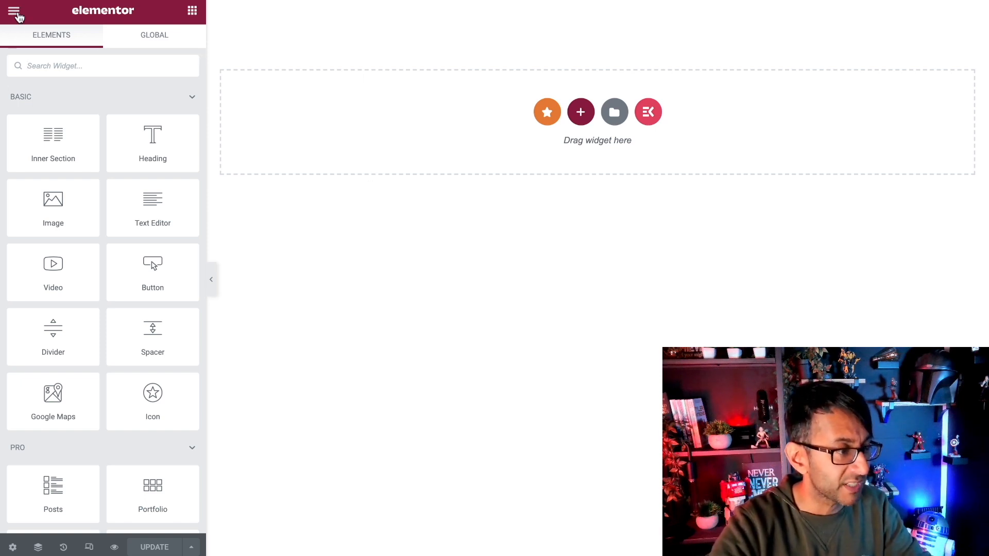
Step: Save the site's global colors with the near-black #190E14 as New Item #12, and return to the page editor
{"action": "left_click", "coordinate": [14, 11]}
{"action": "left_click", "coordinate": [54, 75]}
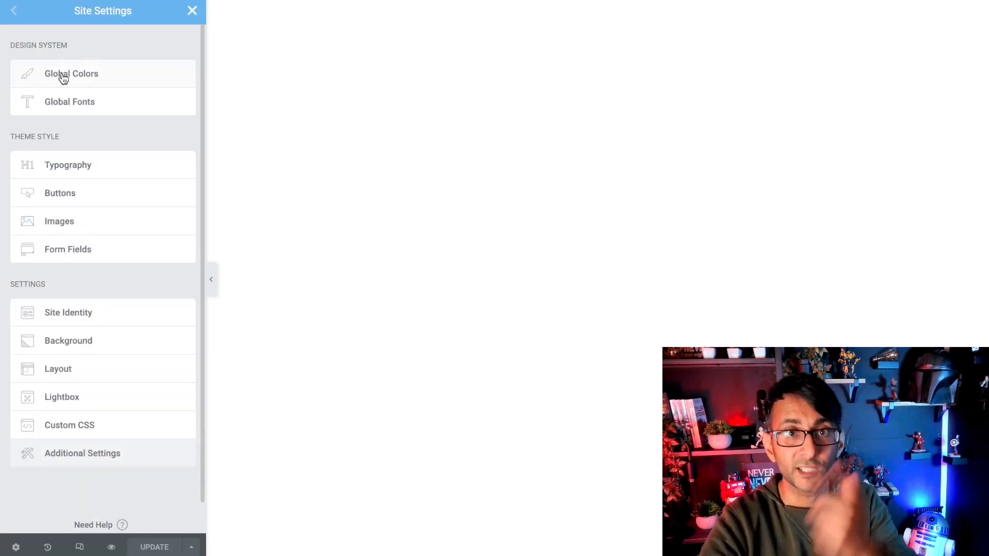
{"action": "left_click", "coordinate": [62, 77]}
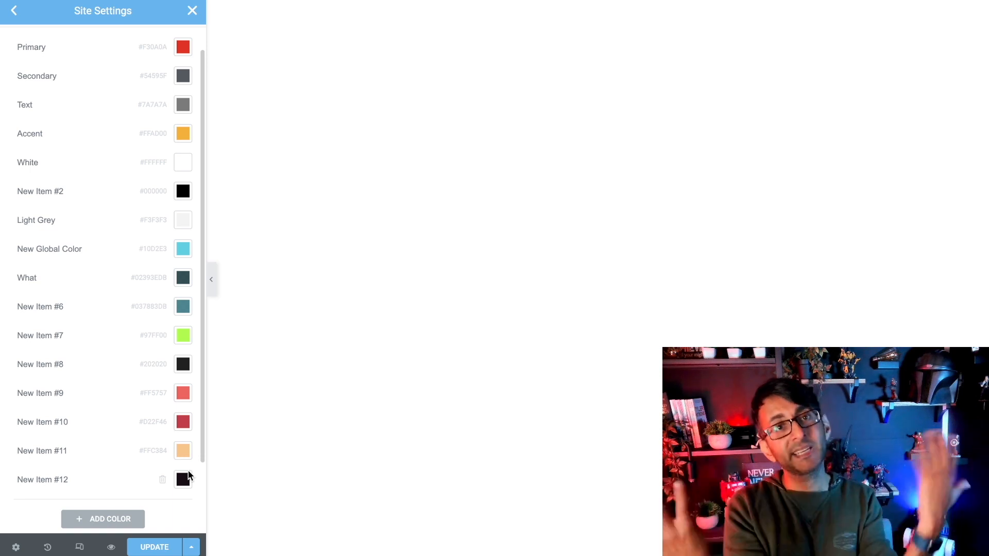
{"action": "left_click", "coordinate": [165, 545]}
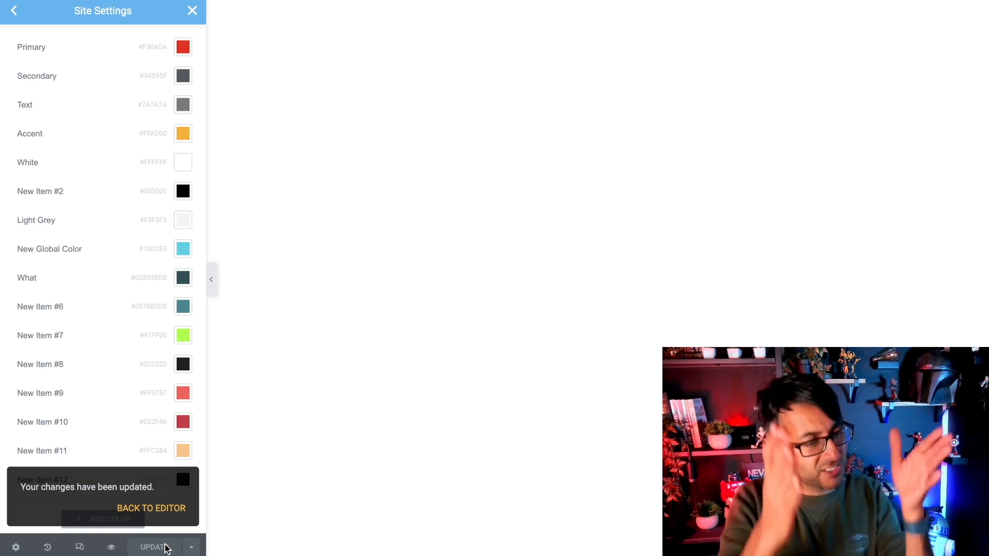
{"action": "left_click", "coordinate": [192, 12]}
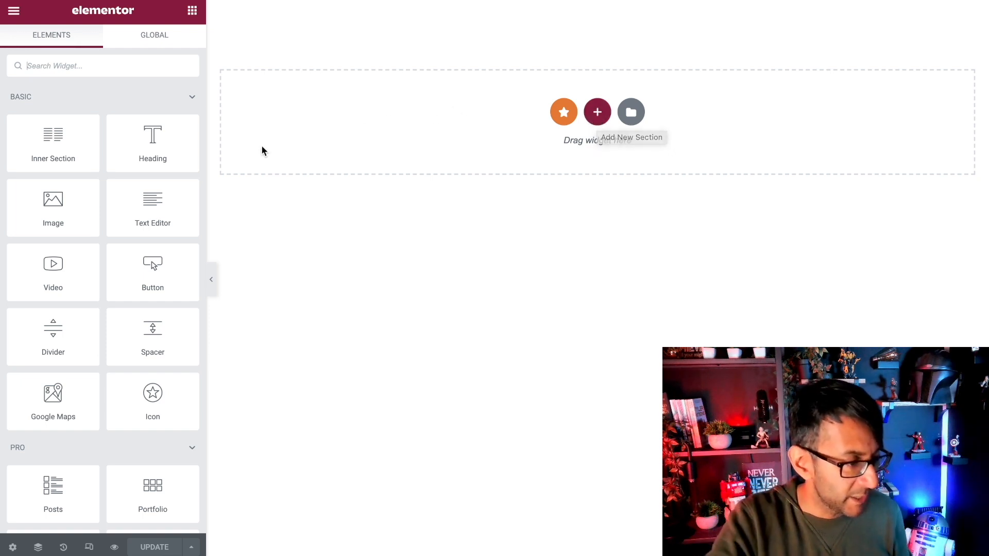
{"action": "left_click", "coordinate": [597, 114]}
{"action": "left_click", "coordinate": [491, 148]}
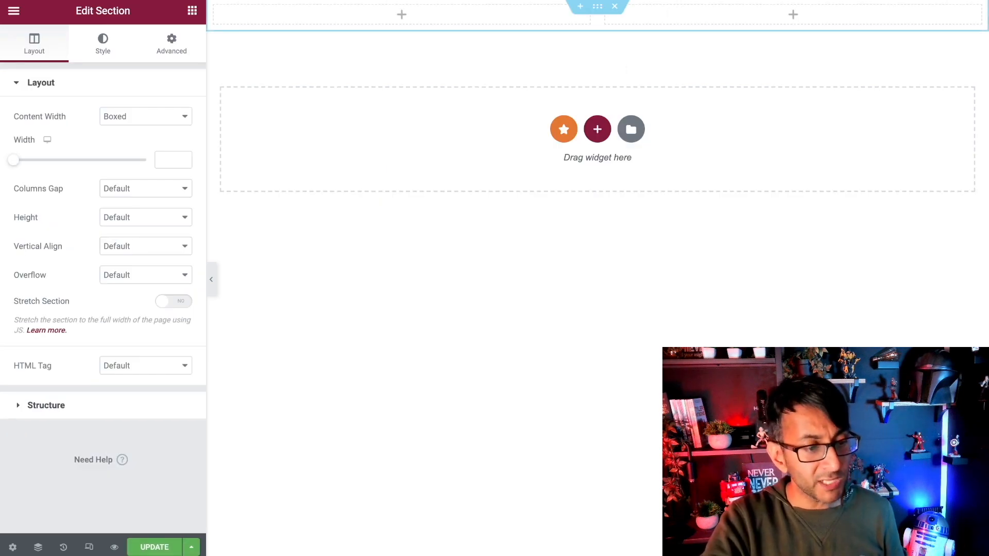
{"action": "left_click", "coordinate": [616, 7]}
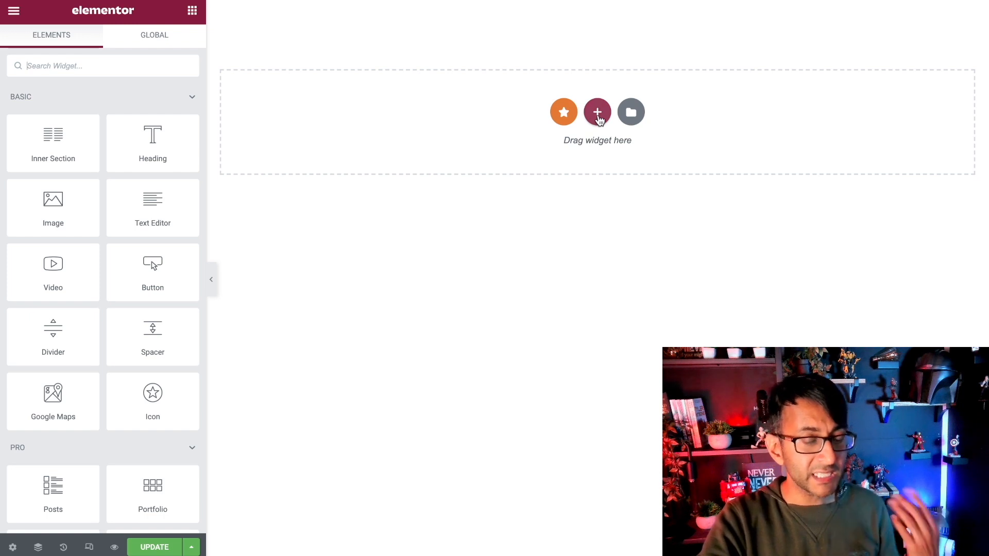
Step: Add a two-column section and give it a classic background in the global color New Item #12 (#190E14)
{"action": "left_click", "coordinate": [597, 114]}
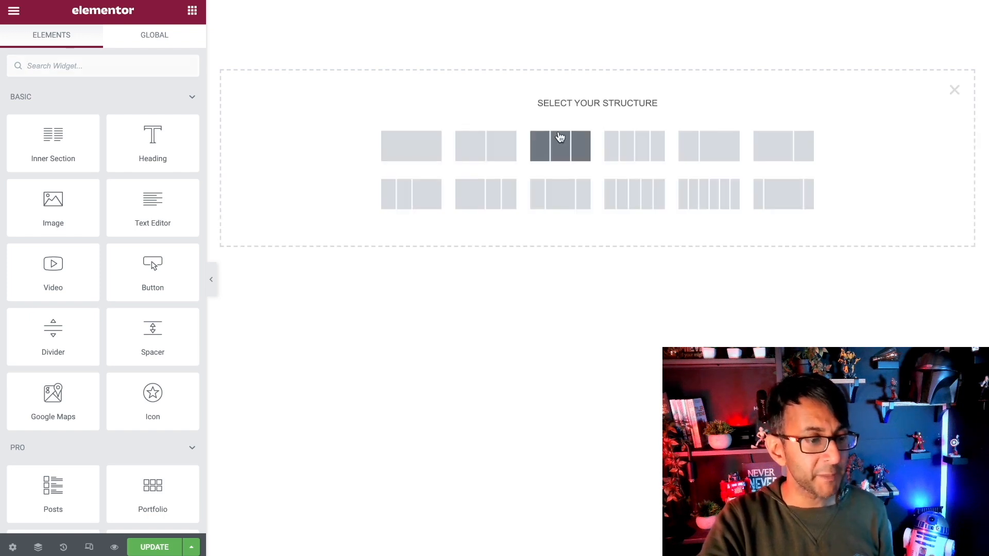
{"action": "left_click", "coordinate": [481, 149]}
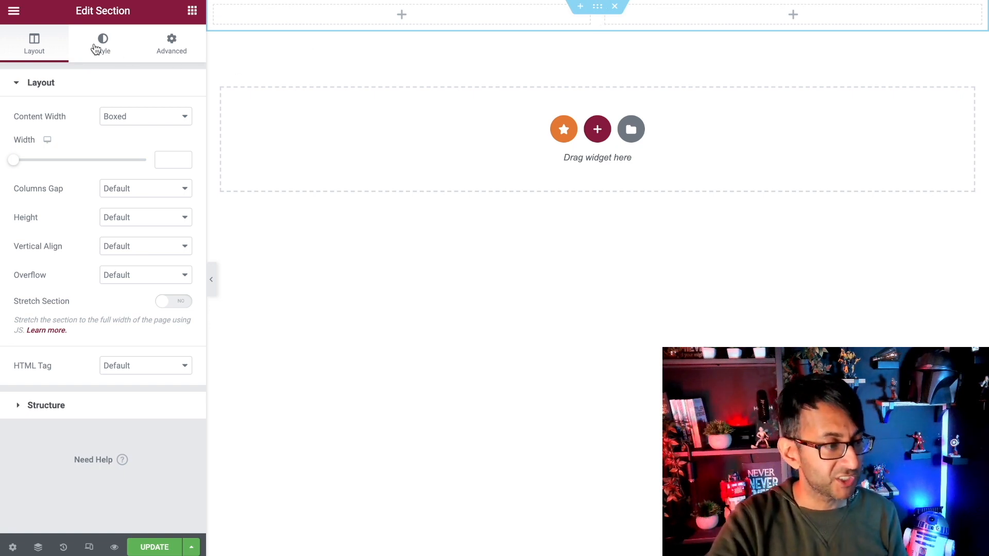
{"action": "left_click", "coordinate": [101, 46]}
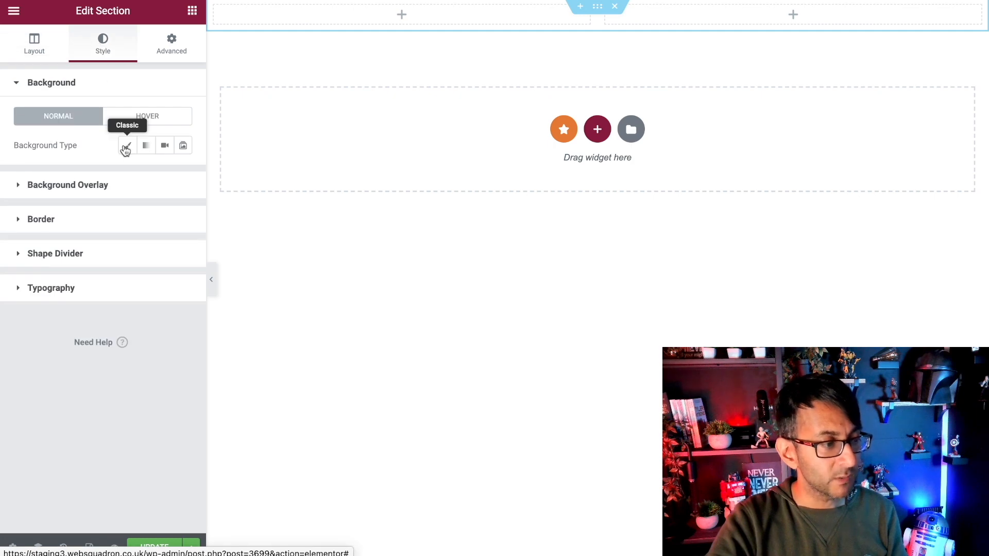
{"action": "left_click", "coordinate": [129, 147]}
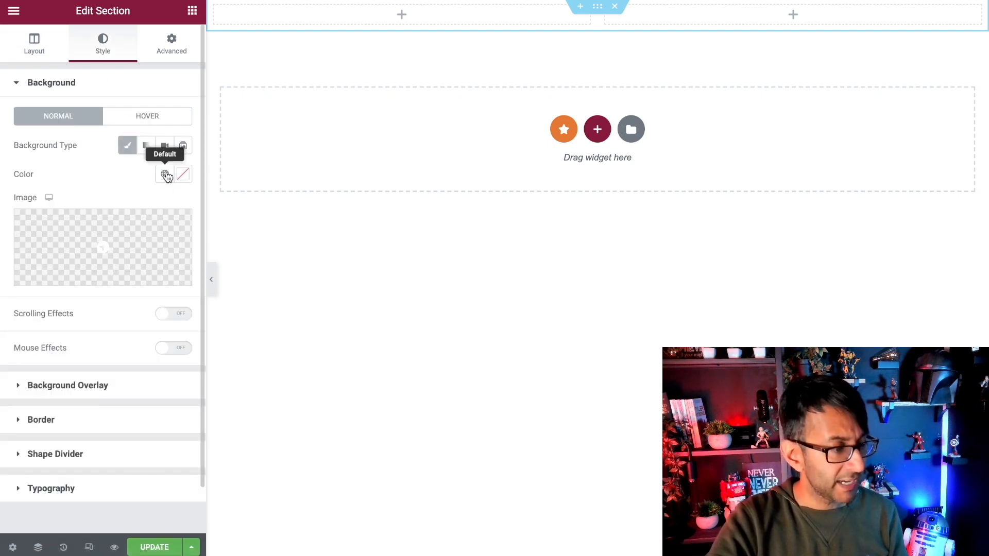
{"action": "left_click", "coordinate": [165, 175]}
{"action": "scroll", "coordinate": [128, 326], "scroll_direction": "down", "scroll_amount": 5}
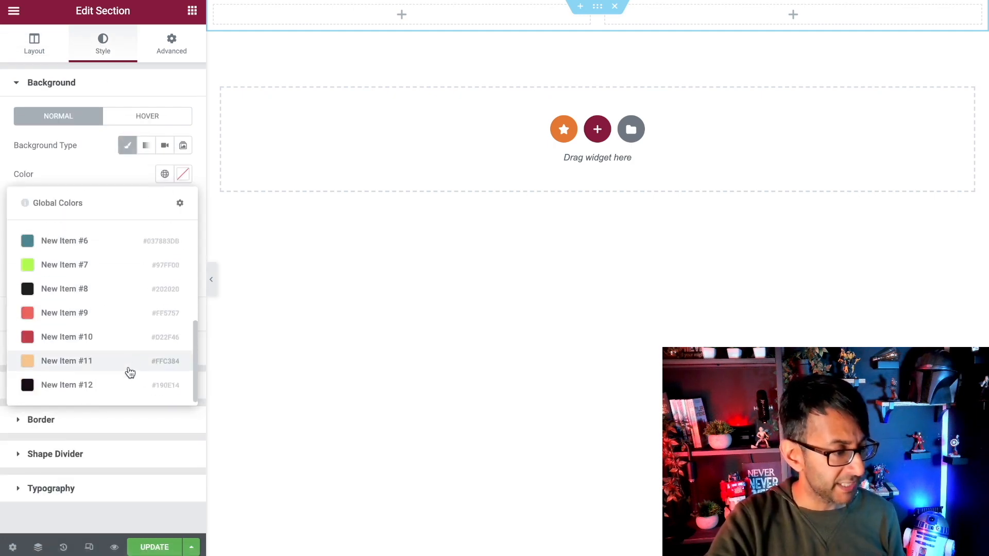
{"action": "left_click", "coordinate": [131, 384]}
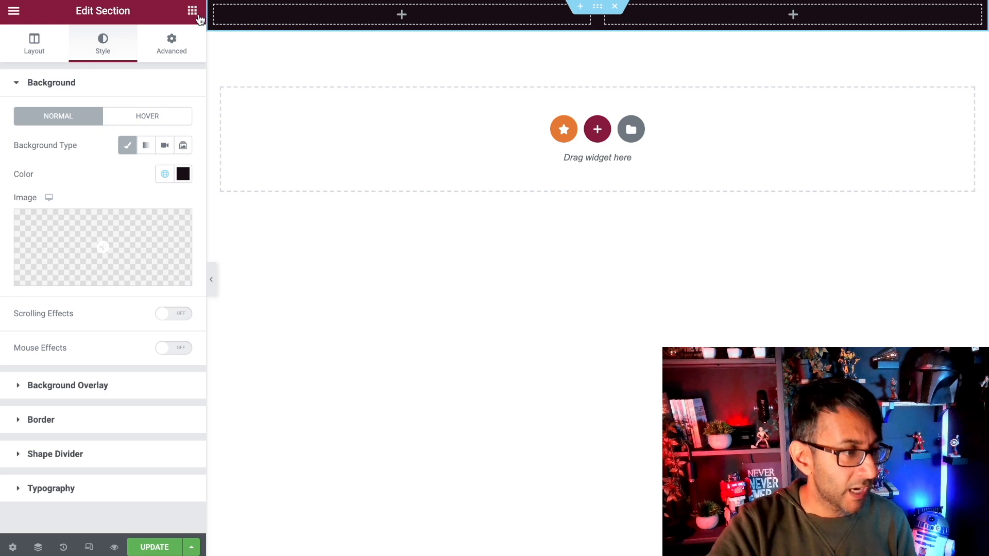
Step: Add an Image widget to the section's first column and insert Grumpy-Anise-1_11zon.webp from the media library
{"action": "left_click", "coordinate": [193, 10]}
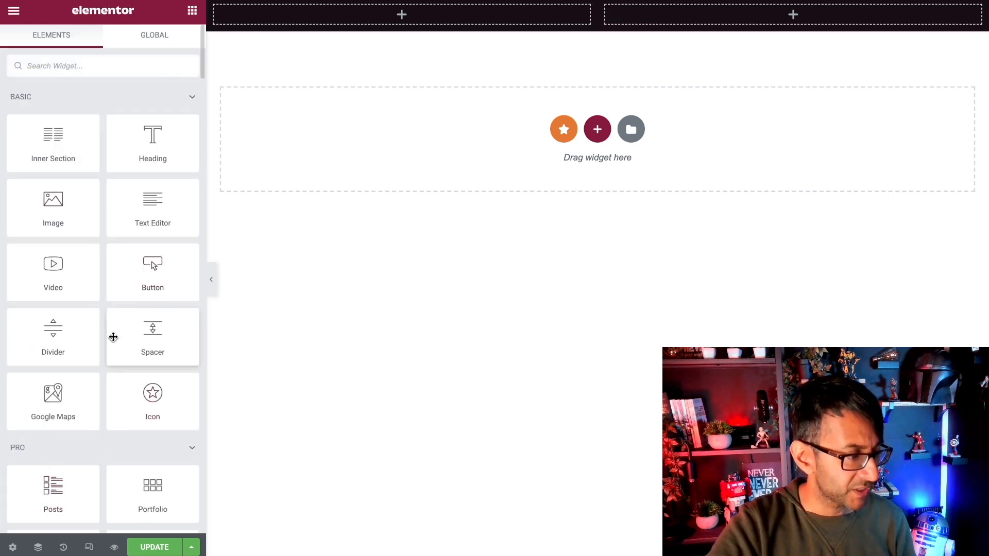
{"action": "left_click_drag", "start_coordinate": [70, 221], "coordinate": [369, 25]}
{"action": "left_click", "coordinate": [104, 150]}
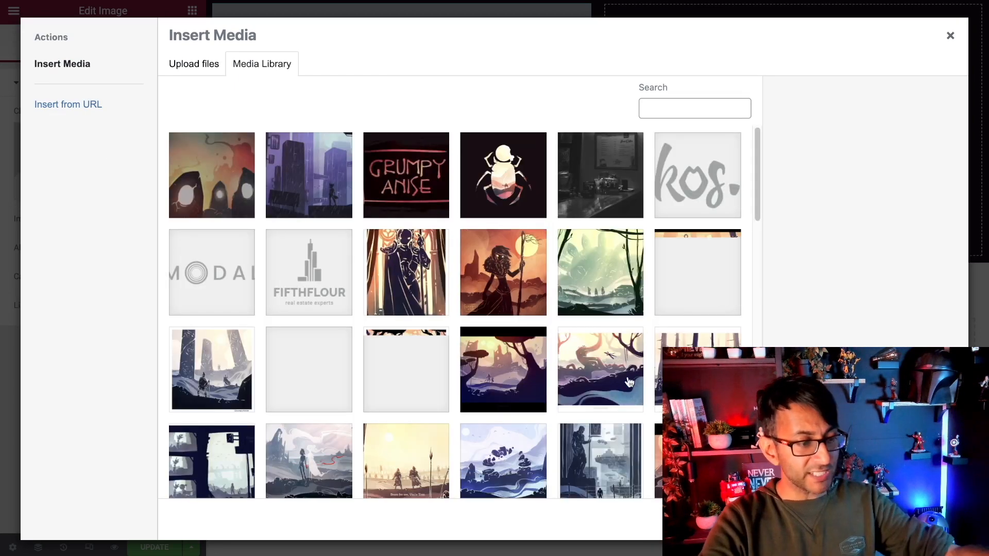
{"action": "scroll", "coordinate": [621, 375], "scroll_direction": "down", "scroll_amount": 1}
{"action": "scroll", "coordinate": [621, 375], "scroll_direction": "down", "scroll_amount": 3}
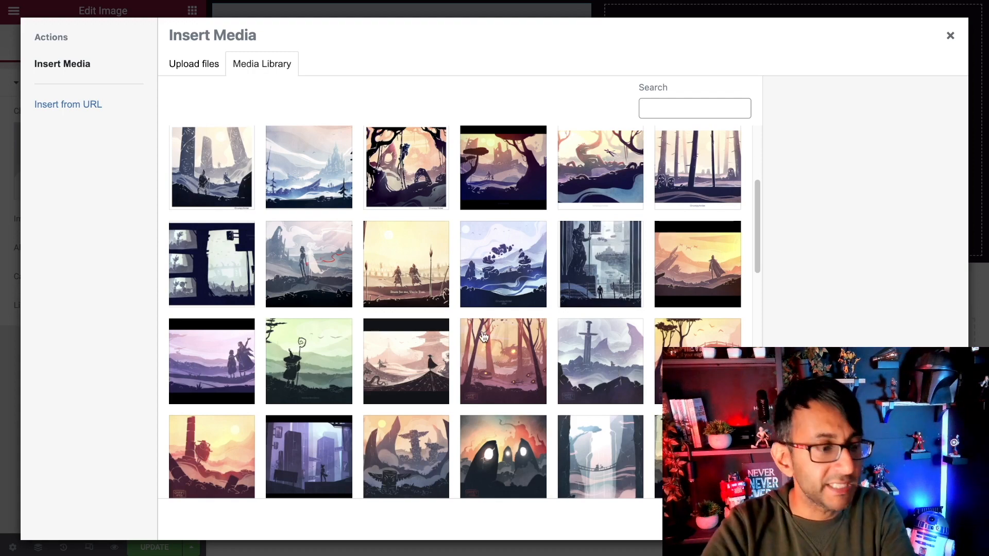
{"action": "scroll", "coordinate": [483, 339], "scroll_direction": "up", "scroll_amount": 4}
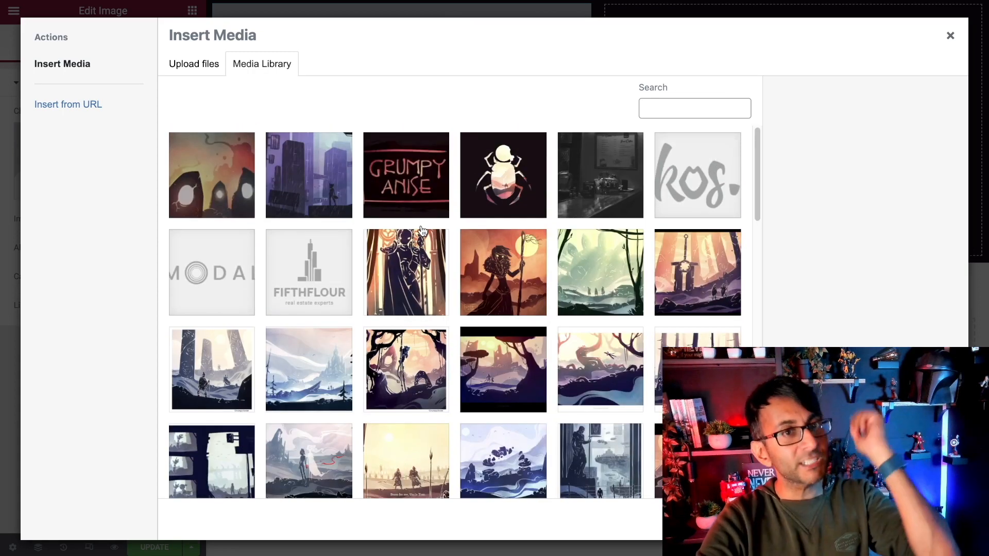
{"action": "left_click", "coordinate": [416, 184]}
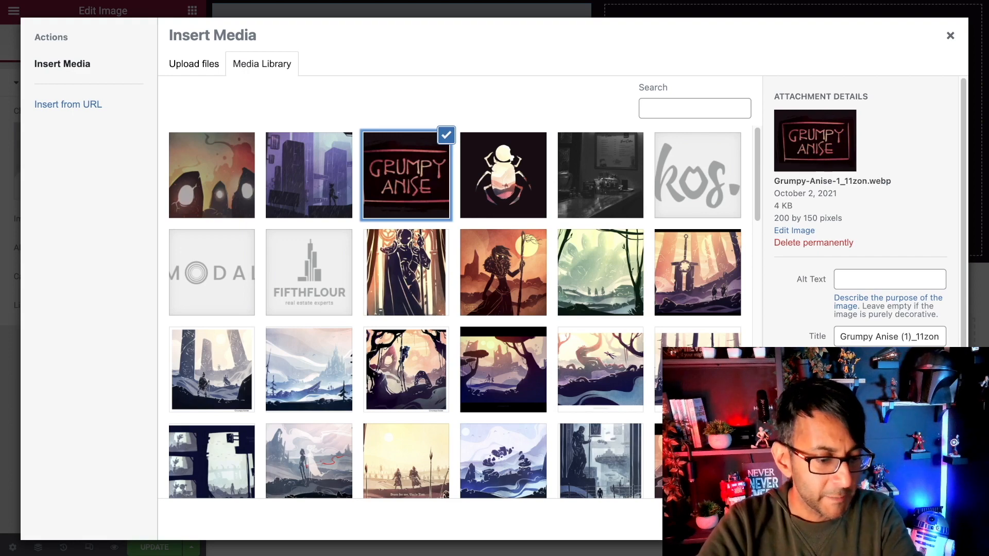
{"action": "left_click", "coordinate": [928, 520]}
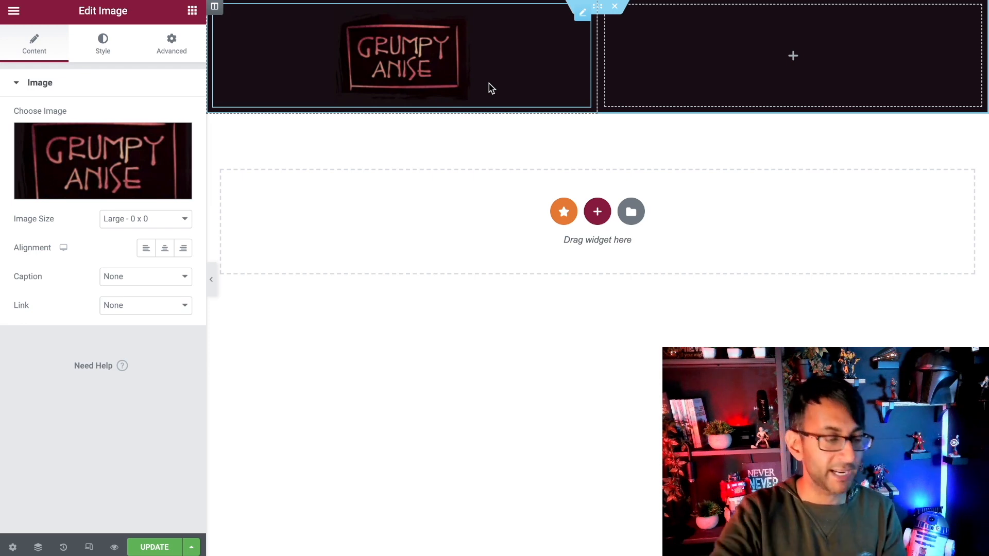
Step: Set the Grumpy Anise logo's image size to Full and align it left
{"action": "left_click", "coordinate": [161, 226]}
{"action": "left_click", "coordinate": [170, 384]}
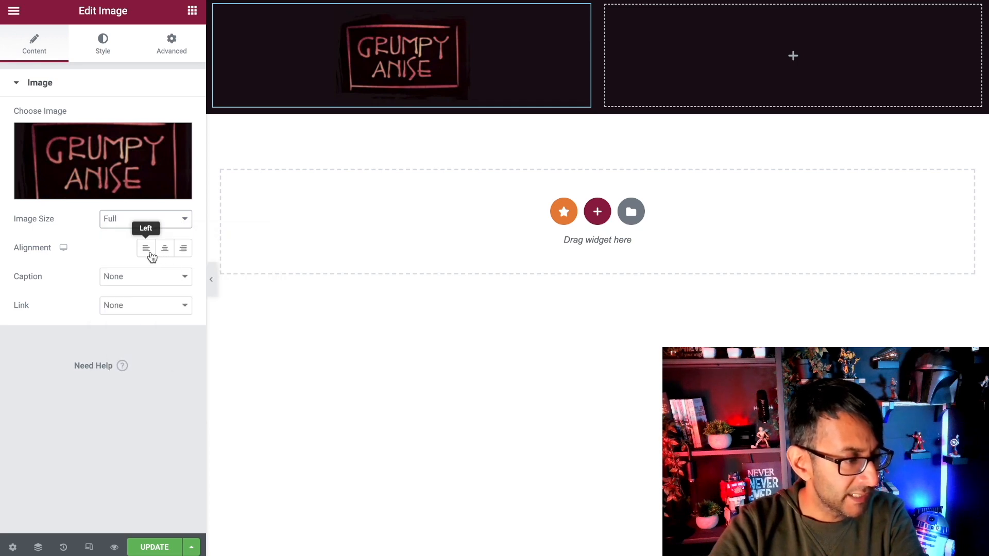
{"action": "left_click", "coordinate": [150, 252]}
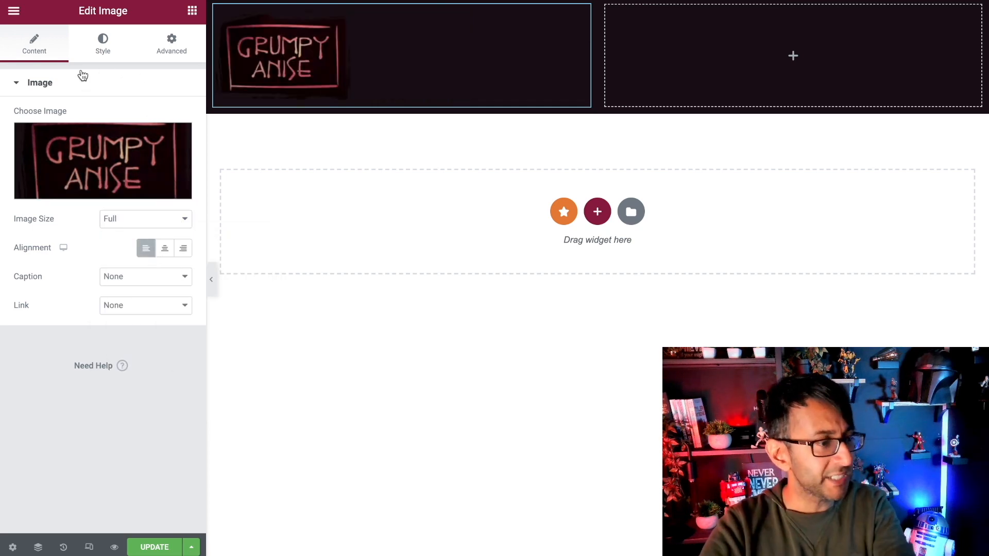
Step: Set the logo image's CSS filter contrast to 105, trying 200 for comparison, and save the page
{"action": "left_click", "coordinate": [105, 49]}
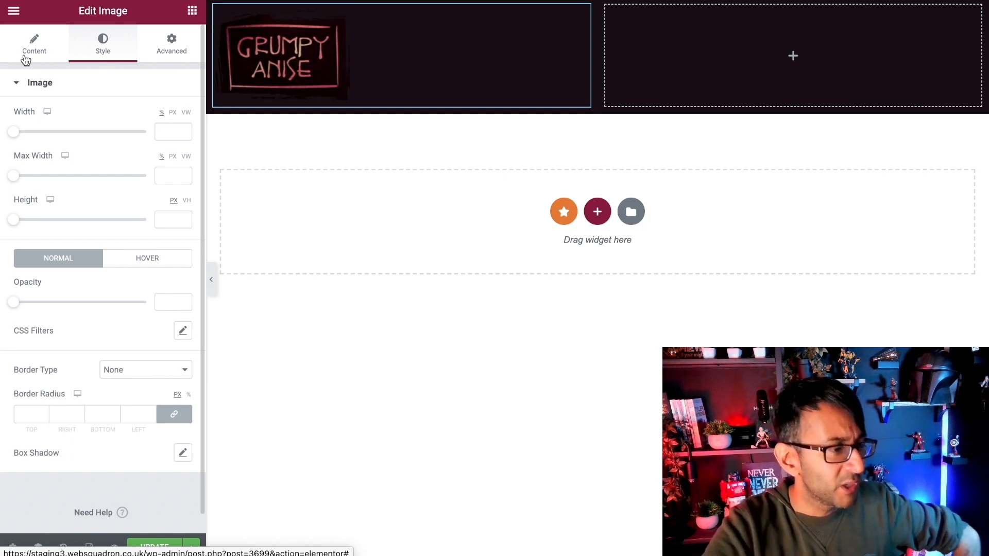
{"action": "left_click", "coordinate": [27, 57]}
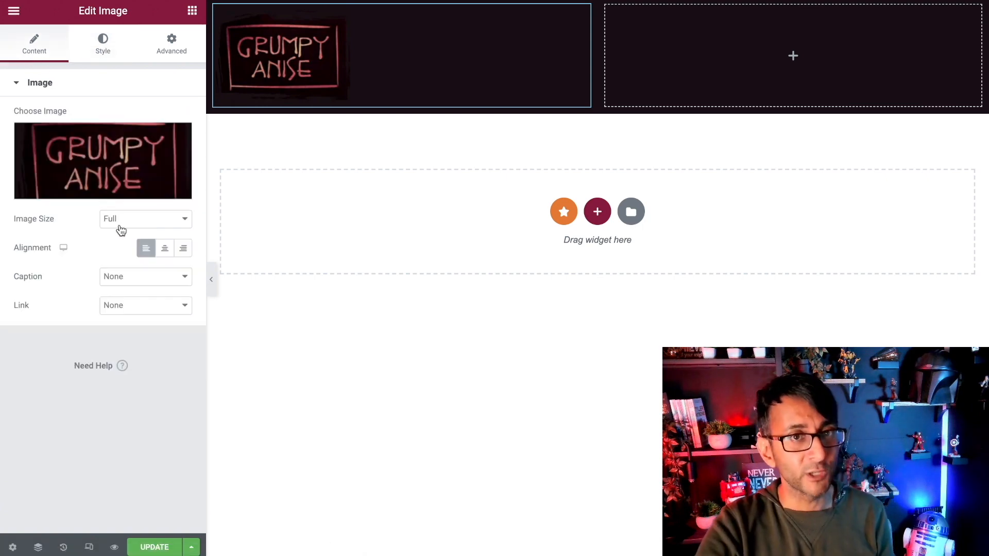
{"action": "left_click", "coordinate": [103, 46]}
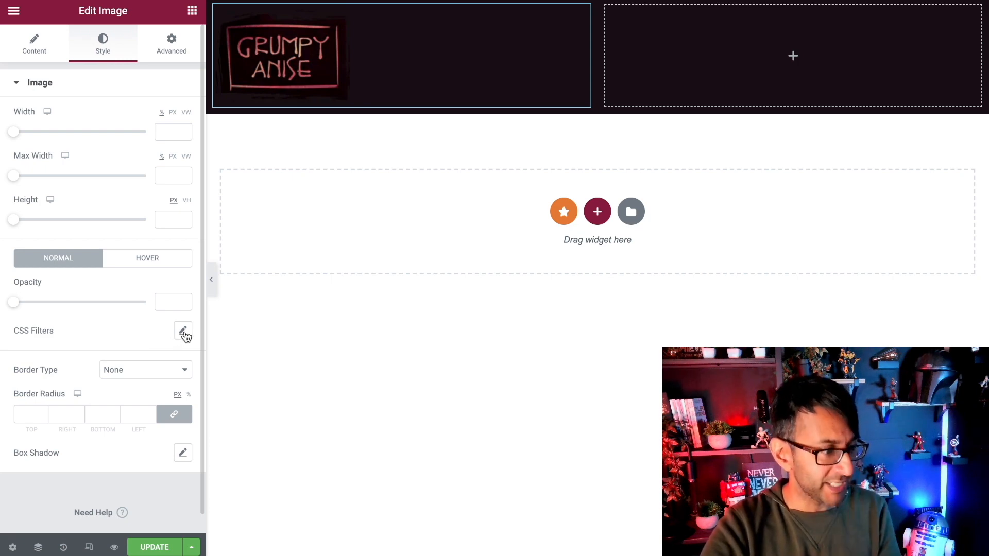
{"action": "left_click", "coordinate": [185, 335]}
{"action": "left_click", "coordinate": [171, 452]}
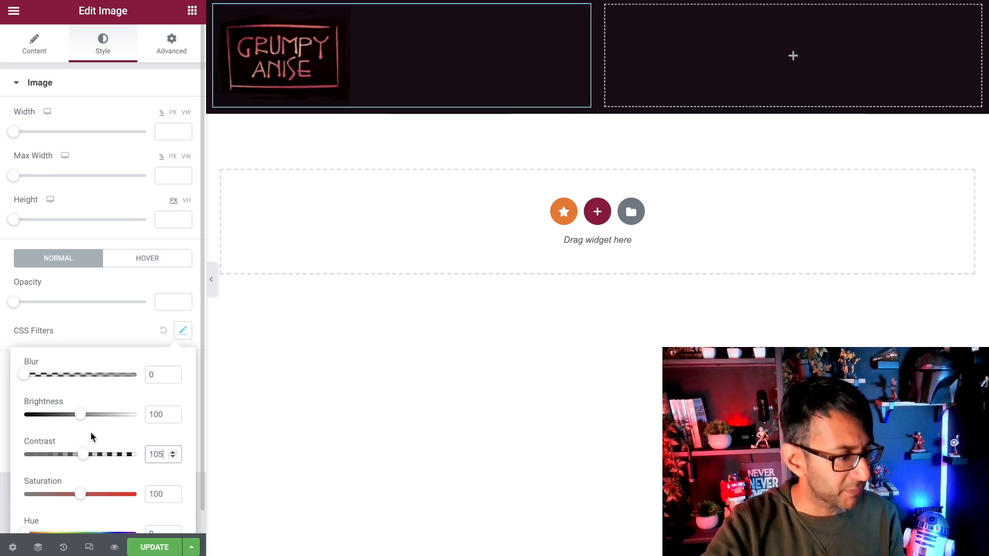
{"action": "left_click_drag", "start_coordinate": [82, 456], "coordinate": [142, 461]}
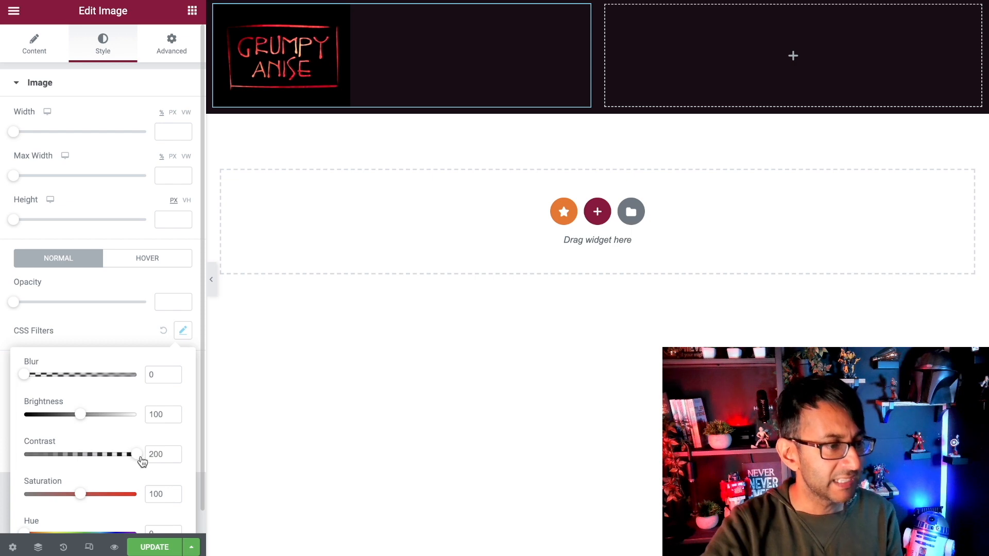
{"action": "left_click_drag", "start_coordinate": [165, 455], "coordinate": [138, 457]}
{"action": "type", "text": "105"}
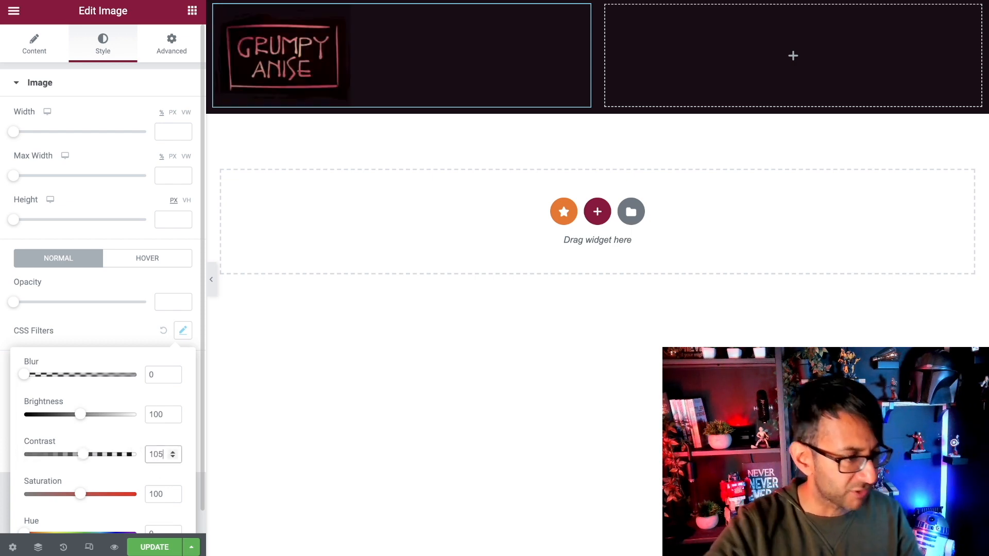
{"action": "left_click", "coordinate": [161, 553]}
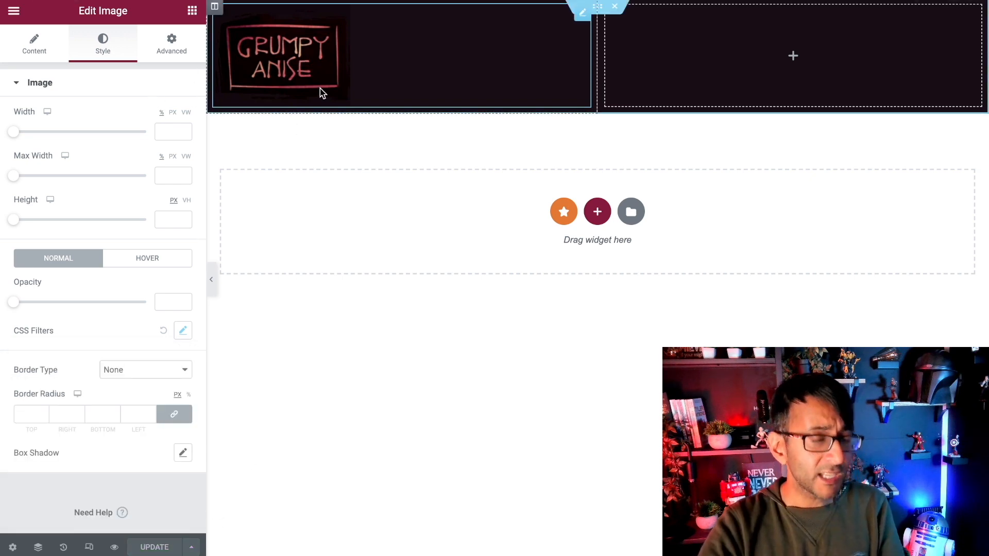
Step: Set the logo image's width to 150 px
{"action": "left_click", "coordinate": [173, 113]}
{"action": "left_click", "coordinate": [169, 137]}
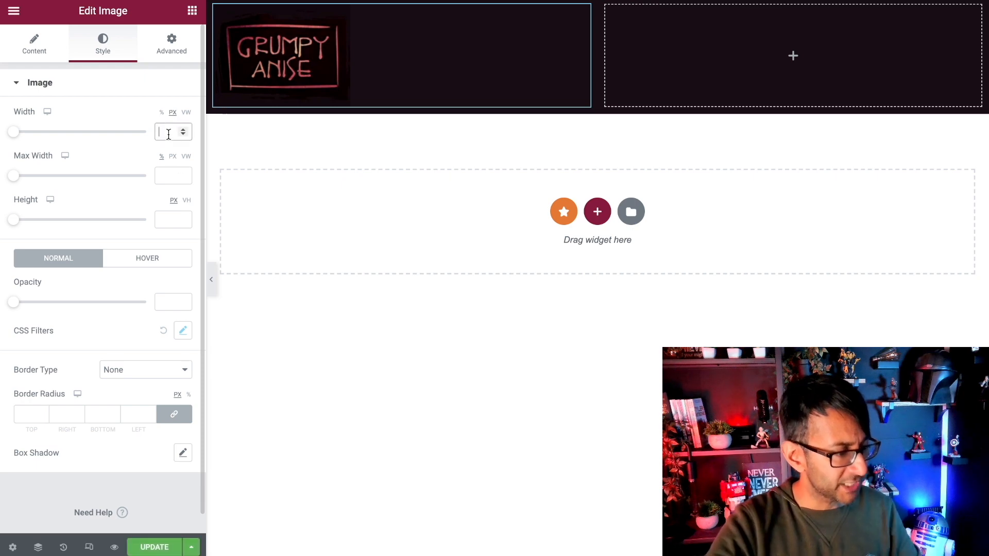
{"action": "type", "text": "200"}
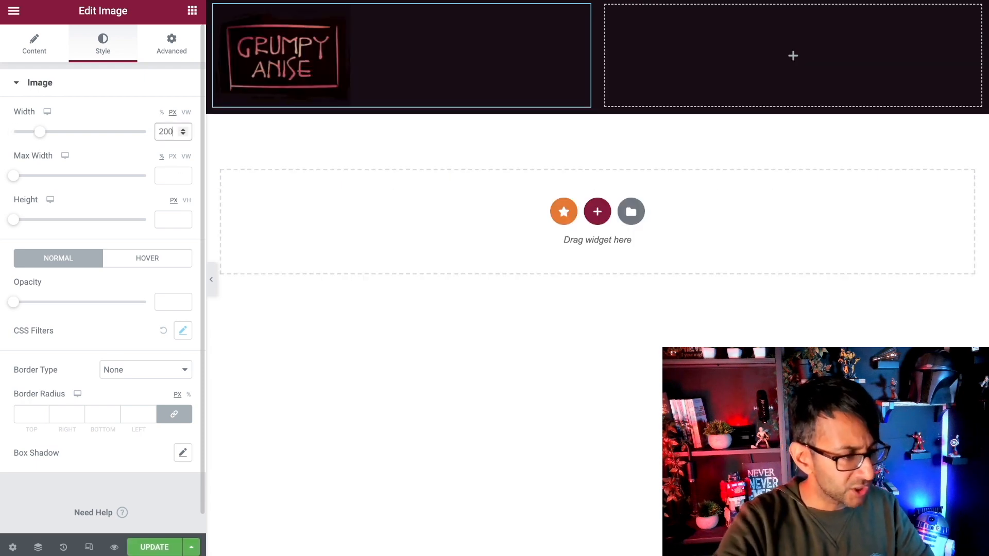
{"action": "left_click", "coordinate": [182, 135]}
{"action": "left_click", "coordinate": [182, 135]}
{"action": "double_click", "coordinate": [158, 131]}
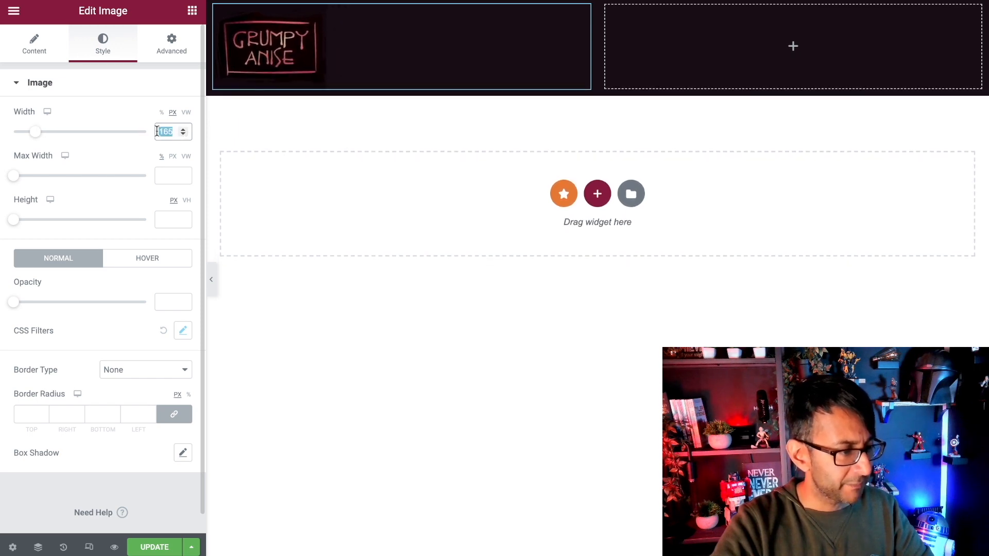
{"action": "type", "text": "150"}
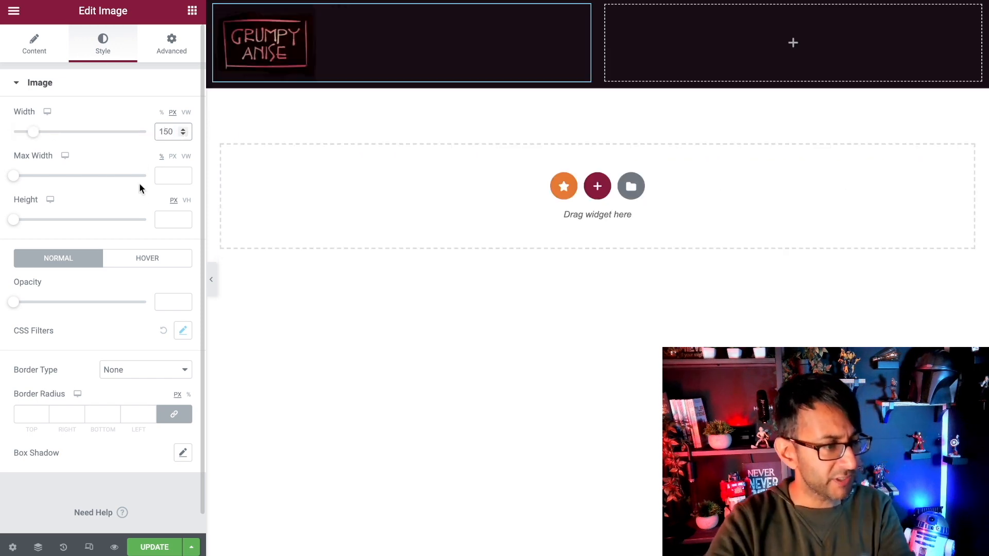
Step: Set the logo image's maximum width to 150 px and preview the header without the editing panel
{"action": "left_click", "coordinate": [173, 157]}
{"action": "left_click", "coordinate": [172, 175]}
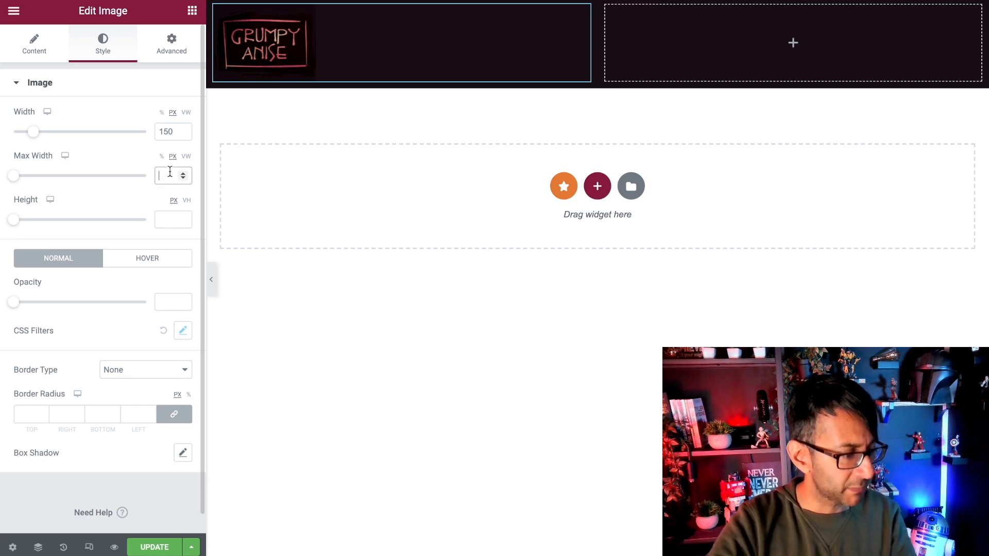
{"action": "type", "text": "150"}
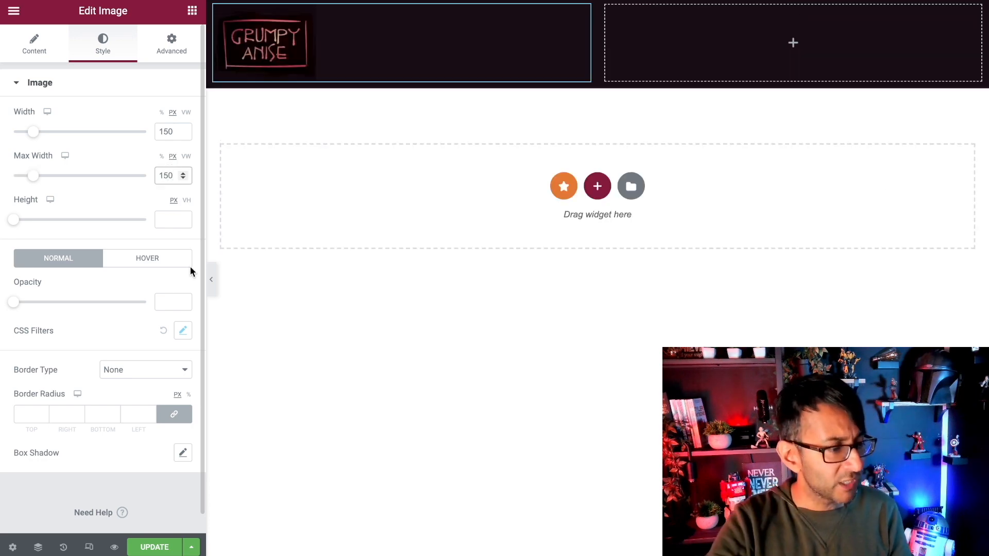
{"action": "left_click", "coordinate": [213, 281]}
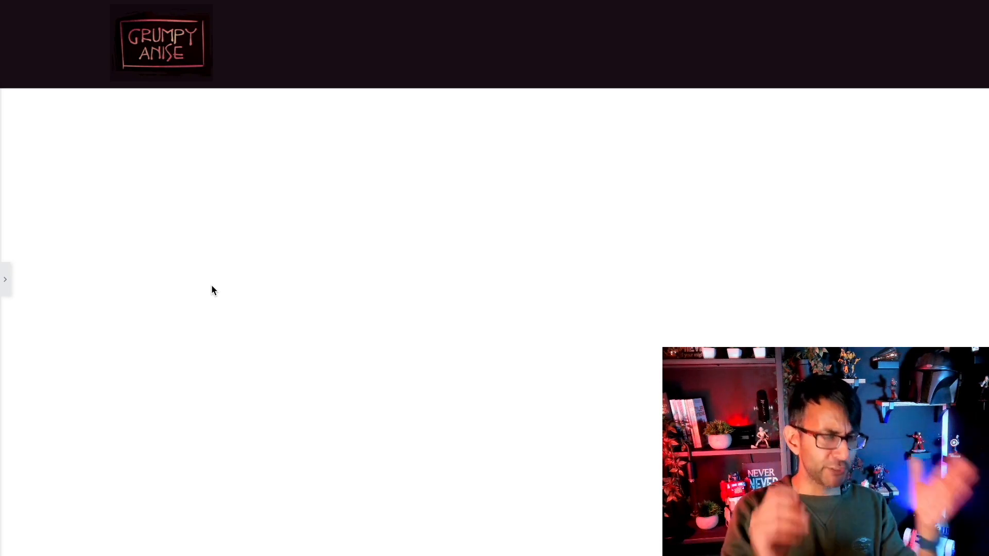
{"action": "left_click", "coordinate": [3, 288]}
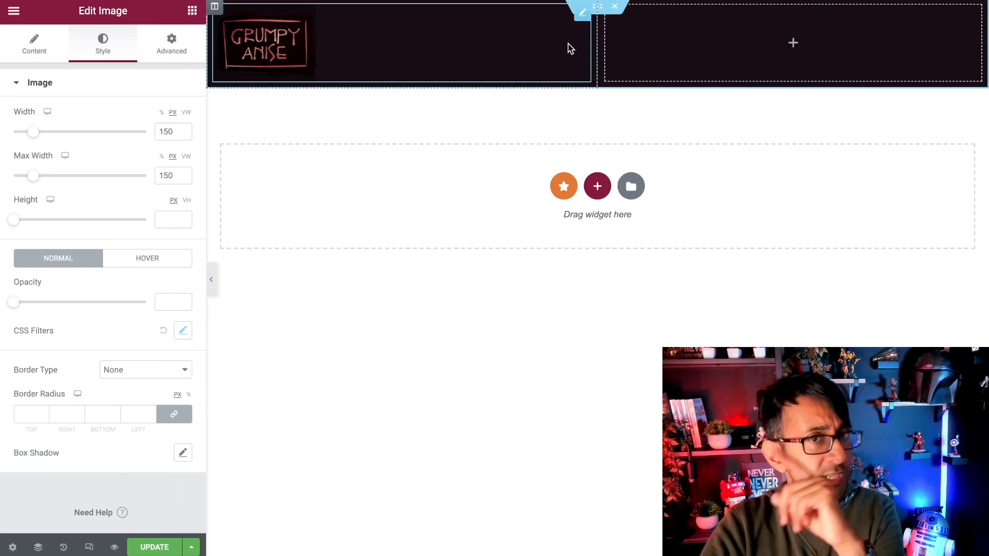
Step: Set the header section's content width to Full Width and its columns gap to No Gap
{"action": "left_click", "coordinate": [598, 11]}
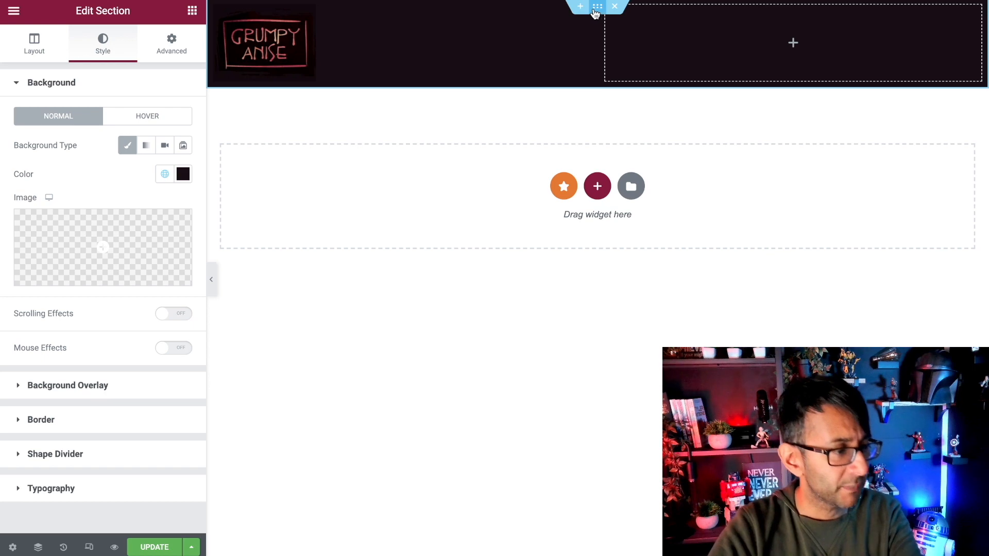
{"action": "left_click", "coordinate": [46, 40]}
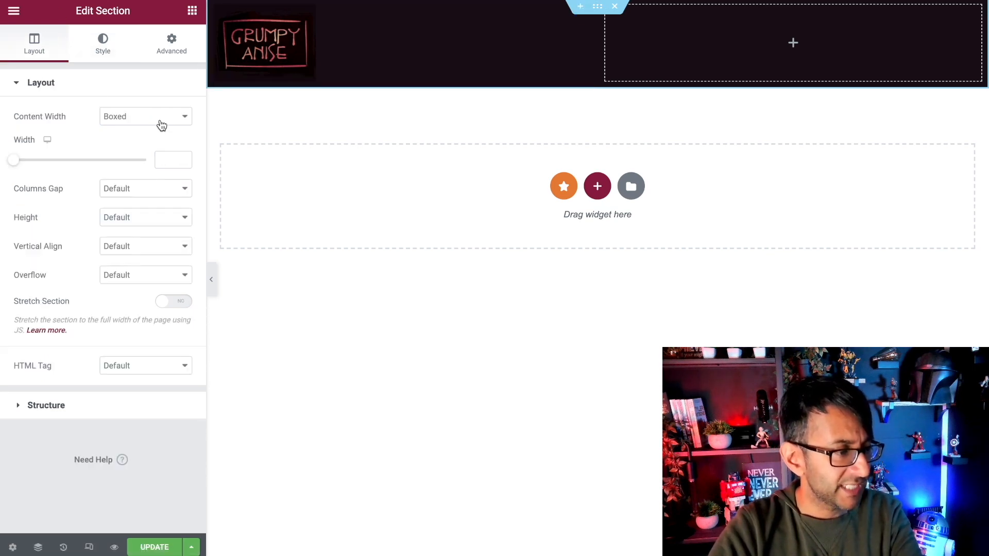
{"action": "left_click", "coordinate": [162, 125]}
{"action": "left_click", "coordinate": [161, 144]}
{"action": "left_click", "coordinate": [160, 150]}
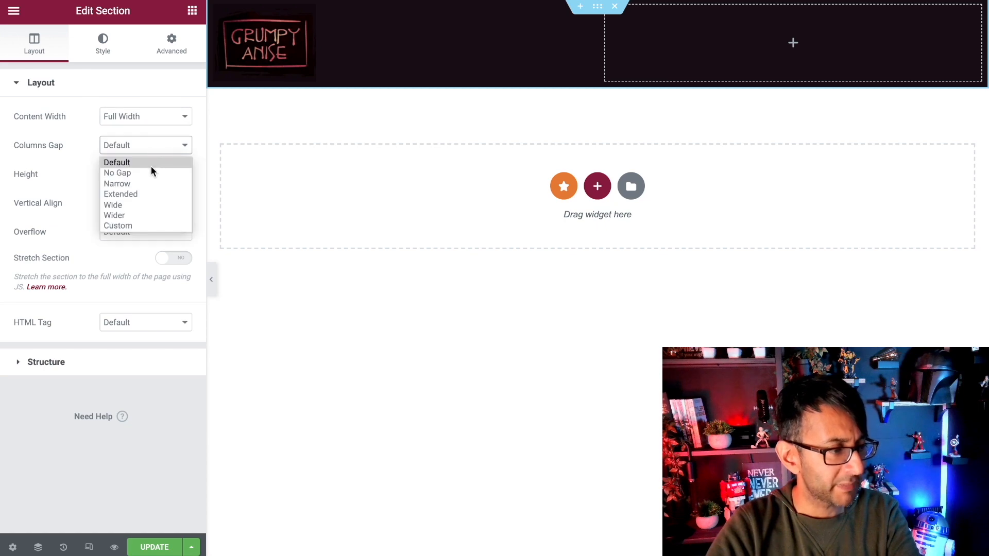
{"action": "left_click", "coordinate": [152, 172]}
Step: Set the section's height to Min Height at 0 px and narrow the logo column to about a quarter of the header's width
{"action": "left_click", "coordinate": [152, 176]}
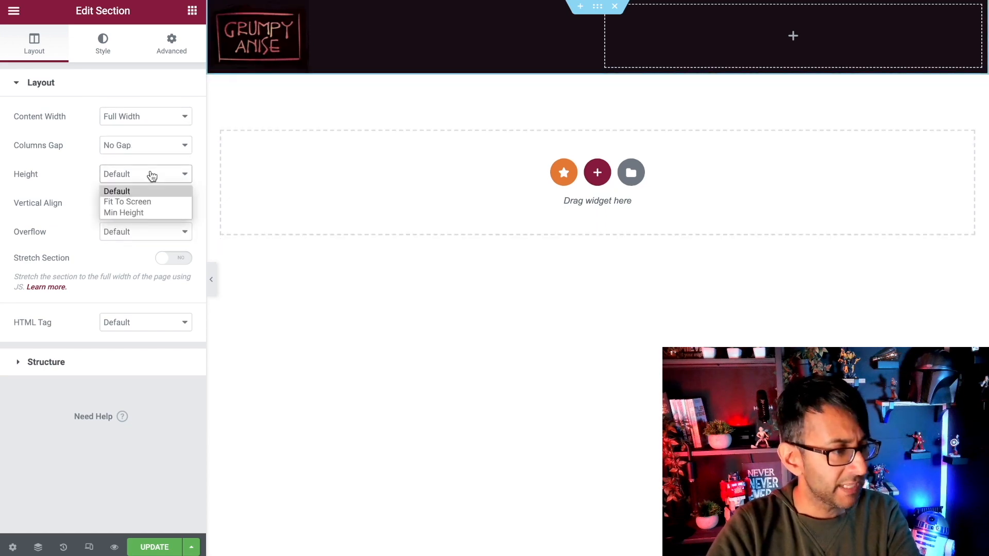
{"action": "left_click", "coordinate": [129, 212]}
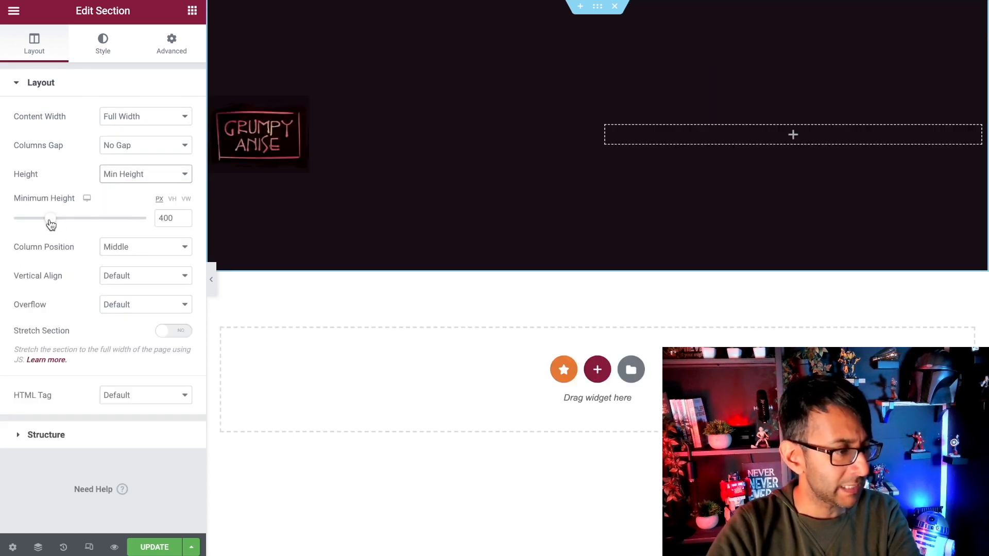
{"action": "left_click_drag", "start_coordinate": [50, 219], "coordinate": [10, 219]}
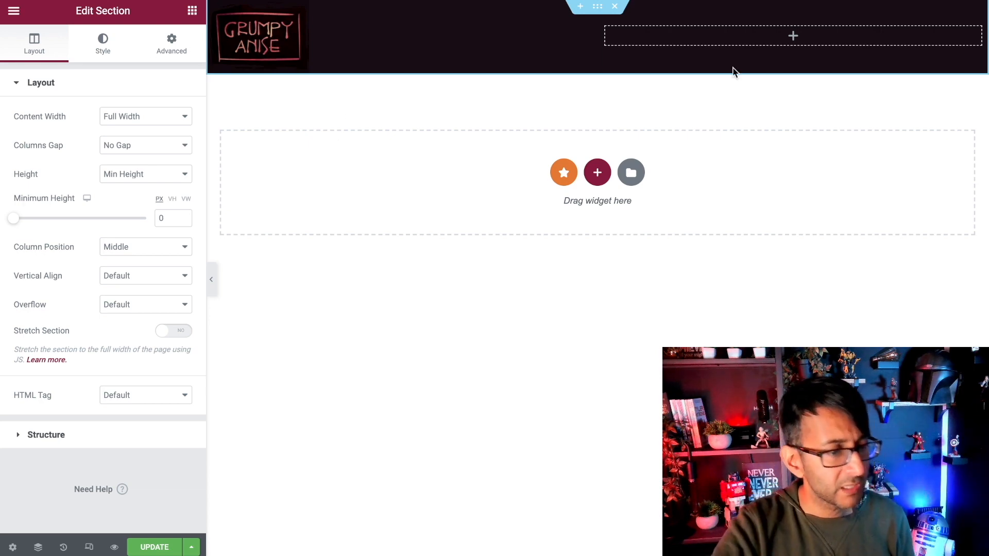
{"action": "left_click_drag", "start_coordinate": [596, 42], "coordinate": [396, 34]}
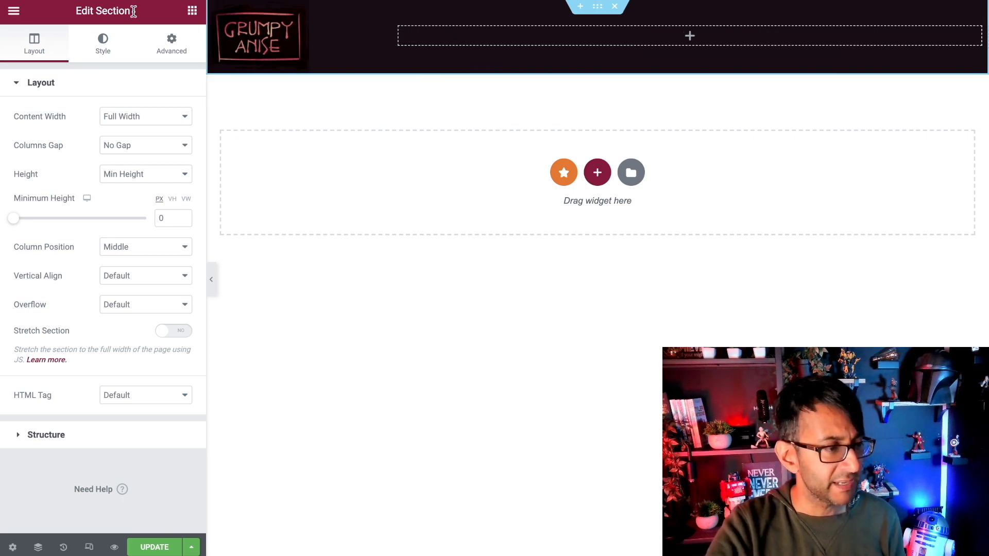
Step: Find the Nav Menu widget and add it to the header's empty second column
{"action": "left_click", "coordinate": [191, 13]}
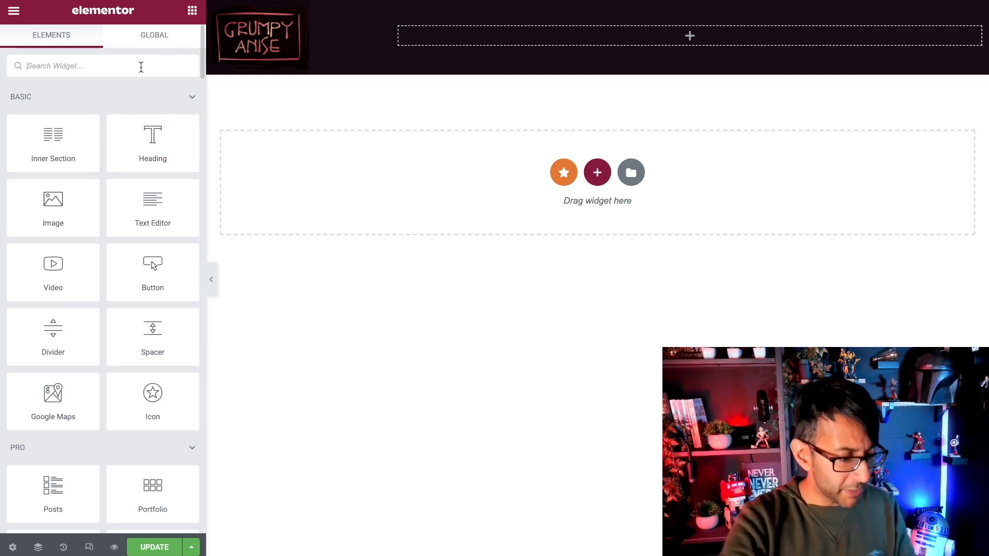
{"action": "type", "text": "nav"}
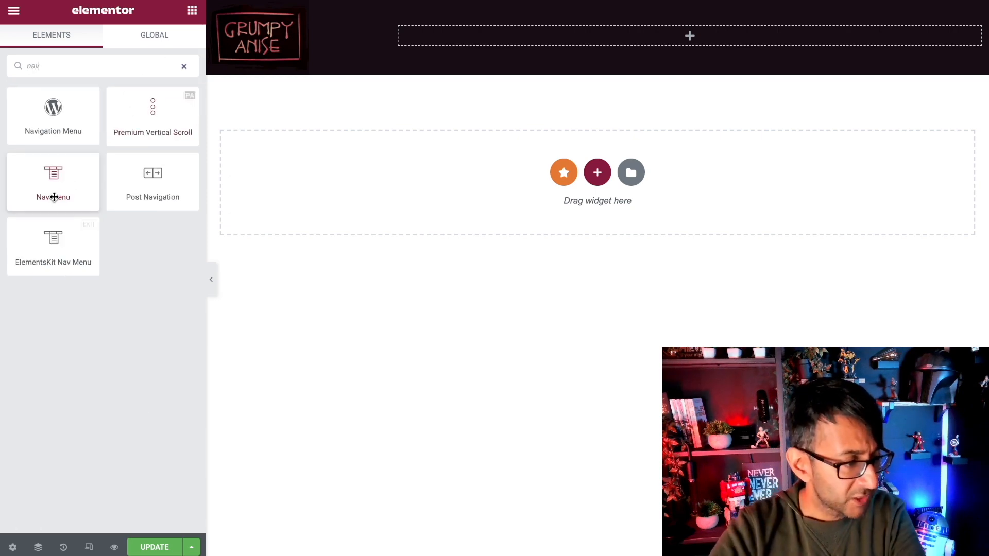
{"action": "left_click_drag", "start_coordinate": [55, 192], "coordinate": [736, 41]}
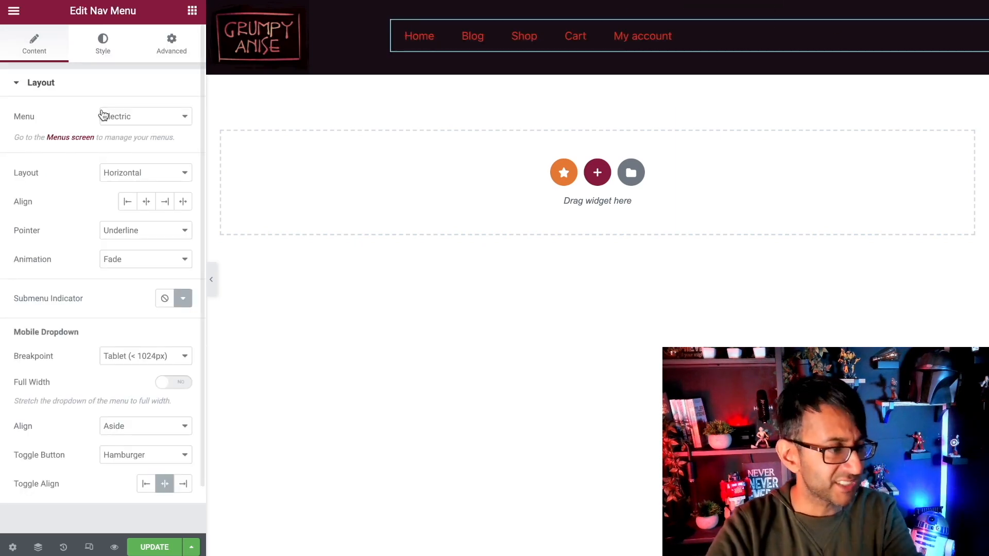
Step: Assign the Primary menu to the Nav Menu widget and align it right
{"action": "left_click", "coordinate": [141, 120]}
{"action": "left_click", "coordinate": [133, 152]}
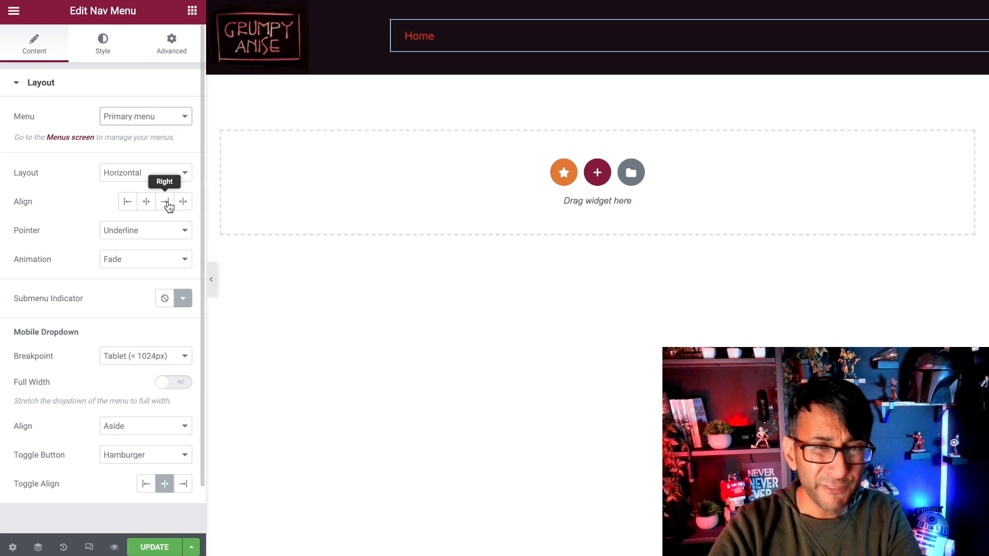
{"action": "left_click", "coordinate": [165, 202]}
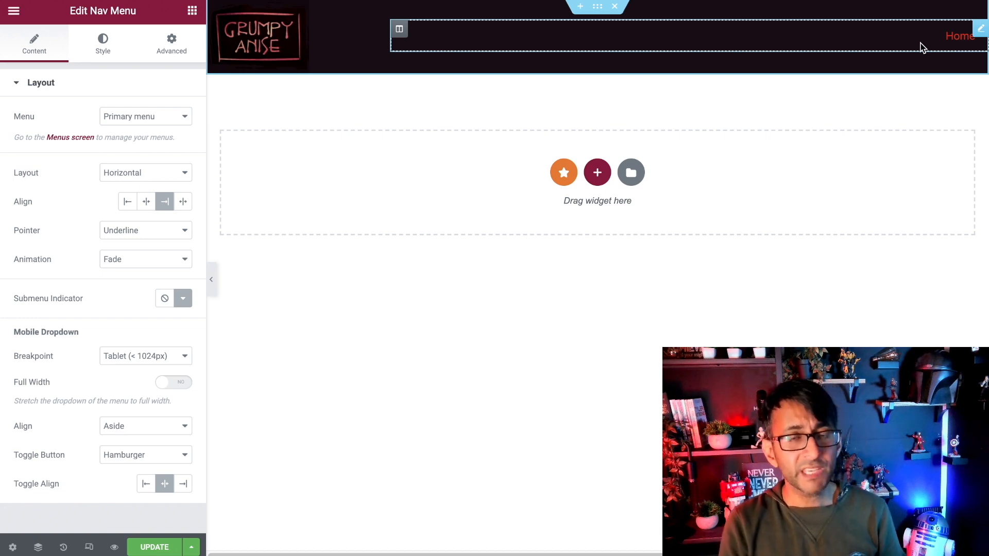
Step: Add the Social Icons widget above the navigation menu in the second column and align it right
{"action": "left_click", "coordinate": [192, 10]}
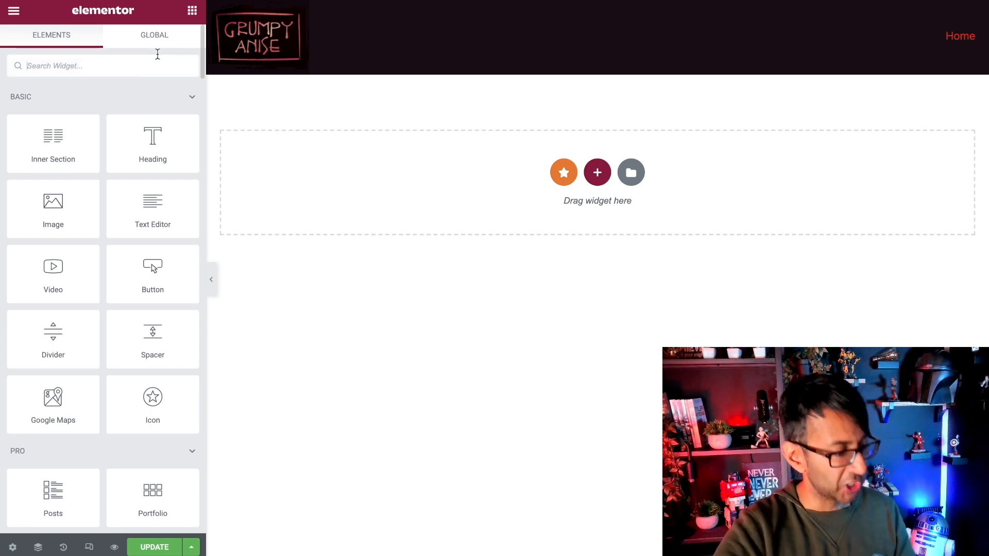
{"action": "type", "text": "soci"}
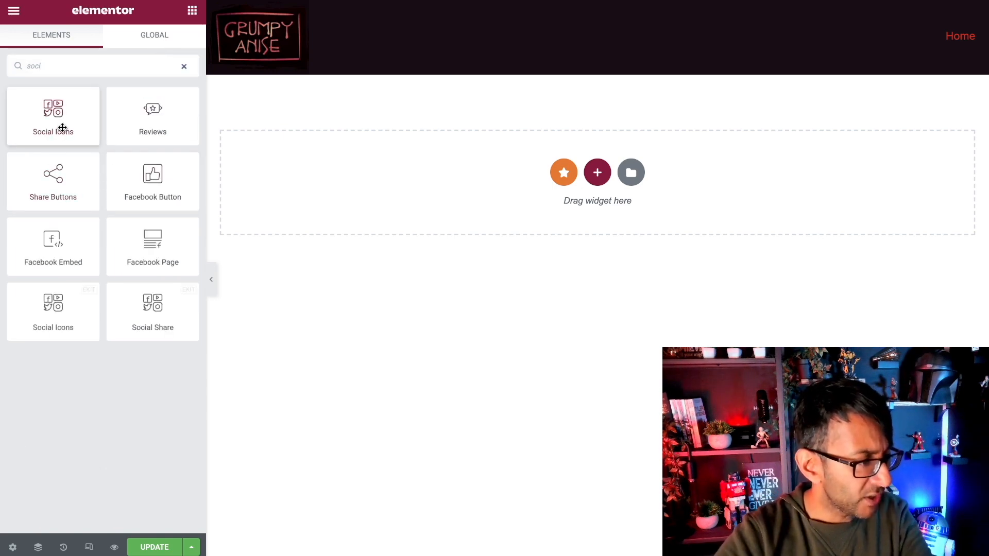
{"action": "left_click_drag", "start_coordinate": [64, 128], "coordinate": [969, 25]}
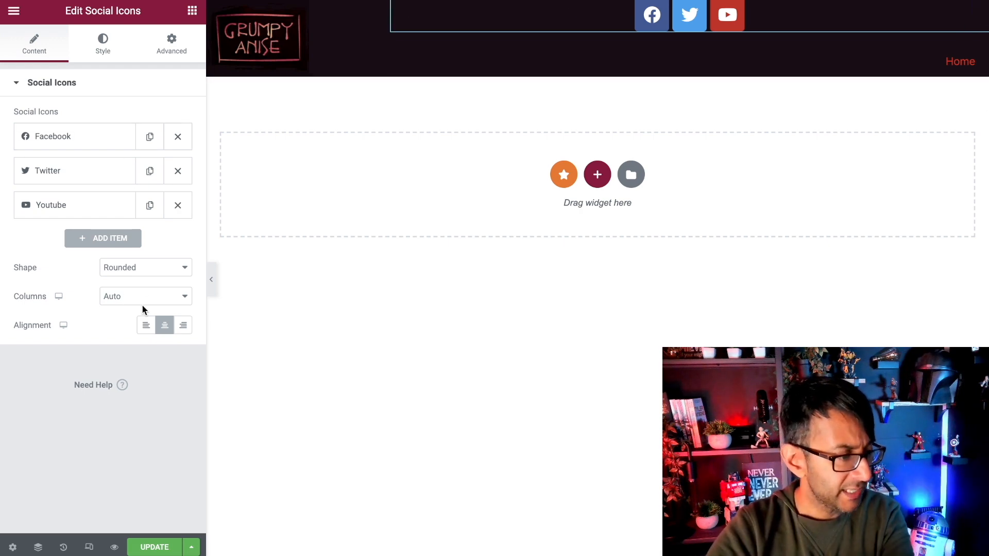
{"action": "left_click", "coordinate": [183, 325]}
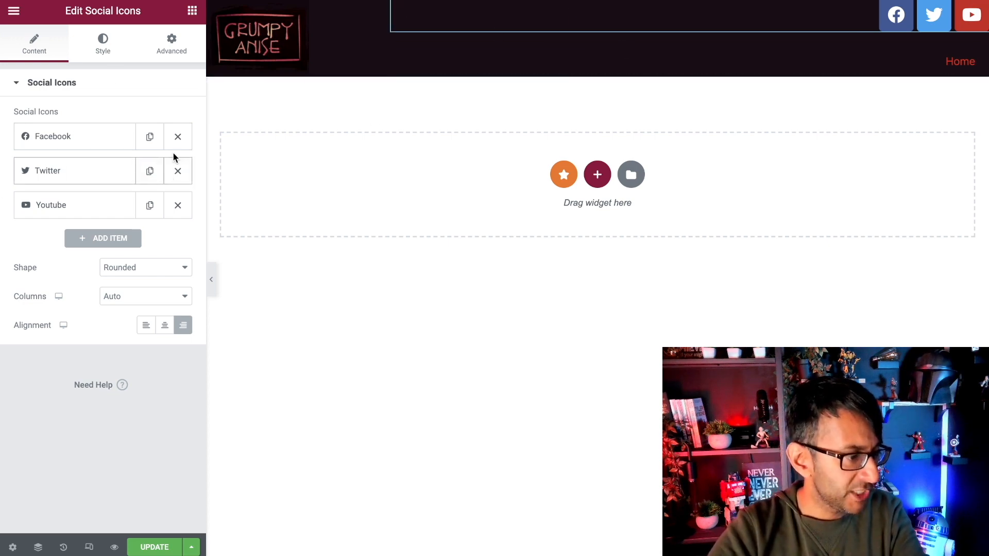
Step: Remove the Facebook and Twitter items from the social icons and change the Youtube item's icon to Instagram
{"action": "left_click", "coordinate": [178, 136]}
{"action": "left_click", "coordinate": [178, 137]}
{"action": "left_click", "coordinate": [92, 140]}
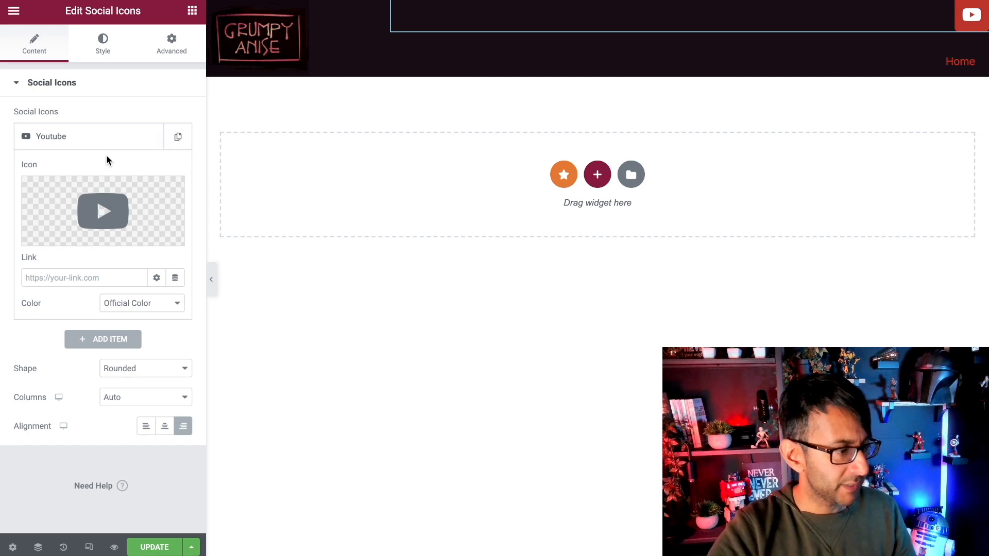
{"action": "left_click", "coordinate": [96, 279]}
{"action": "left_click", "coordinate": [103, 216]}
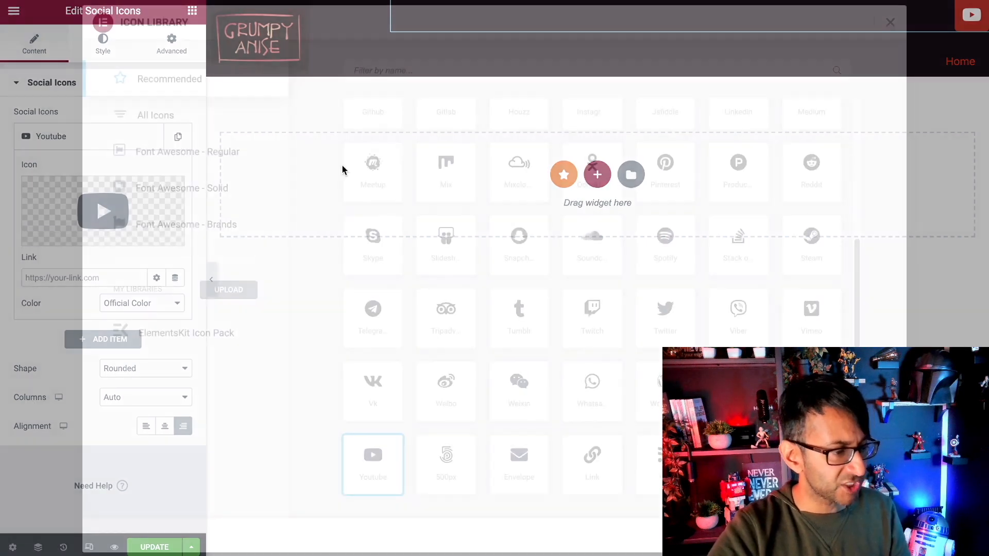
{"action": "left_click", "coordinate": [438, 72]}
{"action": "type", "text": "insta"}
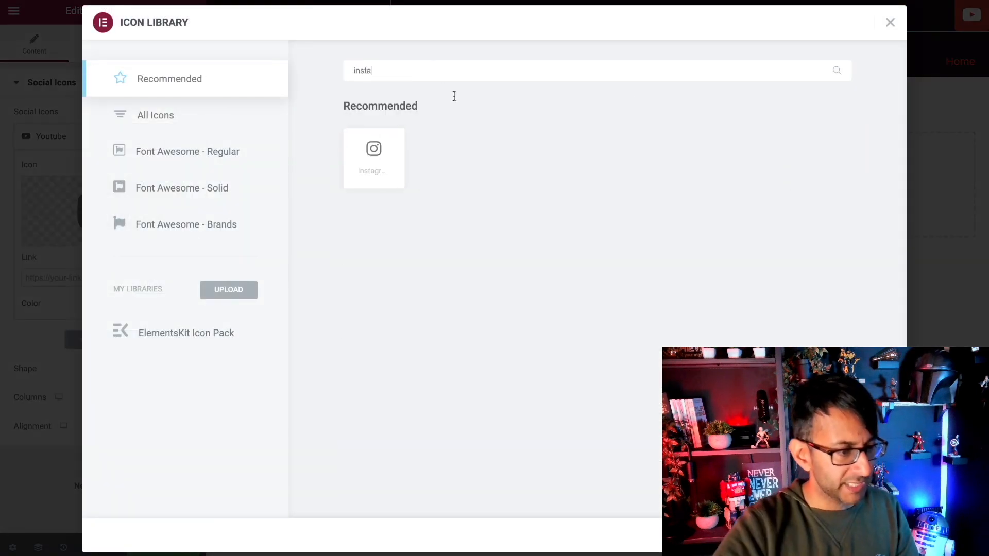
{"action": "double_click", "coordinate": [374, 155]}
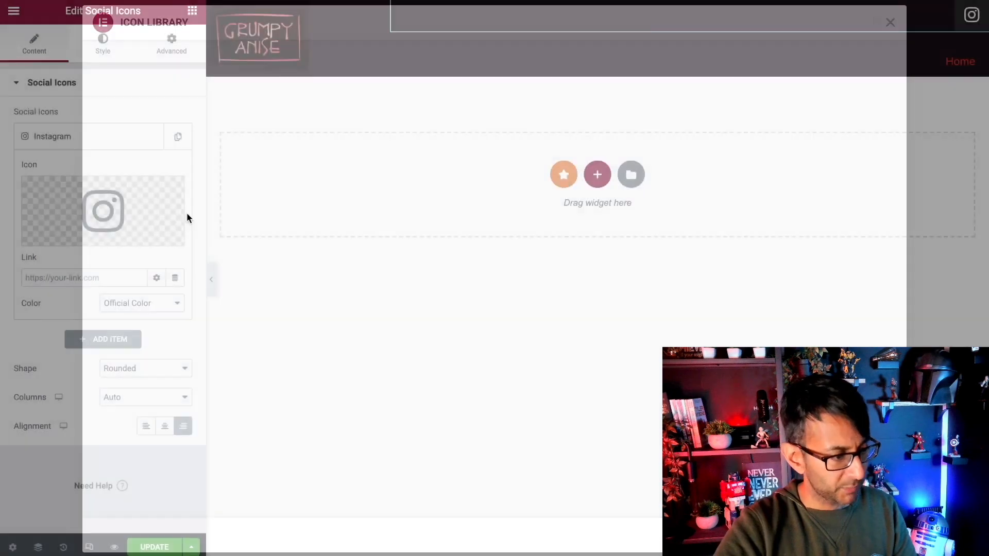
Step: Duplicate the Instagram social item and open the icon library for the copy
{"action": "left_click", "coordinate": [111, 142]}
{"action": "left_click", "coordinate": [149, 136]}
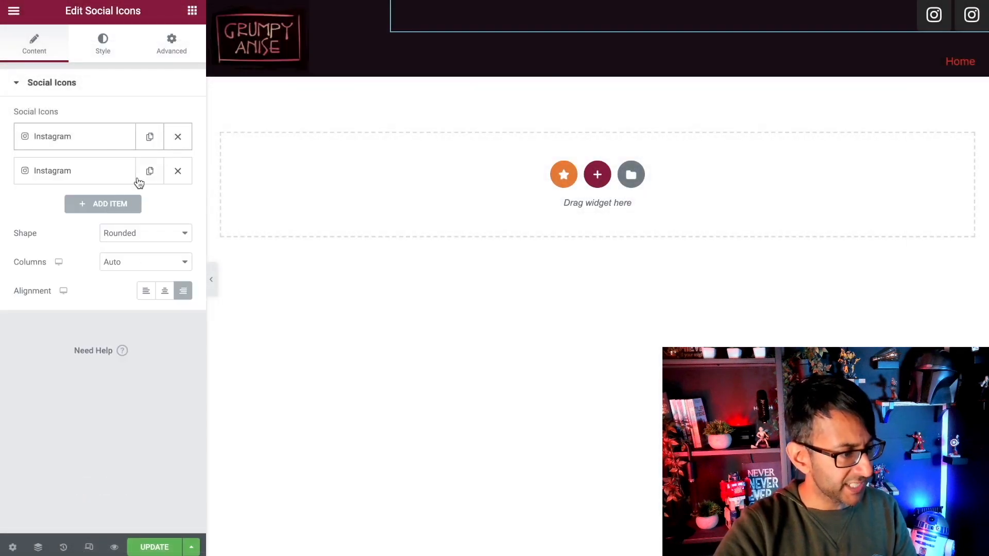
{"action": "left_click", "coordinate": [111, 173]}
{"action": "left_click", "coordinate": [93, 265]}
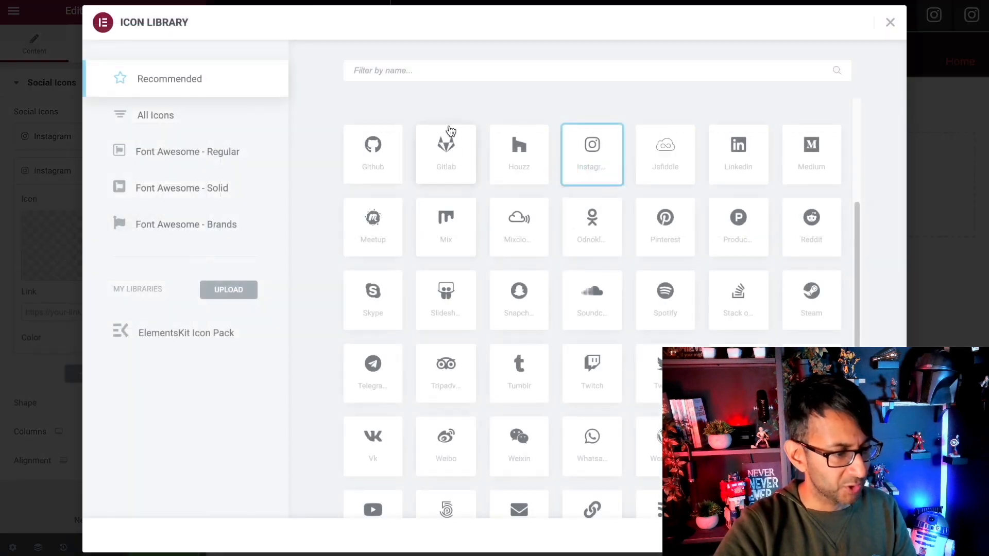
{"action": "type", "text": "web"}
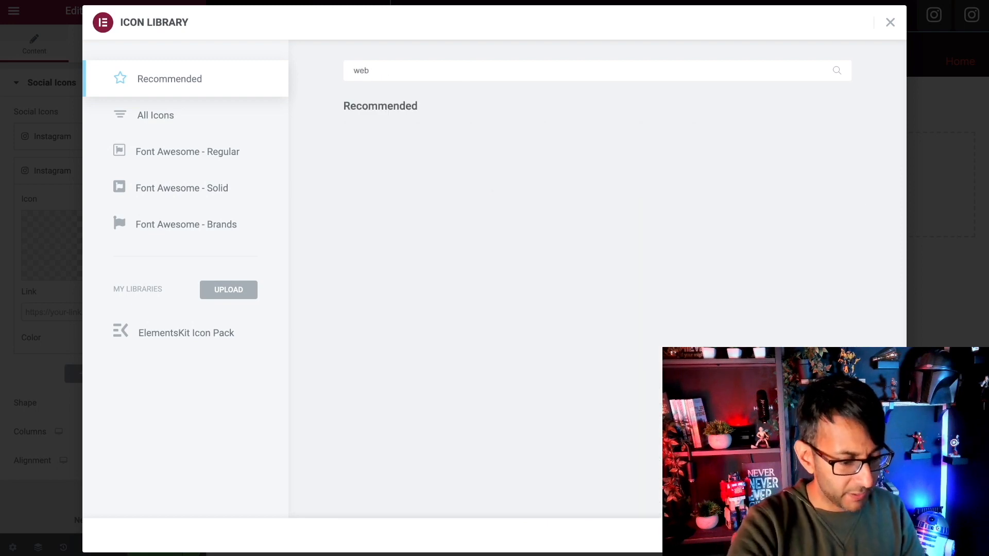
{"action": "key", "text": "BackSpace"}
{"action": "key", "text": "BackSpace"}
{"action": "key", "text": "BackSpace"}
{"action": "type", "text": "inter"}
{"action": "key", "text": "BackSpace"}
{"action": "key", "text": "BackSpace"}
{"action": "key", "text": "BackSpace"}
{"action": "key", "text": "BackSpace"}
{"action": "key", "text": "BackSpace"}
Step: Search the icon library for "dev" and insert the Deviantart icon for the second social item
{"action": "type", "text": "devi"}
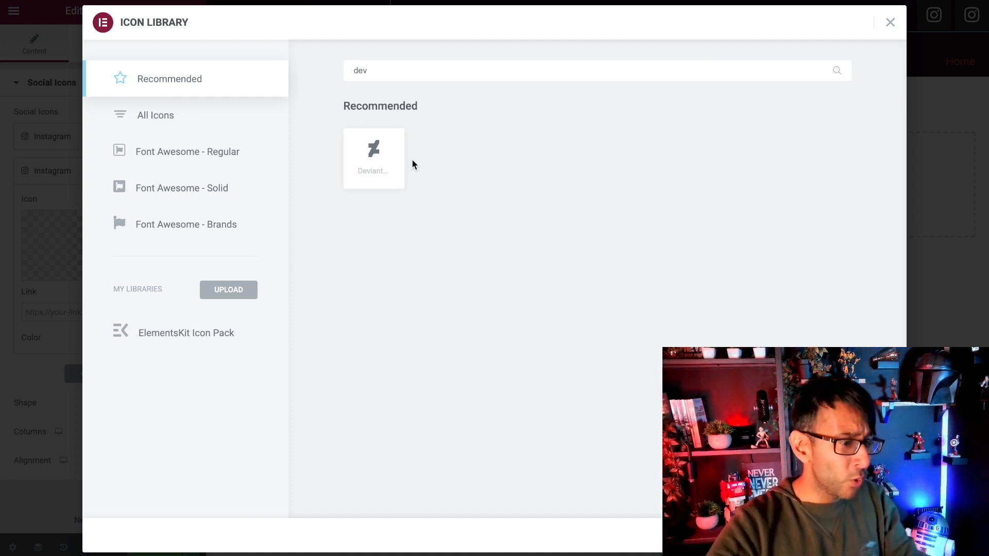
{"action": "left_click", "coordinate": [375, 166]}
{"action": "left_click", "coordinate": [866, 535]}
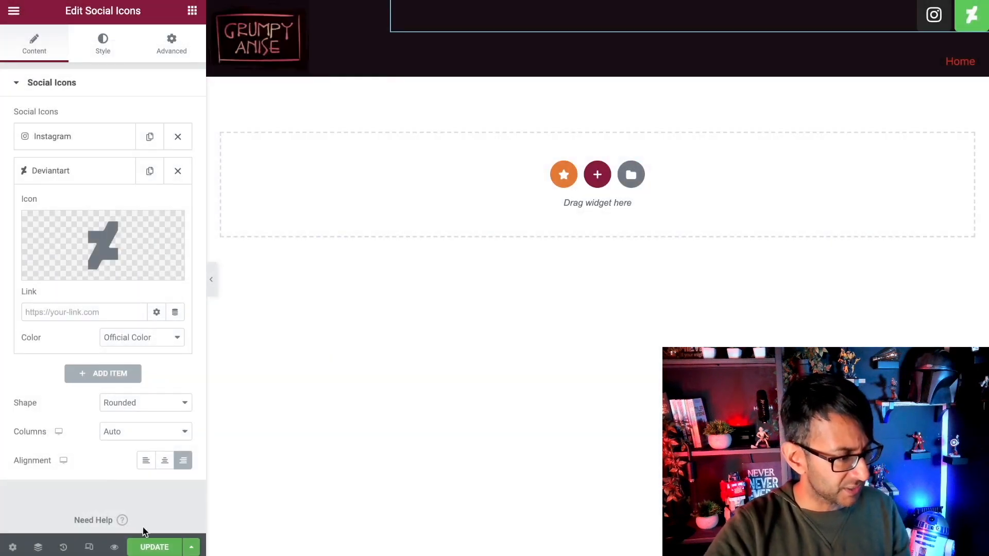
{"action": "left_click", "coordinate": [88, 312]}
{"action": "type", "text": "https://www.deviantart.com/grumpyanise"}
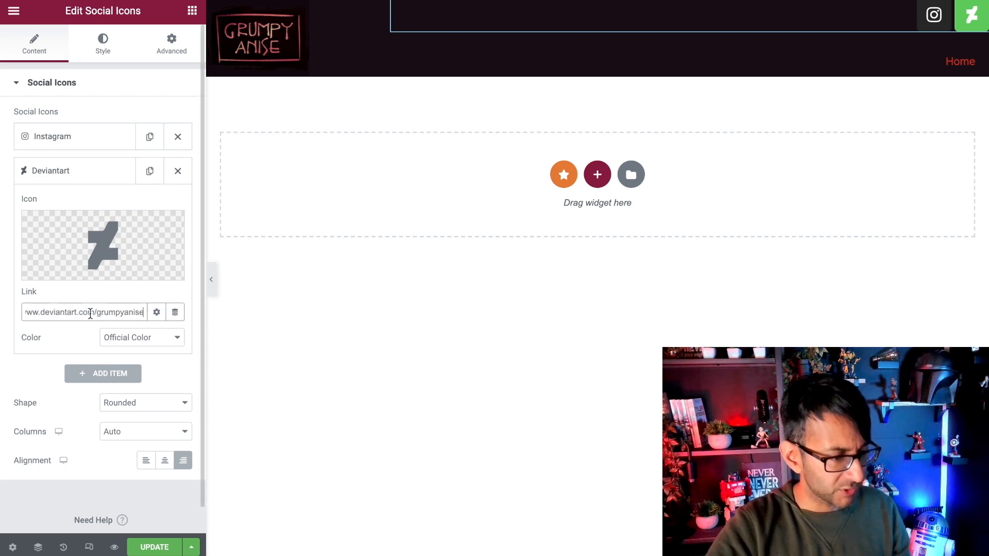
{"action": "left_click", "coordinate": [82, 137]}
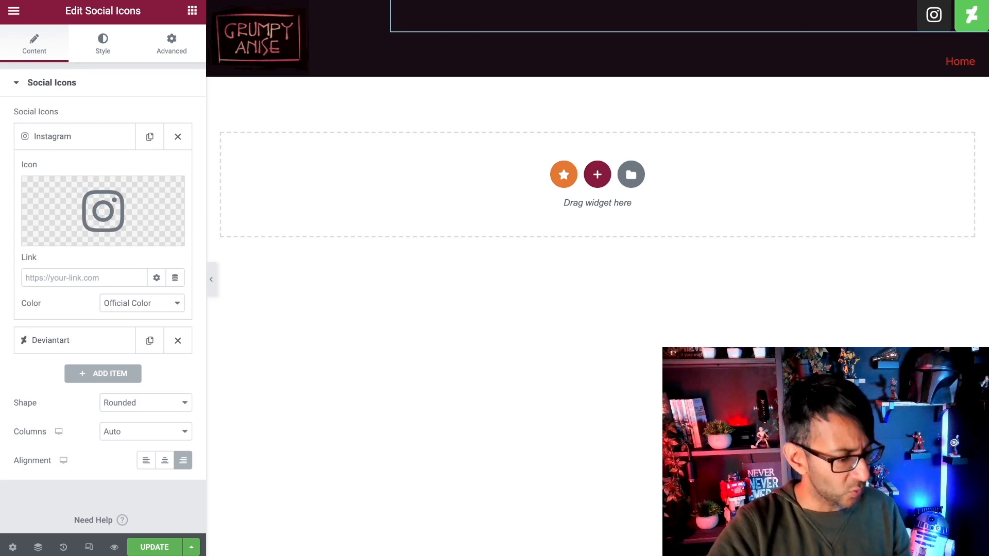
{"action": "left_click", "coordinate": [122, 278]}
{"action": "type", "text": "instagram.com/the.grumpyanise/"}
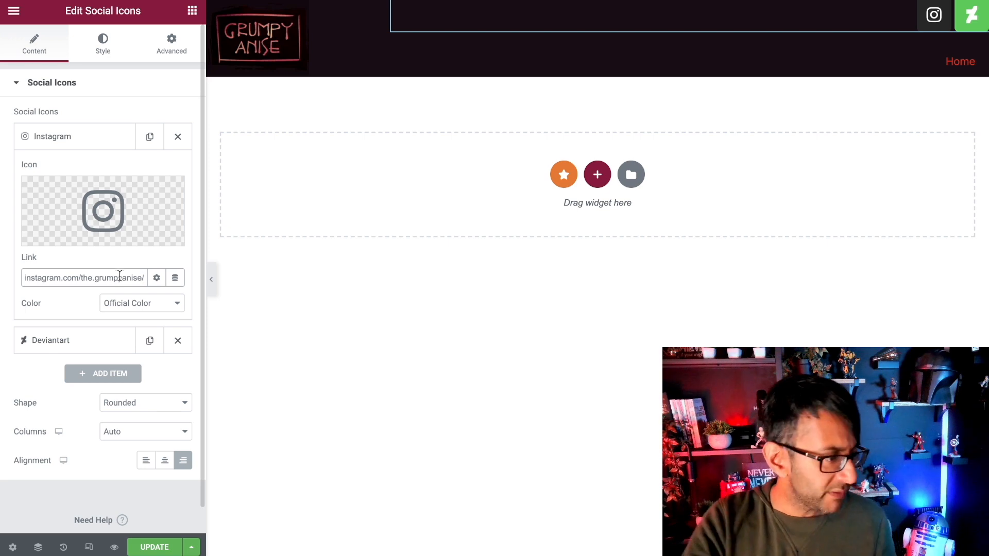
{"action": "left_click", "coordinate": [147, 548]}
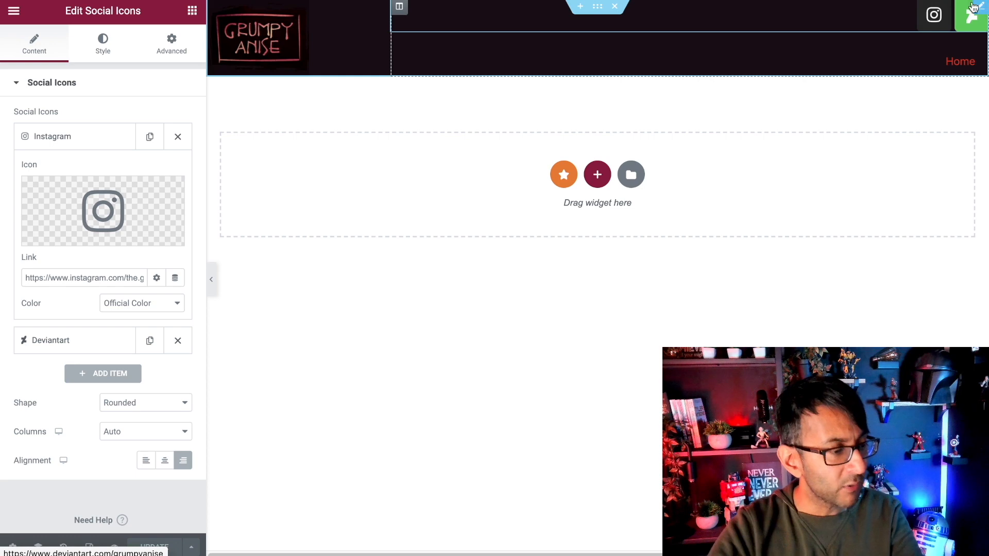
Step: Switch the social icons' color to Custom and set their secondary color to the global color New Item #12 (#190E14)
{"action": "left_click", "coordinate": [103, 44]}
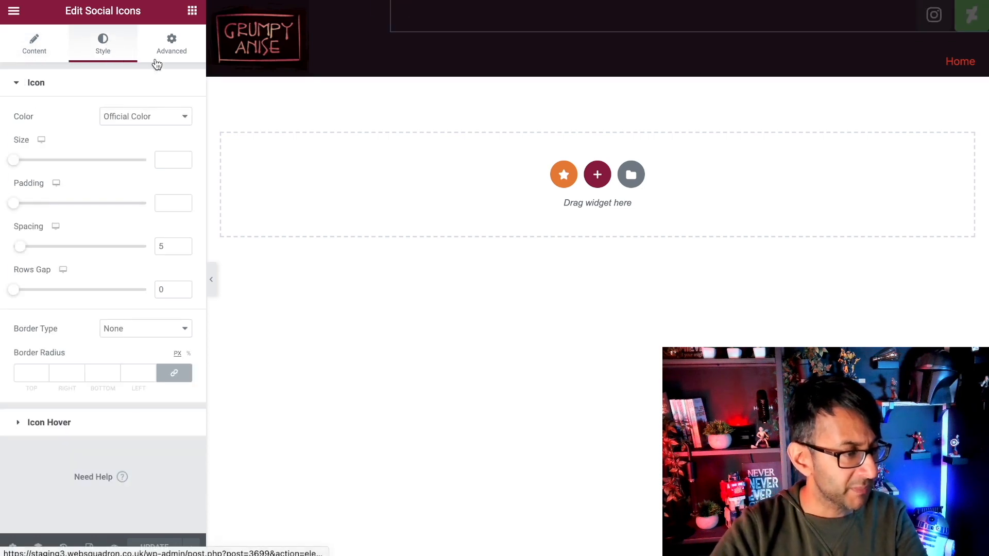
{"action": "left_click", "coordinate": [138, 116]}
{"action": "left_click", "coordinate": [140, 144]}
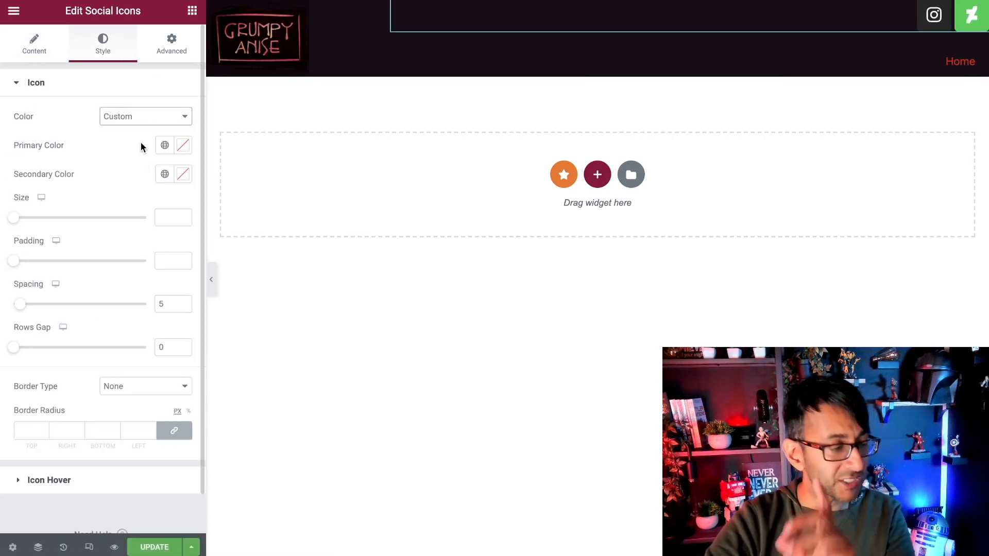
{"action": "left_click", "coordinate": [165, 174]}
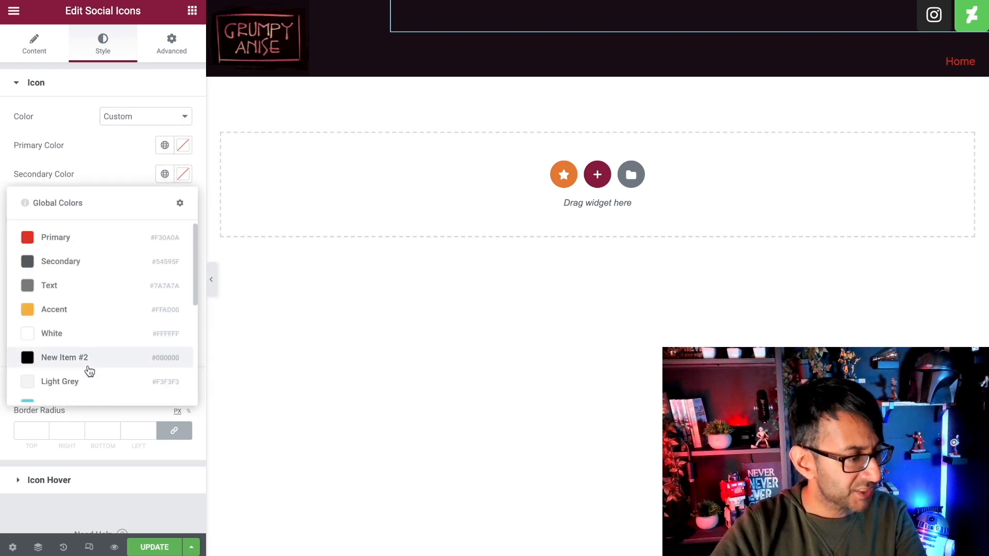
{"action": "scroll", "coordinate": [192, 278], "scroll_direction": "down", "scroll_amount": 5}
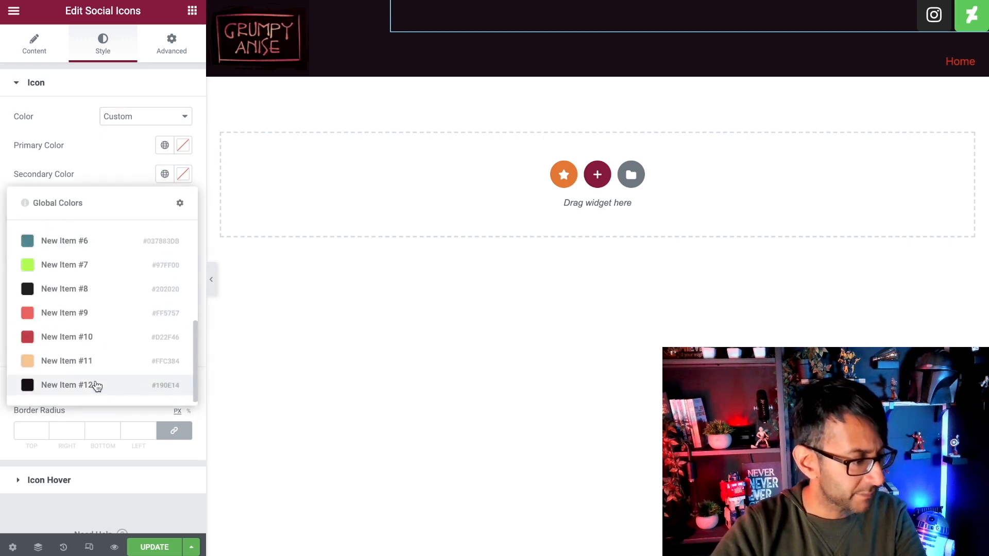
{"action": "left_click", "coordinate": [93, 383]}
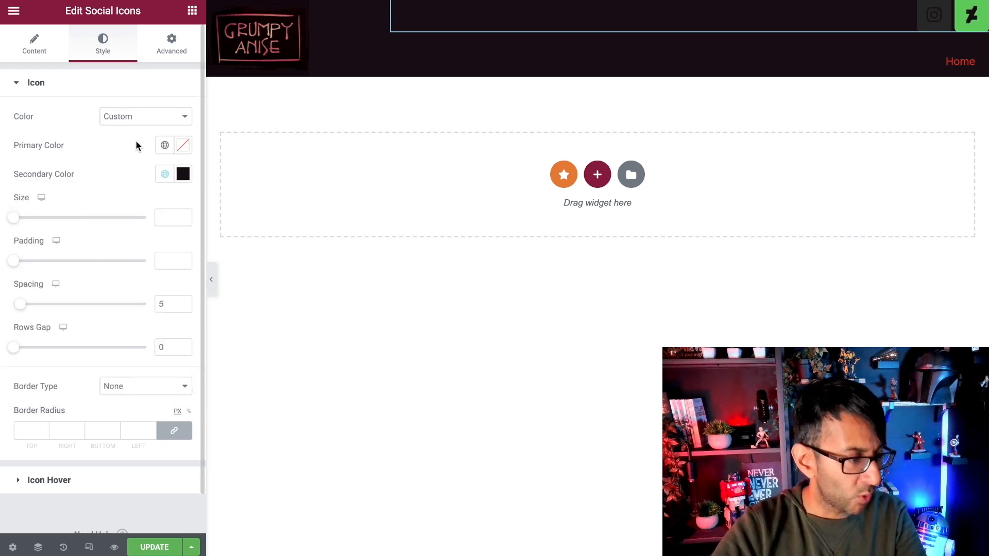
Step: Set the social icons' primary color to global color New Item #12 (#190E14) and their secondary color to New Item #10 (#D22F46)
{"action": "left_click", "coordinate": [164, 145]}
{"action": "scroll", "coordinate": [194, 206], "scroll_direction": "down", "scroll_amount": 5}
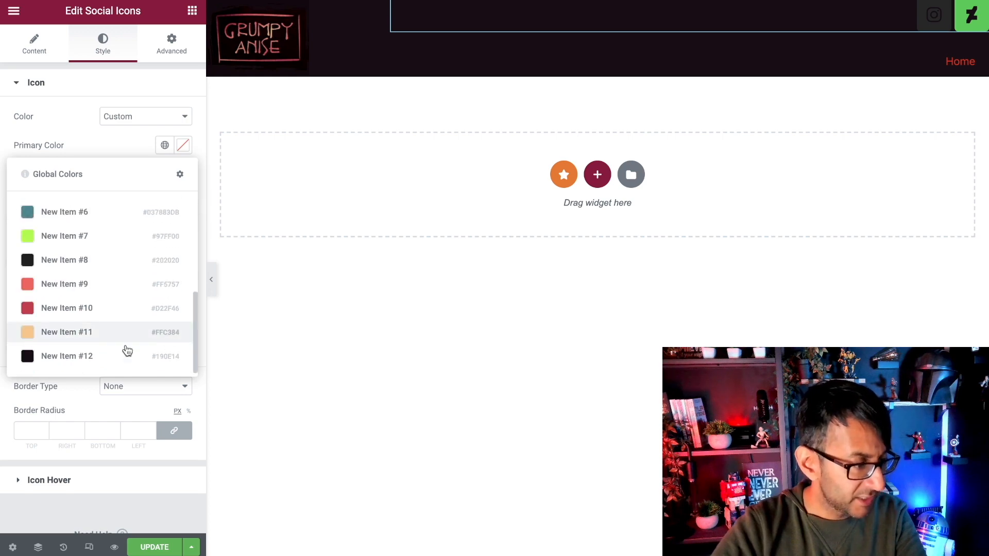
{"action": "left_click", "coordinate": [82, 354]}
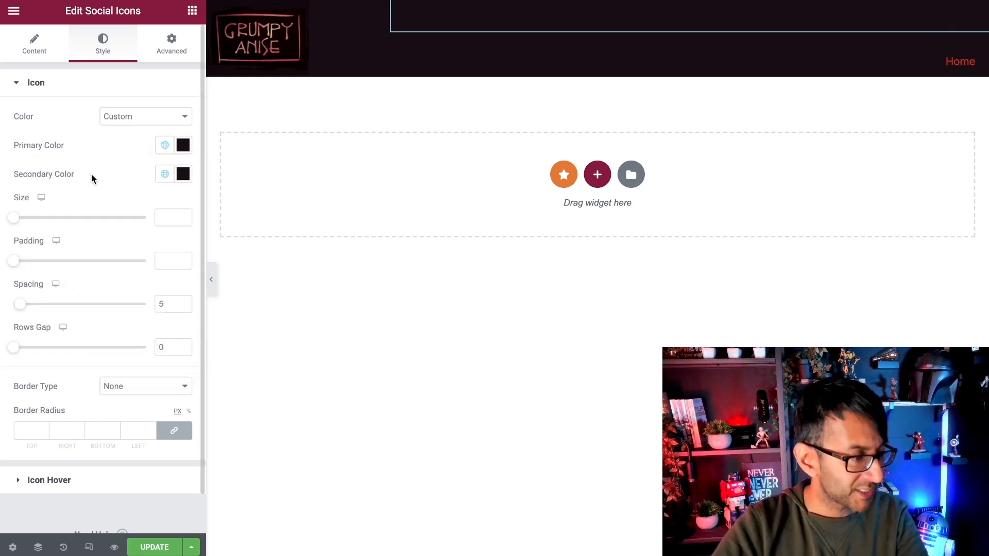
{"action": "left_click", "coordinate": [165, 174]}
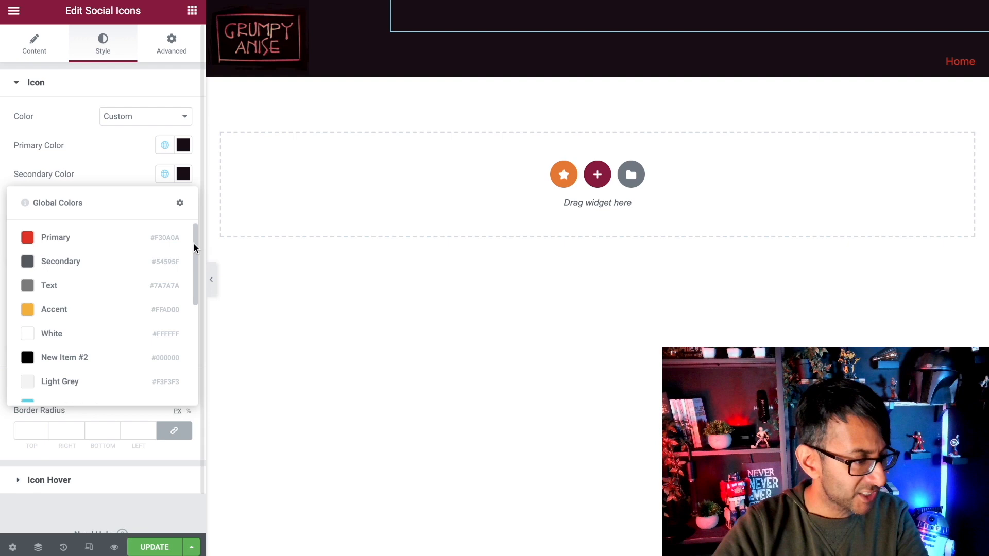
{"action": "left_click_drag", "start_coordinate": [194, 247], "coordinate": [192, 391]}
{"action": "left_click", "coordinate": [93, 362]}
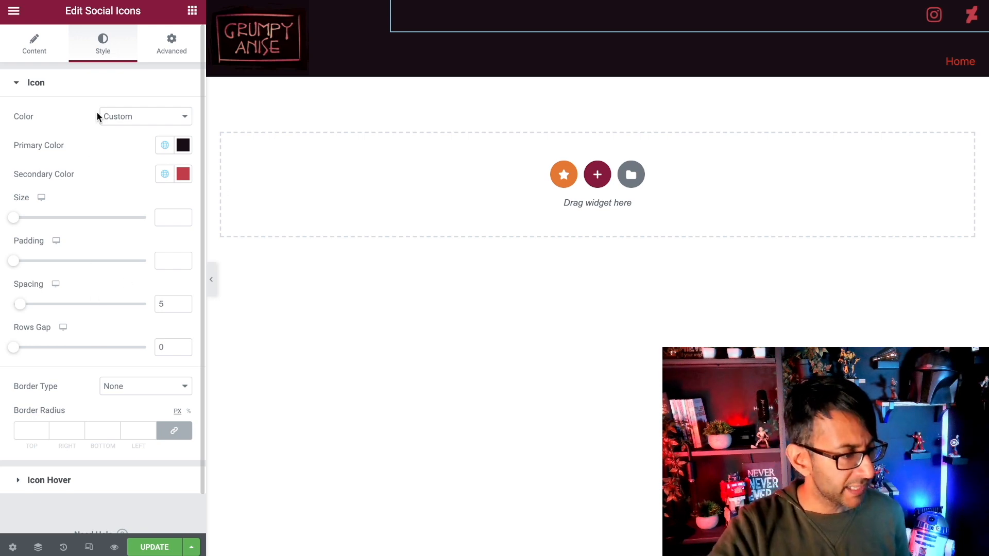
Step: Set the social icons' hover primary color to New Item #12 (#190E14) and hover secondary color to New Item #11 (#FFC384)
{"action": "left_click", "coordinate": [88, 489]}
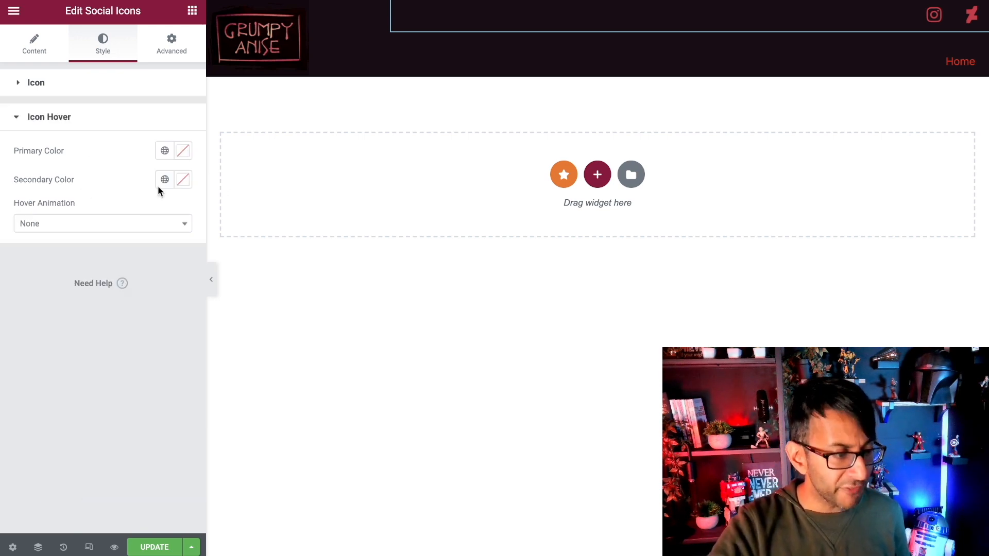
{"action": "left_click", "coordinate": [165, 151]}
{"action": "left_click_drag", "start_coordinate": [193, 214], "coordinate": [127, 350]}
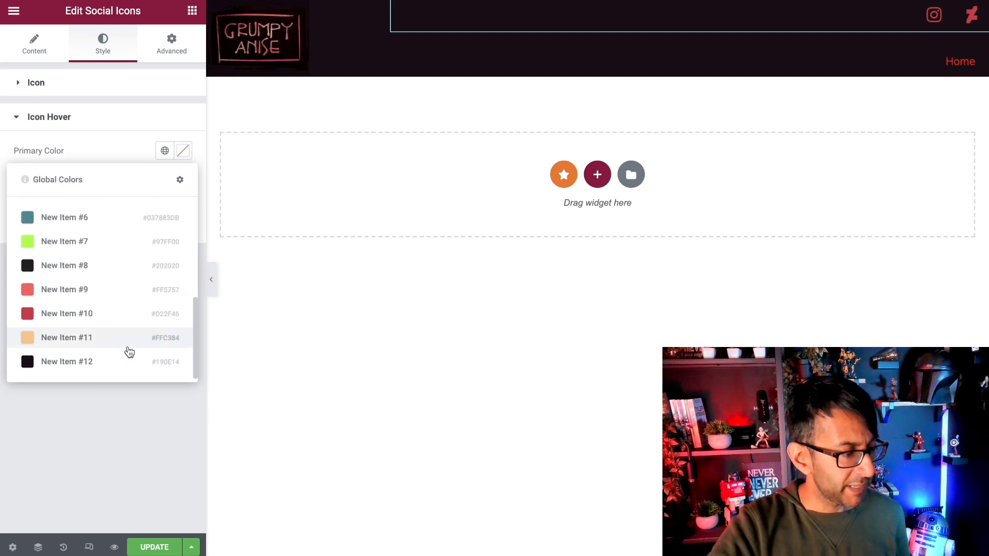
{"action": "left_click", "coordinate": [123, 360]}
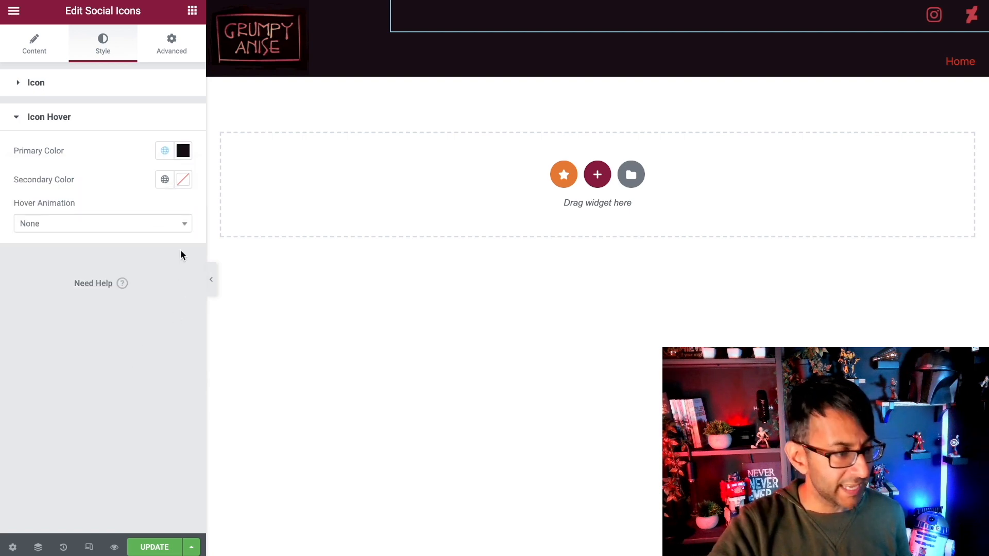
{"action": "left_click", "coordinate": [164, 180]}
{"action": "left_click_drag", "start_coordinate": [195, 259], "coordinate": [178, 367]}
{"action": "left_click", "coordinate": [118, 367]}
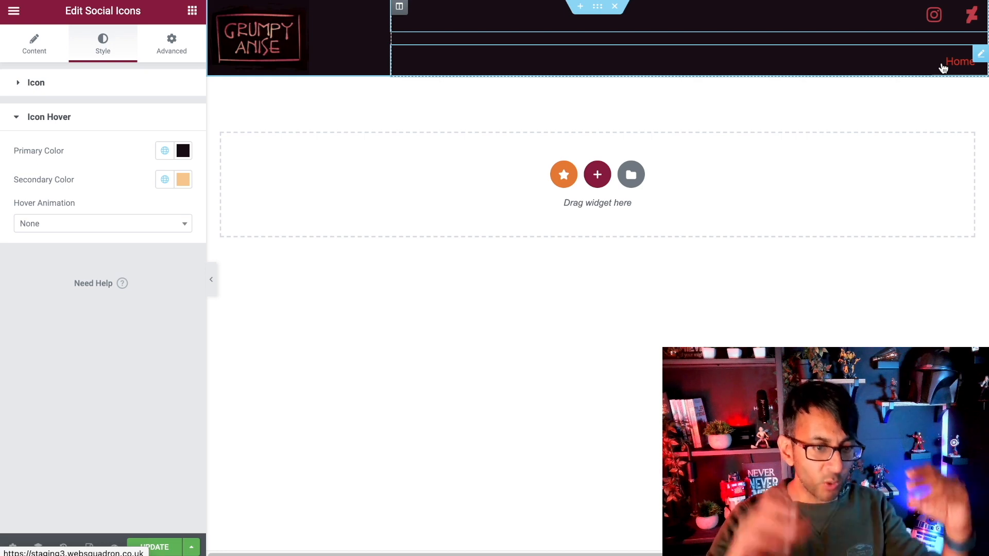
Step: Set the widgets space of the column holding the social icons and menu to 0 px
{"action": "left_click", "coordinate": [400, 7]}
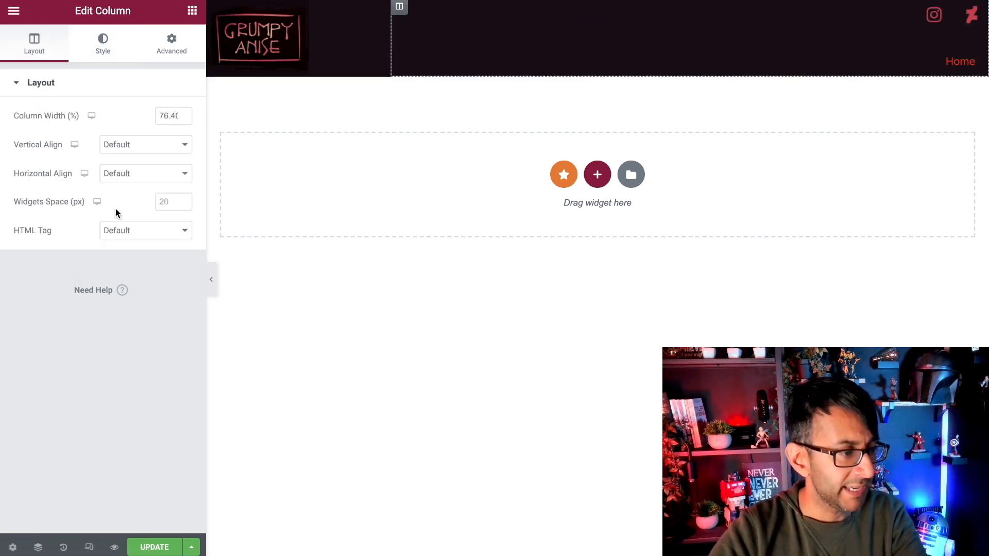
{"action": "left_click", "coordinate": [170, 203]}
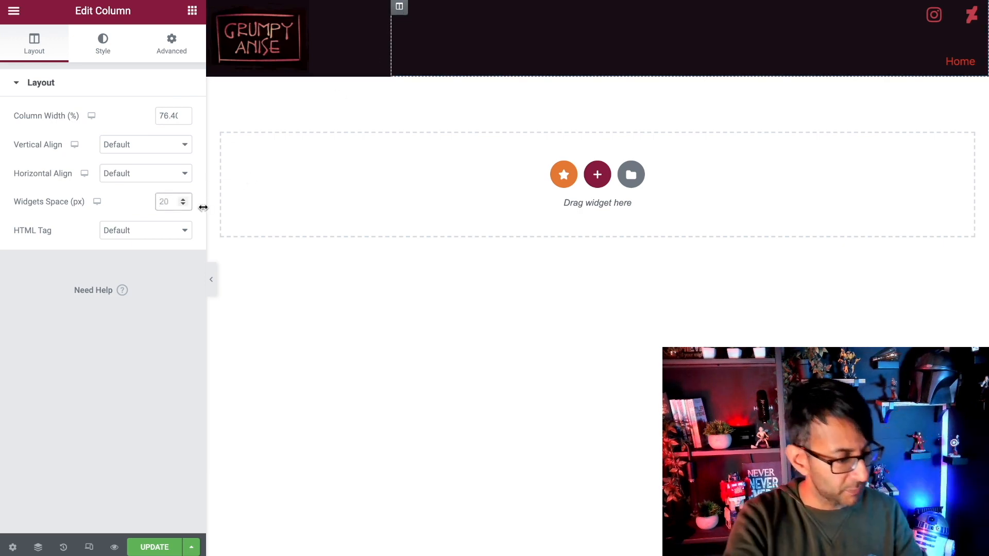
{"action": "type", "text": "5"}
{"action": "key", "text": "BackSpace"}
{"action": "type", "text": "0"}
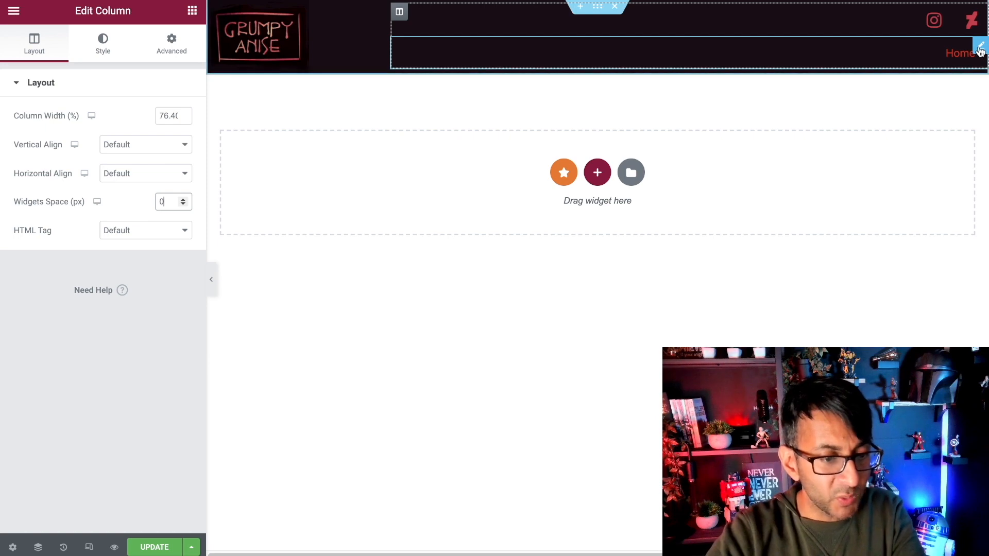
Step: Open the Navigator and move the Social Icons widget below the Nav Menu within the second column
{"action": "left_click", "coordinate": [38, 549]}
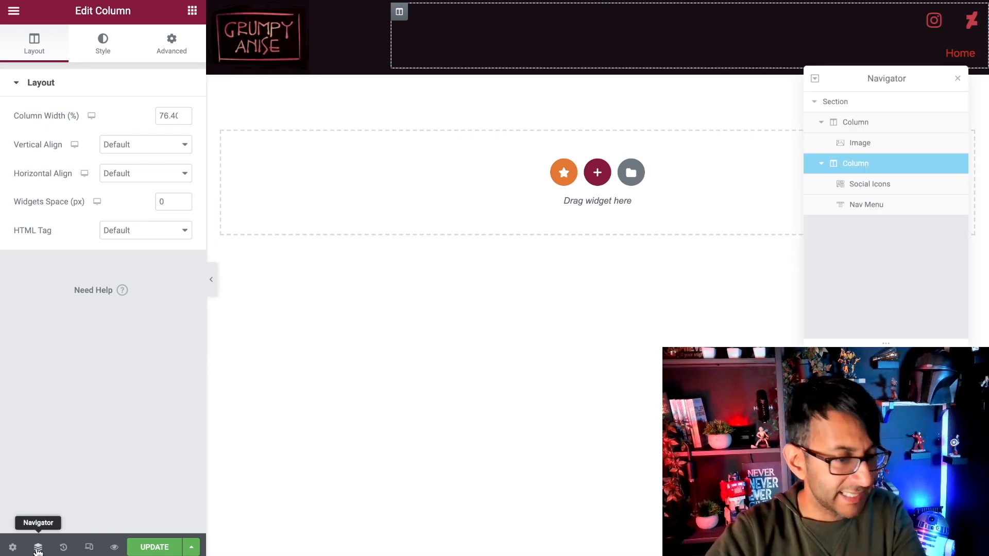
{"action": "left_click", "coordinate": [894, 190]}
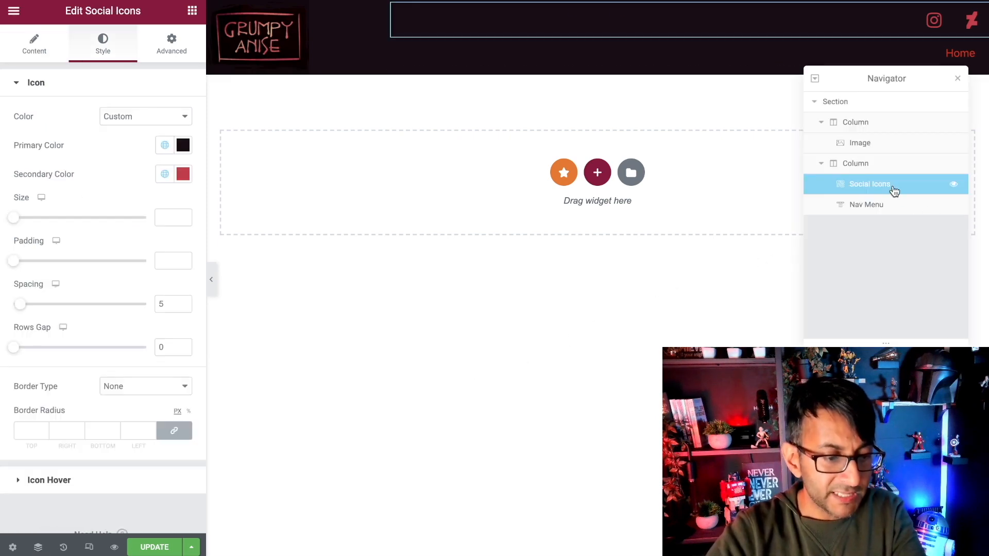
{"action": "left_click_drag", "start_coordinate": [890, 192], "coordinate": [889, 212]}
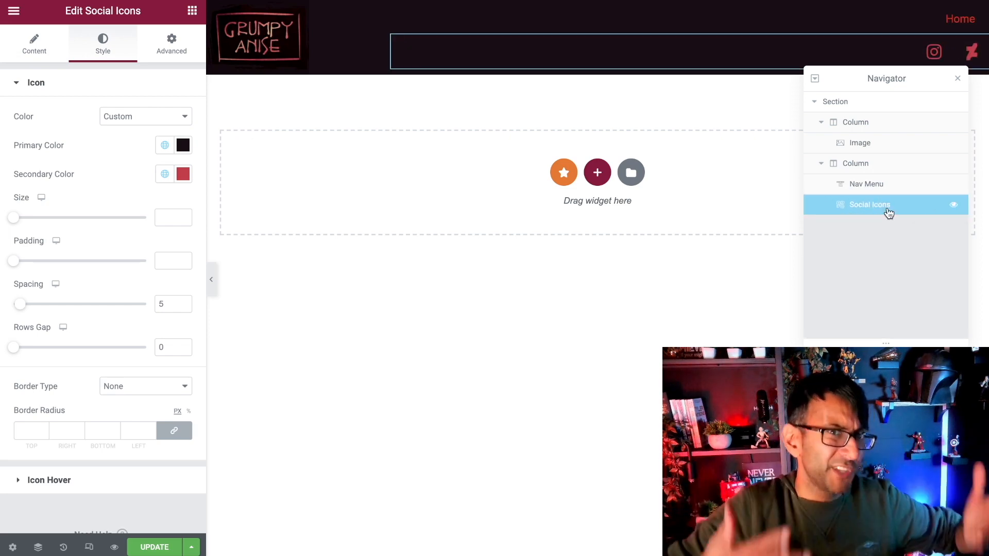
Step: Set the Nav Menu widget's positioning width to Custom
{"action": "left_click", "coordinate": [920, 193]}
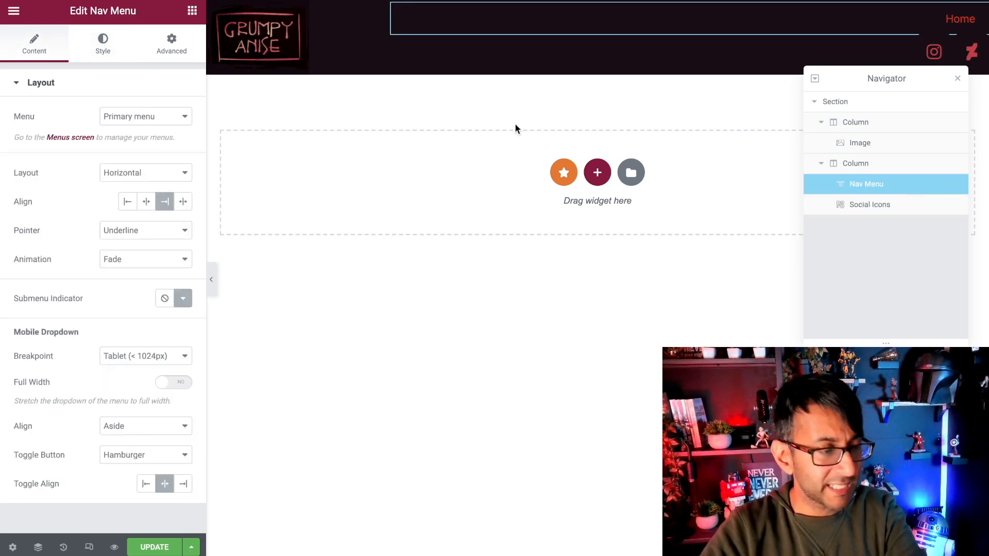
{"action": "left_click", "coordinate": [165, 53]}
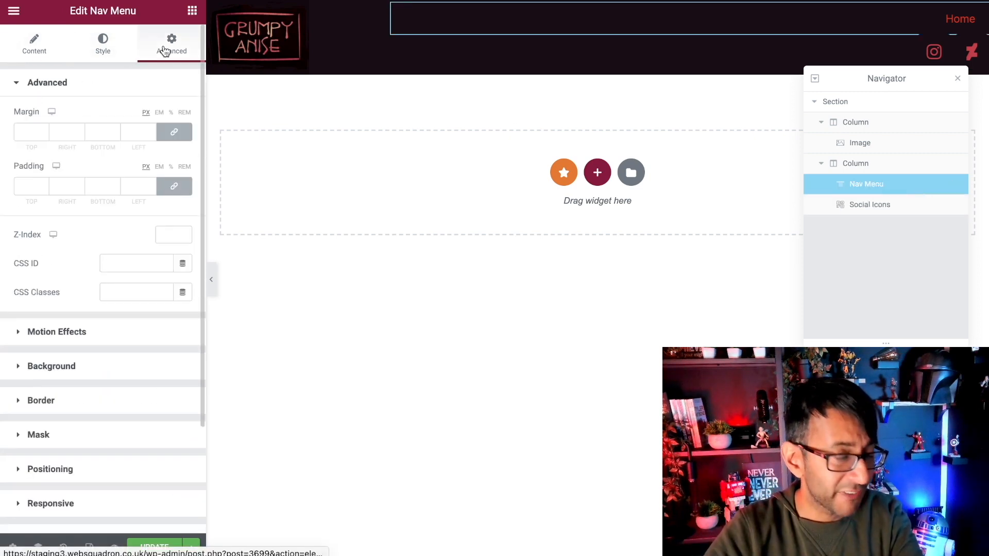
{"action": "left_click", "coordinate": [77, 475]}
{"action": "left_click", "coordinate": [137, 291]}
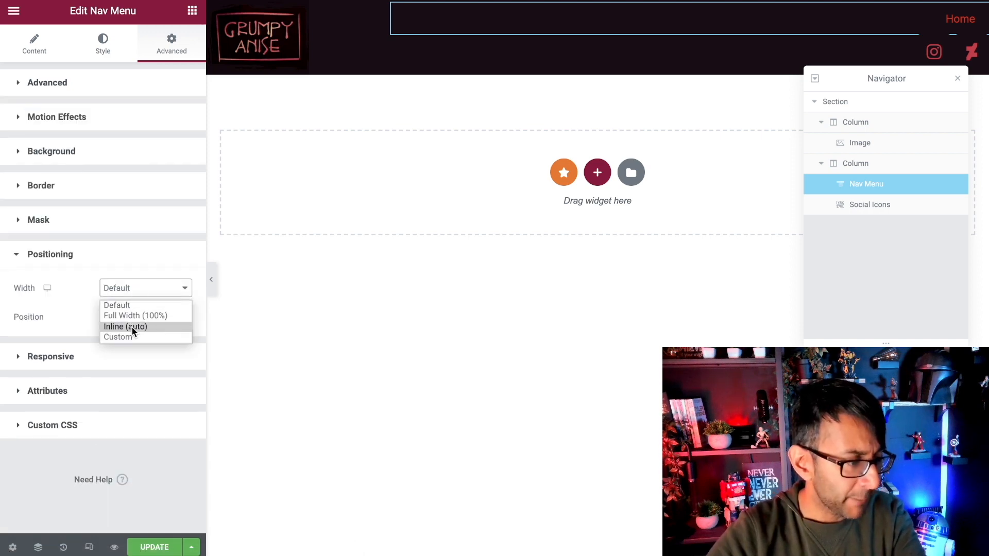
{"action": "left_click", "coordinate": [133, 338]}
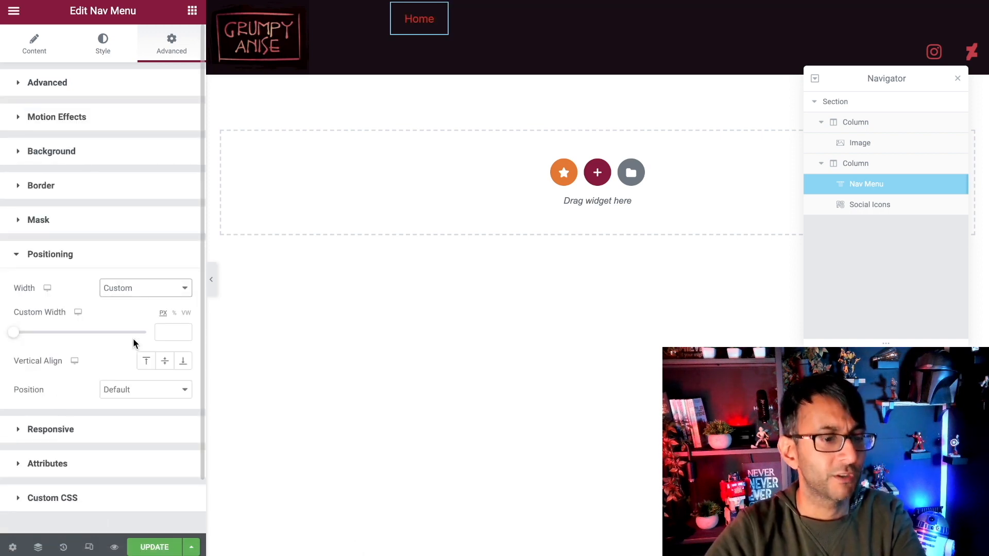
Step: Set the Social Icons widget's positioning width to Custom
{"action": "left_click", "coordinate": [886, 210]}
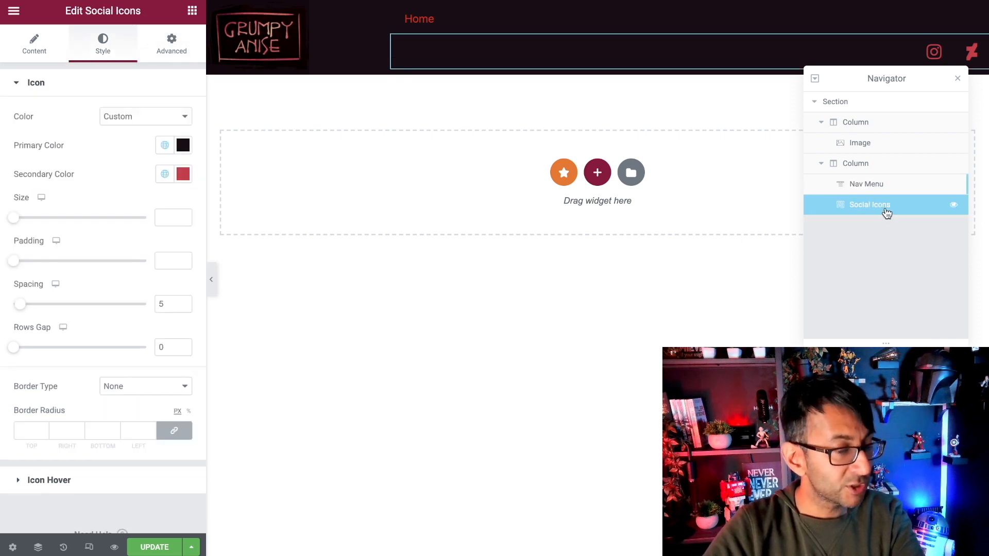
{"action": "left_click", "coordinate": [182, 48]}
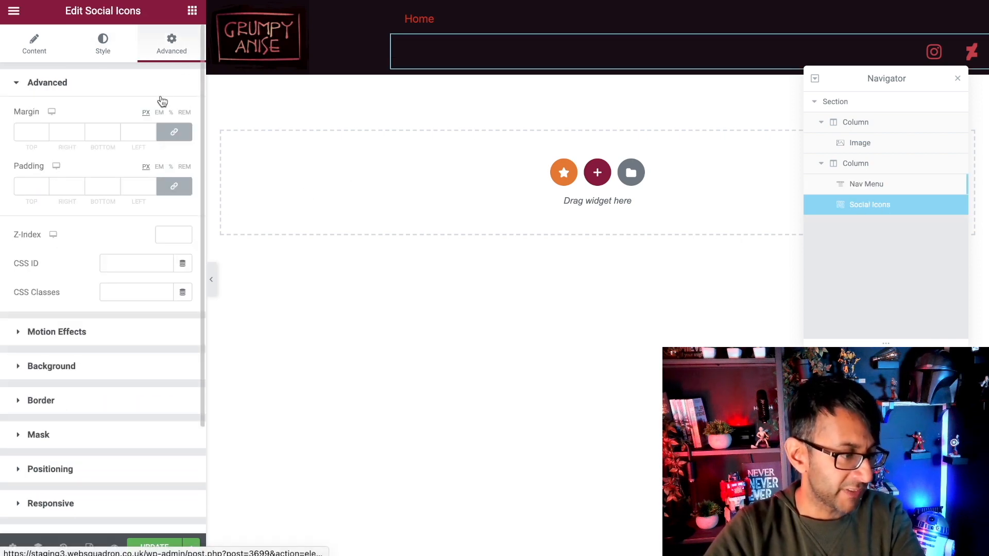
{"action": "left_click", "coordinate": [111, 468]}
{"action": "left_click", "coordinate": [148, 289]}
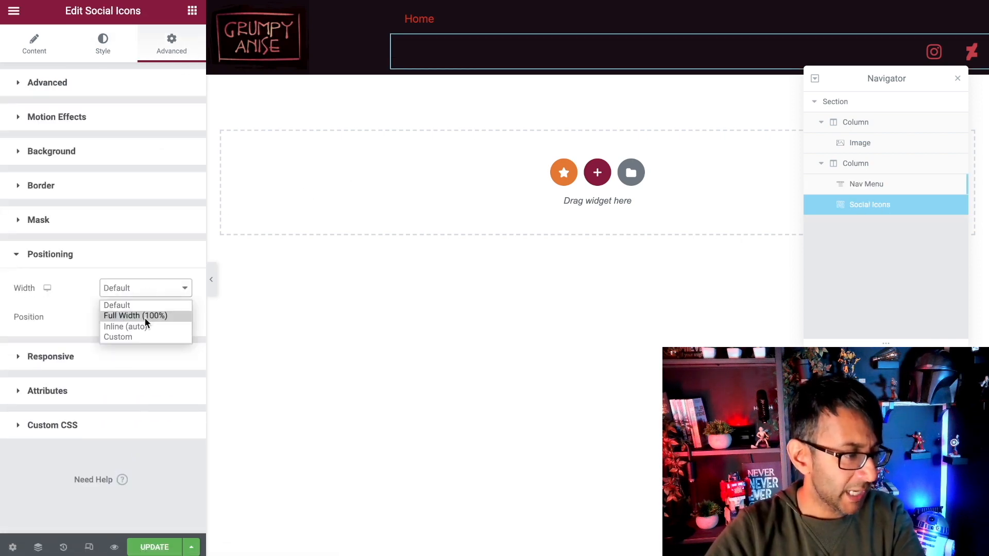
{"action": "left_click", "coordinate": [147, 338]}
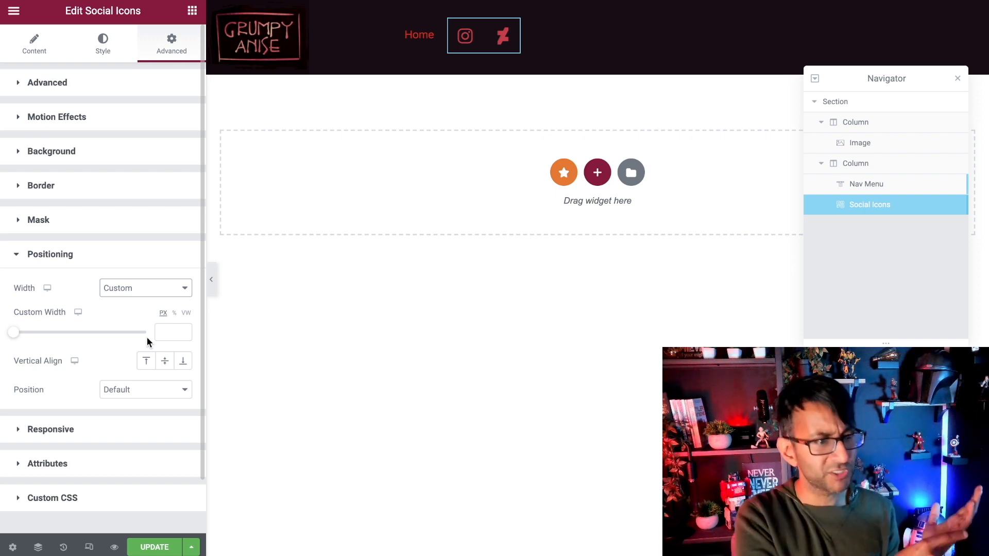
Step: Try Center and Space Between as the second column's horizontal alignment, and settle on End
{"action": "left_click", "coordinate": [905, 164]}
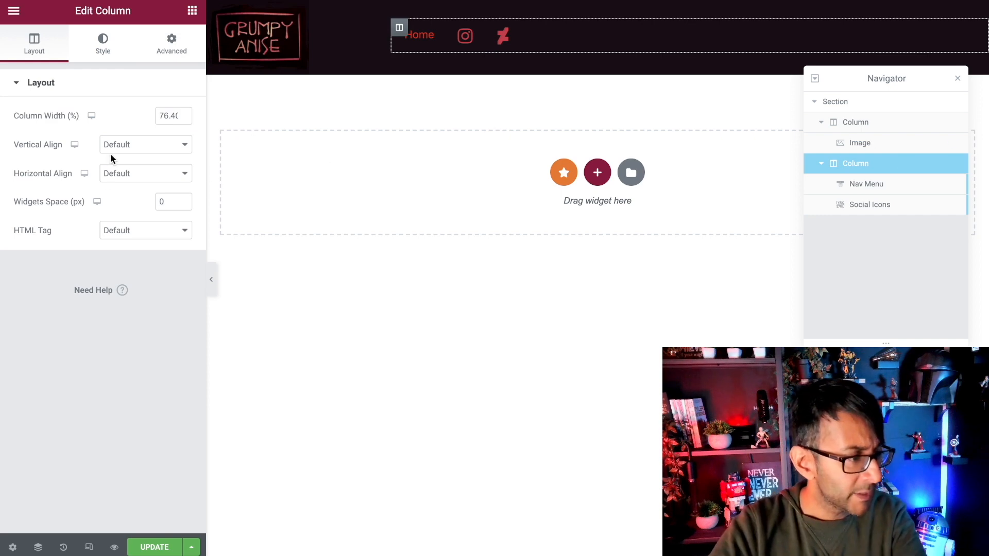
{"action": "left_click", "coordinate": [122, 177]}
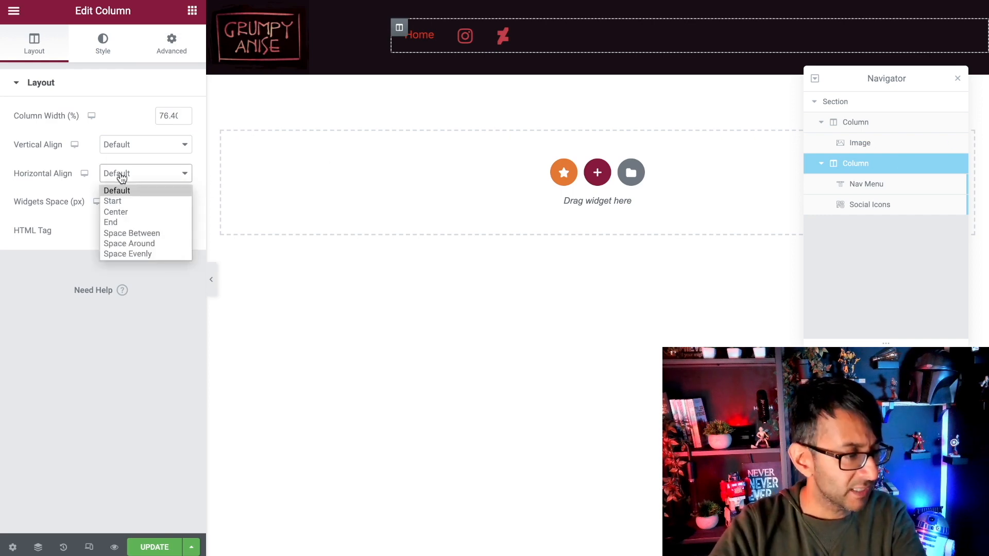
{"action": "left_click", "coordinate": [153, 217]}
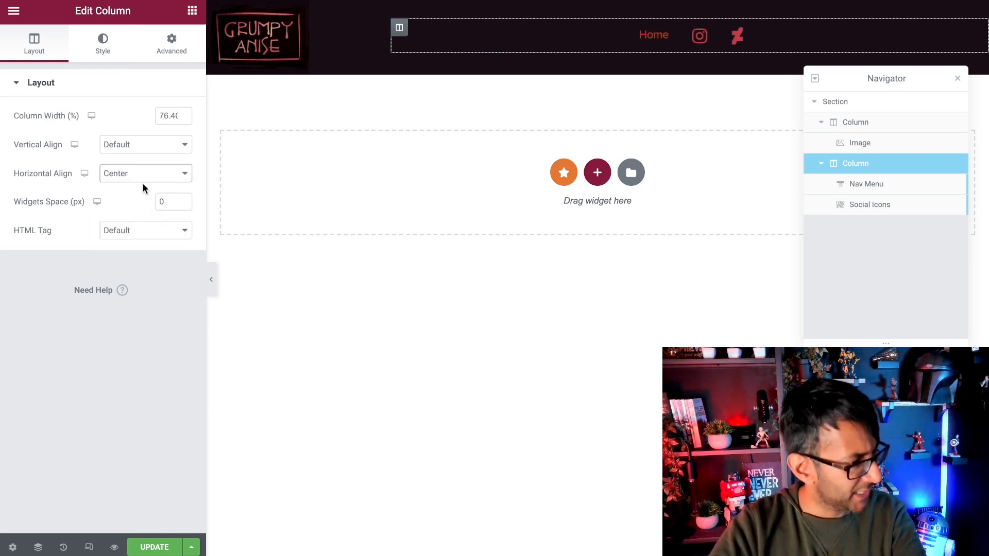
{"action": "left_click", "coordinate": [144, 183]}
{"action": "left_click", "coordinate": [137, 230]}
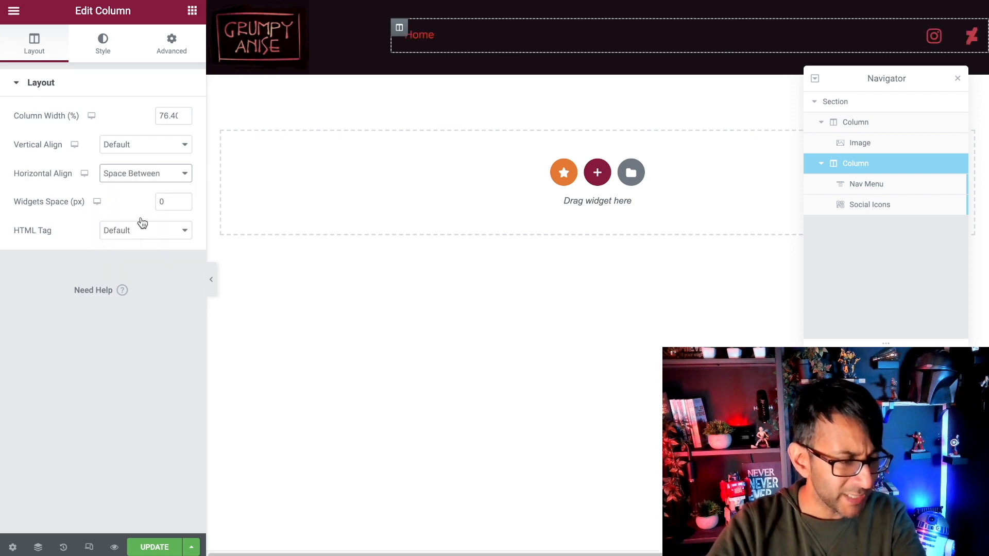
{"action": "left_click", "coordinate": [154, 174]}
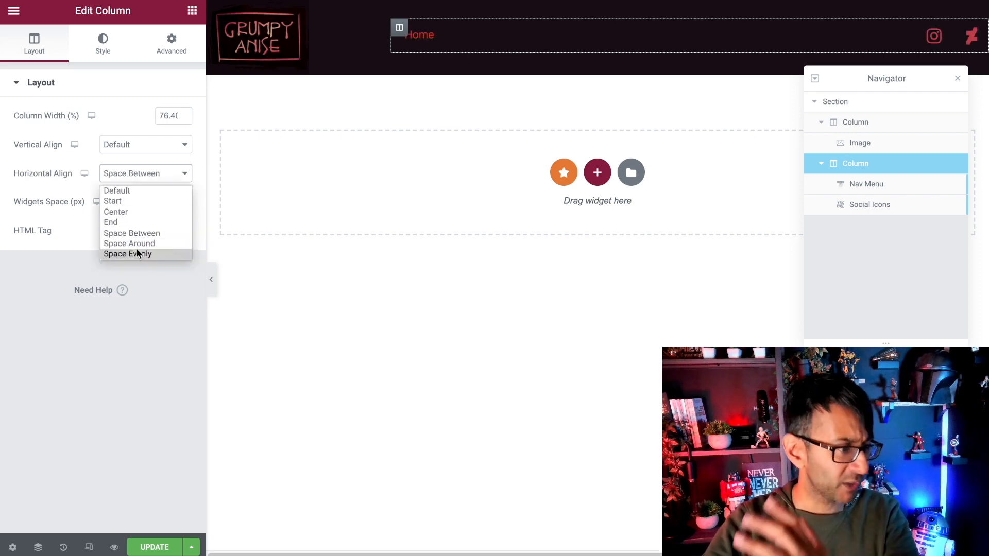
{"action": "left_click", "coordinate": [145, 223]}
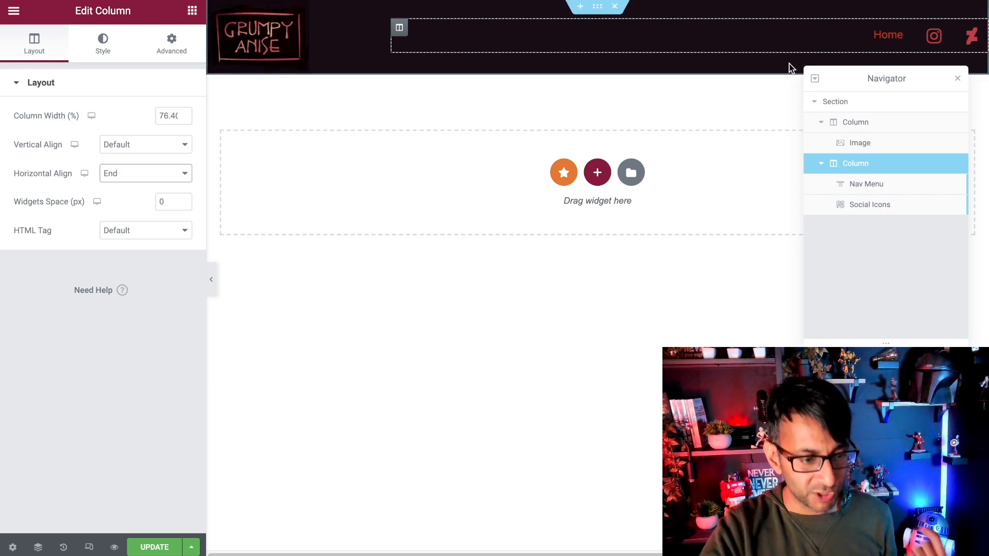
Step: Unlink the Nav Menu's margin and padding values and set its right margin to 20 px
{"action": "left_click", "coordinate": [897, 188]}
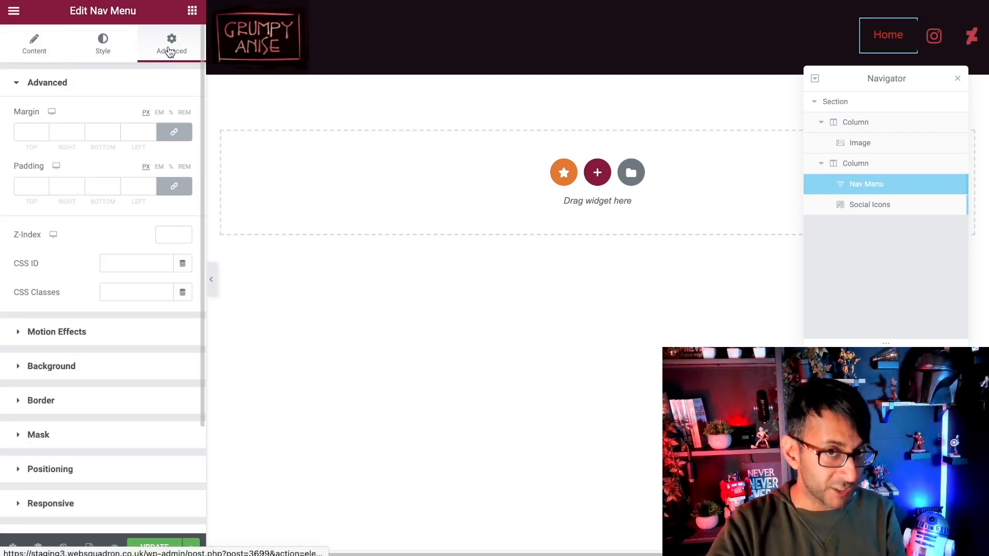
{"action": "left_click", "coordinate": [174, 132]}
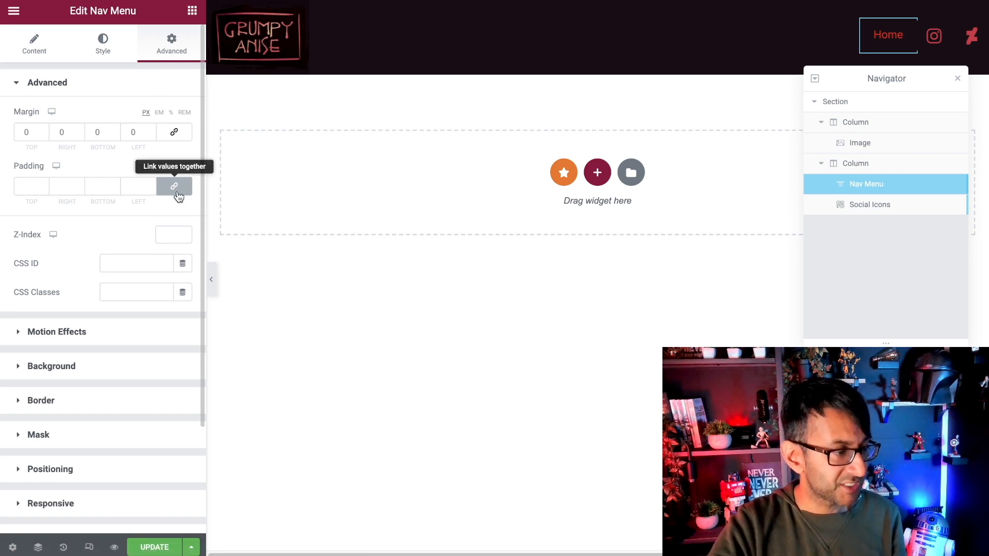
{"action": "left_click", "coordinate": [177, 191]}
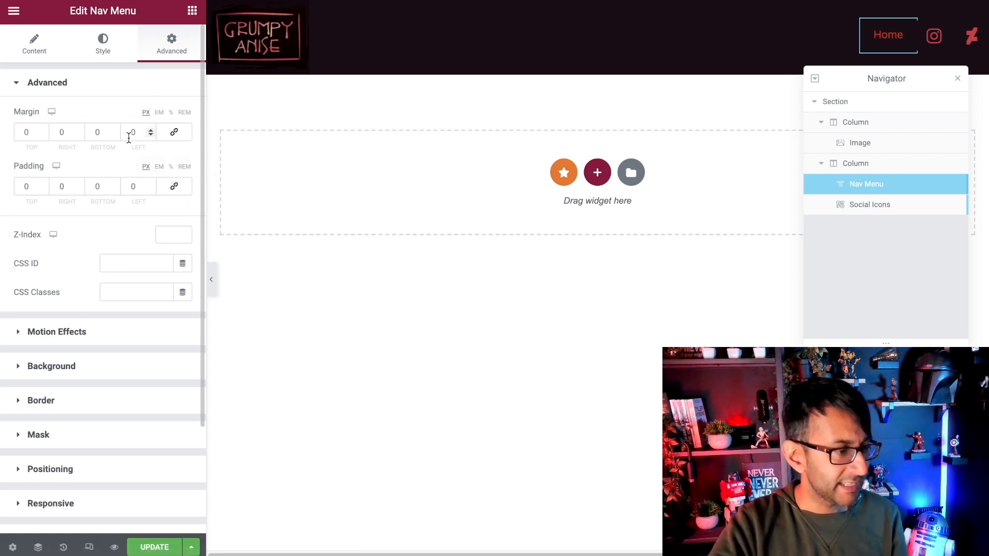
{"action": "left_click_drag", "start_coordinate": [79, 130], "coordinate": [80, 131]}
{"action": "left_click", "coordinate": [80, 135]}
{"action": "left_click", "coordinate": [80, 136]}
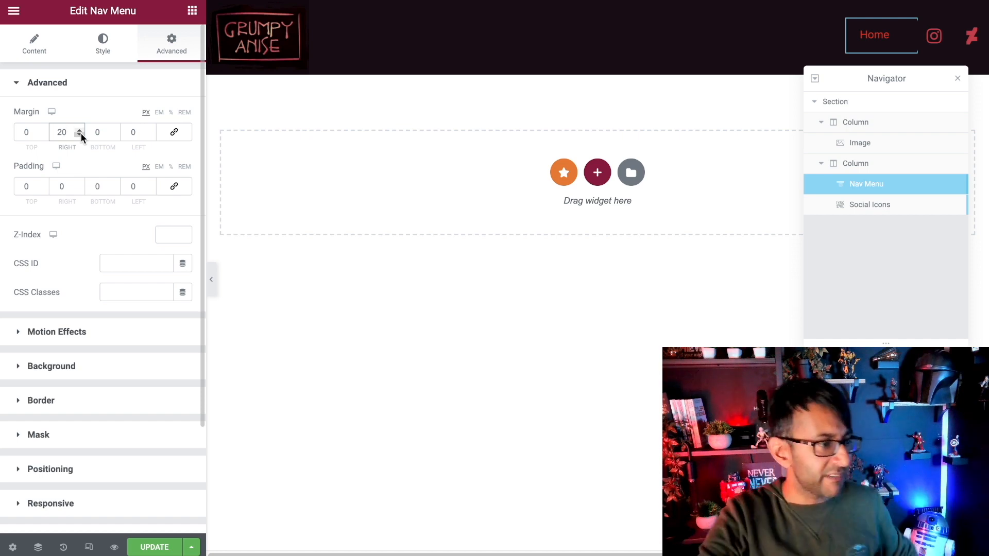
{"action": "type", "text": "0"}
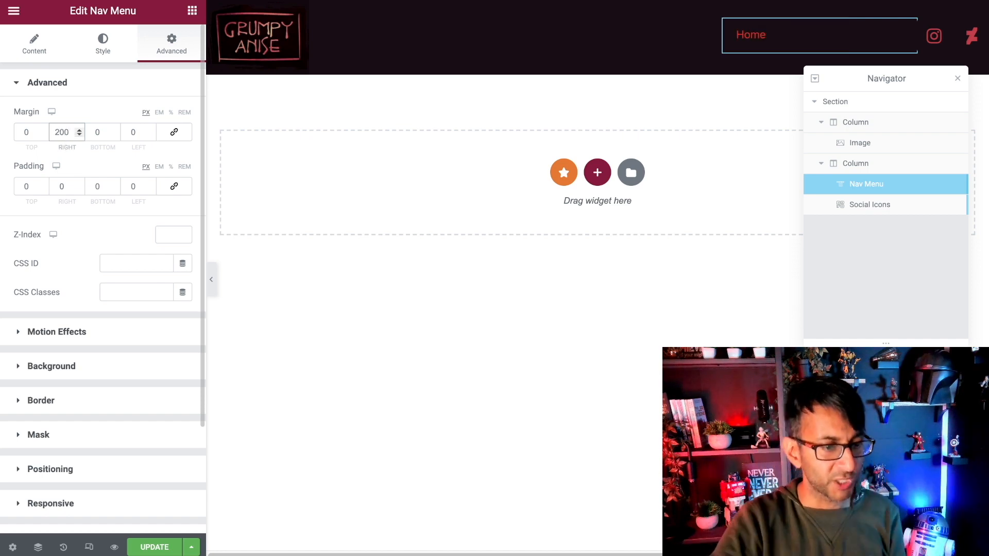
{"action": "key", "text": "BackSpace"}
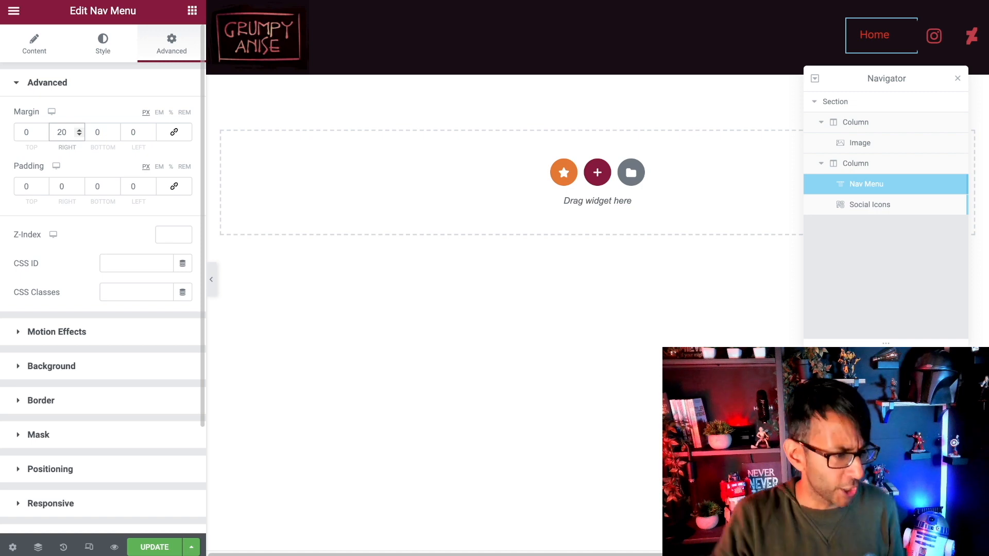
Step: Save the header and close the Navigator
{"action": "left_click", "coordinate": [263, 323]}
{"action": "left_click", "coordinate": [151, 549]}
{"action": "left_click", "coordinate": [957, 79]}
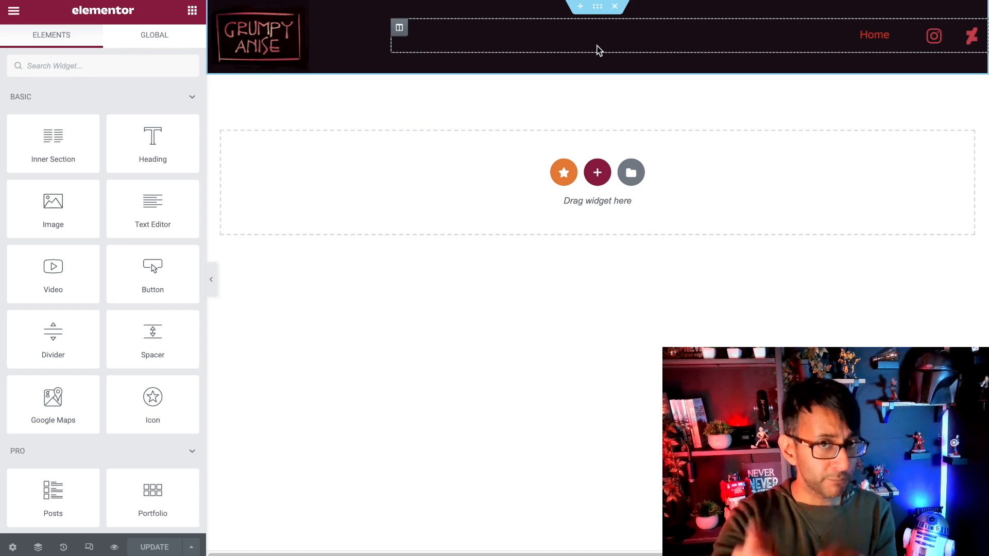
Step: Add a single-column section below the header row and set its background type to Video
{"action": "left_click", "coordinate": [599, 174]}
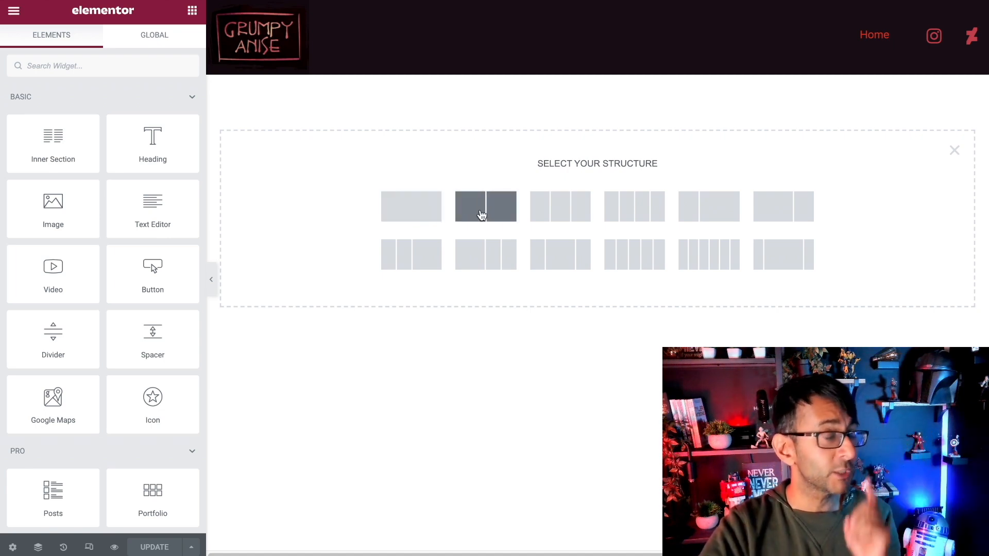
{"action": "left_click", "coordinate": [425, 213]}
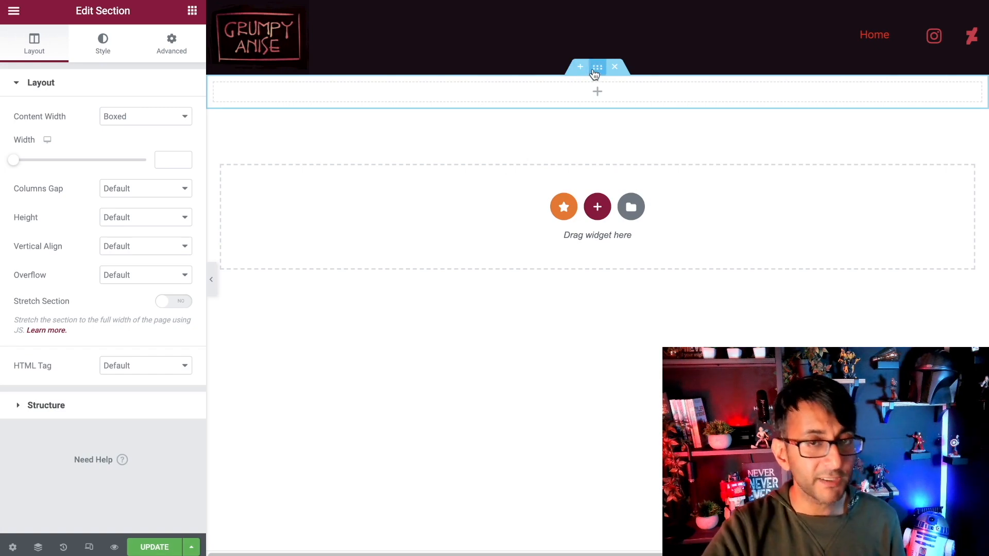
{"action": "left_click", "coordinate": [105, 55]}
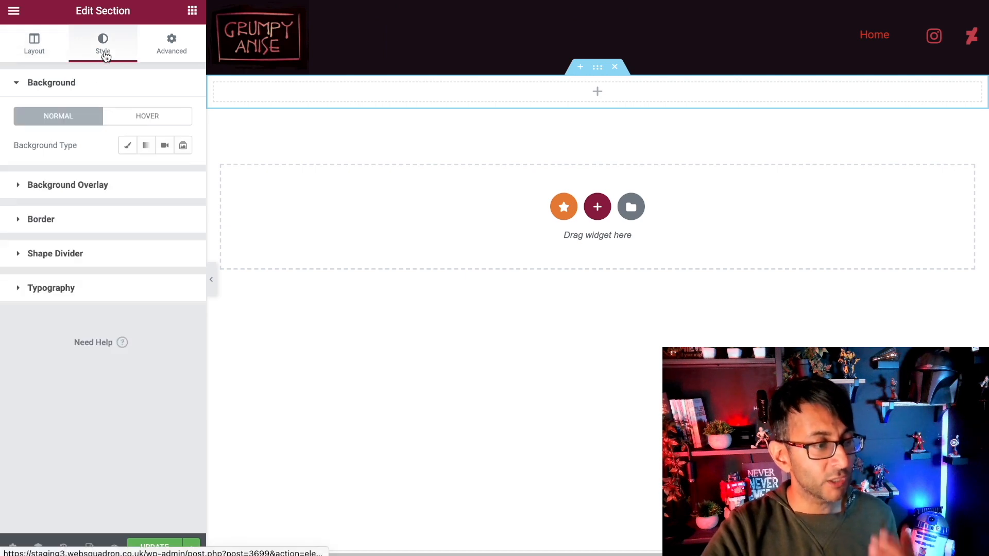
{"action": "left_click", "coordinate": [165, 147]}
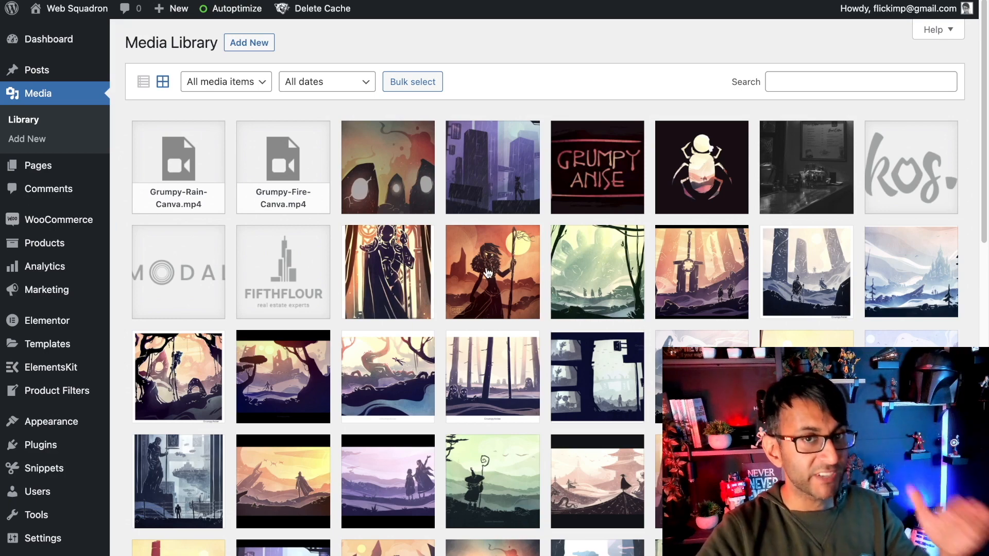
Step: Look up the original purple fox-in-the-city artwork in the WordPress Media Library and view its attachment details
{"action": "scroll", "coordinate": [592, 287], "scroll_direction": "down", "scroll_amount": 3}
{"action": "scroll", "coordinate": [592, 286], "scroll_direction": "down", "scroll_amount": 2}
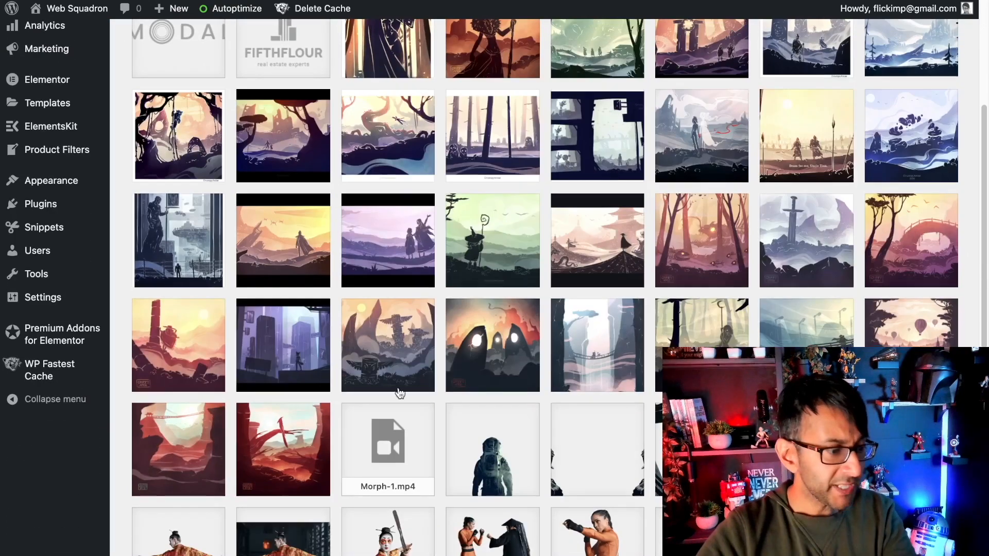
{"action": "left_click", "coordinate": [301, 348]}
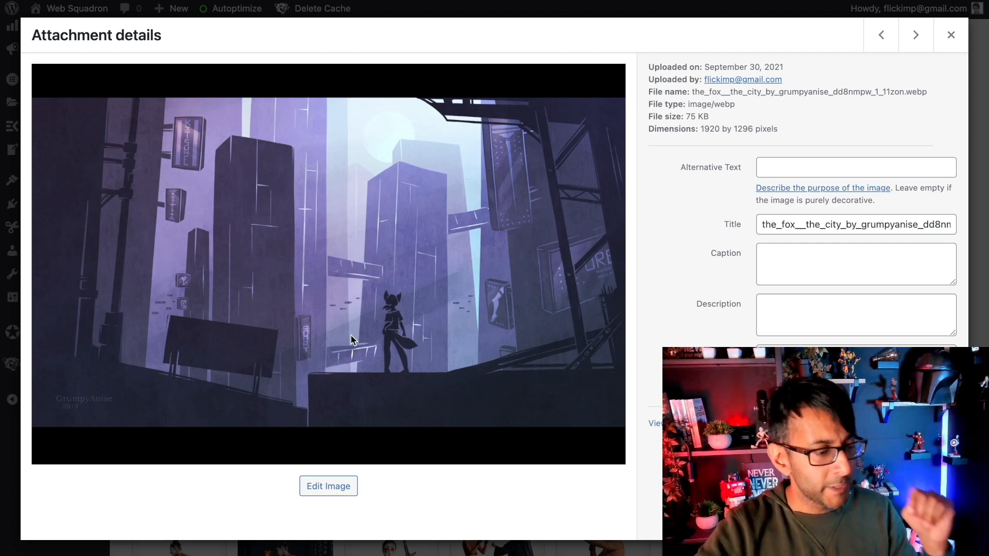
{"action": "left_click", "coordinate": [962, 44]}
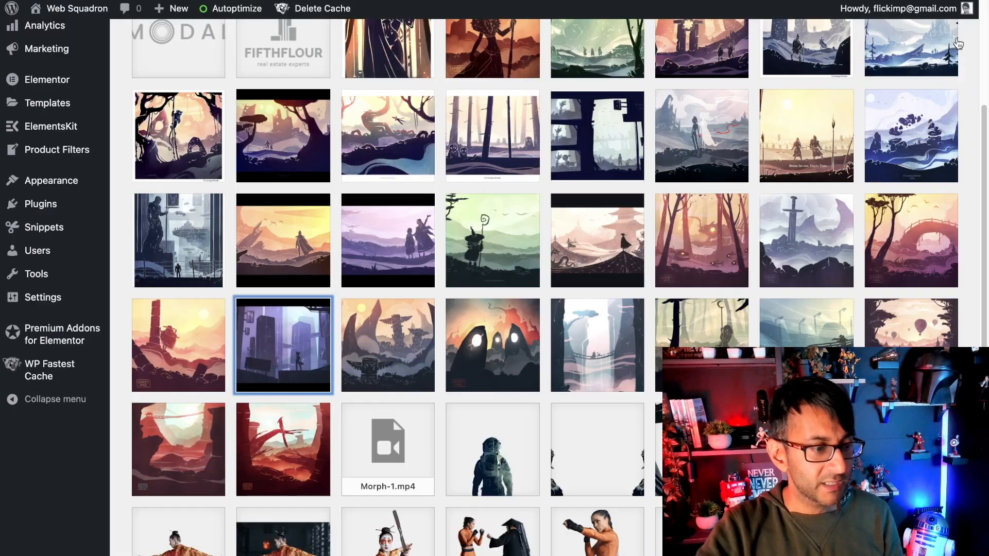
{"action": "scroll", "coordinate": [437, 274], "scroll_direction": "up", "scroll_amount": 4}
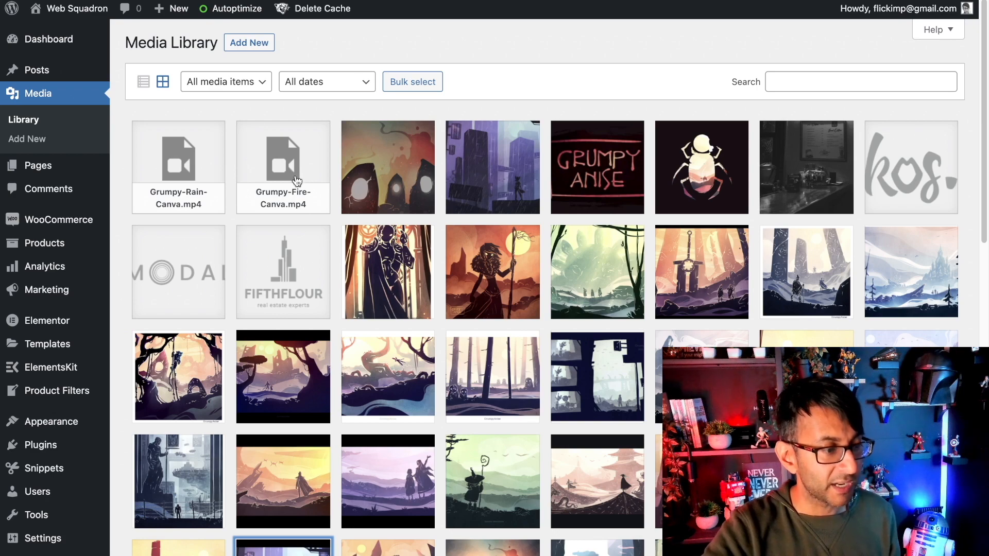
Step: Play the Grumpy-Rain-Canva.mp4 video and view its matching still image, Grumpy-Rain-Canva_11zon.webp, in the Media Library
{"action": "left_click", "coordinate": [179, 168]}
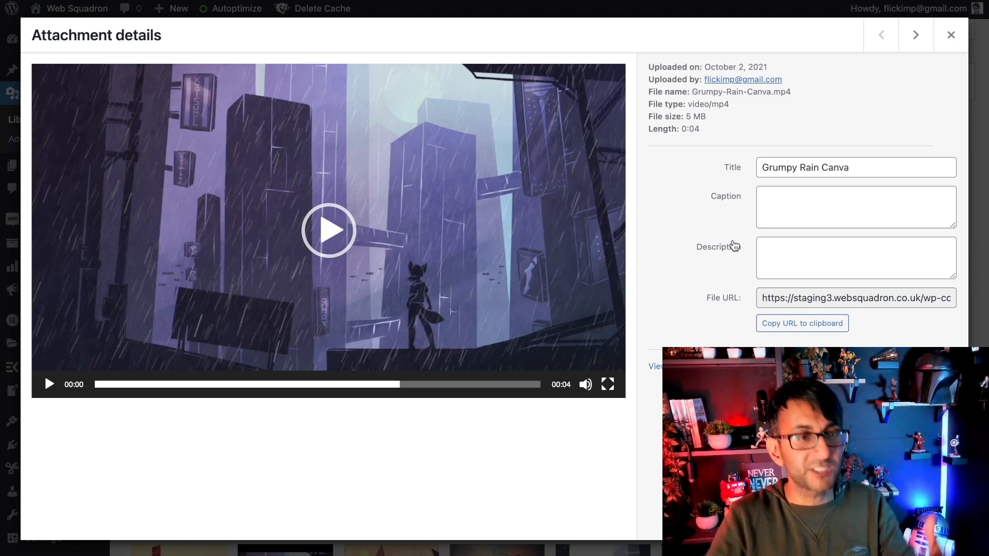
{"action": "left_click", "coordinate": [340, 223]}
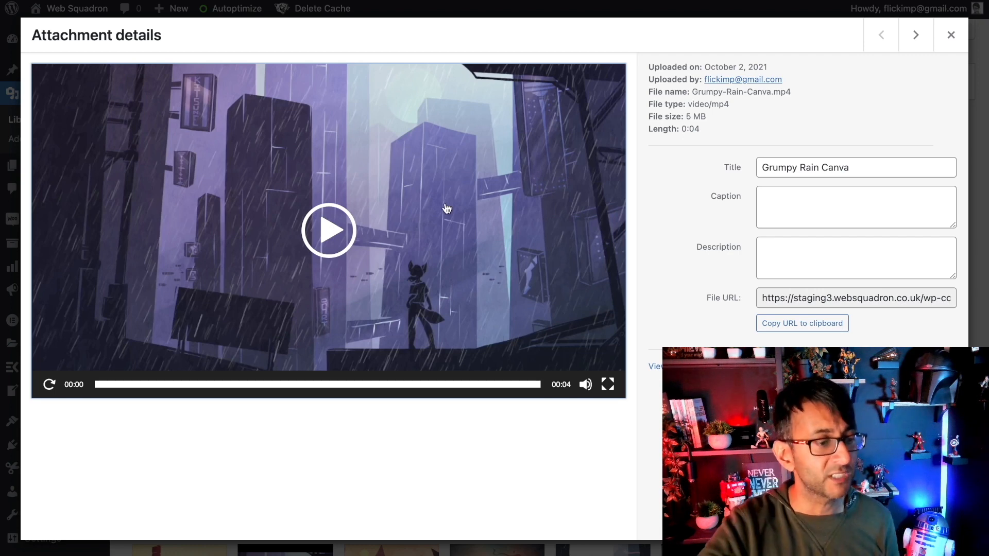
{"action": "left_click", "coordinate": [952, 36]}
{"action": "left_click", "coordinate": [508, 178]}
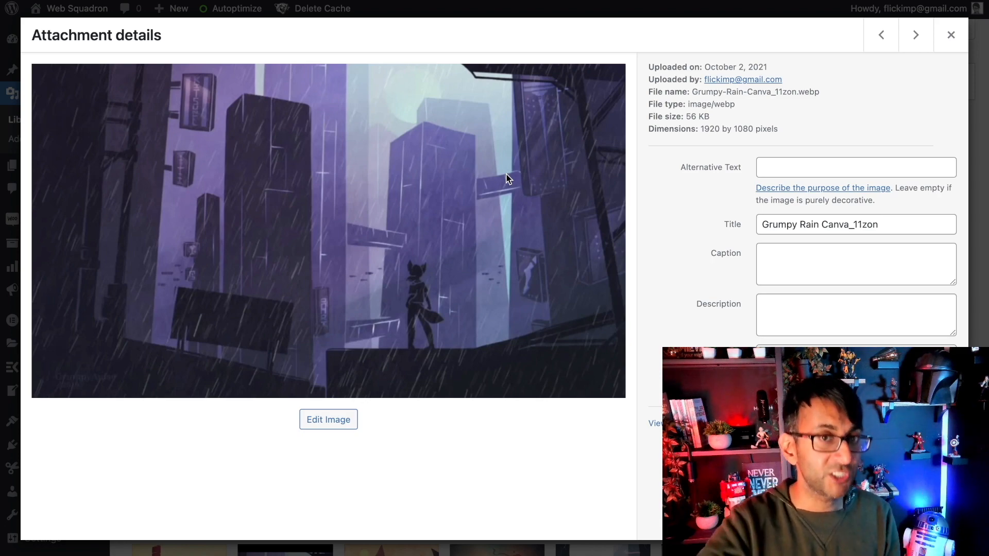
{"action": "left_click", "coordinate": [952, 35]}
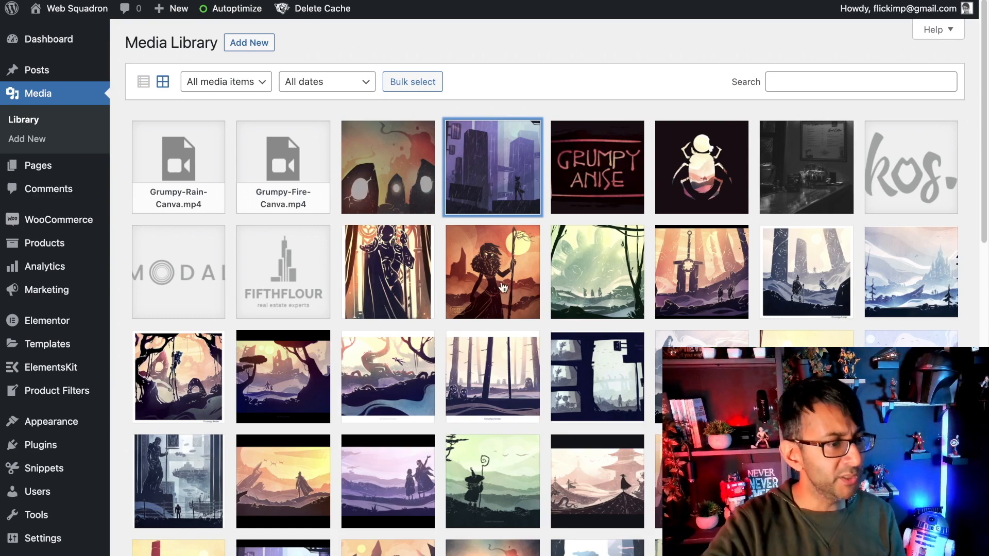
Step: Copy the file URL of Grumpy-Rain-Canva.mp4 and use it as the new section's background video link
{"action": "left_click", "coordinate": [225, 199]}
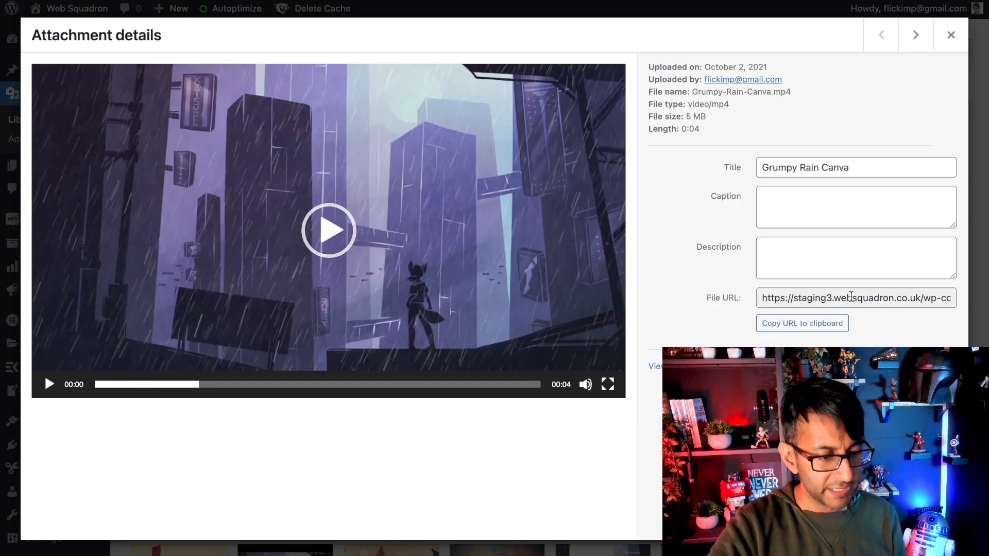
{"action": "left_click", "coordinate": [843, 301]}
{"action": "left_click", "coordinate": [827, 333]}
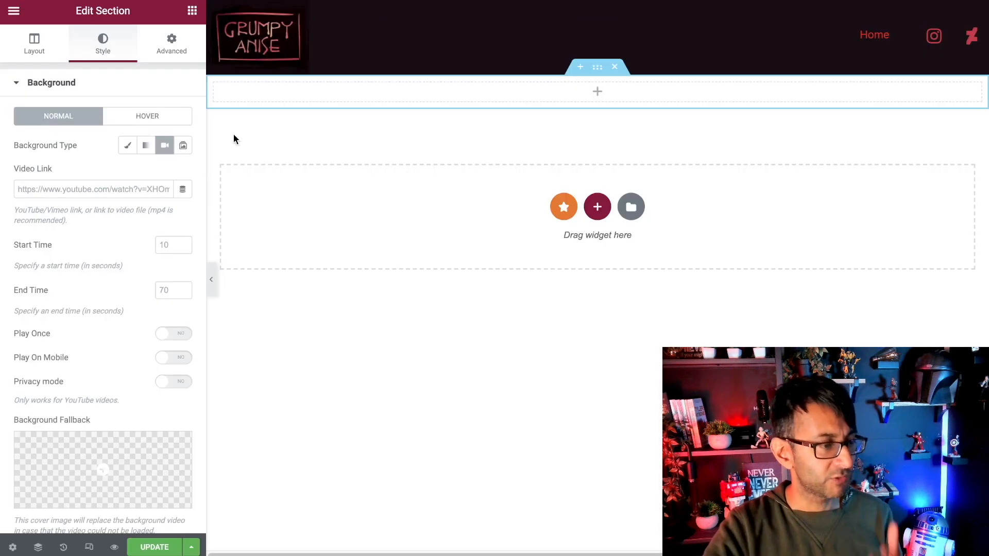
{"action": "left_click", "coordinate": [59, 189]}
{"action": "key", "text": "ctrl+v"}
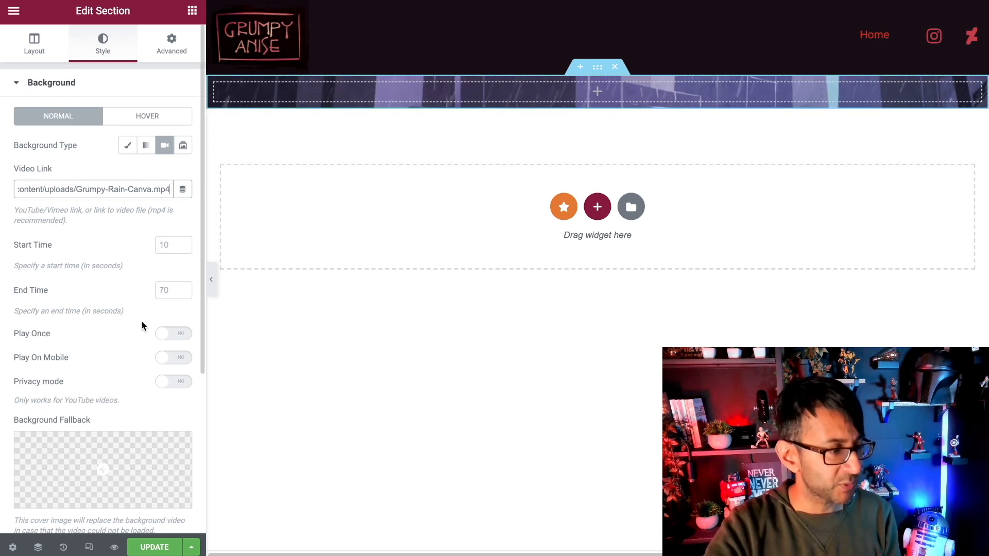
Step: Try Play On Mobile on and off again, and set Grumpy-Rain-Canva_11zon.webp as the background fallback image
{"action": "left_click", "coordinate": [181, 363]}
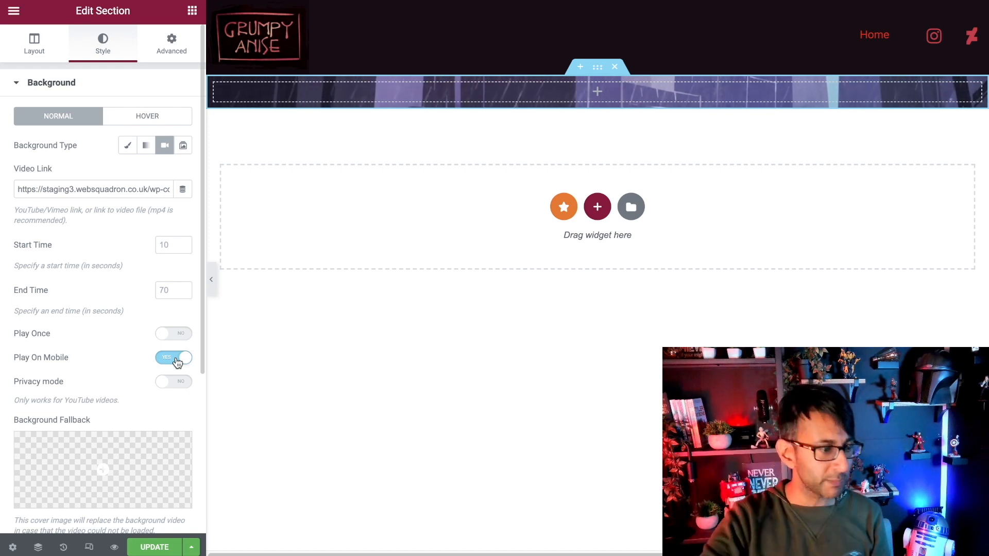
{"action": "left_click", "coordinate": [173, 361]}
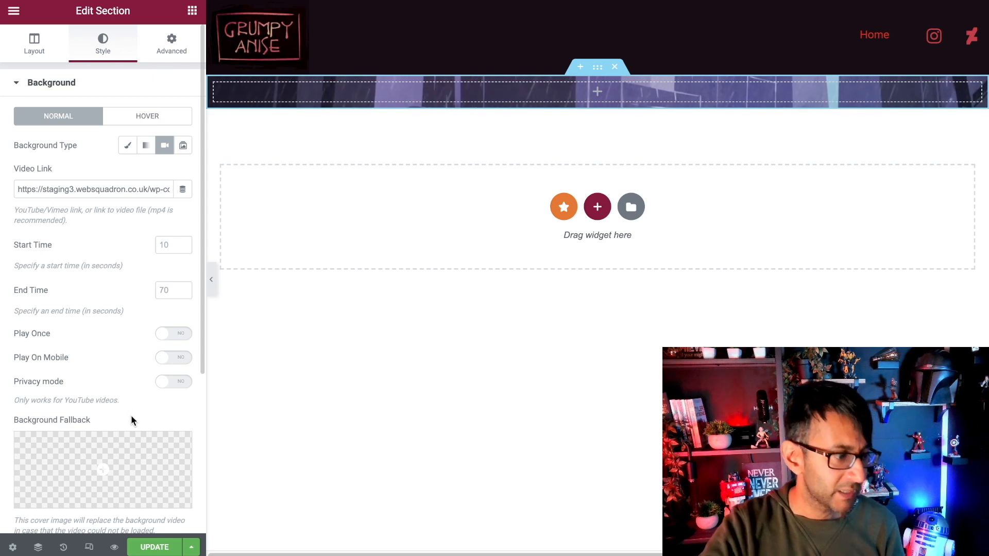
{"action": "left_click", "coordinate": [117, 471]}
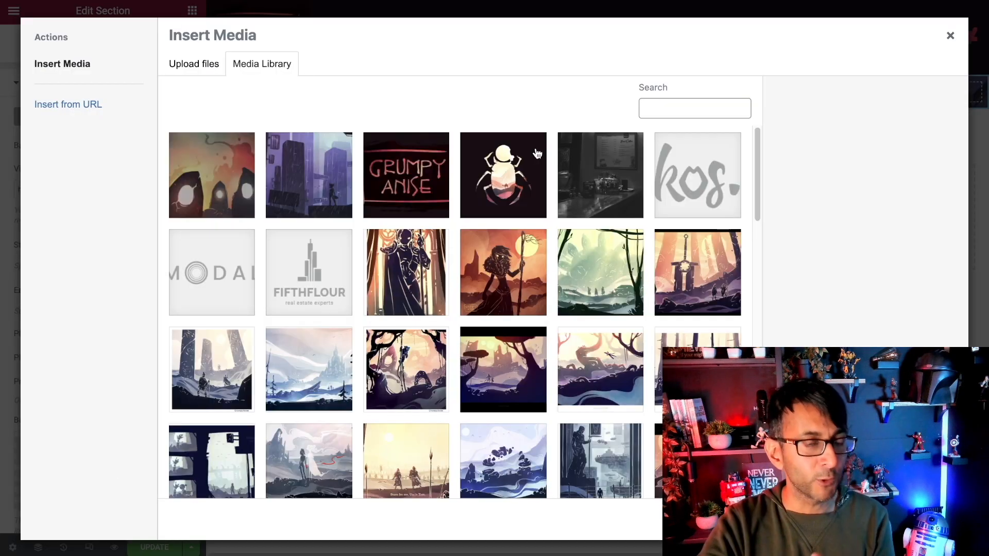
{"action": "left_click", "coordinate": [321, 194]}
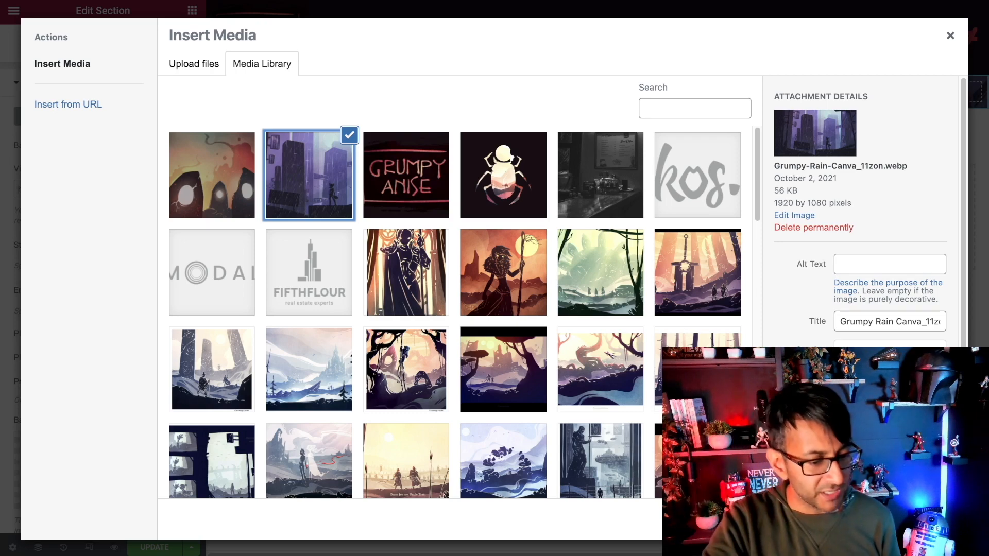
{"action": "left_click", "coordinate": [925, 519]}
{"action": "mouse_move", "coordinate": [115, 463]}
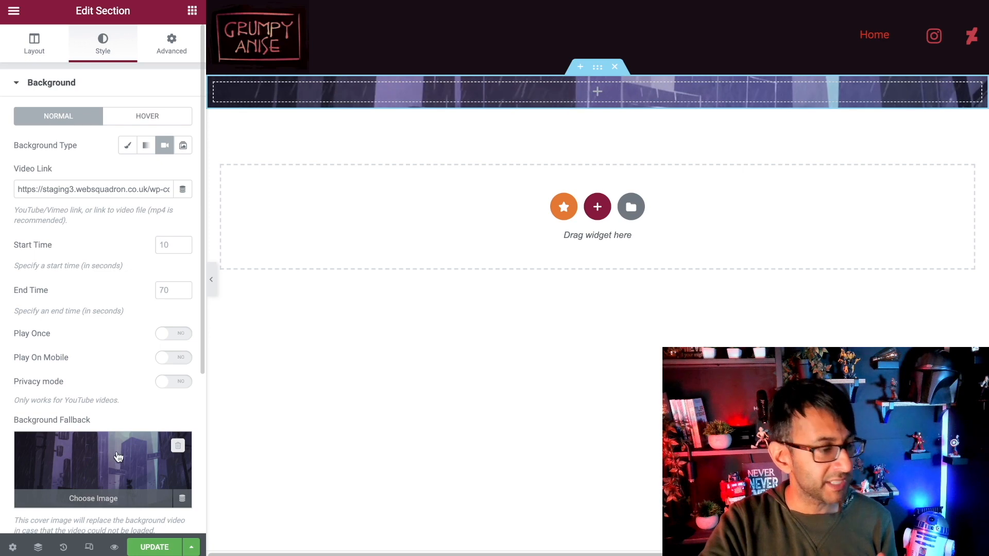
Step: Keep the video section's content width Boxed and set its width to 1200
{"action": "scroll", "coordinate": [119, 459], "scroll_direction": "down", "scroll_amount": 1}
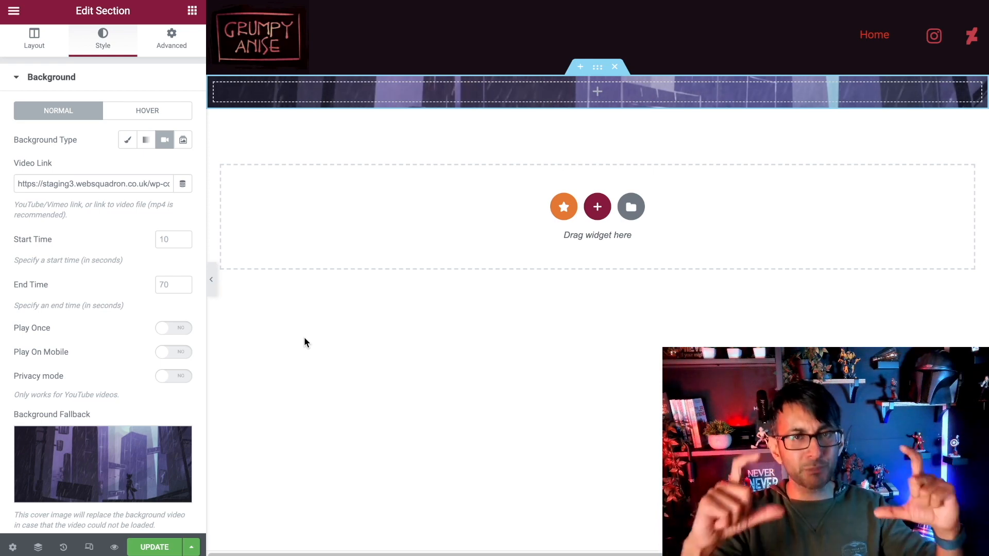
{"action": "scroll", "coordinate": [141, 371], "scroll_direction": "down", "scroll_amount": 1}
{"action": "scroll", "coordinate": [139, 374], "scroll_direction": "down", "scroll_amount": 4}
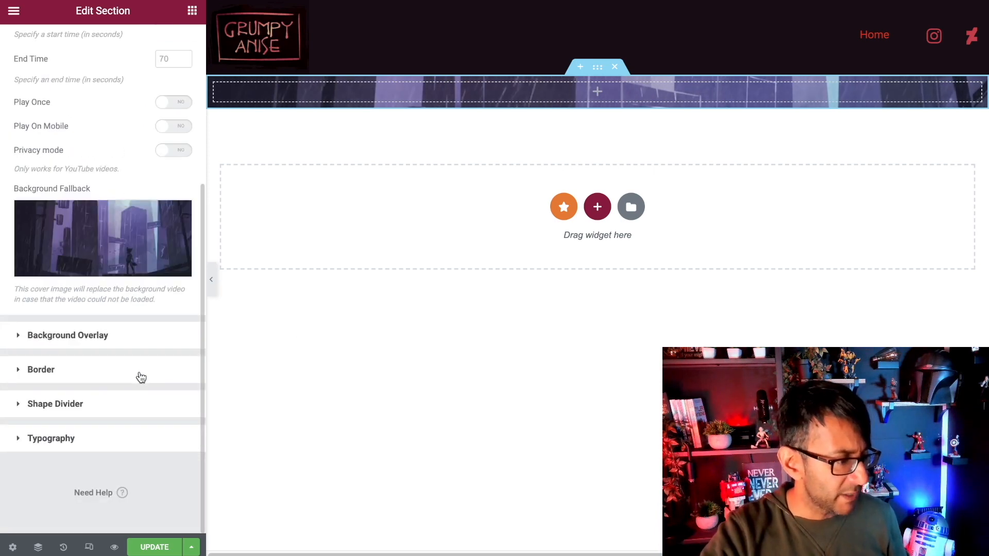
{"action": "scroll", "coordinate": [139, 371], "scroll_direction": "up", "scroll_amount": 5}
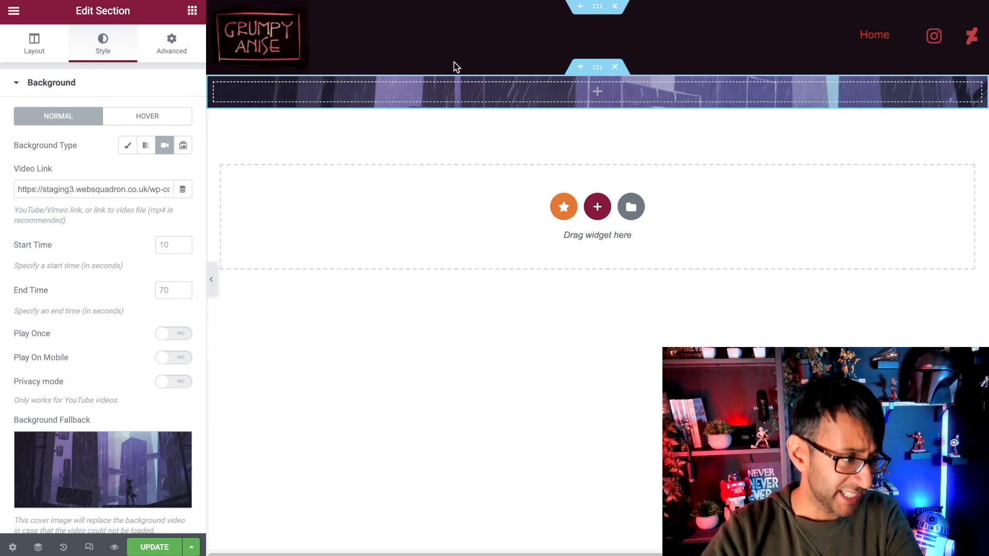
{"action": "left_click", "coordinate": [34, 44]}
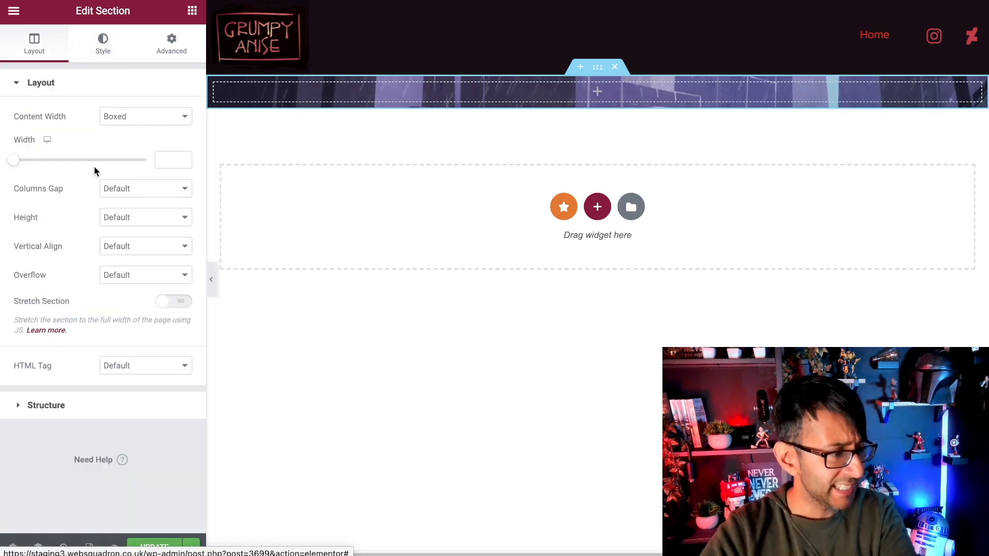
{"action": "left_click", "coordinate": [145, 119]}
{"action": "left_click", "coordinate": [146, 135]}
{"action": "left_click", "coordinate": [161, 157]}
{"action": "type", "text": "1200"}
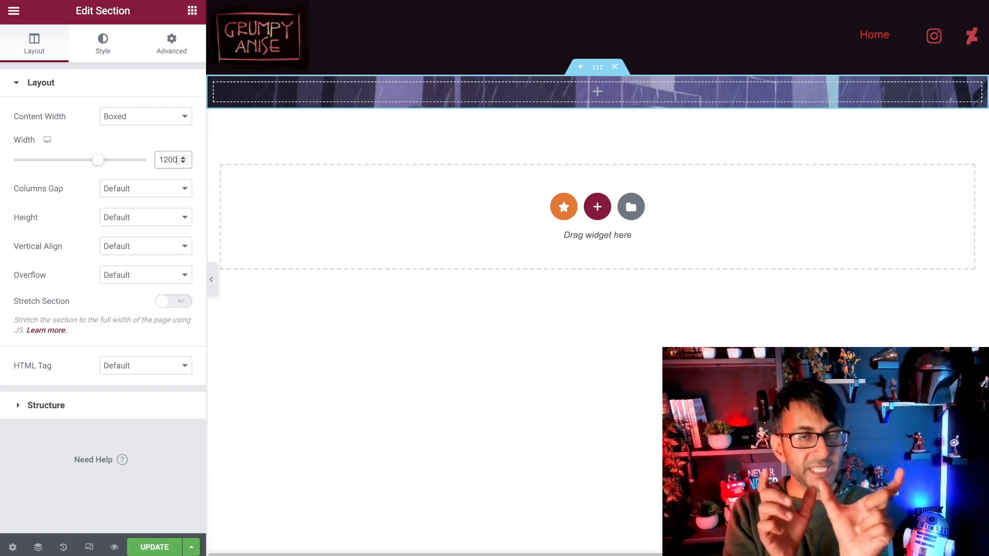
Step: Preview the page without the editor panel, try a section content width of 682, and restore it to 1200
{"action": "left_click", "coordinate": [212, 281]}
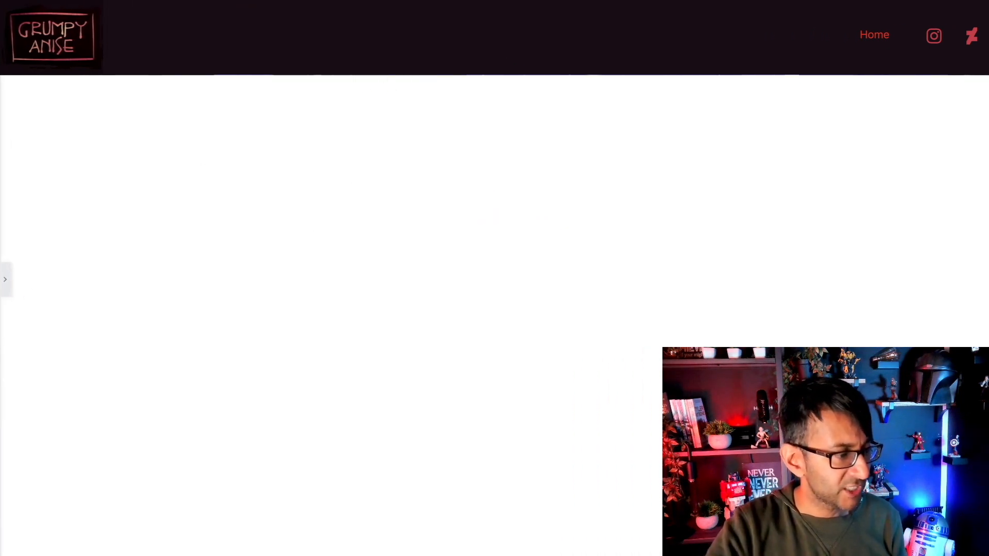
{"action": "left_click", "coordinate": [10, 281]}
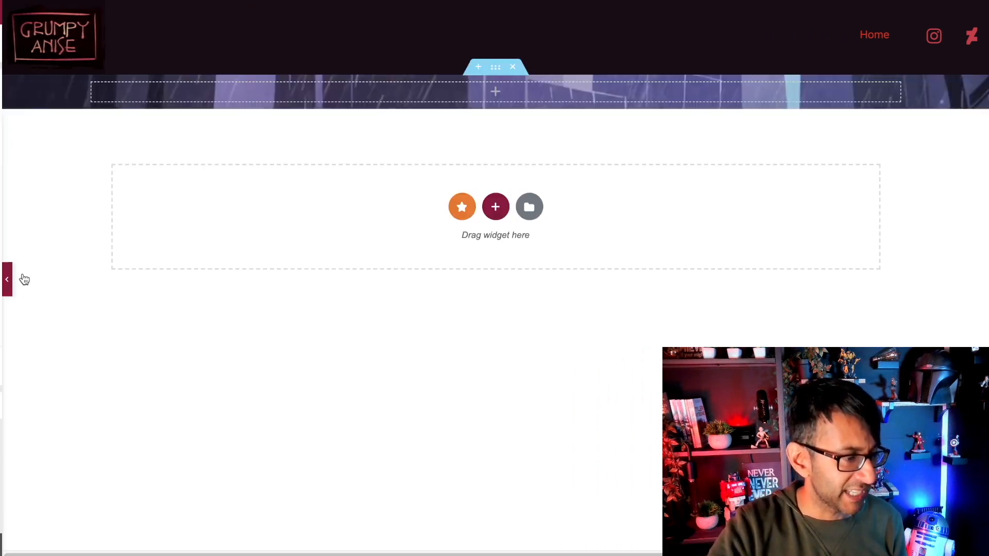
{"action": "left_click_drag", "start_coordinate": [104, 163], "coordinate": [36, 168]}
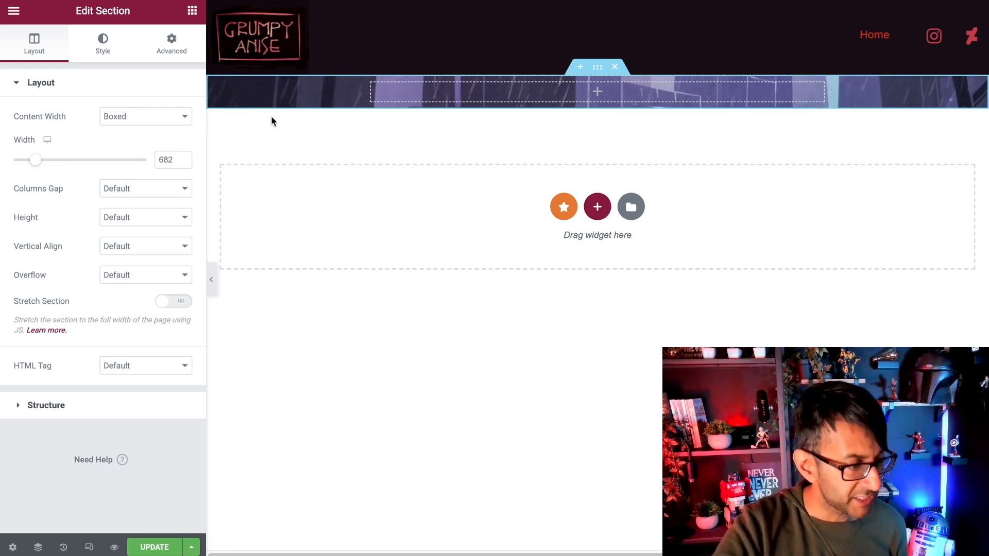
{"action": "double_click", "coordinate": [166, 160]}
{"action": "type", "text": "1200"}
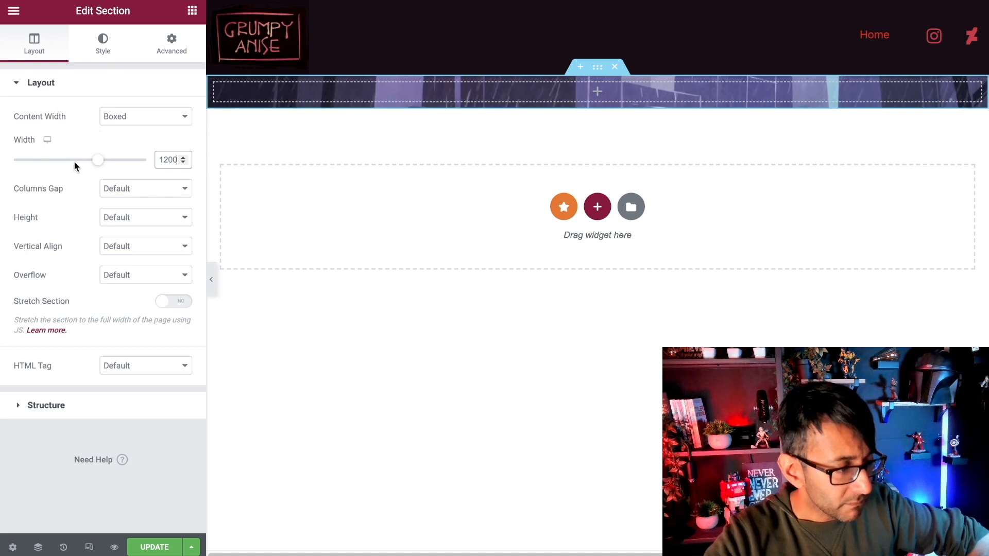
Step: Set the section's columns gap to No Gap and height to Min Height, trying 541 px and reducing it to 0 px
{"action": "left_click", "coordinate": [132, 189]}
{"action": "left_click", "coordinate": [134, 213]}
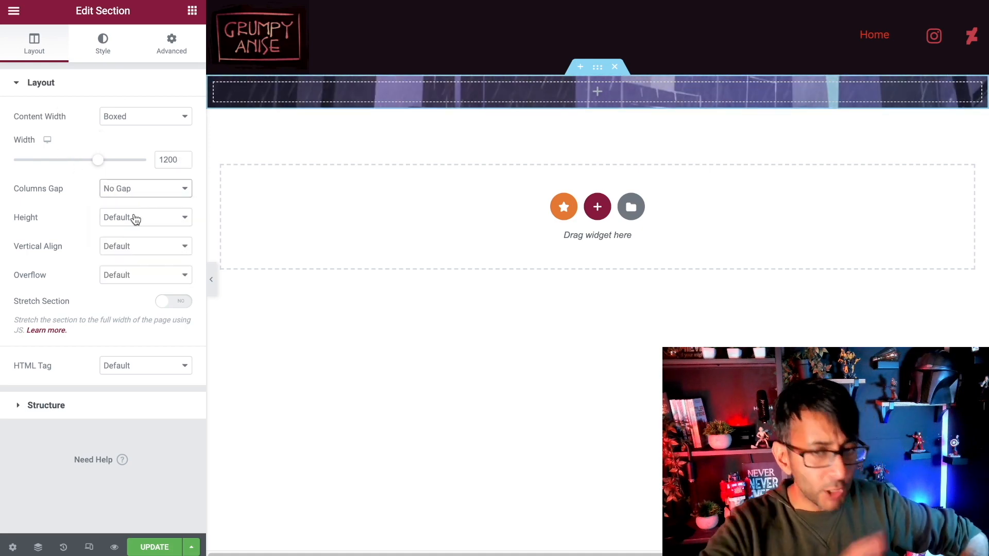
{"action": "left_click", "coordinate": [145, 224]}
{"action": "left_click", "coordinate": [124, 257]}
{"action": "left_click_drag", "start_coordinate": [41, 264], "coordinate": [64, 265]}
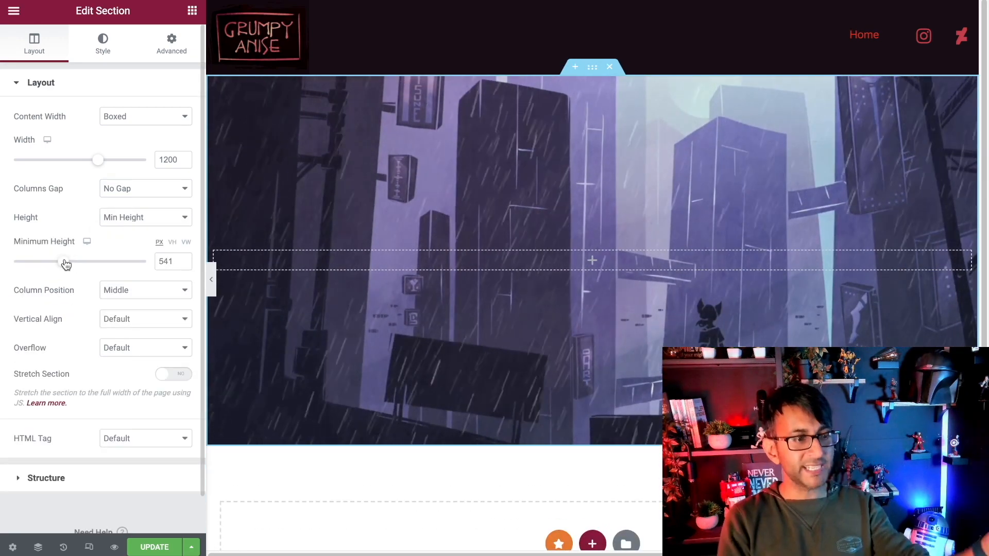
{"action": "left_click_drag", "start_coordinate": [65, 265], "coordinate": [0, 263]}
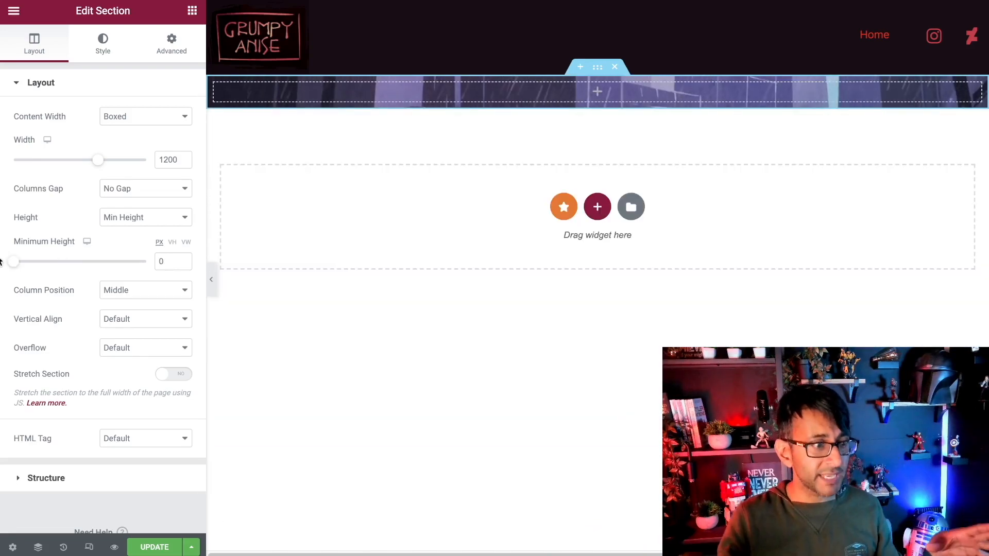
Step: Unlink the video section's margin and padding values so each side can be set separately
{"action": "left_click", "coordinate": [182, 50]}
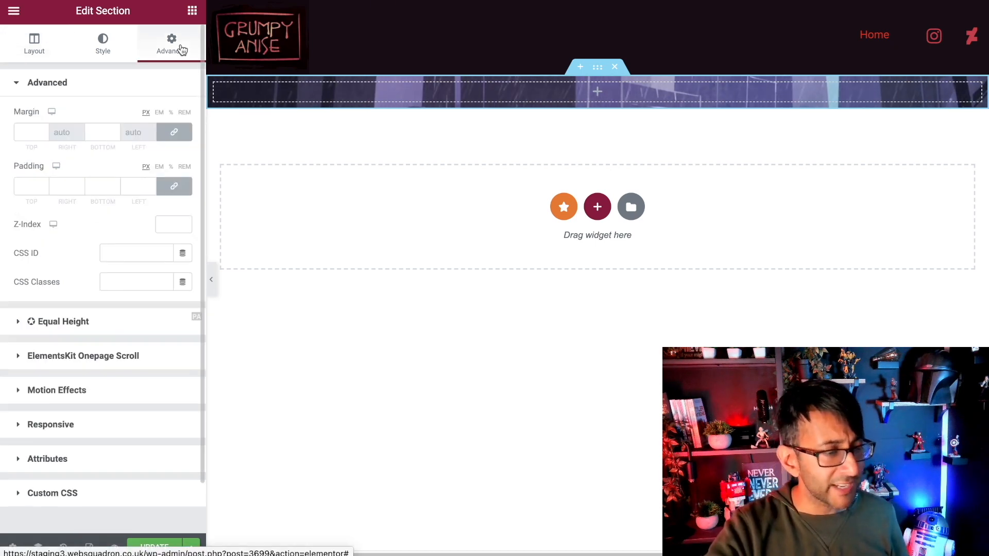
{"action": "left_click", "coordinate": [179, 134]}
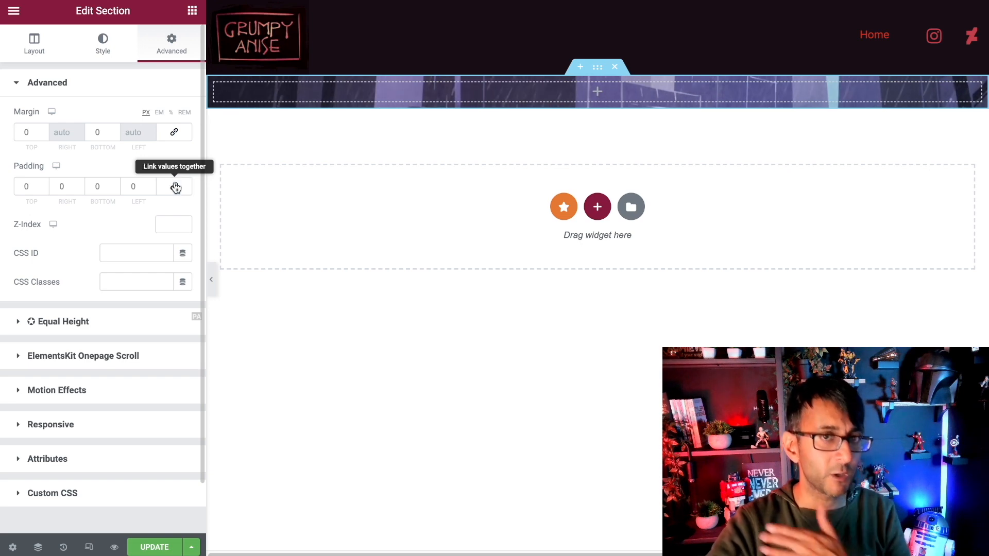
{"action": "left_click", "coordinate": [176, 186]}
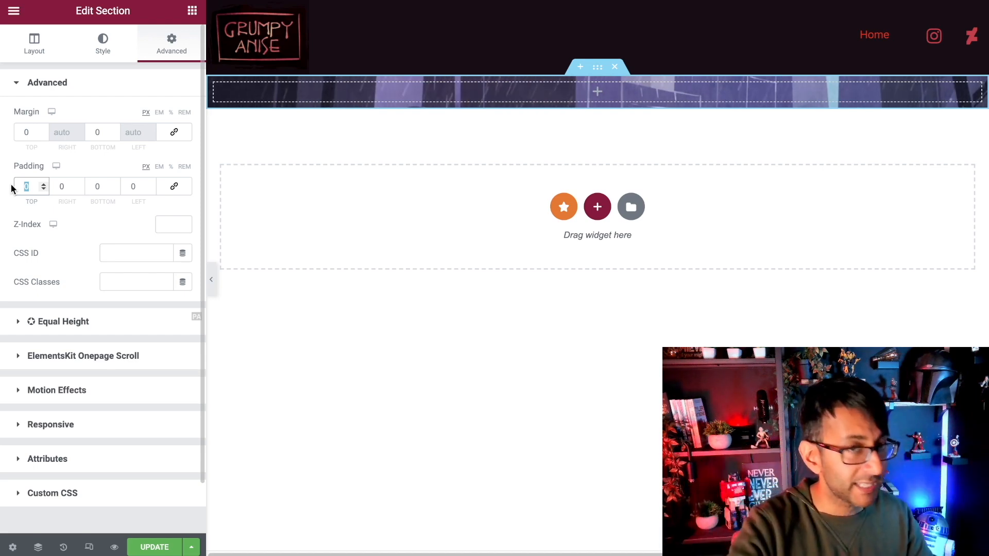
Step: Set the video section's padding to 150 top, 15 right, 250 bottom and 15 left, and preview it without the editor panel
{"action": "type", "text": "150"}
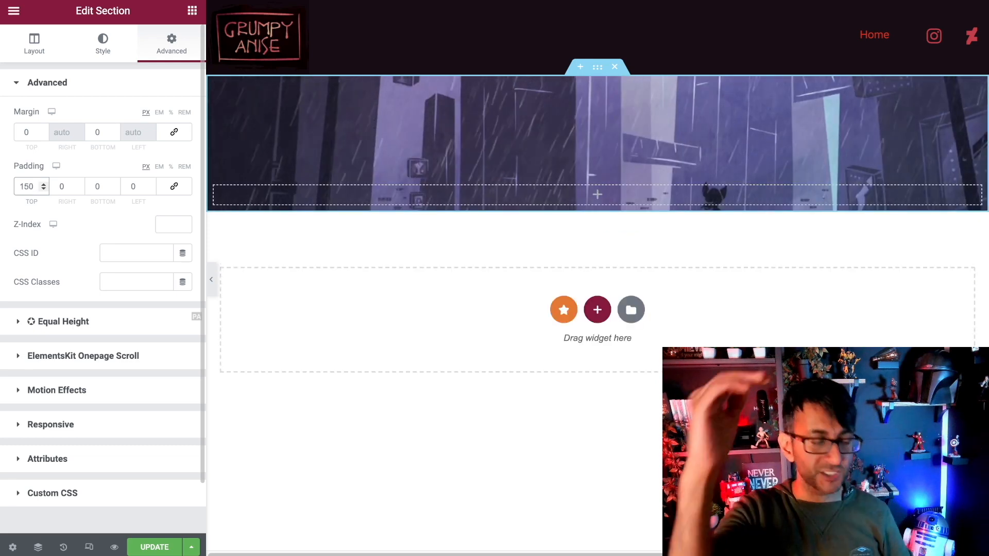
{"action": "key", "text": "Tab"}
{"action": "type", "text": "15"}
{"action": "key", "text": "Tab"}
{"action": "type", "text": "250"}
{"action": "key", "text": "Tab"}
{"action": "type", "text": "1"}
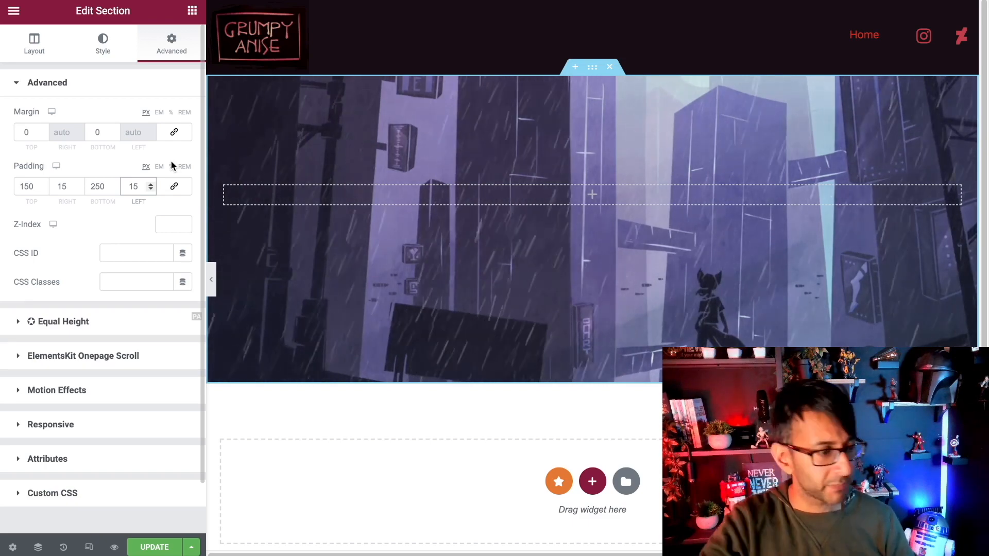
{"action": "left_click", "coordinate": [212, 281]}
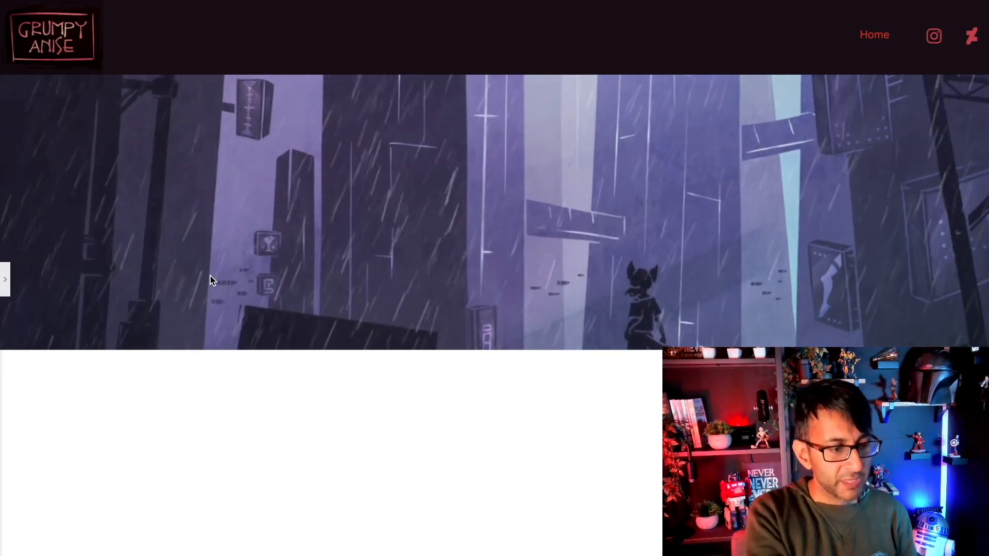
{"action": "left_click", "coordinate": [6, 281]}
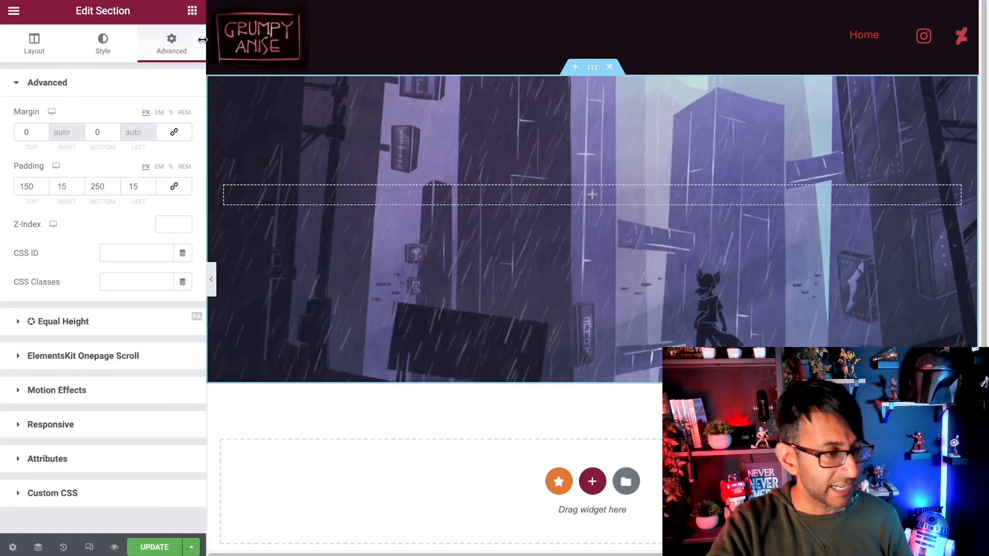
Step: Add an H1 heading to the video section with the title "Storyteller<br>Wanderer<br>Digital Artist"
{"action": "left_click", "coordinate": [191, 16]}
{"action": "left_click_drag", "start_coordinate": [315, 178], "coordinate": [325, 191]}
{"action": "left_click_drag", "start_coordinate": [399, 189], "coordinate": [399, 189]}
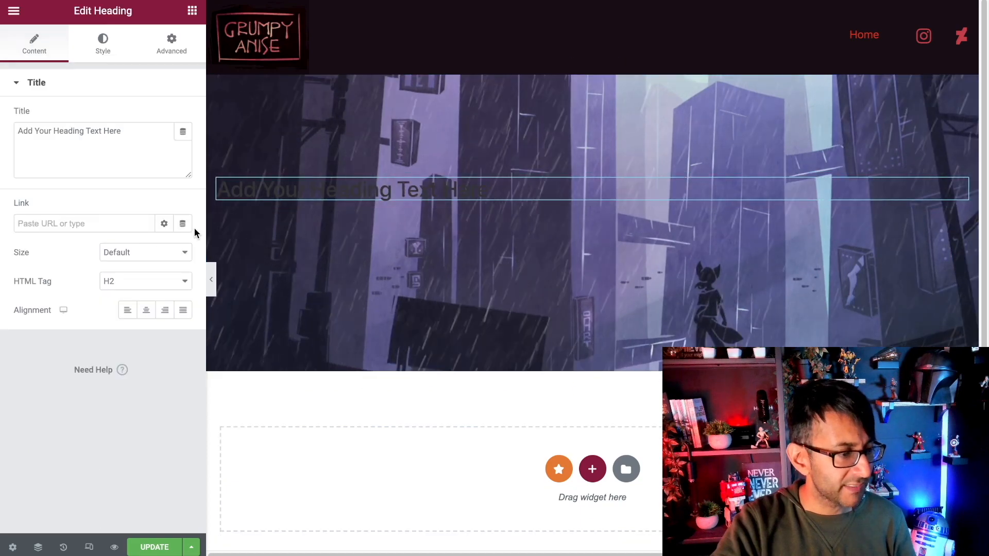
{"action": "left_click", "coordinate": [129, 282]}
{"action": "left_click", "coordinate": [126, 296]}
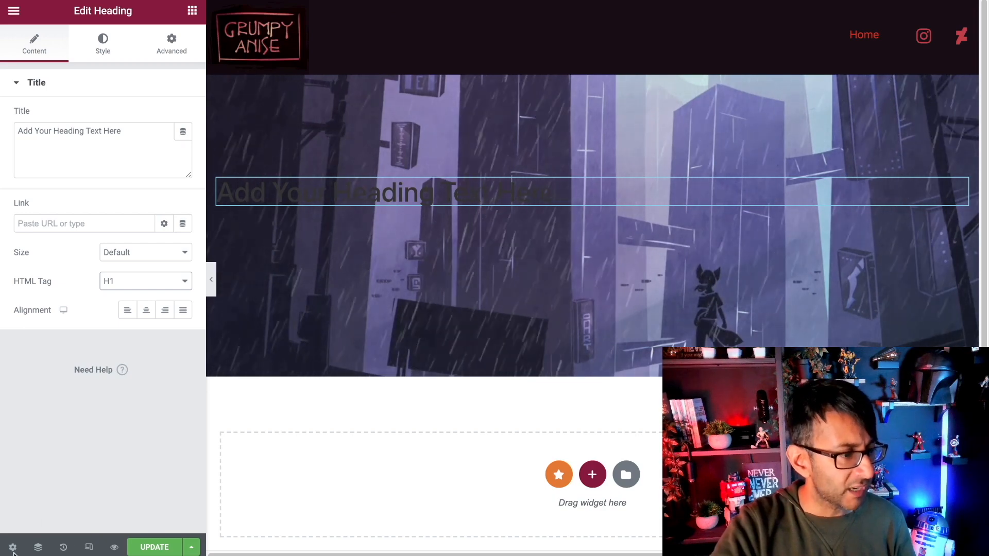
{"action": "left_click_drag", "start_coordinate": [108, 147], "coordinate": [6, 138]}
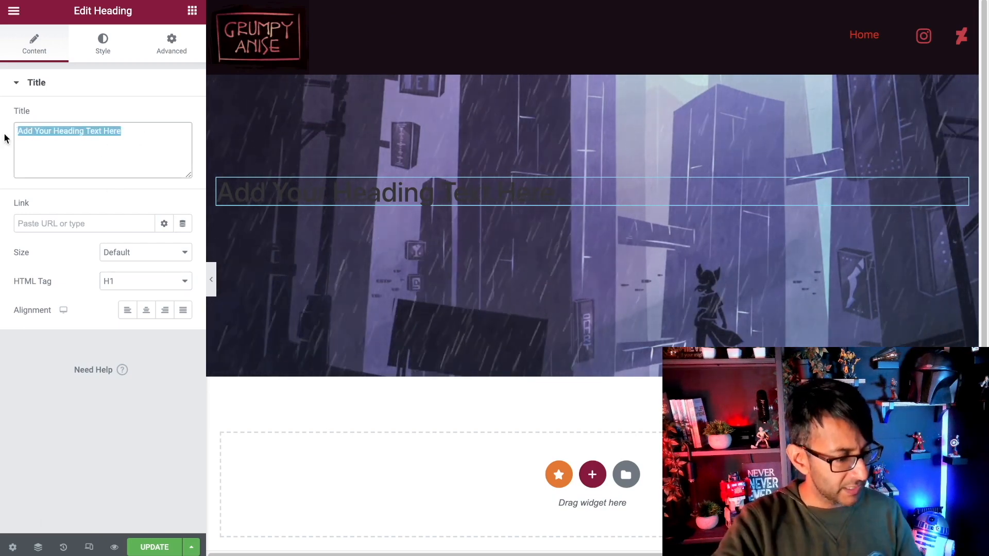
{"action": "type", "text": "Storyteller<br>Wanderer<br>Digital Artist"}
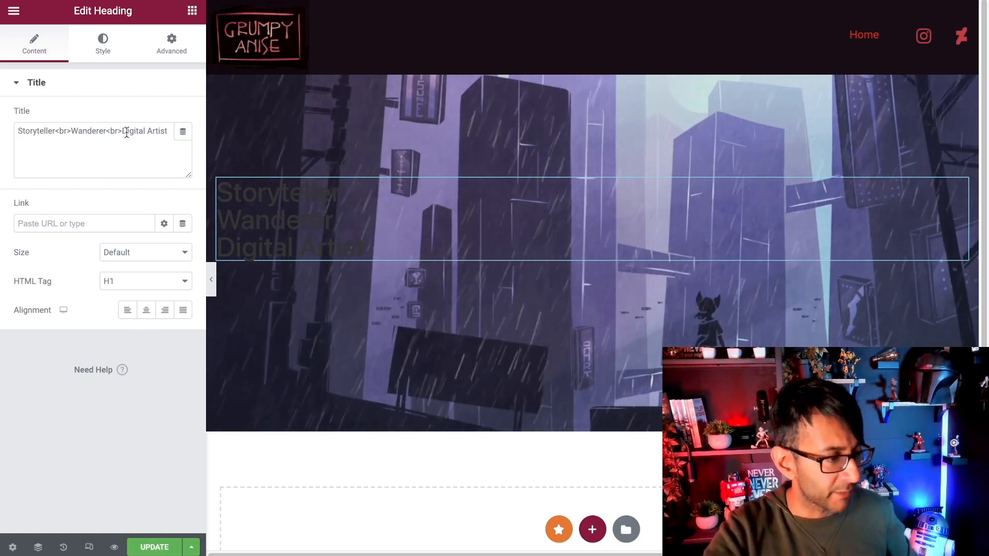
Step: Give the heading the global White text color and set its font family to Orbitron
{"action": "left_click", "coordinate": [106, 43]}
{"action": "left_click", "coordinate": [165, 116]}
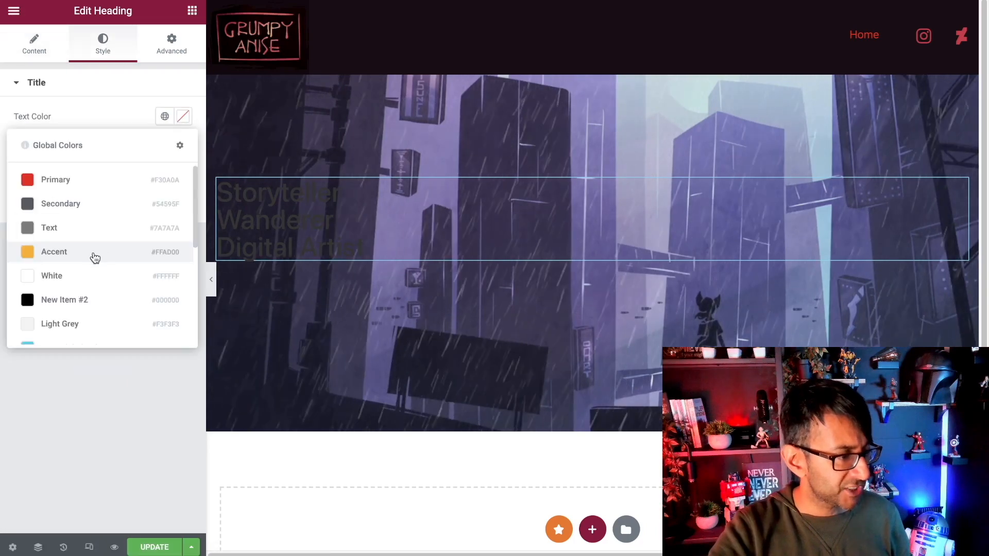
{"action": "left_click", "coordinate": [93, 277]}
{"action": "left_click", "coordinate": [183, 146]}
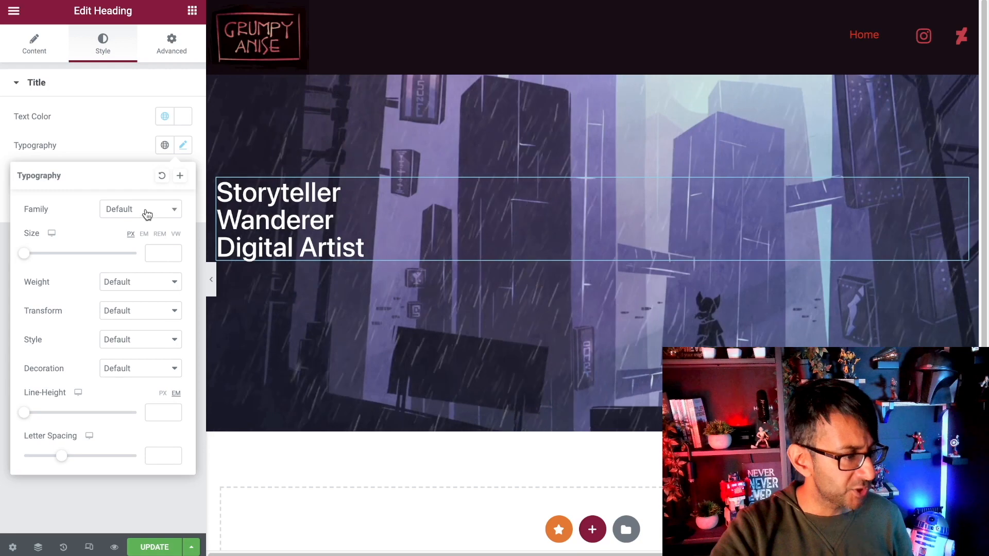
{"action": "left_click", "coordinate": [176, 217]}
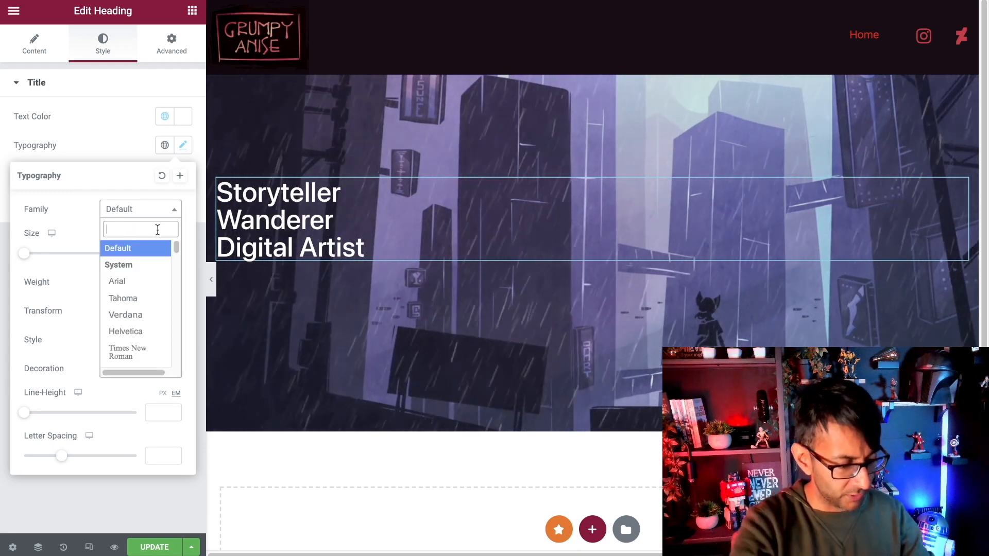
{"action": "type", "text": "orb"}
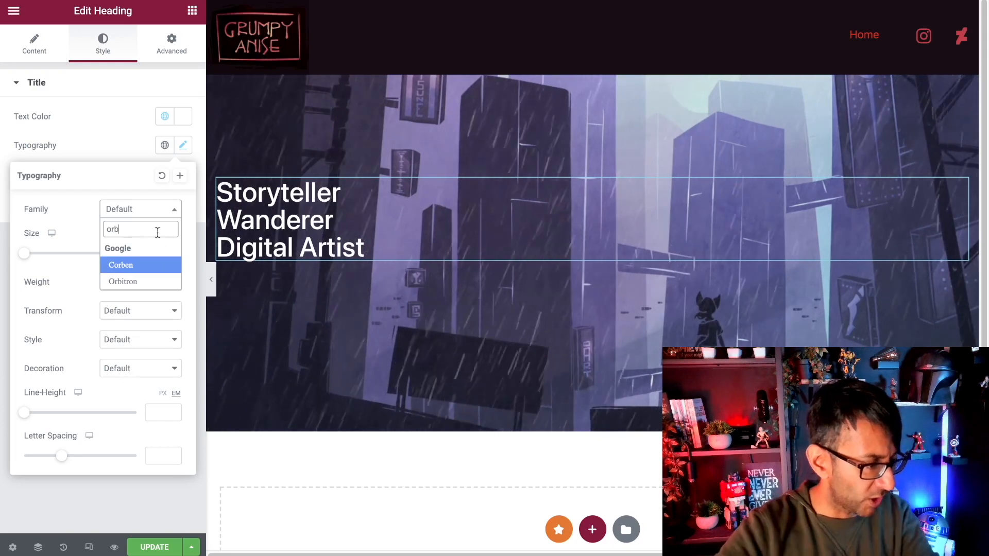
{"action": "left_click", "coordinate": [149, 282]}
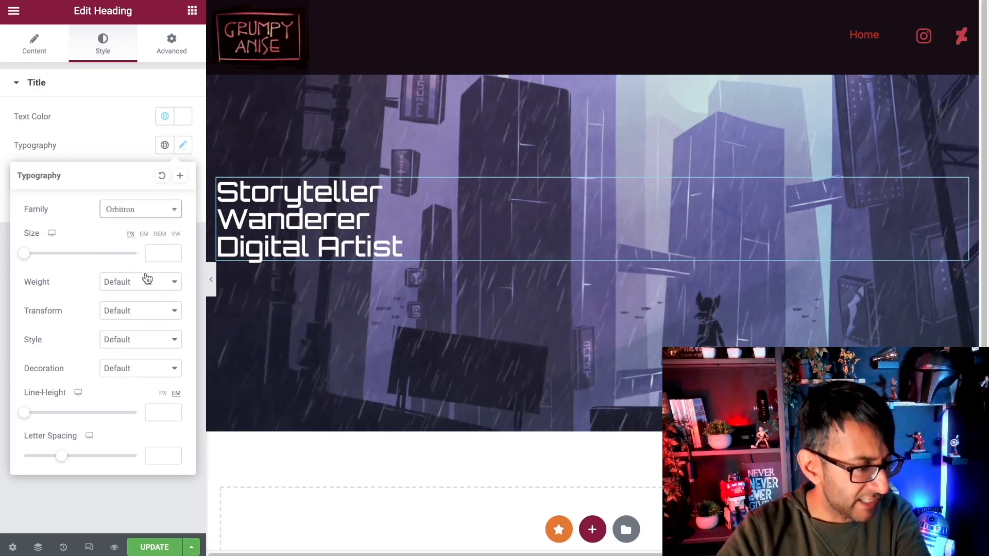
Step: Size the heading text, trying 71 px, switching the unit to REM, testing 1, 4 and 3, and settling on 3.5
{"action": "left_click_drag", "start_coordinate": [24, 259], "coordinate": [64, 263]}
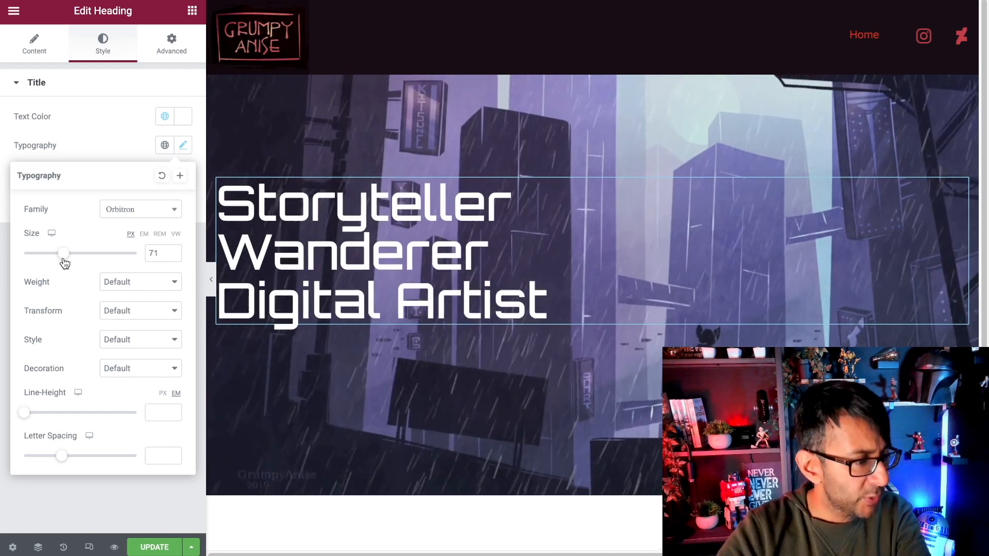
{"action": "left_click", "coordinate": [160, 234]}
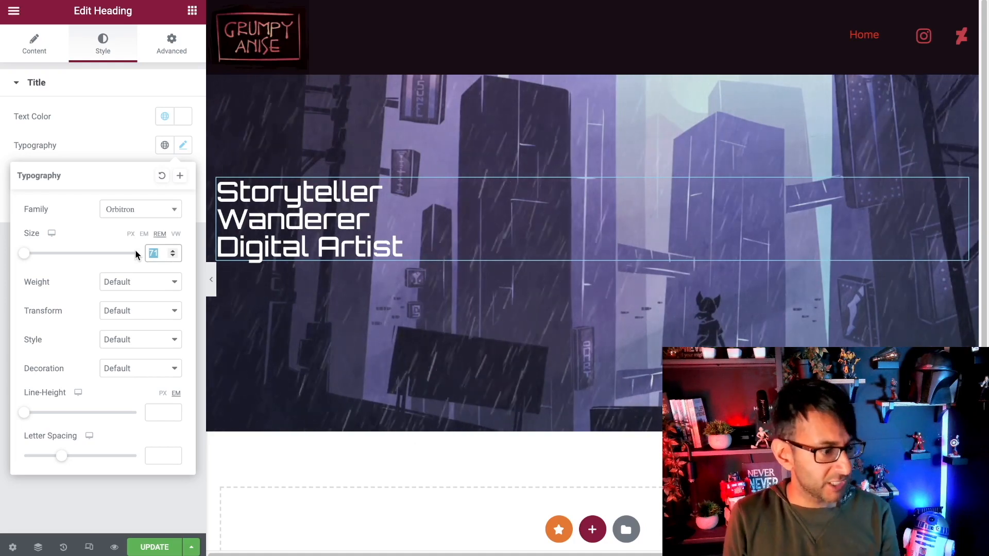
{"action": "type", "text": "1"}
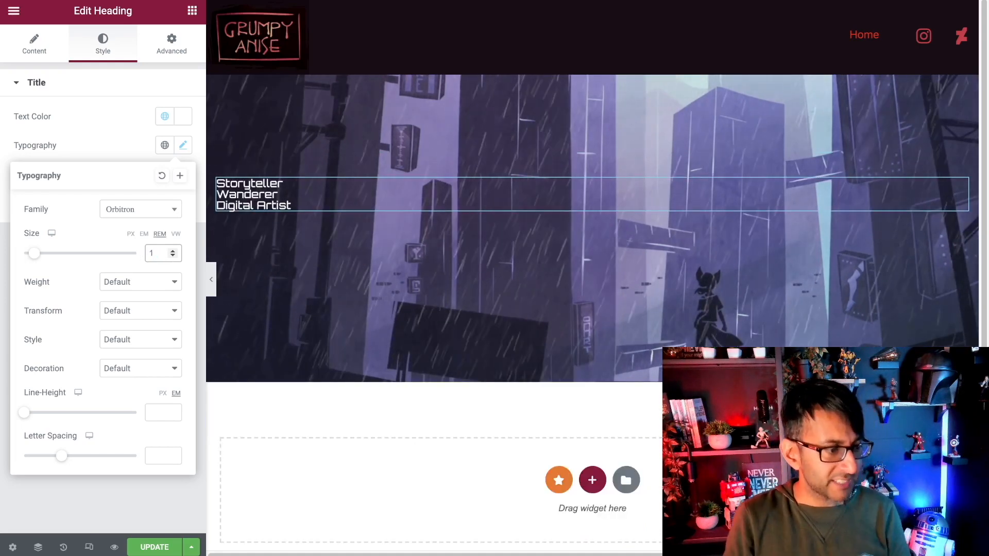
{"action": "key", "text": "BackSpace"}
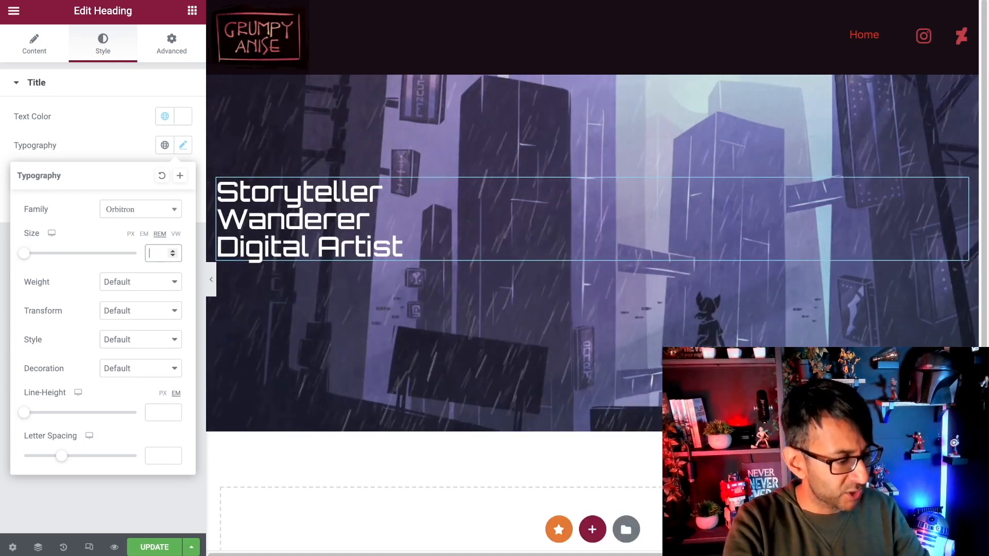
{"action": "type", "text": "4"}
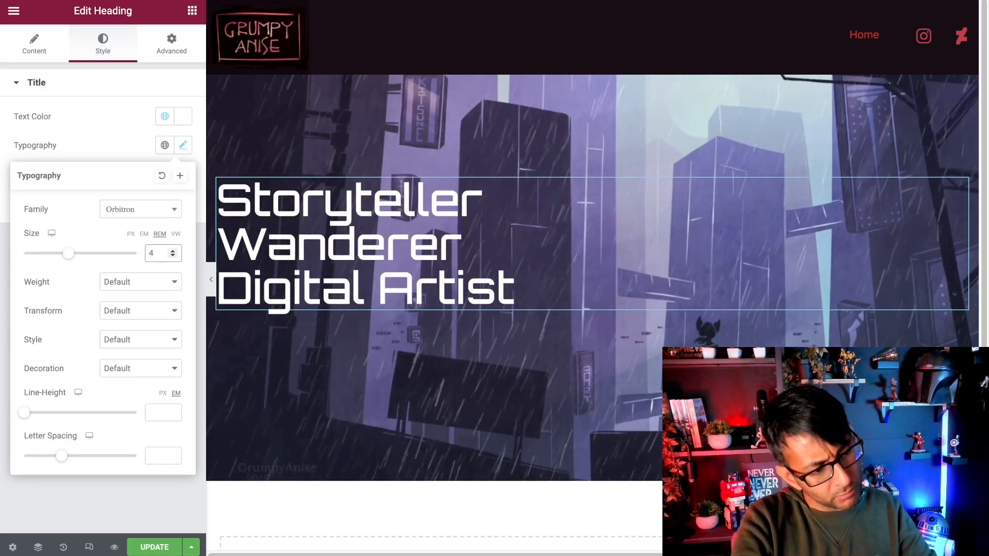
{"action": "key", "text": "BackSpace"}
{"action": "type", "text": "3"}
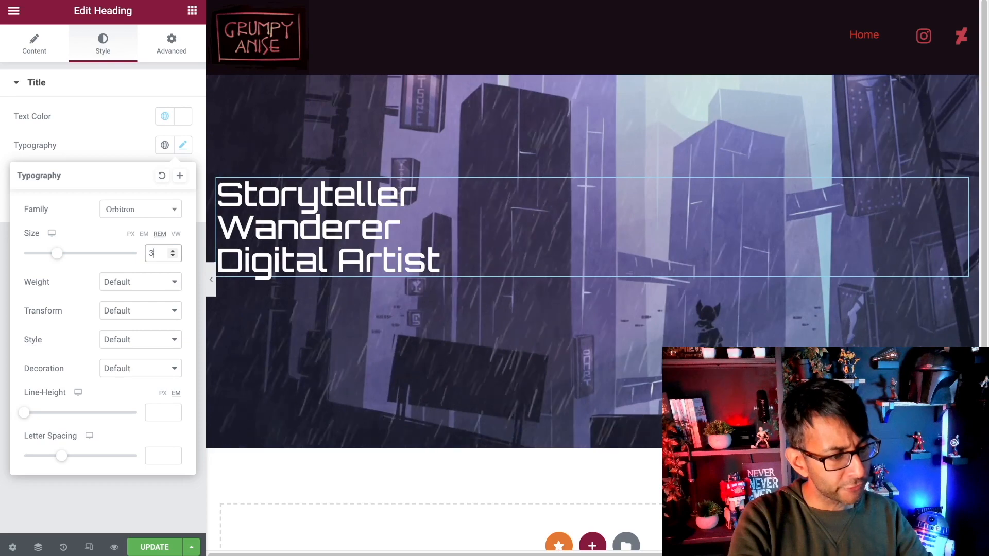
{"action": "type", "text": ".5"}
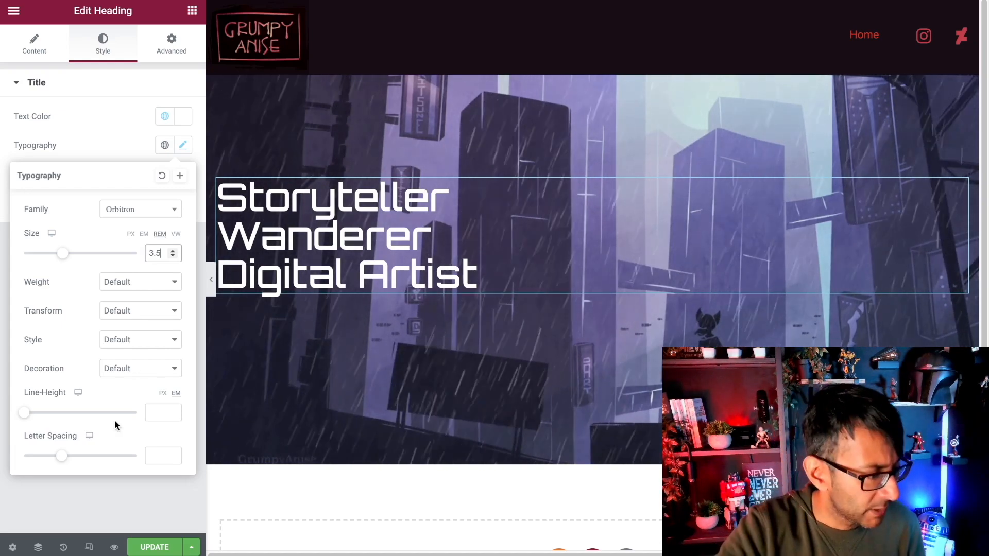
Step: Set the heading's line height to 1.2 em and its letter spacing to 3
{"action": "left_click_drag", "start_coordinate": [24, 417], "coordinate": [35, 418]}
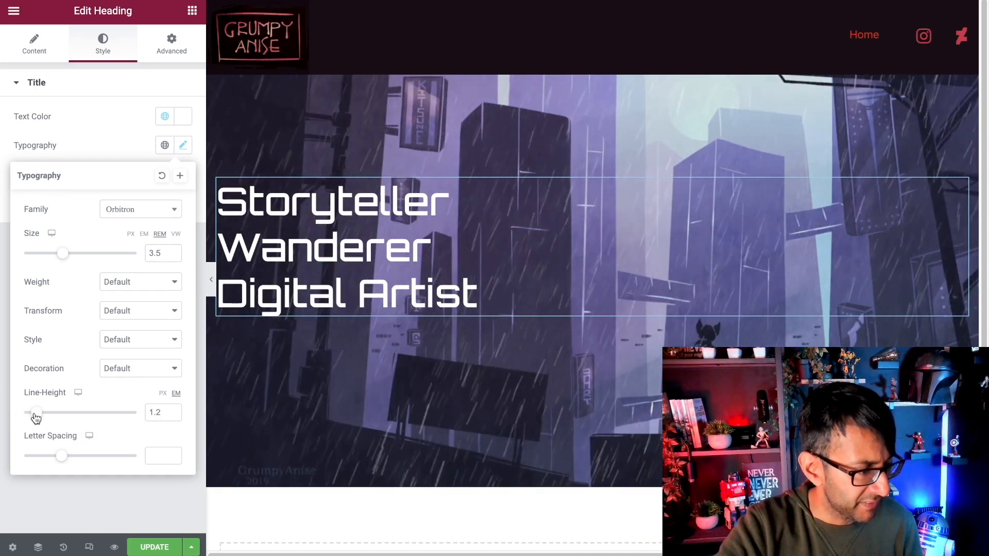
{"action": "left_click_drag", "start_coordinate": [62, 458], "coordinate": [86, 460]}
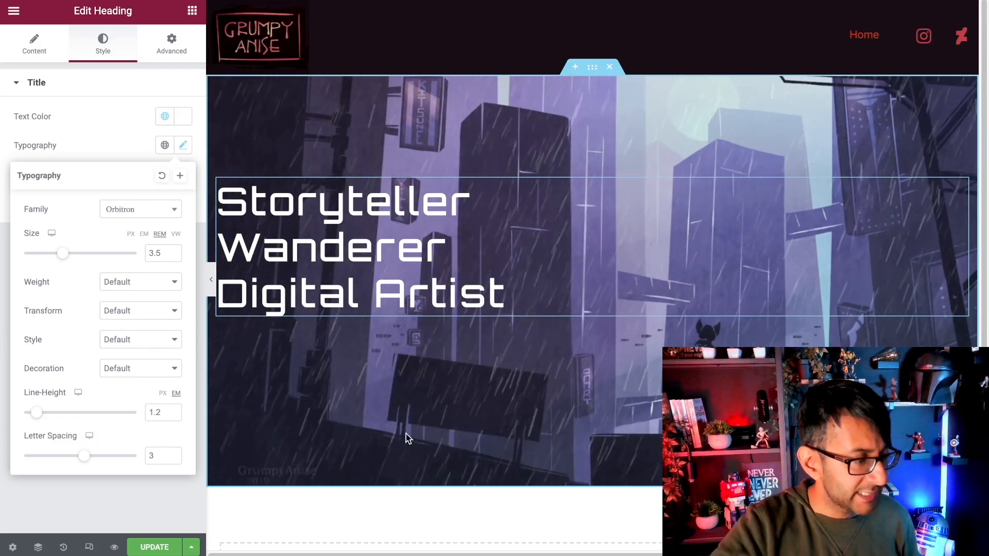
Step: Compare the heading's font weights 100, 300, 900 and 400, and set the weight to 600
{"action": "left_click", "coordinate": [149, 286]}
{"action": "left_click", "coordinate": [139, 299]}
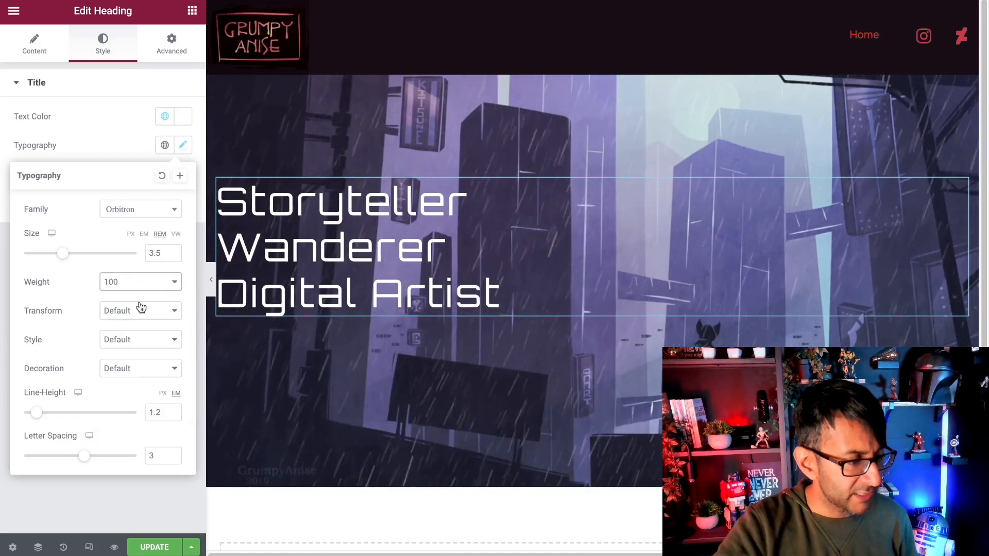
{"action": "left_click", "coordinate": [148, 286]}
{"action": "left_click", "coordinate": [140, 319]}
{"action": "left_click", "coordinate": [152, 288]}
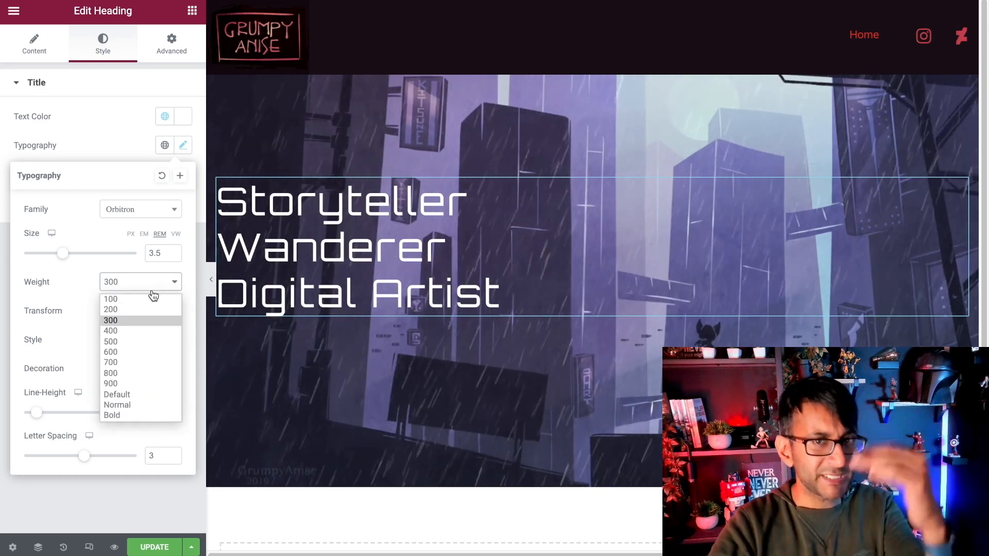
{"action": "left_click", "coordinate": [140, 384]}
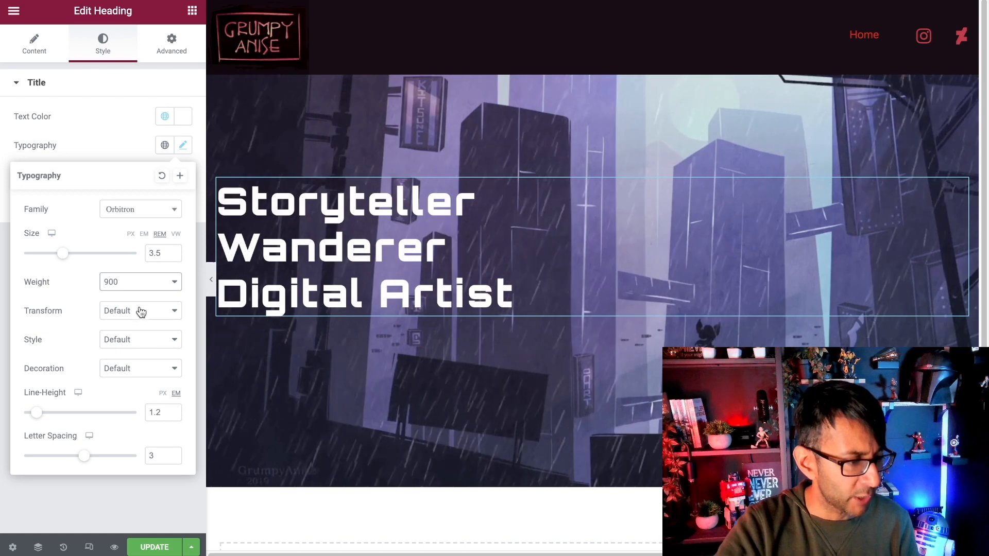
{"action": "left_click", "coordinate": [143, 283]}
{"action": "left_click", "coordinate": [135, 331]}
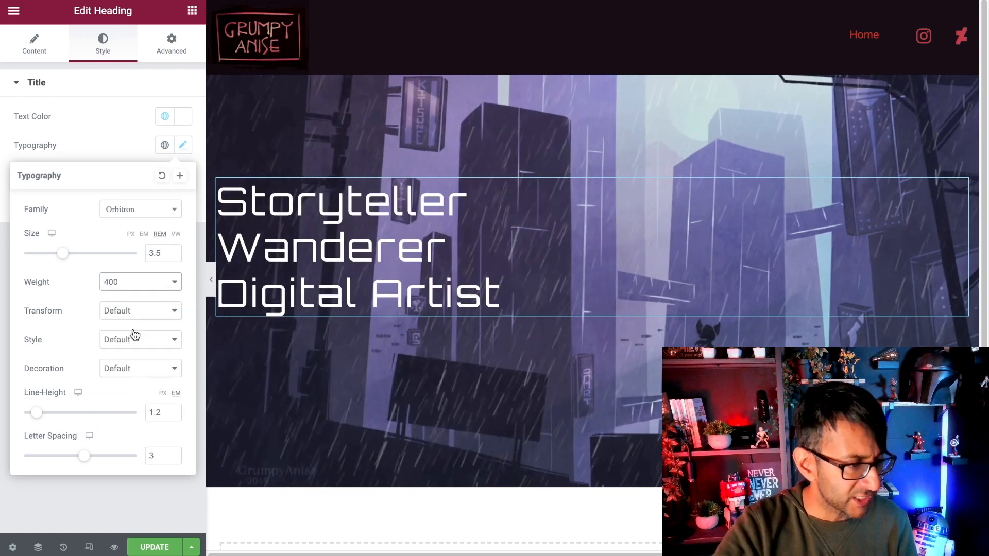
{"action": "left_click", "coordinate": [139, 286]}
{"action": "left_click", "coordinate": [134, 348]}
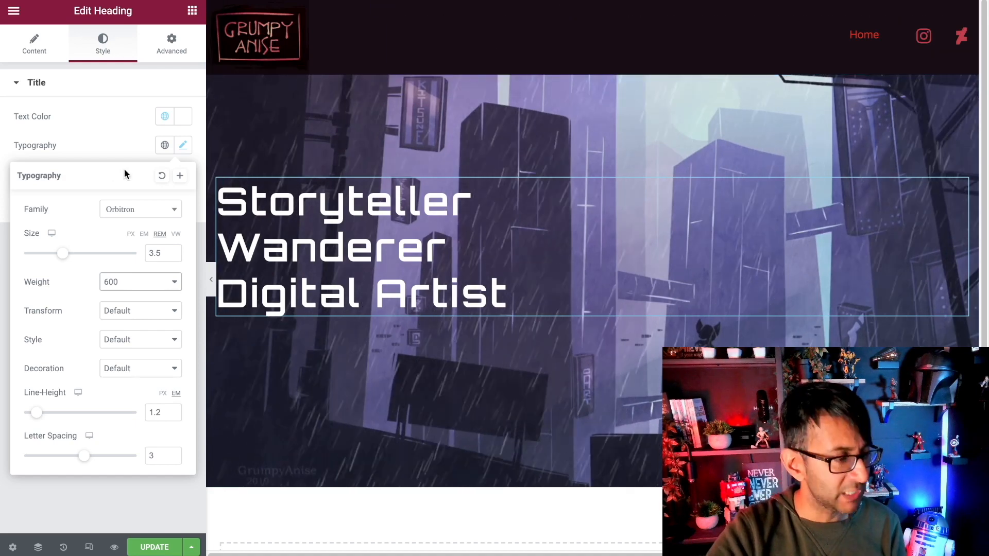
Step: Try a red, Light Grey and the Text global color on the heading, and restore White
{"action": "left_click", "coordinate": [166, 118]}
{"action": "scroll", "coordinate": [193, 222], "scroll_direction": "down", "scroll_amount": 5}
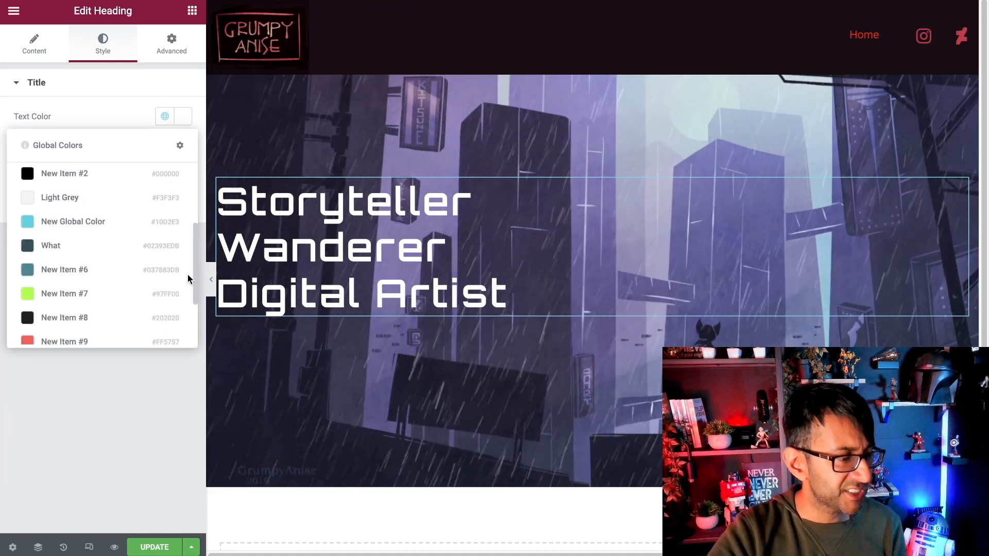
{"action": "left_click", "coordinate": [106, 287]}
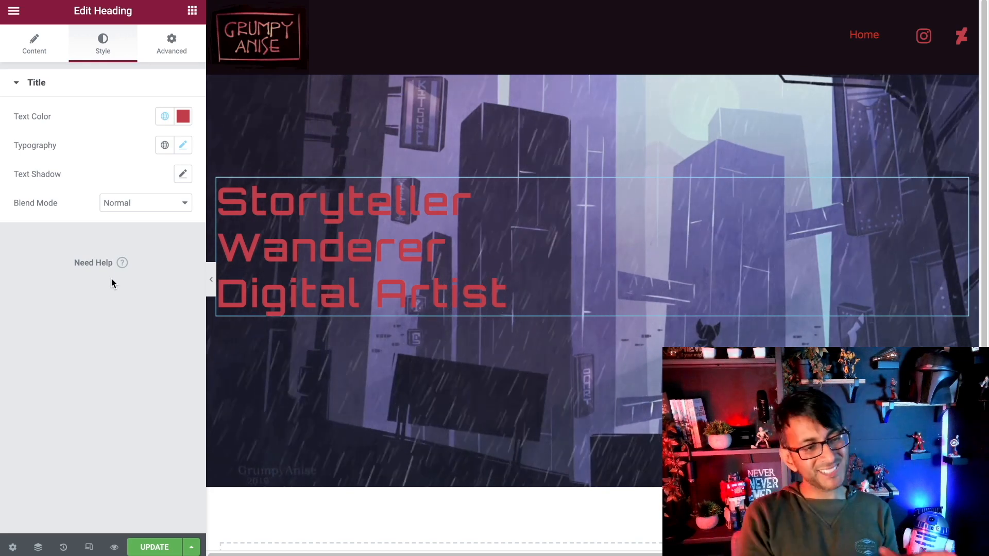
{"action": "left_click", "coordinate": [164, 116]}
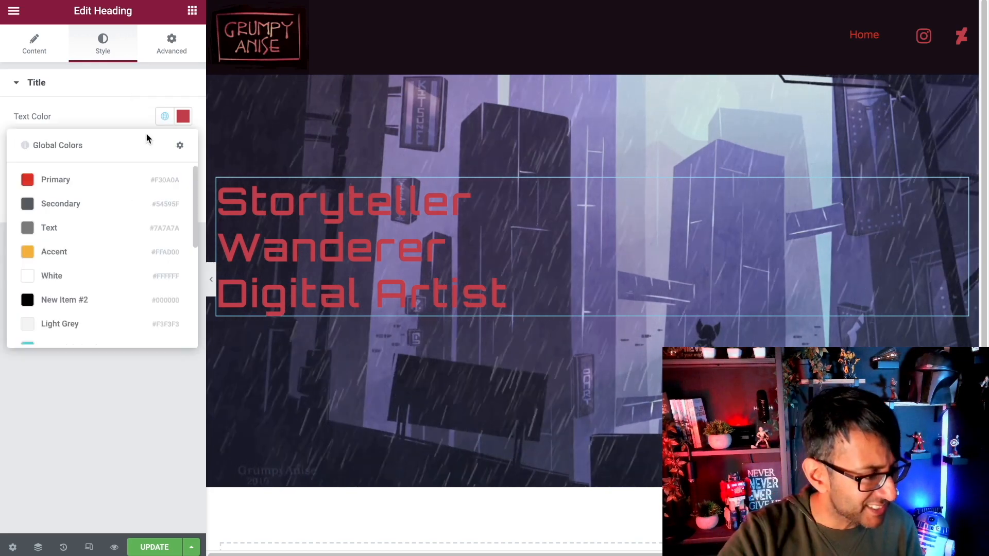
{"action": "left_click", "coordinate": [103, 324]}
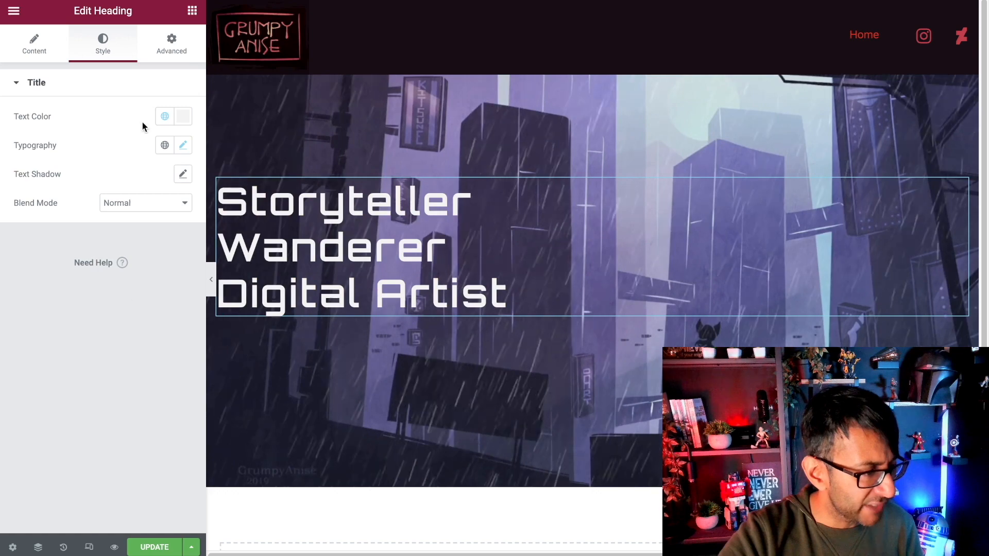
{"action": "left_click", "coordinate": [165, 116]}
{"action": "left_click", "coordinate": [75, 233]}
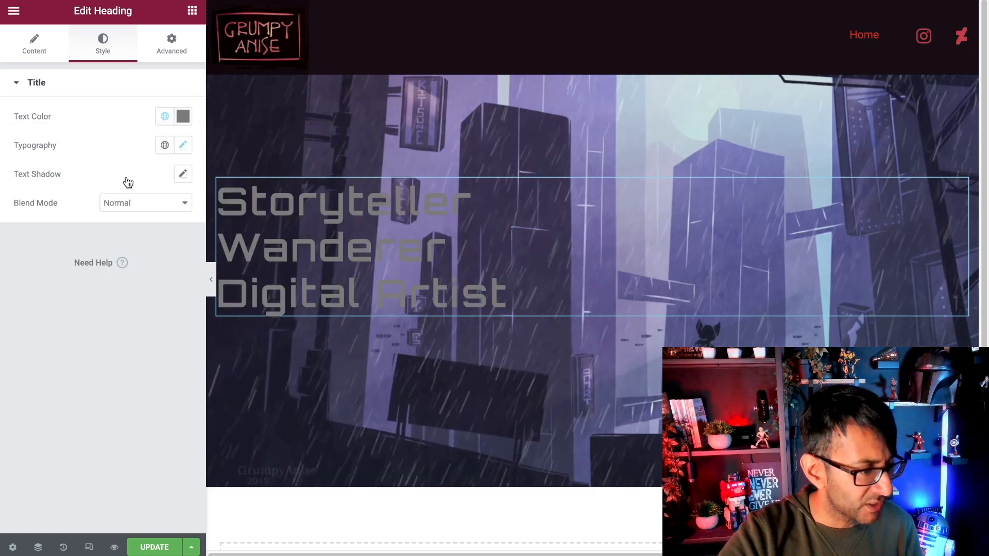
{"action": "left_click", "coordinate": [165, 117]}
{"action": "left_click", "coordinate": [90, 271]}
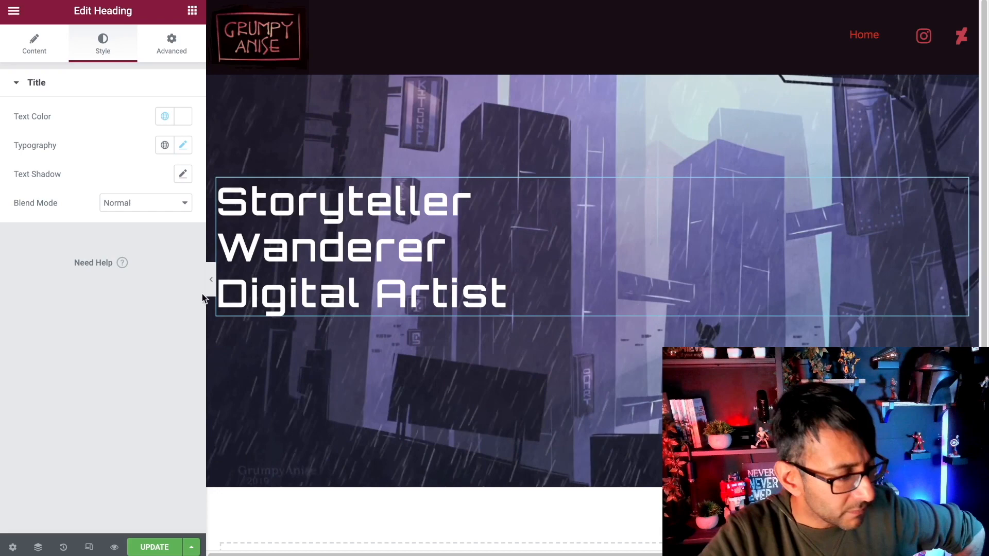
Step: Preview the hero heading over the rain video with the editor panel hidden, and bring the panel back
{"action": "left_click", "coordinate": [212, 281]}
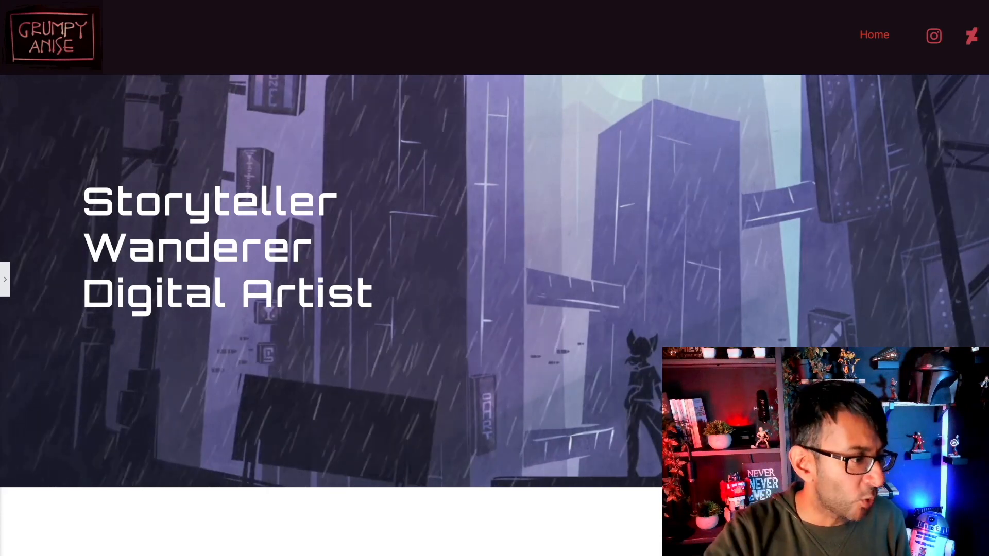
{"action": "left_click", "coordinate": [6, 286]}
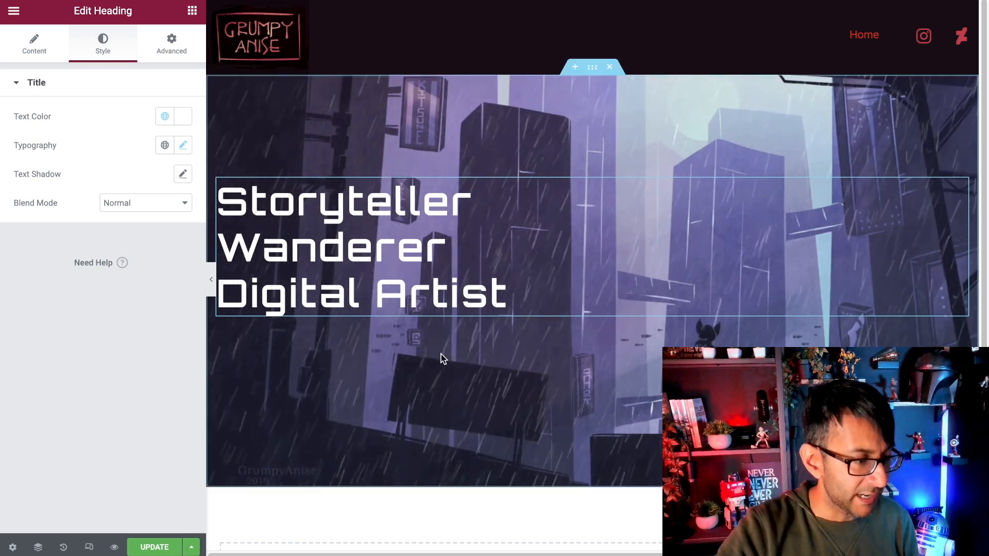
Step: Add a second column beside the hero heading, narrow it to about 23% width, and place an Image widget in it
{"action": "right_click", "coordinate": [225, 189]}
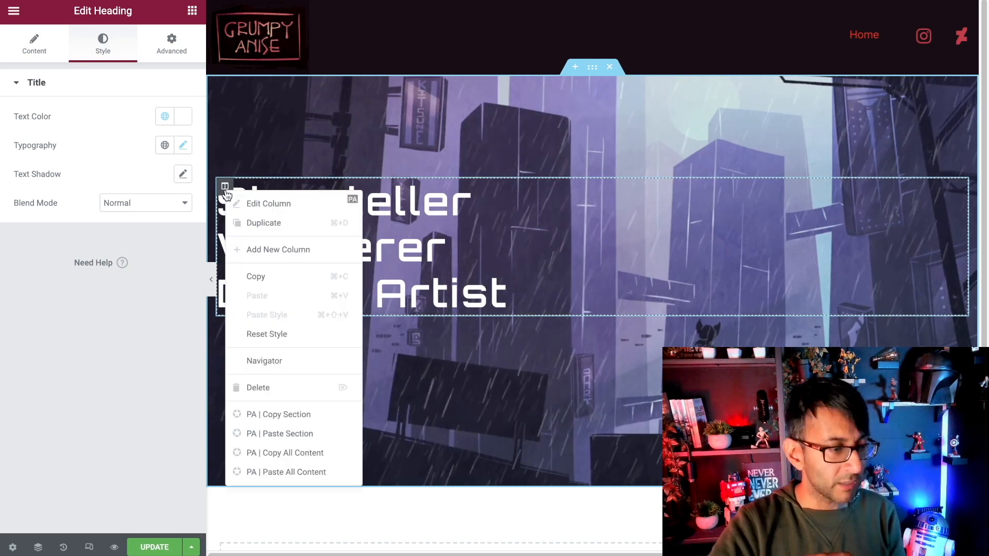
{"action": "left_click", "coordinate": [319, 250]}
{"action": "left_click_drag", "start_coordinate": [594, 249], "coordinate": [792, 258]}
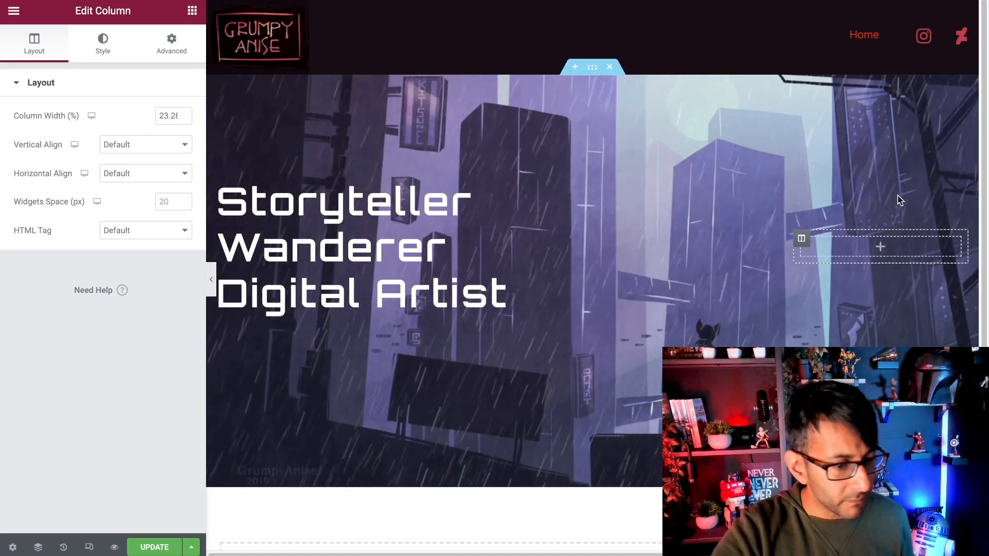
{"action": "left_click", "coordinate": [192, 10]}
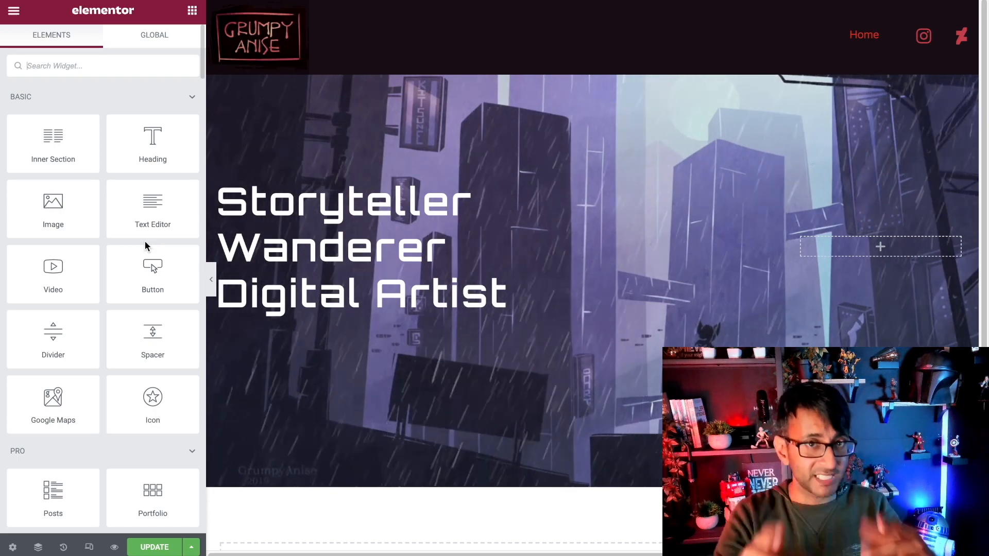
{"action": "left_click_drag", "start_coordinate": [83, 232], "coordinate": [878, 250]}
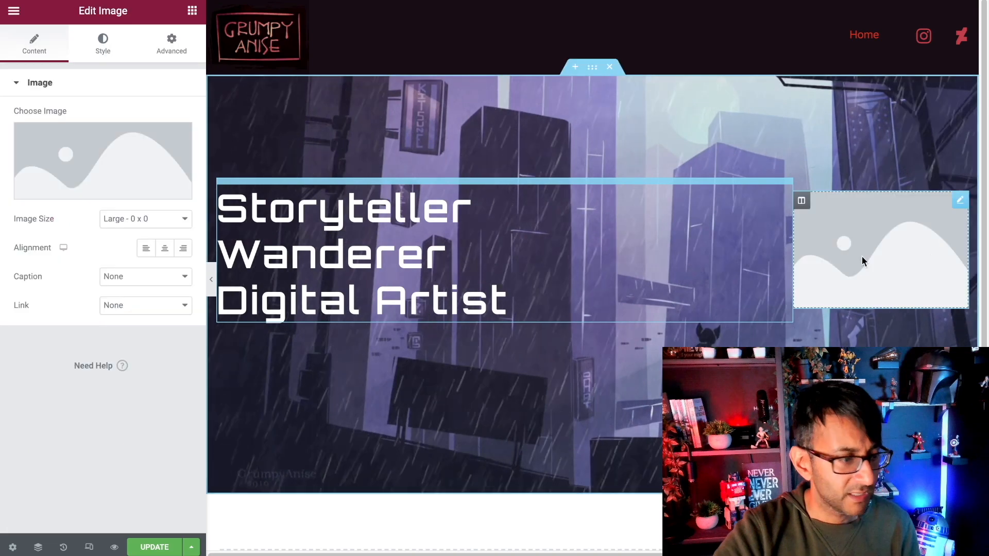
Step: Insert the 300 by 514 pixel gaze_by_grumpyanise artwork from the media library into the Image widget
{"action": "left_click", "coordinate": [89, 149]}
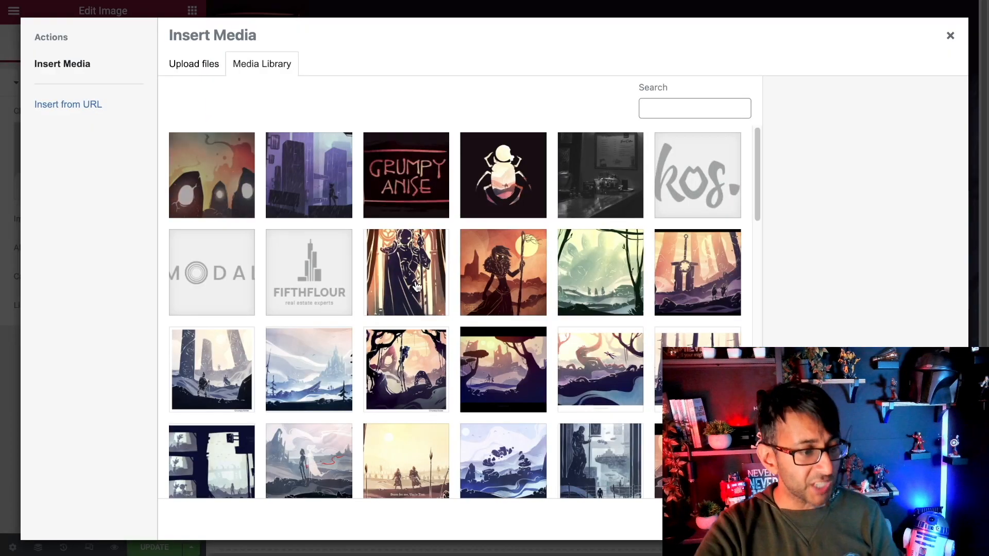
{"action": "scroll", "coordinate": [560, 316], "scroll_direction": "down", "scroll_amount": 2}
{"action": "scroll", "coordinate": [416, 295], "scroll_direction": "up", "scroll_amount": 2}
{"action": "scroll", "coordinate": [464, 304], "scroll_direction": "down", "scroll_amount": 1}
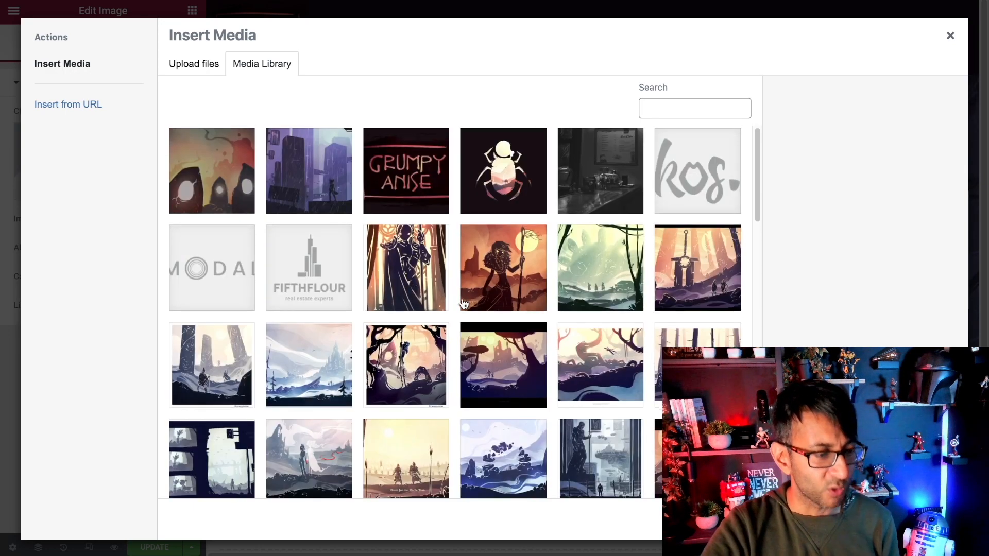
{"action": "scroll", "coordinate": [495, 331], "scroll_direction": "down", "scroll_amount": 10}
{"action": "scroll", "coordinate": [547, 360], "scroll_direction": "up", "scroll_amount": 1}
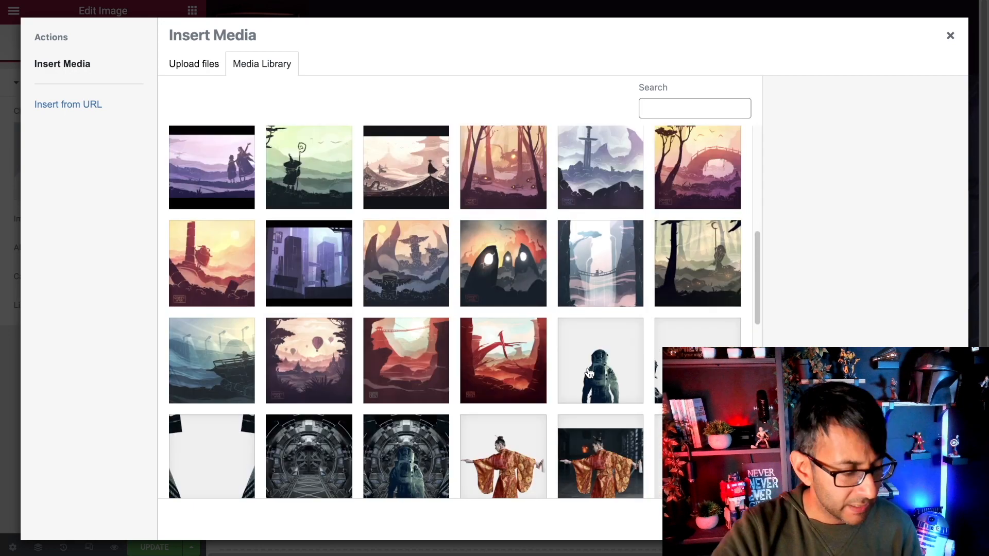
{"action": "scroll", "coordinate": [551, 363], "scroll_direction": "up", "scroll_amount": 3}
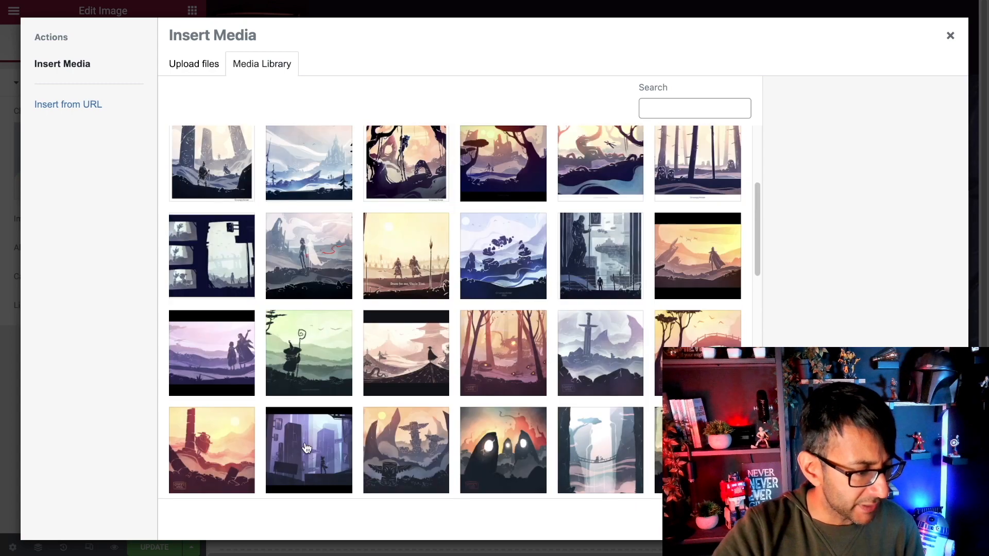
{"action": "scroll", "coordinate": [468, 364], "scroll_direction": "up", "scroll_amount": 2}
{"action": "left_click", "coordinate": [491, 372]}
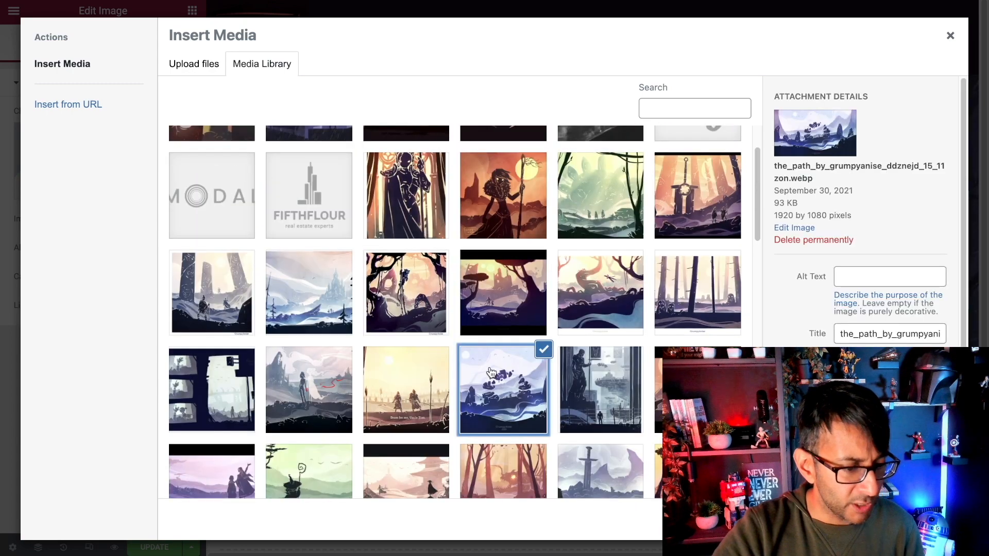
{"action": "scroll", "coordinate": [491, 372], "scroll_direction": "up", "scroll_amount": 2}
{"action": "left_click", "coordinate": [406, 273]}
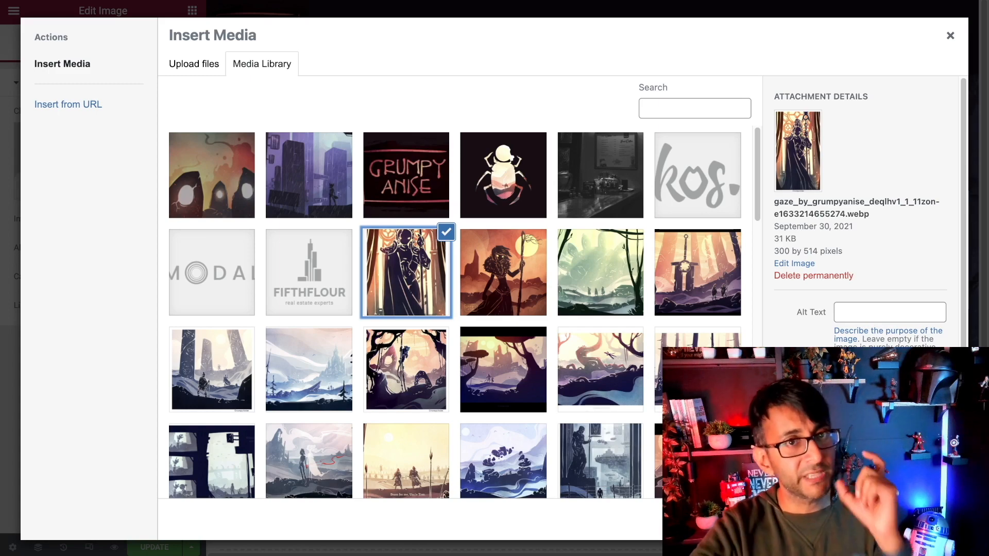
{"action": "left_click", "coordinate": [926, 519]}
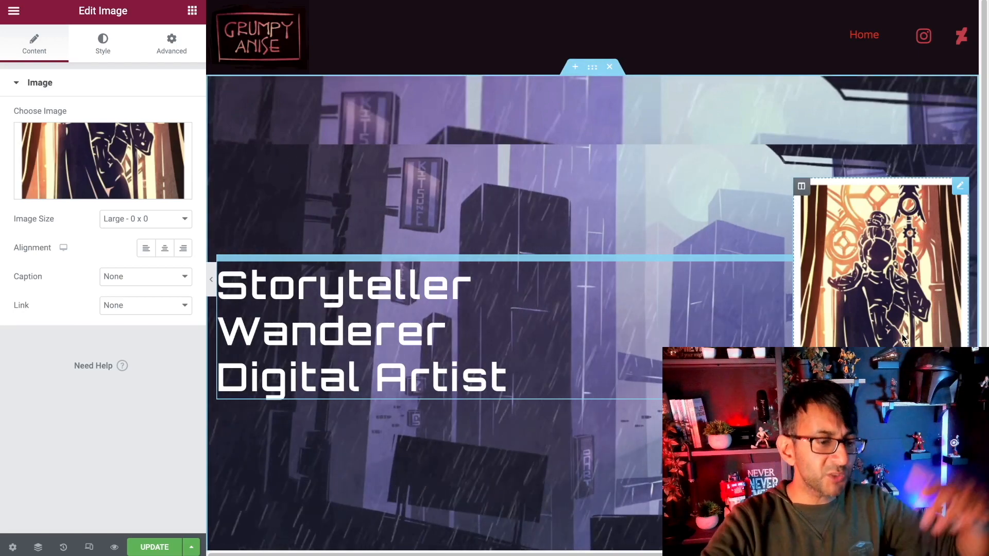
{"action": "scroll", "coordinate": [804, 323], "scroll_direction": "down", "scroll_amount": 1}
{"action": "scroll", "coordinate": [803, 324], "scroll_direction": "down", "scroll_amount": 1}
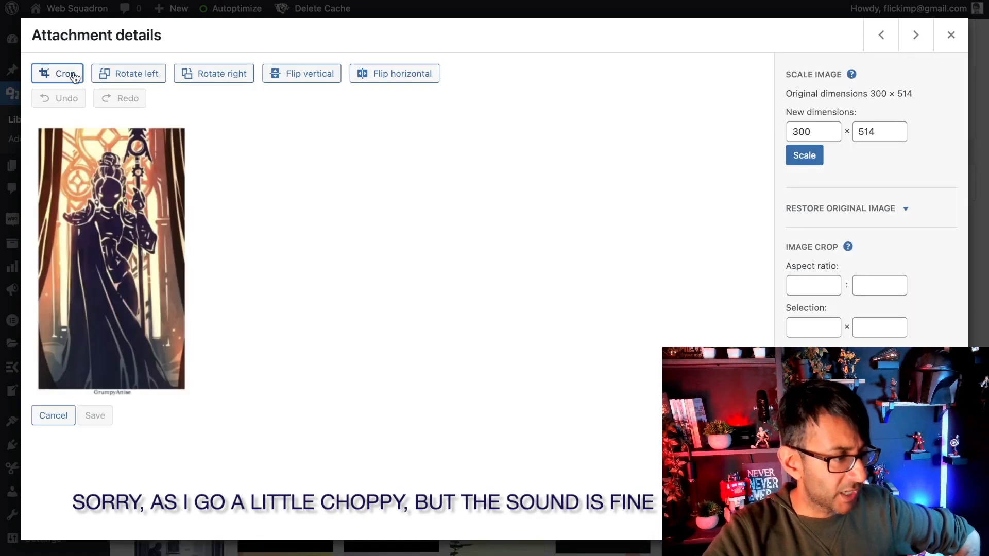
Step: Crop the border and caption off the gaze artwork to about 265 × 475 pixels, save it and close its attachment details
{"action": "left_click", "coordinate": [75, 77]}
{"action": "left_click_drag", "start_coordinate": [34, 123], "coordinate": [43, 132]}
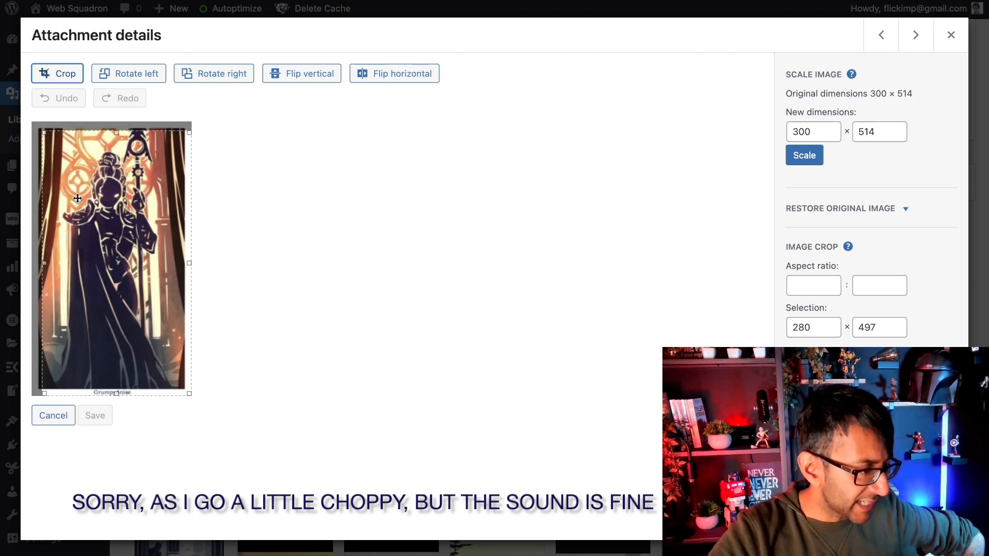
{"action": "left_click_drag", "start_coordinate": [190, 394], "coordinate": [185, 390]}
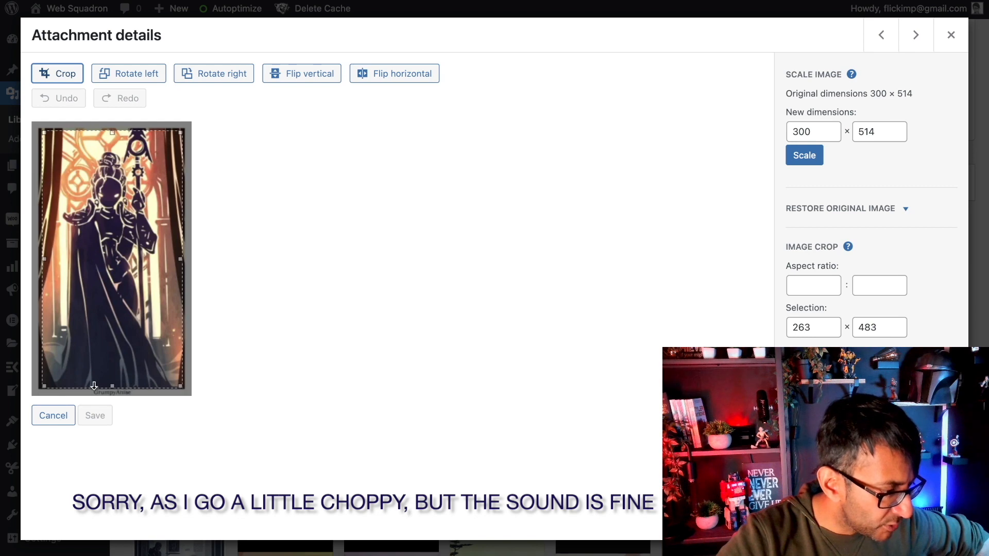
{"action": "left_click_drag", "start_coordinate": [43, 387], "coordinate": [40, 386]}
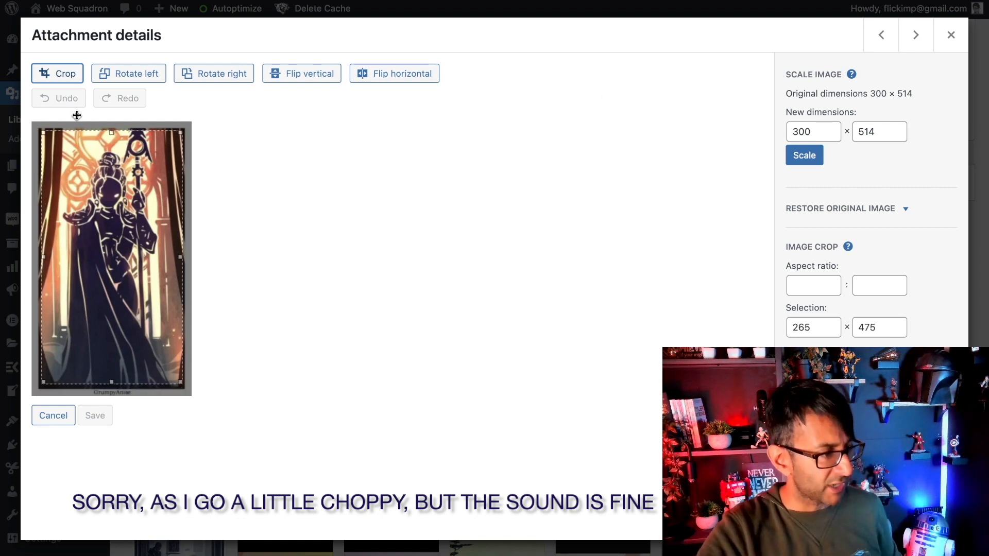
{"action": "left_click", "coordinate": [58, 74]}
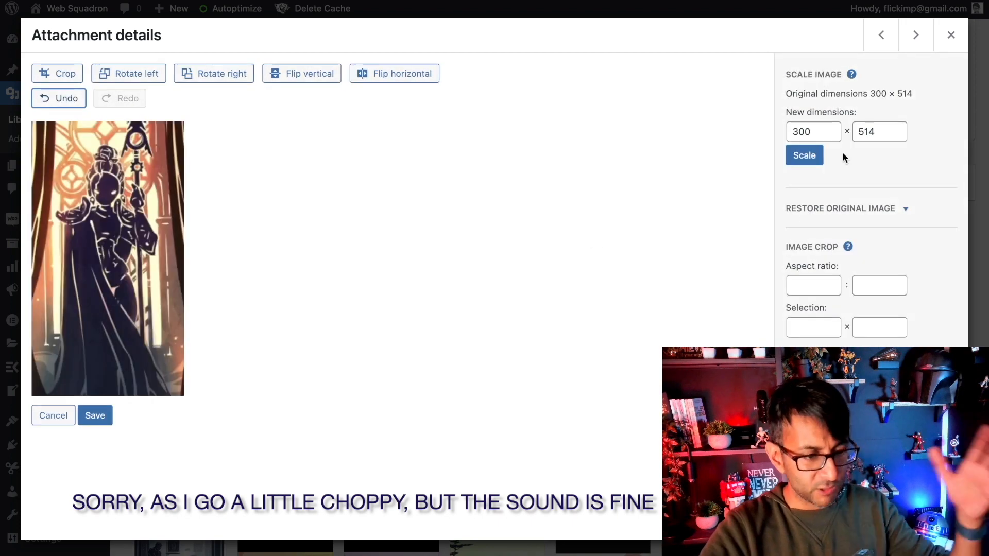
{"action": "left_click", "coordinate": [94, 416]}
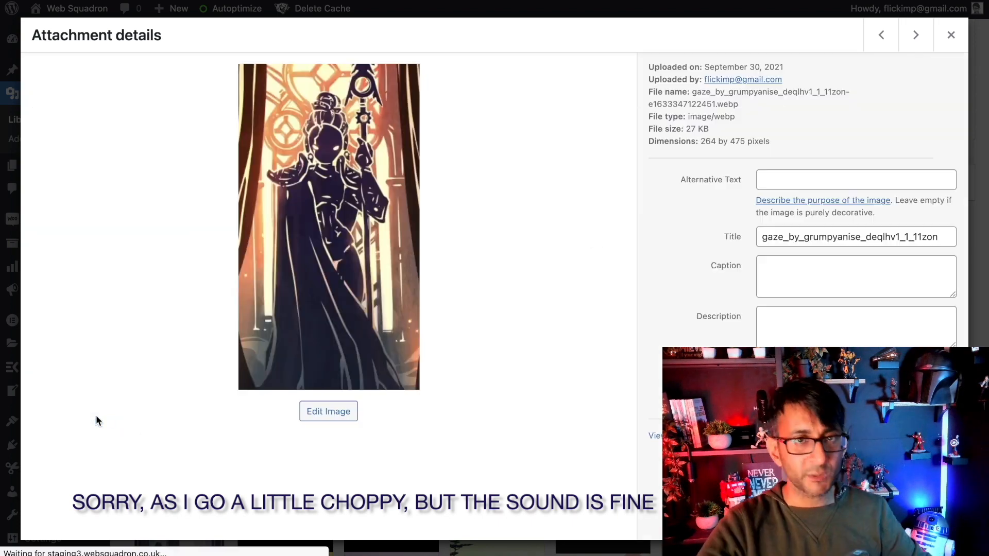
{"action": "left_click", "coordinate": [951, 34]}
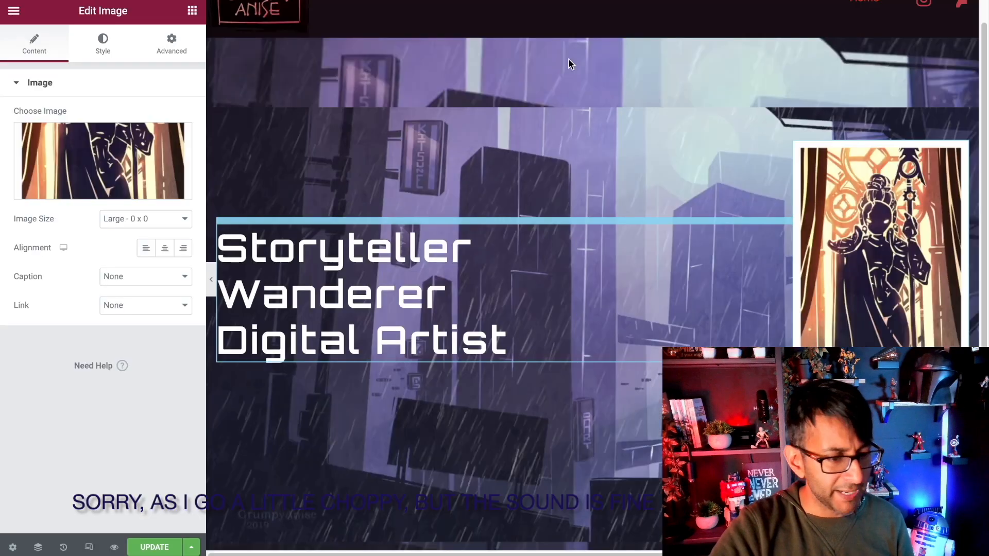
Step: Clear the uncropped picture from the Image widget, update the page and reload the editor
{"action": "left_click", "coordinate": [177, 136]}
{"action": "left_click", "coordinate": [155, 547]}
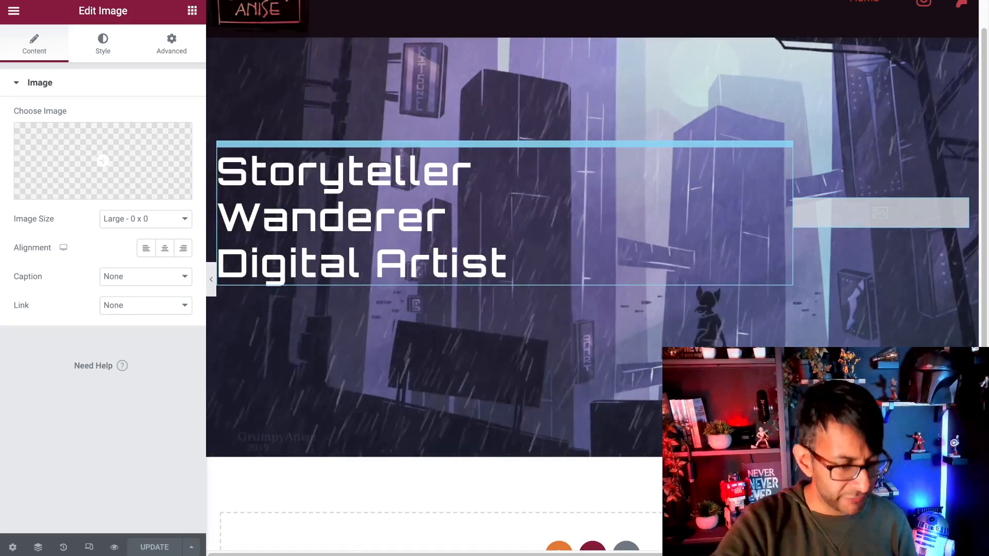
{"action": "key", "text": "super+r"}
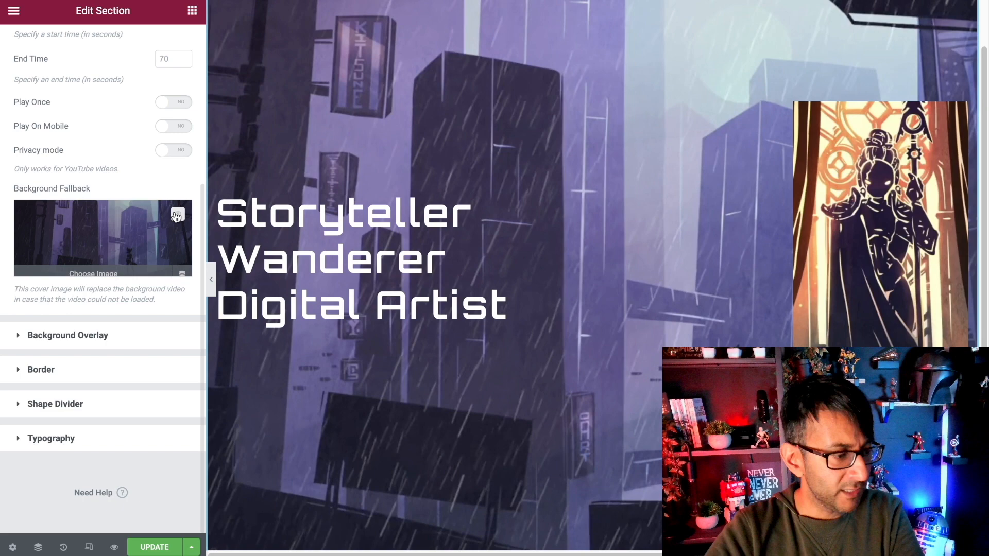
Step: Preview the hero section and its cropped artwork with the editor panel hidden, and bring the panel back
{"action": "left_click", "coordinate": [211, 280]}
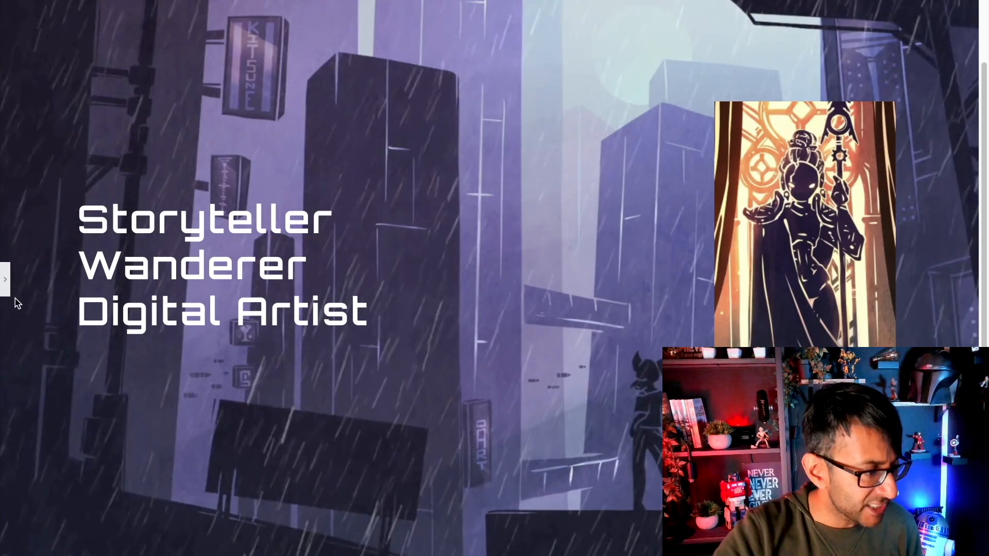
{"action": "left_click", "coordinate": [5, 279]}
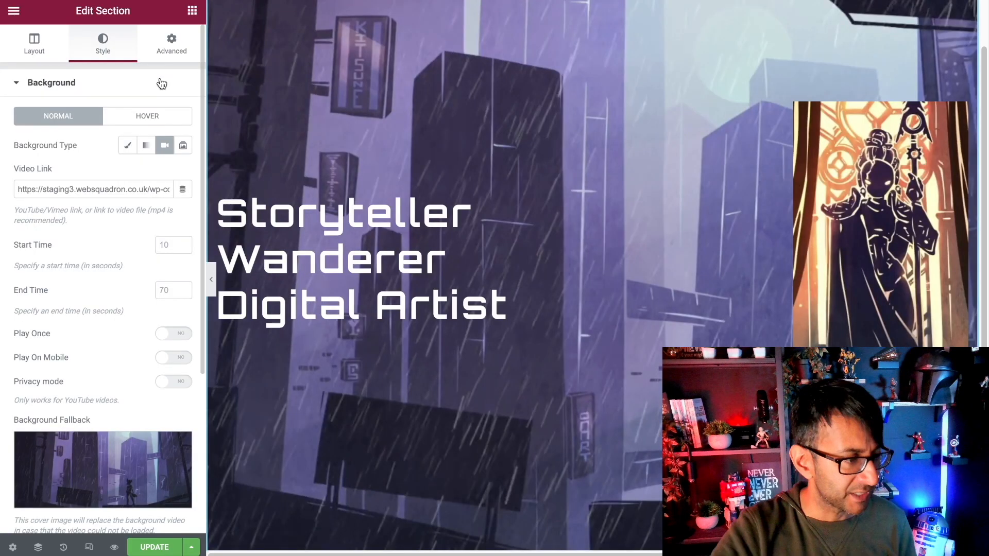
Step: Try a hero section top padding of 0, and then 50 px of padding at both top and bottom
{"action": "left_click", "coordinate": [171, 44]}
{"action": "double_click", "coordinate": [35, 186]}
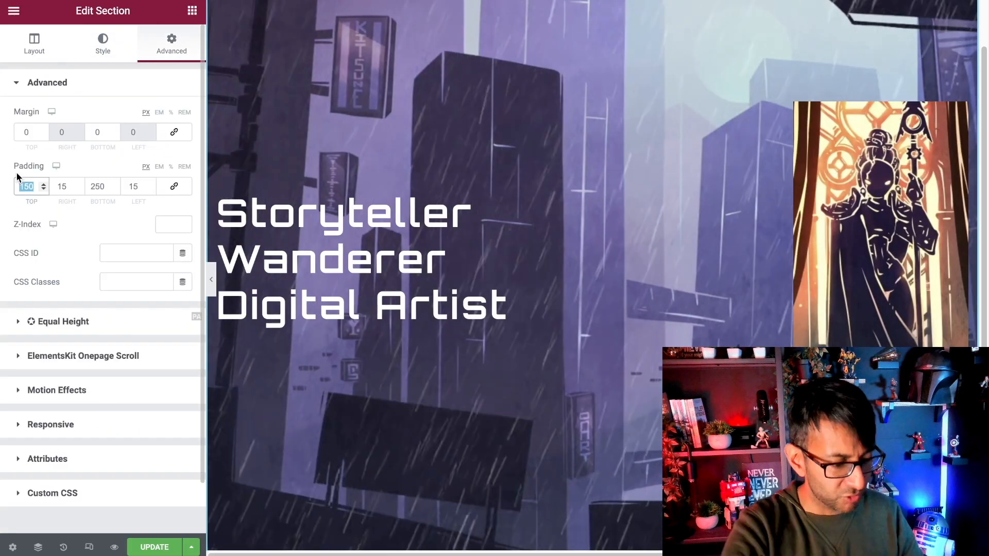
{"action": "type", "text": "0"}
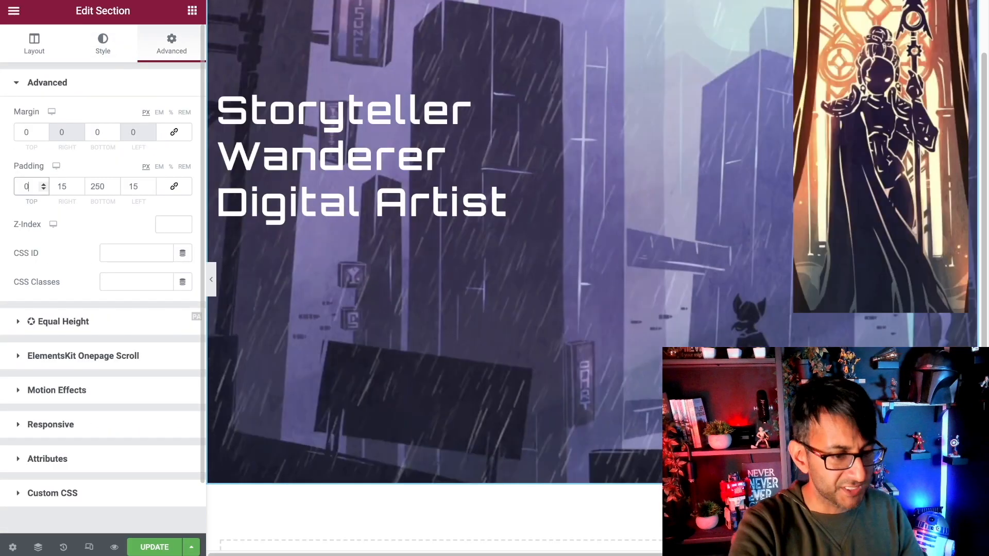
{"action": "scroll", "coordinate": [636, 255], "scroll_direction": "up", "scroll_amount": 2}
{"action": "left_click_drag", "start_coordinate": [31, 186], "coordinate": [3, 189]}
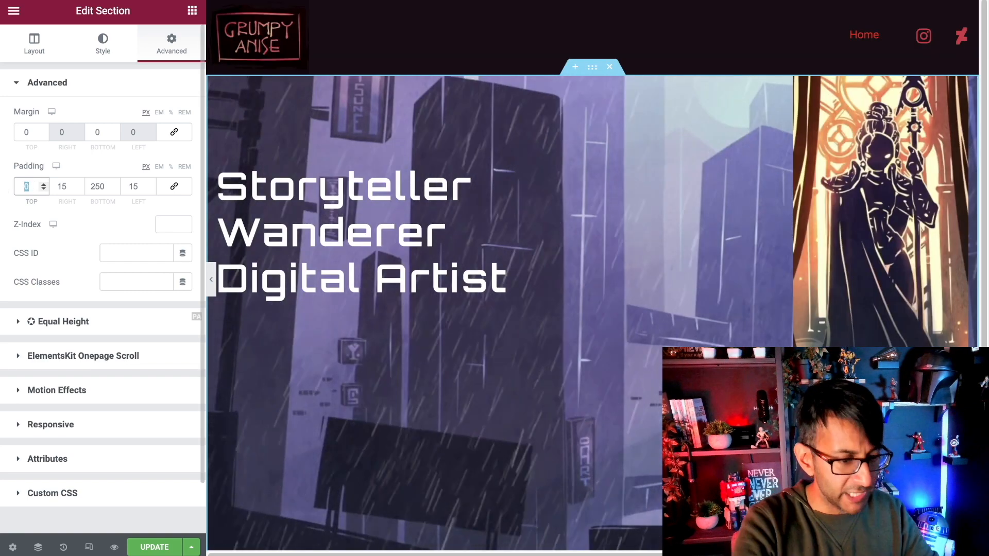
{"action": "type", "text": "50"}
{"action": "left_click_drag", "start_coordinate": [106, 186], "coordinate": [78, 181]}
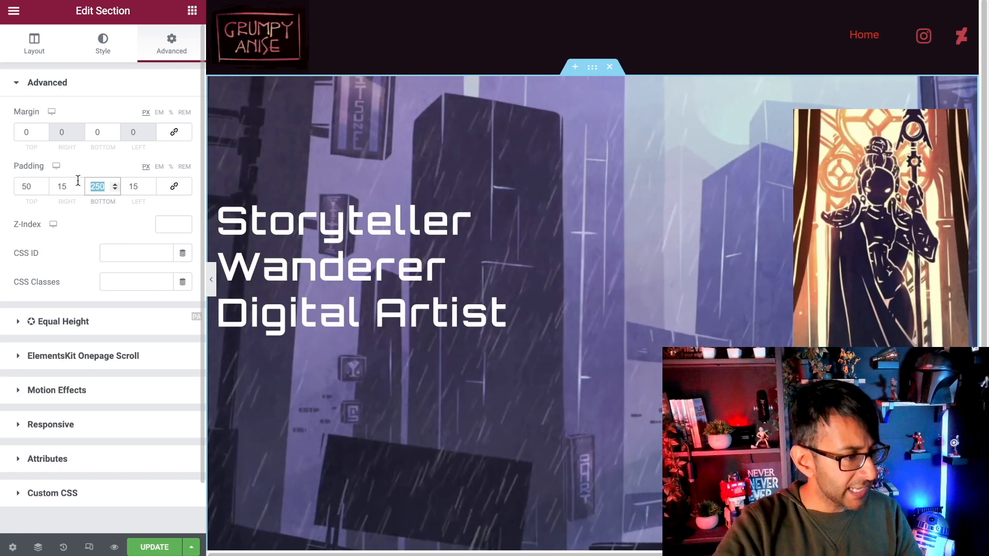
{"action": "type", "text": "50"}
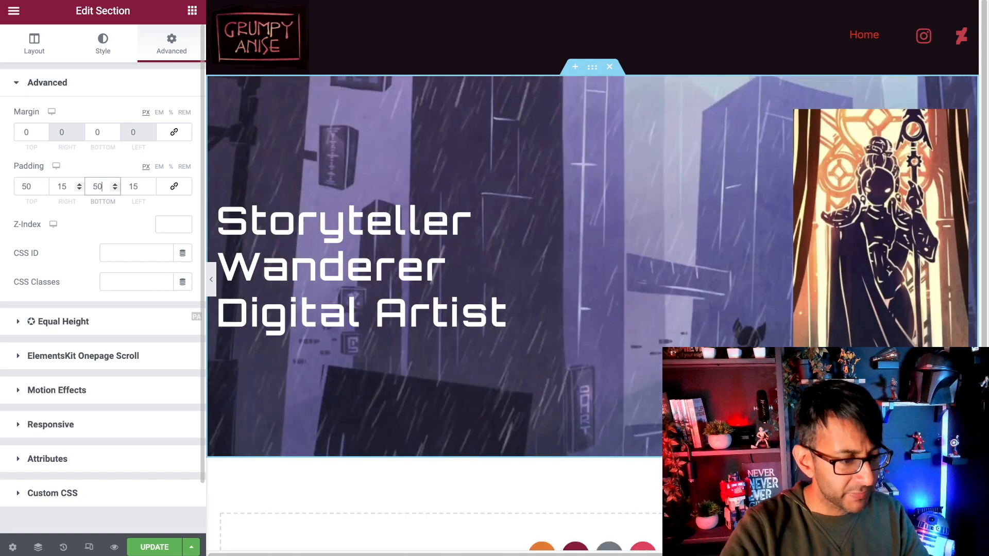
Step: Try 70 px for the hero section's top and bottom padding
{"action": "left_click_drag", "start_coordinate": [32, 186], "coordinate": [19, 180]}
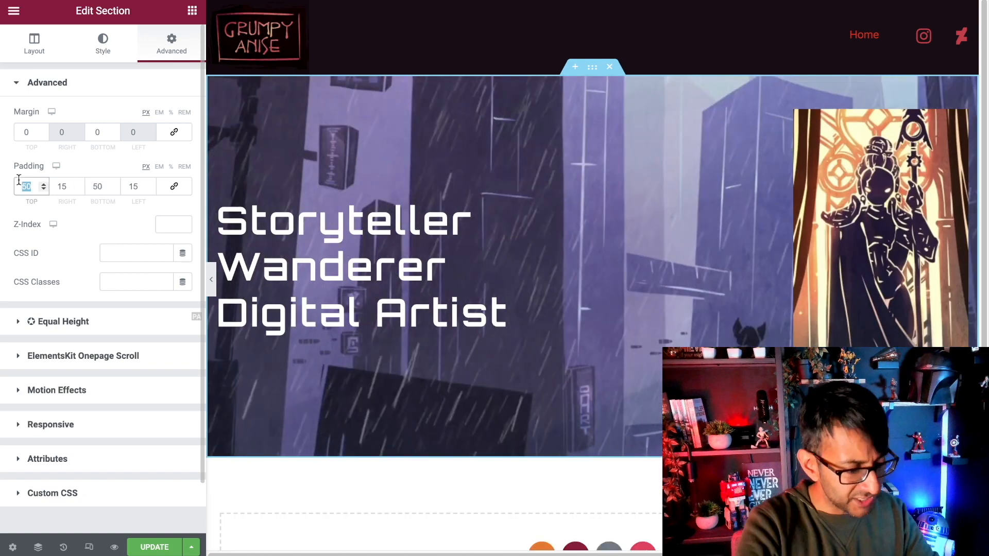
{"action": "type", "text": "70"}
{"action": "key", "text": "Tab"}
{"action": "key", "text": "Tab"}
{"action": "type", "text": "70"}
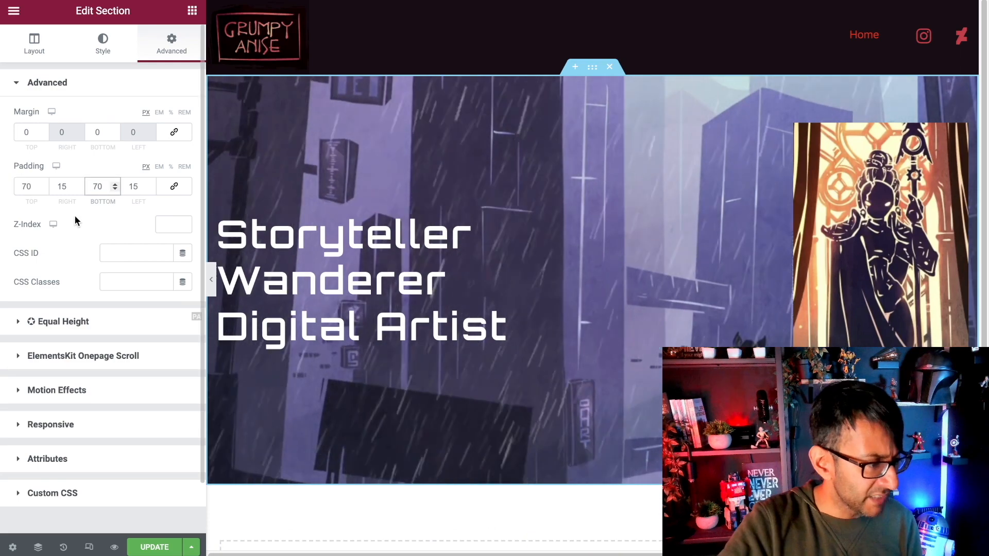
Step: Set the hero section's top and bottom padding to 80 px, and preview it with the editor panel hidden
{"action": "double_click", "coordinate": [32, 186]}
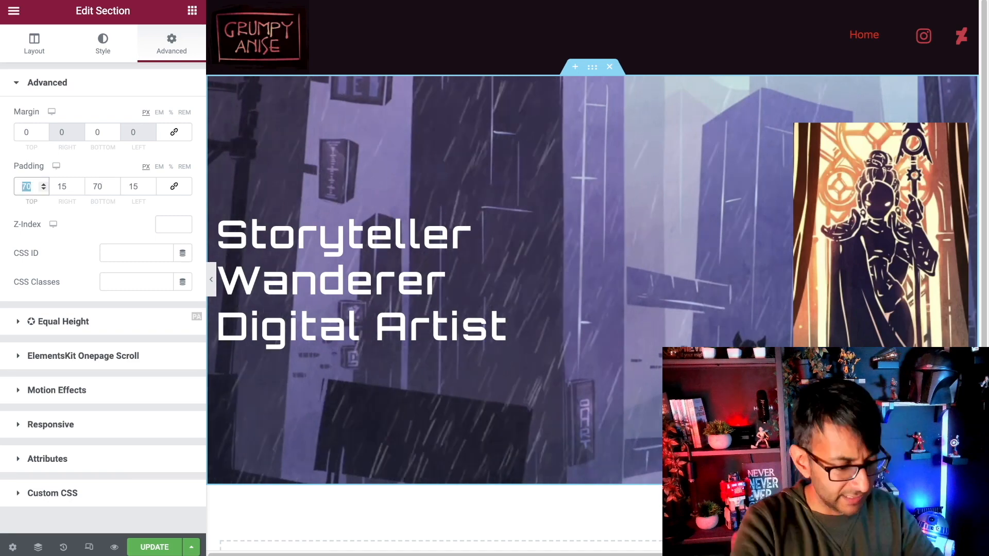
{"action": "type", "text": "80"}
{"action": "key", "text": "Tab"}
{"action": "key", "text": "Tab"}
{"action": "type", "text": "80"}
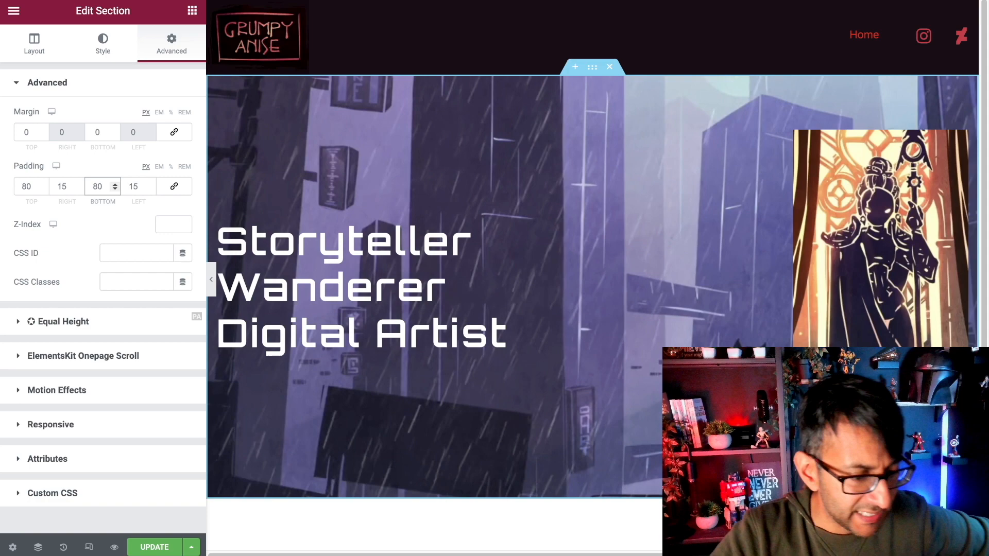
{"action": "left_click", "coordinate": [212, 280]}
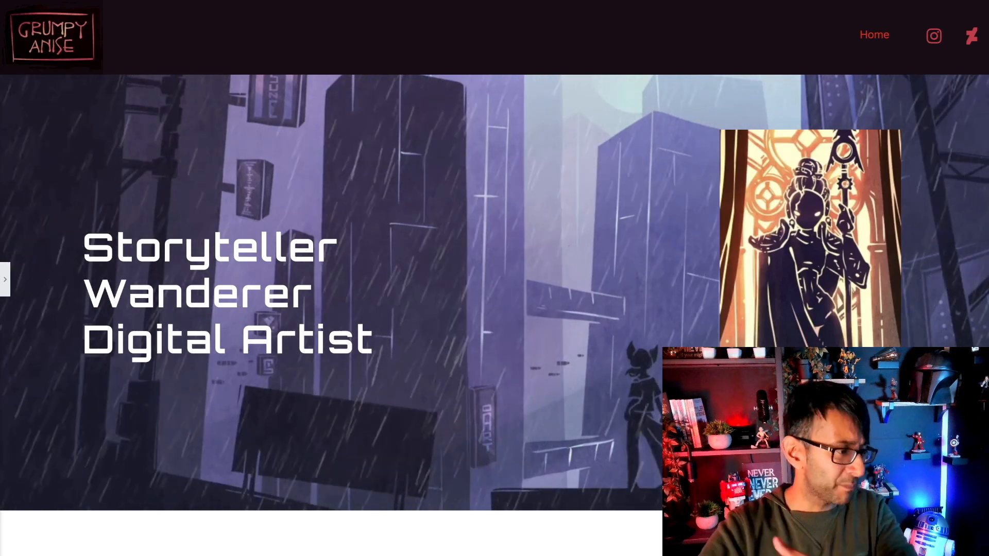
{"action": "left_click", "coordinate": [7, 281]}
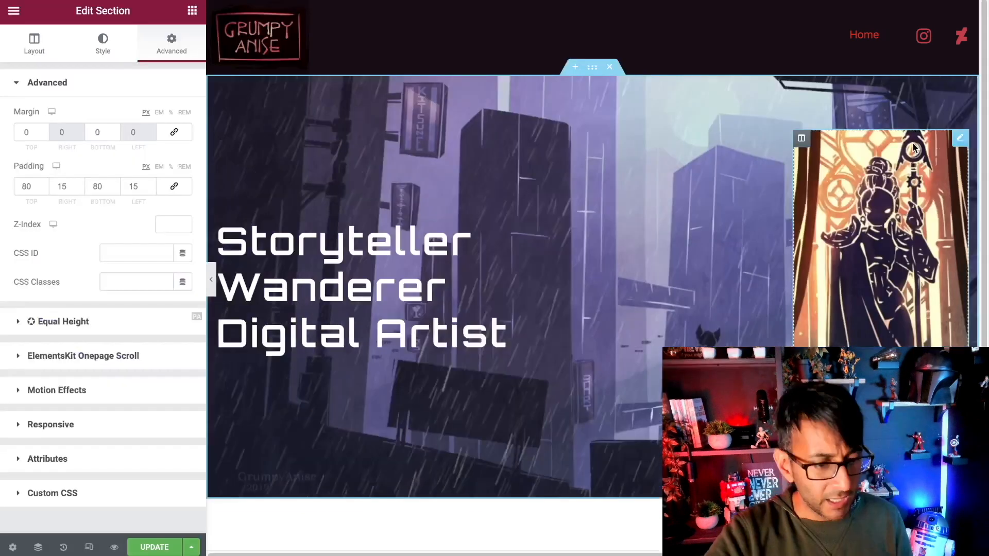
Step: Set the artwork column's horizontal alignment to Center
{"action": "left_click", "coordinate": [960, 138]}
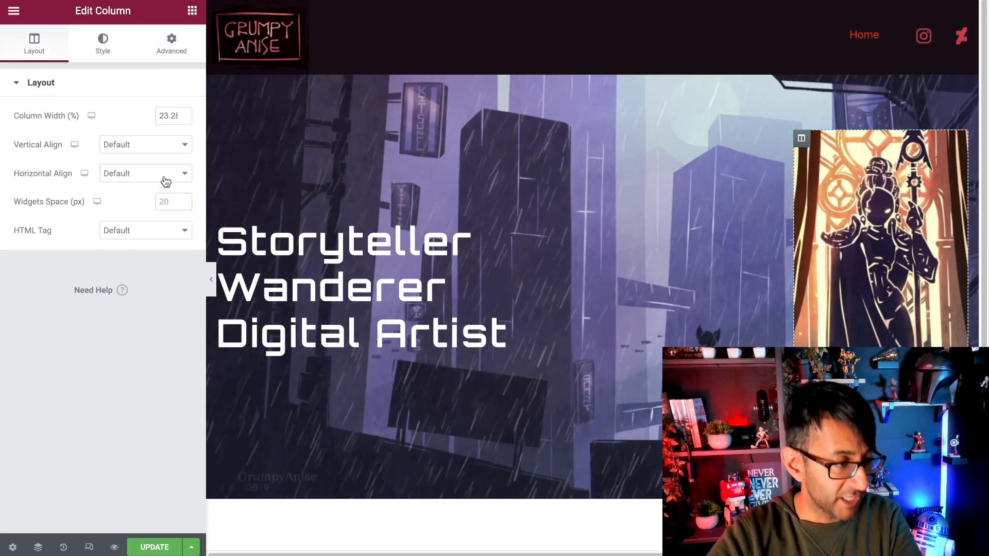
{"action": "left_click", "coordinate": [165, 182]}
{"action": "left_click", "coordinate": [155, 212]}
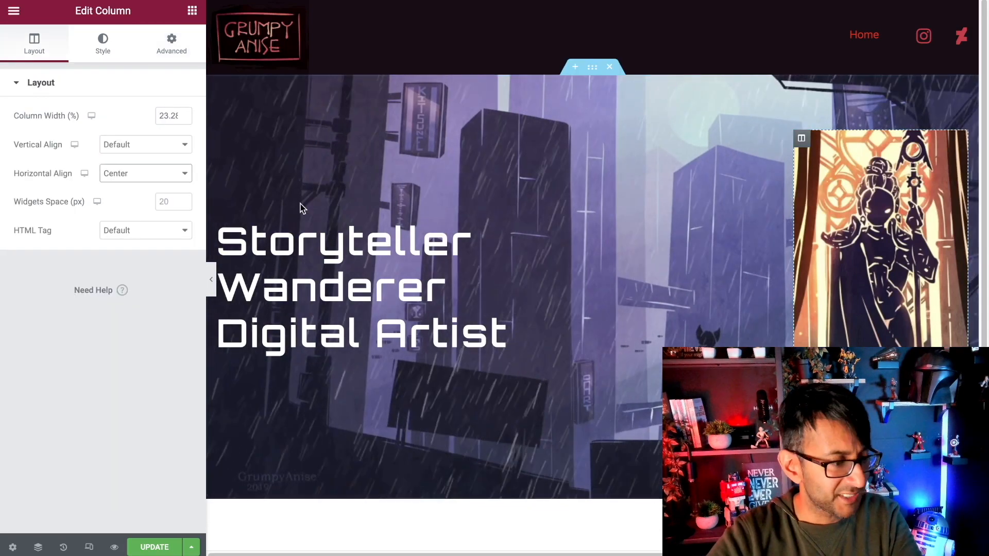
Step: Preview the hero section with the editor panel hidden, and change the artwork column's horizontal alignment
{"action": "left_click", "coordinate": [212, 281]}
{"action": "left_click", "coordinate": [7, 281]}
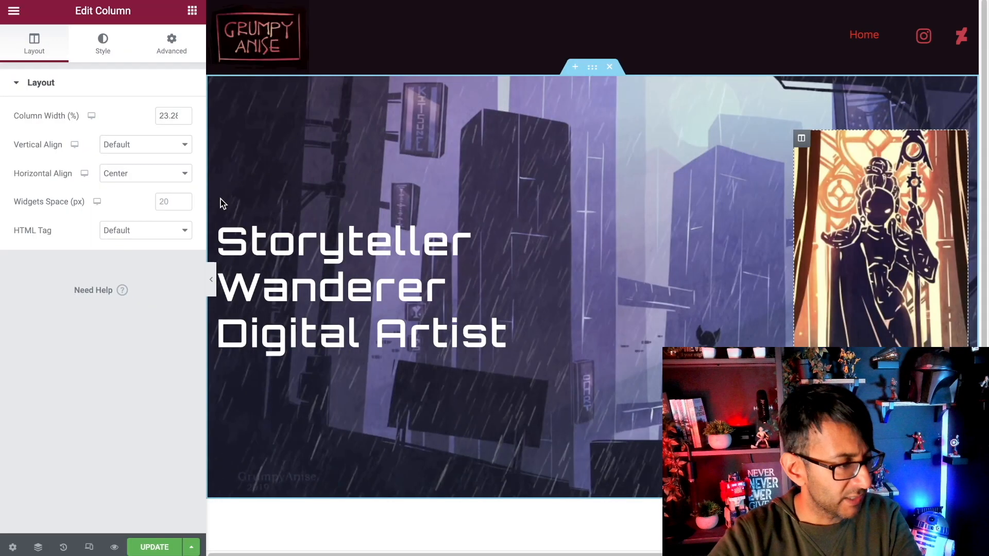
{"action": "left_click", "coordinate": [145, 173]}
{"action": "left_click", "coordinate": [141, 219]}
Step: Align the character artwork image to the right of its column, and preview the hero section with the editor panel hidden
{"action": "left_click", "coordinate": [942, 147]}
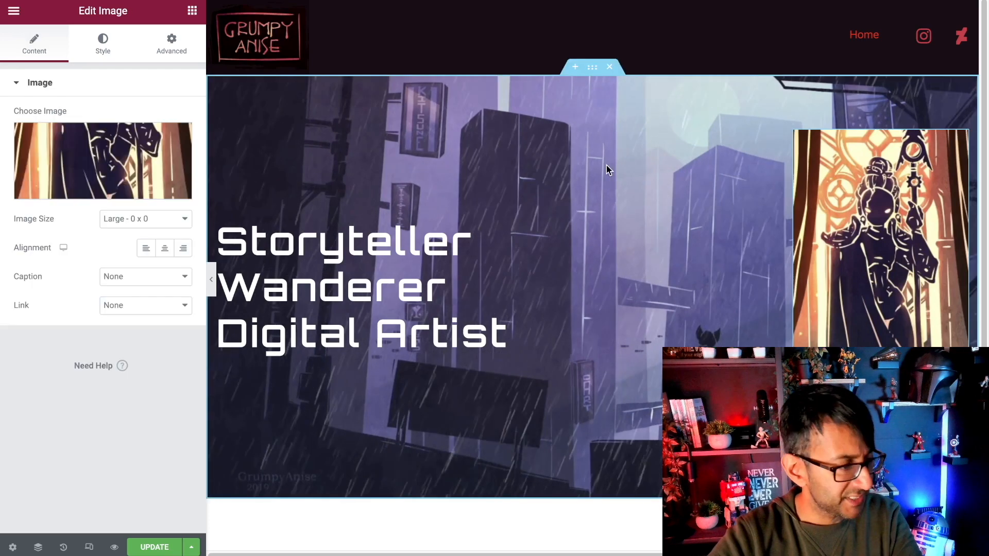
{"action": "left_click", "coordinate": [183, 248]}
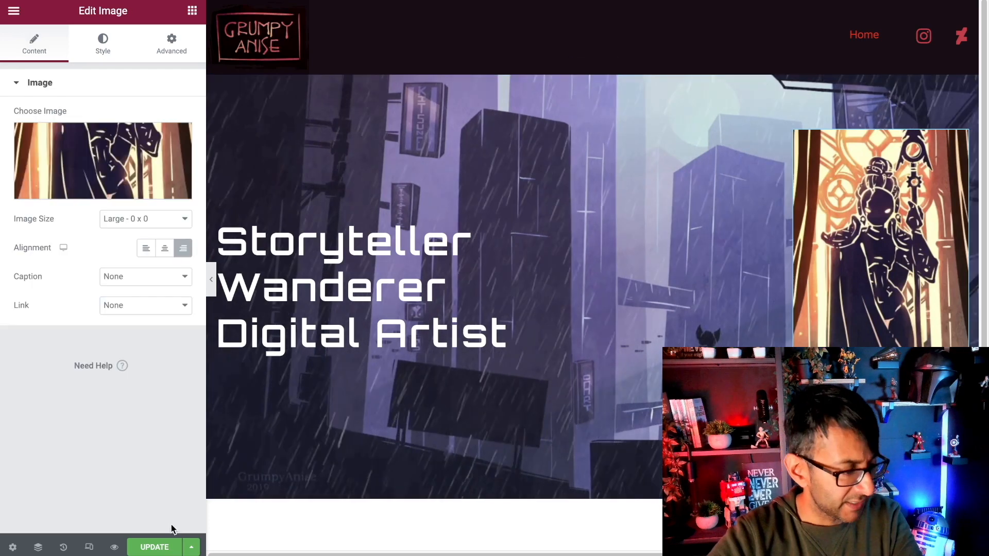
{"action": "left_click", "coordinate": [211, 281]}
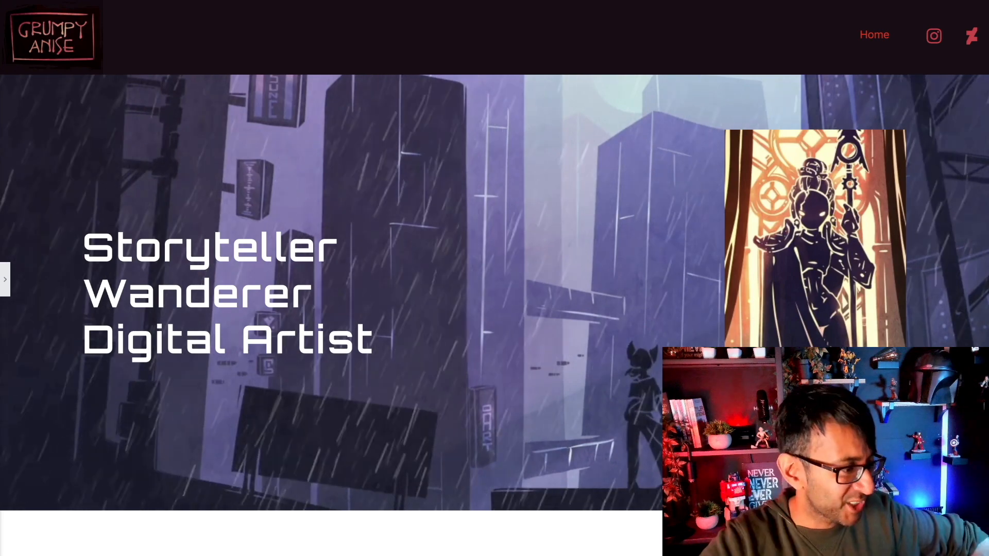
{"action": "key", "text": "ctrl+p"}
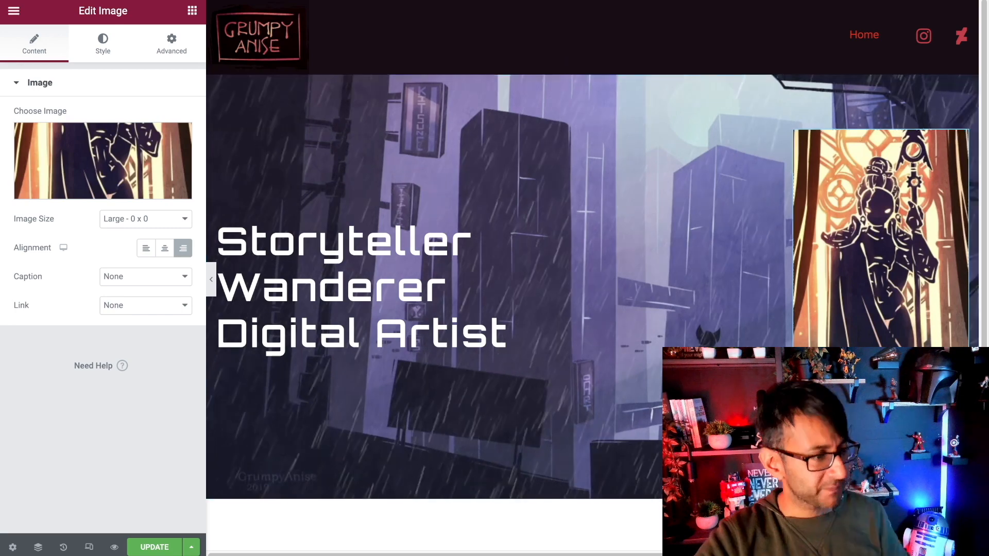
Step: Set the character artwork's image size to Full, and check its style and link options
{"action": "left_click", "coordinate": [134, 222]}
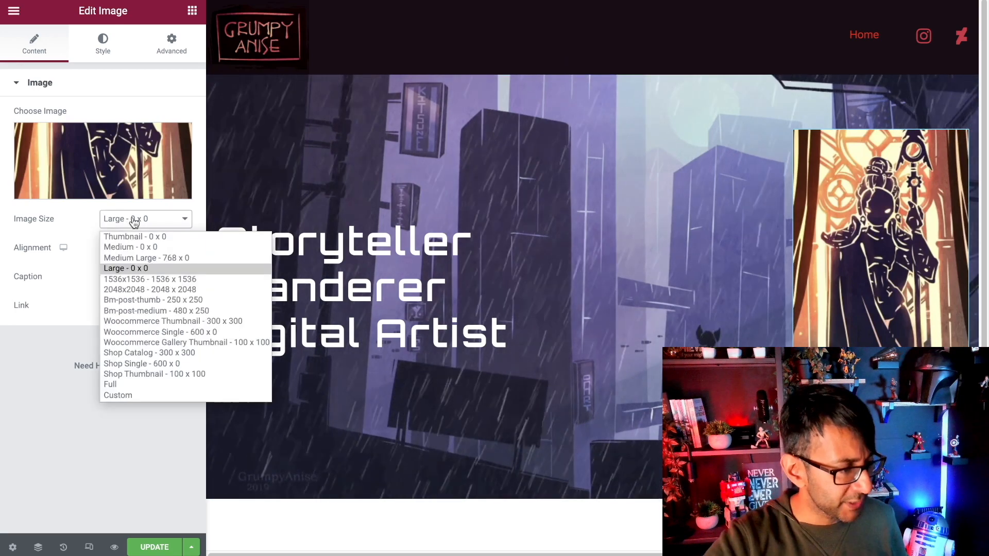
{"action": "left_click", "coordinate": [111, 385]}
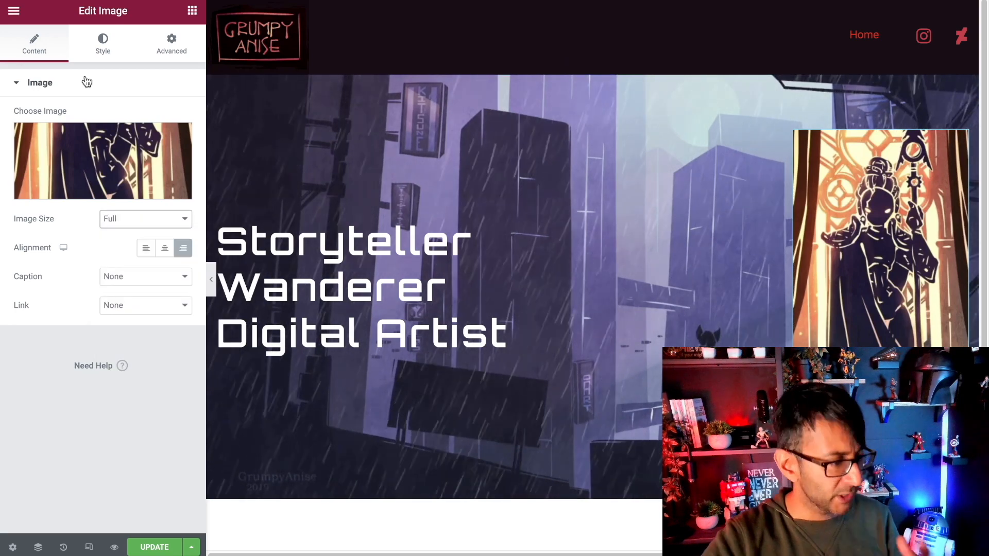
{"action": "left_click", "coordinate": [103, 43]}
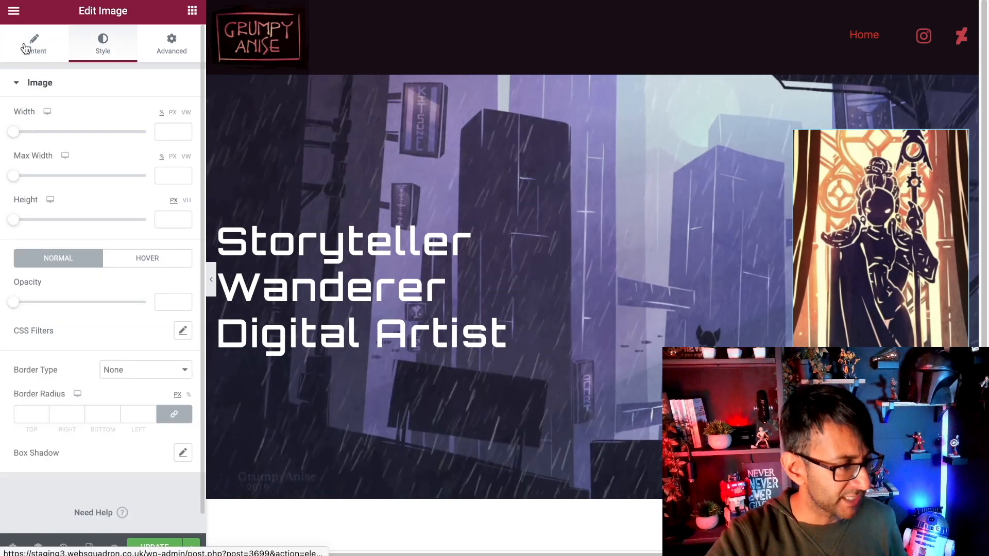
{"action": "left_click", "coordinate": [25, 49]}
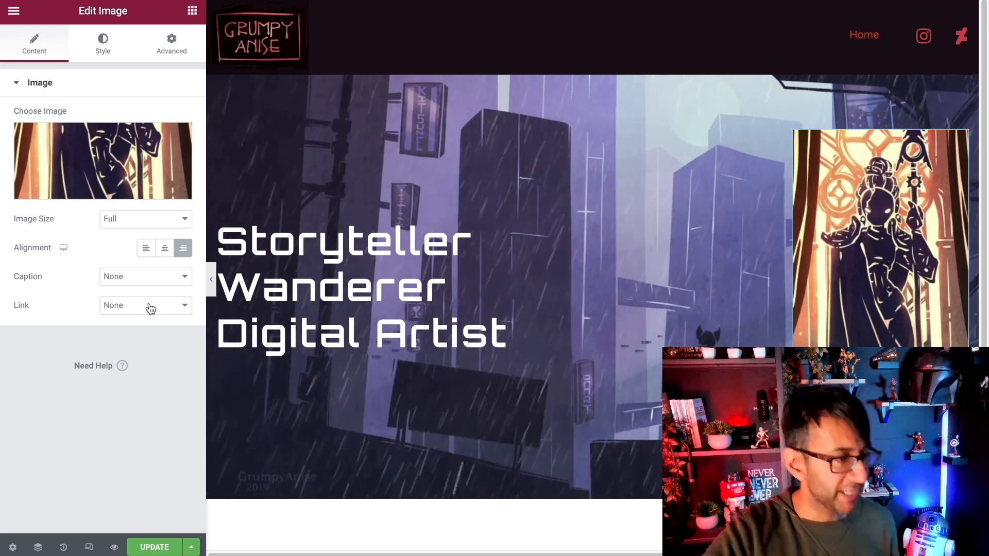
{"action": "left_click", "coordinate": [151, 308]}
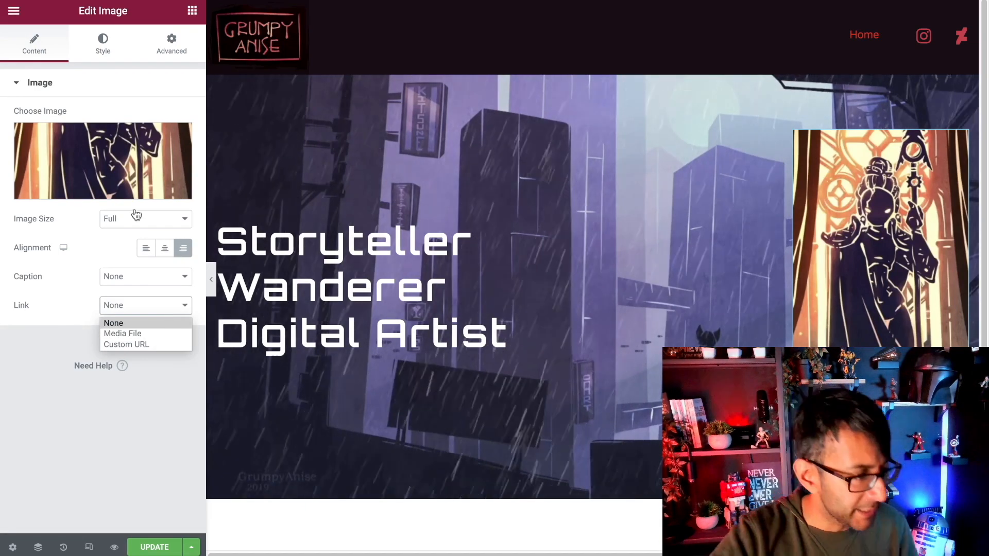
{"action": "left_click", "coordinate": [85, 302]}
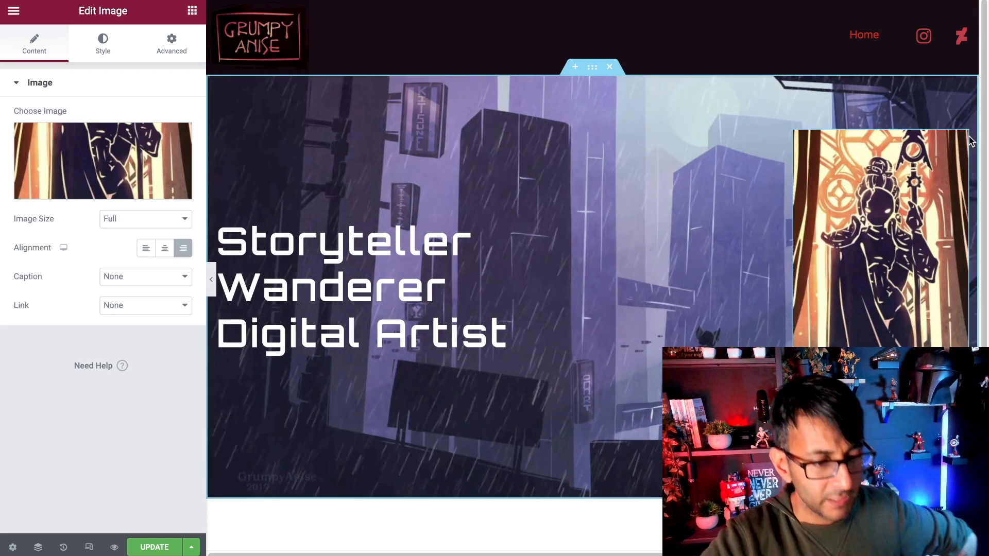
Step: Set the contrast CSS filter of the character artwork image to 106
{"action": "left_click", "coordinate": [83, 52]}
{"action": "left_click", "coordinate": [181, 331]}
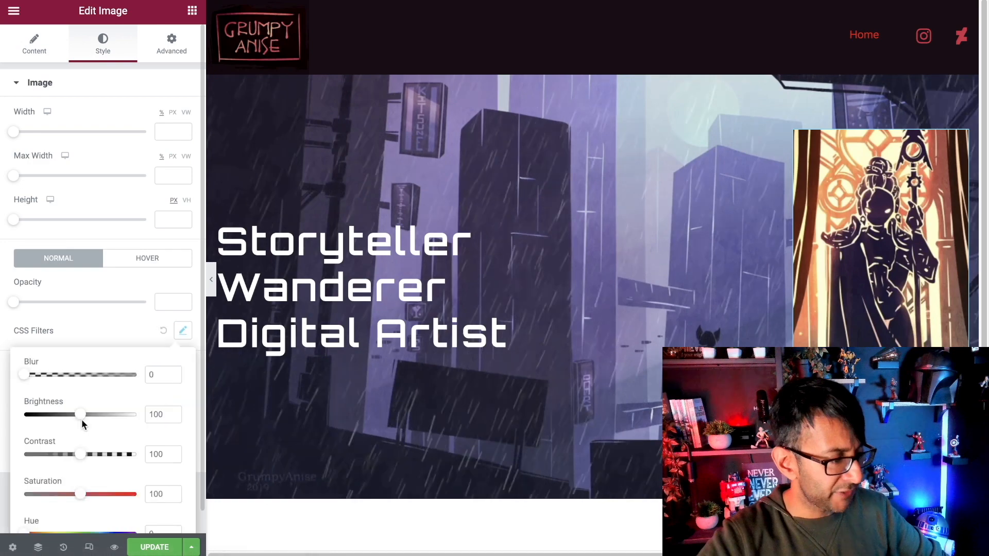
{"action": "mouse_move", "coordinate": [84, 460]}
{"action": "left_mouse_down"}
{"action": "mouse_move", "coordinate": [108, 458]}
{"action": "mouse_move", "coordinate": [88, 460]}
{"action": "left_mouse_up"}
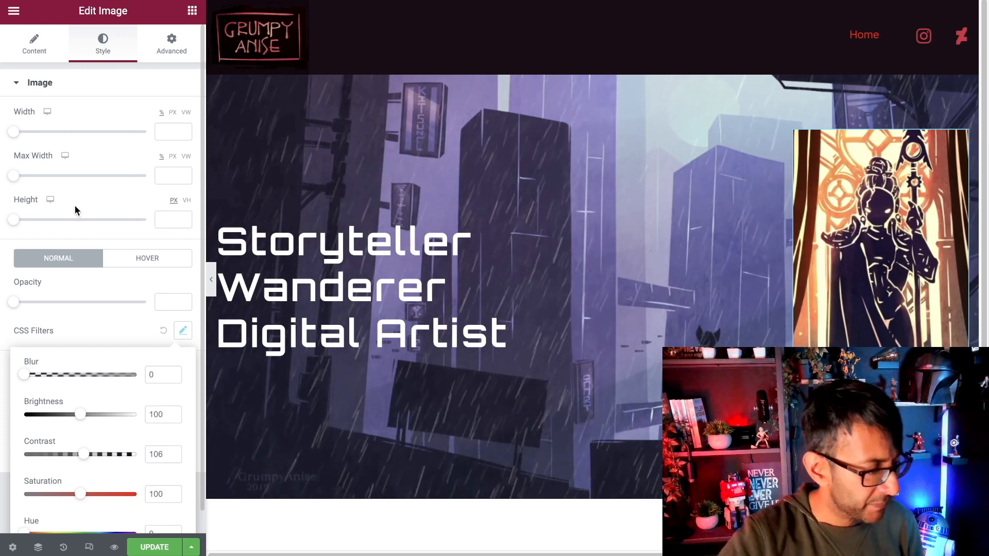
{"action": "scroll", "coordinate": [114, 391], "scroll_direction": "down", "scroll_amount": 1}
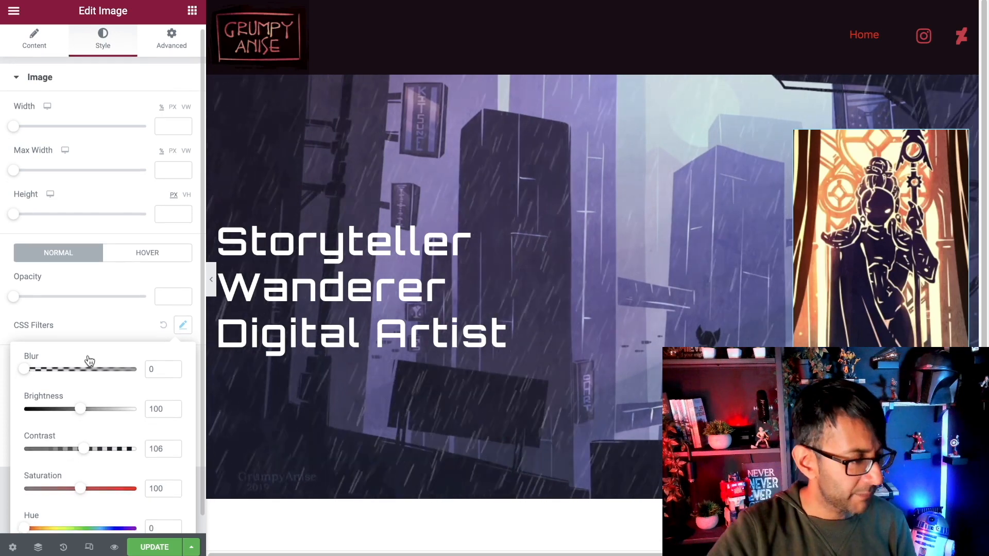
{"action": "left_click", "coordinate": [88, 333]}
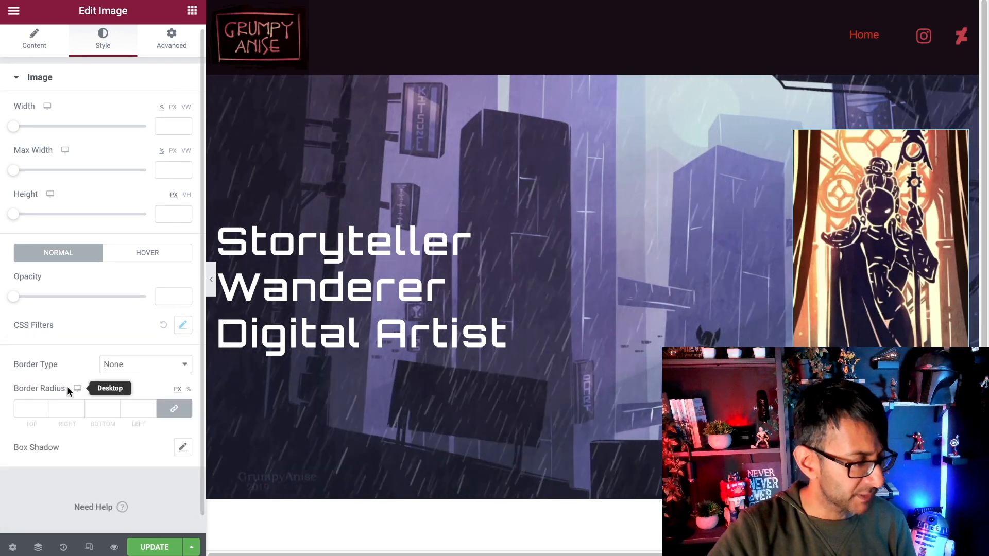
Step: Try a border radius of 2500 px on the artwork image, and settle on 25 px for all corners
{"action": "left_click", "coordinate": [29, 408]}
{"action": "type", "text": "25"}
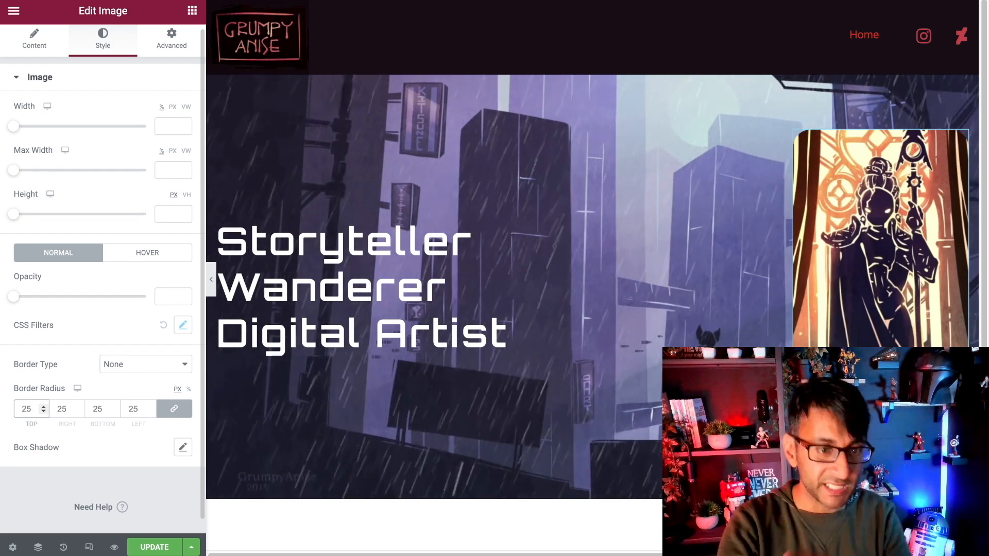
{"action": "type", "text": "00"}
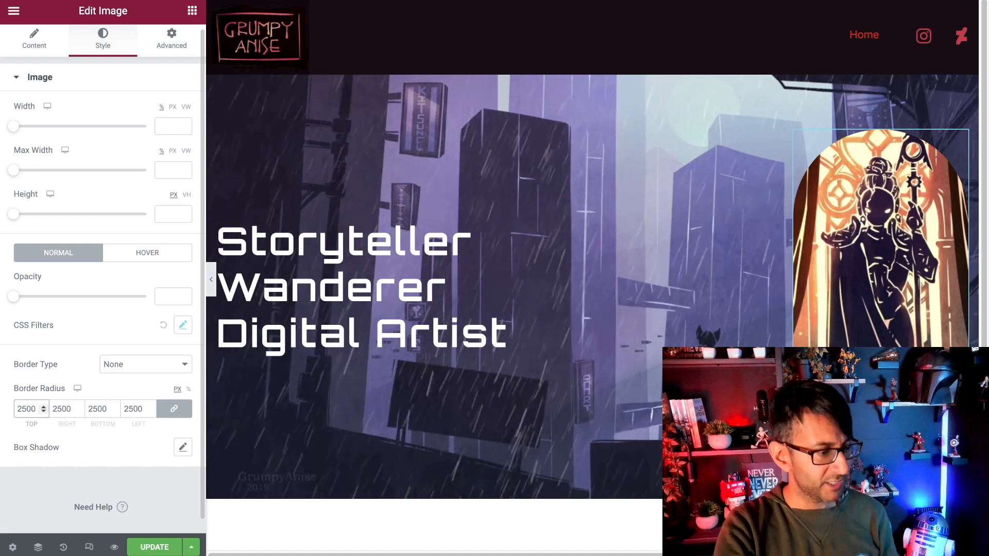
{"action": "key", "text": "BackSpace"}
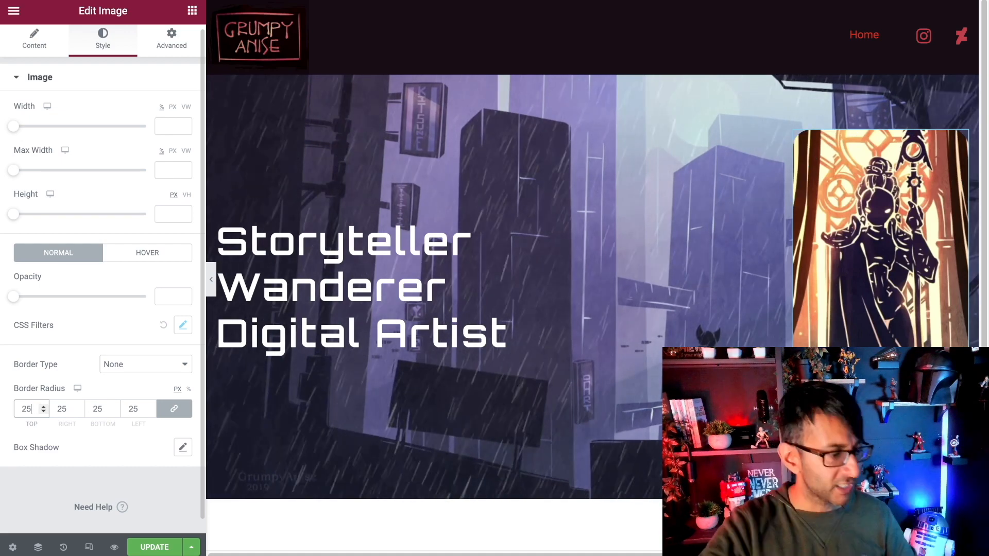
Step: Try the default box shadow on the artwork image, and reset it for comparison
{"action": "left_click", "coordinate": [181, 448]}
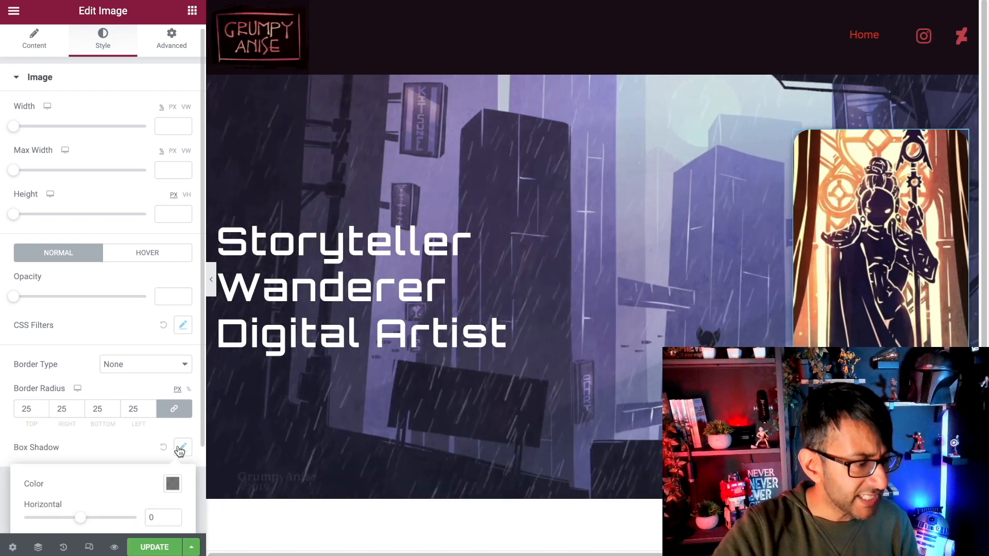
{"action": "scroll", "coordinate": [107, 433], "scroll_direction": "down", "scroll_amount": 2}
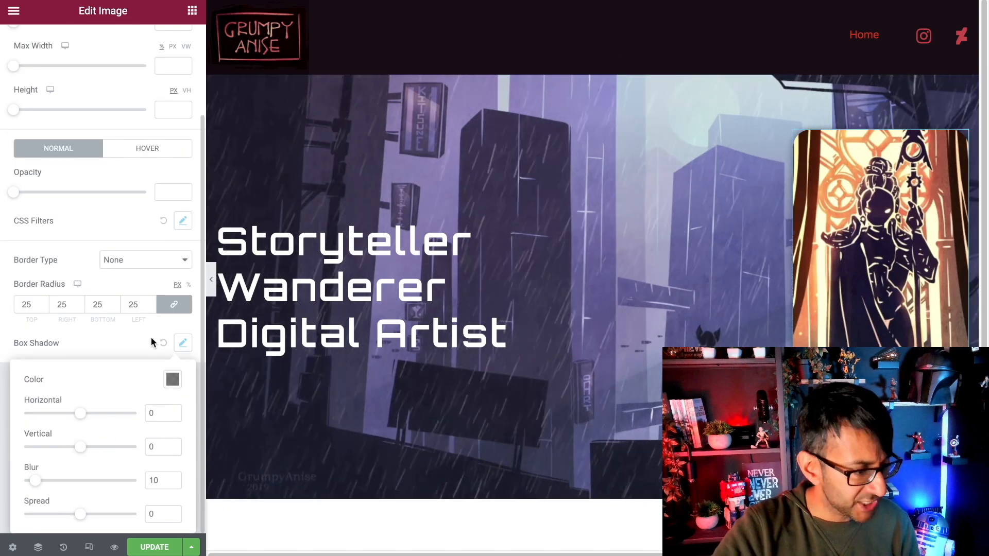
{"action": "left_click", "coordinate": [164, 342]}
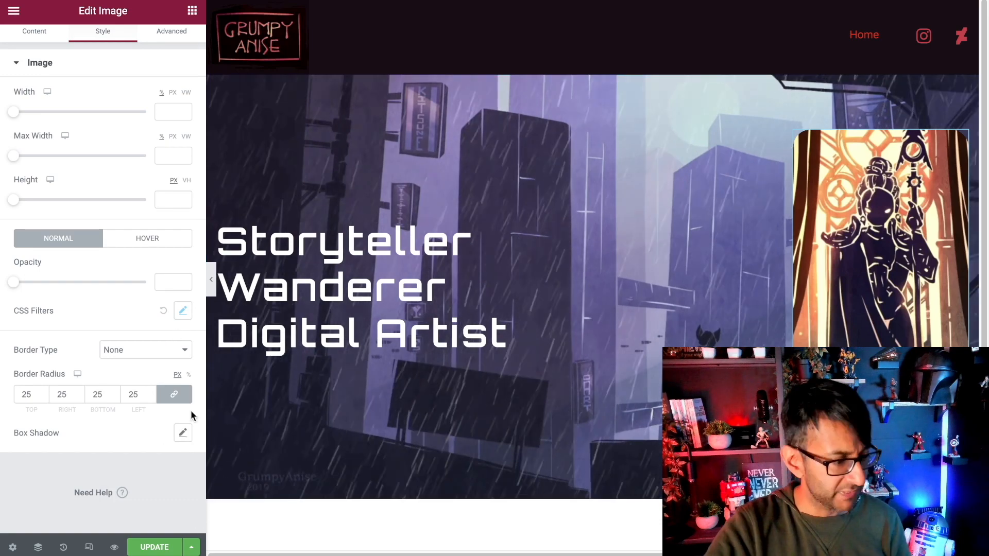
Step: Give the artwork image a box shadow with horizontal and vertical offsets of 1, and preview it with the editor panel hidden
{"action": "left_click", "coordinate": [183, 435]}
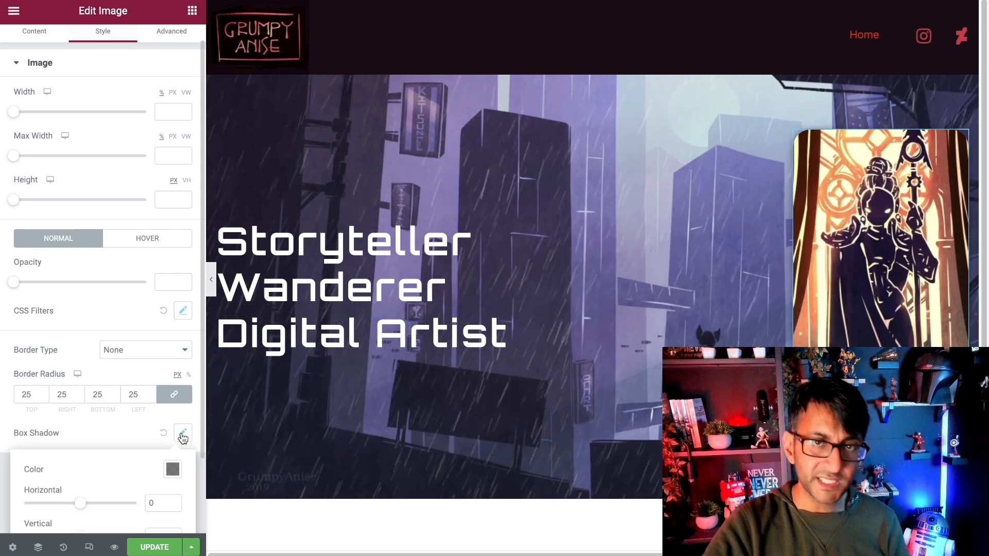
{"action": "scroll", "coordinate": [156, 378], "scroll_direction": "down", "scroll_amount": 2}
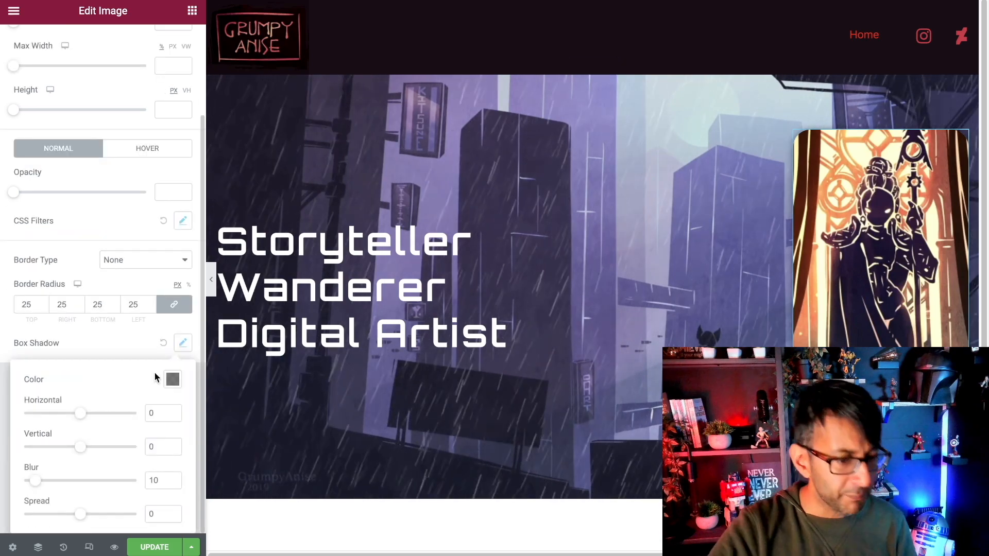
{"action": "left_click", "coordinate": [174, 445]}
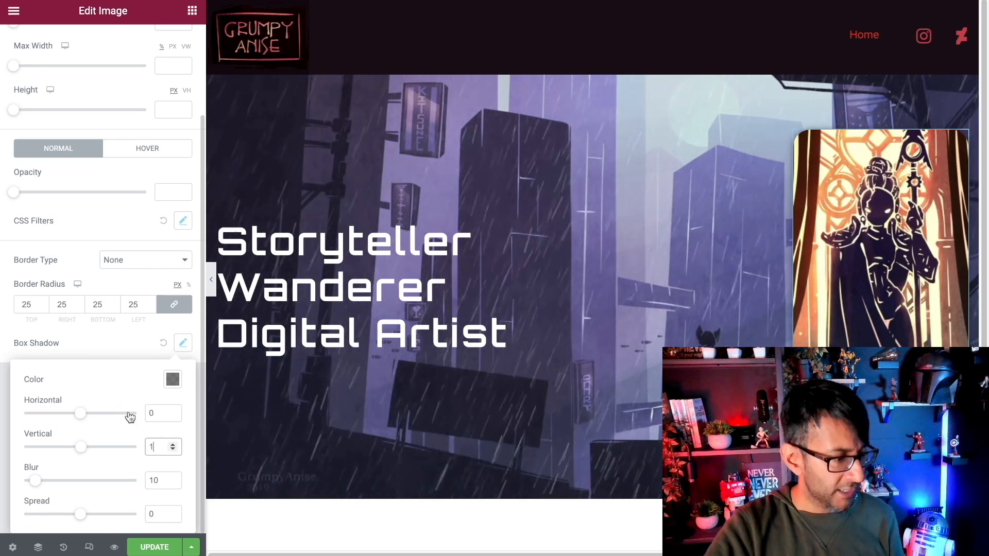
{"action": "left_click", "coordinate": [172, 411]}
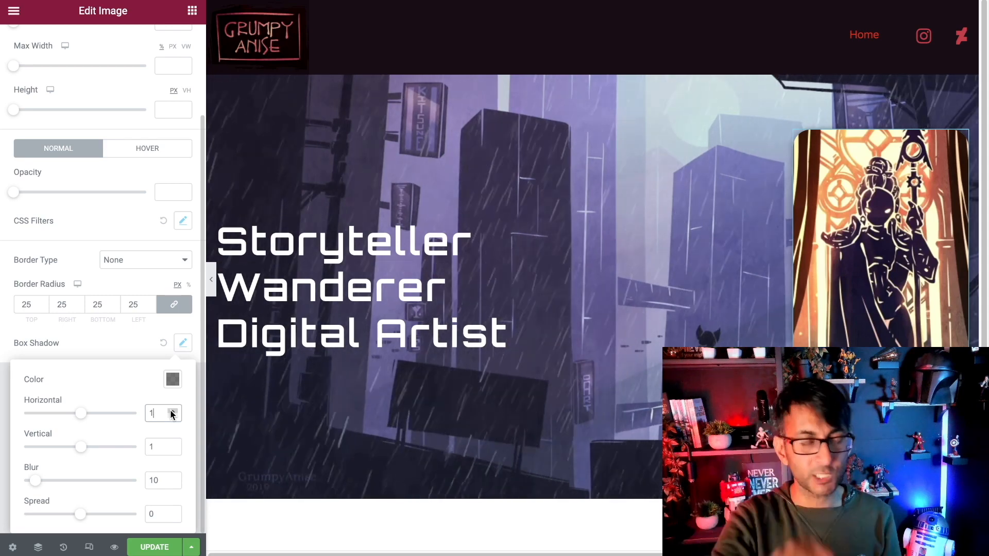
{"action": "left_click", "coordinate": [212, 280]}
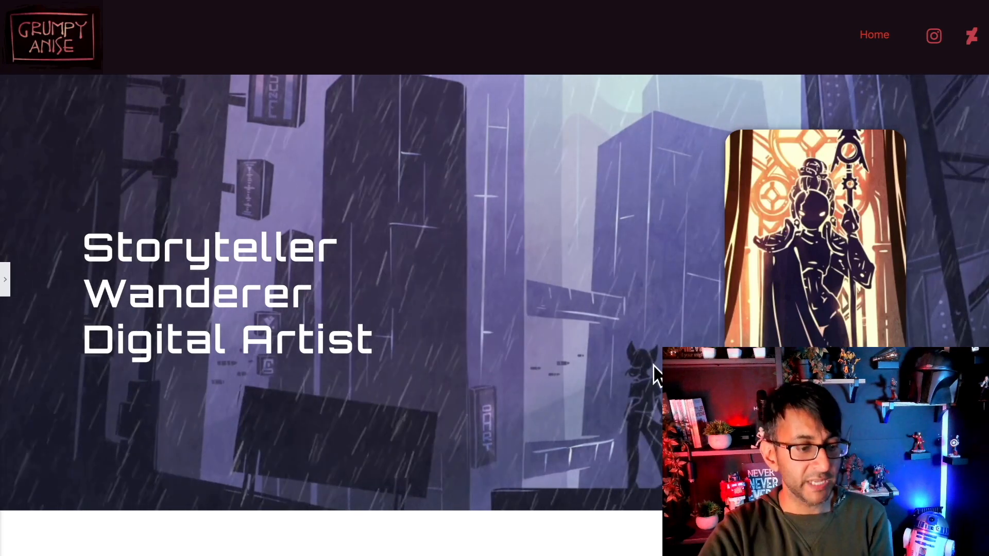
{"action": "left_click", "coordinate": [4, 282]}
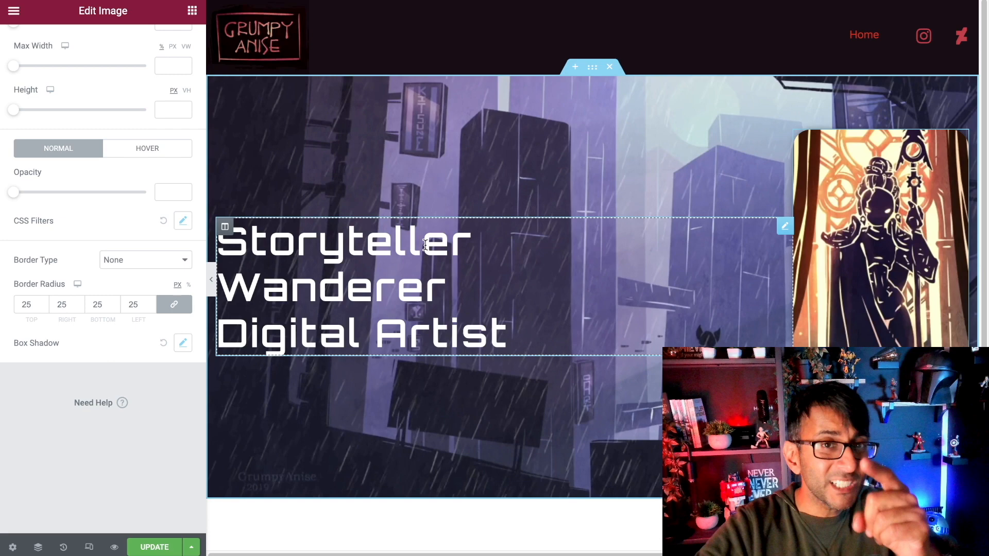
Step: Switch the responsive preview to mobile and set its width to 378
{"action": "left_click", "coordinate": [89, 548]}
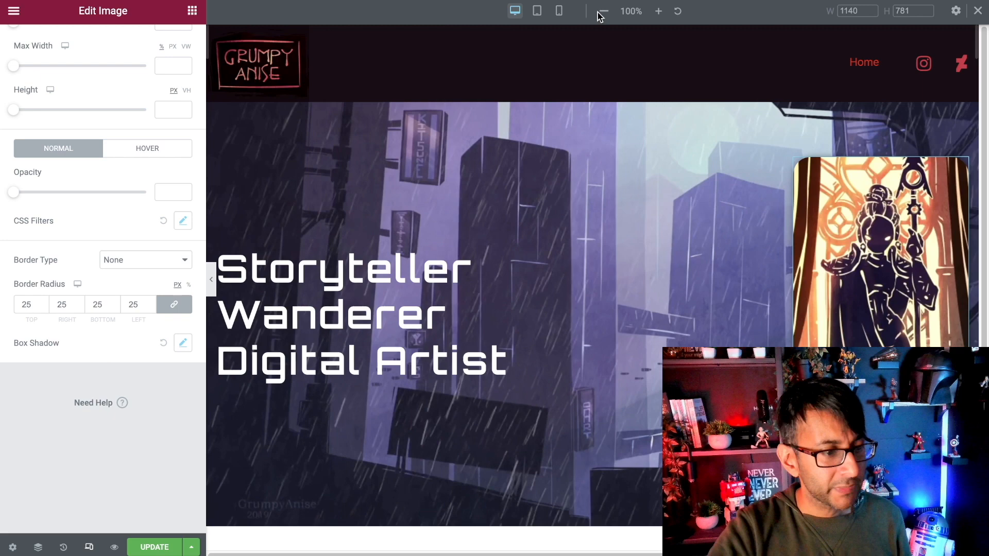
{"action": "left_click", "coordinate": [559, 11]}
{"action": "left_click_drag", "start_coordinate": [857, 11], "coordinate": [797, 11]}
{"action": "type", "text": "378"}
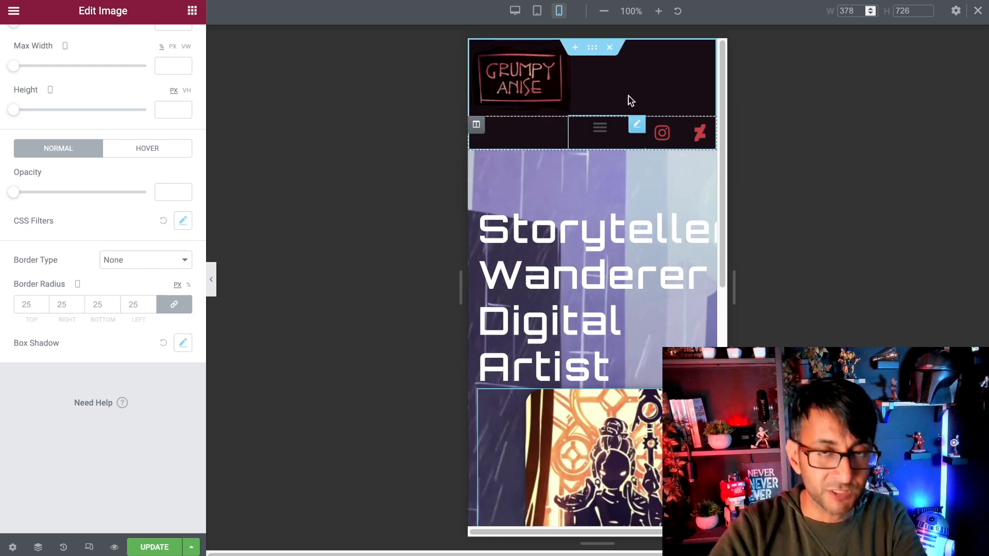
Step: Set the hero heading's mobile font size to 2.4 rem
{"action": "scroll", "coordinate": [672, 227], "scroll_direction": "down", "scroll_amount": 2}
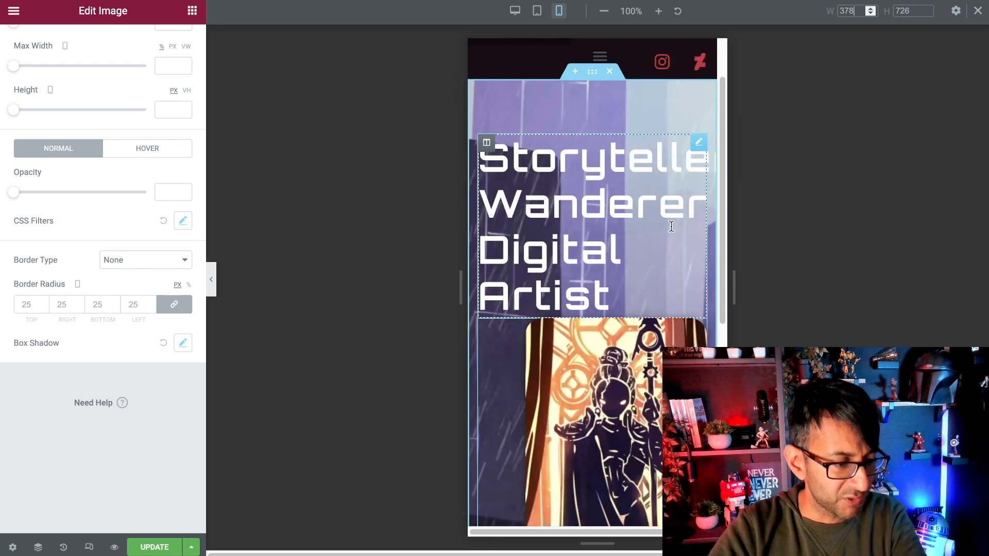
{"action": "scroll", "coordinate": [671, 226], "scroll_direction": "down", "scroll_amount": 1}
{"action": "left_click", "coordinate": [699, 88]}
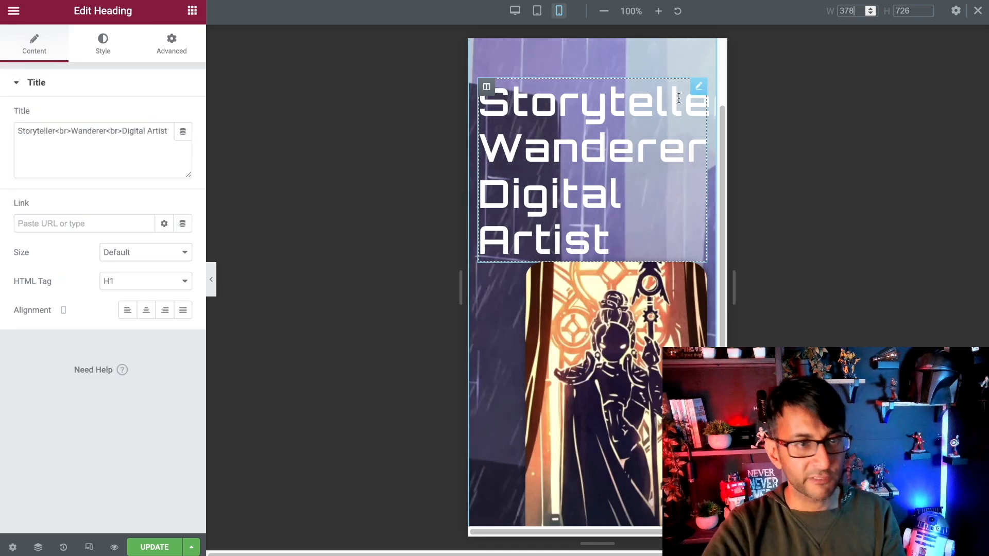
{"action": "left_click", "coordinate": [105, 47]}
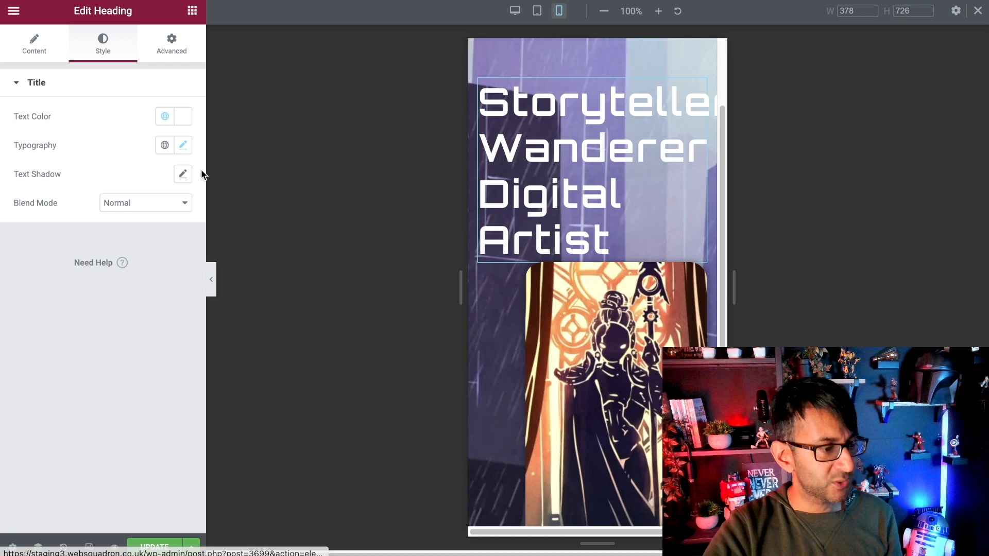
{"action": "left_click", "coordinate": [184, 146]}
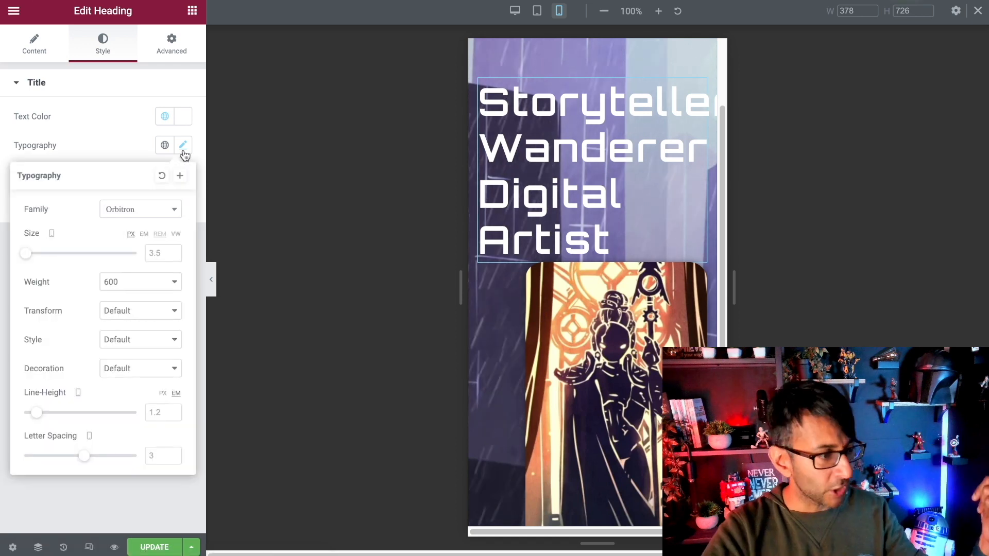
{"action": "left_click", "coordinate": [159, 233]}
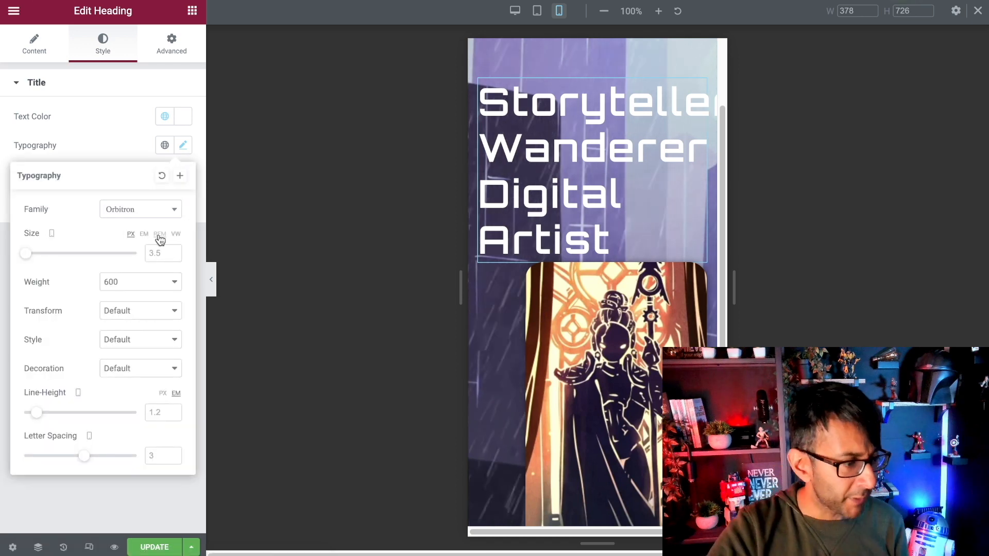
{"action": "left_click", "coordinate": [50, 254]}
{"action": "left_click_drag", "start_coordinate": [50, 254], "coordinate": [48, 254]}
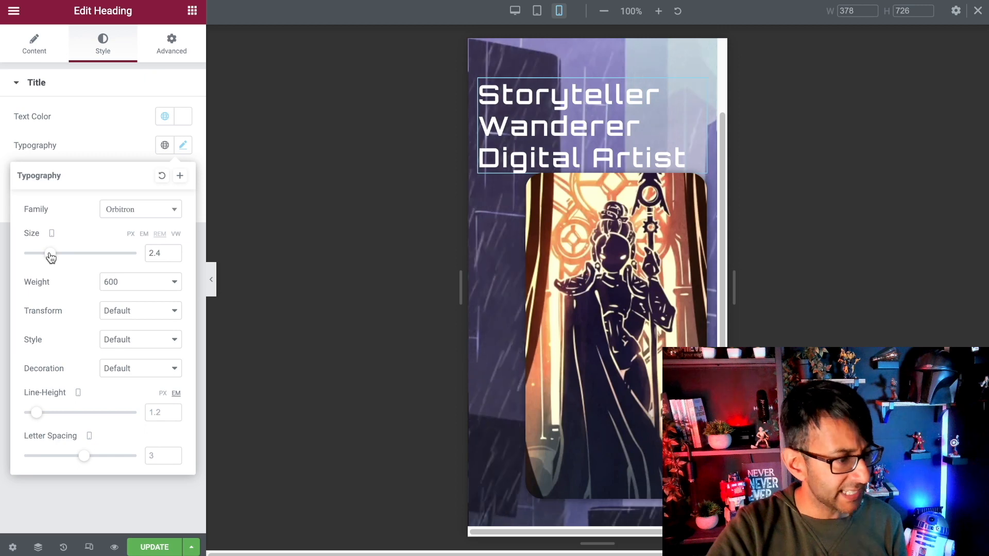
Step: Set the hero heading's mobile font size to 2 rem
{"action": "left_click", "coordinate": [170, 255]}
{"action": "left_click_drag", "start_coordinate": [162, 251], "coordinate": [127, 248]}
{"action": "type", "text": "2"}
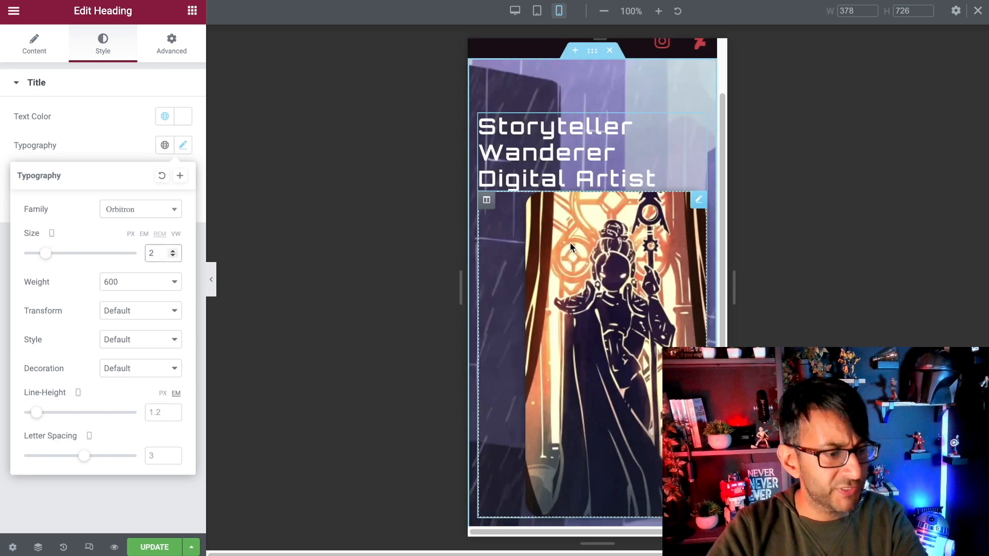
Step: Hide the column containing the artwork image on mobile, and preview the layout with the editor panel collapsed
{"action": "left_click", "coordinate": [699, 201]}
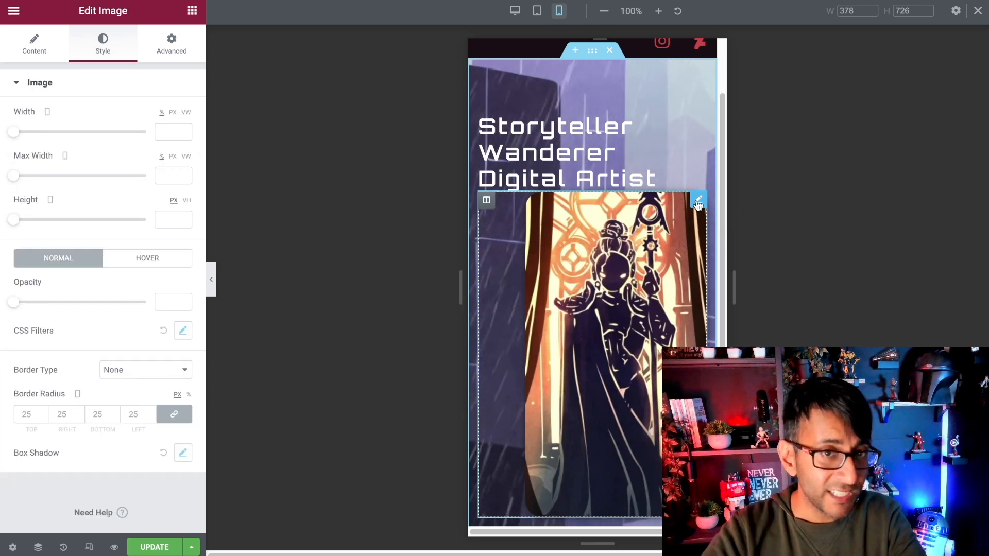
{"action": "left_click", "coordinate": [489, 204]}
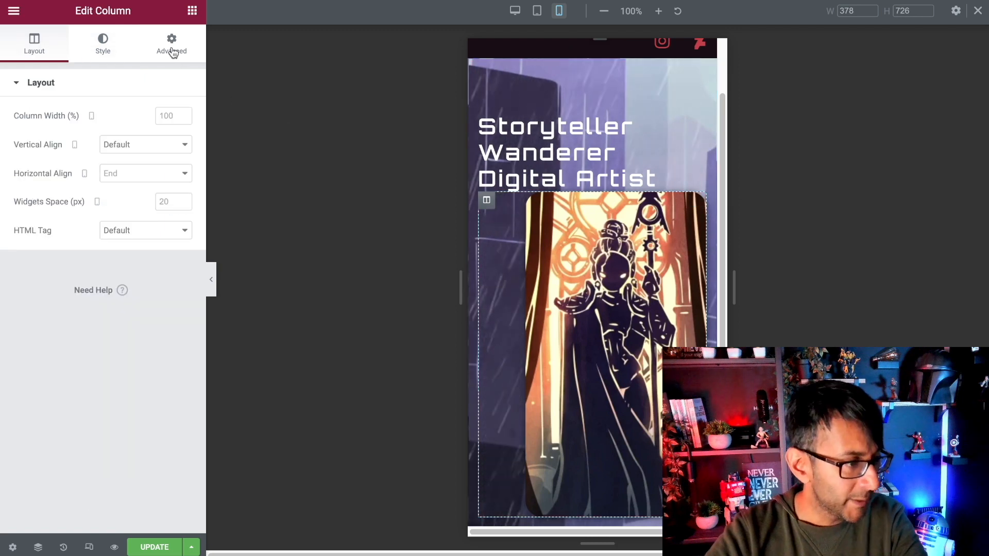
{"action": "left_click", "coordinate": [173, 53]}
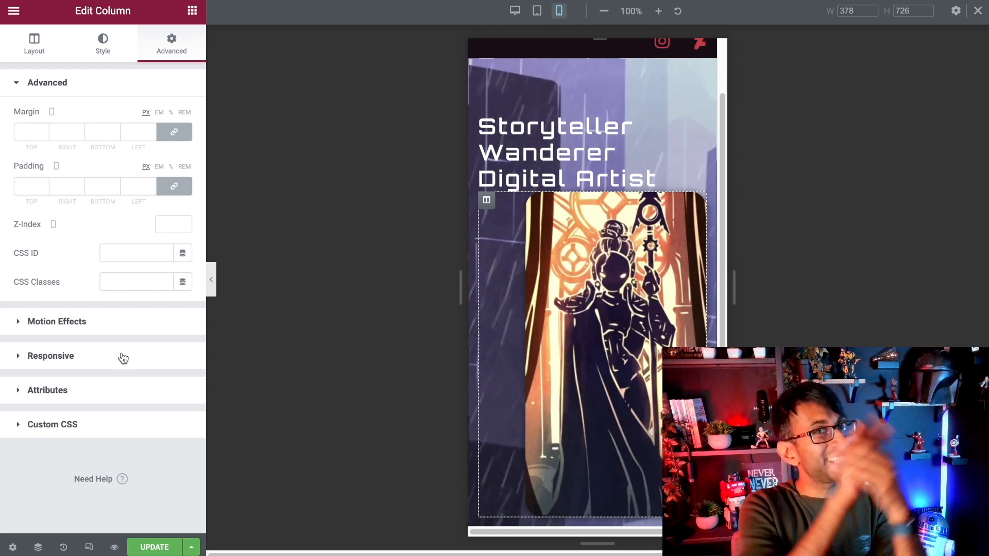
{"action": "left_click", "coordinate": [95, 360]}
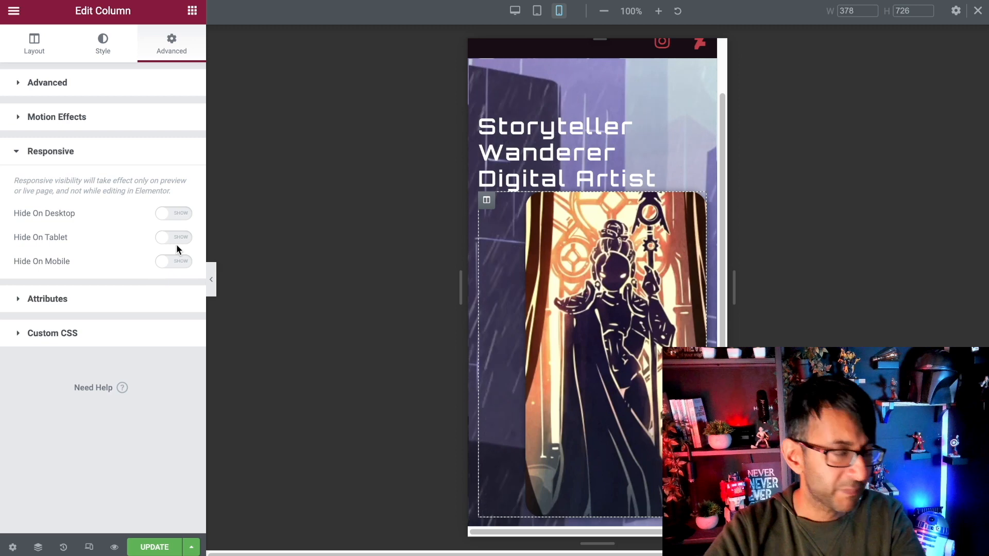
{"action": "left_click", "coordinate": [177, 264]}
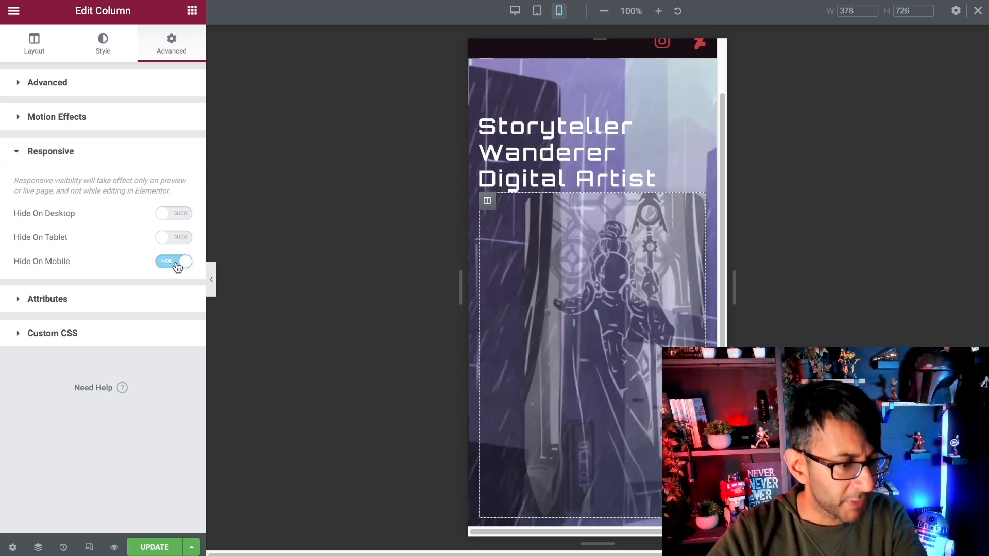
{"action": "left_click", "coordinate": [211, 279]}
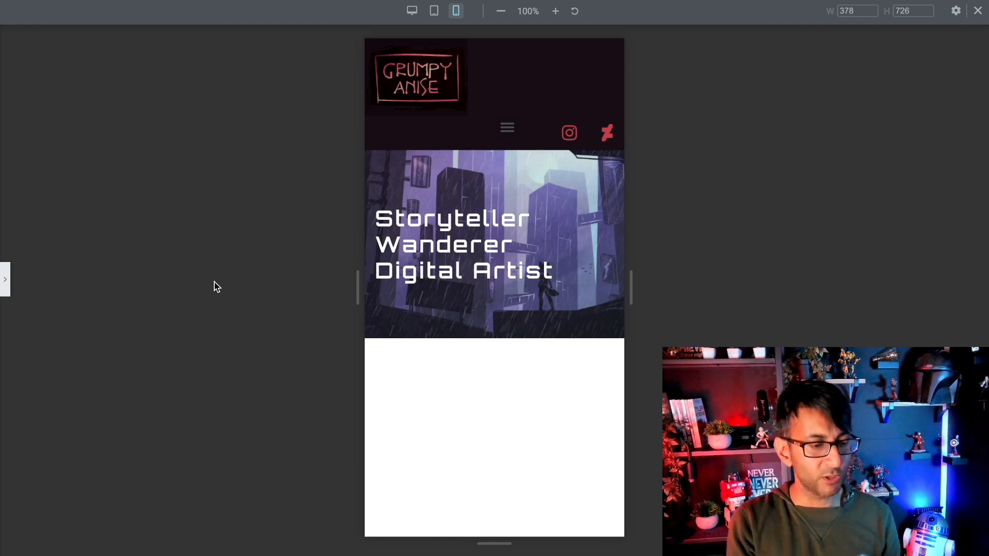
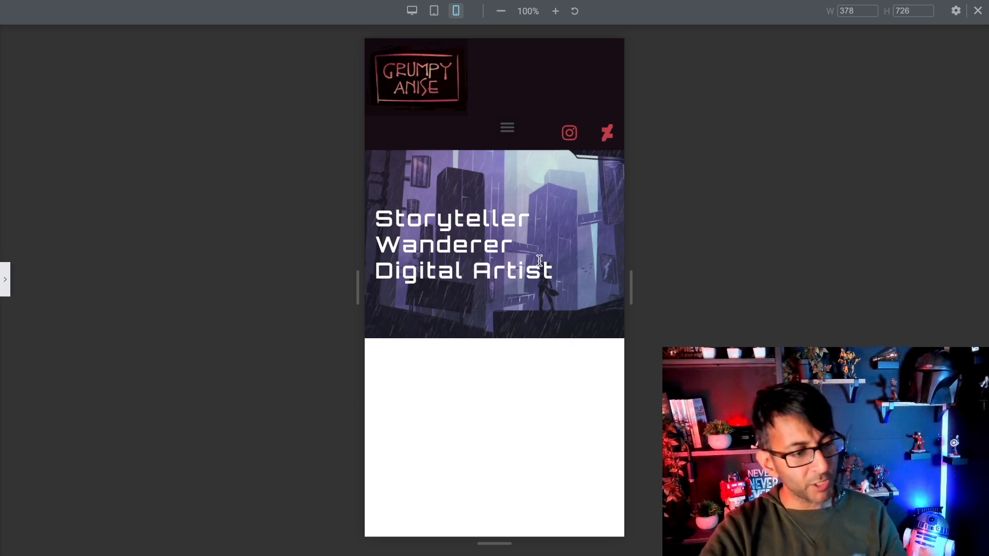
Step: Unlink the hero section's mobile padding and set it to 0 top and bottom, 15 px left and right
{"action": "left_click", "coordinate": [5, 280]}
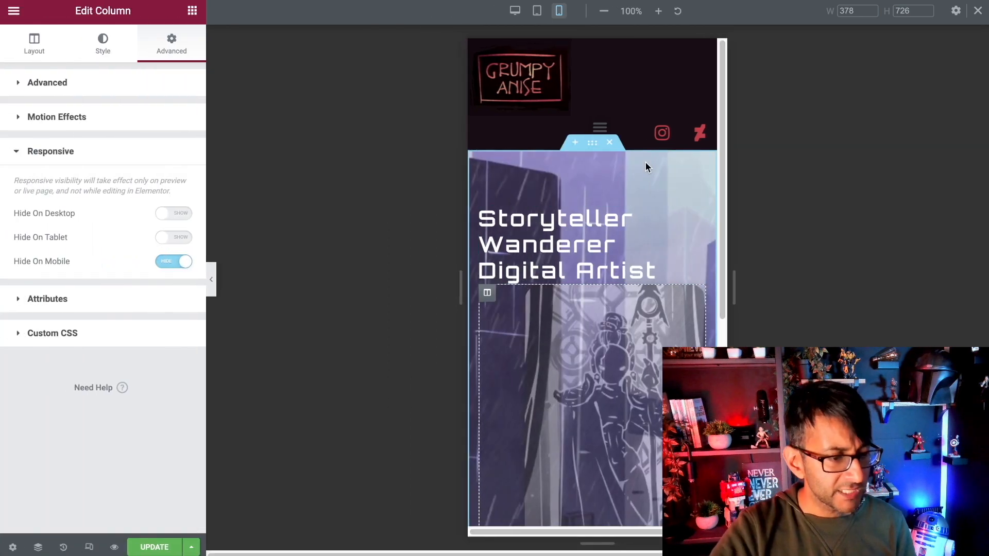
{"action": "left_click", "coordinate": [593, 143]}
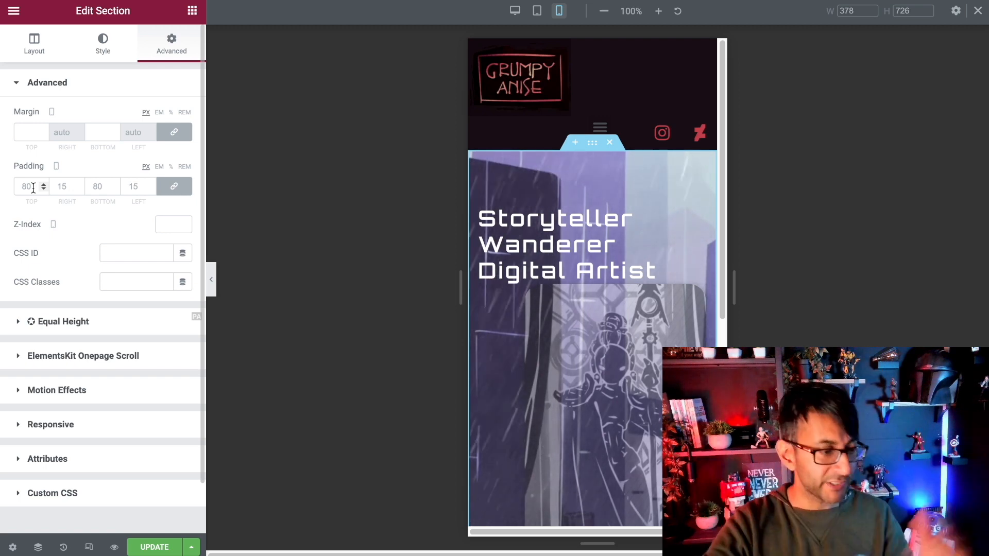
{"action": "left_click", "coordinate": [174, 187]}
{"action": "left_click", "coordinate": [51, 190]}
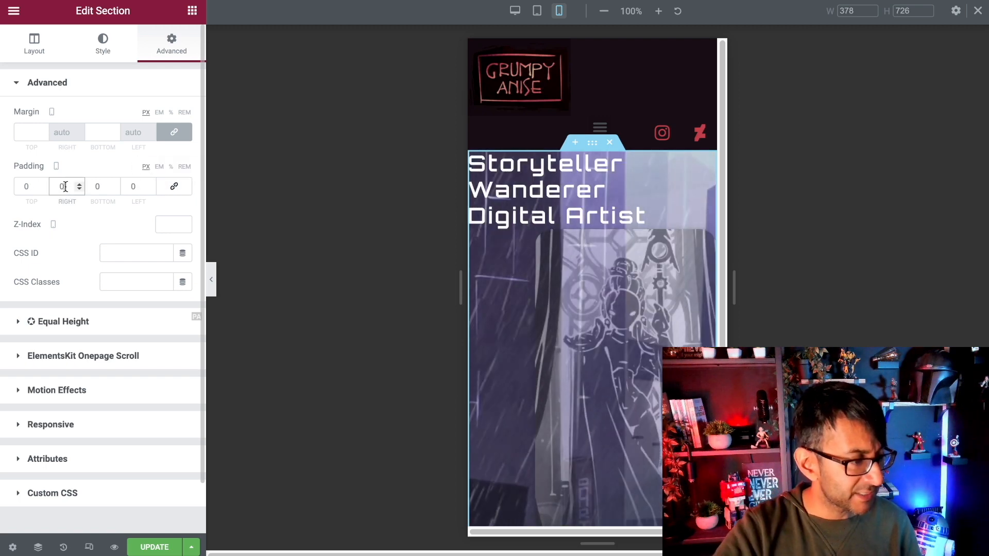
{"action": "type", "text": "15"}
{"action": "key", "text": "Tab"}
{"action": "key", "text": "Tab"}
{"action": "type", "text": "15"}
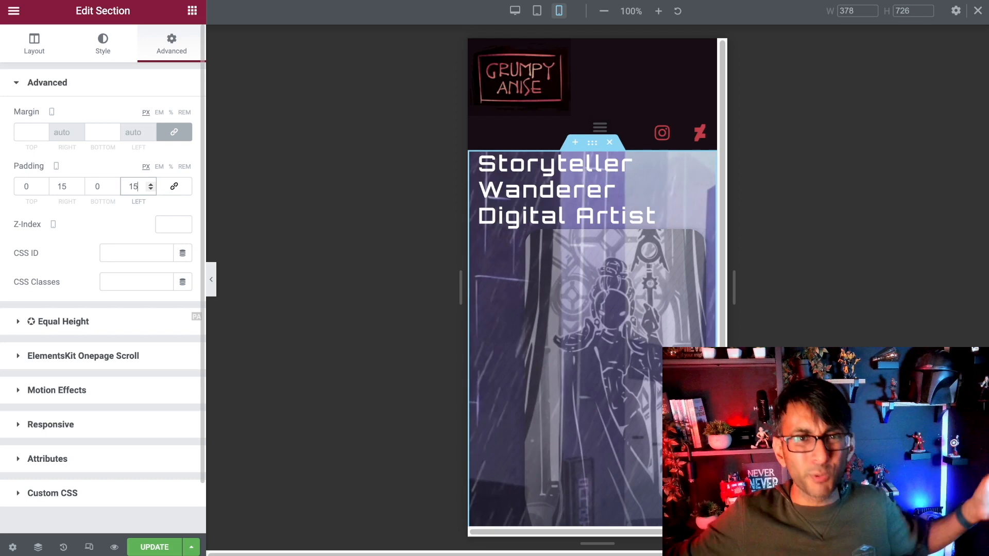
Step: Set the hero section's mobile padding to 40 px top and 100 px bottom, and preview it without the editor panel
{"action": "left_click_drag", "start_coordinate": [31, 187], "coordinate": [18, 185]}
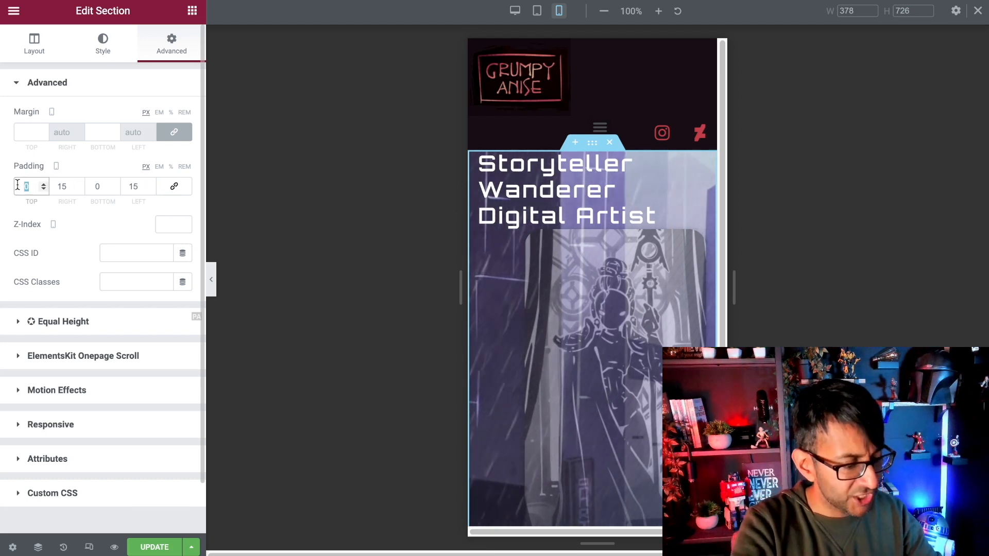
{"action": "type", "text": "40"}
{"action": "key", "text": "Tab"}
{"action": "key", "text": "Tab"}
{"action": "type", "text": "100"}
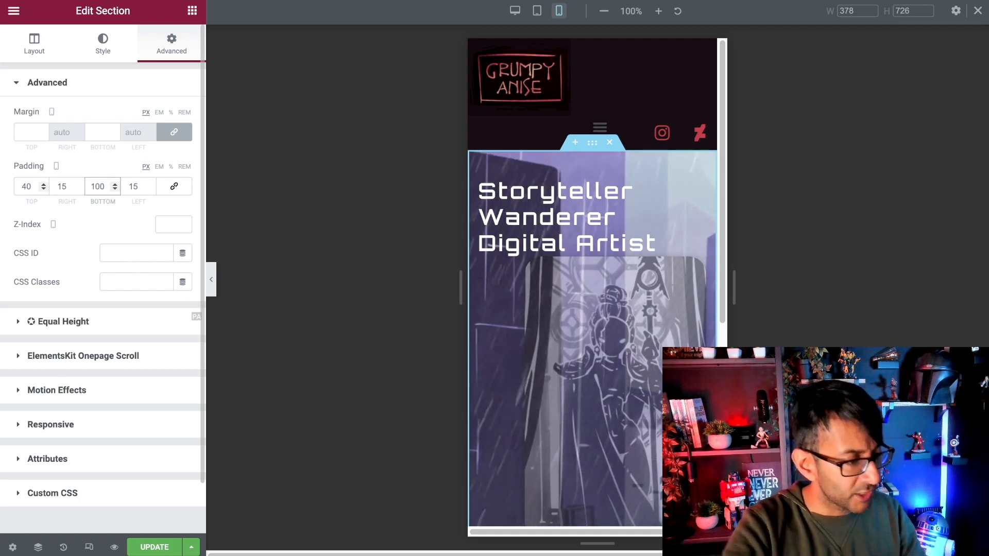
{"action": "left_click", "coordinate": [211, 279]}
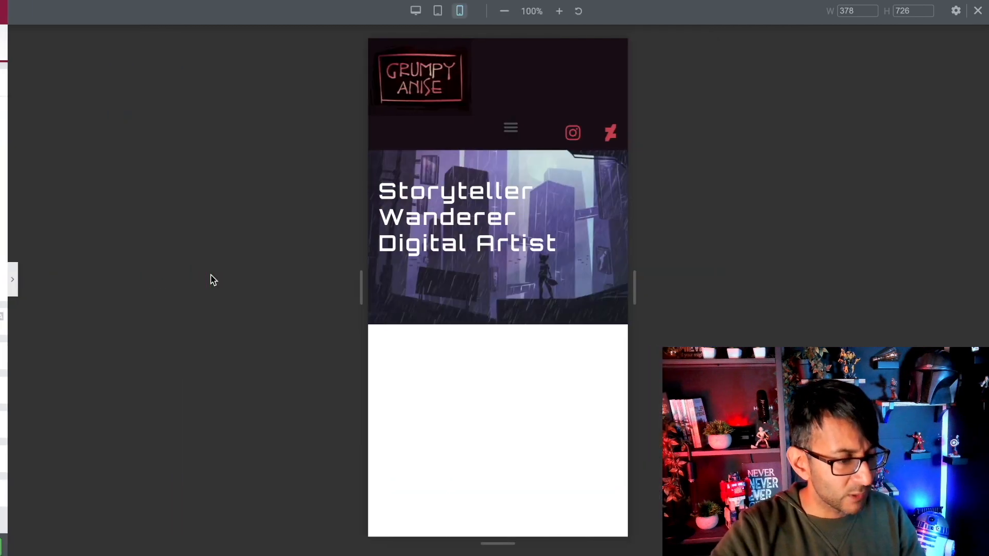
Step: Set the hero section's mobile bottom padding to 130 px and preview the result without the editor panel
{"action": "left_click", "coordinate": [7, 279]}
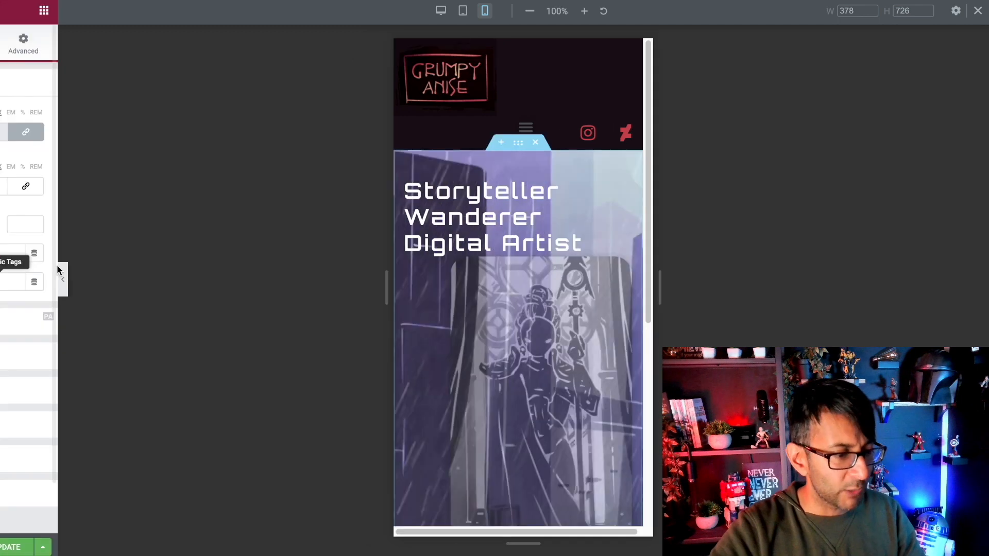
{"action": "left_click", "coordinate": [97, 186]}
{"action": "key", "text": "Down"}
{"action": "left_click_drag", "start_coordinate": [93, 186], "coordinate": [107, 186]}
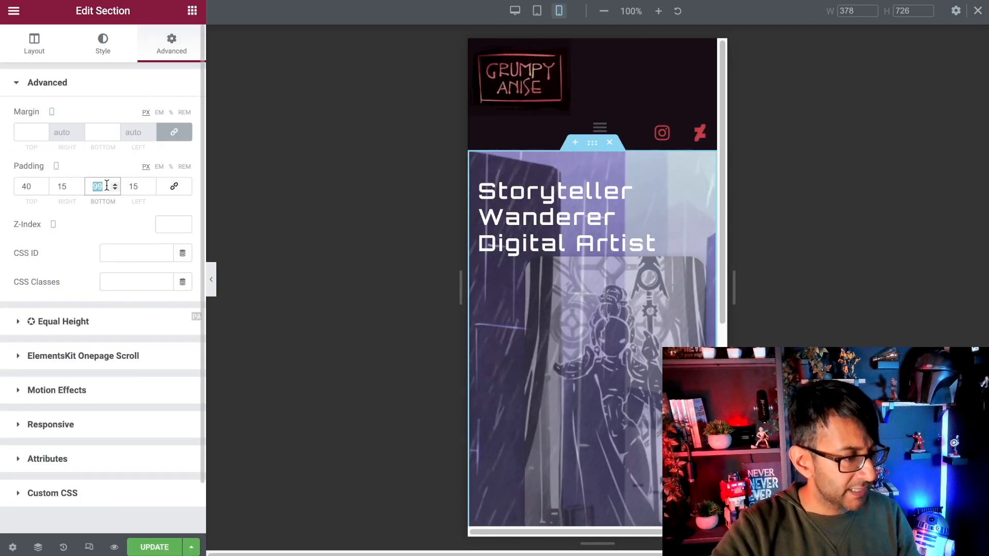
{"action": "type", "text": "130"}
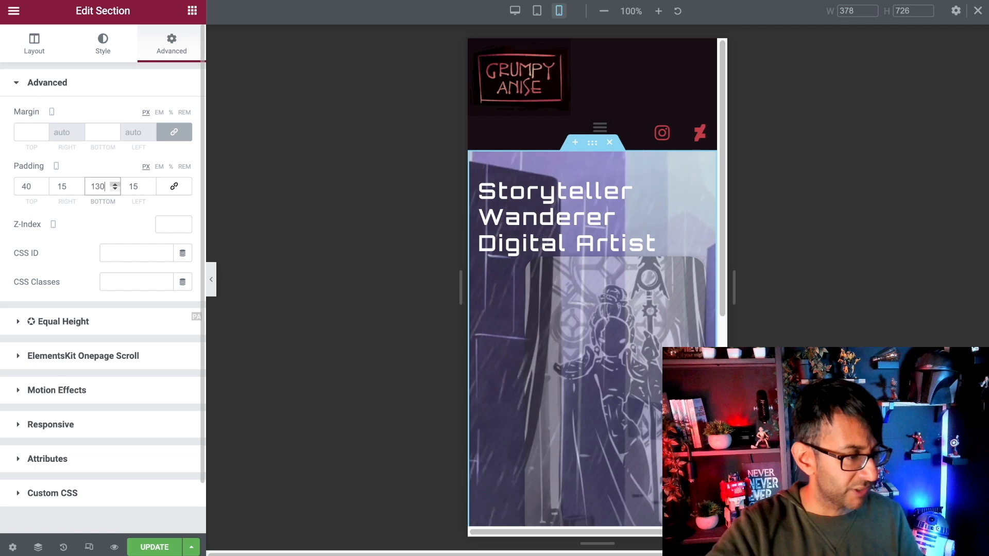
{"action": "left_click", "coordinate": [215, 290]}
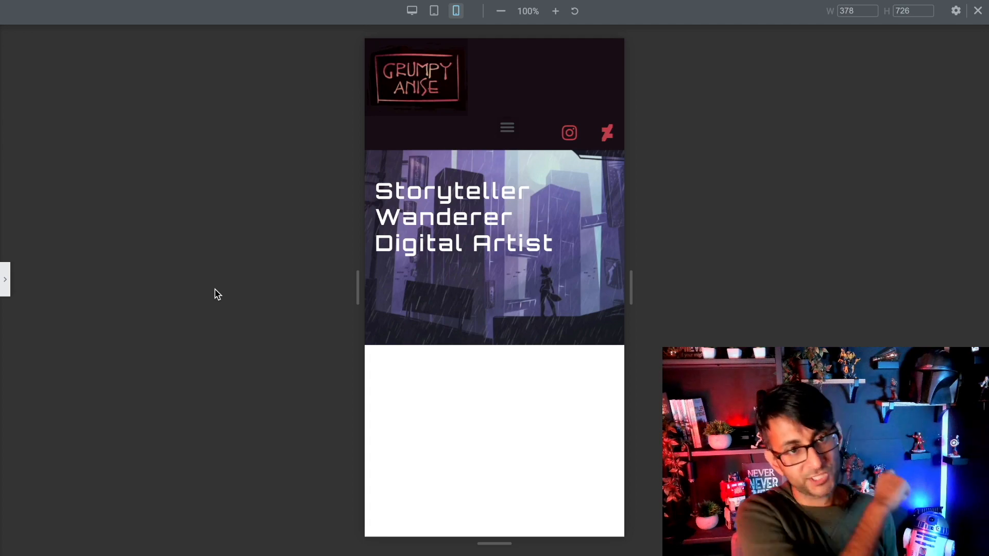
Step: Switch the responsive preview back to desktop, restore the editor panel and look over the hero section
{"action": "left_click", "coordinate": [410, 13]}
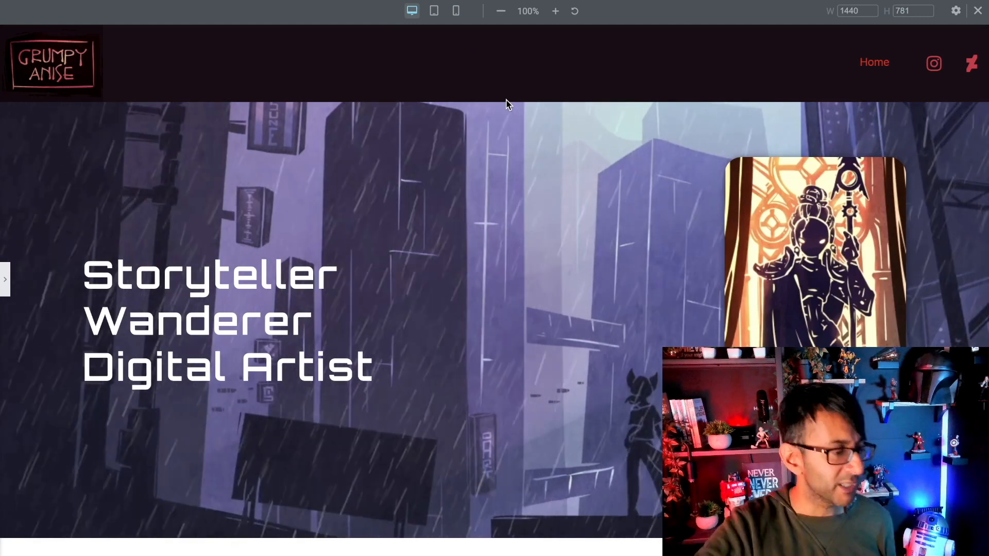
{"action": "left_click", "coordinate": [6, 282]}
{"action": "scroll", "coordinate": [515, 258], "scroll_direction": "down", "scroll_amount": 4}
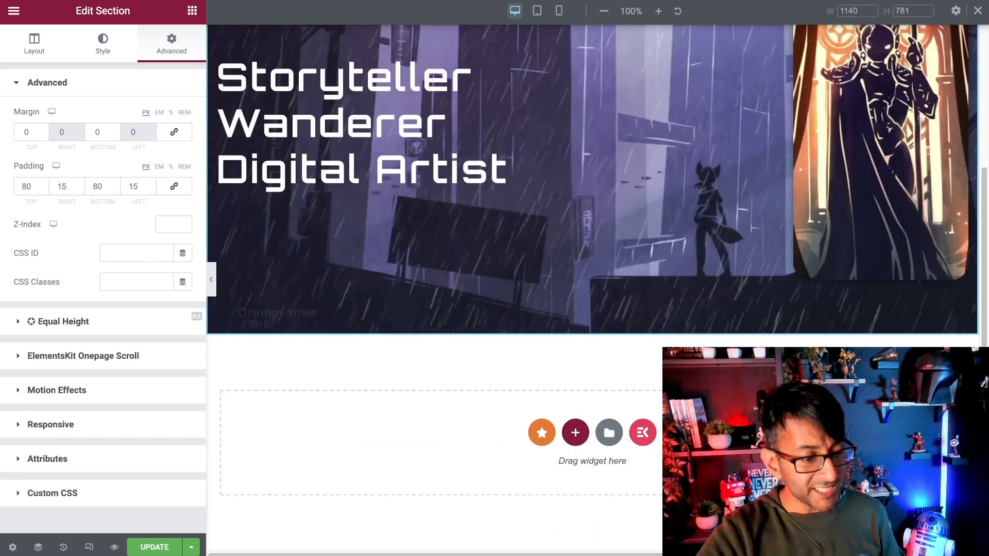
{"action": "scroll", "coordinate": [594, 95], "scroll_direction": "up", "scroll_amount": 4}
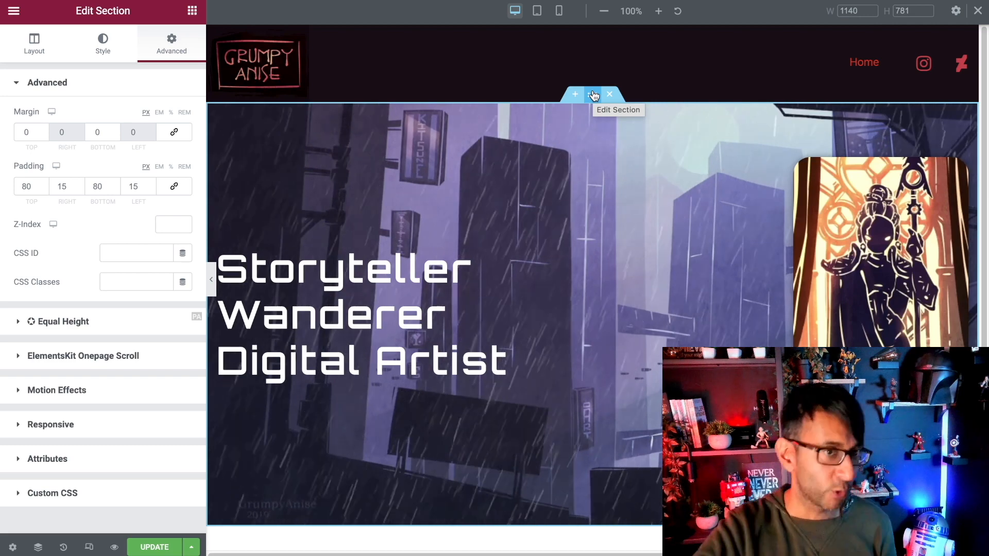
Step: Add a new section with two equal columns below the hero section
{"action": "scroll", "coordinate": [585, 167], "scroll_direction": "down", "scroll_amount": 1}
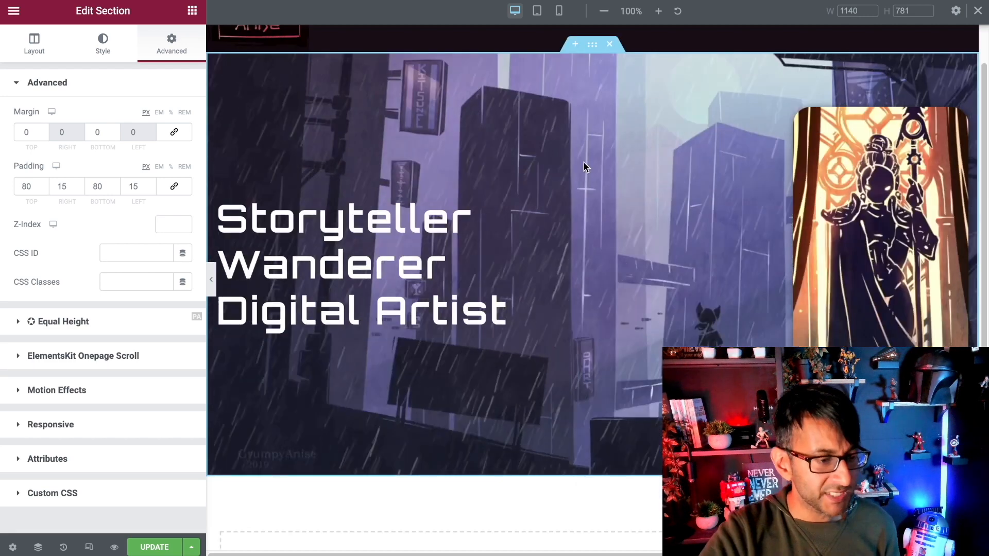
{"action": "scroll", "coordinate": [625, 250], "scroll_direction": "down", "scroll_amount": 3}
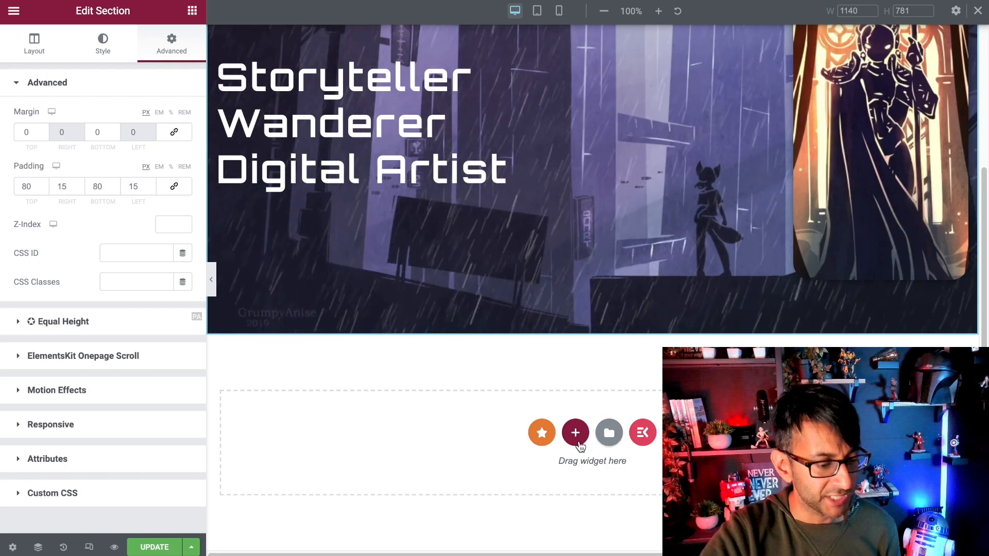
{"action": "left_click", "coordinate": [578, 441]}
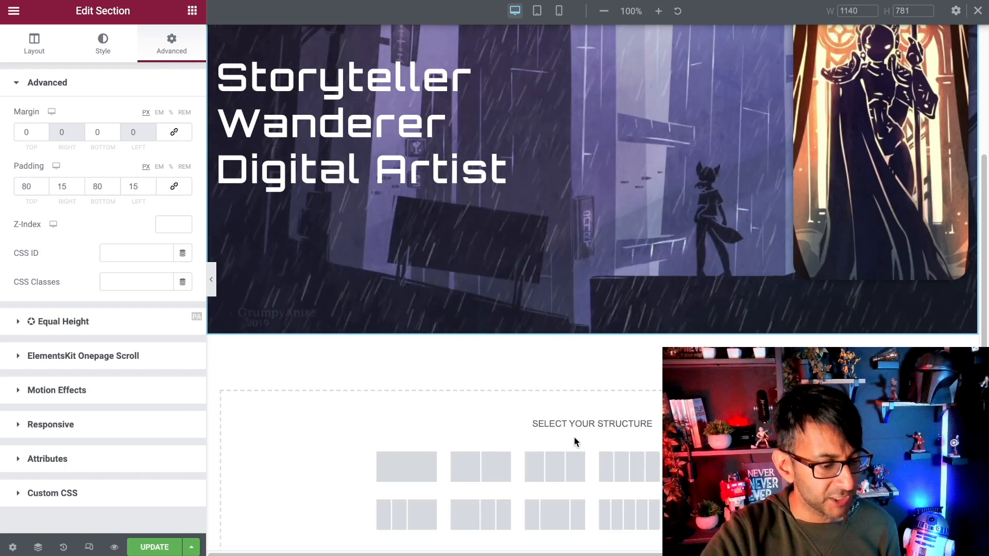
{"action": "left_click", "coordinate": [497, 473]}
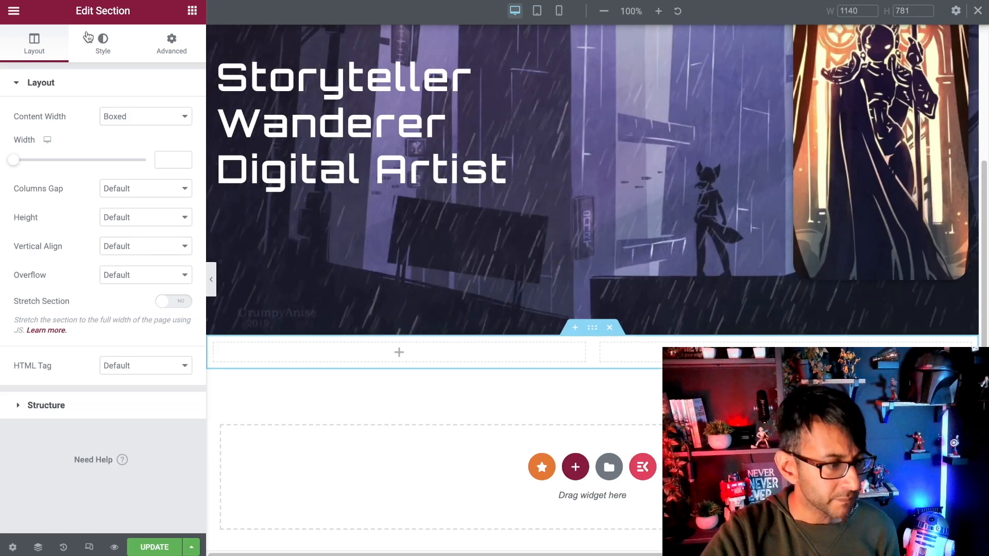
Step: Keep the new section's content width boxed and set its width to 1200
{"action": "left_click", "coordinate": [122, 118]}
{"action": "left_click", "coordinate": [124, 131]}
{"action": "left_click", "coordinate": [161, 162]}
{"action": "type", "text": "1200"}
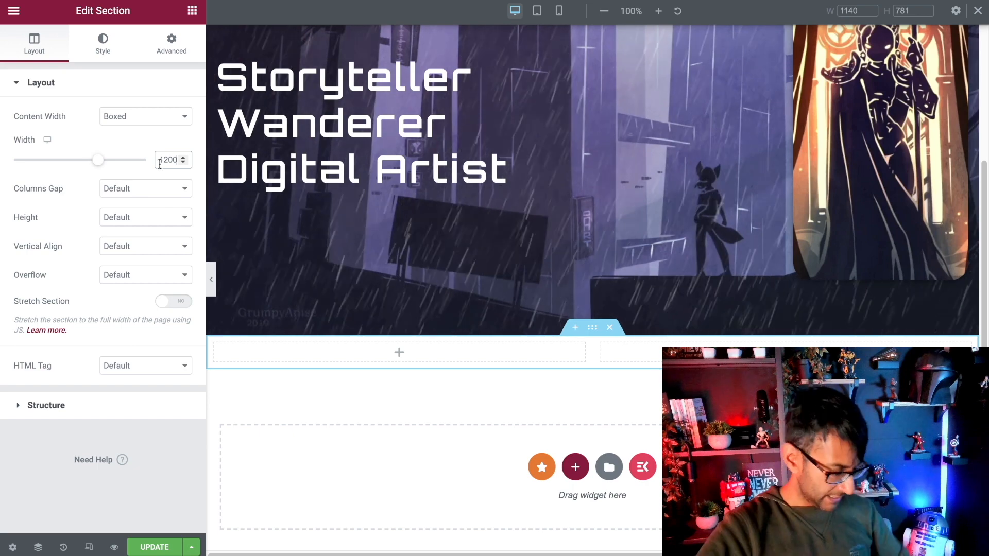
Step: Set the new section's columns gap to No Gap and its height to Min Height with a value of 0 px
{"action": "left_click", "coordinate": [147, 189]}
{"action": "left_click", "coordinate": [147, 212]}
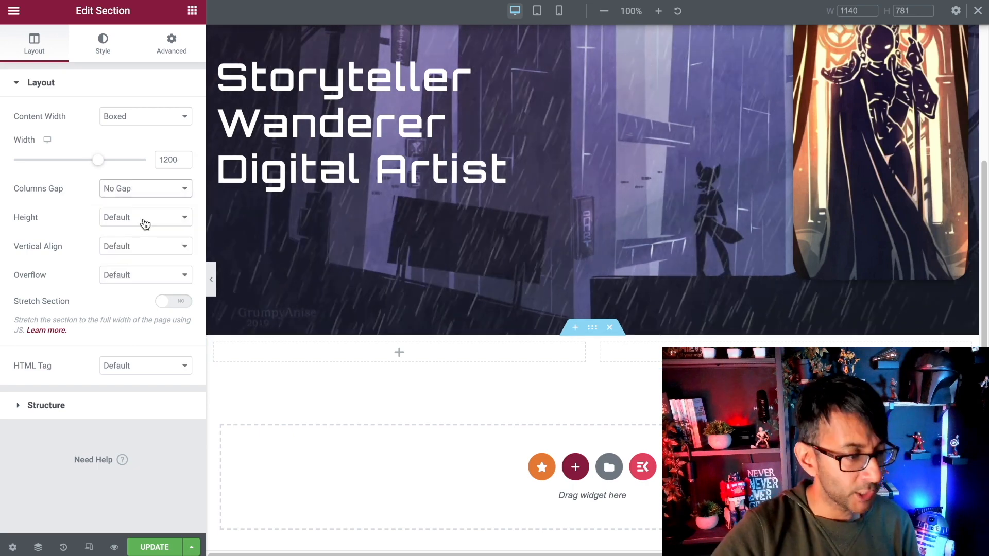
{"action": "left_click", "coordinate": [144, 224]}
{"action": "left_click", "coordinate": [139, 248]}
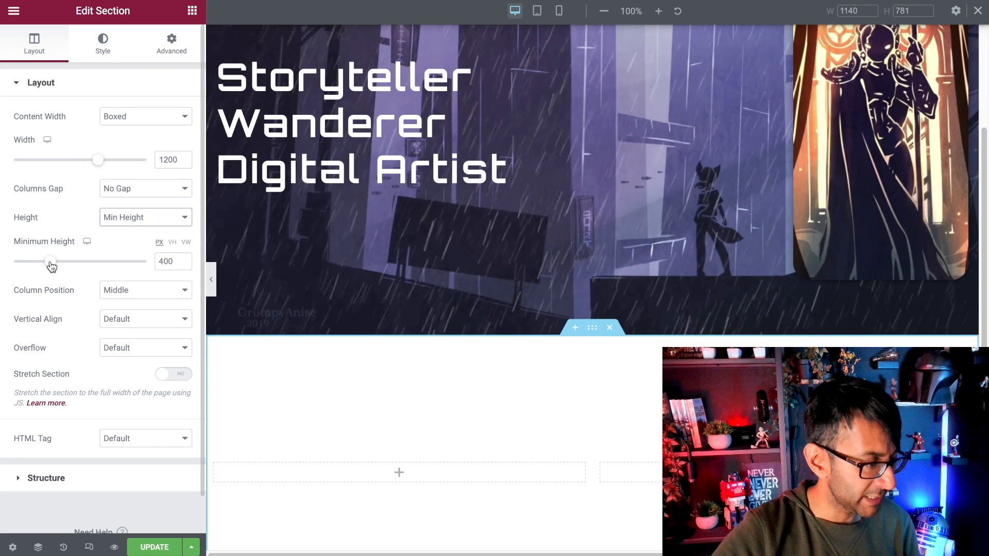
{"action": "left_click_drag", "start_coordinate": [50, 264], "coordinate": [13, 262]}
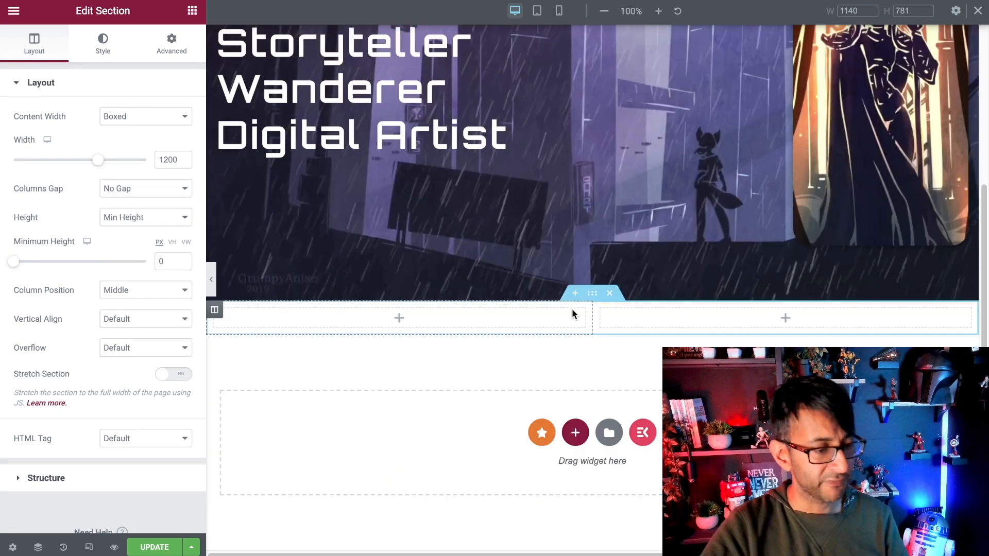
Step: Try a top margin of 100 px on the new two-column section, and clear it again
{"action": "left_click", "coordinate": [173, 43]}
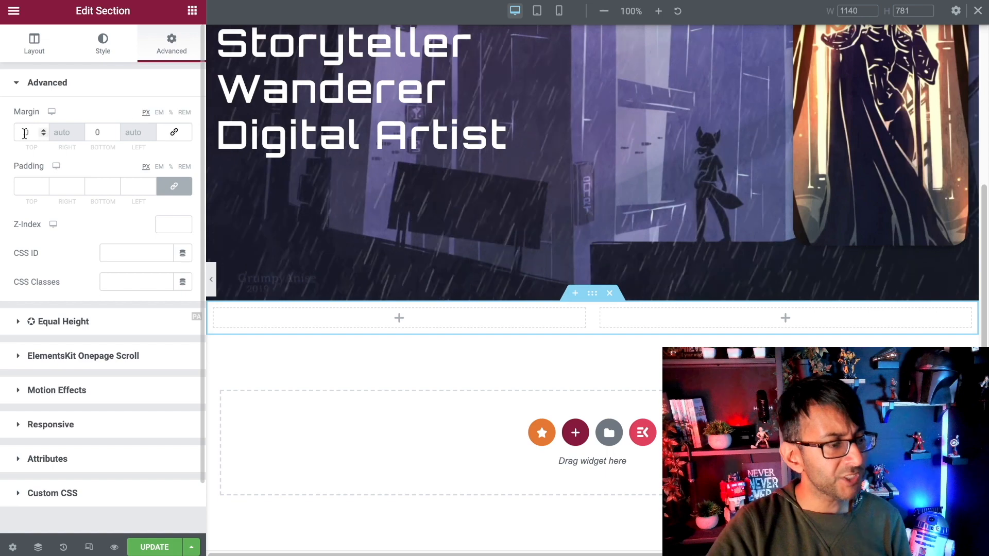
{"action": "double_click", "coordinate": [24, 133]}
{"action": "type", "text": "100"}
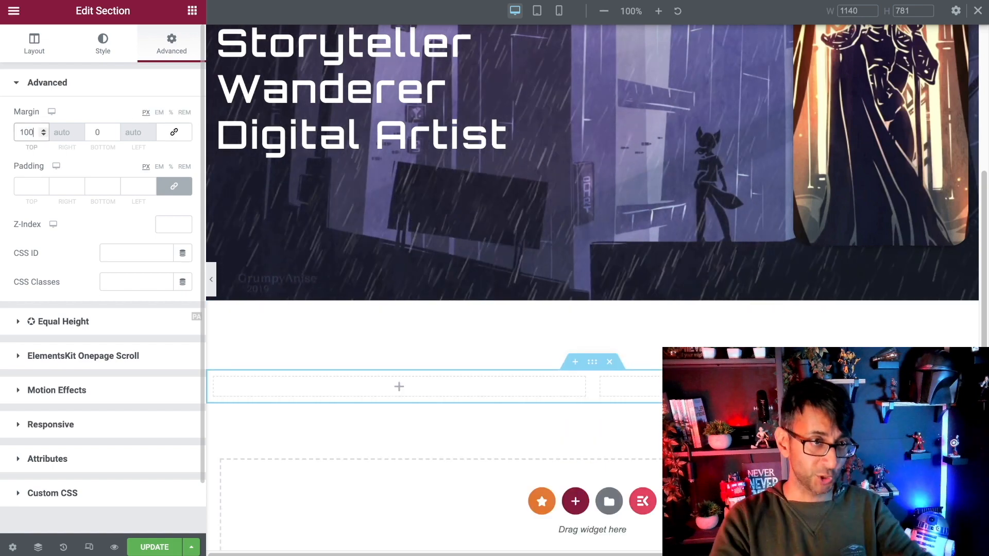
{"action": "key", "text": "BackSpace"}
{"action": "key", "text": "BackSpace"}
{"action": "key", "text": "BackSpace"}
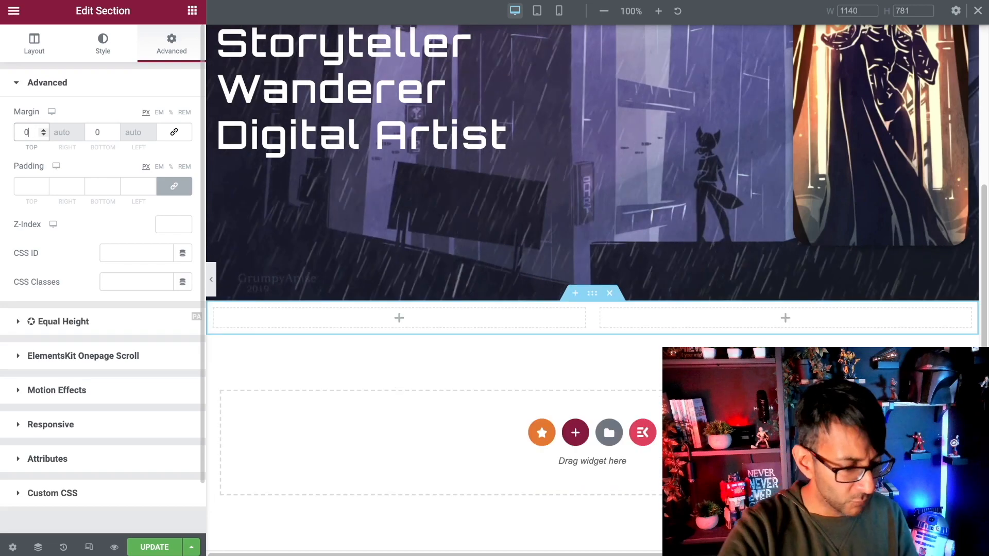
Step: Unlink the new section's padding values and set the top padding to 100 px
{"action": "left_click", "coordinate": [174, 186]}
{"action": "double_click", "coordinate": [30, 184]}
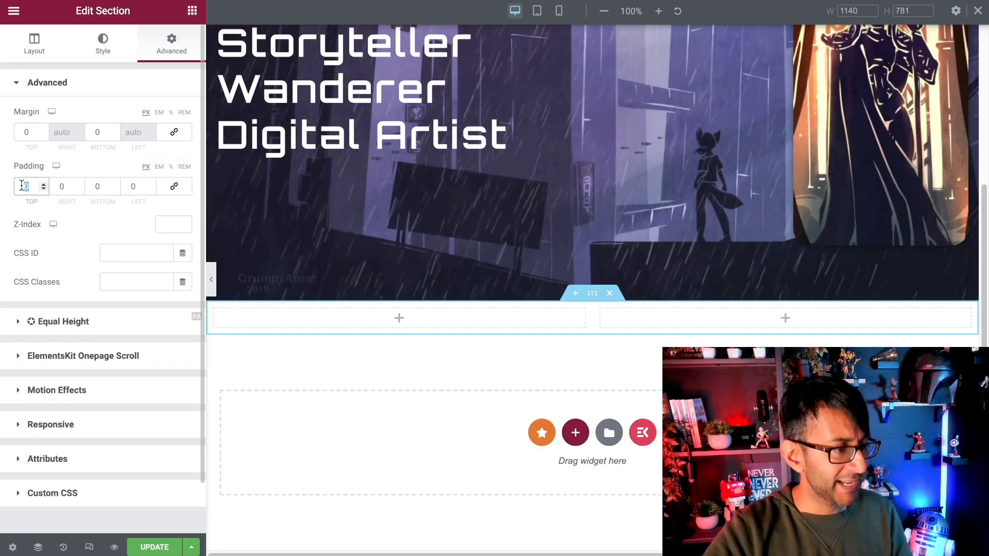
{"action": "type", "text": "100"}
{"action": "double_click", "coordinate": [97, 186]}
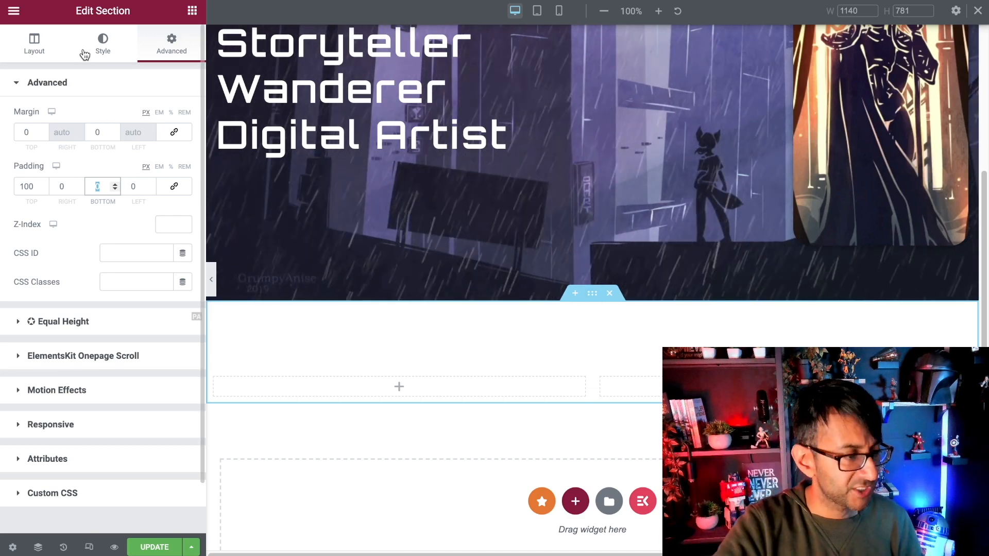
Step: Give the new two-column section a classic background in the global color New Item #12 (#190E14)
{"action": "left_click", "coordinate": [103, 44]}
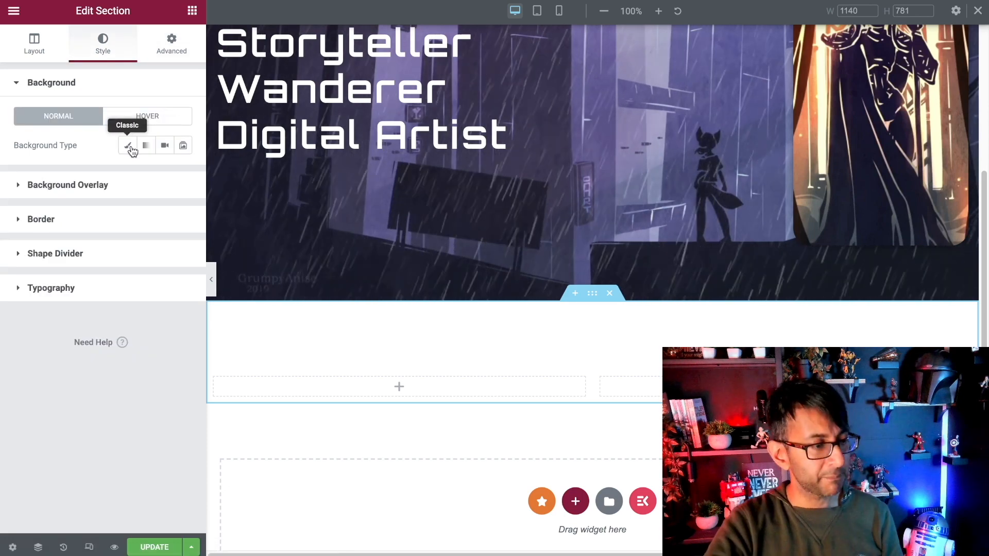
{"action": "left_click", "coordinate": [129, 146]}
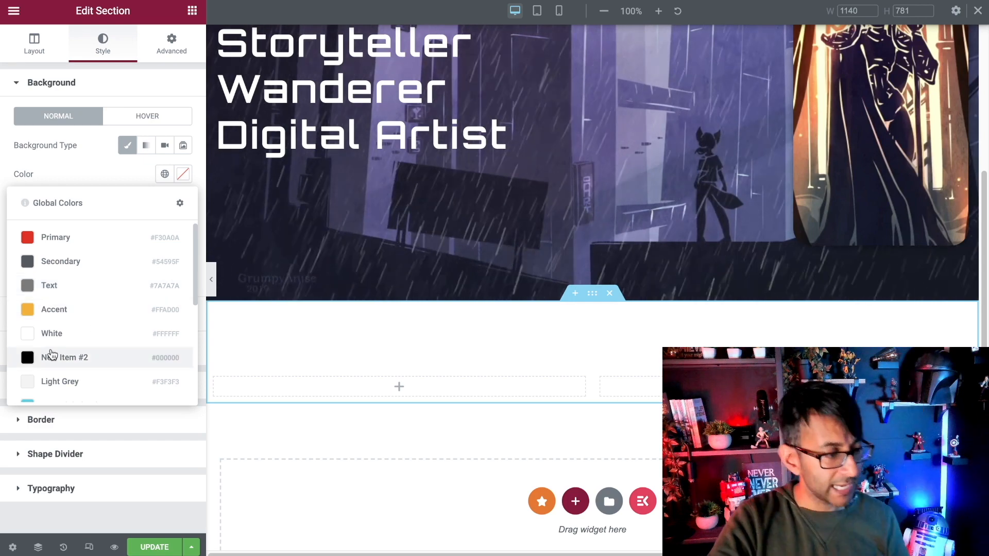
{"action": "scroll", "coordinate": [106, 376], "scroll_direction": "down", "scroll_amount": 5}
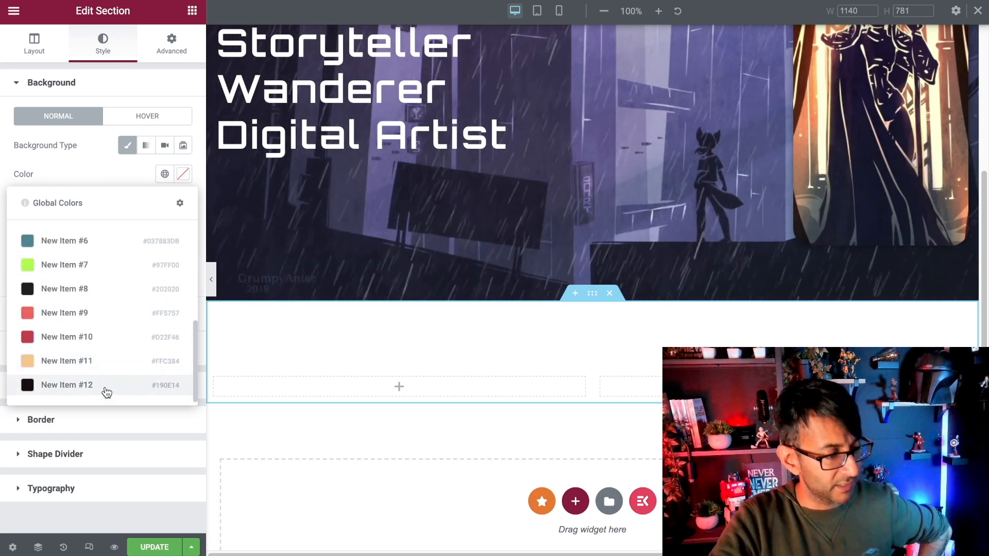
{"action": "left_click", "coordinate": [106, 393]}
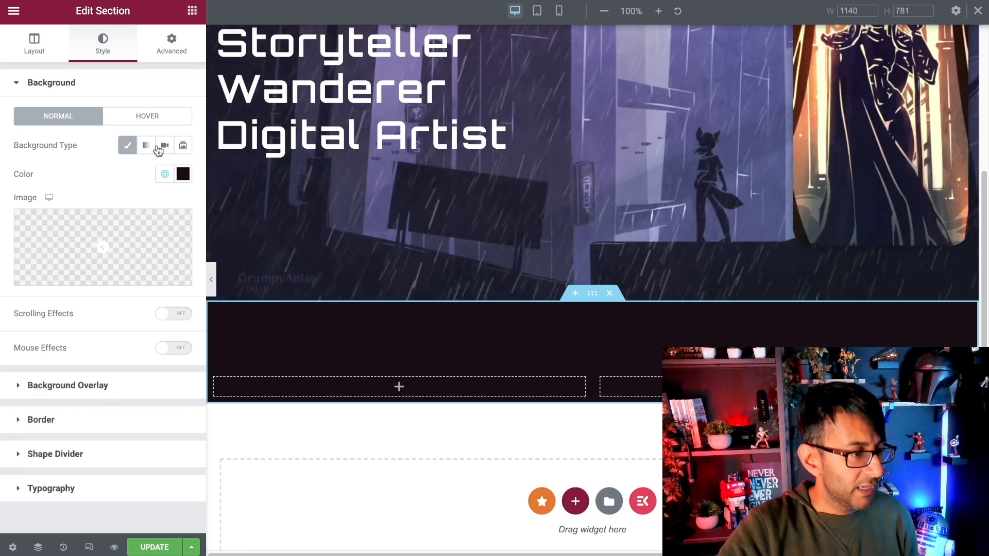
Step: Add a Text Editor widget to the section's first column and replace its placeholder with the artist's biography beginning "Born in St. Petersburg, Russia"
{"action": "left_click", "coordinate": [422, 391]}
{"action": "left_click_drag", "start_coordinate": [138, 207], "coordinate": [409, 387]}
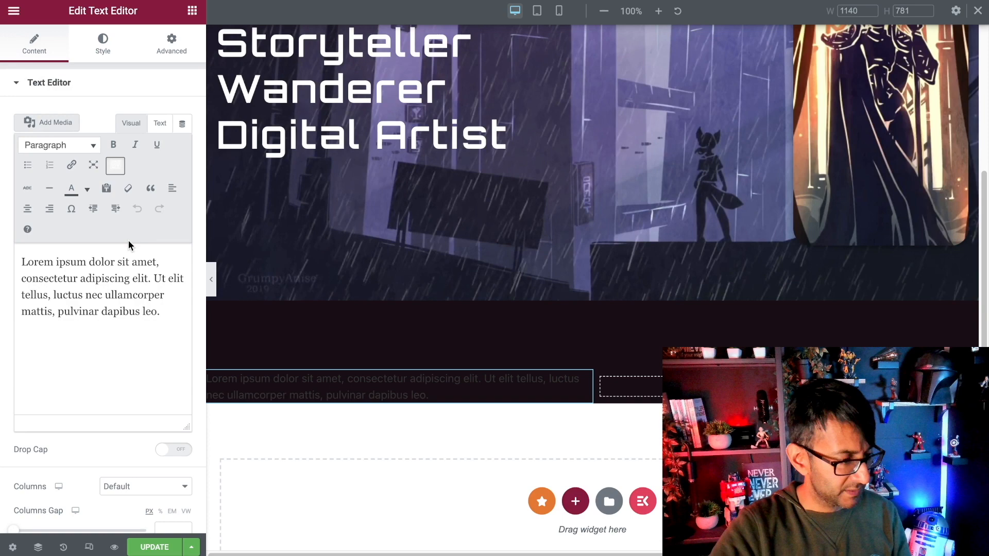
{"action": "key", "text": "ctrl+a"}
{"action": "type", "text": "Born in St. Petersburg, Russia, Anise studied maths and physics at school only to one day abandon the university in order to become an artist. Mostly self-taught specialising as a 2D-artist, illustrator, and a character designer. Finds inspiration in nature, music and wuxia films."}
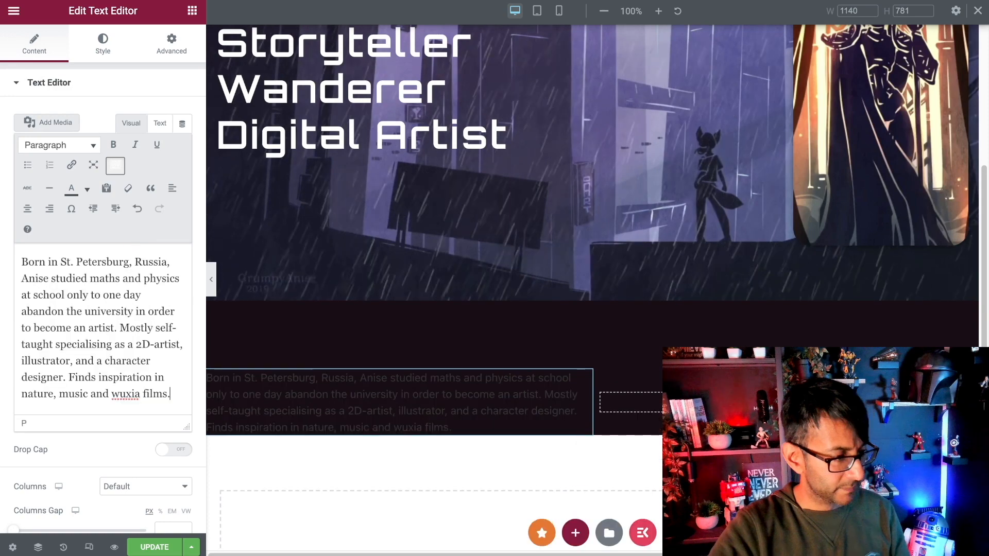
Step: Set the biography's text color to the global White and its font family to Roboto
{"action": "left_click", "coordinate": [105, 50]}
{"action": "left_click", "coordinate": [172, 148]}
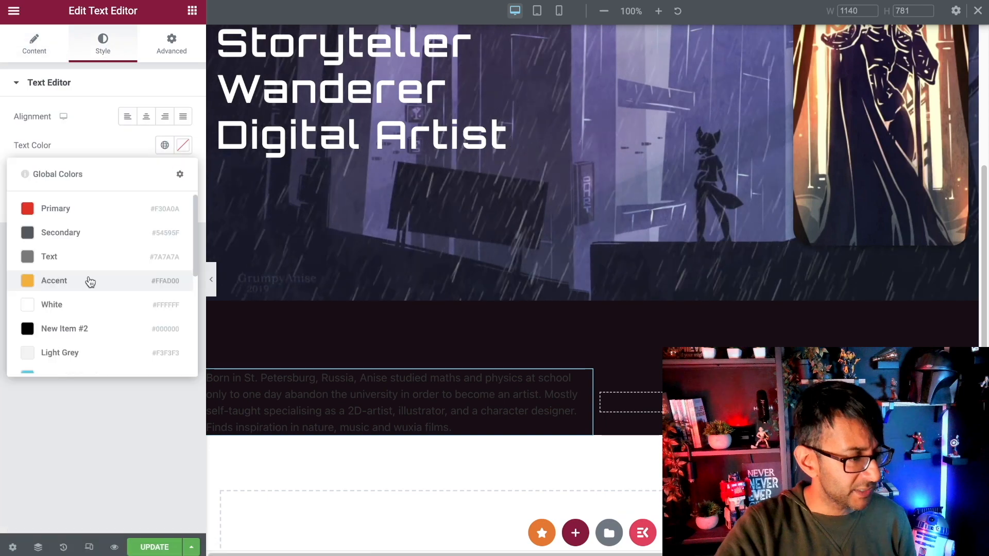
{"action": "left_click", "coordinate": [98, 310]}
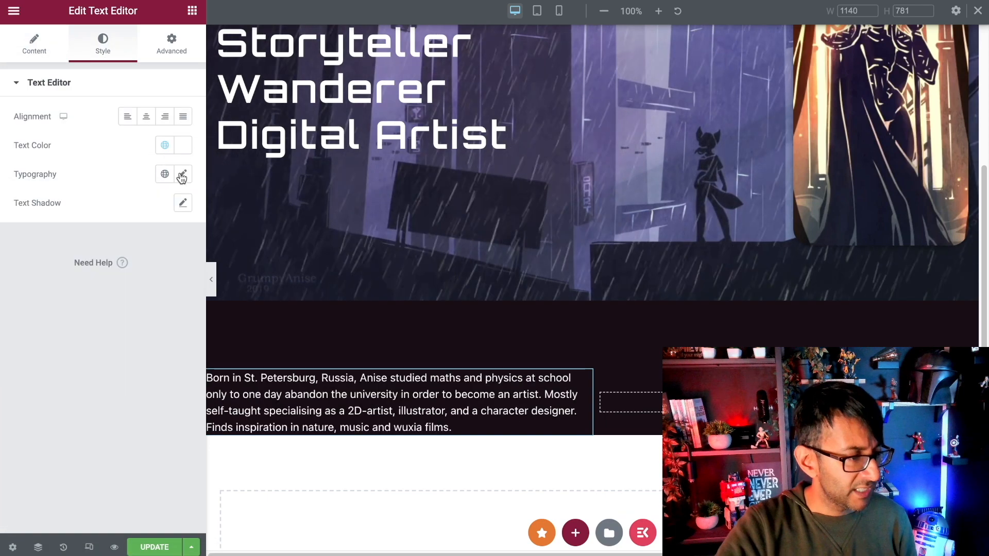
{"action": "left_click", "coordinate": [182, 175]}
{"action": "left_click", "coordinate": [154, 239]}
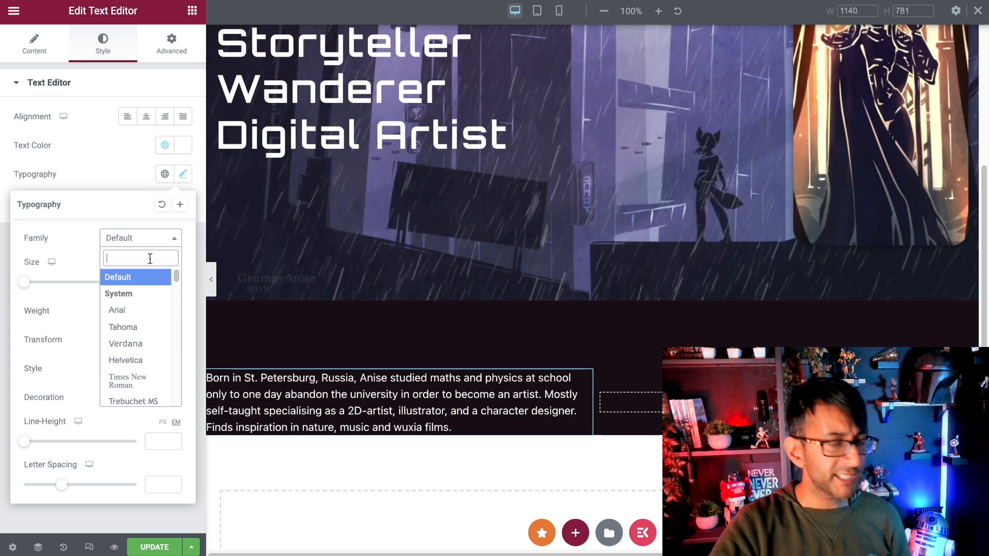
{"action": "type", "text": "robot"}
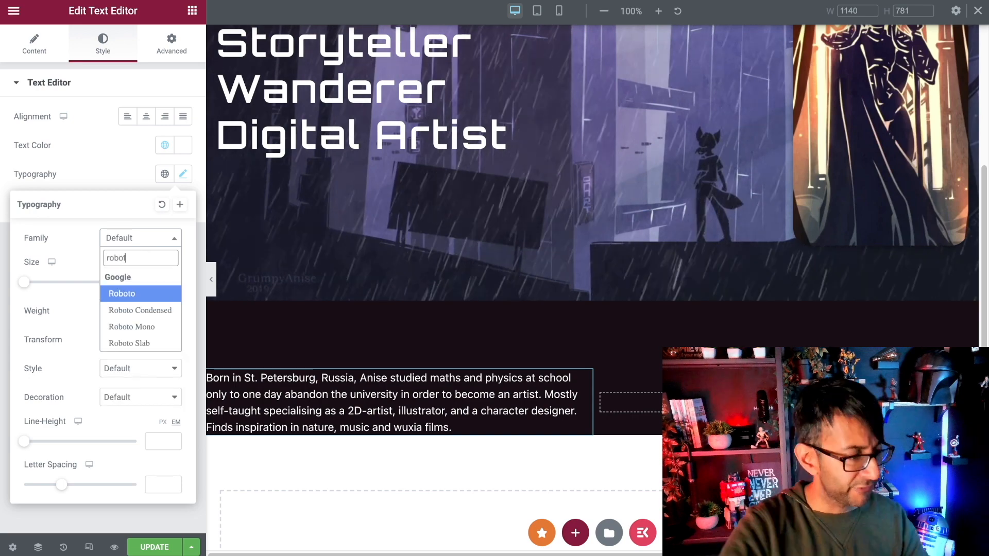
{"action": "left_click", "coordinate": [135, 294]}
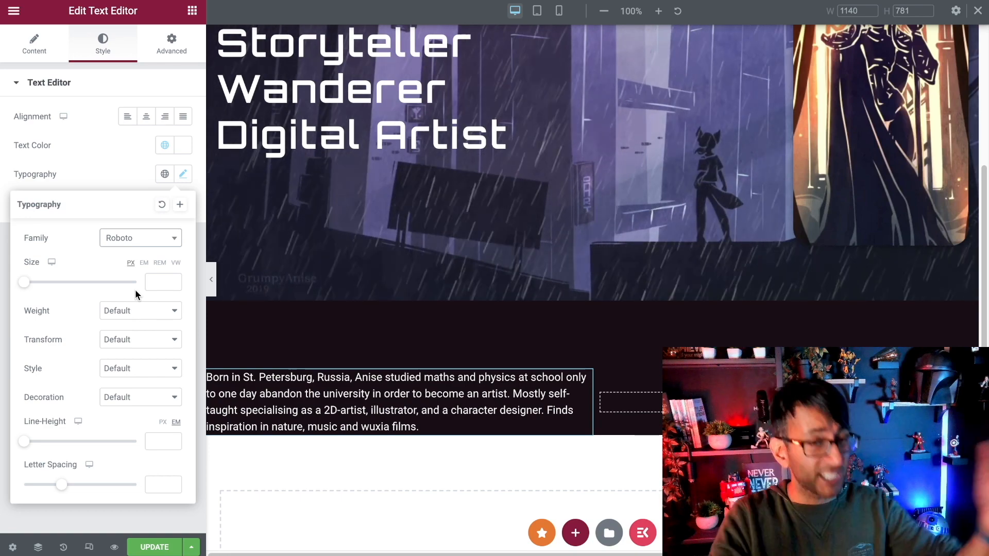
Step: Set the biography's font size to 1.3 REM
{"action": "left_click", "coordinate": [160, 263]}
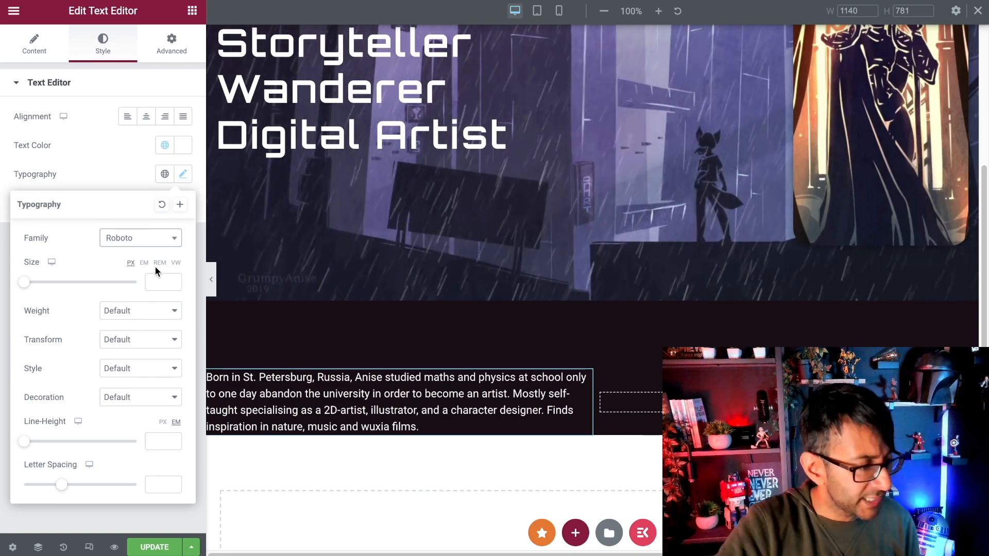
{"action": "left_click", "coordinate": [163, 281]}
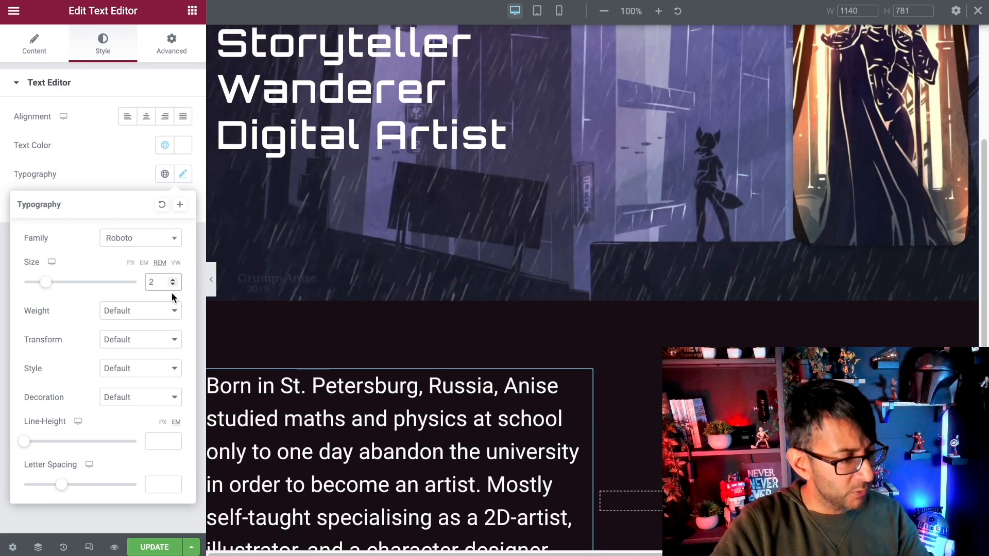
{"action": "left_click", "coordinate": [173, 285]}
{"action": "left_click", "coordinate": [173, 285]}
{"action": "left_click", "coordinate": [173, 285]}
{"action": "left_click", "coordinate": [173, 285]}
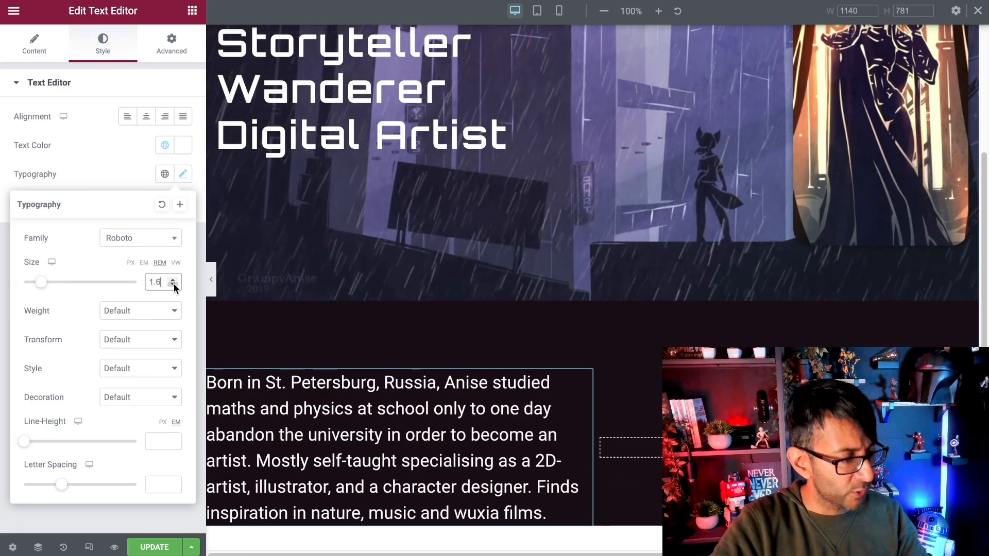
{"action": "left_click", "coordinate": [173, 284]}
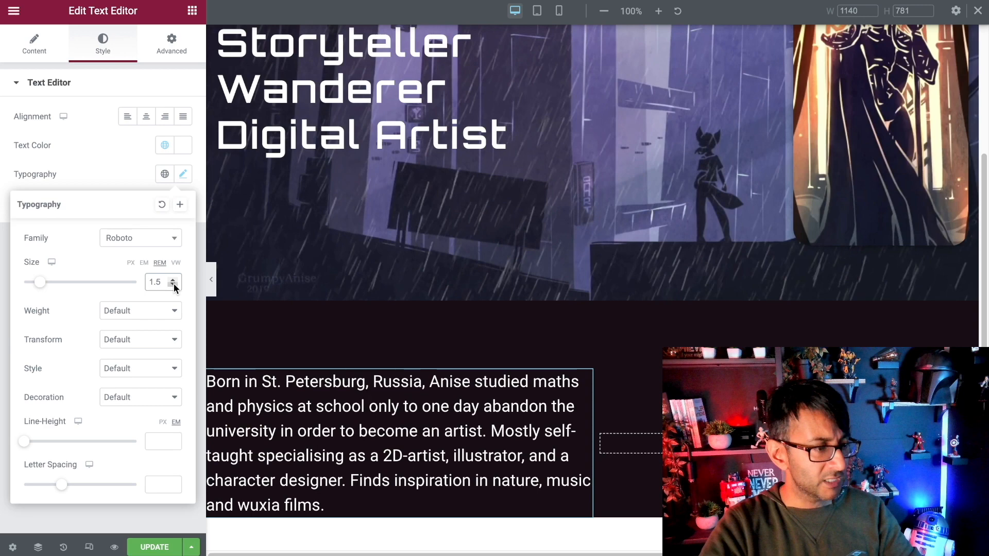
{"action": "left_click", "coordinate": [174, 285]}
{"action": "left_click", "coordinate": [174, 285]}
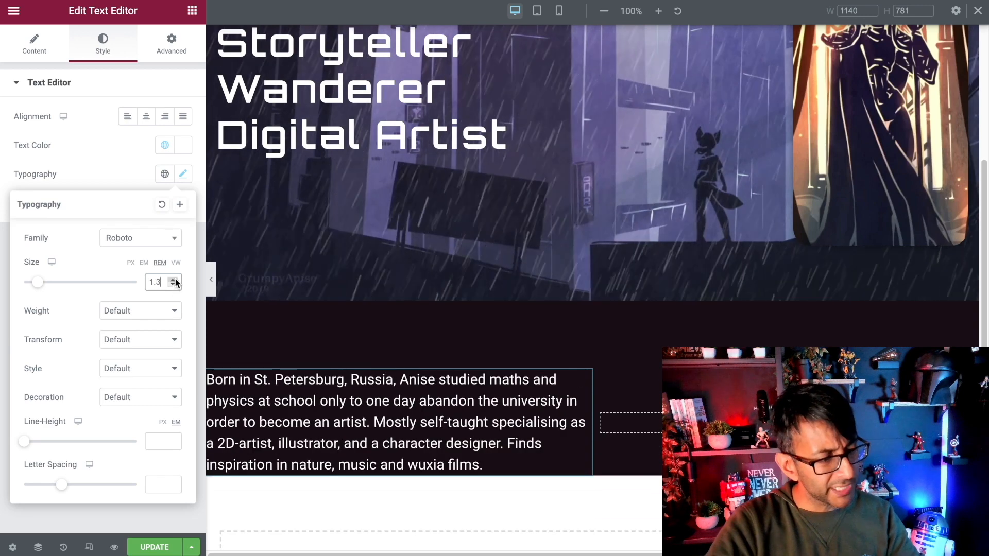
{"action": "left_click", "coordinate": [175, 280]}
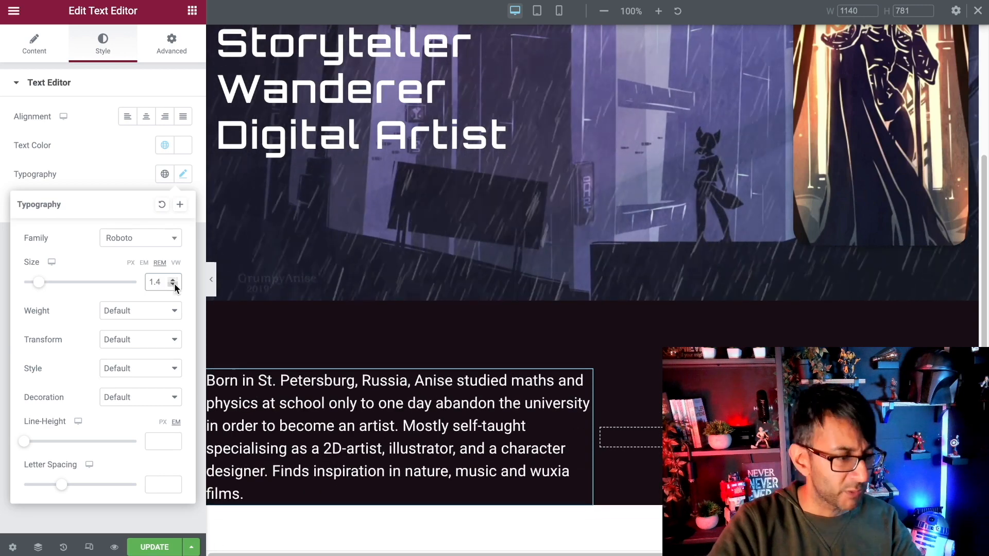
{"action": "left_click", "coordinate": [174, 285]}
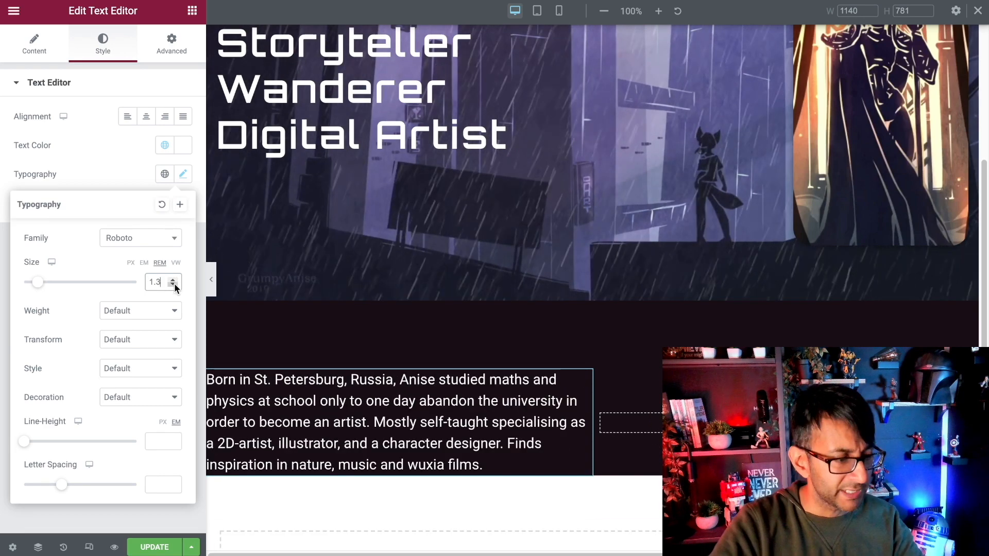
Step: Compare font weights 200 and 300 for the biography, settle on 400, and align the text left
{"action": "left_click", "coordinate": [132, 310]}
{"action": "left_click", "coordinate": [127, 357]}
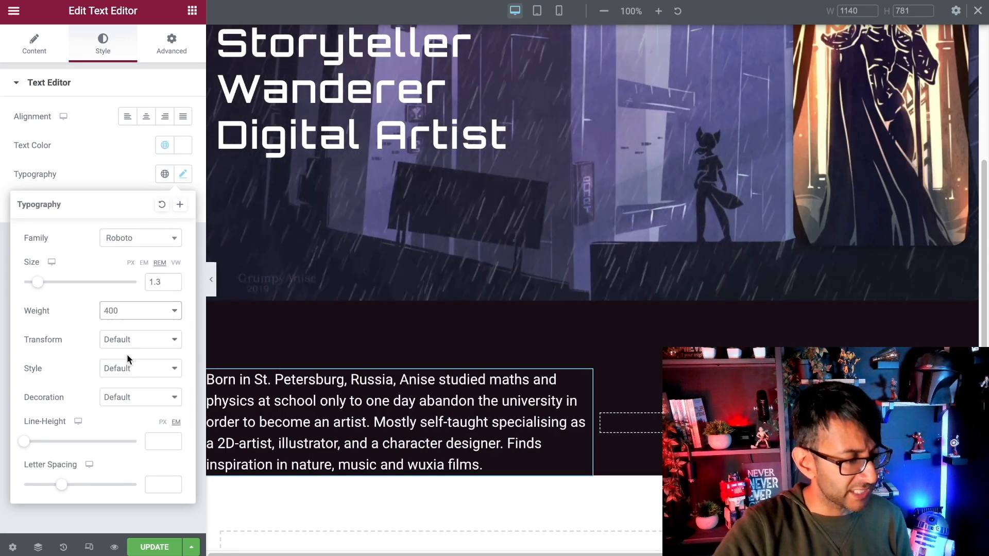
{"action": "left_click", "coordinate": [136, 312]}
{"action": "left_click", "coordinate": [141, 337]}
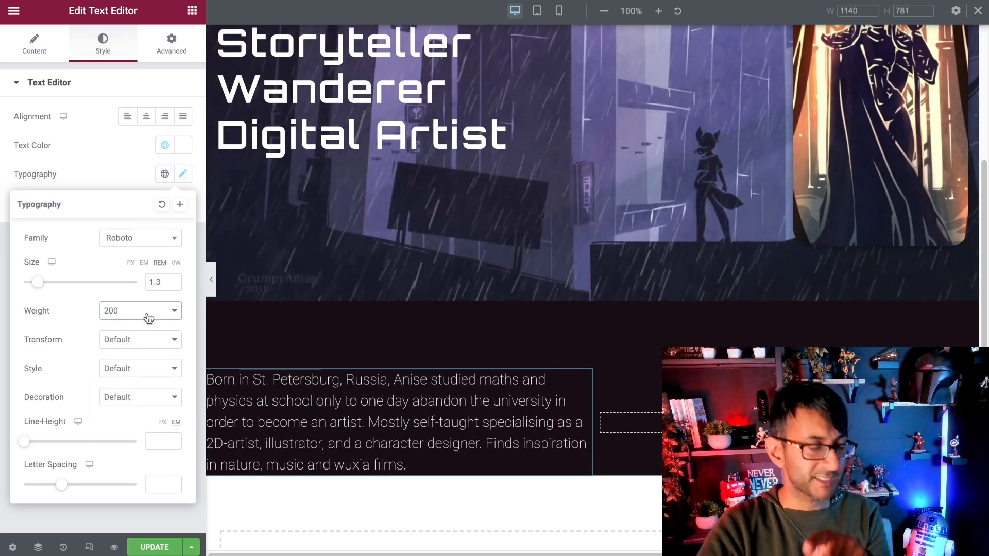
{"action": "left_click", "coordinate": [149, 315]}
{"action": "left_click", "coordinate": [148, 347]}
{"action": "left_click", "coordinate": [150, 314]}
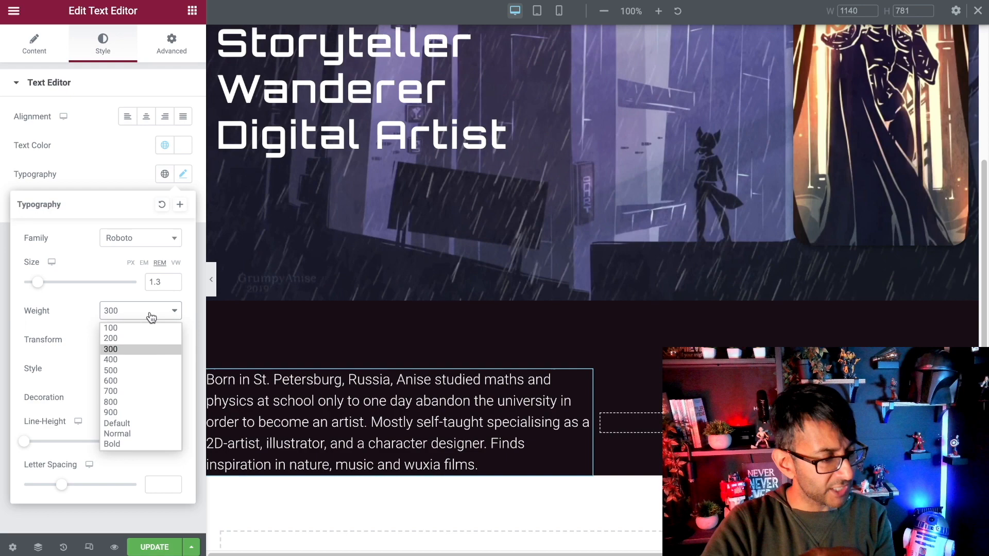
{"action": "left_click", "coordinate": [150, 358]}
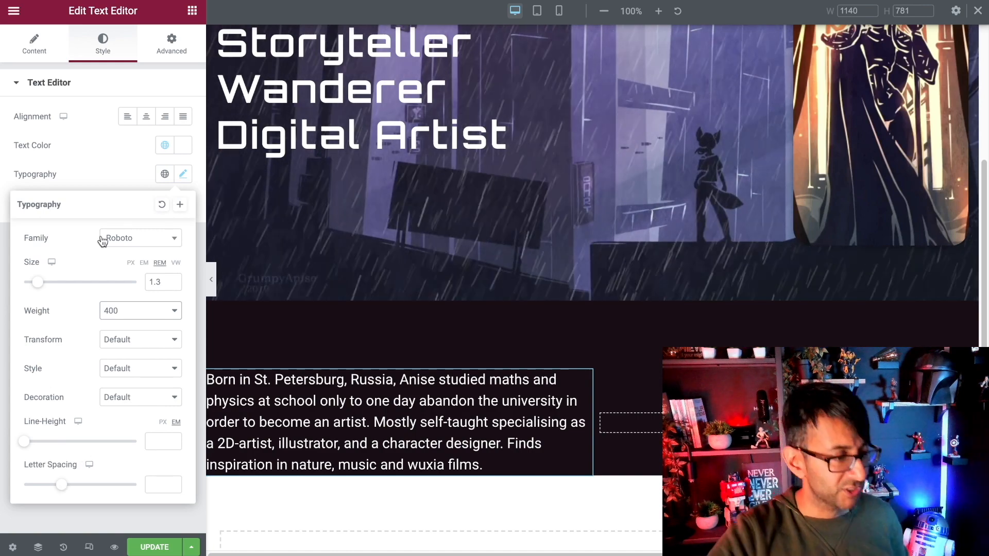
{"action": "left_click", "coordinate": [119, 166]}
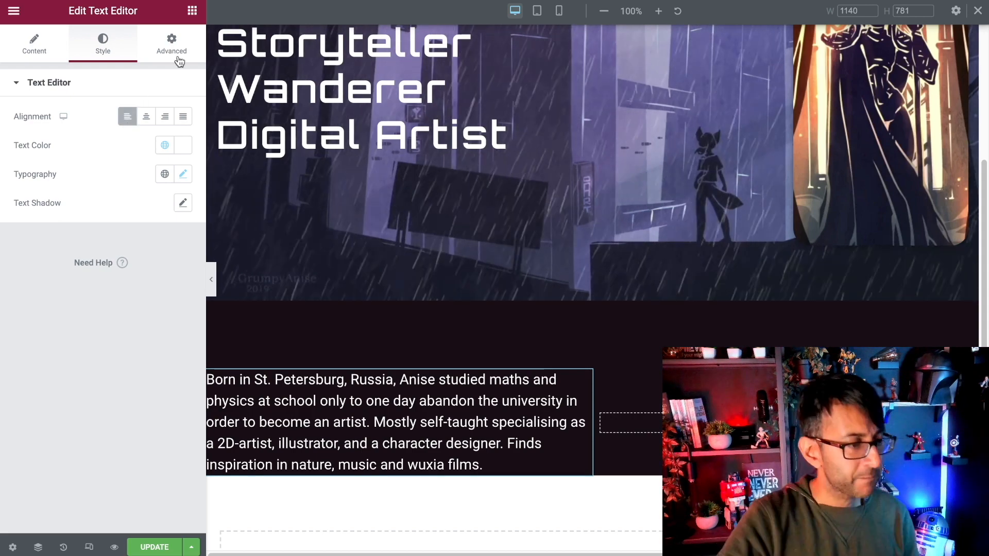
Step: Set the two-column section's right and left padding to 15 px and check the layout at full width
{"action": "mouse_move", "coordinate": [644, 353]}
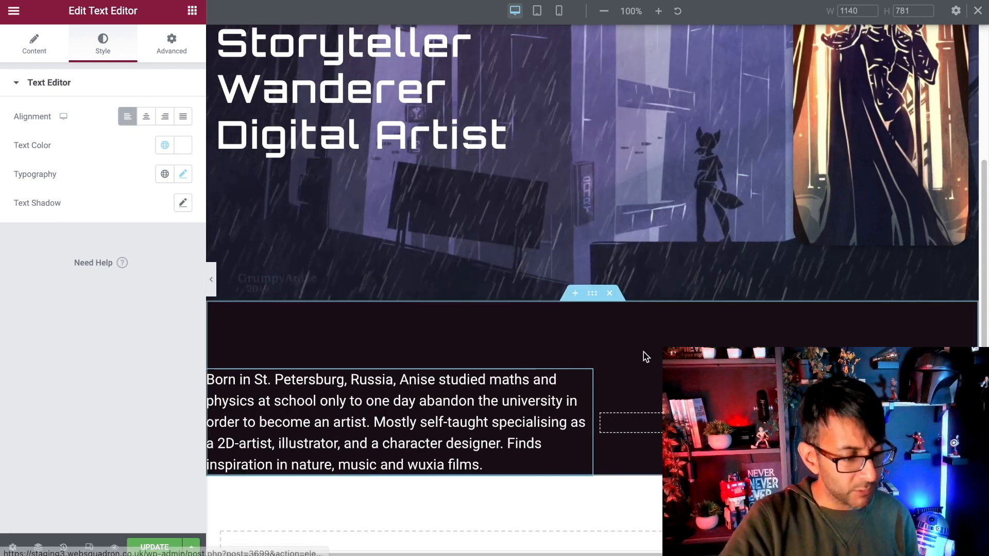
{"action": "left_click", "coordinate": [592, 295]}
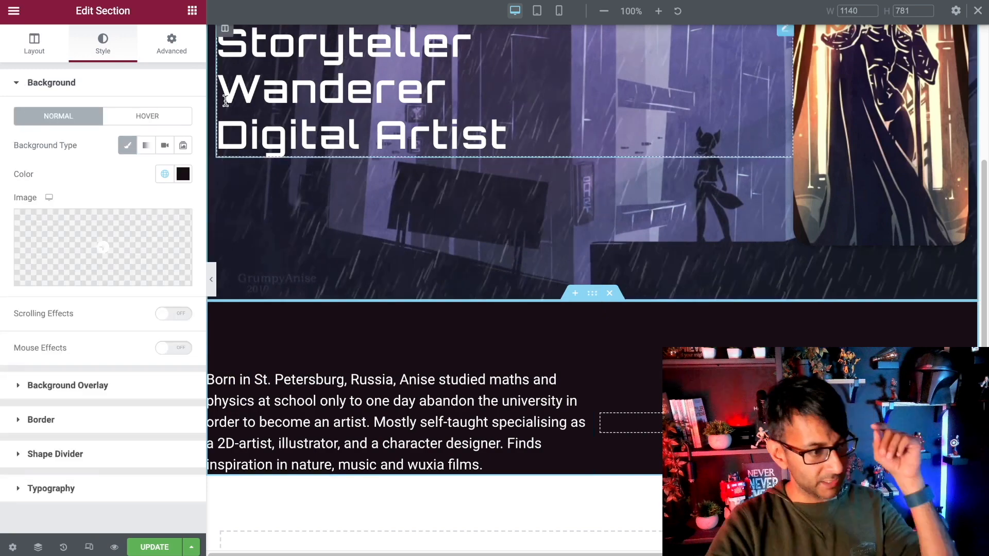
{"action": "left_click", "coordinate": [174, 46]}
{"action": "left_click_drag", "start_coordinate": [70, 184], "coordinate": [41, 181]}
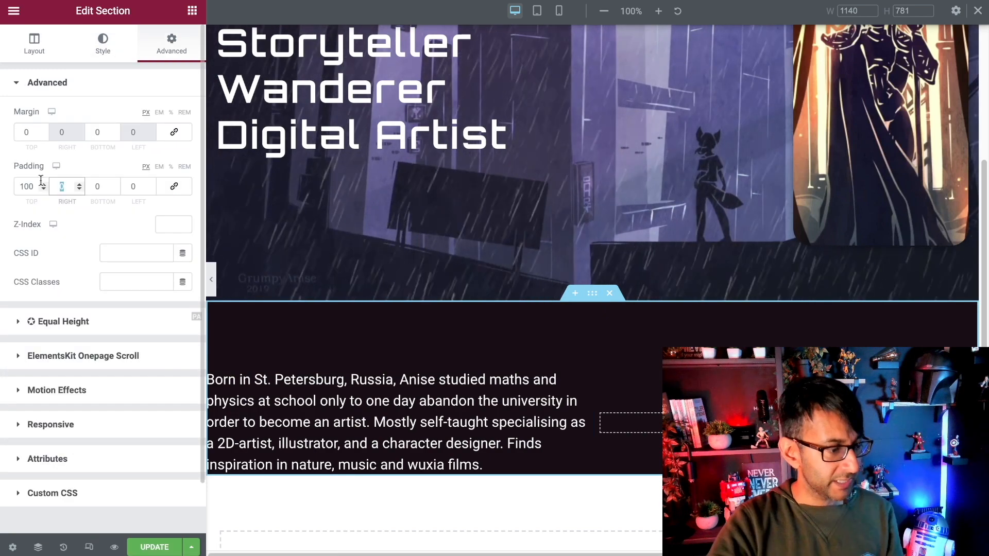
{"action": "type", "text": "15"}
{"action": "key", "text": "Tab"}
{"action": "key", "text": "Tab"}
{"action": "type", "text": "15"}
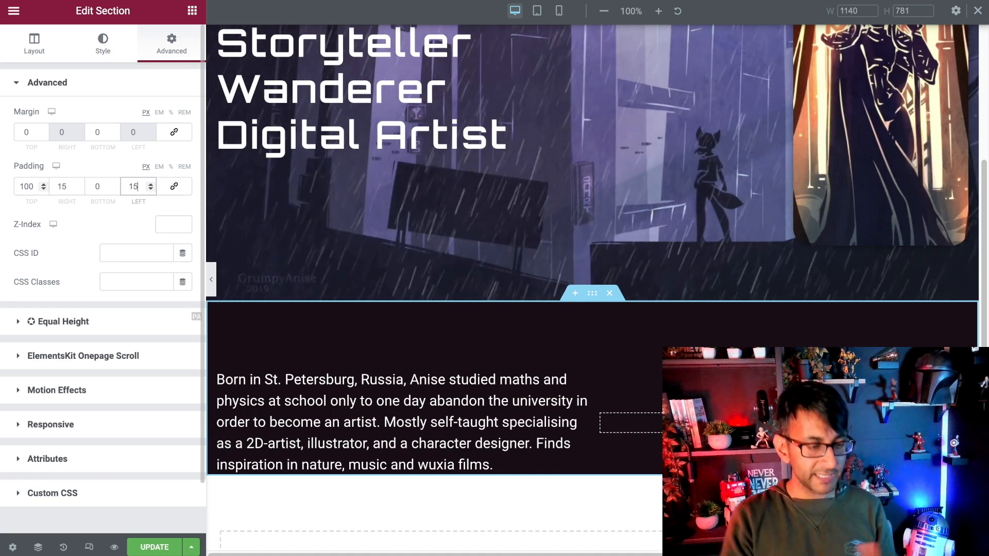
{"action": "left_click", "coordinate": [211, 290]}
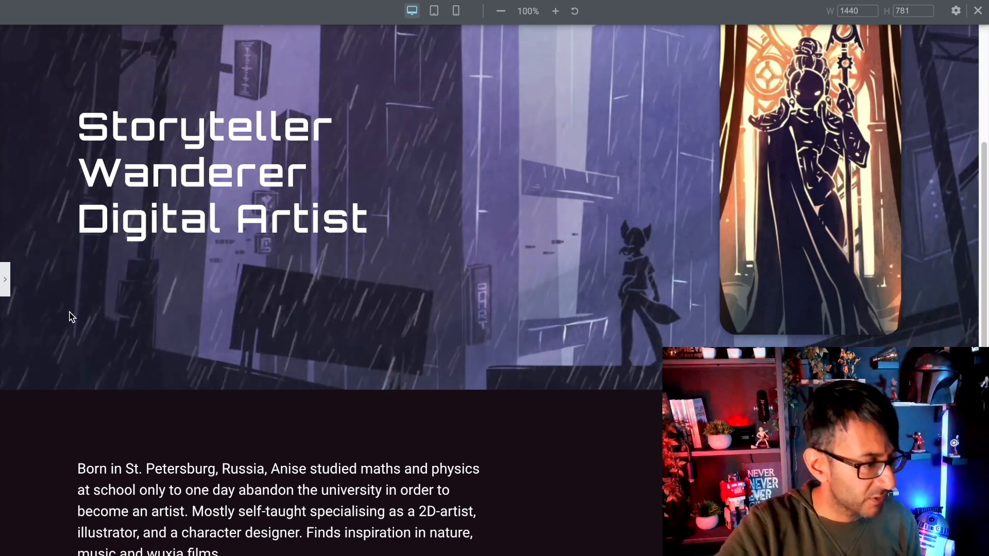
{"action": "left_click", "coordinate": [8, 291]}
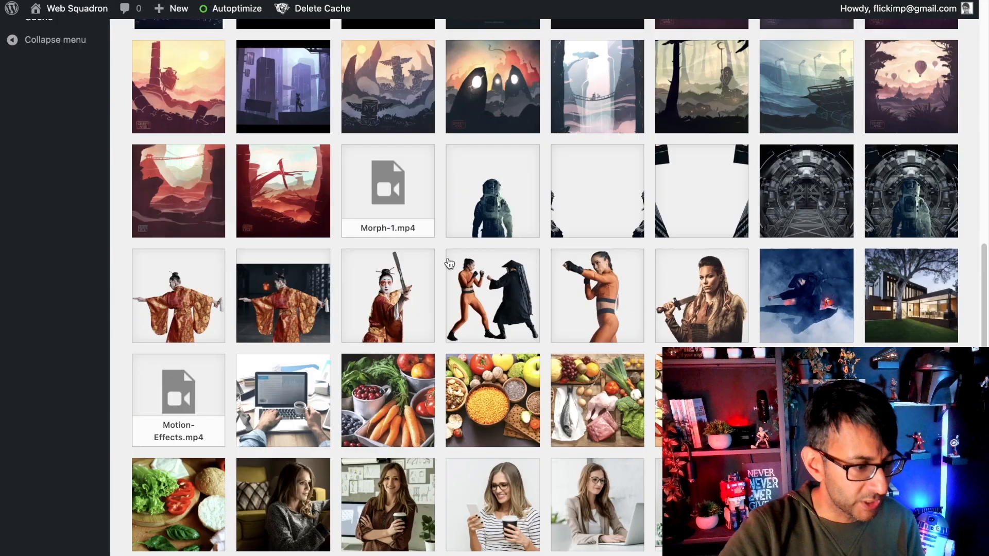
Step: View the beetle image's attachment details in the Media Library
{"action": "scroll", "coordinate": [545, 213], "scroll_direction": "up", "scroll_amount": 11}
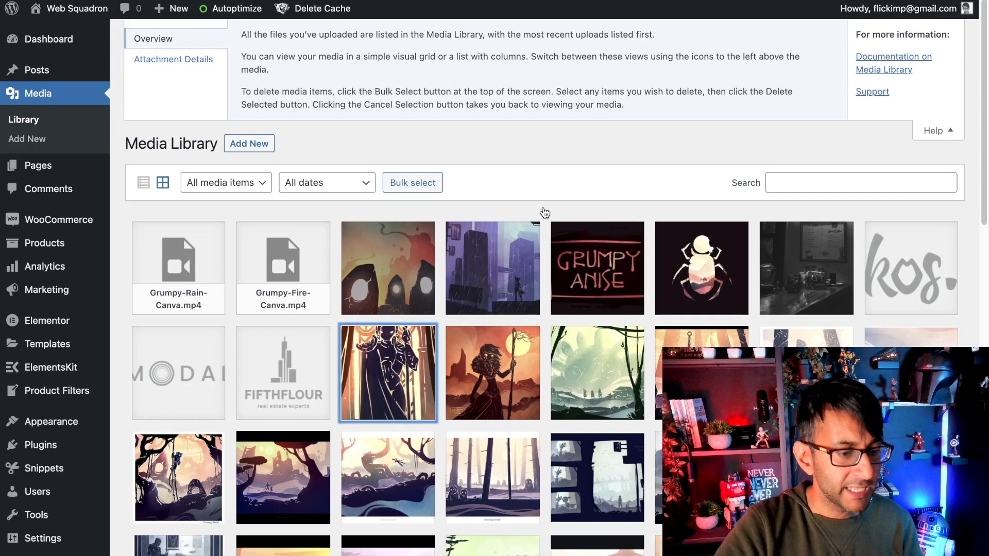
{"action": "left_click", "coordinate": [702, 268]}
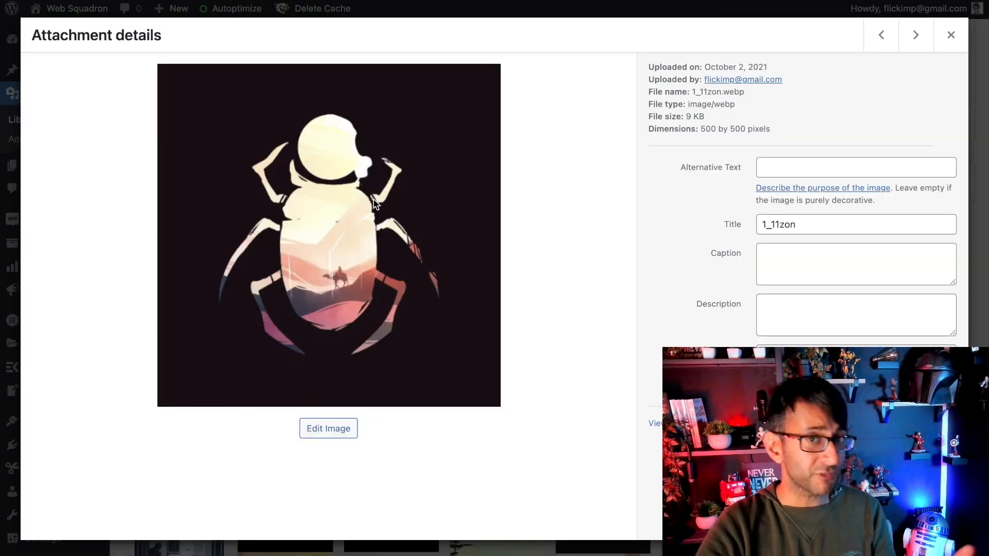
{"action": "left_click", "coordinate": [951, 35]}
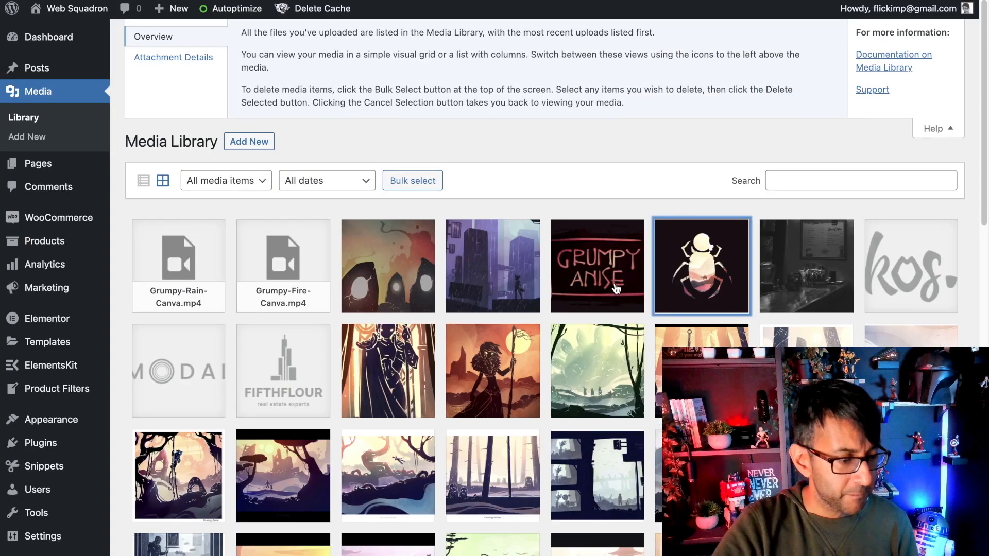
Step: Play the Morph-1.mp4 video from its attachment details
{"action": "scroll", "coordinate": [612, 300], "scroll_direction": "down", "scroll_amount": 5}
{"action": "left_click", "coordinate": [387, 495]}
{"action": "left_click", "coordinate": [201, 242]}
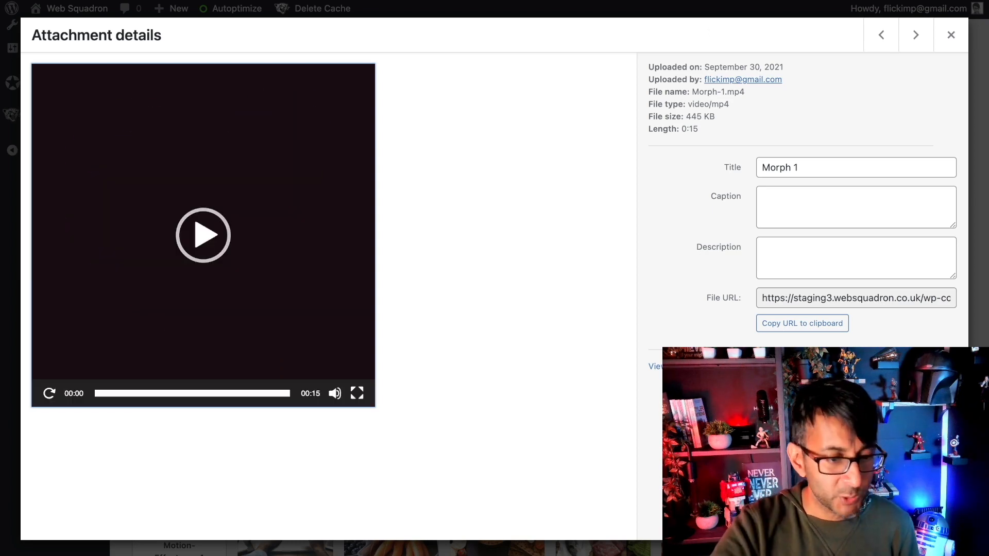
{"action": "left_click", "coordinate": [952, 37]}
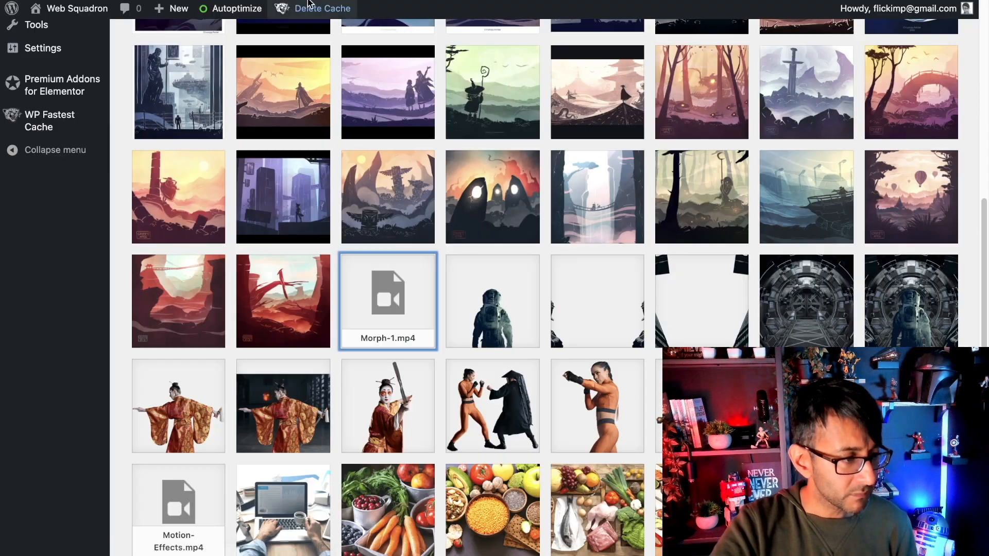
Step: Copy the file URL of Morph-1.mp4 to the clipboard
{"action": "left_click", "coordinate": [408, 319]}
{"action": "left_click", "coordinate": [802, 324]}
{"action": "key", "text": "Escape"}
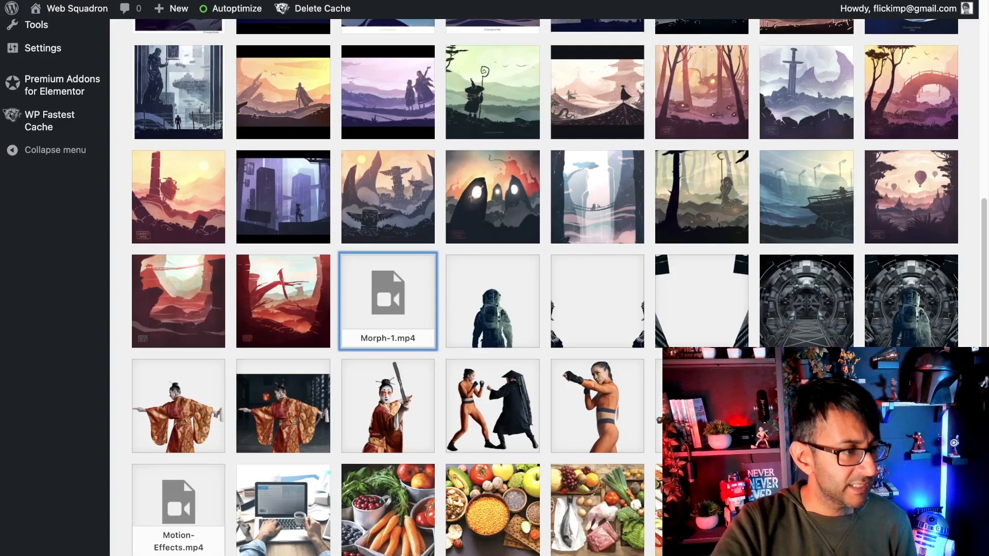
Step: Back in the Elementor editor, add a Video widget to the empty column beside the biography and clear its default YouTube link
{"action": "key", "text": "ctrl+Tab"}
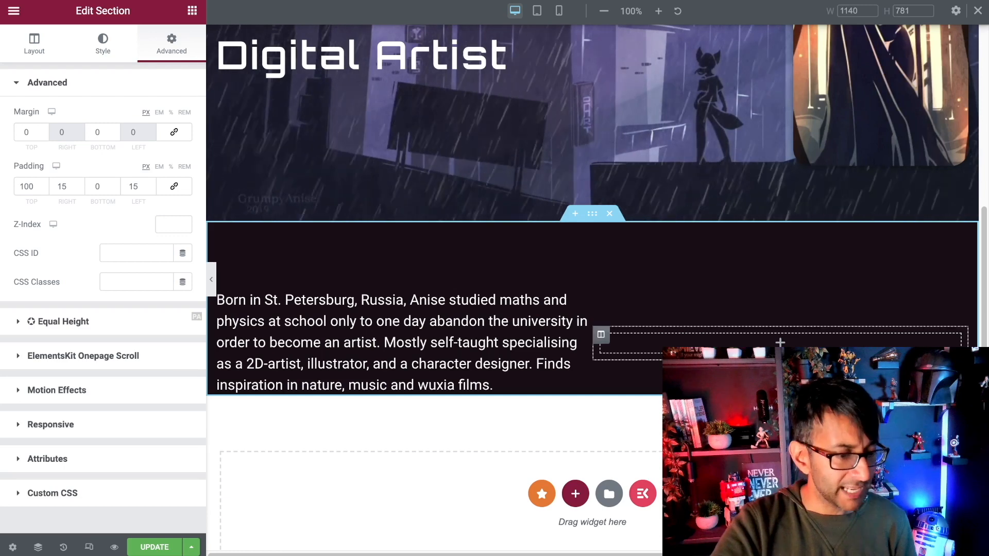
{"action": "left_click", "coordinate": [780, 348]}
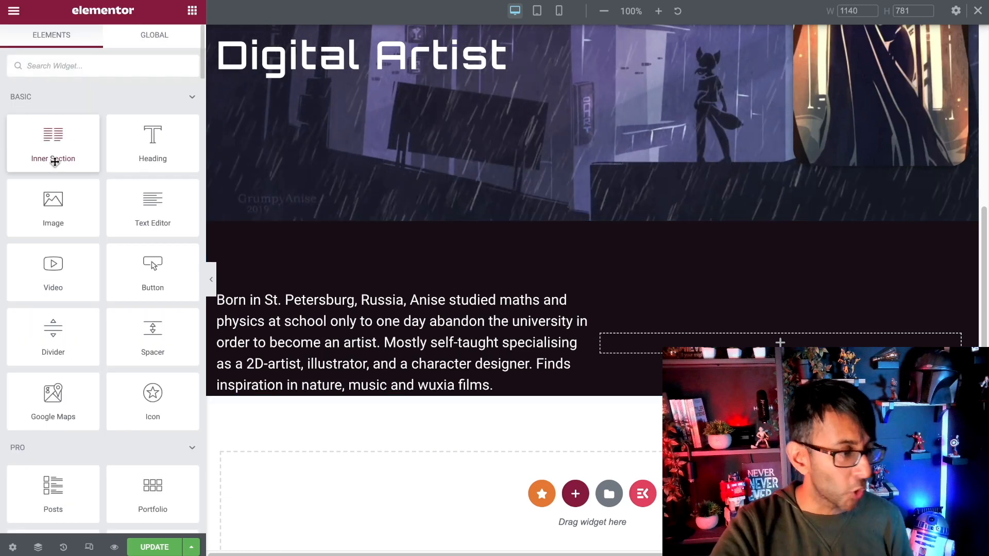
{"action": "left_click_drag", "start_coordinate": [55, 161], "coordinate": [727, 342]}
{"action": "triple_click", "coordinate": [139, 159]}
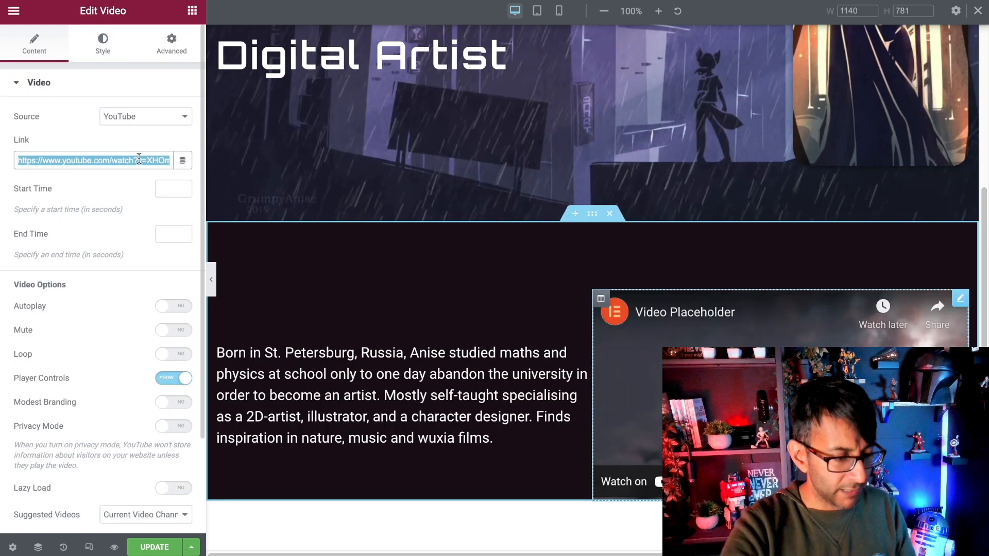
{"action": "key", "text": "BackSpace"}
Step: Set the video's source to Self Hosted and choose Morph-1.mp4 from the Media Library
{"action": "left_click", "coordinate": [146, 117]}
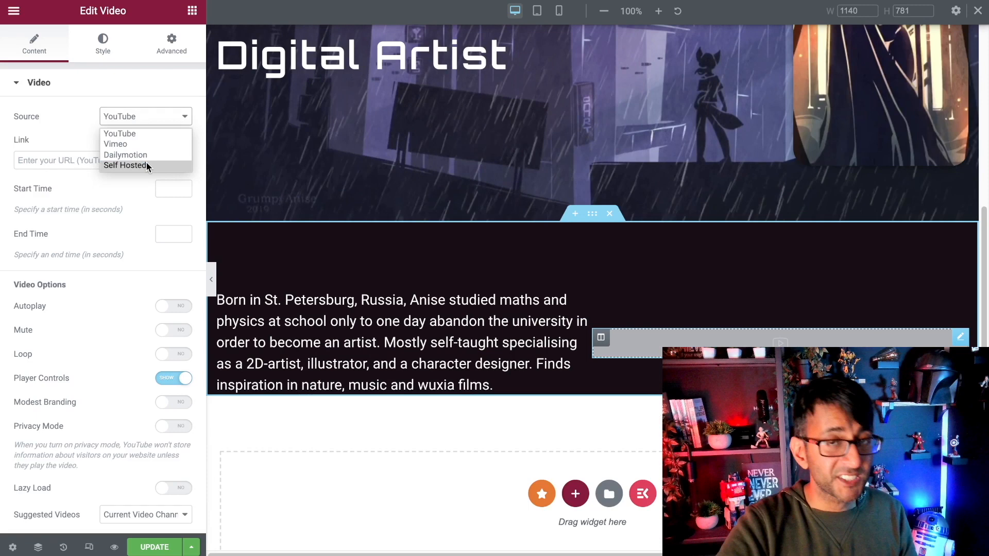
{"action": "left_click", "coordinate": [148, 166]}
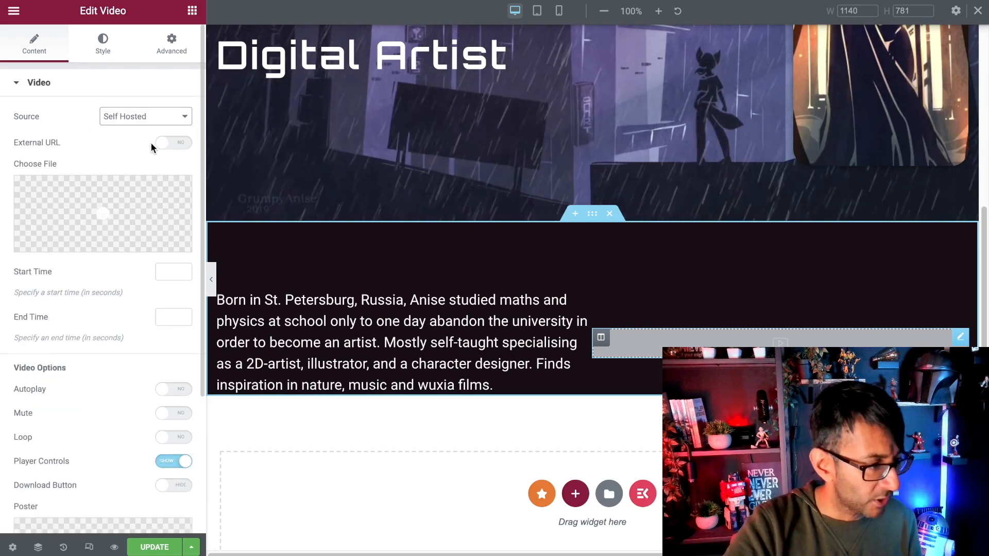
{"action": "mouse_move", "coordinate": [142, 205]}
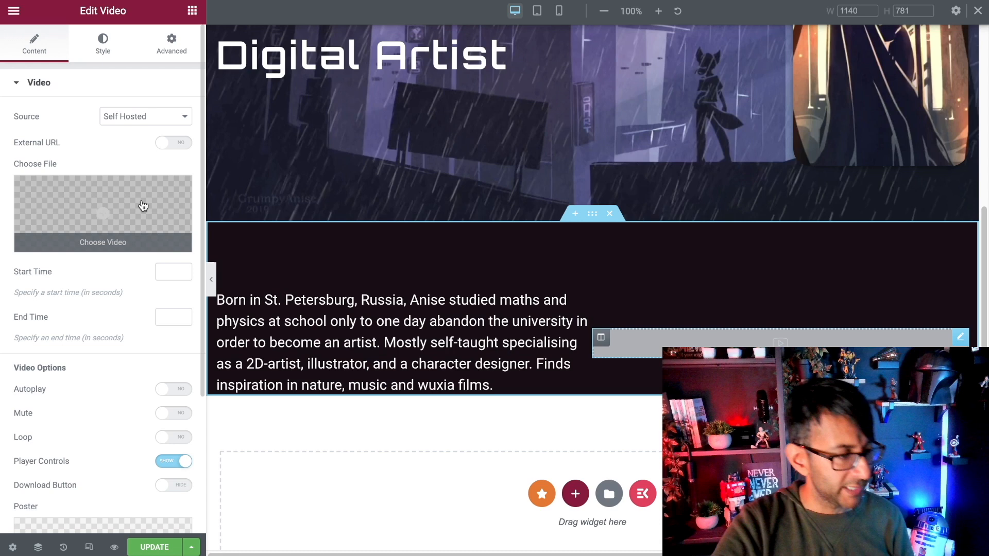
{"action": "left_click", "coordinate": [143, 205]}
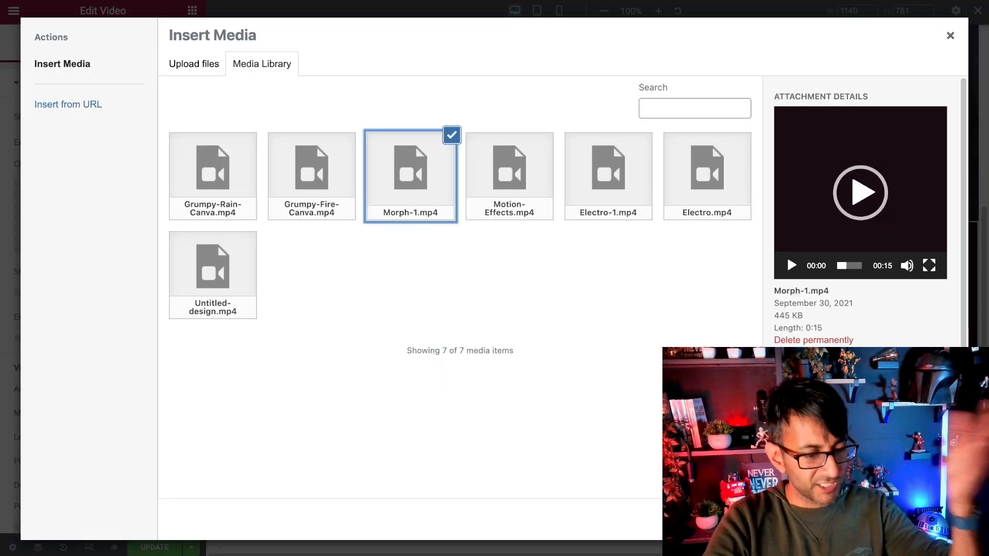
{"action": "left_click", "coordinate": [925, 519]}
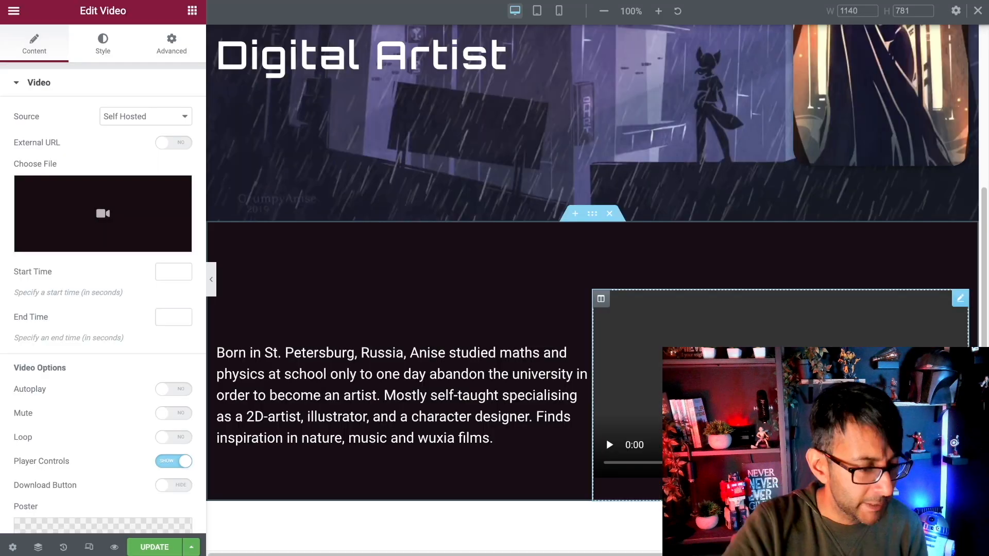
Step: Enable Autoplay, Play On Mobile and Loop for the morphing video and hide its player controls
{"action": "left_click", "coordinate": [174, 393]}
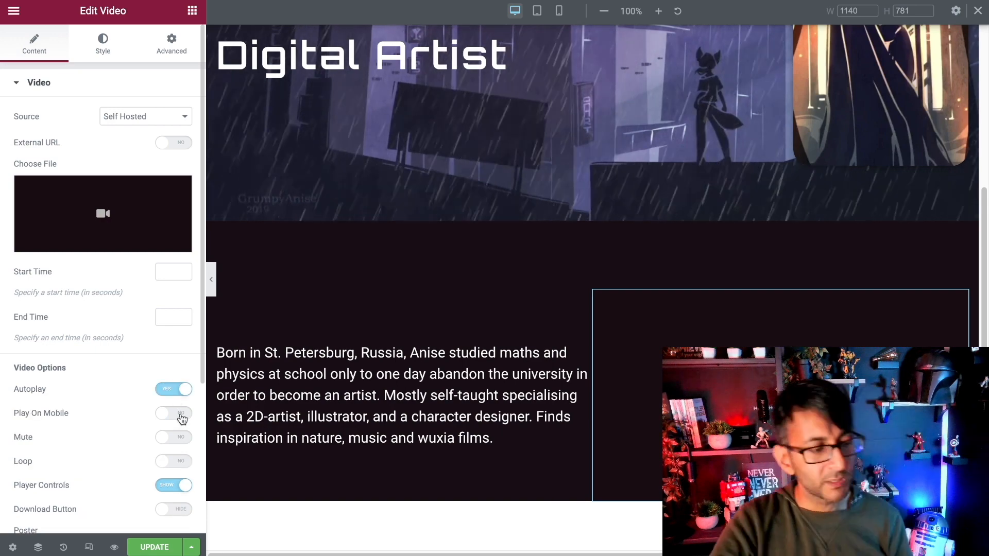
{"action": "left_click", "coordinate": [181, 414]}
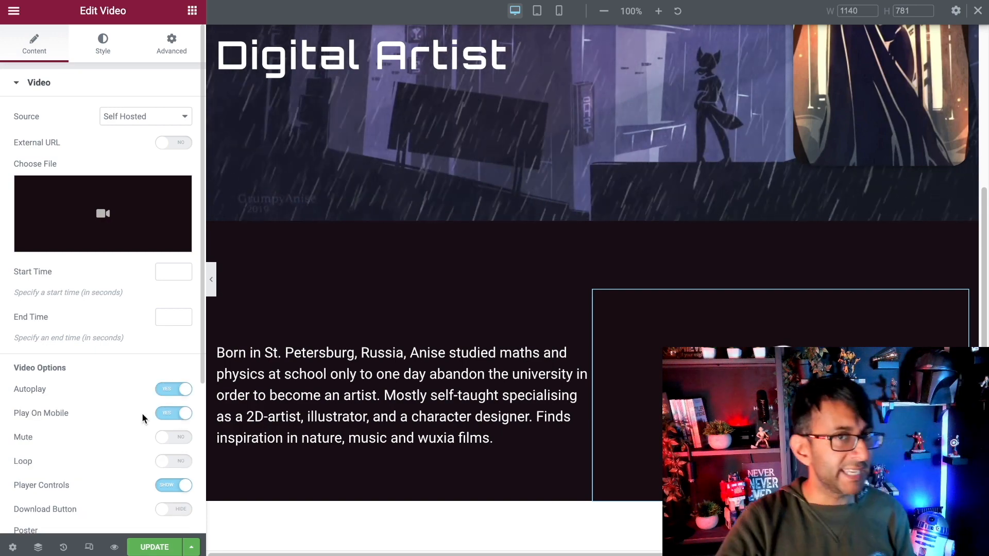
{"action": "scroll", "coordinate": [137, 377], "scroll_direction": "down", "scroll_amount": 2}
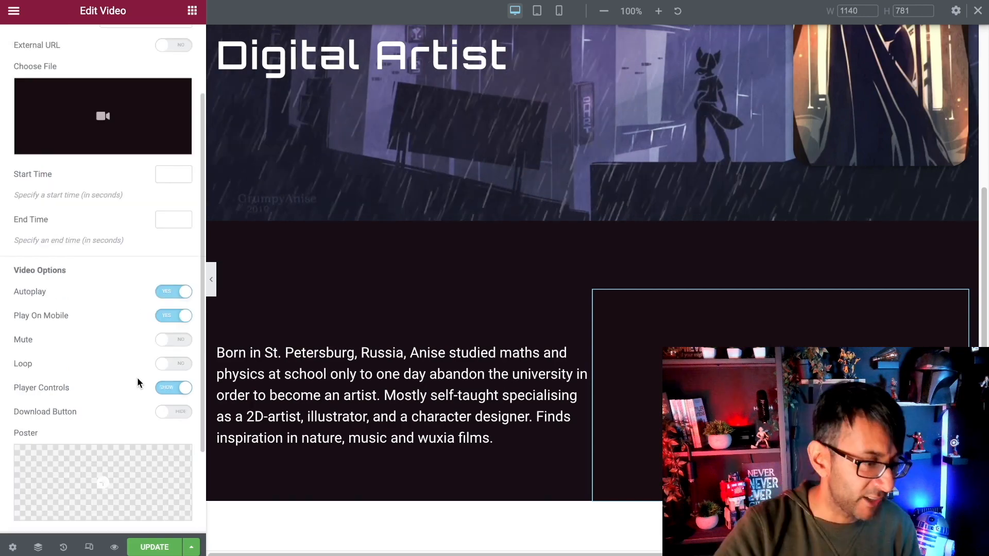
{"action": "scroll", "coordinate": [137, 382], "scroll_direction": "down", "scroll_amount": 1}
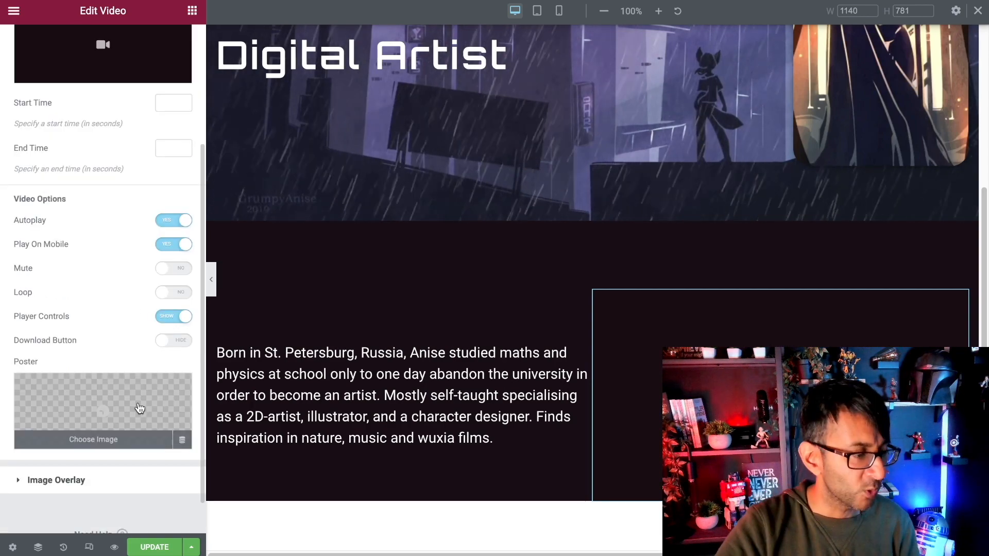
{"action": "left_click", "coordinate": [178, 317]}
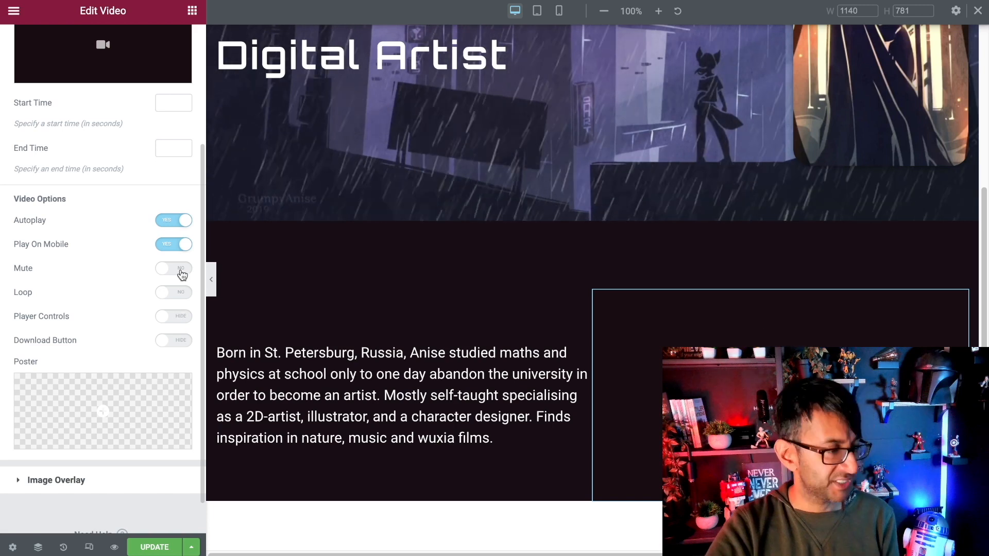
{"action": "left_click", "coordinate": [182, 294]}
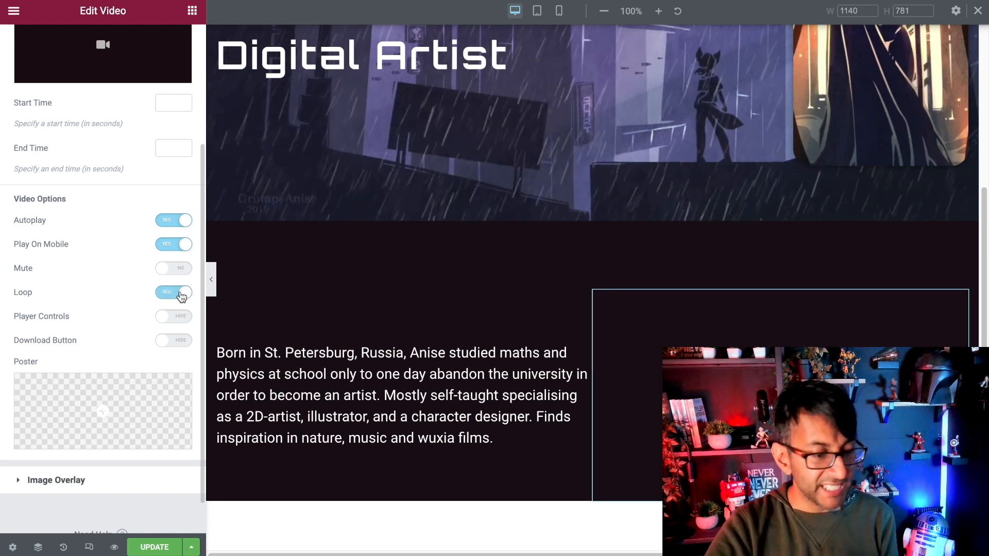
Step: Use the beetle image from the Media Library as the video's poster
{"action": "left_click", "coordinate": [162, 397]}
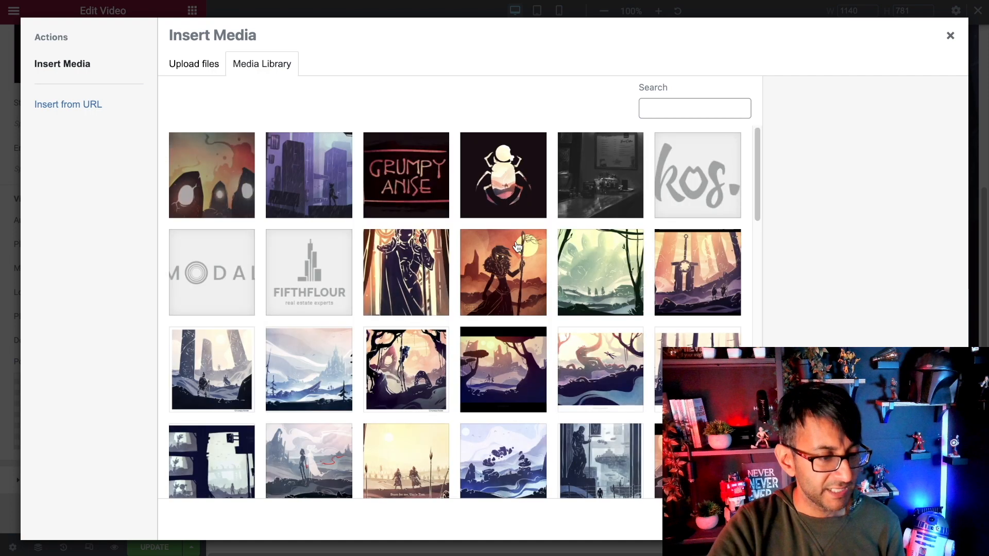
{"action": "left_click", "coordinate": [505, 191]}
{"action": "left_click", "coordinate": [929, 520]}
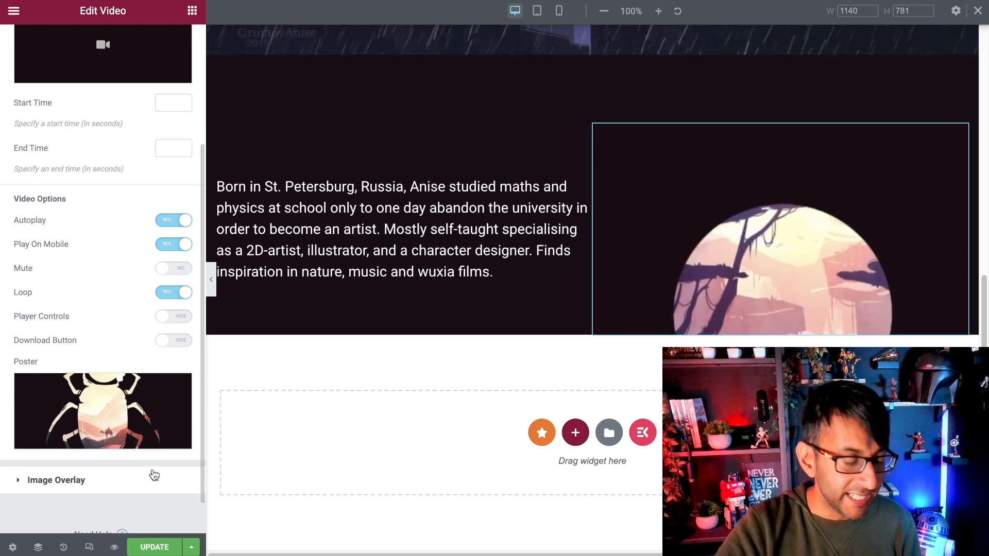
Step: Set the video's aspect ratio to 1:1, comparing it once more with 16:9
{"action": "scroll", "coordinate": [109, 81], "scroll_direction": "up", "scroll_amount": 4}
{"action": "left_click", "coordinate": [123, 56]}
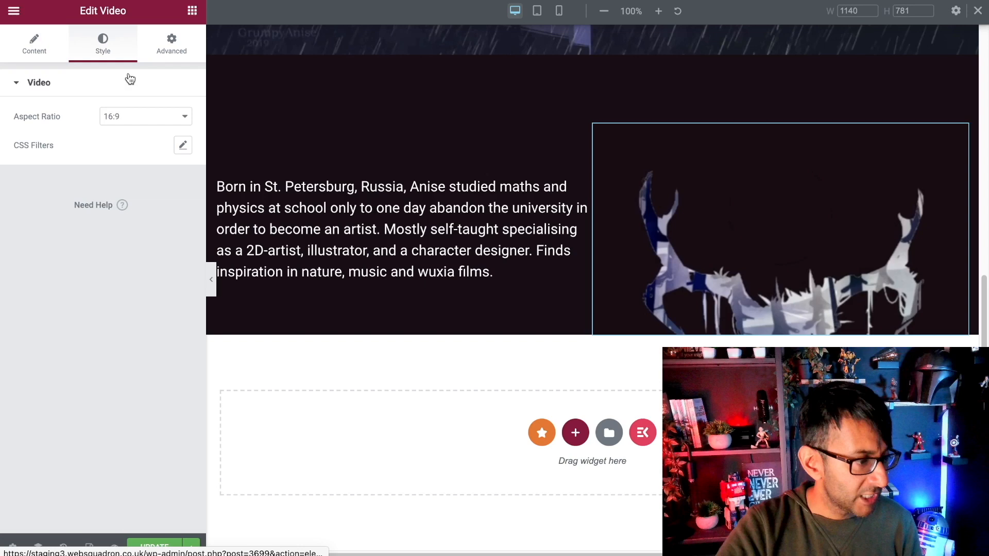
{"action": "left_click", "coordinate": [152, 120]}
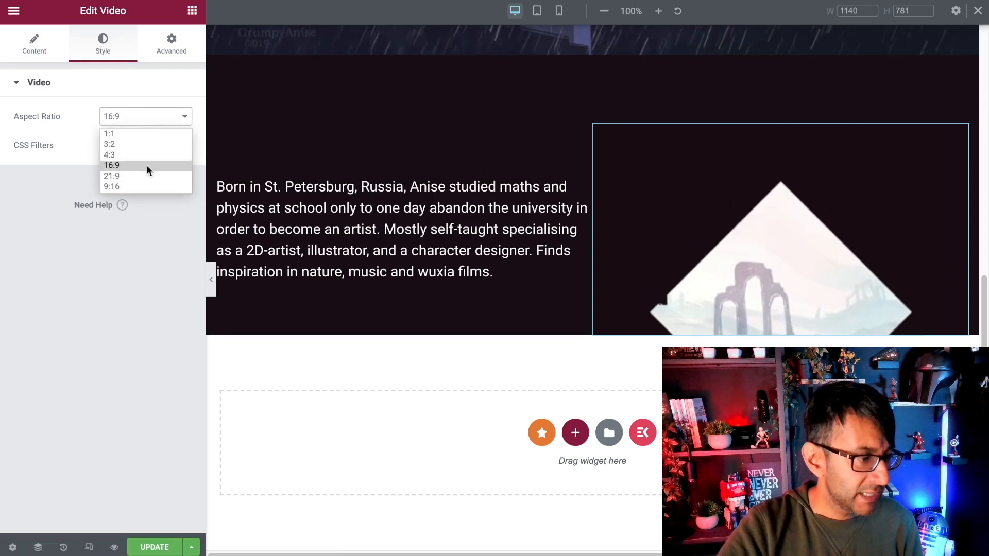
{"action": "left_click", "coordinate": [150, 134]}
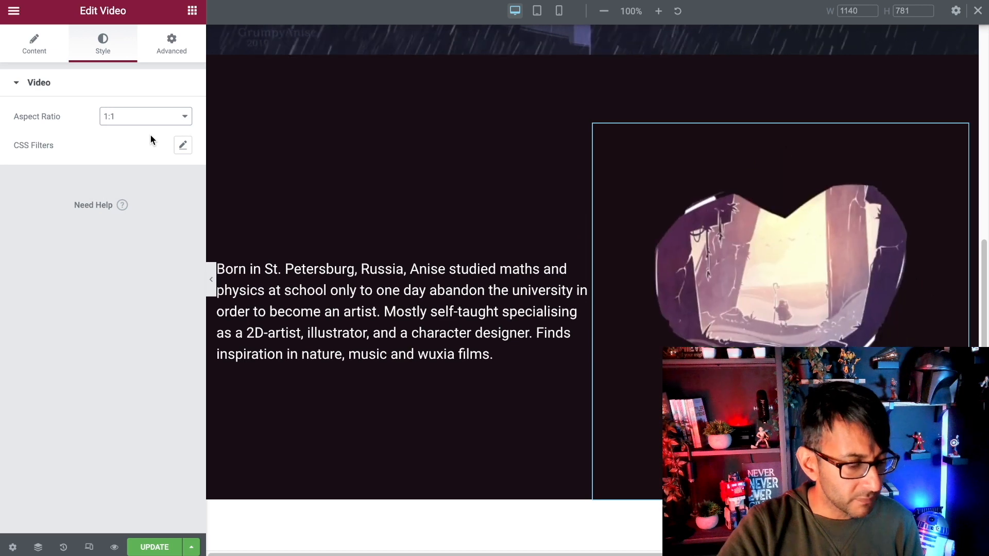
{"action": "left_click", "coordinate": [151, 119]}
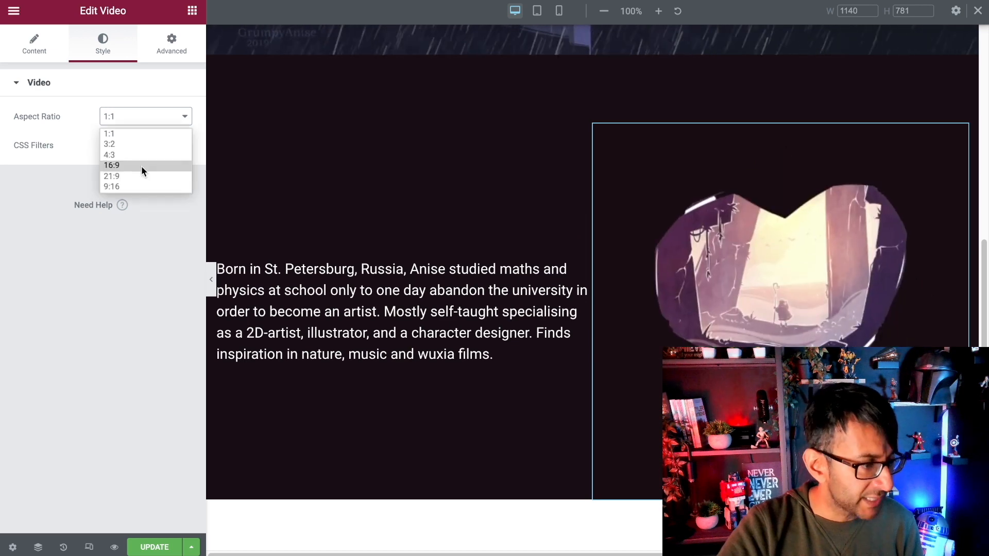
{"action": "left_click", "coordinate": [141, 166]}
{"action": "left_click", "coordinate": [141, 117]}
{"action": "left_click", "coordinate": [140, 134]}
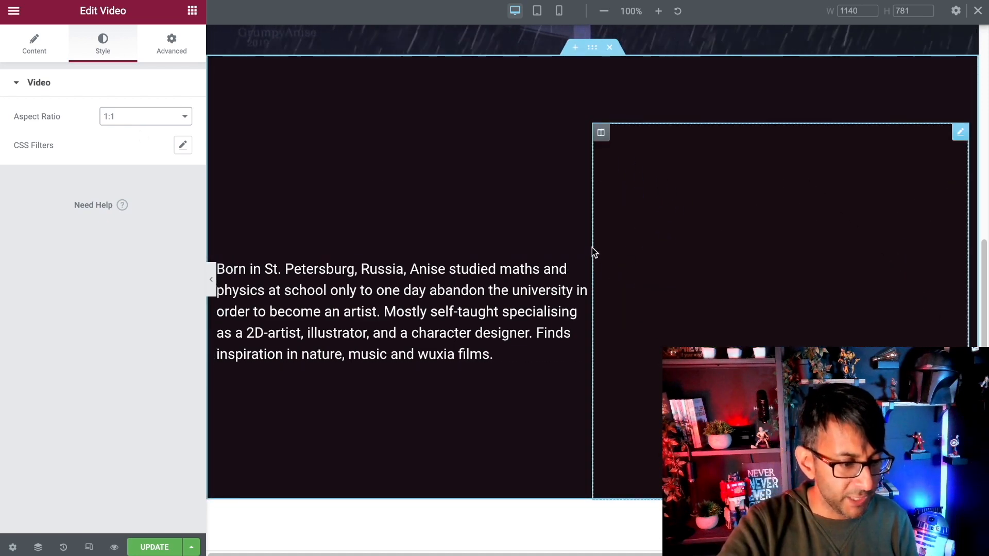
Step: Widen the biography column to about 62% by moving the divider between the two columns
{"action": "left_click_drag", "start_coordinate": [597, 252], "coordinate": [587, 246]}
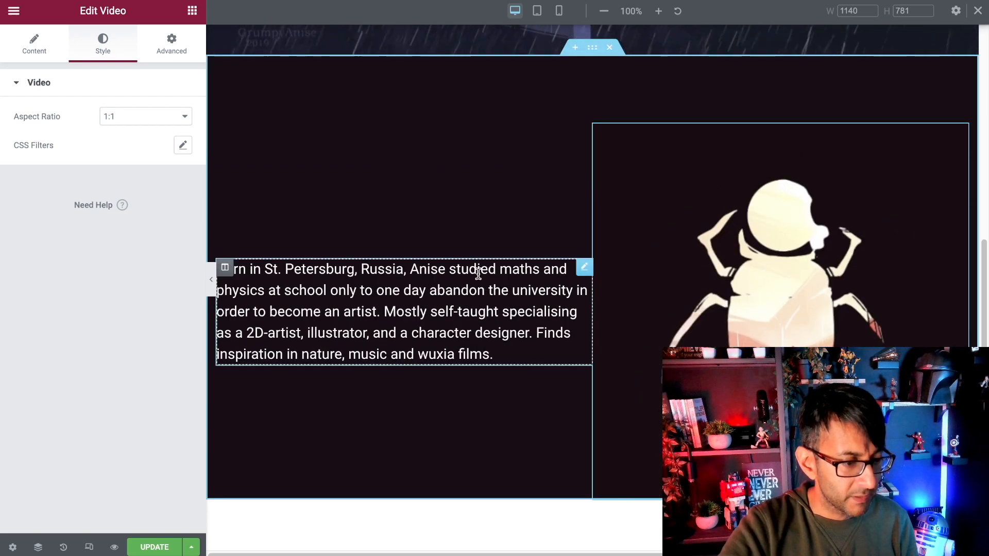
{"action": "left_click", "coordinate": [587, 291]}
{"action": "left_click_drag", "start_coordinate": [596, 303], "coordinate": [593, 291]}
{"action": "left_click_drag", "start_coordinate": [729, 277], "coordinate": [687, 238]}
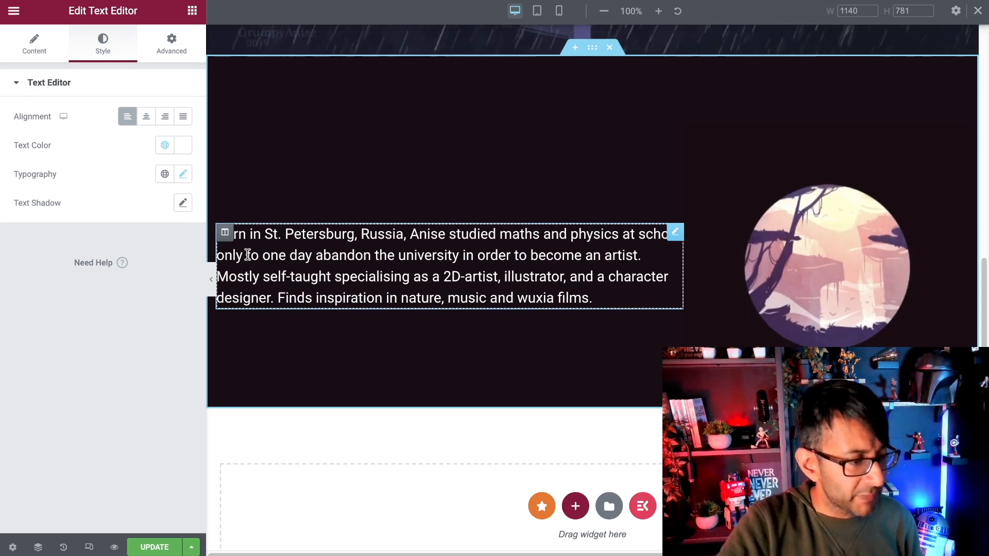
Step: Unlink the margin and padding values of the biography column so each side can be set separately
{"action": "left_click", "coordinate": [225, 234]}
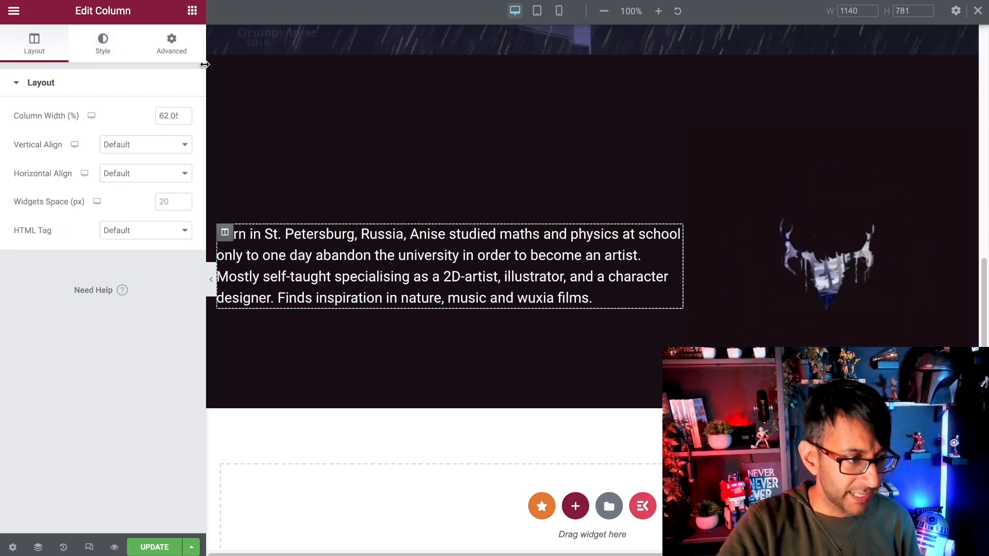
{"action": "left_click", "coordinate": [174, 46]}
{"action": "left_click", "coordinate": [183, 134]}
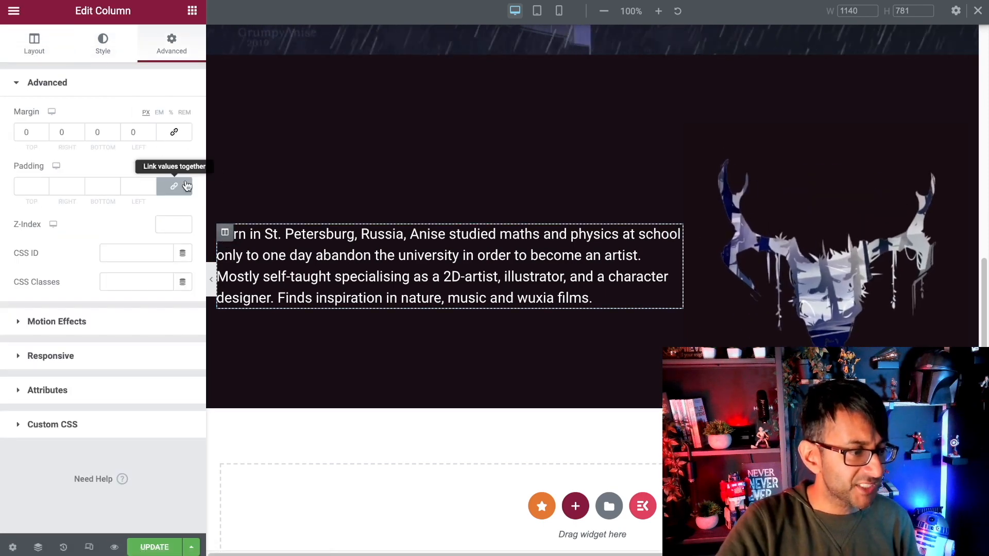
{"action": "left_click", "coordinate": [184, 187]}
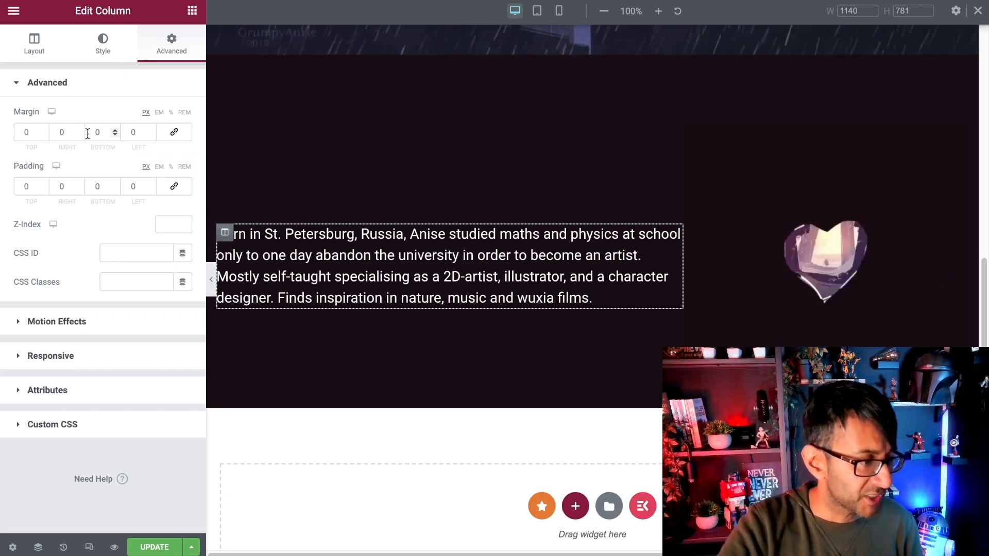
Step: Try a right margin of 200 px on the biography column and settle on 100 px
{"action": "left_click_drag", "start_coordinate": [68, 133], "coordinate": [44, 131]}
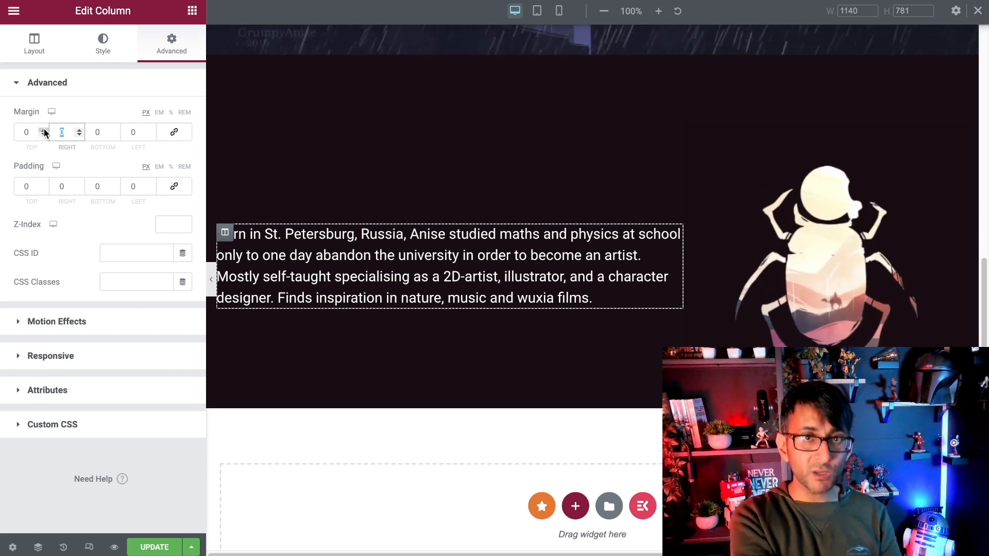
{"action": "type", "text": "200"}
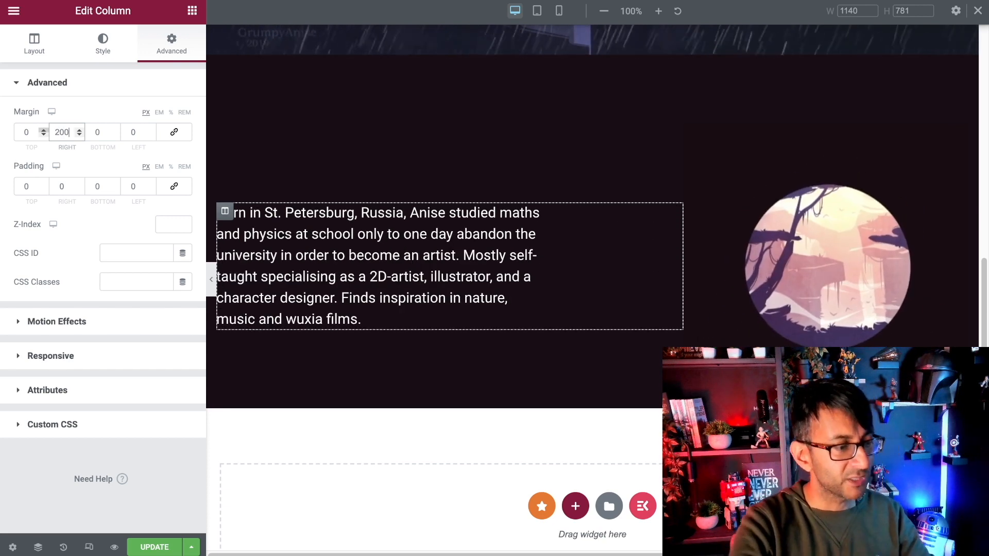
{"action": "key", "text": "BackSpace"}
{"action": "key", "text": "BackSpace"}
{"action": "key", "text": "BackSpace"}
{"action": "type", "text": "0150"}
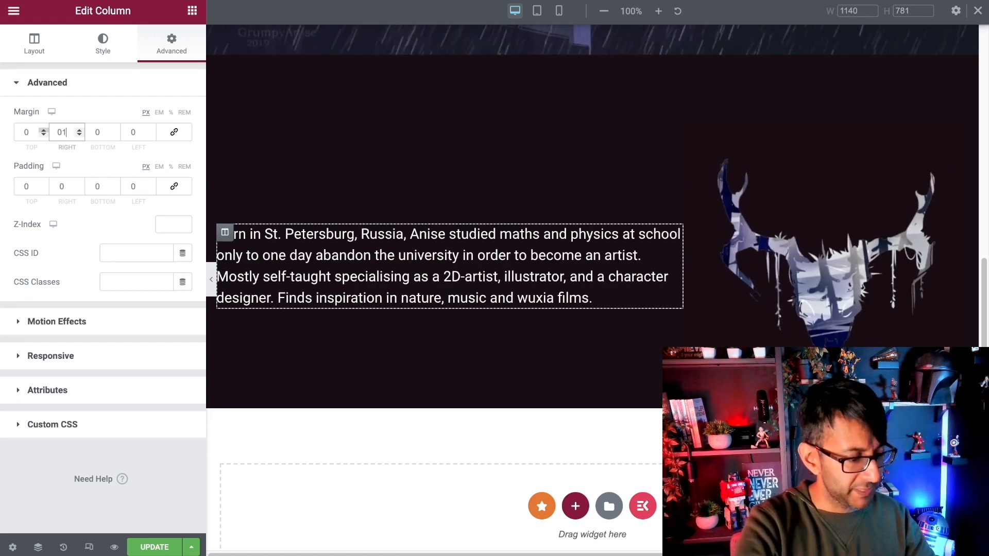
{"action": "key", "text": "BackSpace"}
{"action": "key", "text": "BackSpace"}
{"action": "key", "text": "BackSpace"}
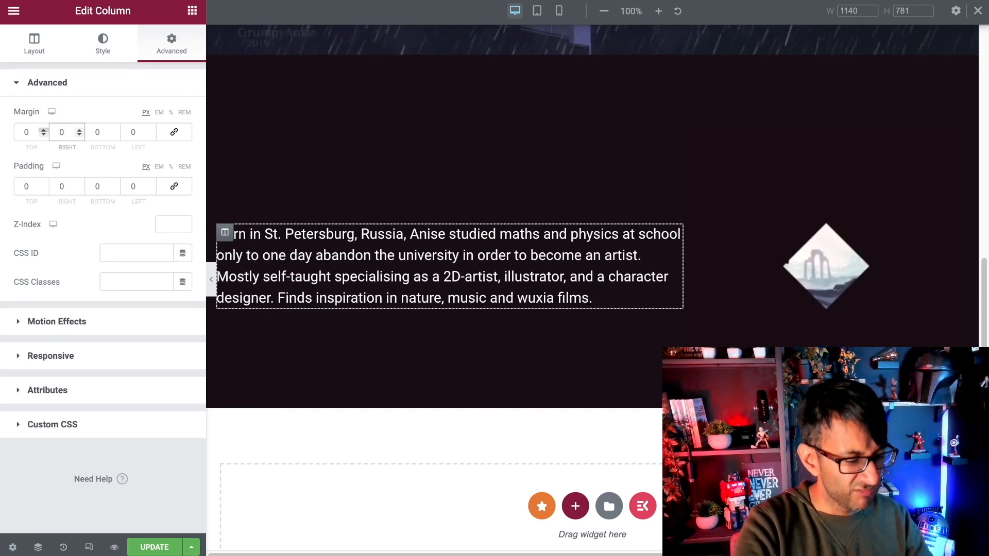
{"action": "type", "text": "00"}
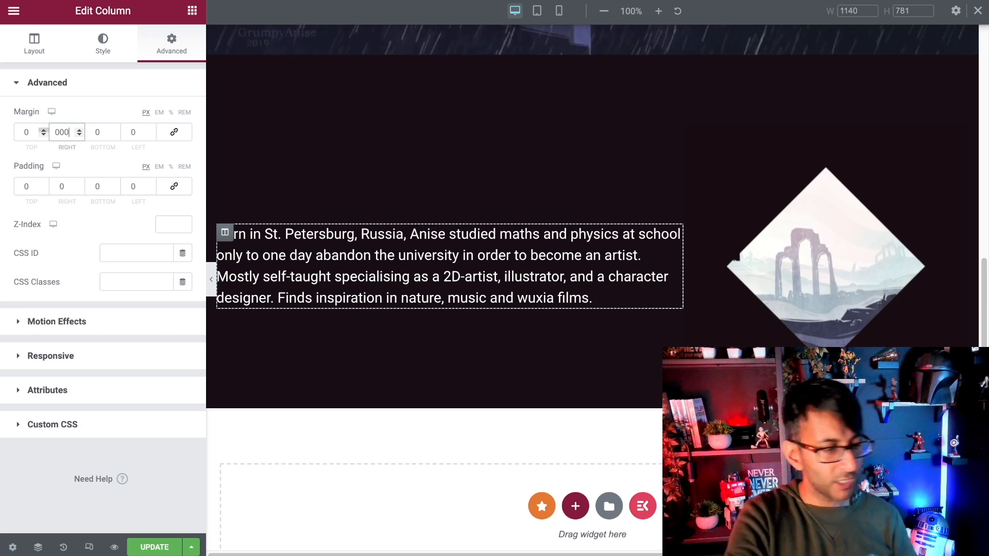
{"action": "key", "text": "BackSpace"}
{"action": "key", "text": "BackSpace"}
{"action": "type", "text": "100"}
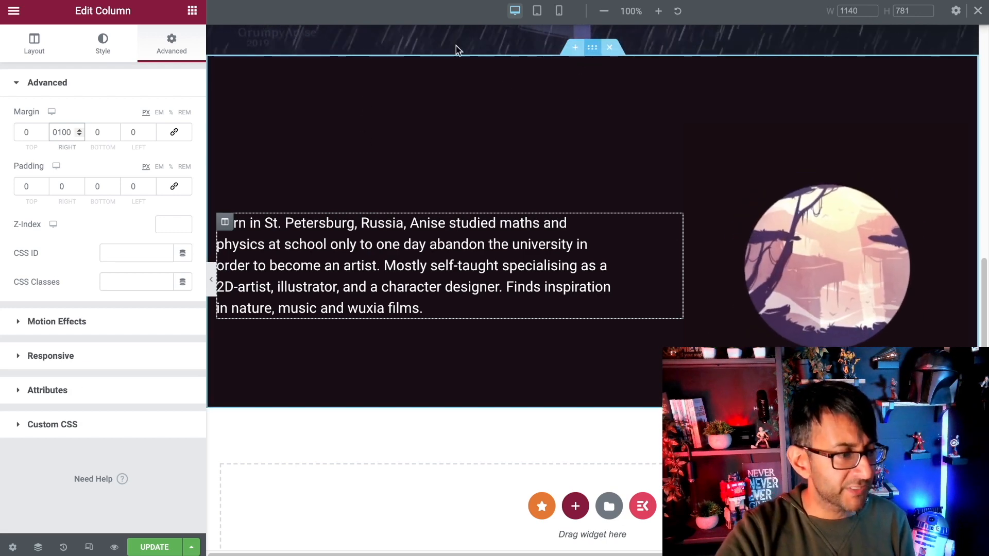
Step: Set the boxed content width of the biography and video section to 800 px
{"action": "left_click", "coordinate": [592, 47]}
{"action": "left_click", "coordinate": [34, 44]}
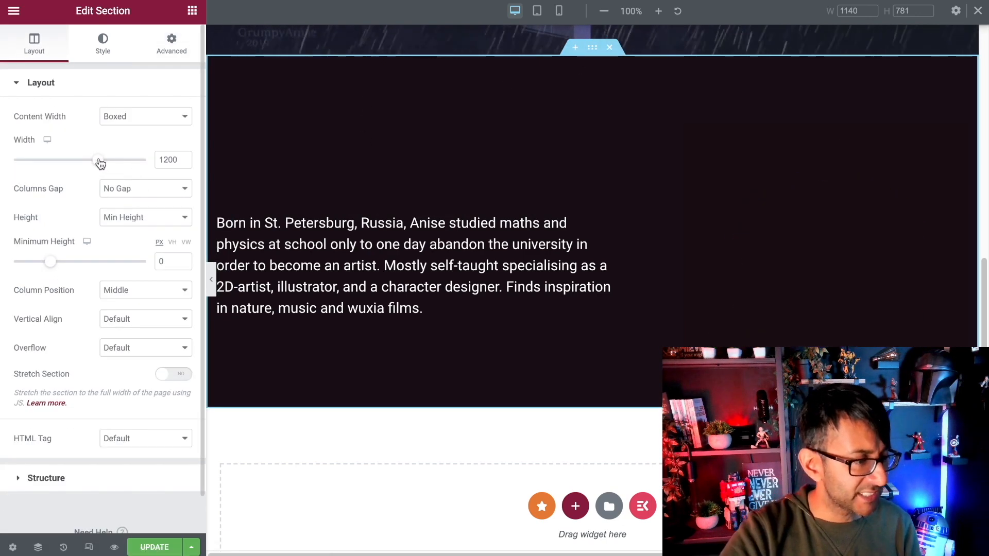
{"action": "left_click_drag", "start_coordinate": [99, 163], "coordinate": [54, 163]}
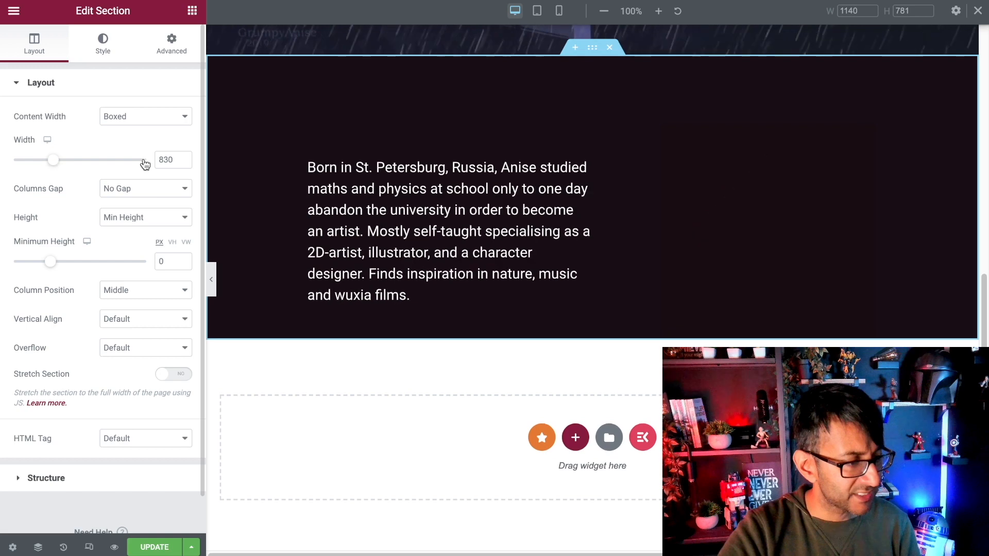
{"action": "double_click", "coordinate": [165, 160]}
{"action": "type", "text": "800"}
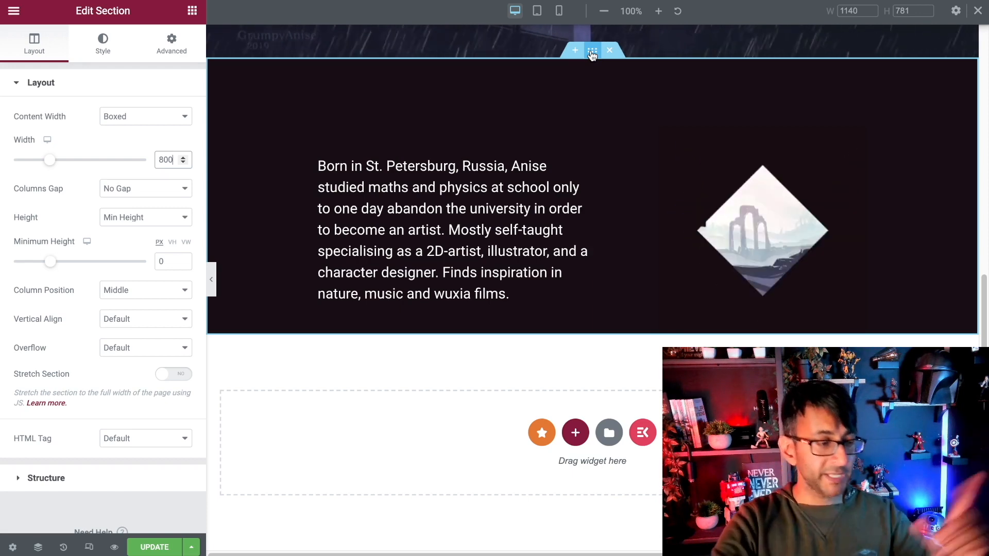
Step: Set the top and bottom padding of the biography and video section to 50 px and review it at full page width
{"action": "left_click", "coordinate": [171, 44]}
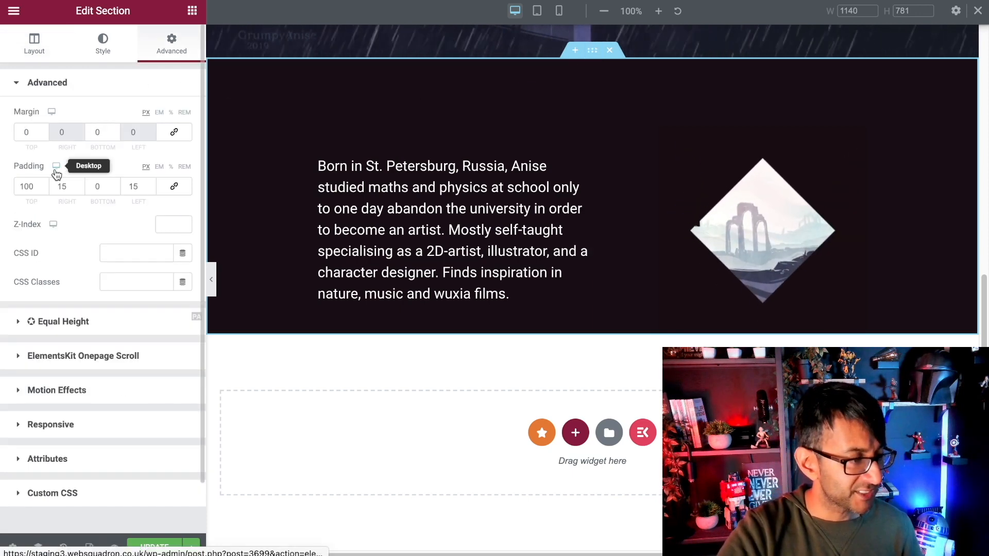
{"action": "left_click_drag", "start_coordinate": [35, 187], "coordinate": [10, 187]}
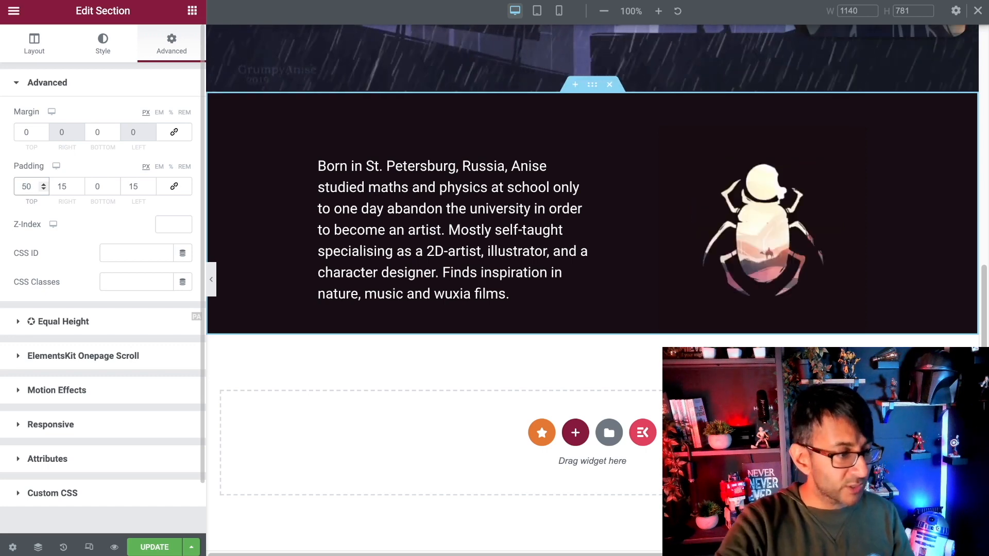
{"action": "type", "text": "50"}
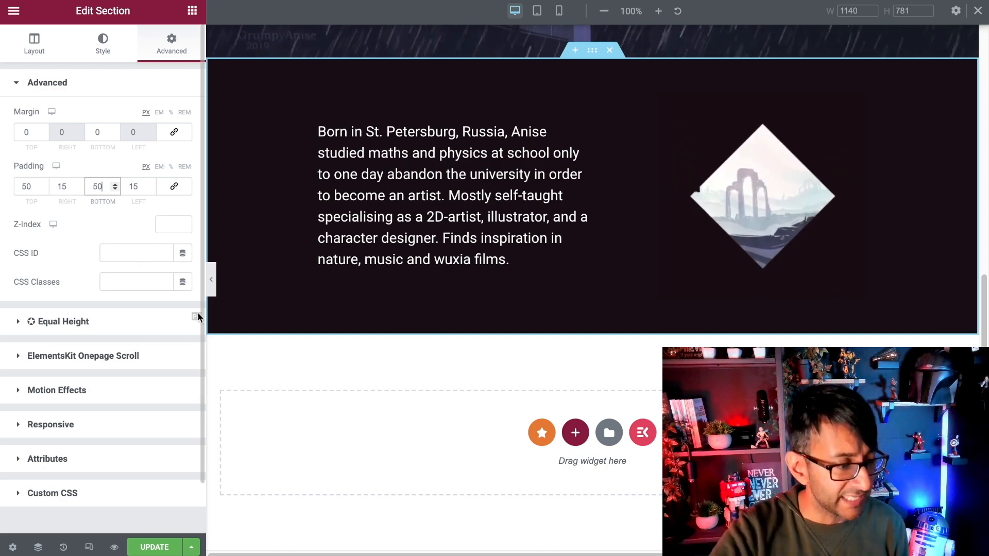
{"action": "left_click", "coordinate": [211, 276]}
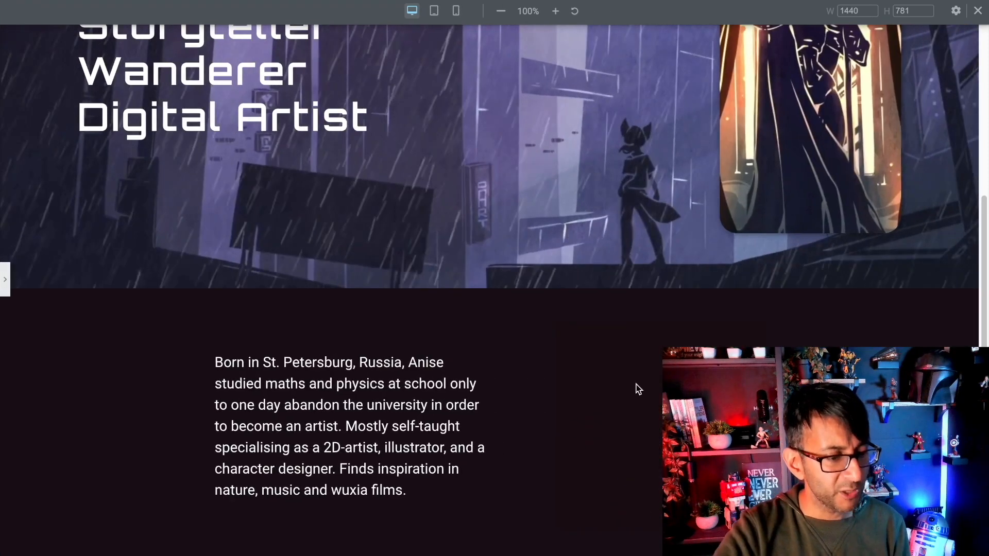
{"action": "scroll", "coordinate": [636, 383], "scroll_direction": "up", "scroll_amount": 5}
{"action": "scroll", "coordinate": [636, 384], "scroll_direction": "down", "scroll_amount": 5}
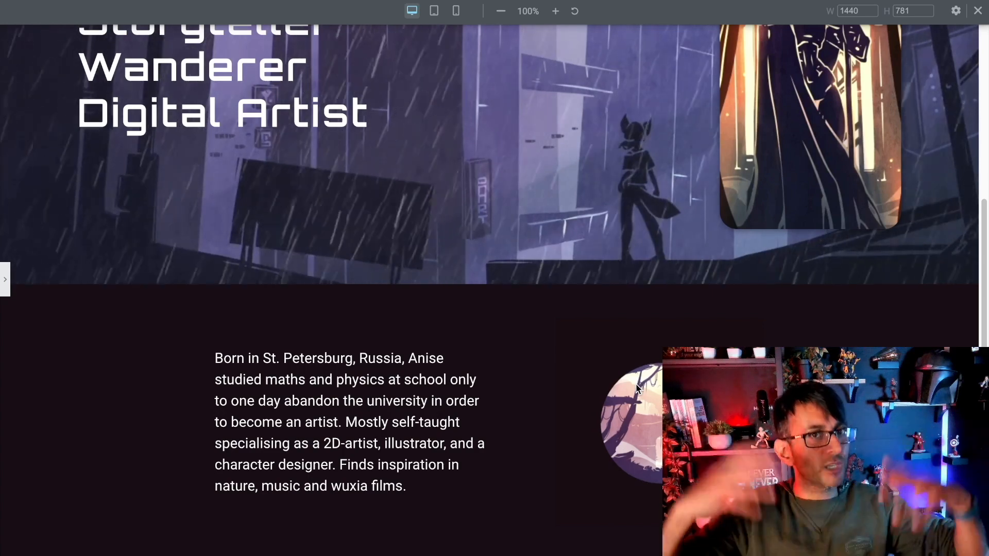
{"action": "left_click", "coordinate": [6, 280]}
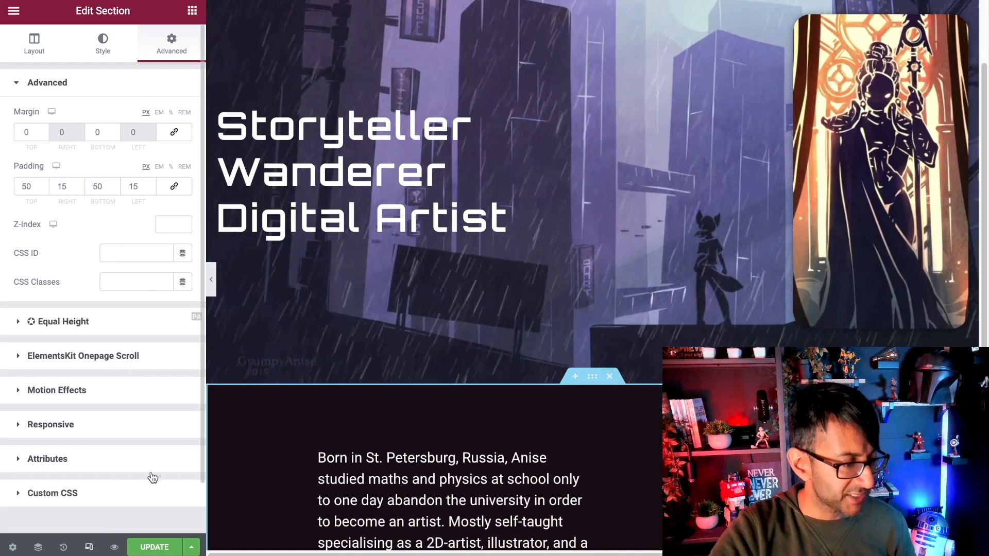
Step: Switch to the mobile preview with a width of 378 px and bring up the biography section
{"action": "left_click", "coordinate": [89, 547]}
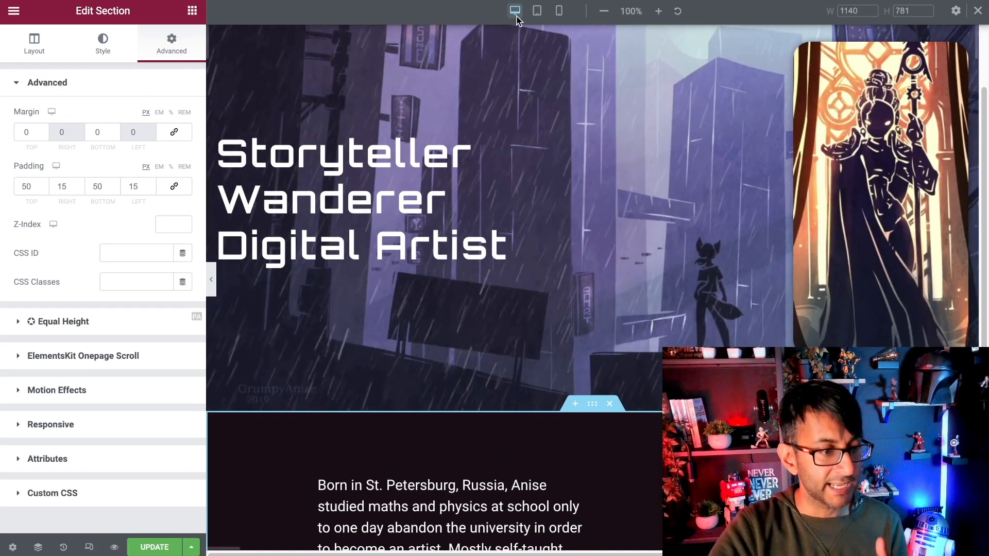
{"action": "left_click", "coordinate": [558, 12]}
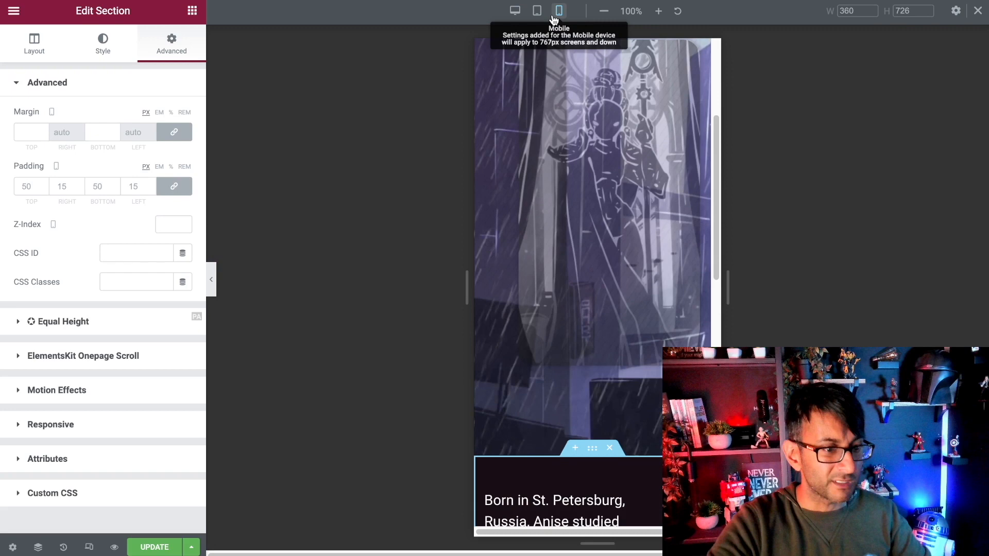
{"action": "left_click_drag", "start_coordinate": [856, 12], "coordinate": [838, 15]}
{"action": "type", "text": "378"}
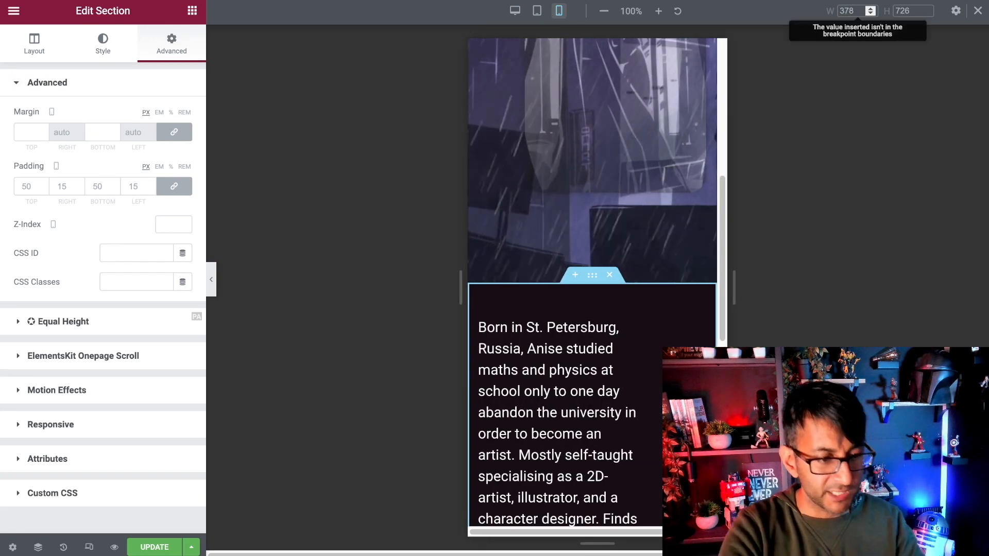
{"action": "scroll", "coordinate": [651, 360], "scroll_direction": "down", "scroll_amount": 3}
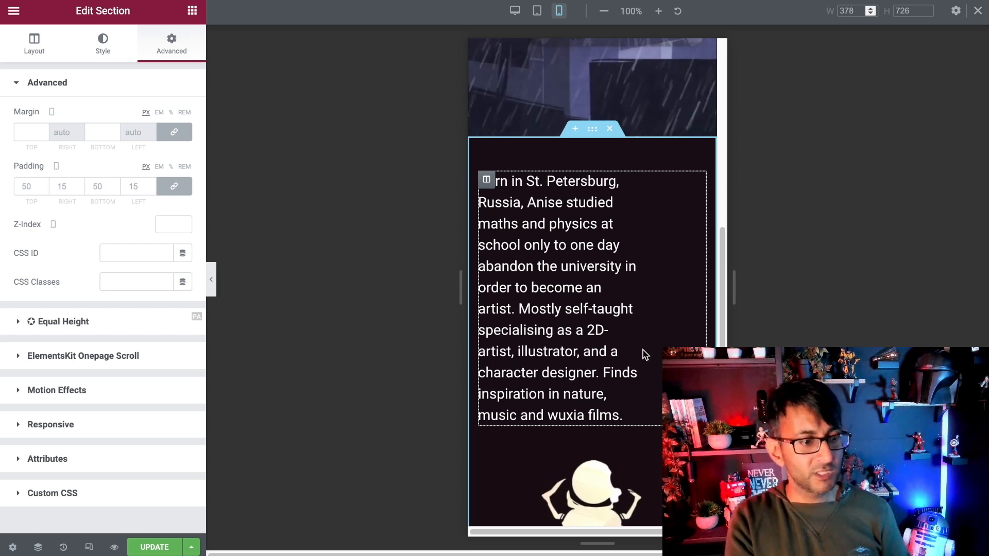
Step: Set all mobile margins of the biography column to 0 and check the section down to the video
{"action": "left_click", "coordinate": [486, 180]}
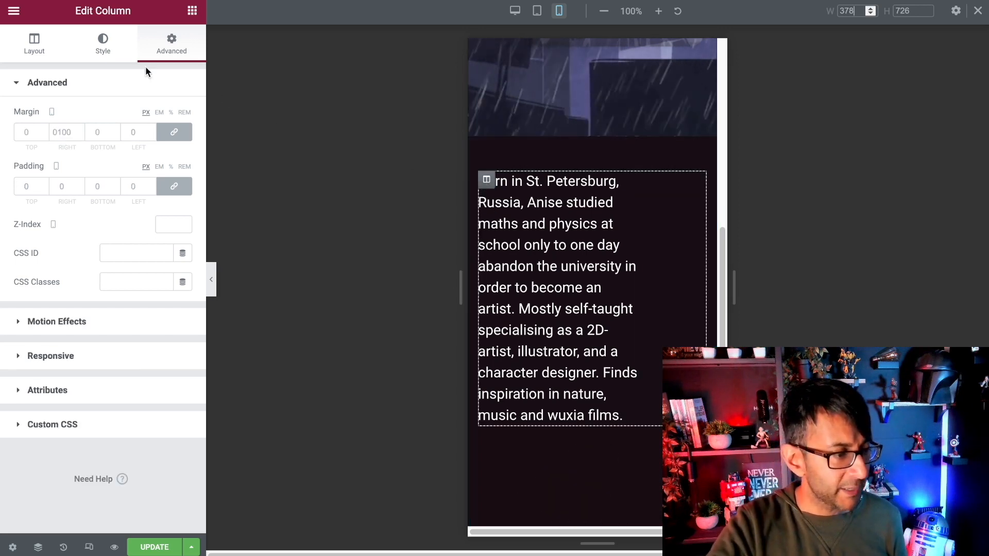
{"action": "left_click", "coordinate": [31, 47]}
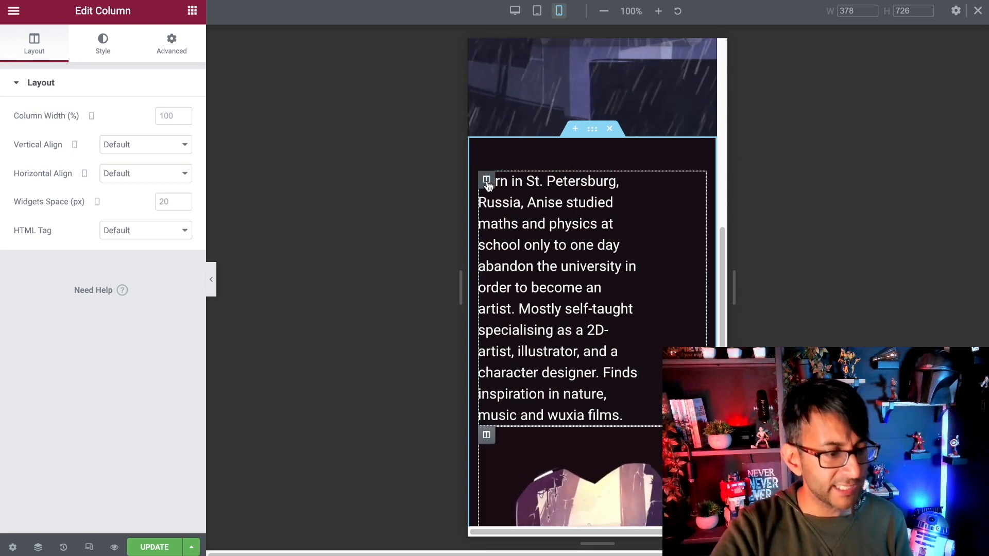
{"action": "left_click", "coordinate": [172, 44]}
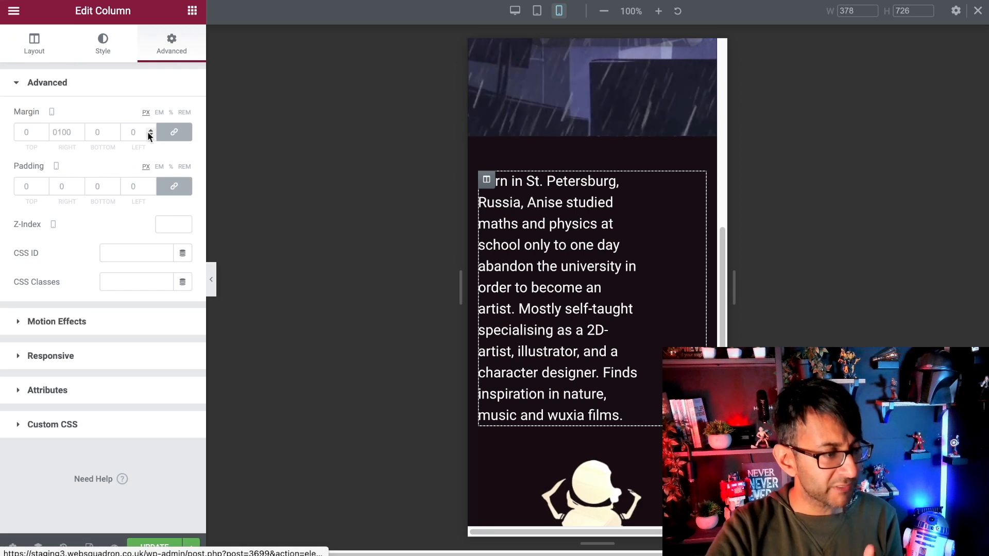
{"action": "left_click", "coordinate": [175, 135]}
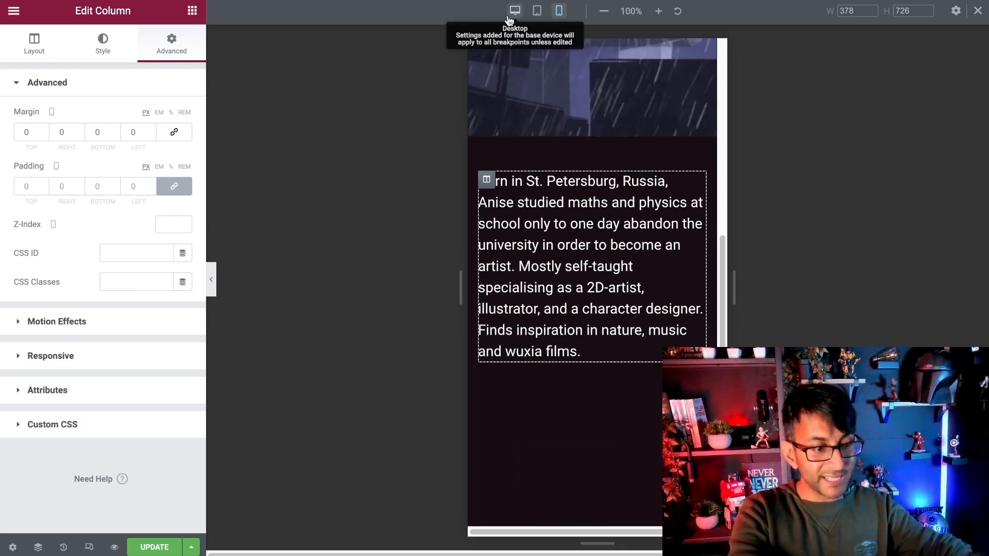
{"action": "scroll", "coordinate": [608, 335], "scroll_direction": "down", "scroll_amount": 1}
{"action": "scroll", "coordinate": [611, 340], "scroll_direction": "down", "scroll_amount": 2}
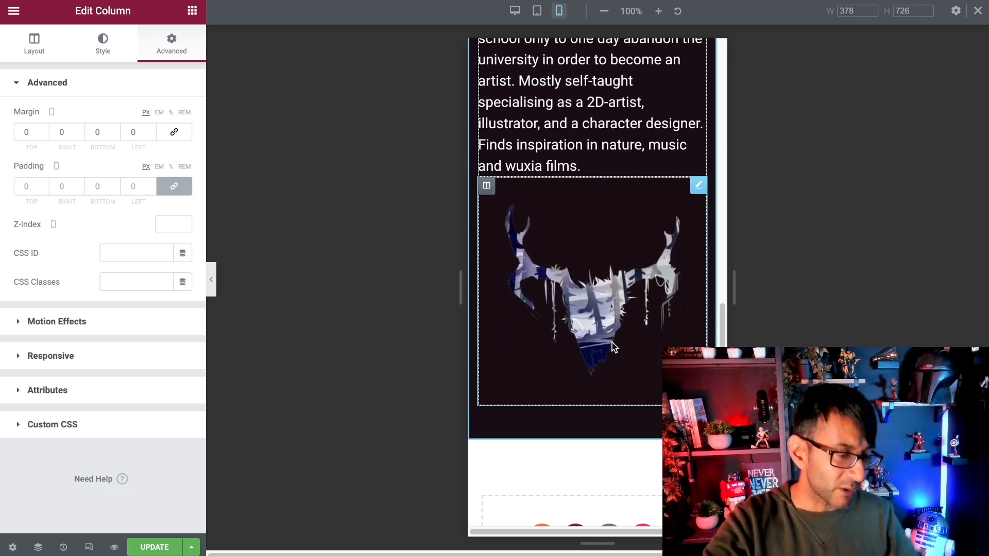
{"action": "scroll", "coordinate": [621, 368], "scroll_direction": "up", "scroll_amount": 3}
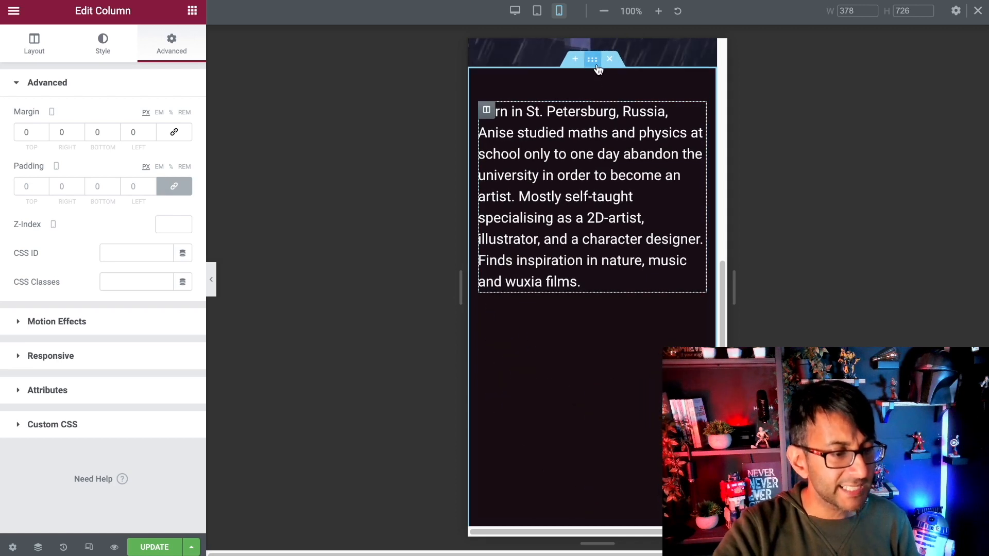
{"action": "left_click", "coordinate": [592, 59]}
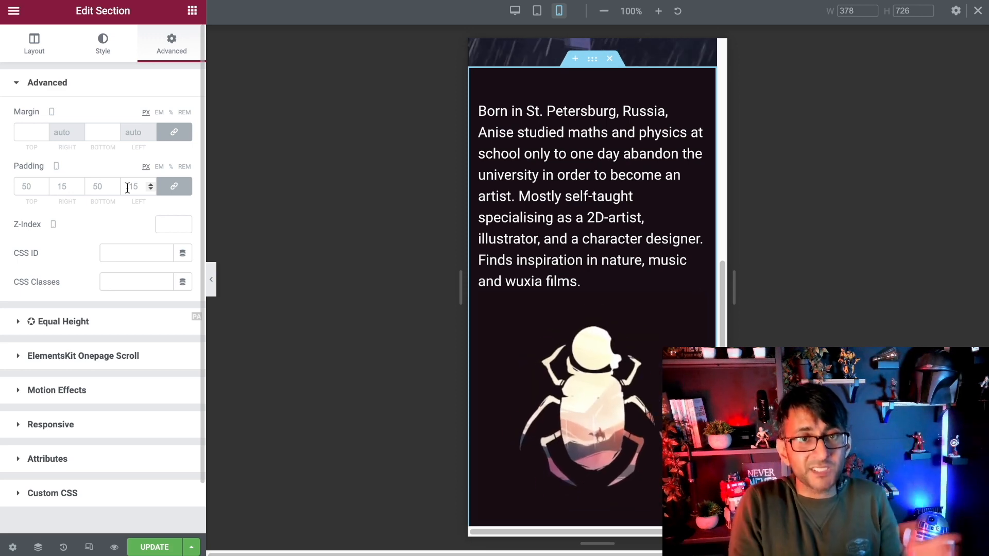
Step: Return to the desktop view and duplicate the biography and video section
{"action": "left_click", "coordinate": [514, 11]}
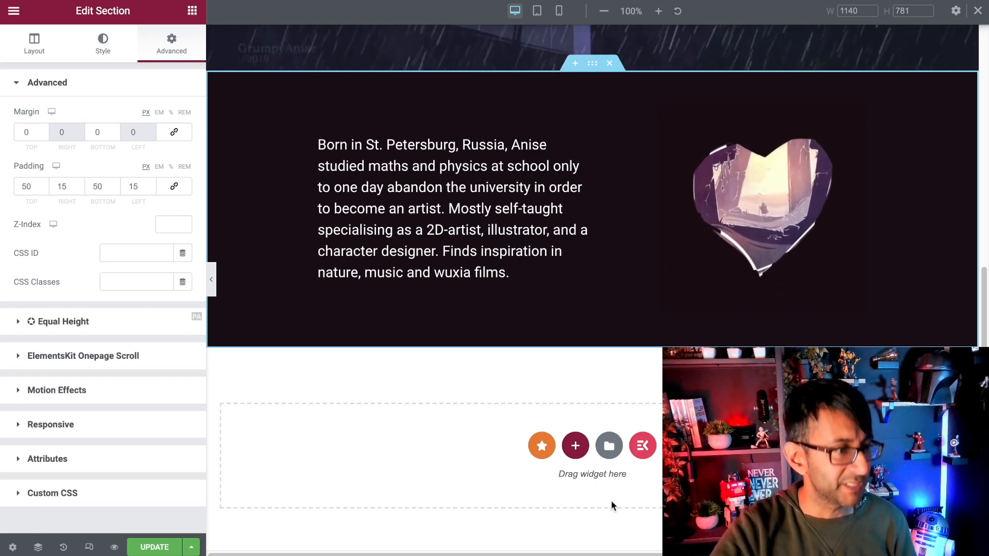
{"action": "right_click", "coordinate": [594, 68]}
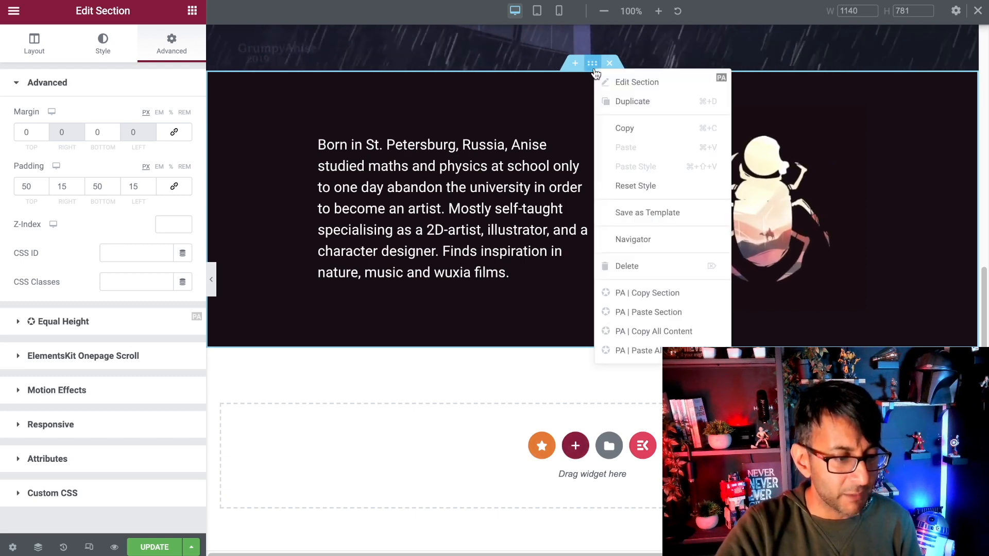
{"action": "left_click", "coordinate": [630, 103]}
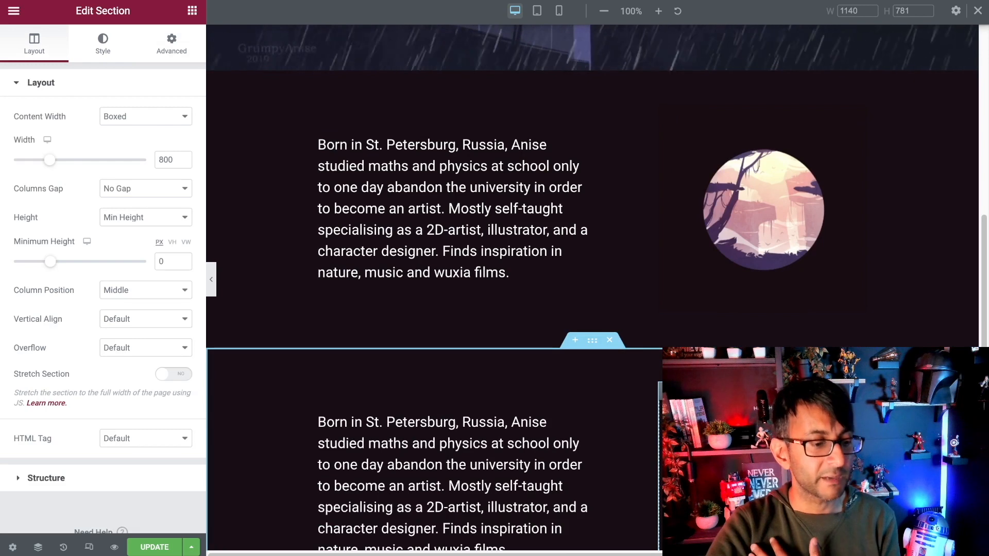
Step: Delete the video and the column that held it from the duplicated section
{"action": "right_click", "coordinate": [723, 266]}
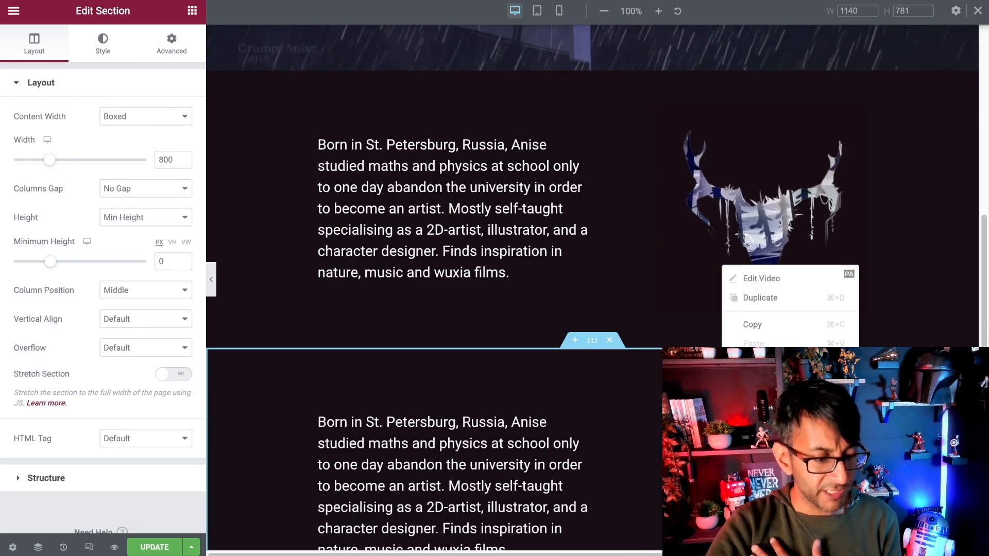
{"action": "left_click", "coordinate": [754, 463]}
{"action": "right_click", "coordinate": [670, 448]}
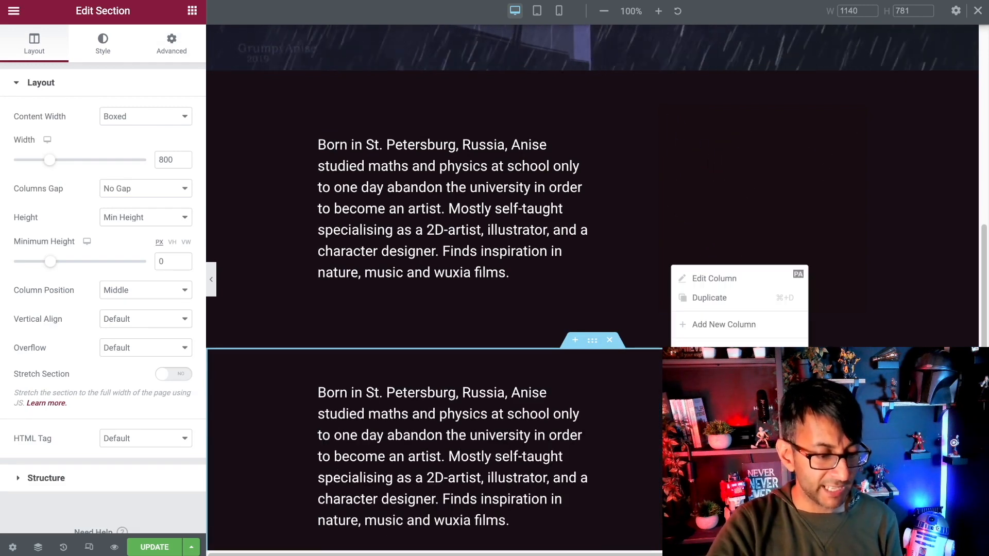
{"action": "left_click", "coordinate": [704, 462]}
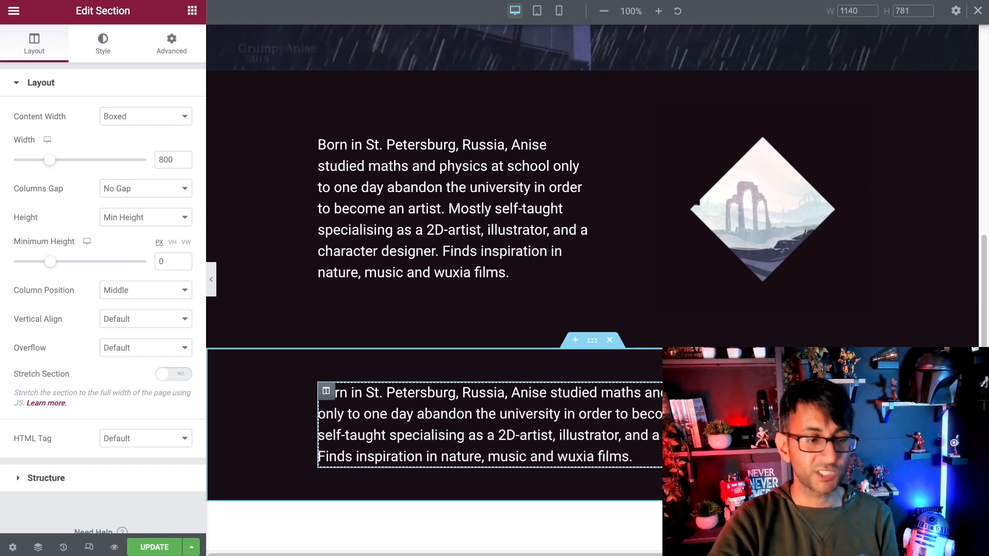
Step: In the duplicated section, set the remaining column's right margin to 0 and the boxed content width to 1000 px
{"action": "left_click", "coordinate": [326, 392]}
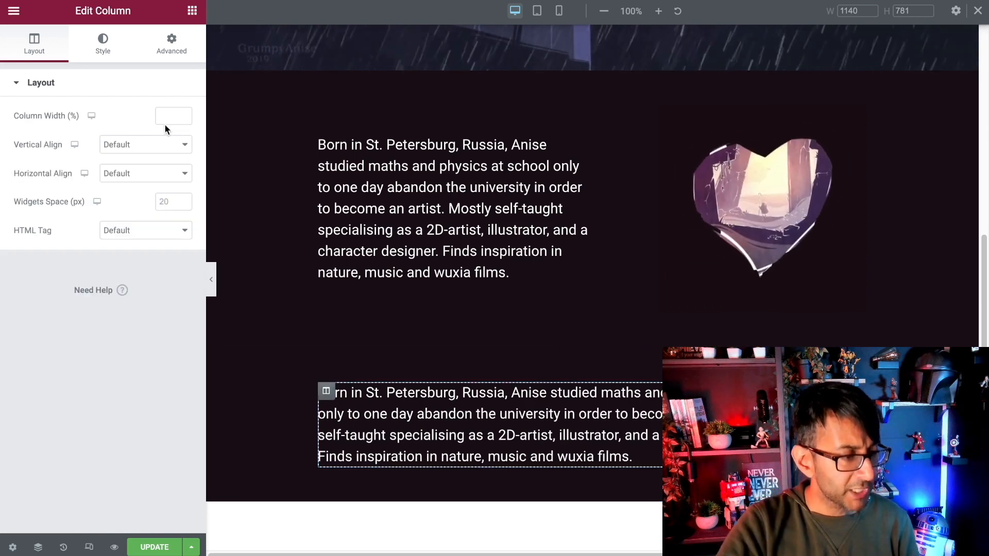
{"action": "left_click", "coordinate": [172, 47]}
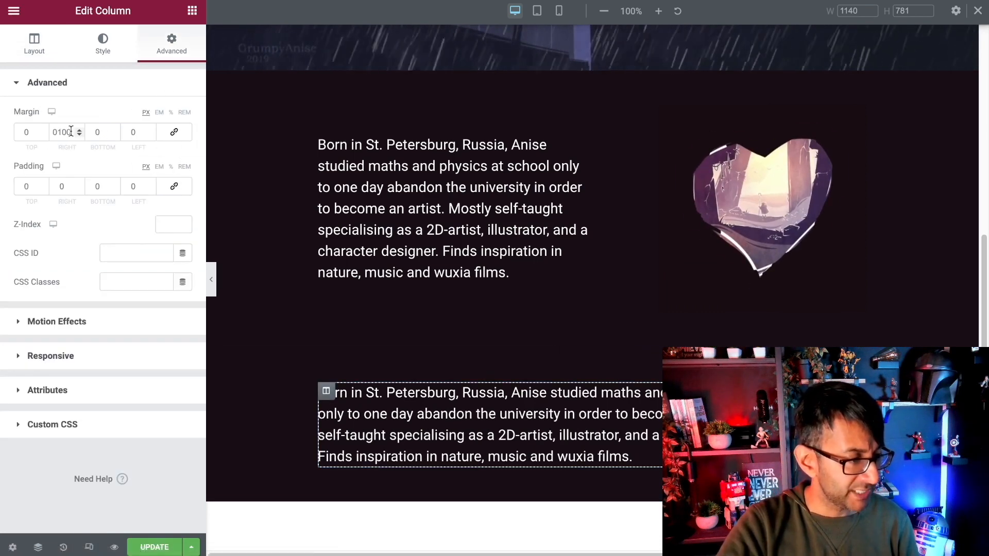
{"action": "left_click_drag", "start_coordinate": [72, 131], "coordinate": [30, 123]}
{"action": "type", "text": "0"}
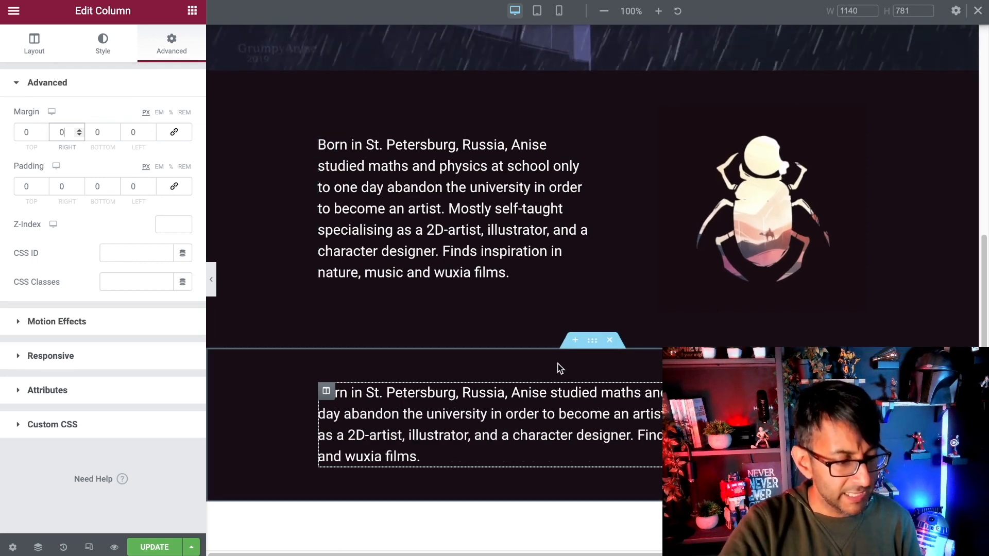
{"action": "left_click", "coordinate": [593, 341]}
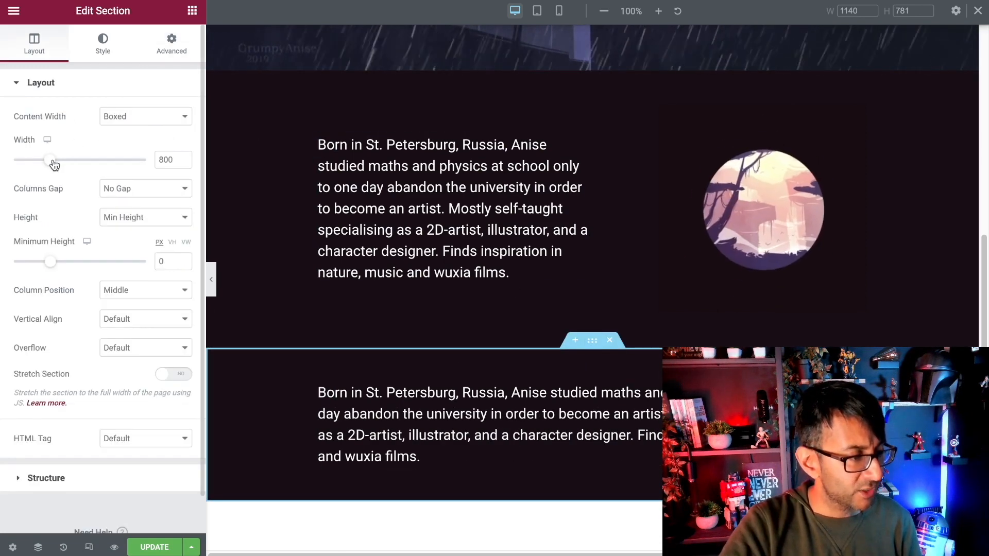
{"action": "type", "text": "1000"}
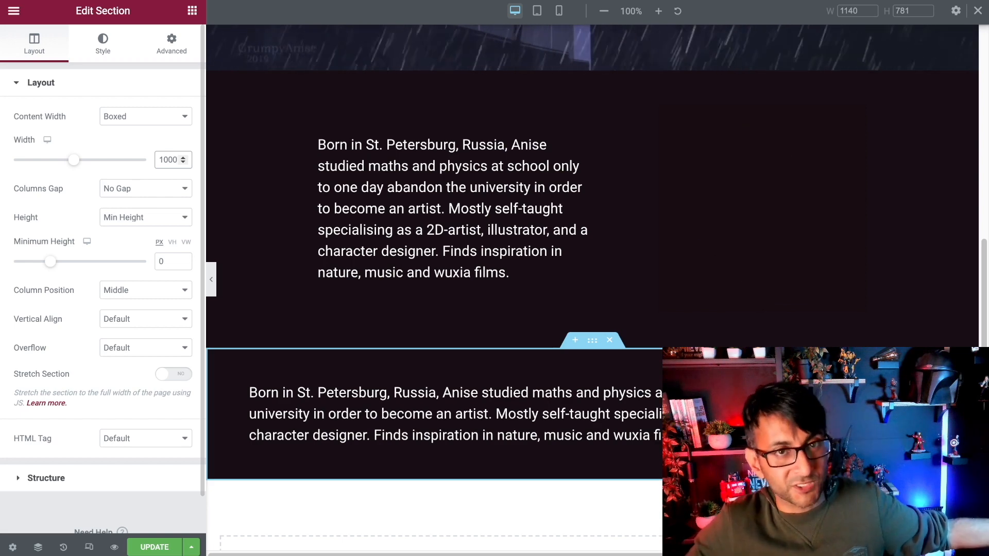
Step: Replace the biography text in the duplicated section with a Counter widget
{"action": "left_click", "coordinate": [360, 392]}
{"action": "right_click", "coordinate": [372, 393]}
{"action": "left_click", "coordinate": [427, 463]}
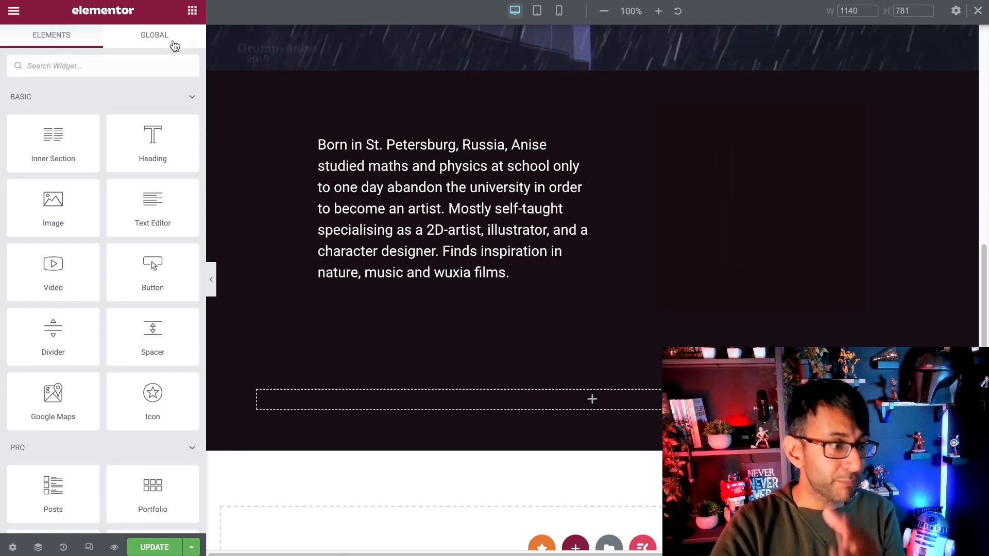
{"action": "type", "text": "coun"}
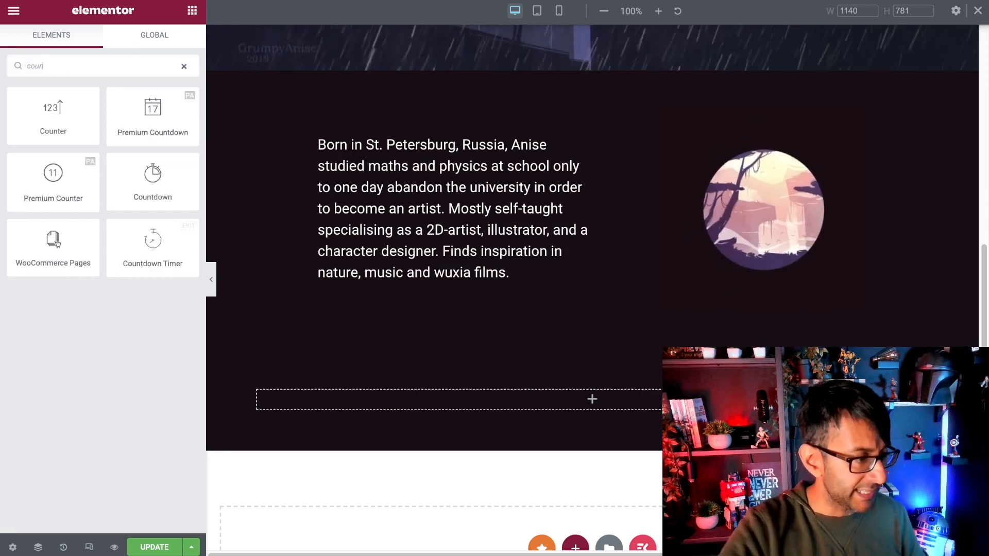
{"action": "left_click_drag", "start_coordinate": [50, 123], "coordinate": [619, 408]}
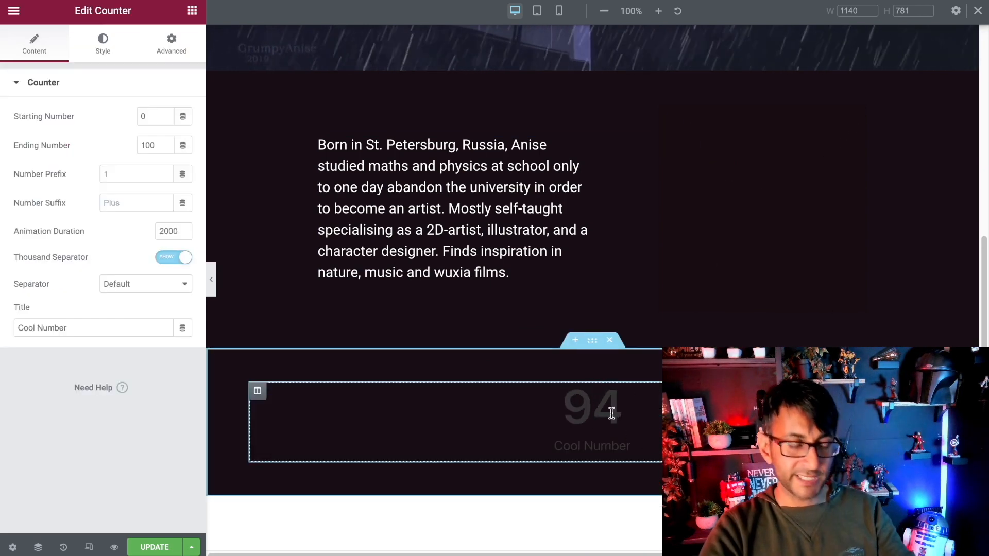
Step: Apply the white global colour to both the number and the title of the counter
{"action": "left_click", "coordinate": [106, 51]}
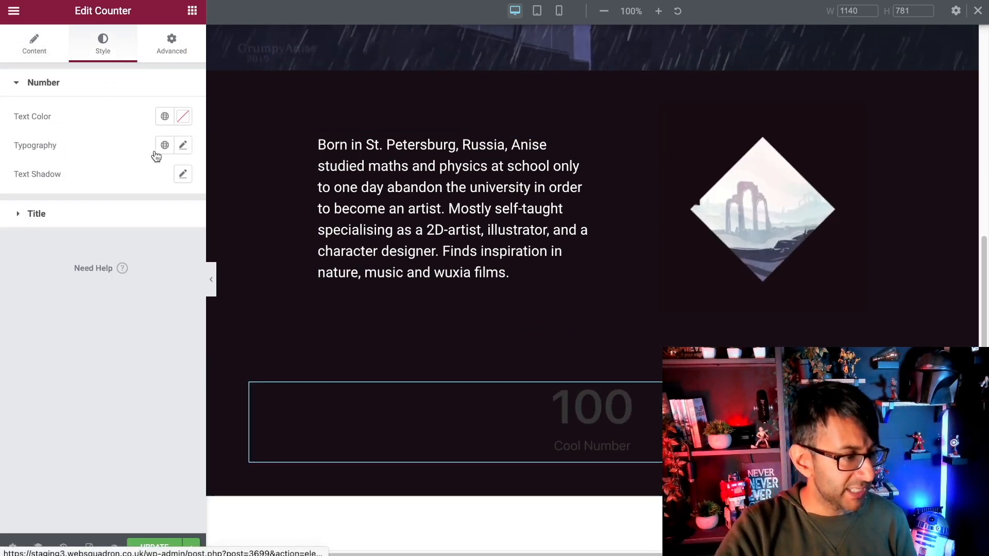
{"action": "left_click", "coordinate": [164, 117]}
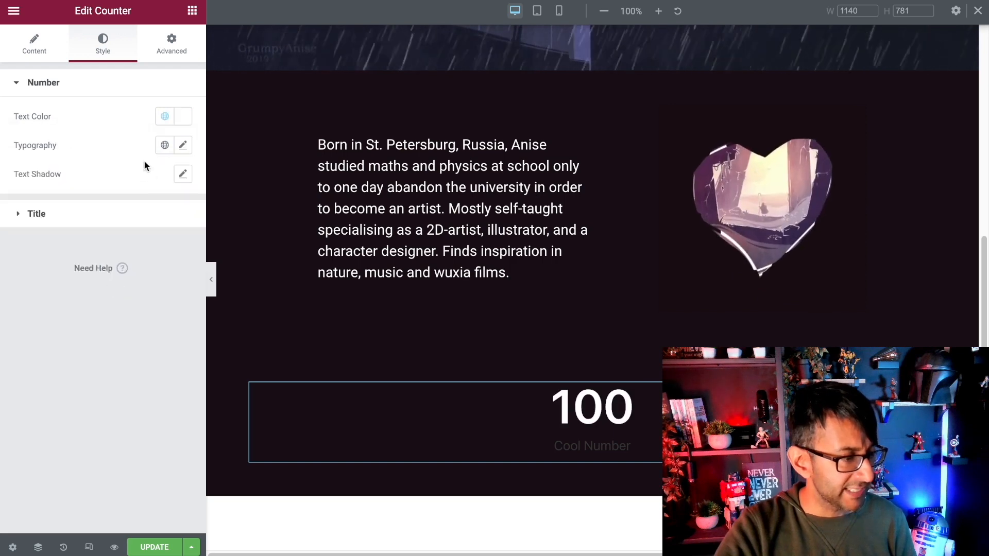
{"action": "left_click", "coordinate": [149, 219]}
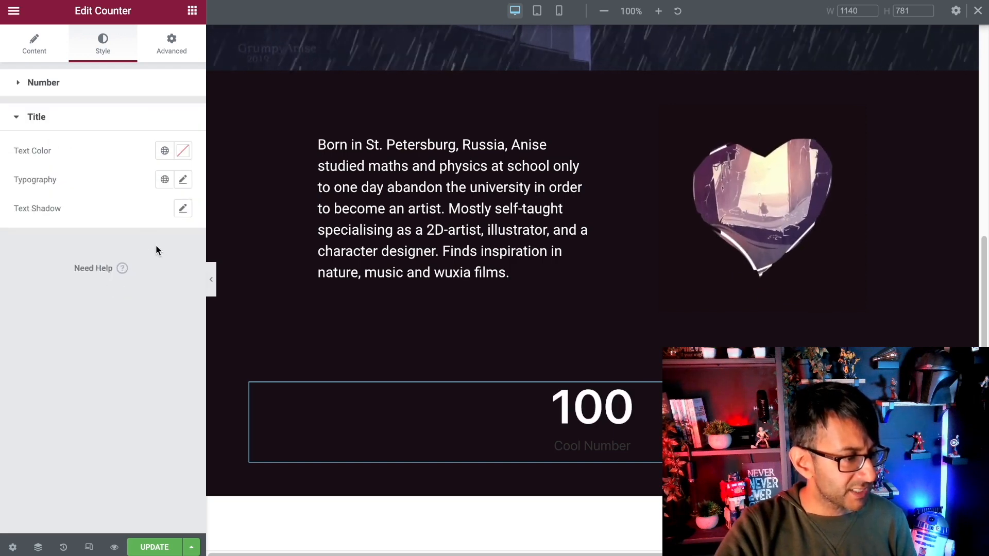
{"action": "left_click", "coordinate": [167, 158]}
{"action": "left_click", "coordinate": [107, 311]}
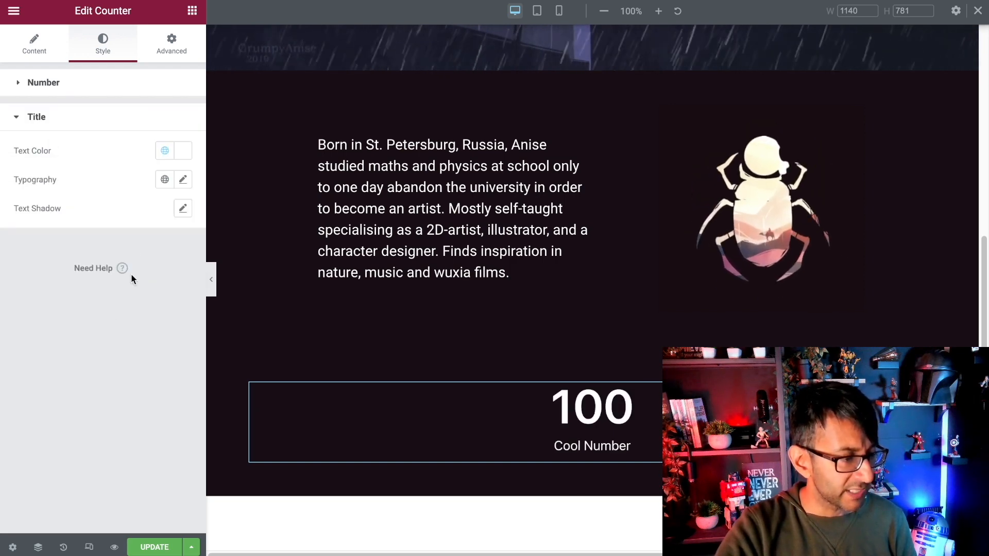
Step: Set the counter title's text color to the global color New Item #11 (#FFC384)
{"action": "left_click", "coordinate": [167, 152]}
{"action": "scroll", "coordinate": [88, 285], "scroll_direction": "down", "scroll_amount": 5}
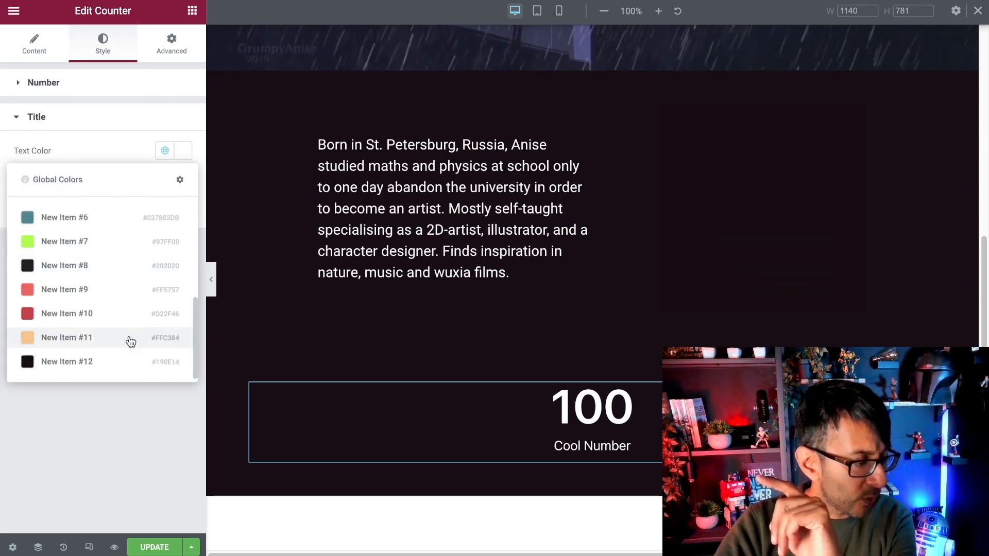
{"action": "left_click", "coordinate": [132, 339]}
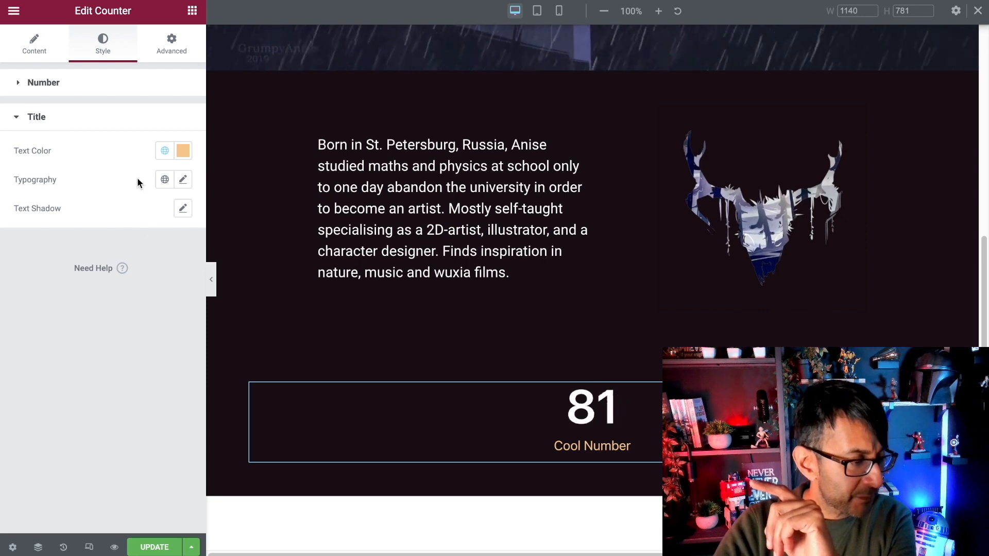
Step: Set the counter number's text color to the global color New Item #10 (#D22F46)
{"action": "left_click", "coordinate": [46, 82]}
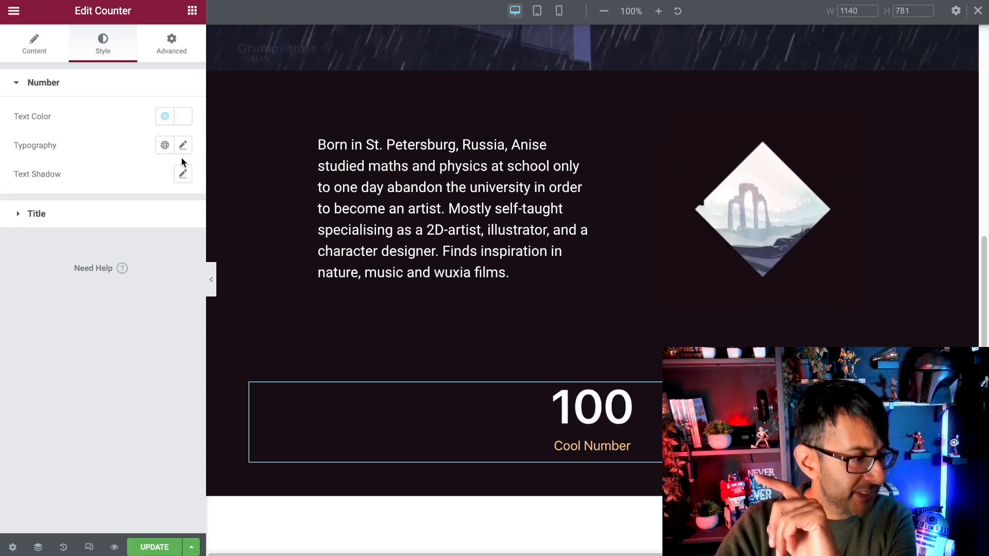
{"action": "left_click", "coordinate": [171, 123]}
{"action": "scroll", "coordinate": [106, 294], "scroll_direction": "down", "scroll_amount": 3}
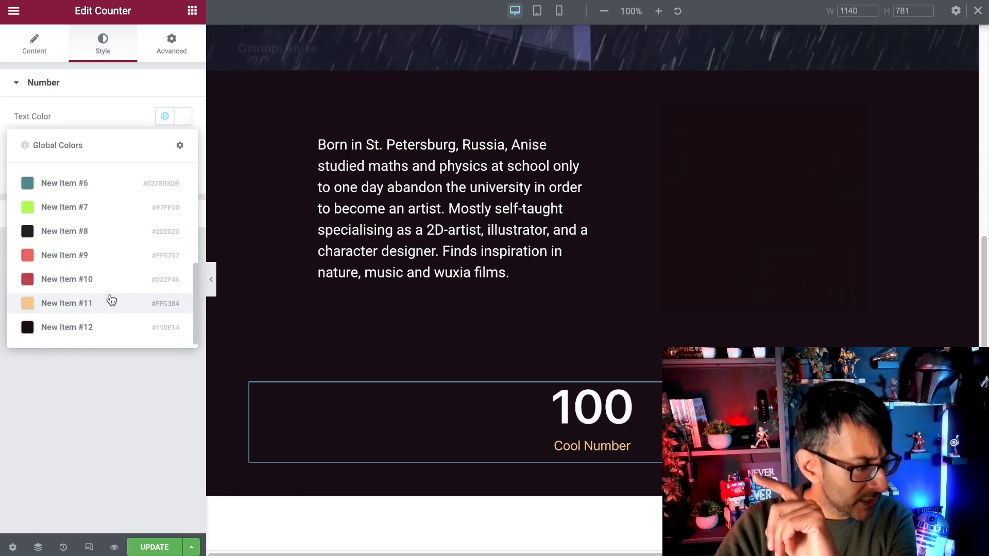
{"action": "scroll", "coordinate": [105, 330], "scroll_direction": "up", "scroll_amount": 2}
{"action": "scroll", "coordinate": [105, 331], "scroll_direction": "down", "scroll_amount": 3}
{"action": "left_click", "coordinate": [104, 281]}
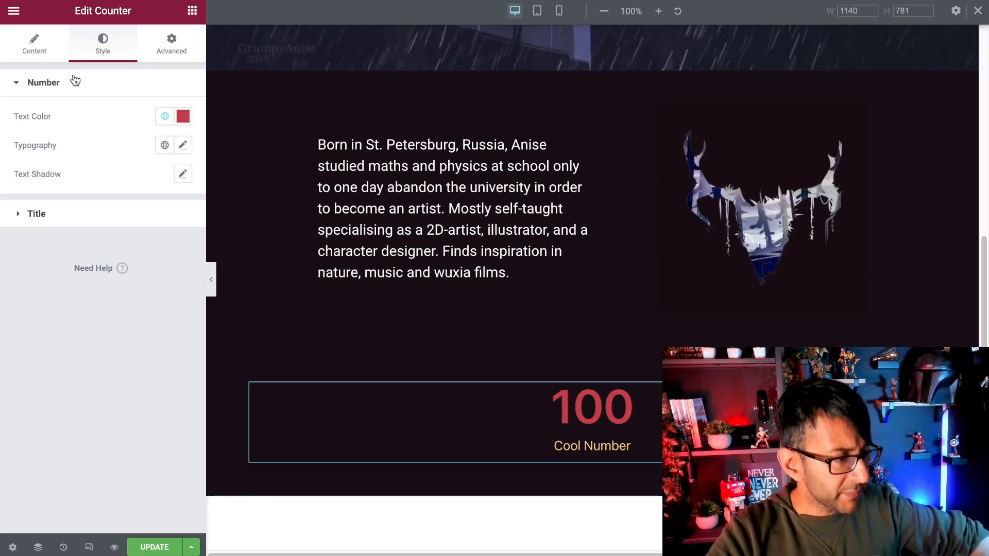
Step: Set the counter's ending number to 239
{"action": "left_click", "coordinate": [44, 54]}
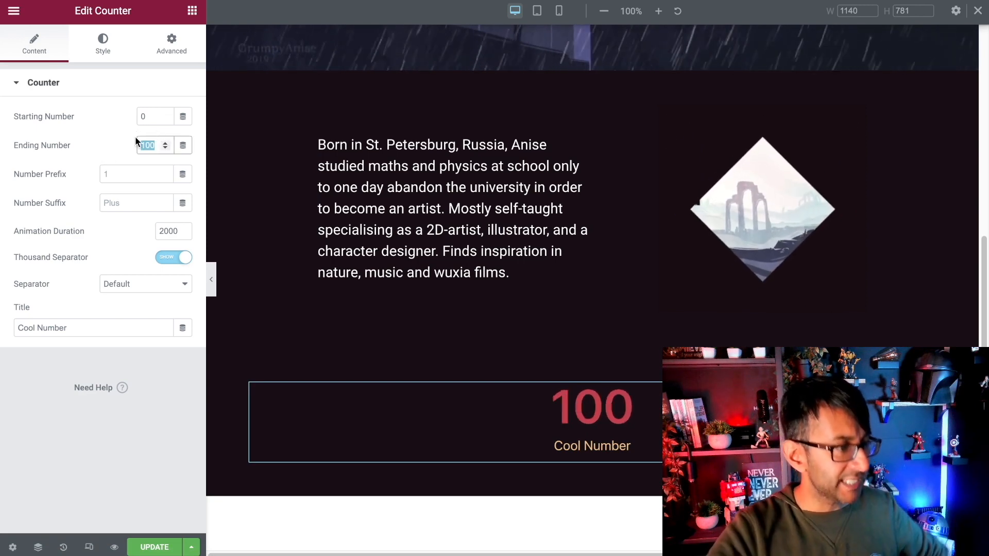
{"action": "type", "text": "239"}
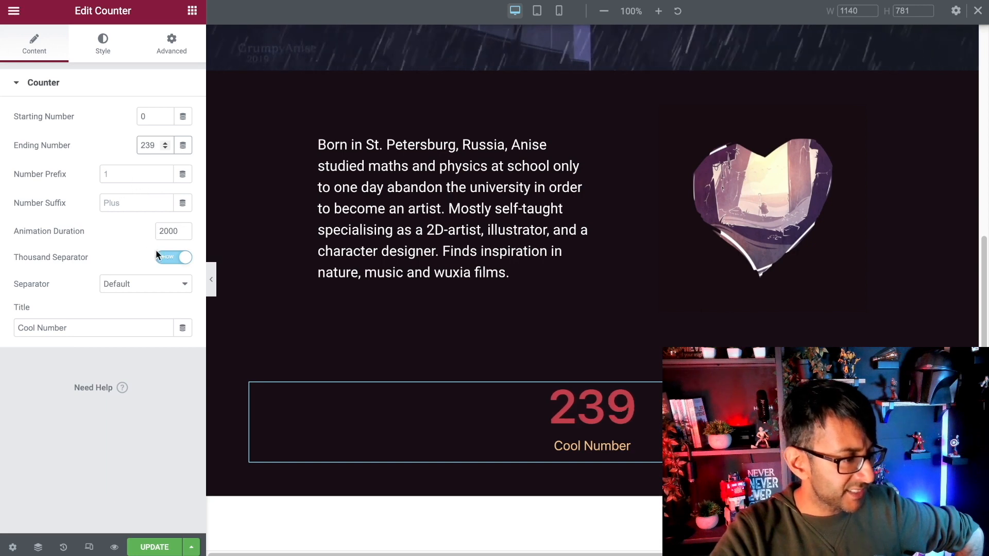
{"action": "left_click", "coordinate": [134, 201]}
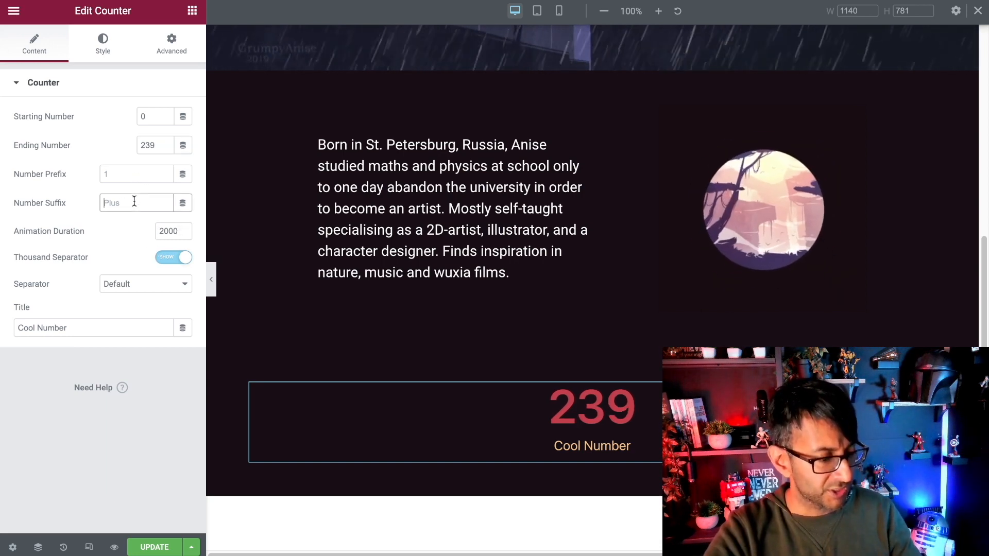
{"action": "type", "text": "ggg"}
{"action": "key", "text": "BackSpace"}
{"action": "key", "text": "BackSpace"}
{"action": "key", "text": "BackSpace"}
{"action": "left_click", "coordinate": [115, 173]}
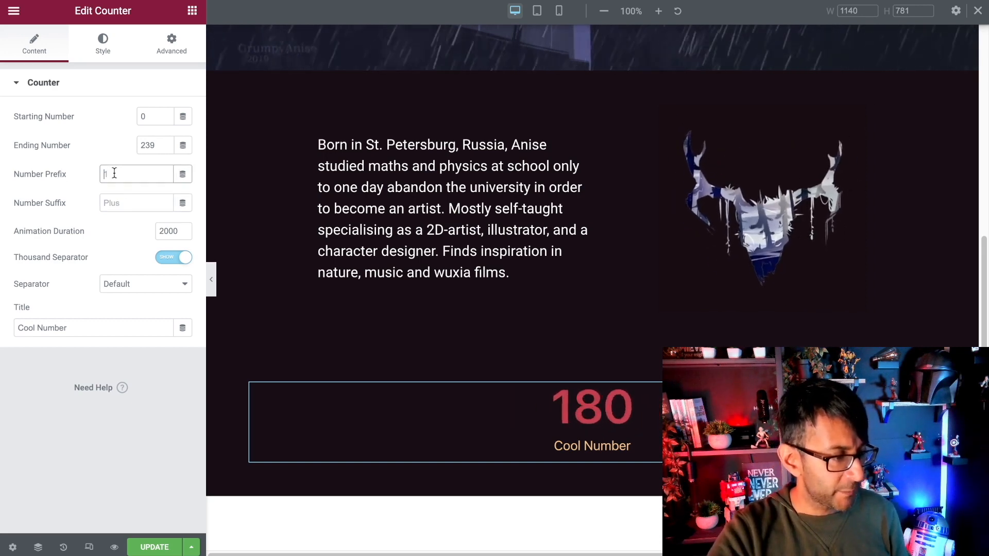
{"action": "type", "text": "dfdfd"}
{"action": "key", "text": "BackSpace"}
{"action": "key", "text": "BackSpace"}
{"action": "key", "text": "BackSpace"}
{"action": "key", "text": "BackSpace"}
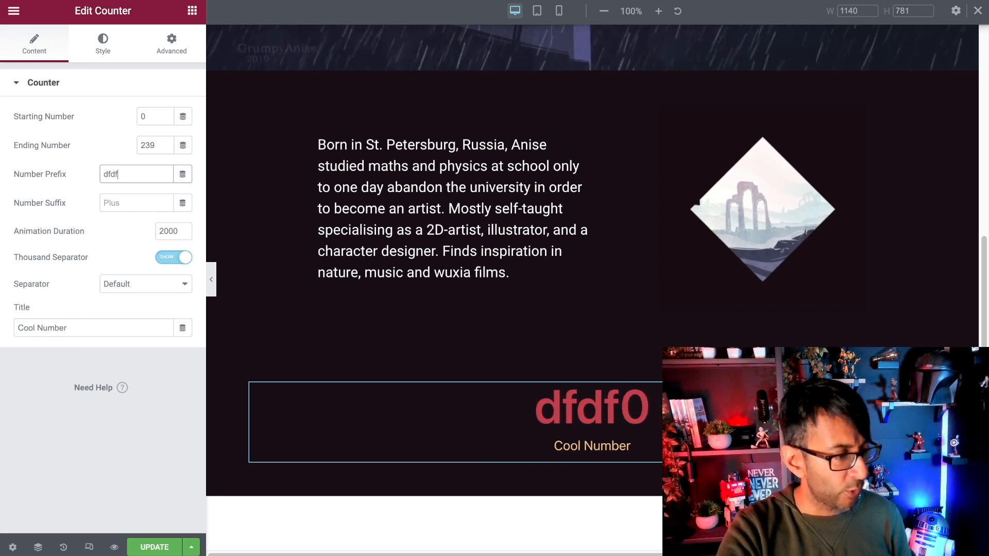
{"action": "key", "text": "BackSpace"}
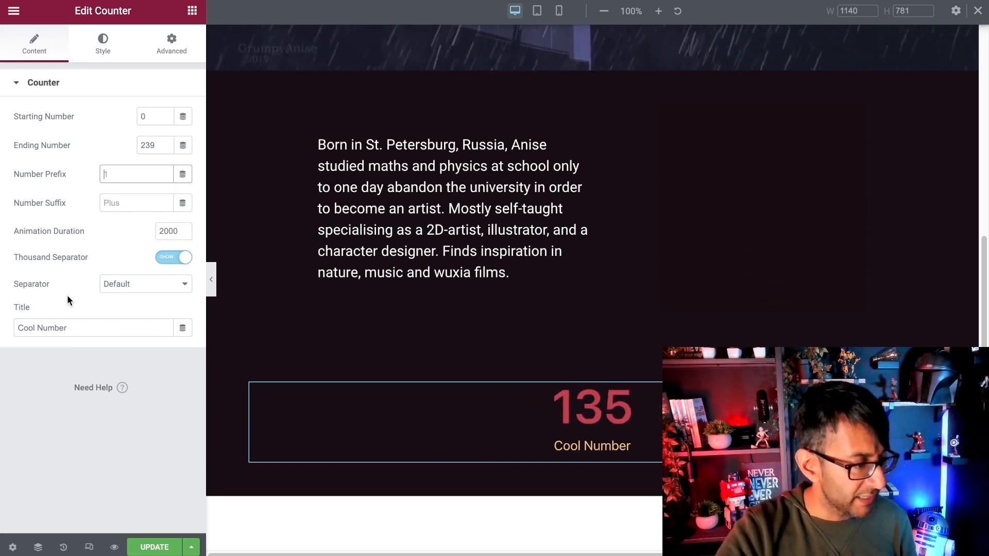
Step: Replace the counter's title text with "Images"
{"action": "left_click_drag", "start_coordinate": [77, 329], "coordinate": [17, 318]}
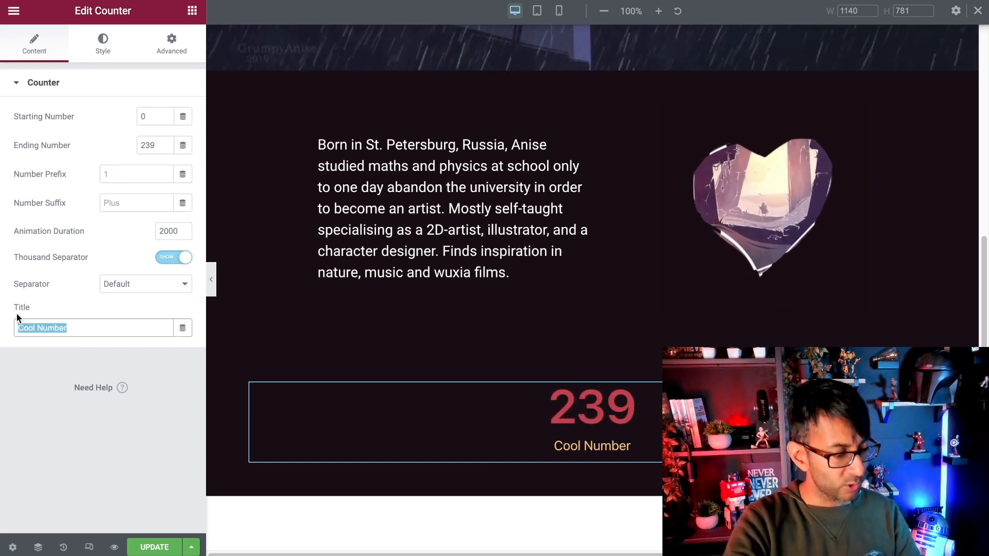
{"action": "type", "text": "Images"}
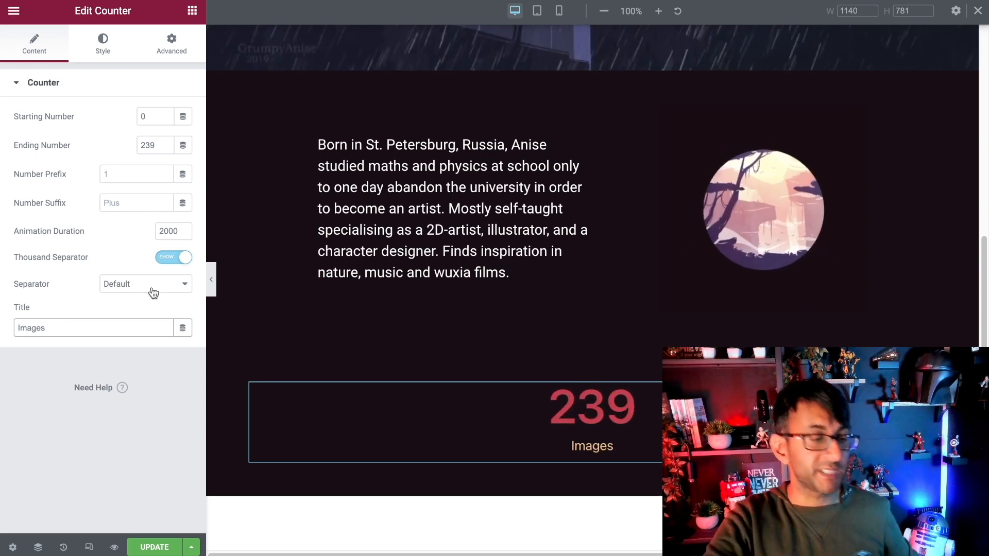
Step: Change the font family of the counter's title to Orbitron
{"action": "left_click", "coordinate": [103, 44]}
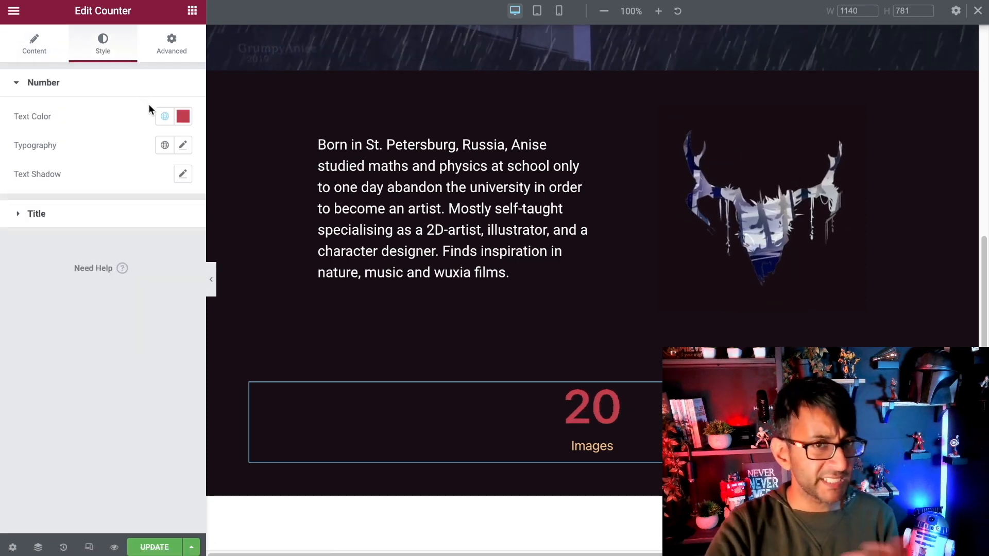
{"action": "left_click", "coordinate": [146, 216]}
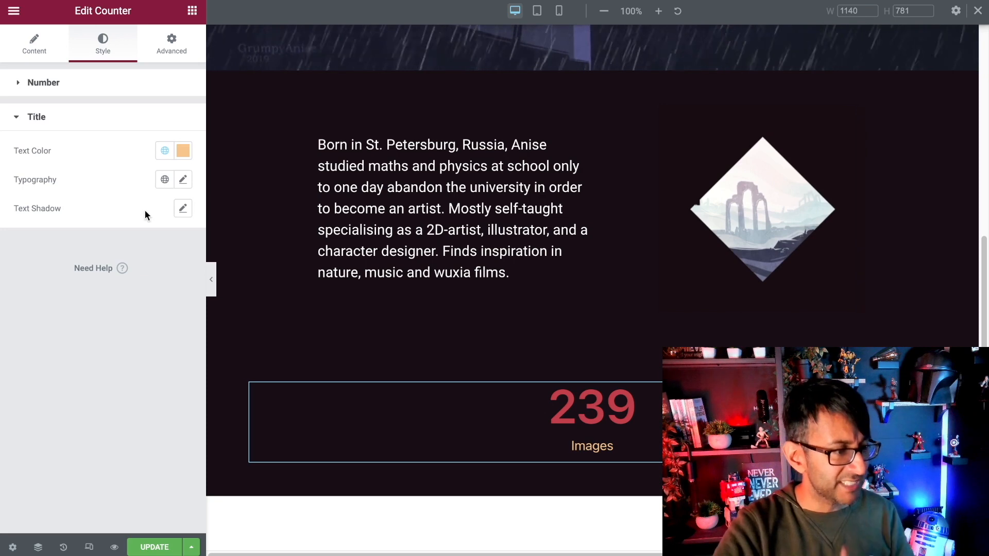
{"action": "left_click", "coordinate": [183, 180]}
{"action": "left_click", "coordinate": [141, 244]}
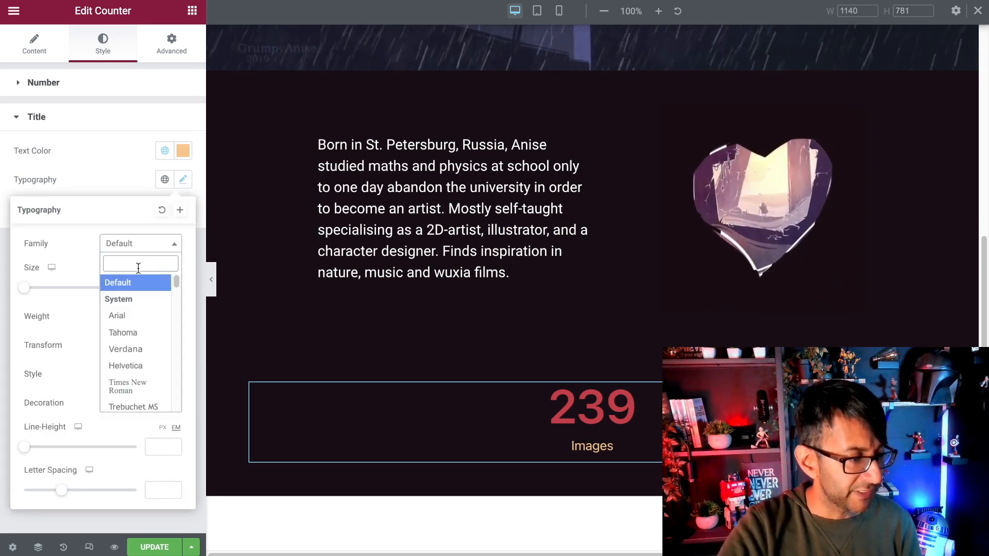
{"action": "type", "text": "orb"}
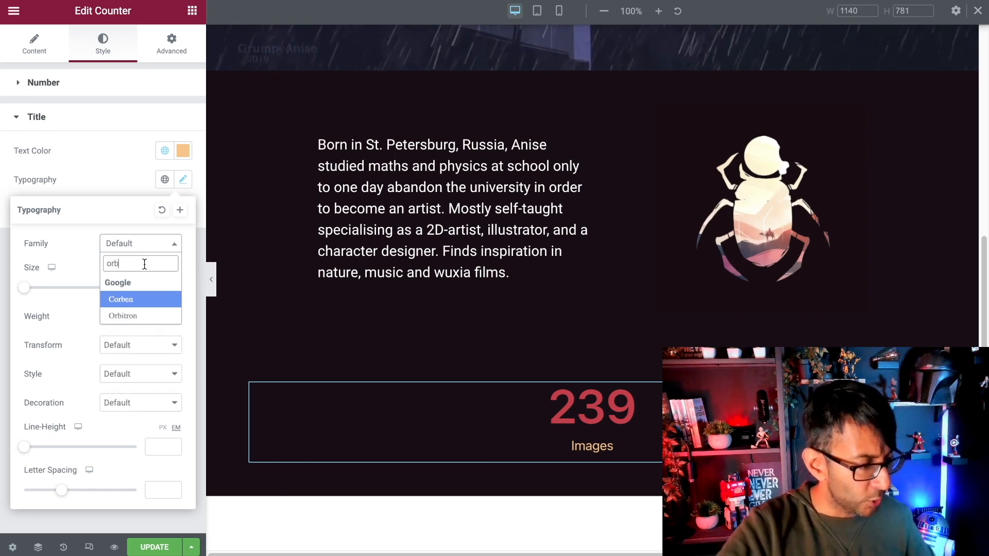
{"action": "left_click", "coordinate": [166, 315]}
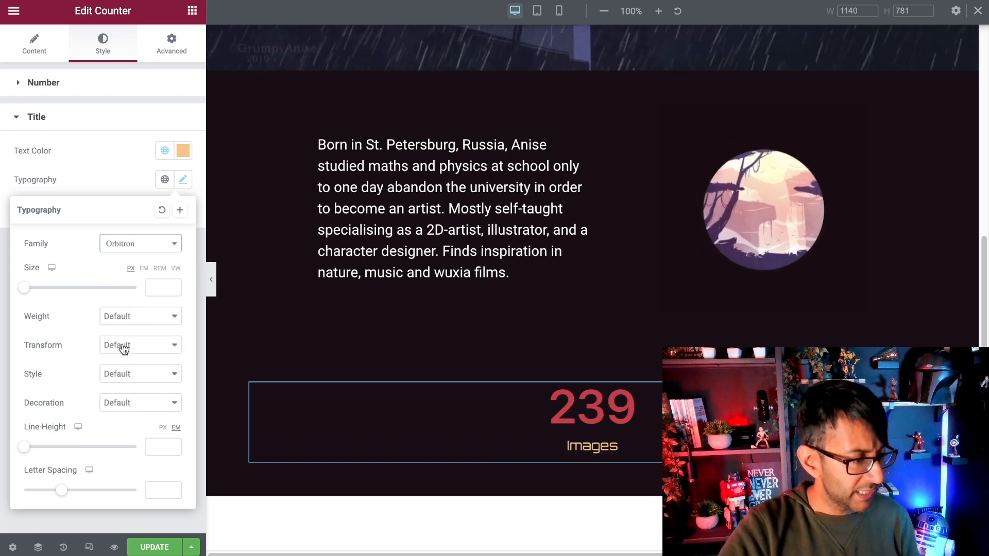
Step: Set the title typography to a size of 2 rem, letter spacing of 1.7 and weight 400
{"action": "left_click", "coordinate": [158, 268]}
{"action": "left_click", "coordinate": [161, 287]}
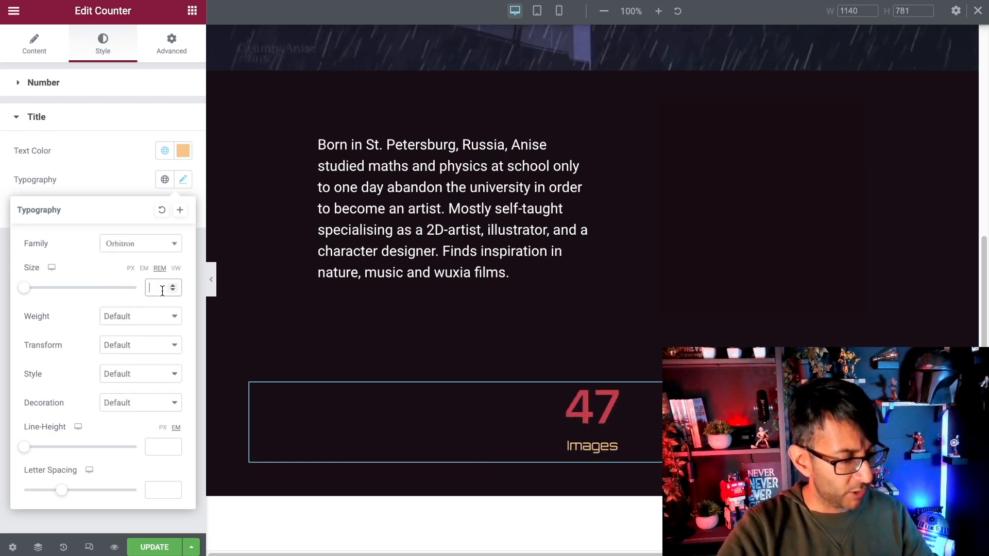
{"action": "type", "text": "2"}
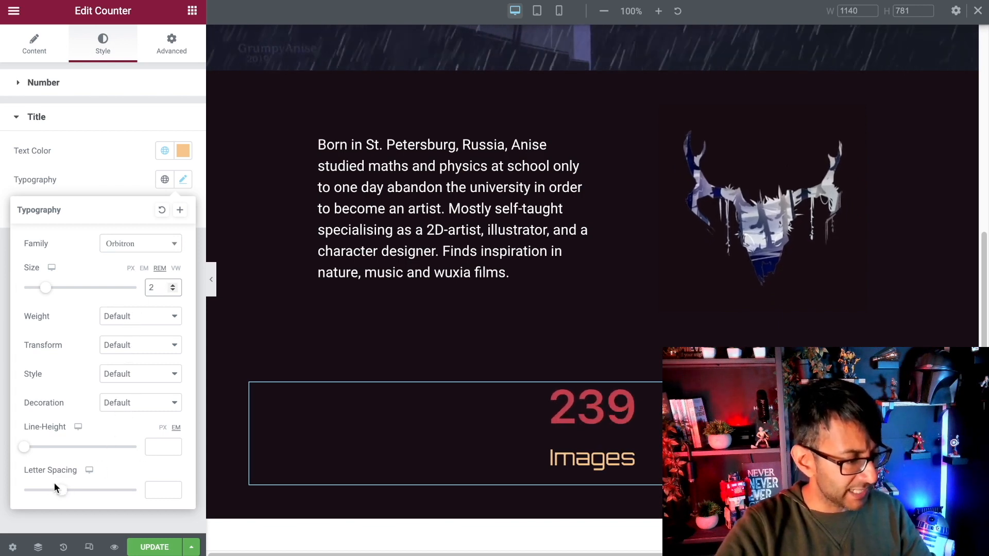
{"action": "left_click_drag", "start_coordinate": [60, 494], "coordinate": [75, 493]}
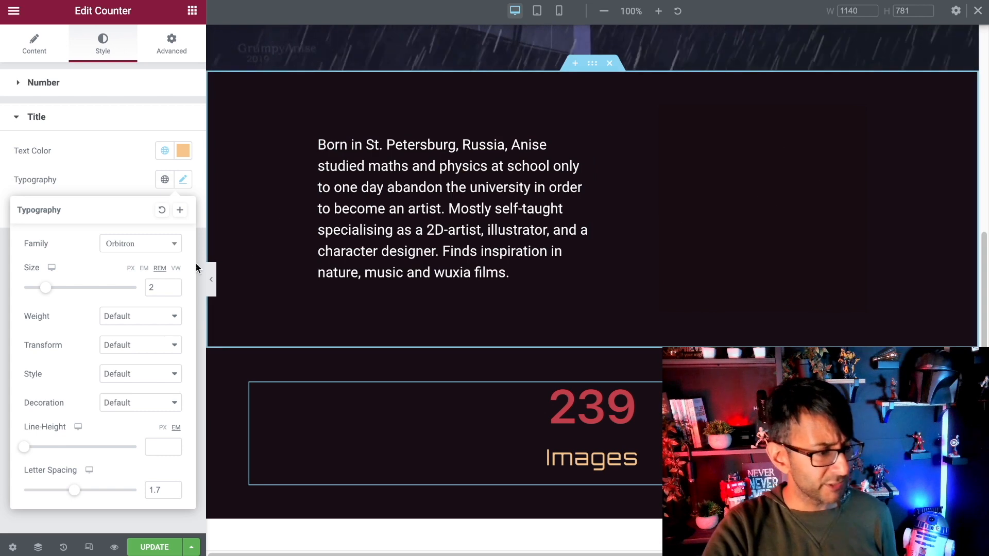
{"action": "left_click", "coordinate": [164, 318]}
{"action": "left_click", "coordinate": [137, 365]}
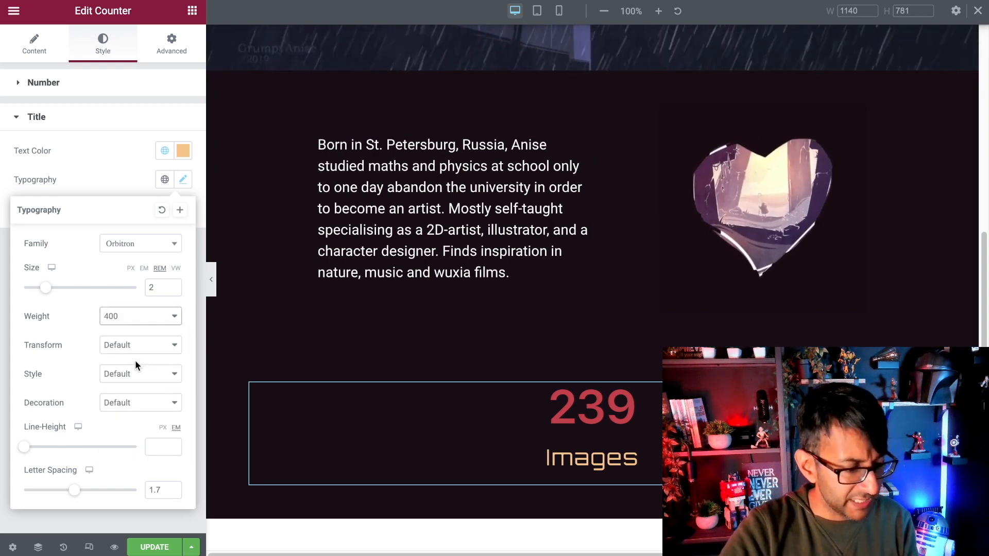
Step: Change the font family of the counter's number to Orbitron
{"action": "left_click", "coordinate": [66, 94]}
{"action": "left_click", "coordinate": [183, 146]}
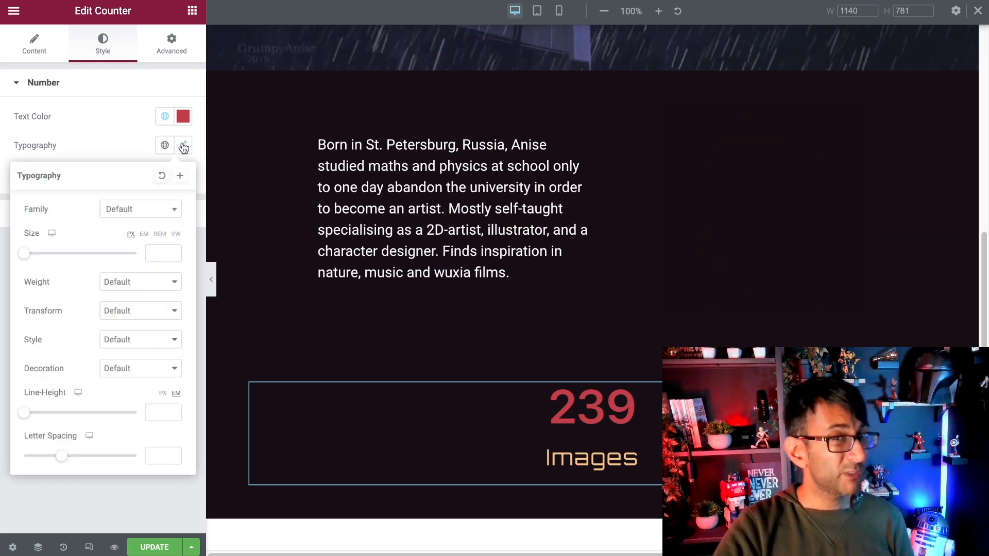
{"action": "left_click", "coordinate": [136, 212]}
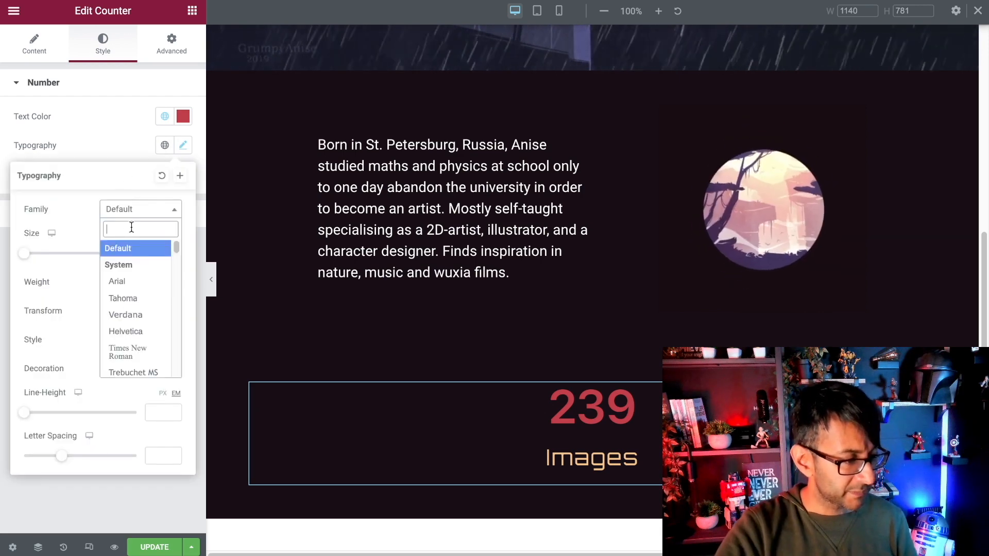
{"action": "type", "text": "orb"}
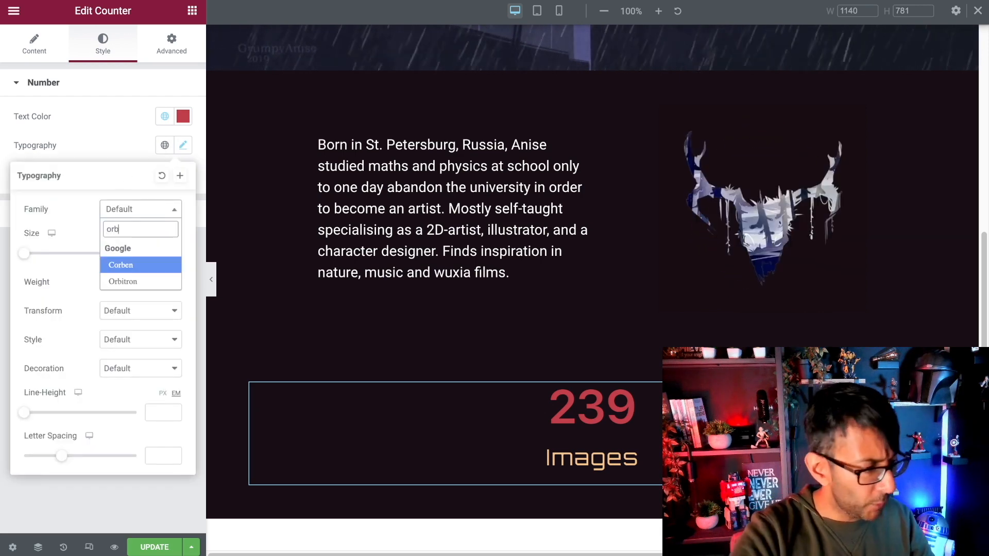
{"action": "left_click", "coordinate": [132, 285]}
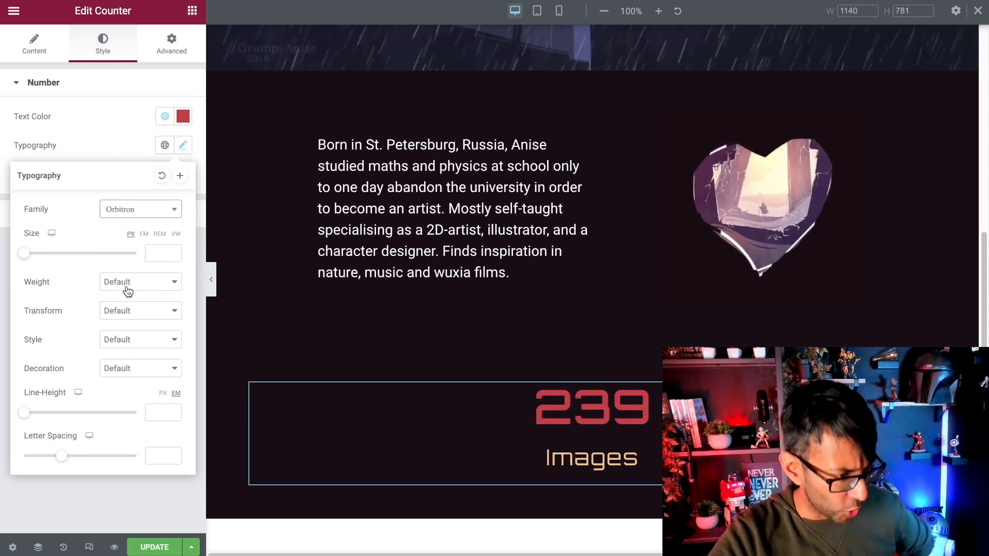
Step: Set the counter number's font size to 4 rem
{"action": "left_click", "coordinate": [160, 234]}
{"action": "left_click", "coordinate": [161, 253]}
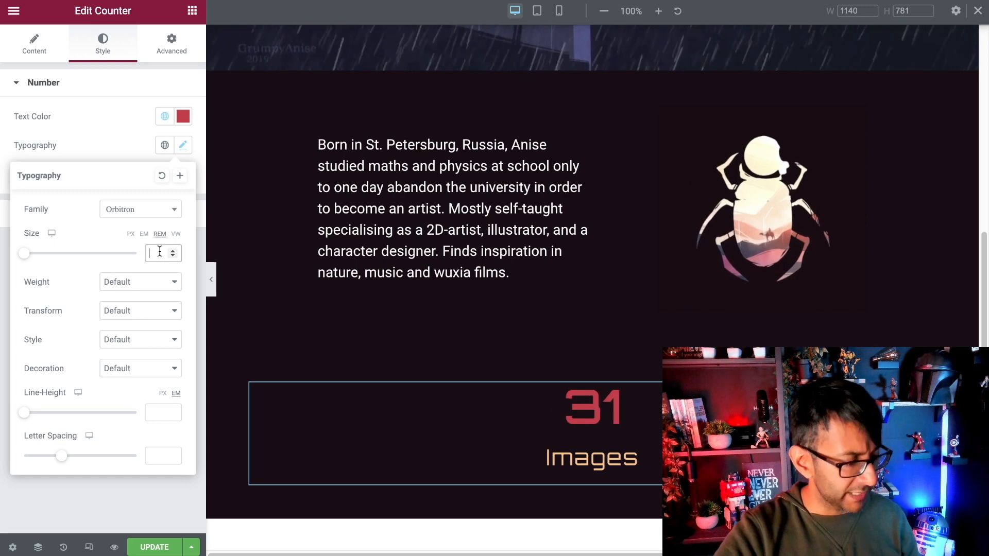
{"action": "type", "text": "3"}
{"action": "left_click", "coordinate": [170, 252]}
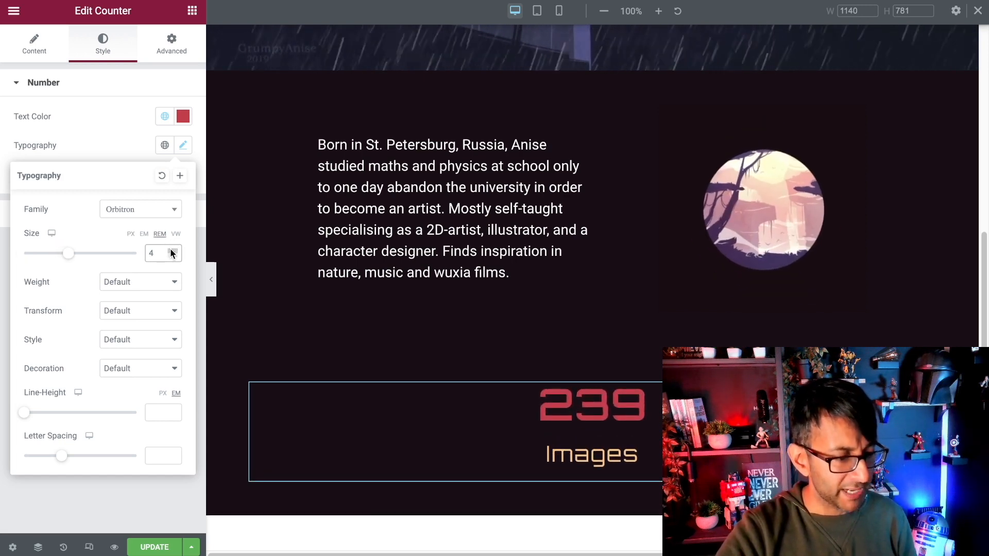
{"action": "left_click", "coordinate": [98, 144]}
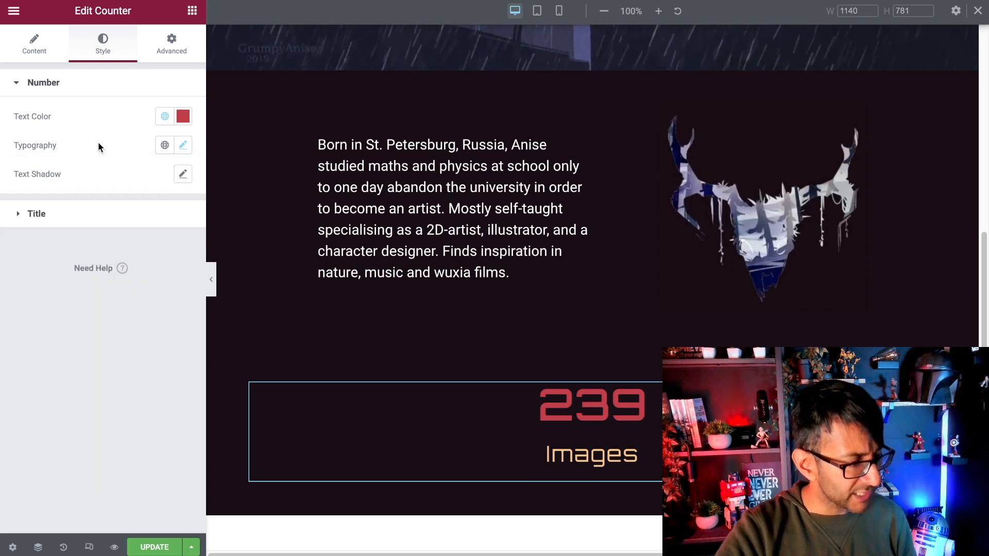
Step: Reduce the counter title's font size to 1.5 rem
{"action": "left_click", "coordinate": [145, 212]}
{"action": "left_click", "coordinate": [184, 181]}
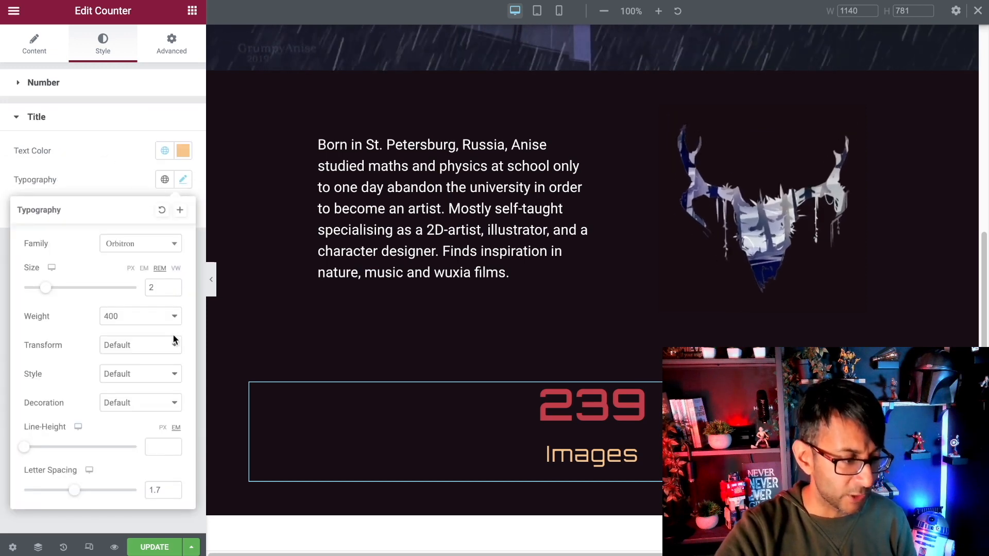
{"action": "left_click", "coordinate": [172, 289]}
{"action": "left_click", "coordinate": [173, 289]}
{"action": "left_click", "coordinate": [172, 289]}
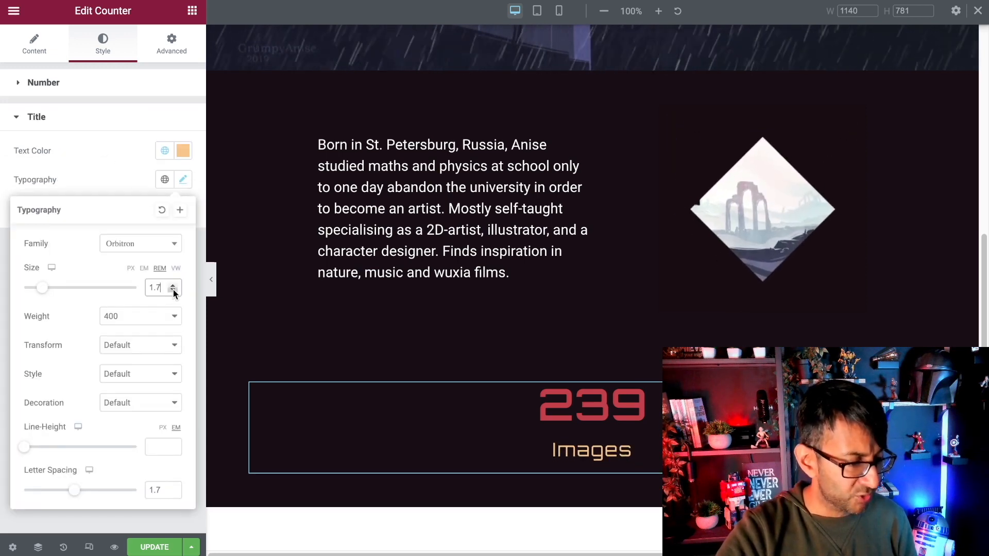
{"action": "left_click", "coordinate": [173, 291]}
{"action": "left_click", "coordinate": [173, 291]}
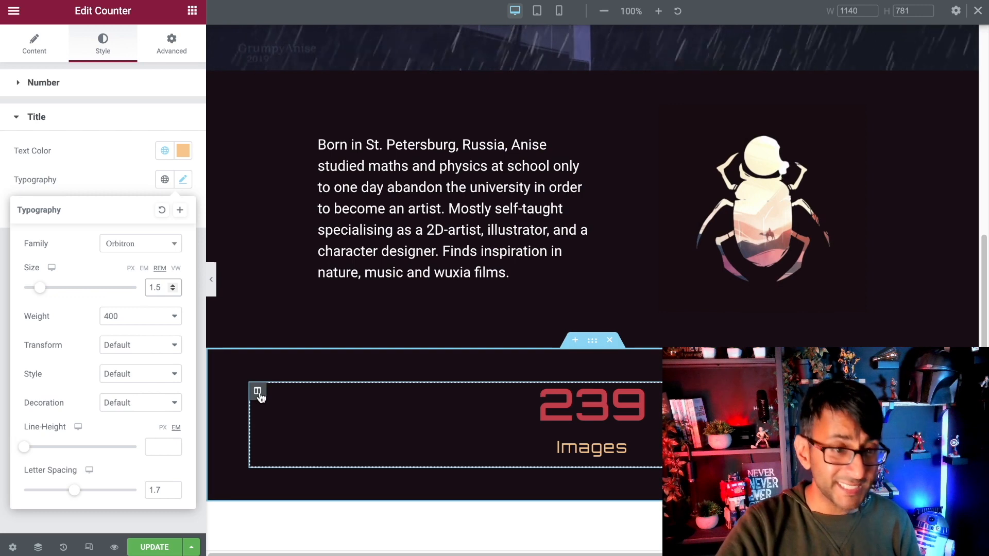
Step: Duplicate the counter's column twice to form a row of three counters
{"action": "left_click", "coordinate": [258, 393]}
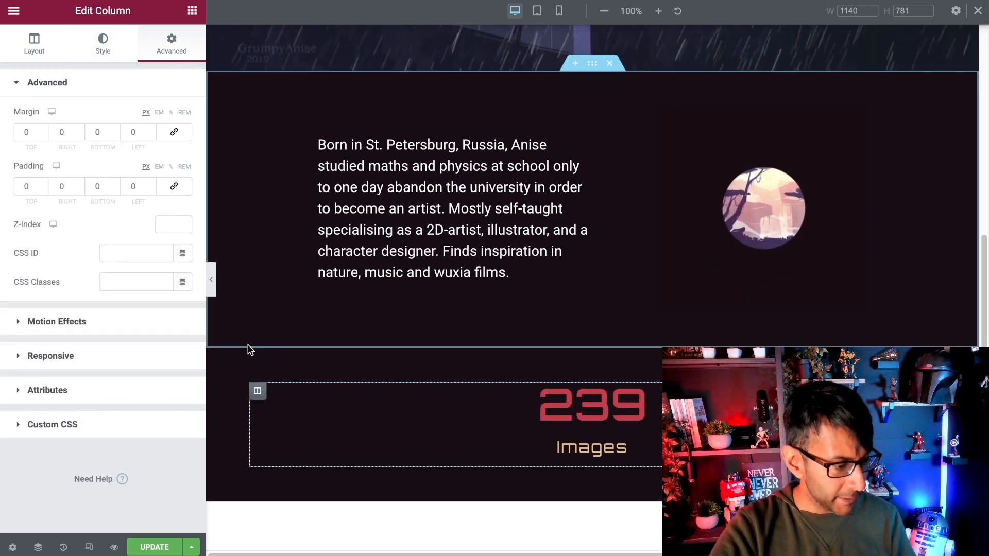
{"action": "right_click", "coordinate": [259, 395]}
{"action": "left_click", "coordinate": [314, 298]}
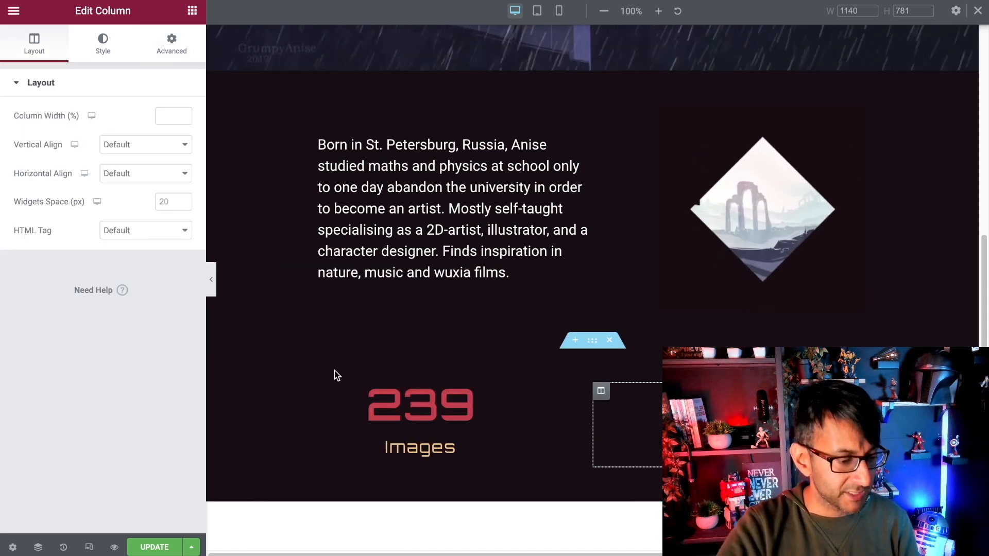
{"action": "right_click", "coordinate": [599, 391]}
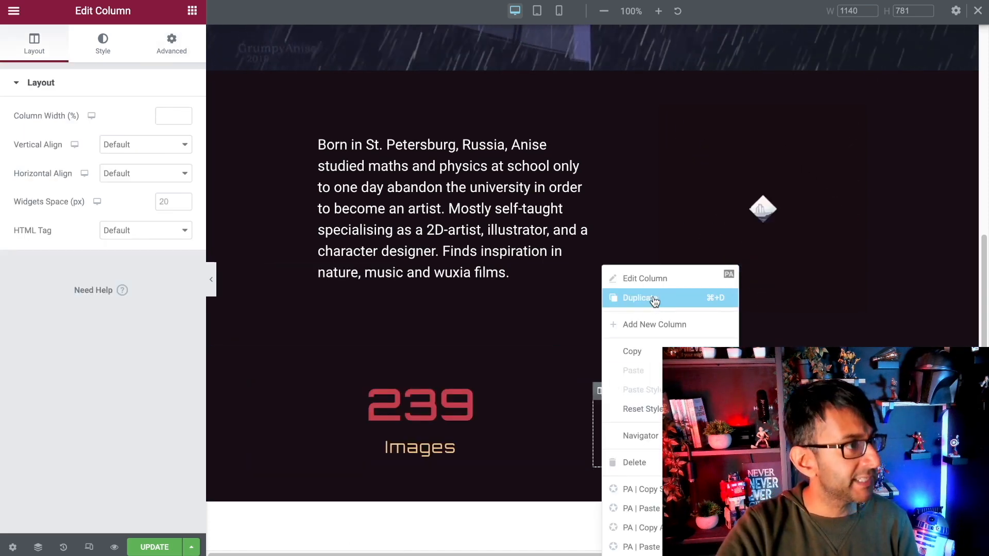
{"action": "left_click", "coordinate": [652, 299]}
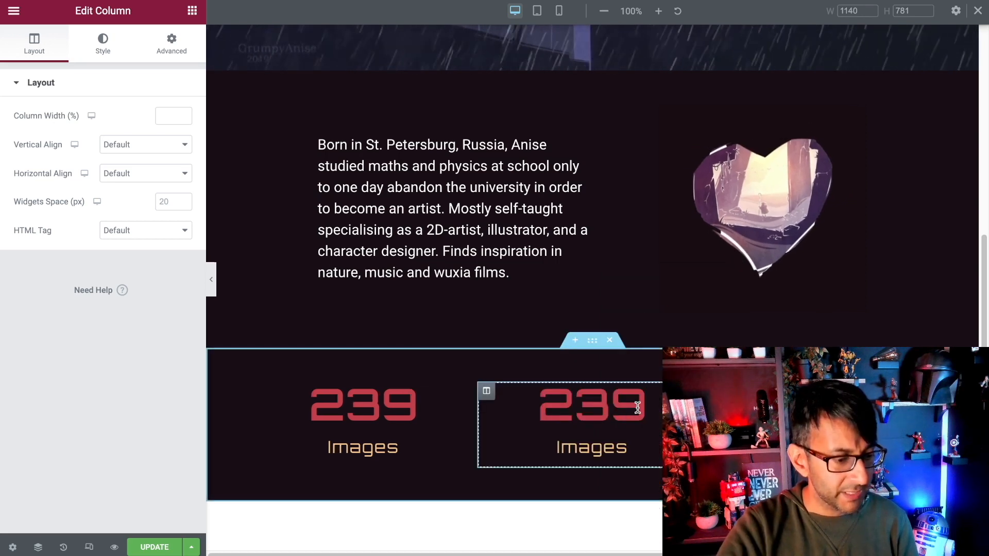
Step: Set the middle counter's ending number to 2.7 with the suffix "k" and title it "Watchers"
{"action": "left_click", "coordinate": [629, 399]}
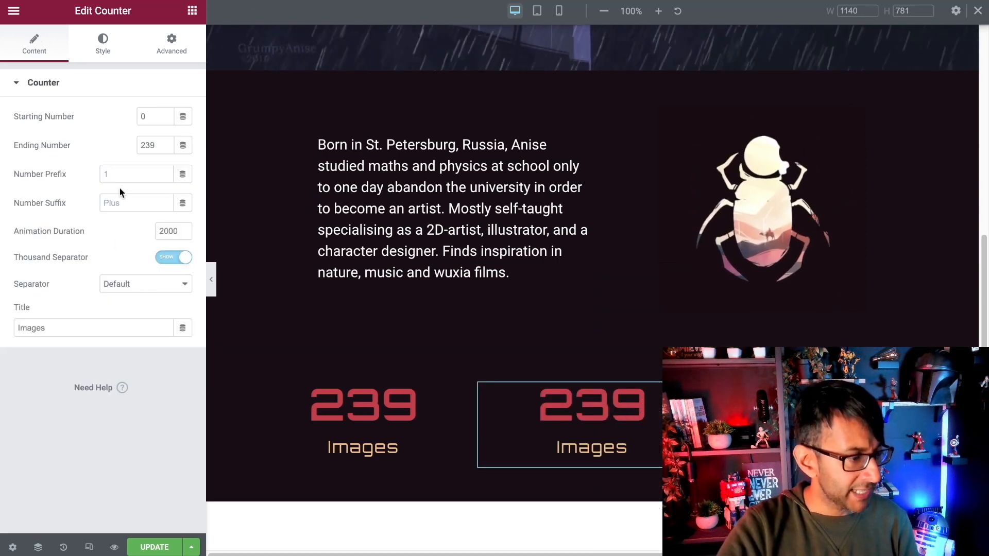
{"action": "type", "text": "2.7"}
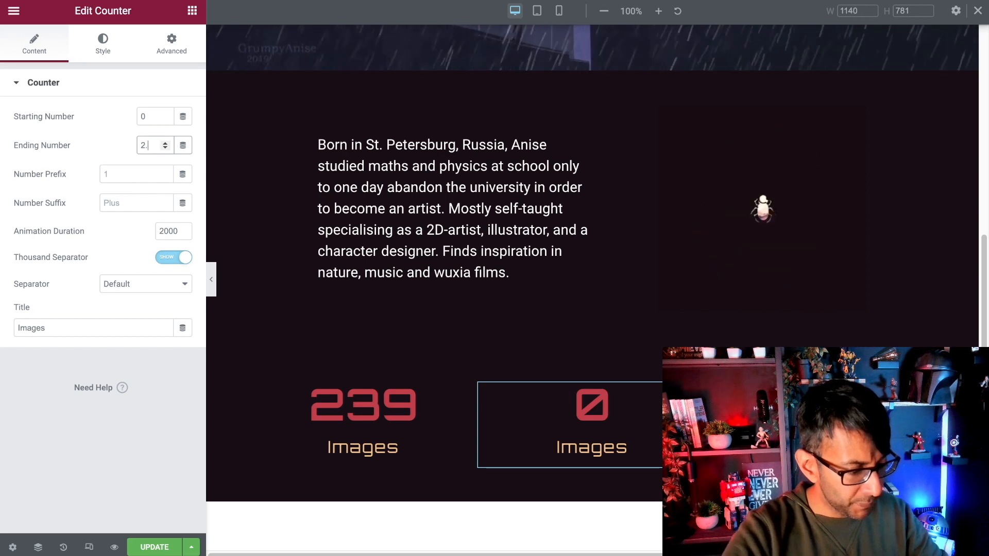
{"action": "left_click", "coordinate": [134, 200]}
{"action": "type", "text": "k"}
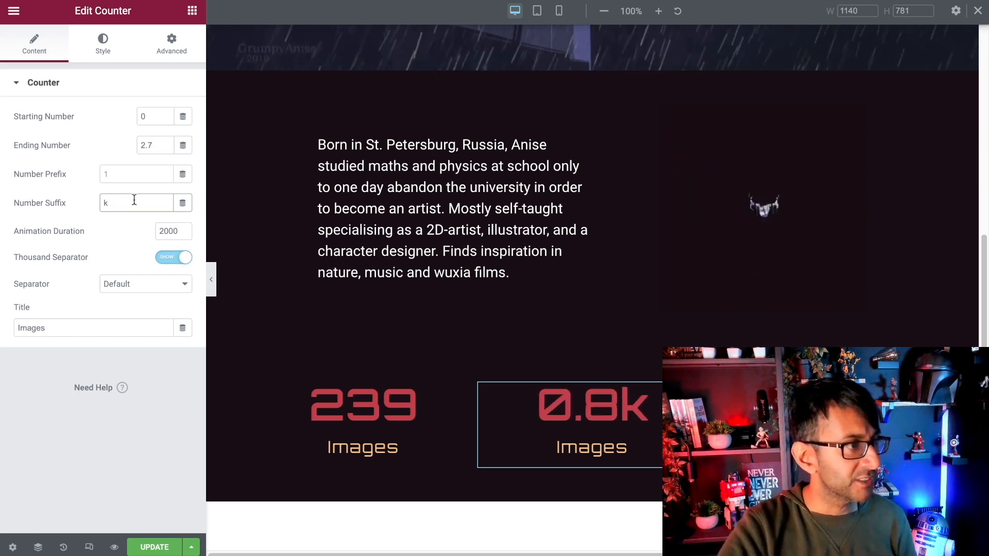
{"action": "double_click", "coordinate": [49, 323]}
{"action": "type", "text": "Watchers"}
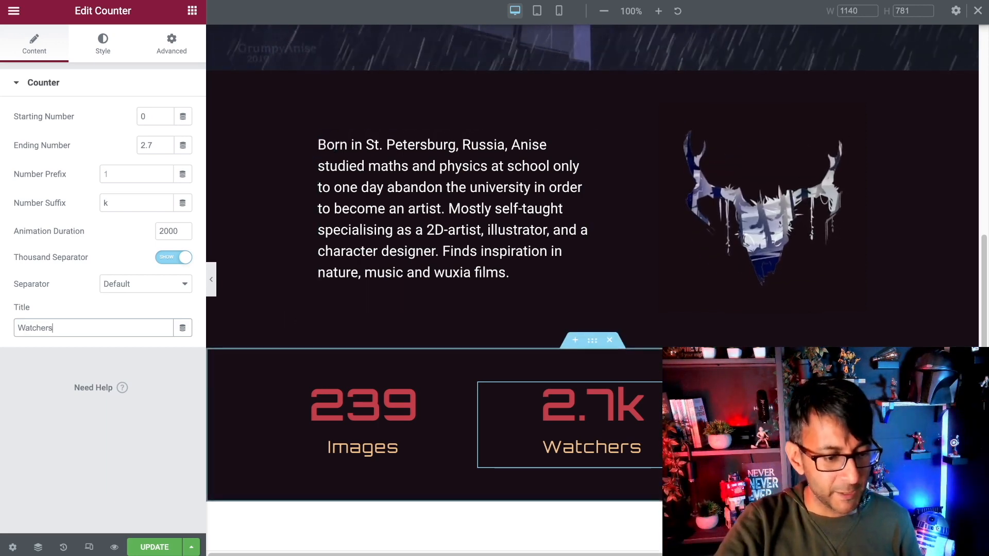
Step: Set the third counter's ending number to 748 and change its title to "Badges"
{"action": "left_click", "coordinate": [362, 428]}
{"action": "left_click_drag", "start_coordinate": [156, 147], "coordinate": [110, 145]}
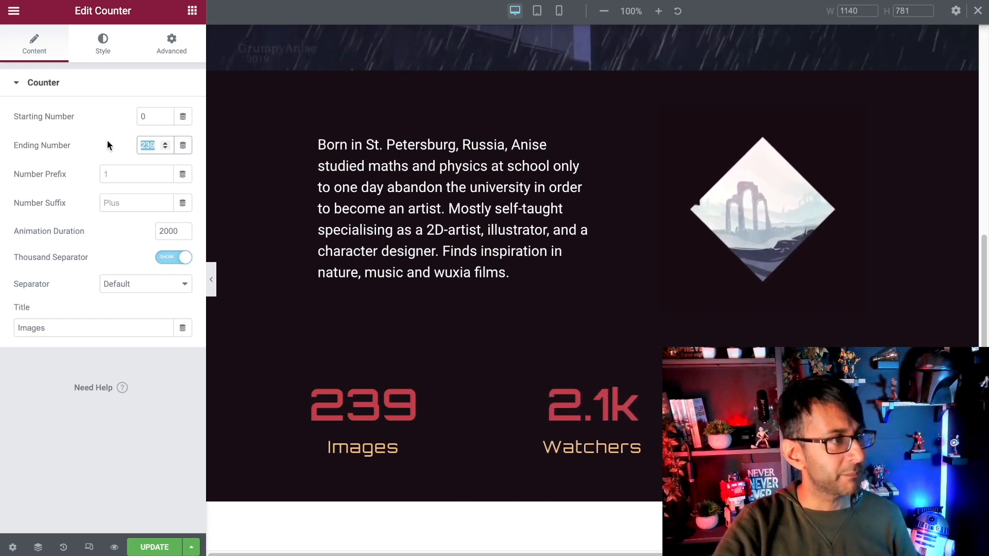
{"action": "type", "text": "748"}
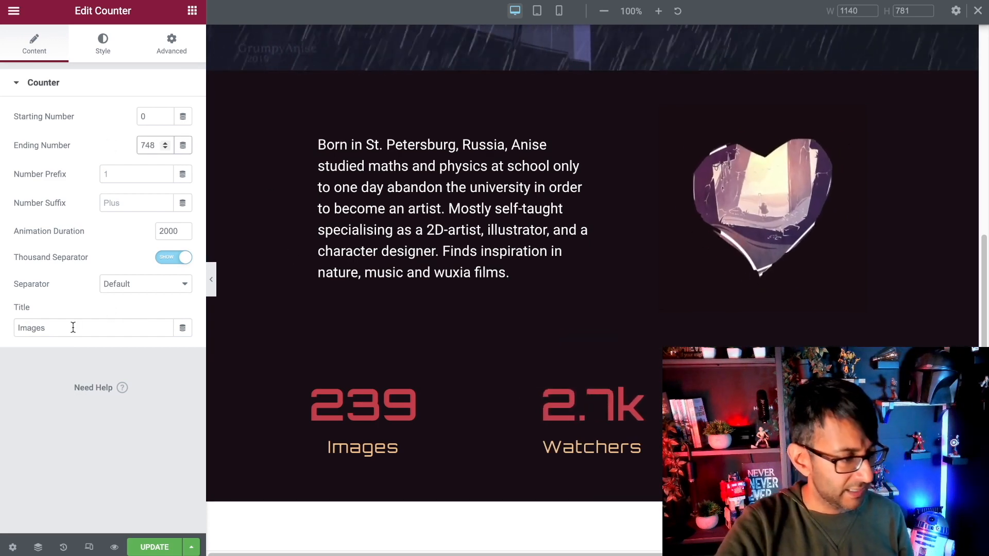
{"action": "left_click_drag", "start_coordinate": [67, 331], "coordinate": [6, 330]}
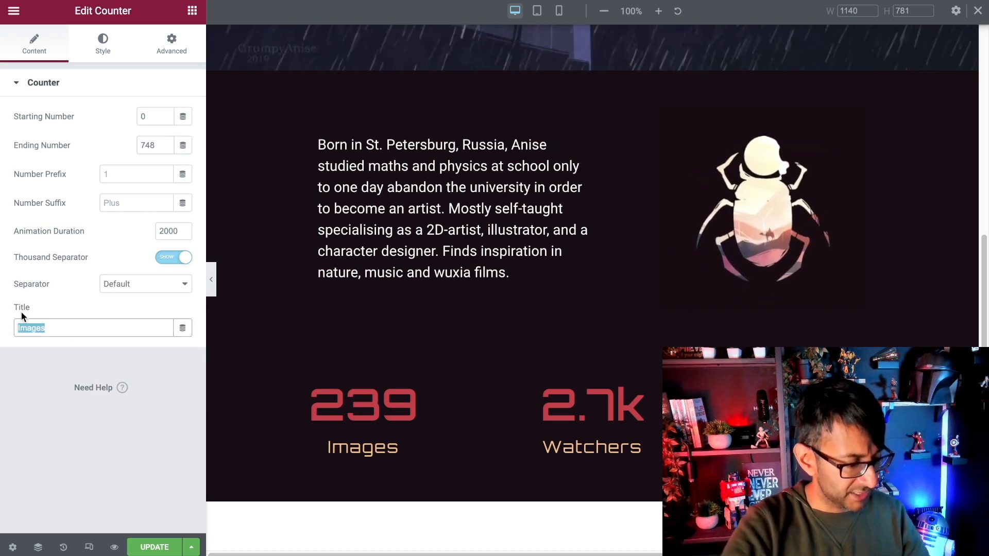
{"action": "type", "text": "badges"}
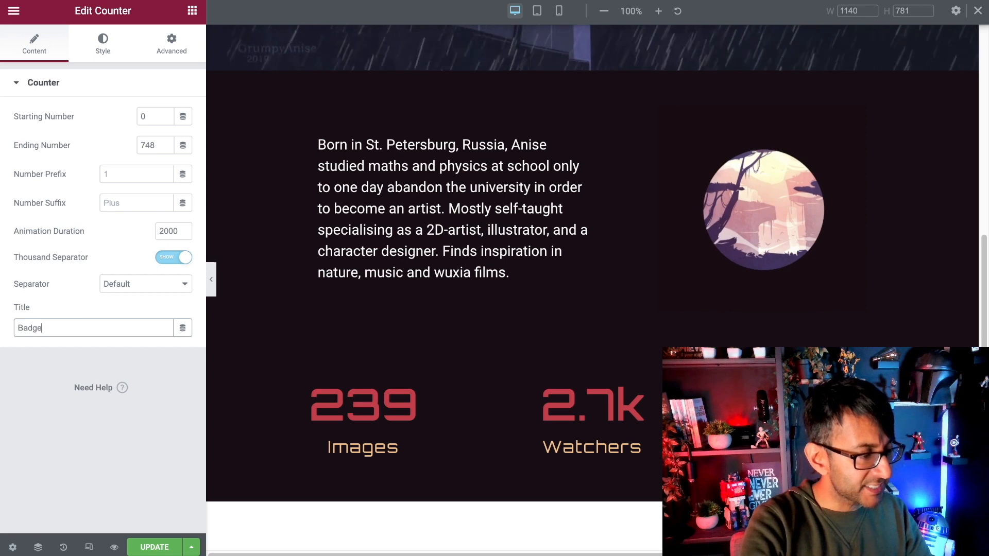
{"action": "type", "text": "Gal"}
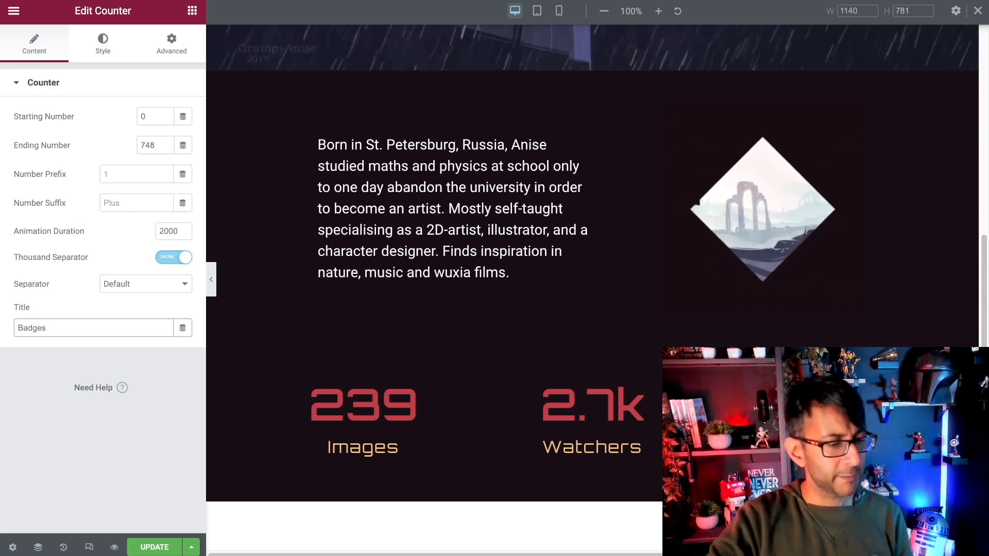
Step: Preview the desktop page at full width, and switch the responsive view to mobile with a width of 378
{"action": "left_click", "coordinate": [212, 280]}
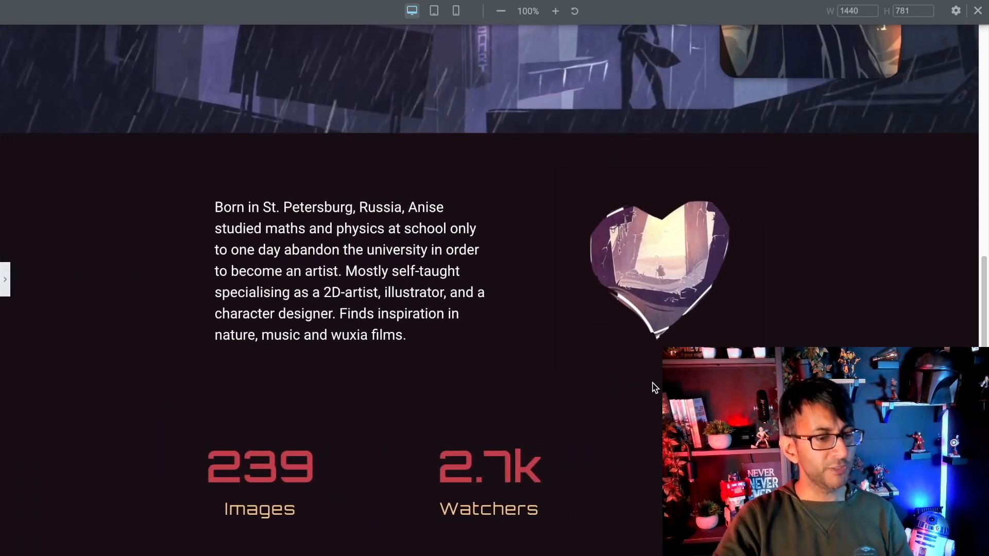
{"action": "left_click", "coordinate": [6, 279]}
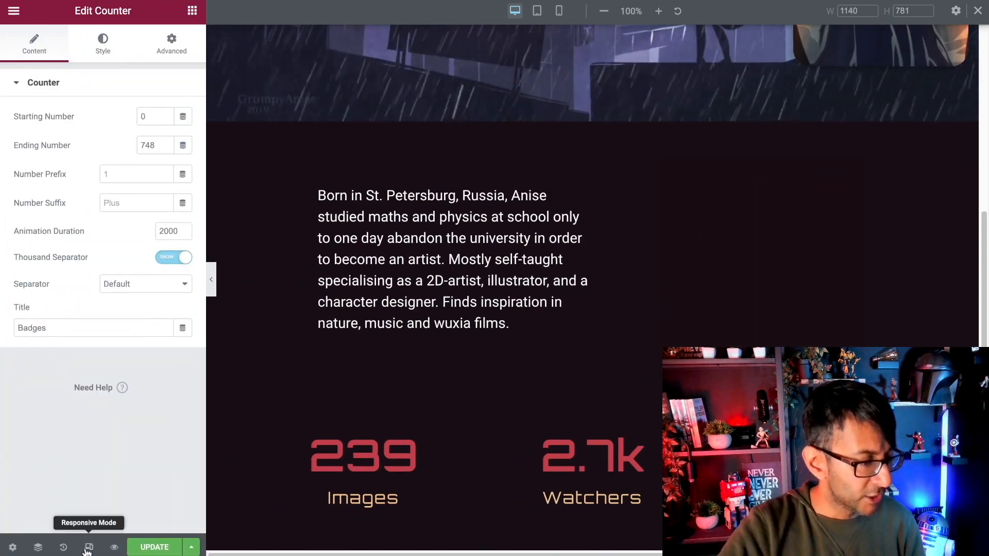
{"action": "left_click", "coordinate": [87, 553]}
{"action": "left_click", "coordinate": [89, 548]}
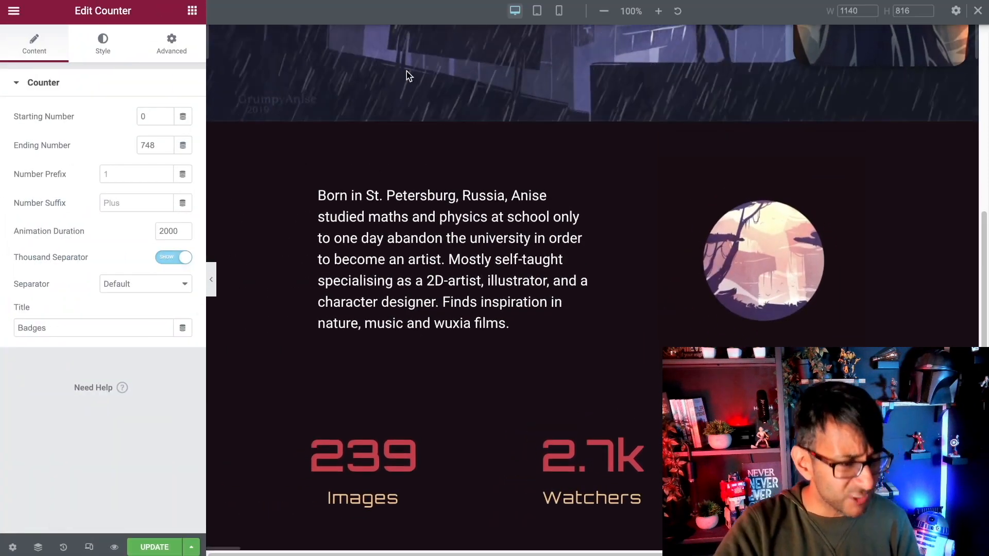
{"action": "left_click", "coordinate": [559, 10]}
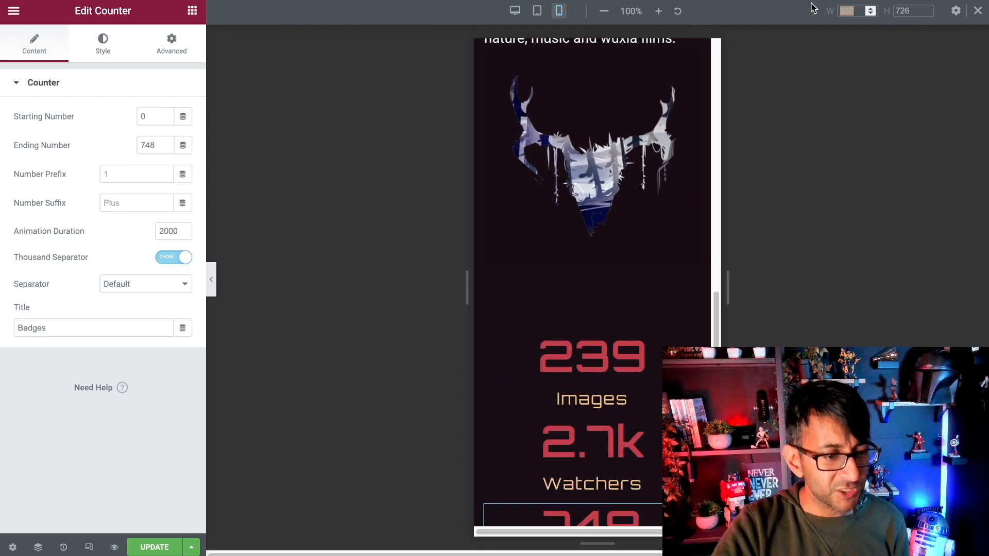
{"action": "type", "text": "378"}
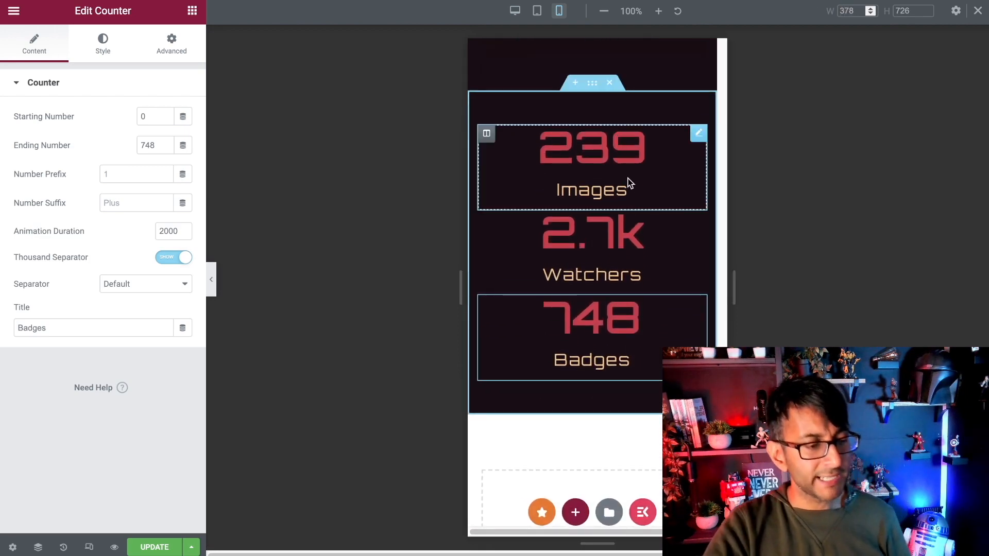
Step: Set the top and bottom margins of the Watchers counter's column to 40 px in mobile view
{"action": "scroll", "coordinate": [628, 183], "scroll_direction": "up", "scroll_amount": 1}
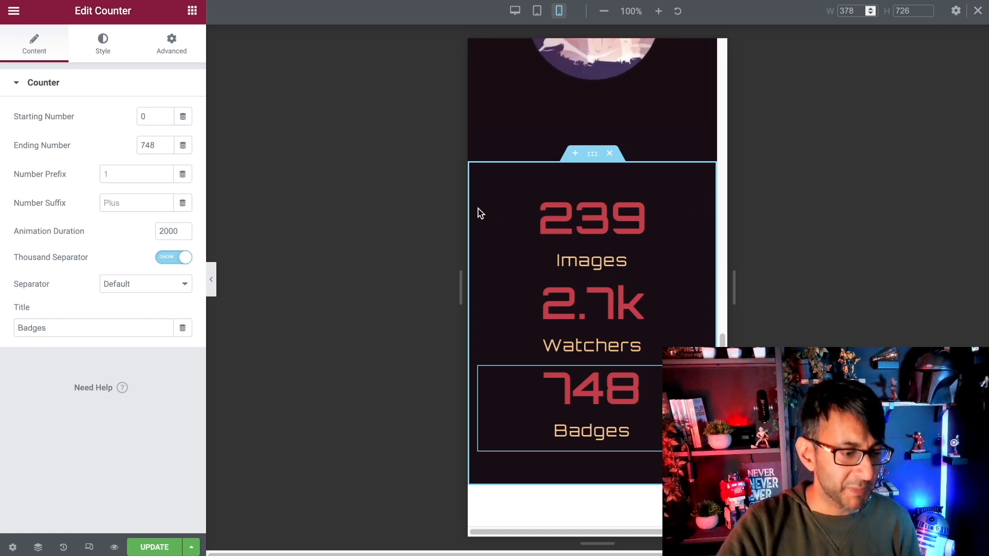
{"action": "left_click", "coordinate": [488, 291]}
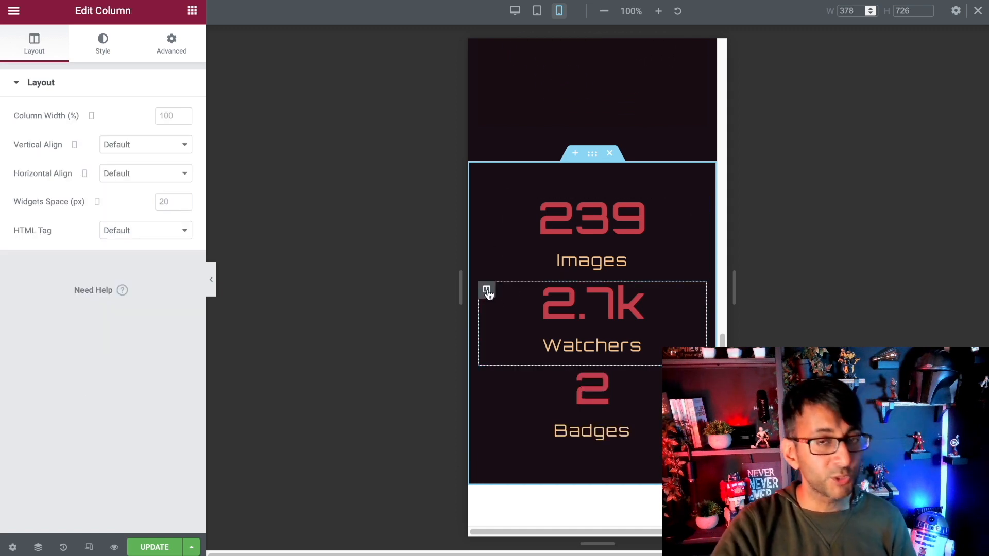
{"action": "left_click", "coordinate": [180, 55]}
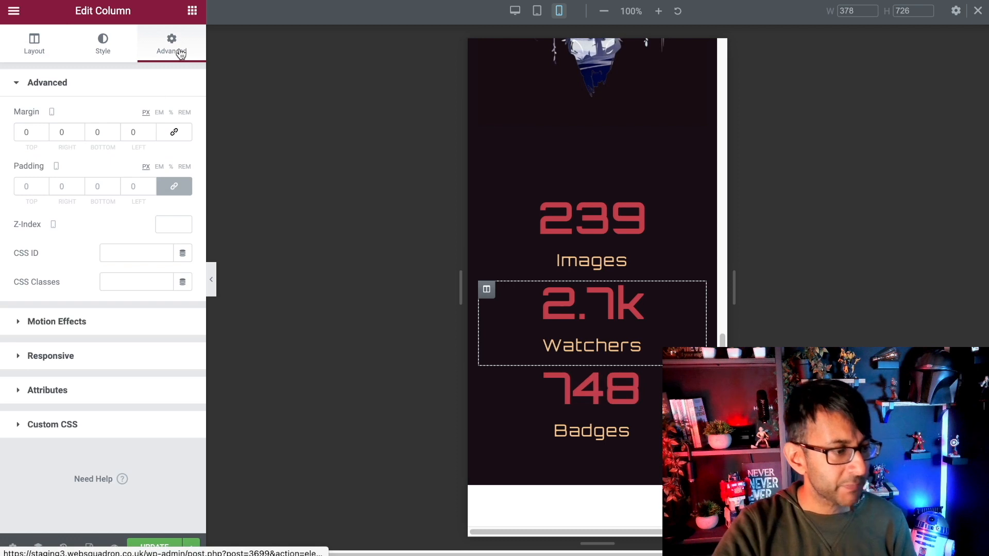
{"action": "left_click_drag", "start_coordinate": [35, 132], "coordinate": [1, 135]}
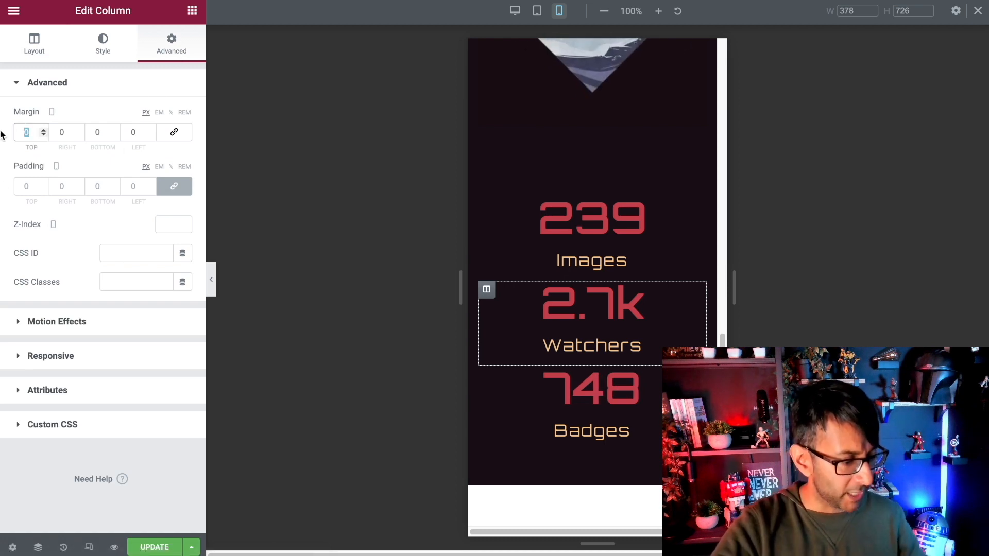
{"action": "type", "text": "40"}
{"action": "key", "text": "Tab"}
{"action": "key", "text": "Tab"}
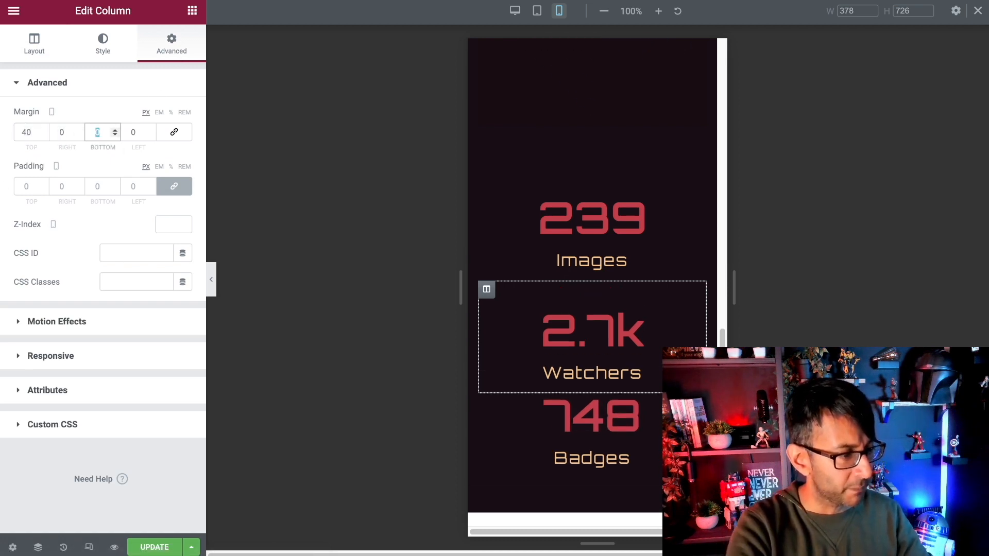
{"action": "type", "text": "40"}
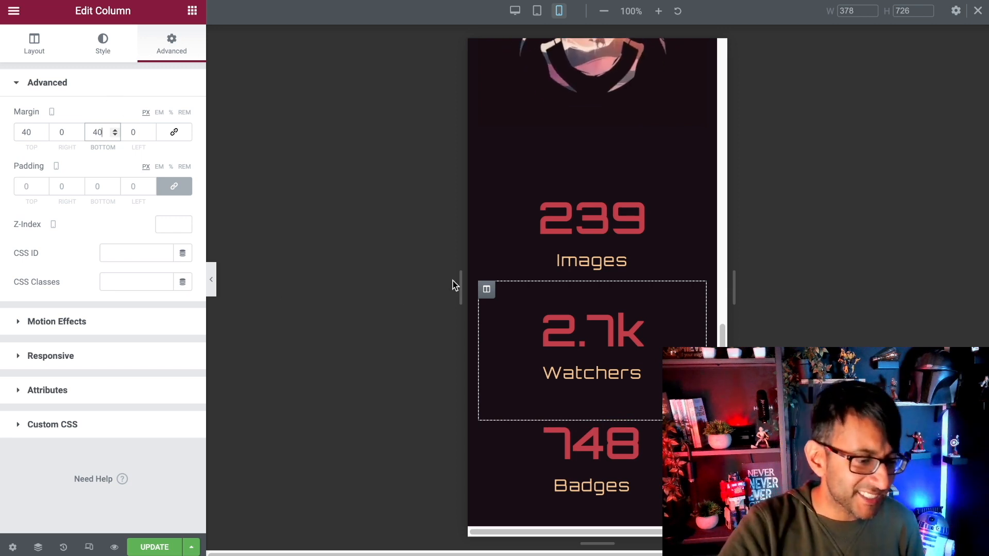
Step: Increase the Watchers column's top and bottom mobile margins to 60 px
{"action": "left_click_drag", "start_coordinate": [34, 136], "coordinate": [9, 134]}
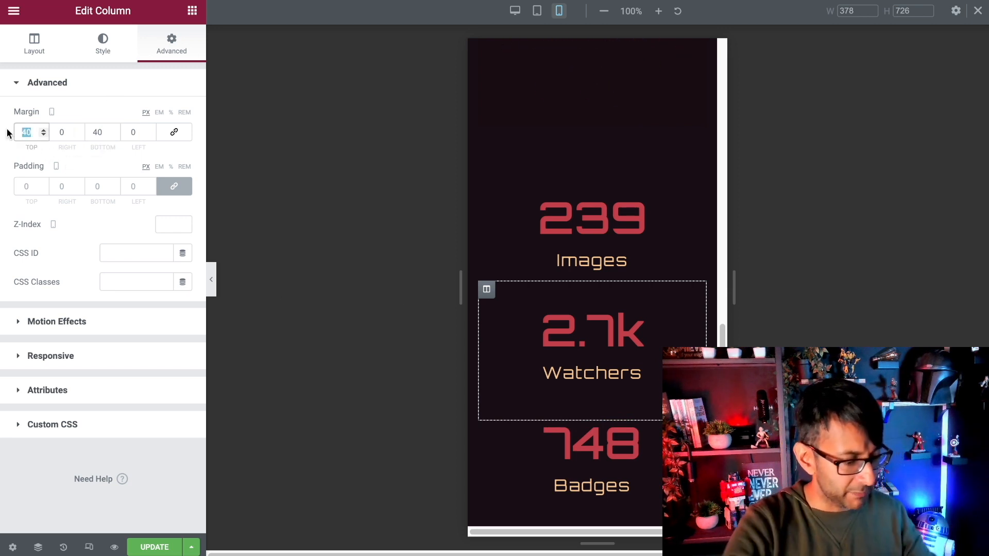
{"action": "type", "text": "60"}
{"action": "key", "text": "Tab"}
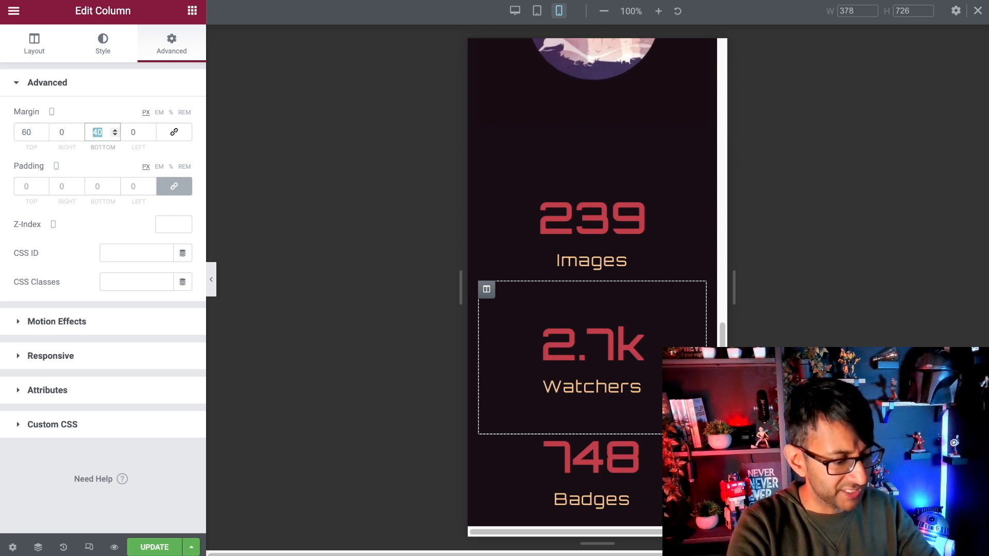
{"action": "type", "text": "60"}
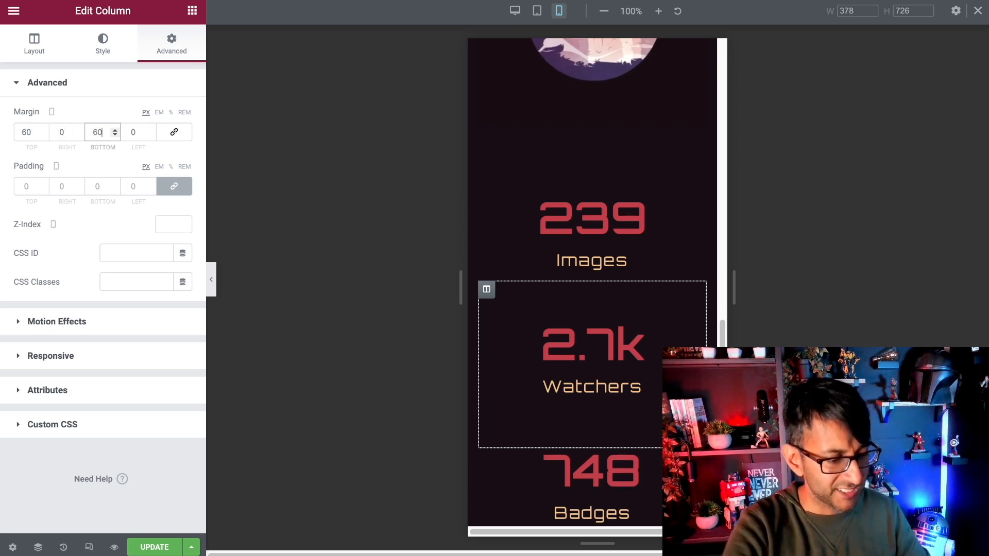
Step: Examine the mobile layout and spacing of the biography text, animated image and counters without the editing panel
{"action": "left_click", "coordinate": [212, 281]}
{"action": "scroll", "coordinate": [526, 289], "scroll_direction": "up", "scroll_amount": 5}
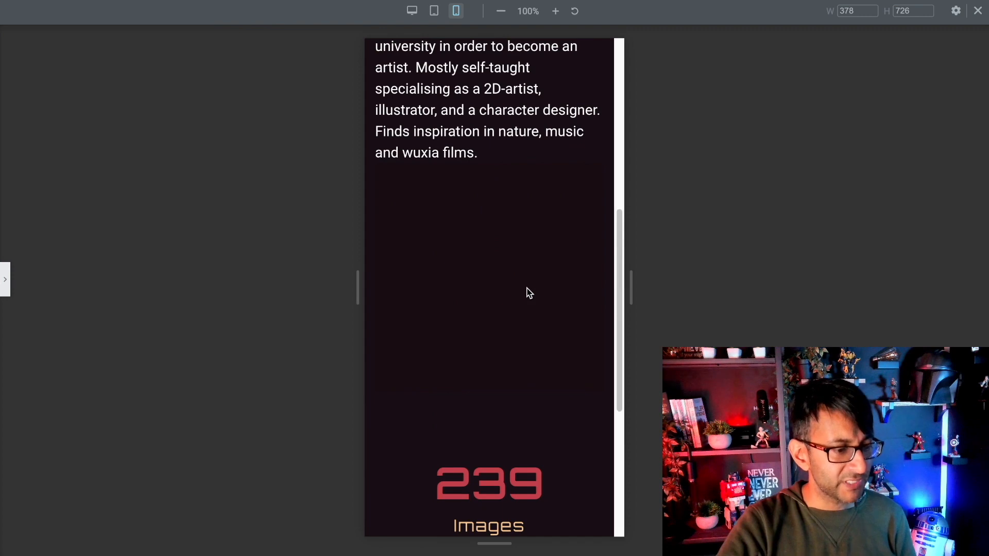
{"action": "scroll", "coordinate": [528, 291], "scroll_direction": "down", "scroll_amount": 6}
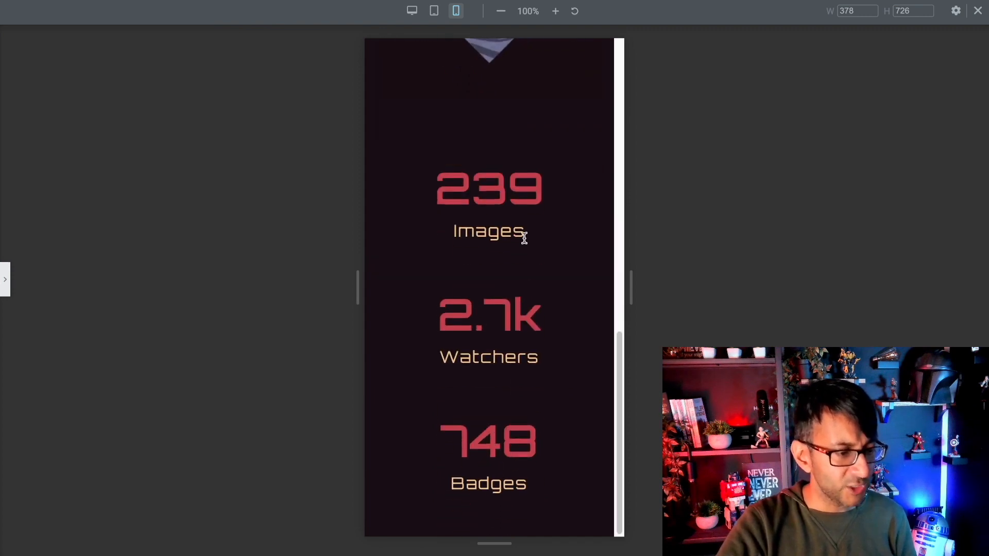
{"action": "scroll", "coordinate": [510, 258], "scroll_direction": "up", "scroll_amount": 3}
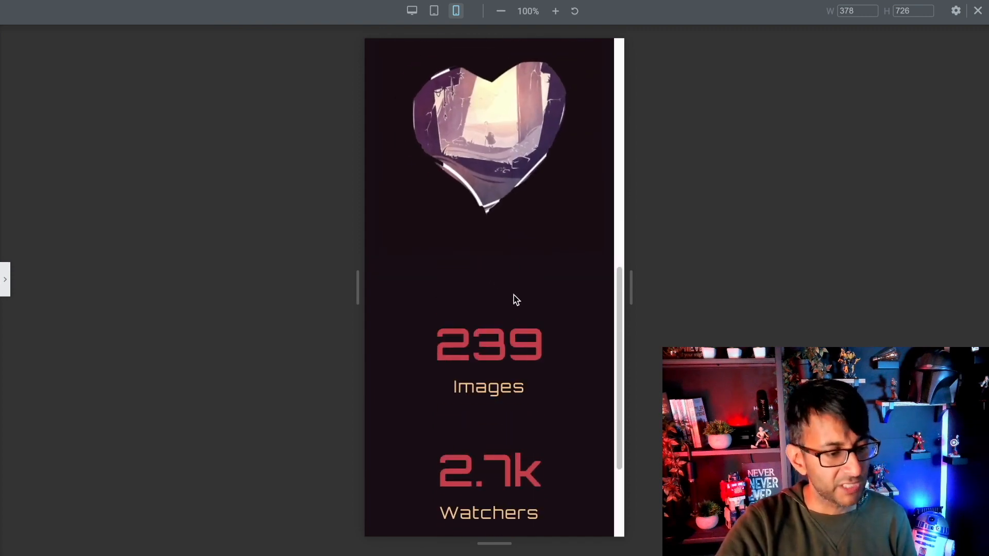
{"action": "scroll", "coordinate": [514, 295], "scroll_direction": "up", "scroll_amount": 6}
{"action": "scroll", "coordinate": [519, 356], "scroll_direction": "down", "scroll_amount": 1}
{"action": "scroll", "coordinate": [524, 396], "scroll_direction": "down", "scroll_amount": 4}
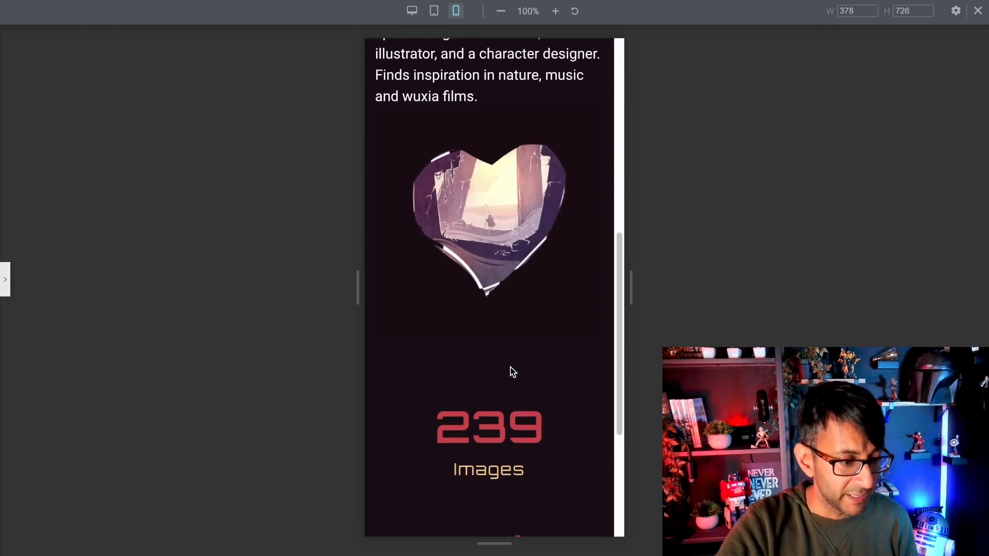
{"action": "left_click", "coordinate": [5, 284]}
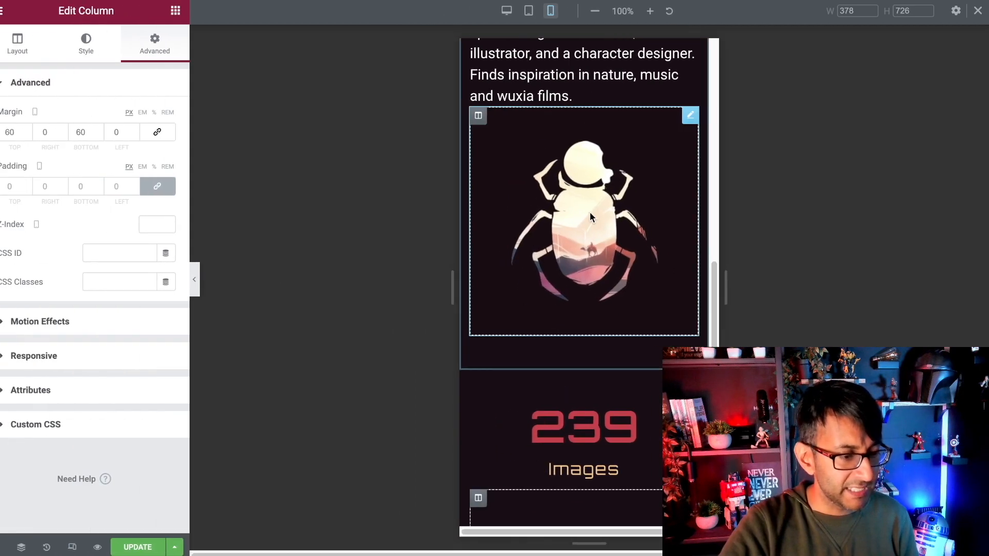
Step: Set the top margin of the animated image's column to 50 px in mobile view
{"action": "left_click", "coordinate": [487, 117]}
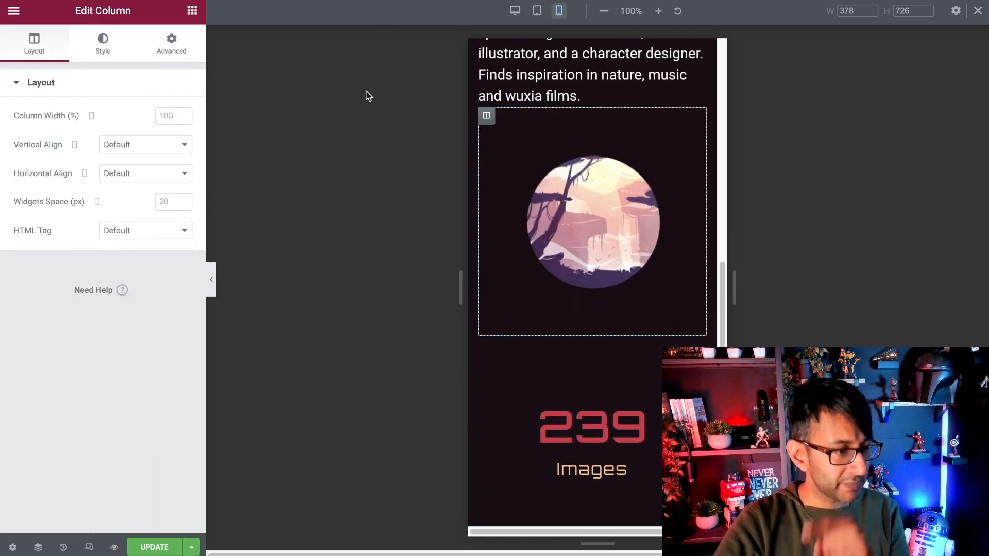
{"action": "left_click", "coordinate": [198, 56]}
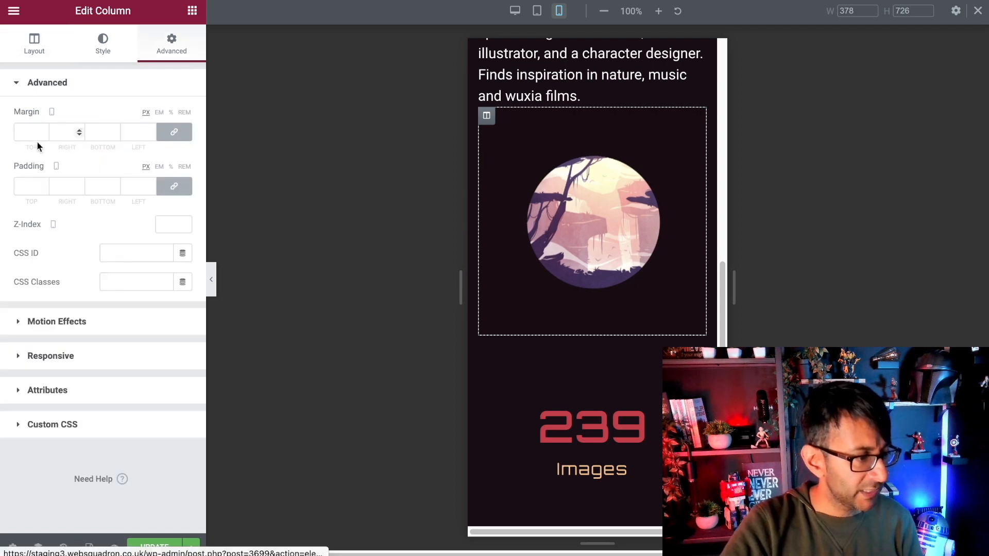
{"action": "left_click", "coordinate": [175, 133]}
{"action": "left_click", "coordinate": [173, 186]}
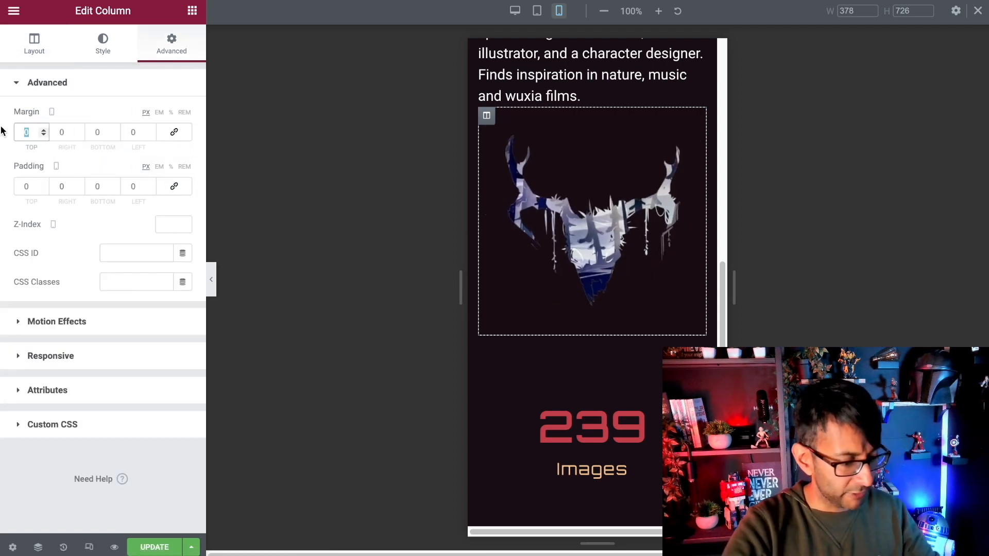
{"action": "type", "text": "40"}
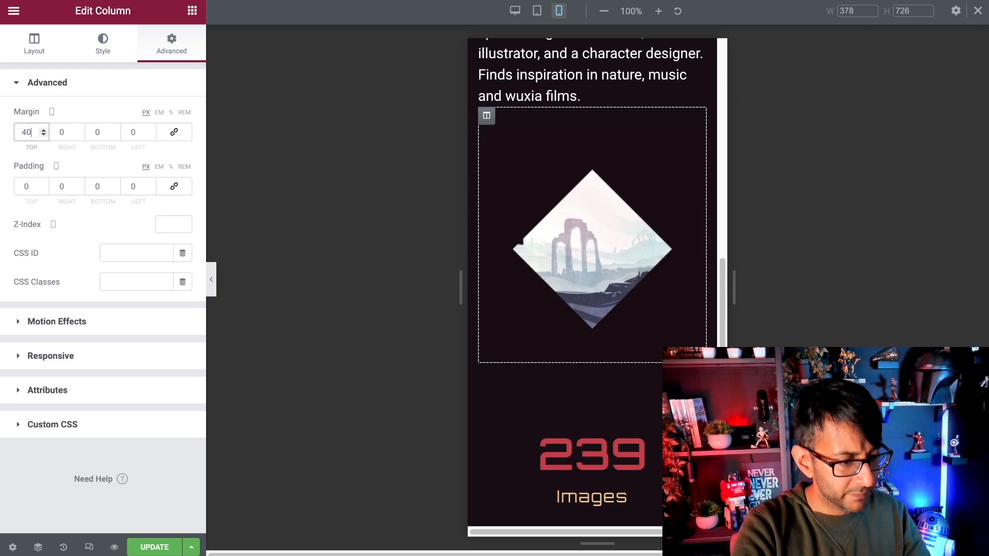
{"action": "key", "text": "BackSpace"}
{"action": "key", "text": "BackSpace"}
{"action": "type", "text": "50"}
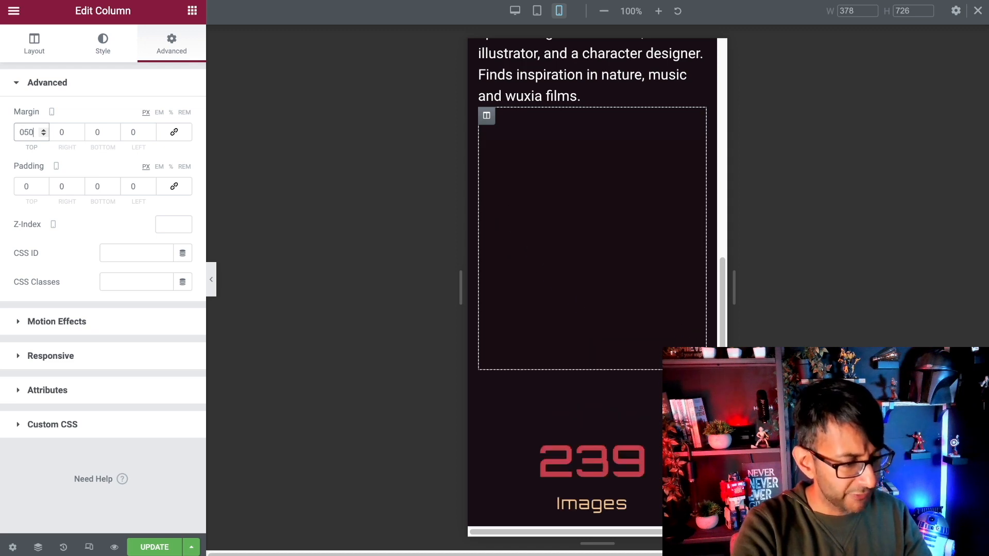
Step: Set the biography section's mobile padding to 70 px top, 15 px right, 50 px bottom and 15 px left
{"action": "scroll", "coordinate": [514, 205], "scroll_direction": "up", "scroll_amount": 6}
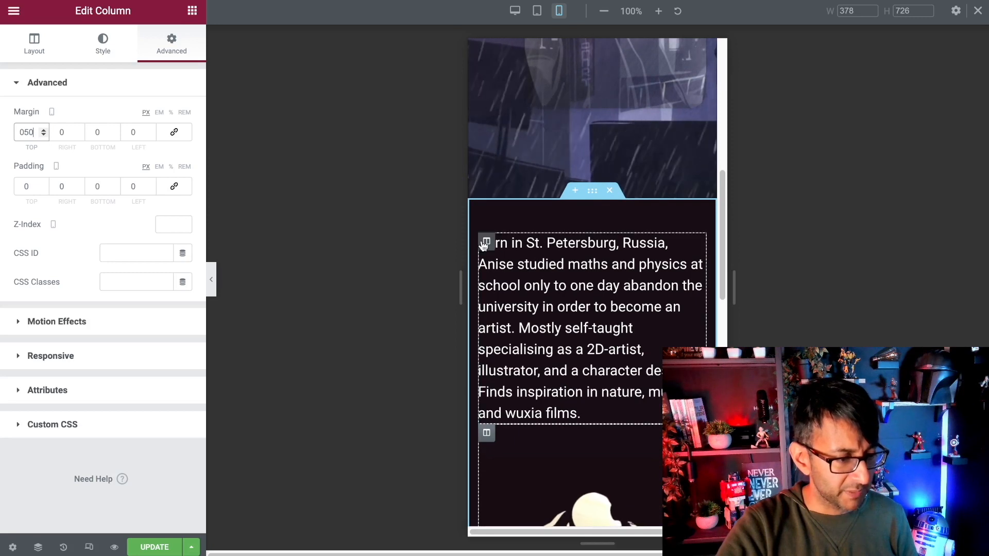
{"action": "left_click", "coordinate": [593, 192]}
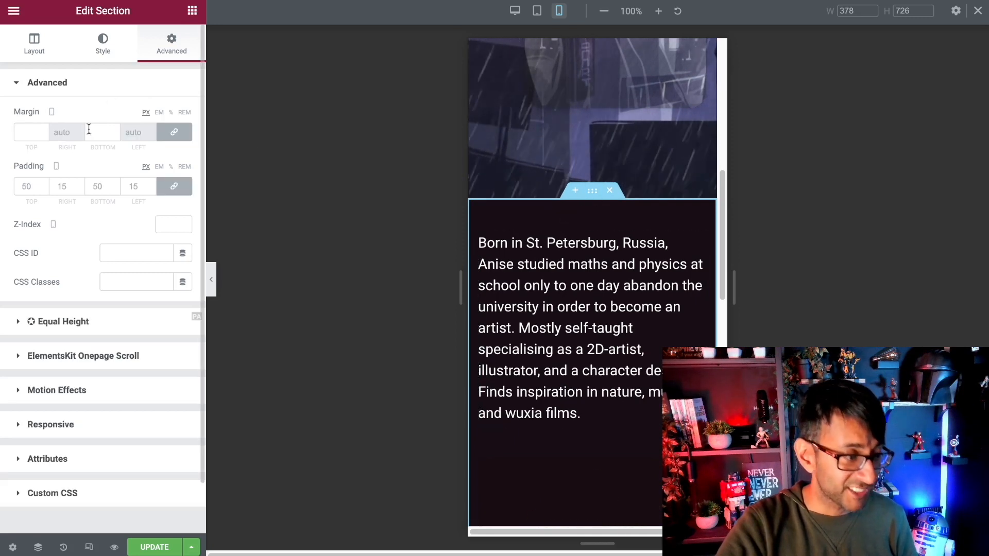
{"action": "left_click", "coordinate": [42, 189]}
{"action": "left_click_drag", "start_coordinate": [32, 186], "coordinate": [11, 184]}
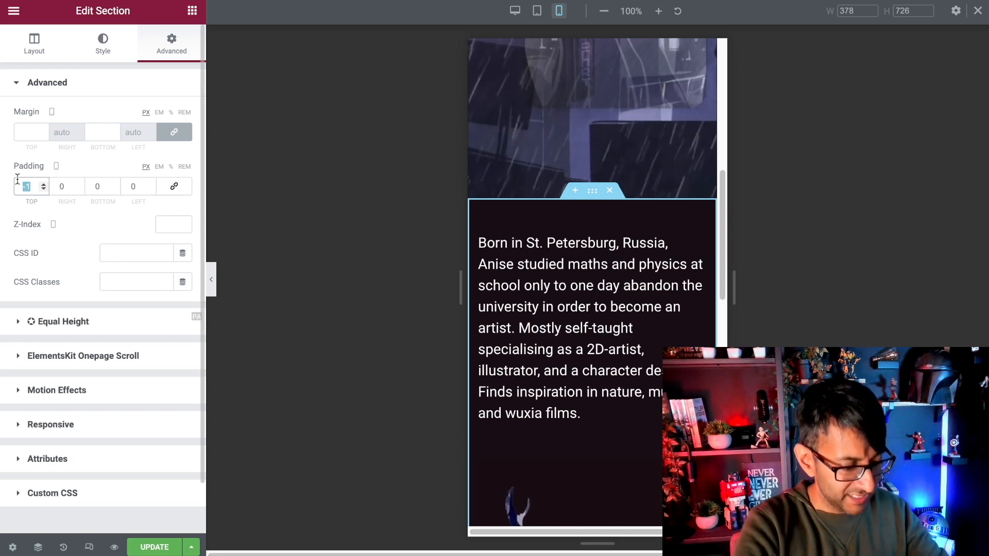
{"action": "type", "text": "70"}
{"action": "key", "text": "Tab"}
{"action": "type", "text": "15"}
{"action": "key", "text": "Tab"}
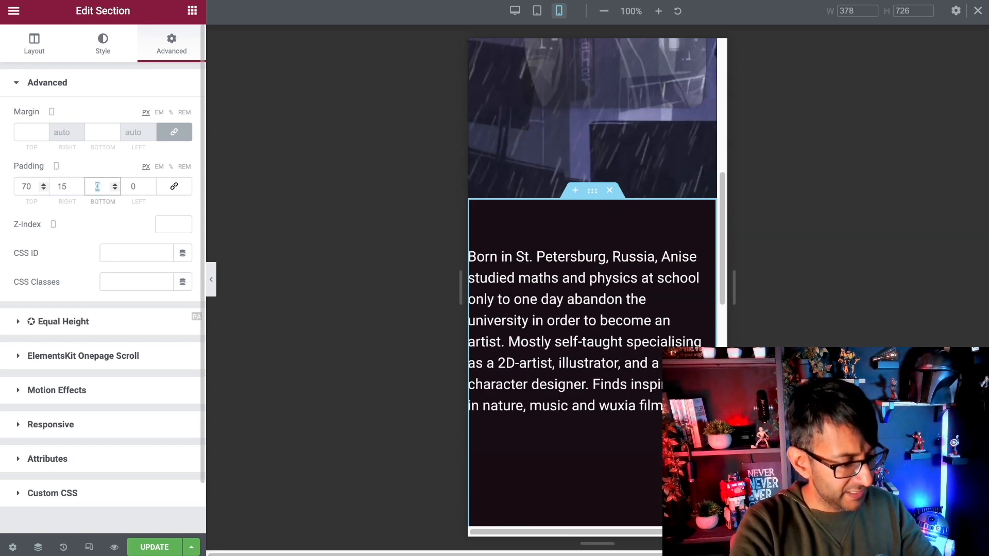
{"action": "type", "text": "50"}
{"action": "key", "text": "Tab"}
{"action": "type", "text": "15"}
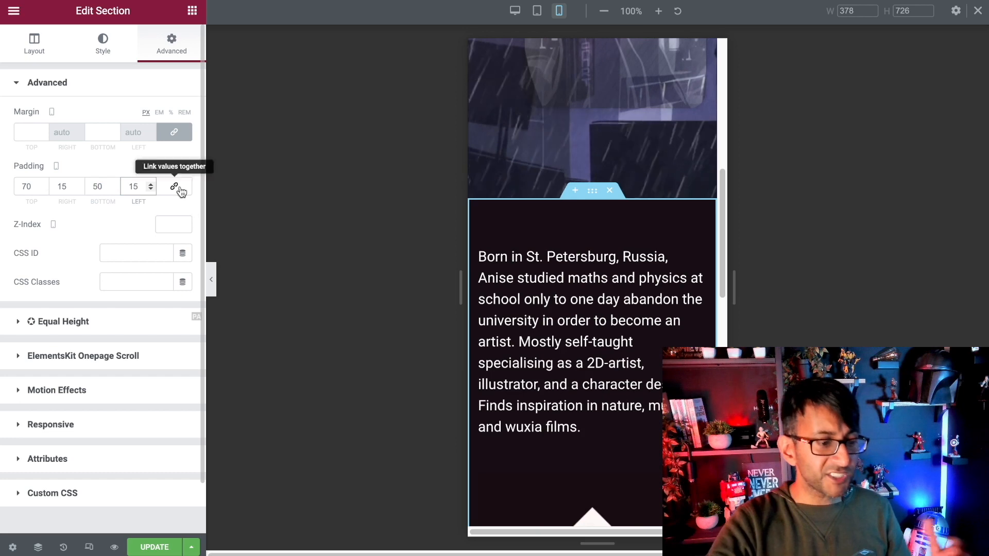
Step: Review the counters' spacing in mobile view, and check the biography and counter sections in desktop view
{"action": "scroll", "coordinate": [611, 412], "scroll_direction": "down", "scroll_amount": 10}
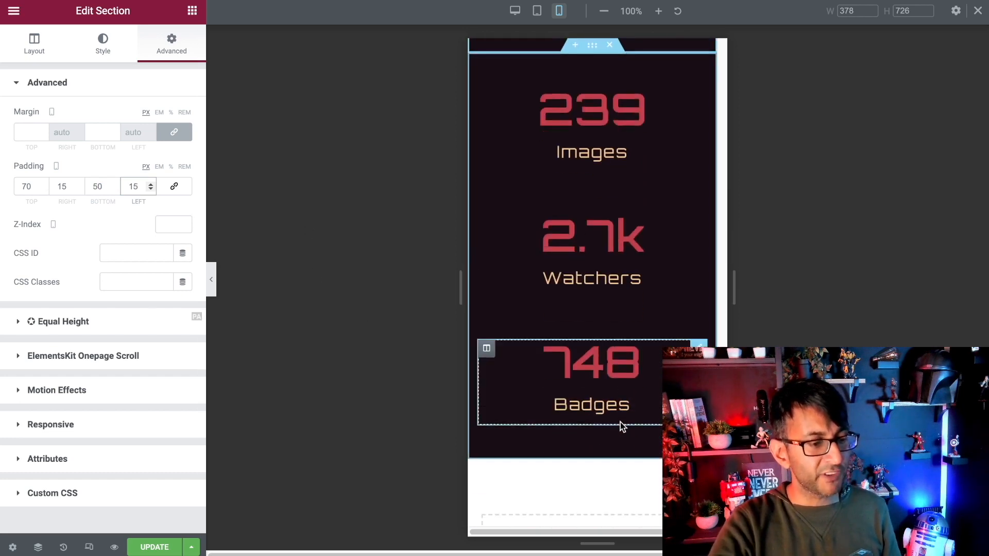
{"action": "scroll", "coordinate": [622, 426], "scroll_direction": "down", "scroll_amount": 2}
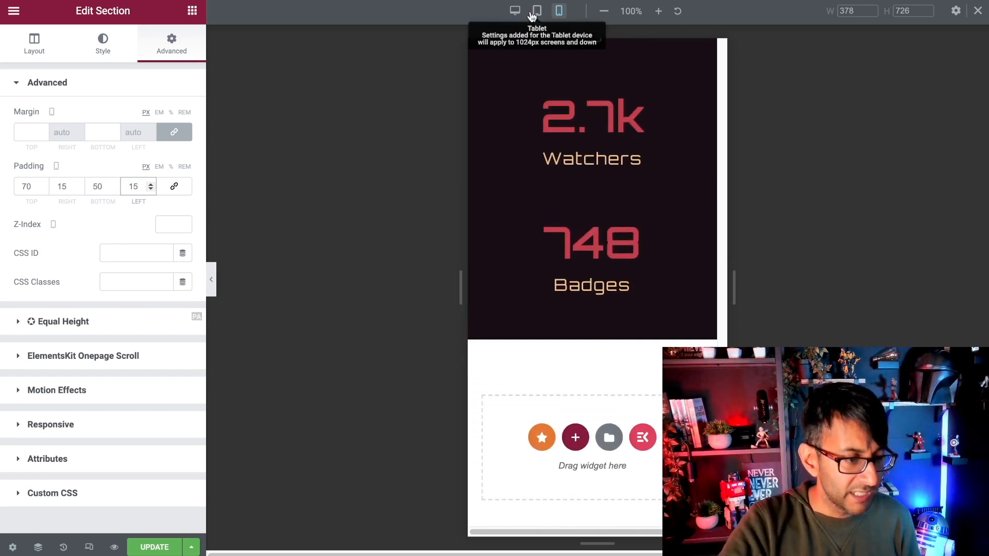
{"action": "left_click", "coordinate": [515, 10]}
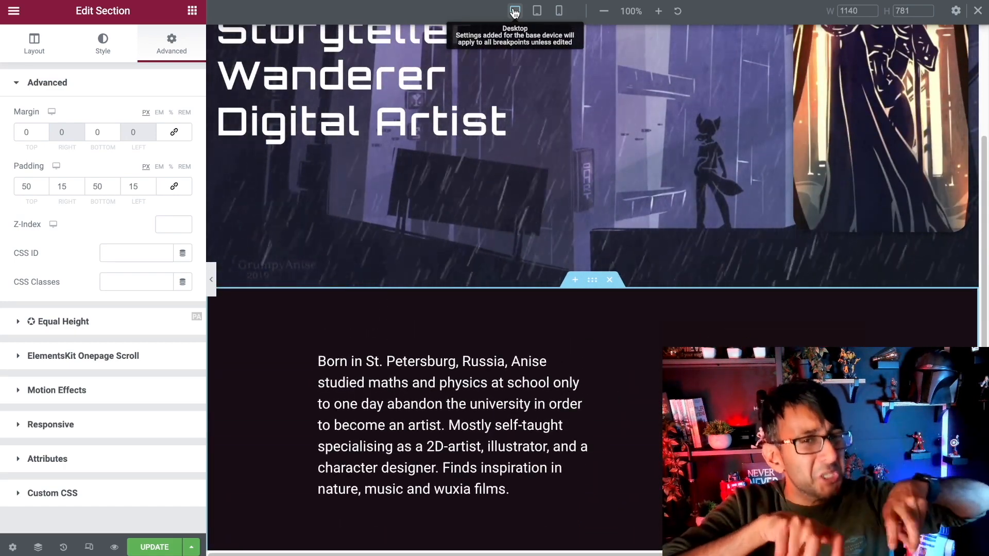
{"action": "scroll", "coordinate": [718, 233], "scroll_direction": "up", "scroll_amount": 3}
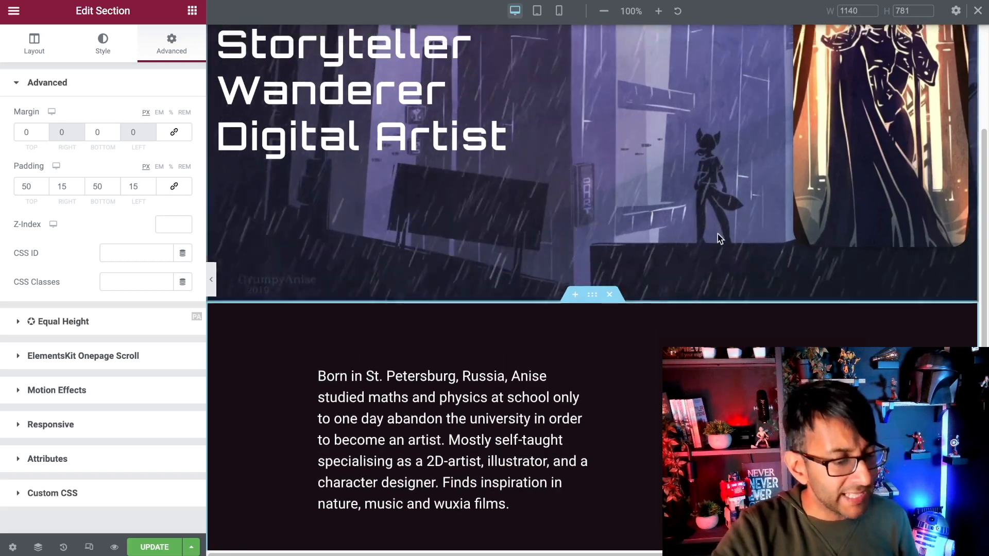
{"action": "scroll", "coordinate": [592, 247], "scroll_direction": "down", "scroll_amount": 6}
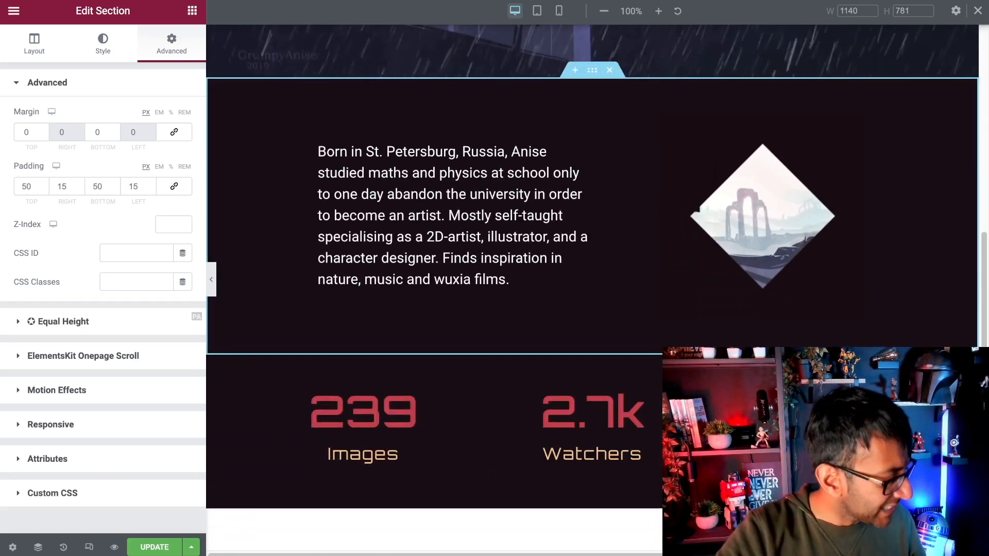
Step: Copy the hero section with the rainy city background and paste it below the counters
{"action": "scroll", "coordinate": [636, 278], "scroll_direction": "up", "scroll_amount": 6}
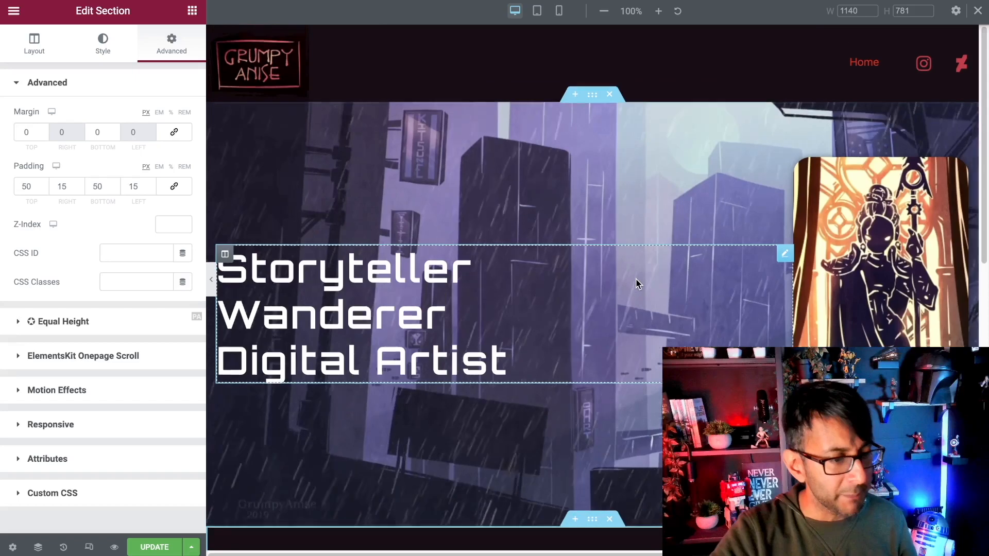
{"action": "right_click", "coordinate": [593, 101]}
{"action": "left_click", "coordinate": [638, 160]}
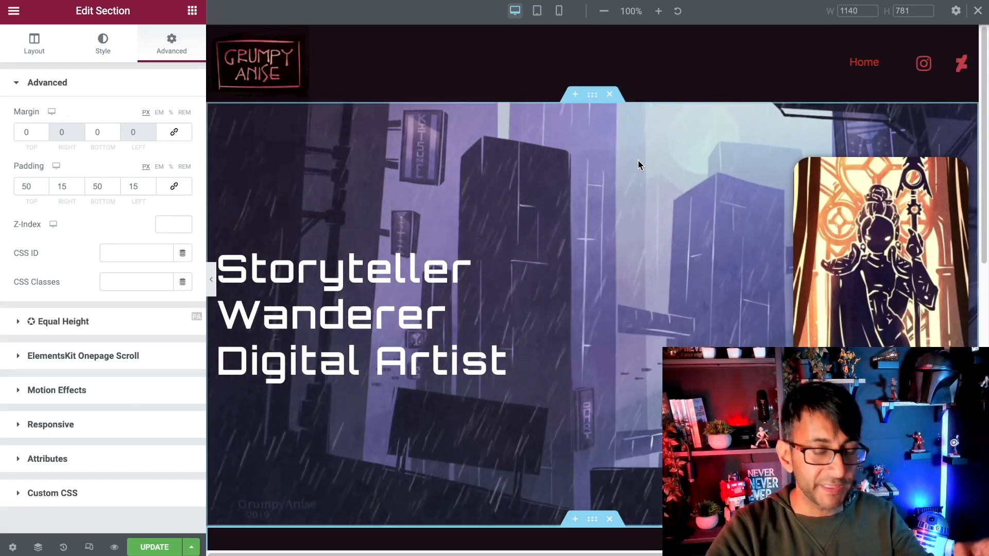
{"action": "scroll", "coordinate": [609, 274], "scroll_direction": "down", "scroll_amount": 10}
{"action": "right_click", "coordinate": [419, 458]}
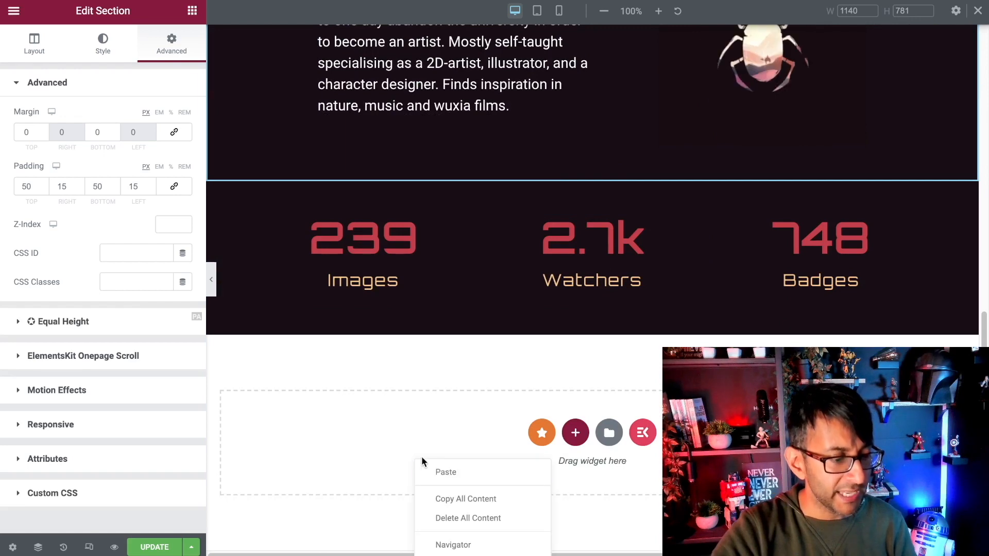
{"action": "left_click", "coordinate": [443, 476]}
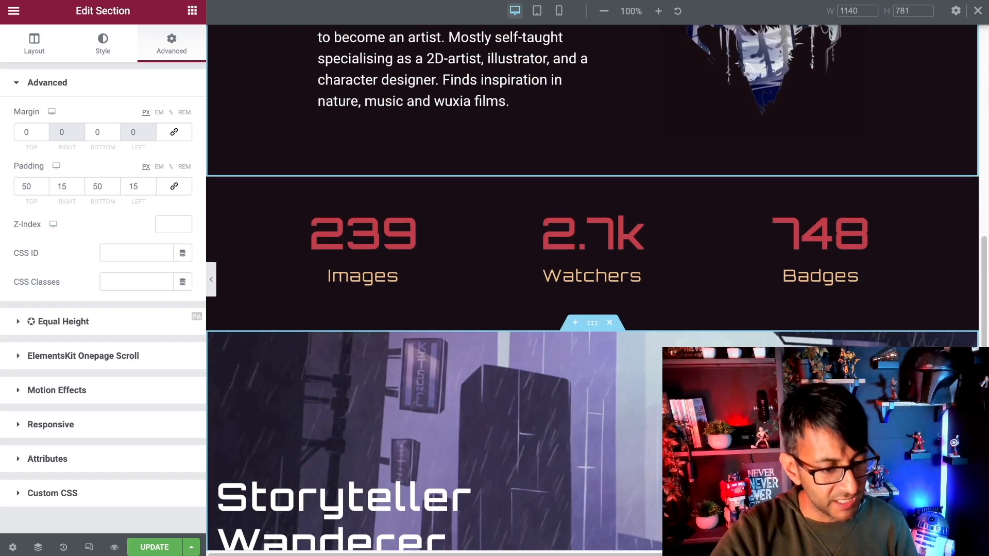
Step: Delete the column holding the portrait image from the pasted hero section
{"action": "right_click", "coordinate": [805, 422]}
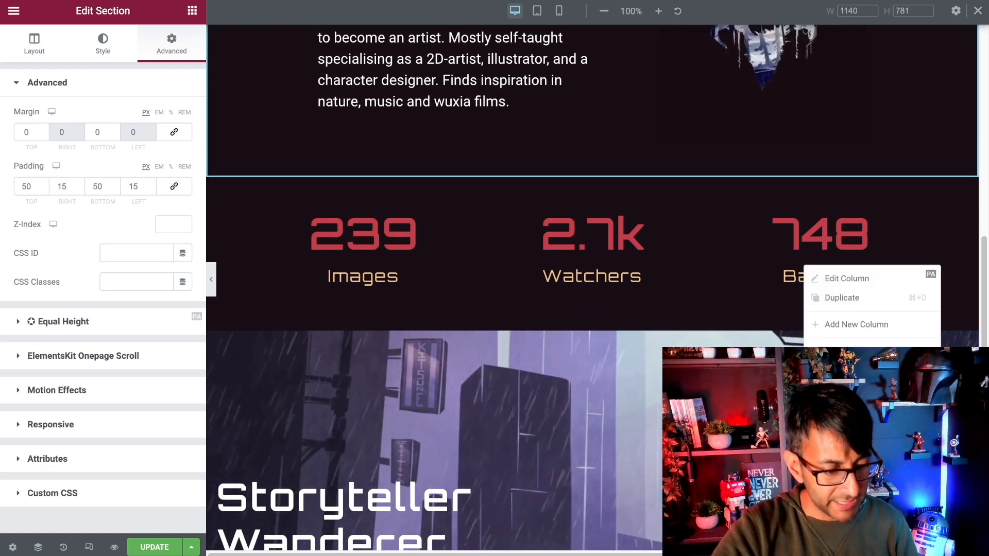
{"action": "left_click", "coordinate": [830, 537]}
{"action": "scroll", "coordinate": [536, 399], "scroll_direction": "down", "scroll_amount": 2}
Step: Align the pasted section's "Storyteller Wanderer Digital Artist" heading to the right
{"action": "left_click", "coordinate": [537, 400]}
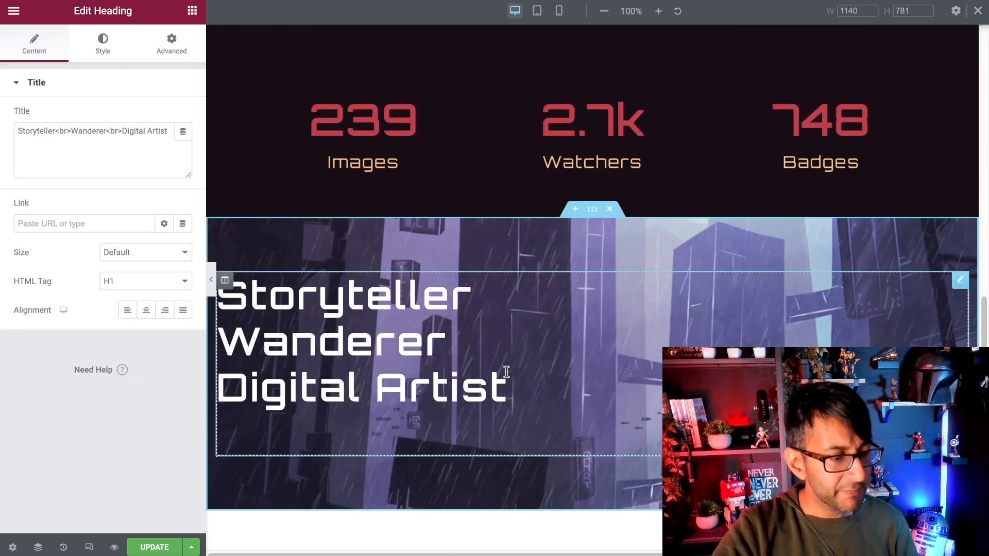
{"action": "triple_click", "coordinate": [536, 400]}
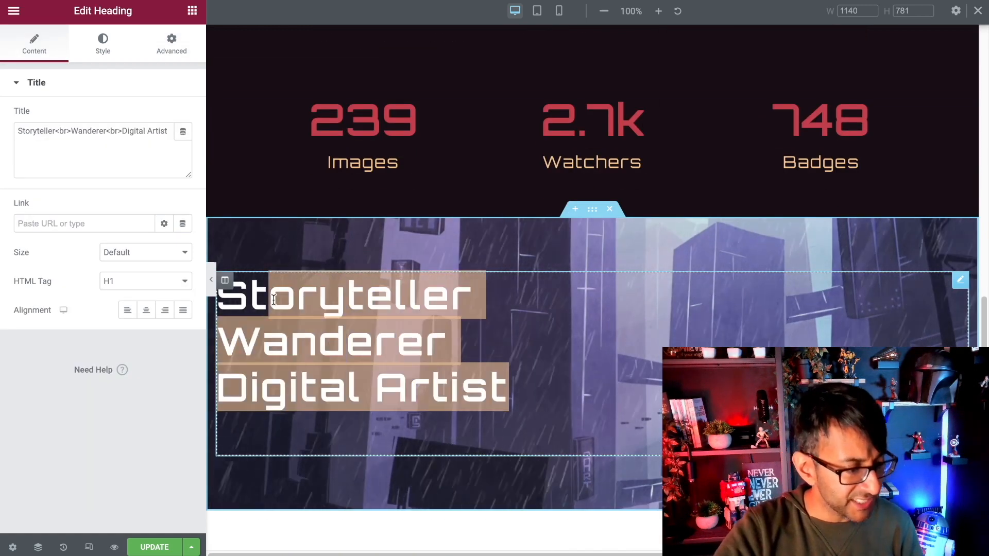
{"action": "left_click", "coordinate": [166, 310]}
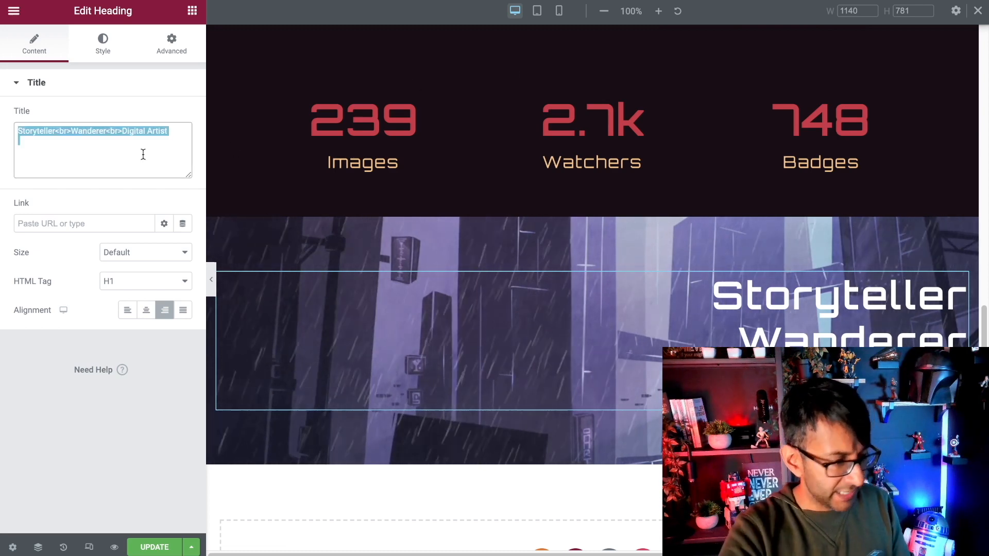
Step: Replace the right-aligned heading's text with "Draw without Fear<br>Erase without Fear" so the quote spans two lines
{"action": "key", "text": "BackSpace"}
{"action": "key", "text": "ctrl+v"}
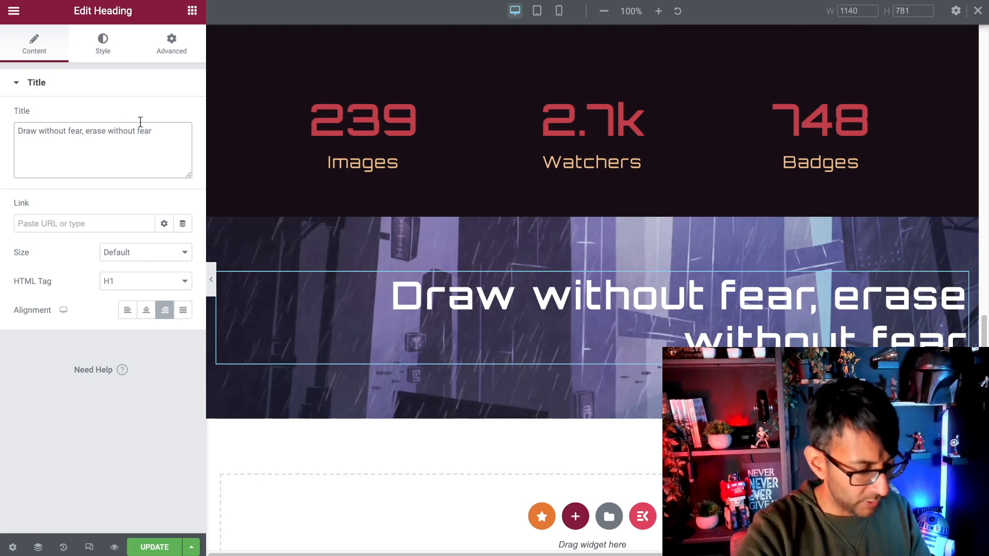
{"action": "key", "text": "Delete"}
{"action": "type", "text": "E"}
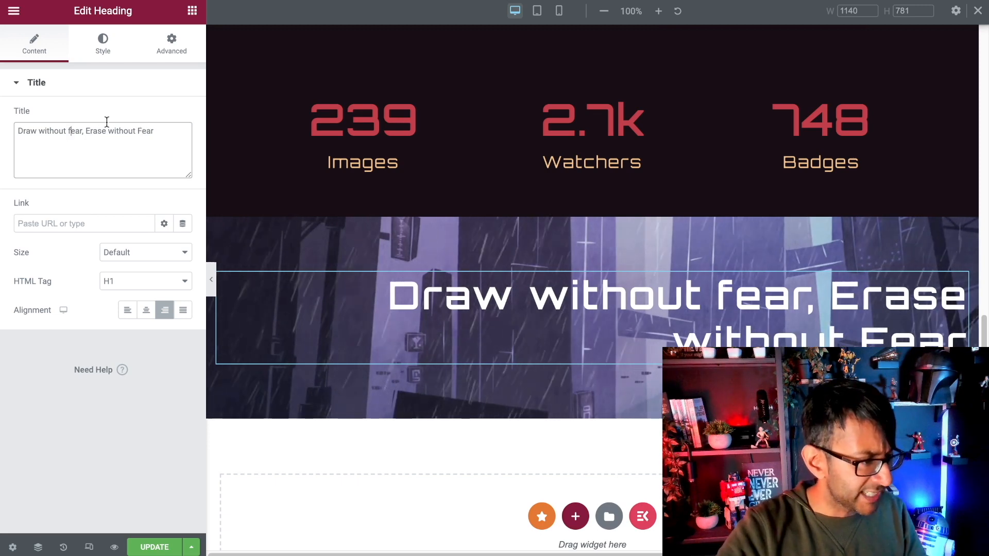
{"action": "left_click", "coordinate": [69, 130]}
{"action": "key", "text": "Delete"}
{"action": "type", "text": "F"}
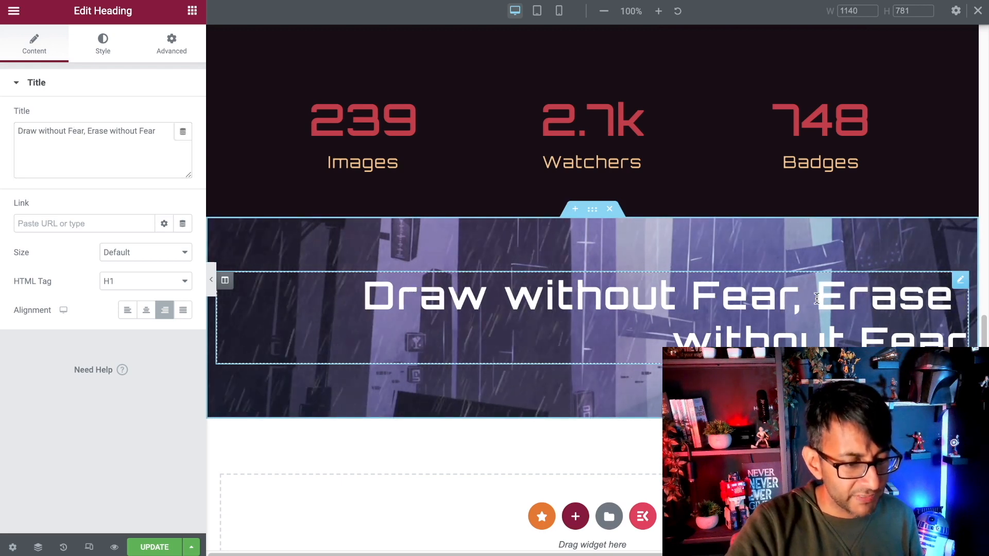
{"action": "key", "text": "BackSpace"}
{"action": "key", "text": "BackSpace"}
{"action": "key", "text": "Return"}
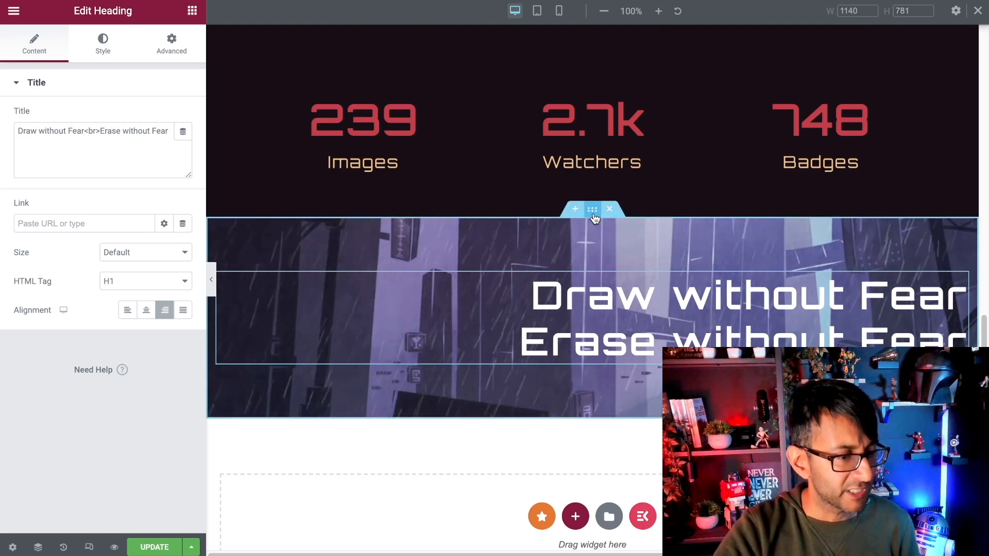
Step: Set the quote section's top padding to 150 px and bottom padding to 250 px
{"action": "left_click", "coordinate": [593, 212]}
{"action": "left_click", "coordinate": [172, 44]}
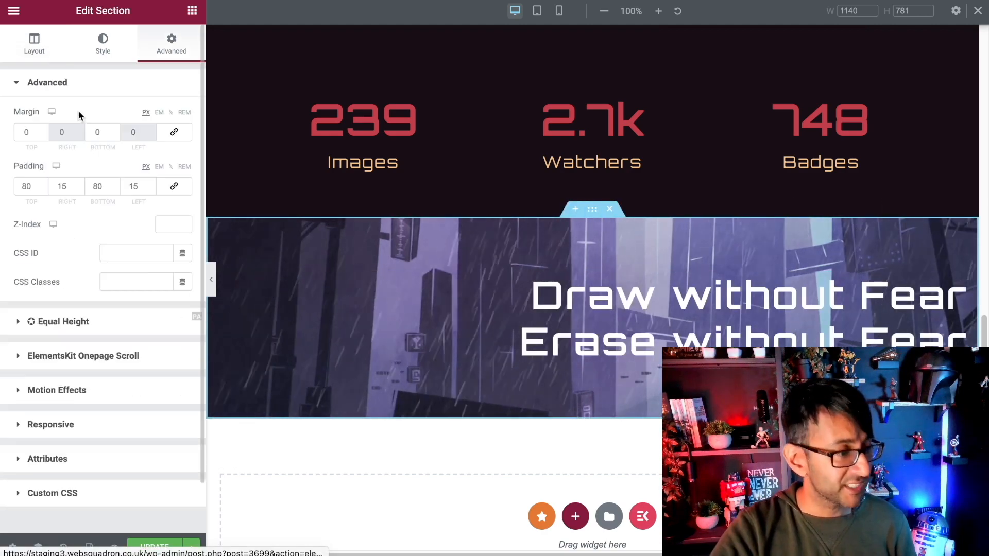
{"action": "double_click", "coordinate": [32, 186]}
{"action": "type", "text": "150"}
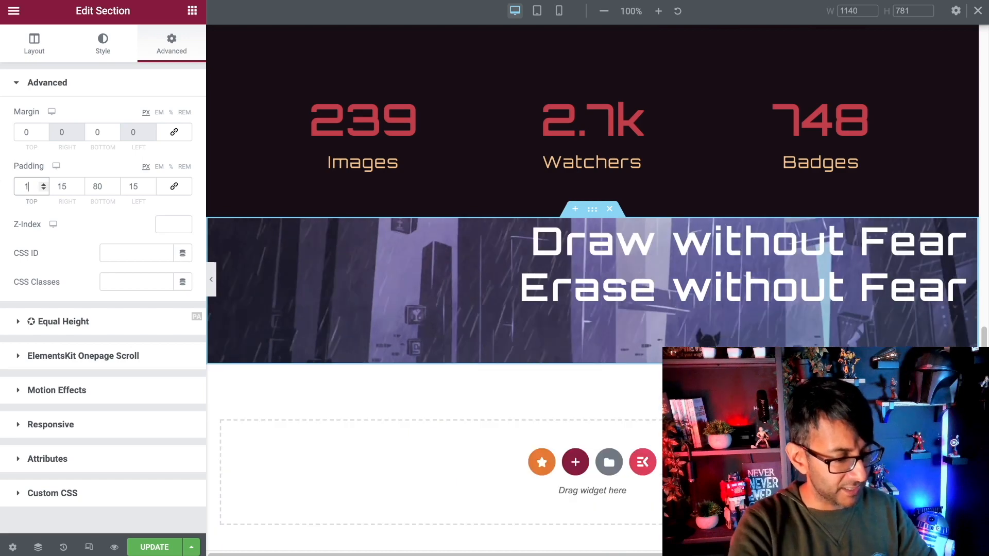
{"action": "key", "text": "Tab"}
{"action": "key", "text": "Tab"}
{"action": "type", "text": "250"}
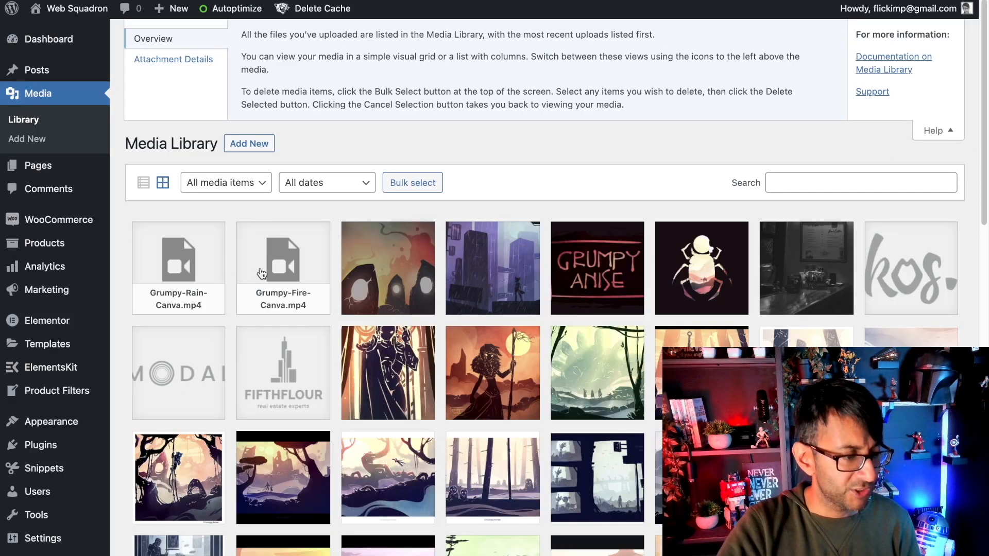
Step: In the WordPress media library, examine the Grumpy-Fire-Canva.mp4 video, the original thundering flames artwork and the Grumpy-Fire-Canva_11zon.webp still
{"action": "left_click", "coordinate": [262, 273]}
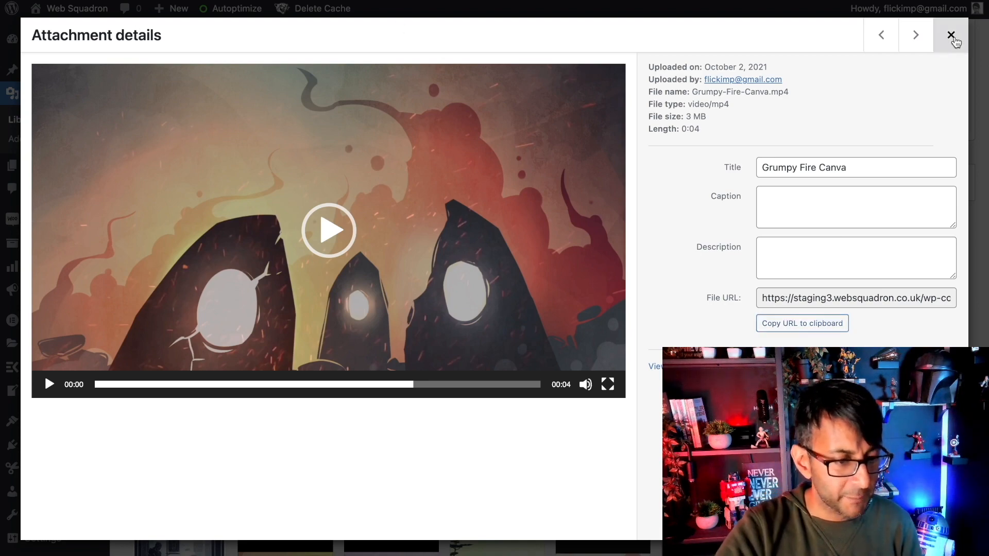
{"action": "left_click", "coordinate": [951, 35]}
{"action": "scroll", "coordinate": [626, 282], "scroll_direction": "down", "scroll_amount": 15}
{"action": "scroll", "coordinate": [547, 248], "scroll_direction": "up", "scroll_amount": 2}
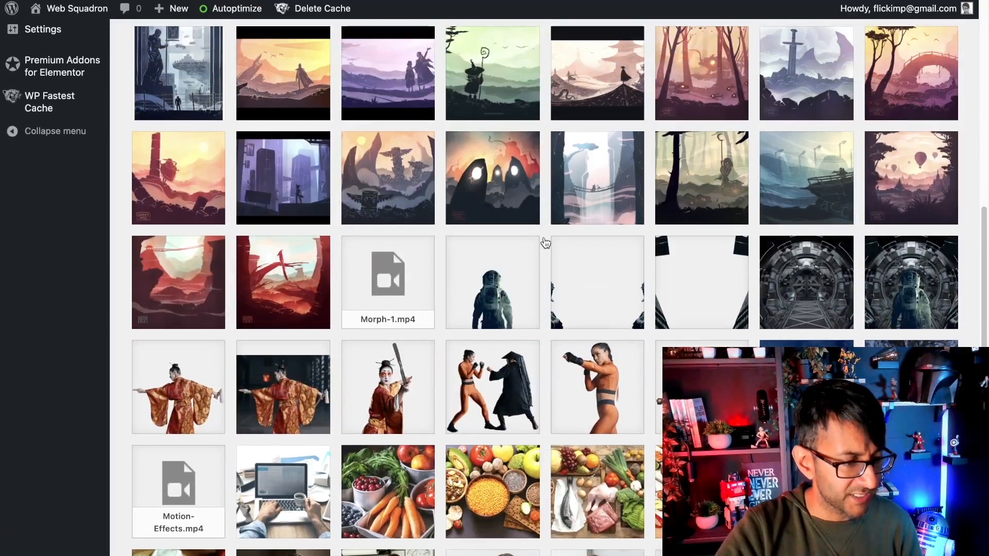
{"action": "left_click", "coordinate": [513, 199]}
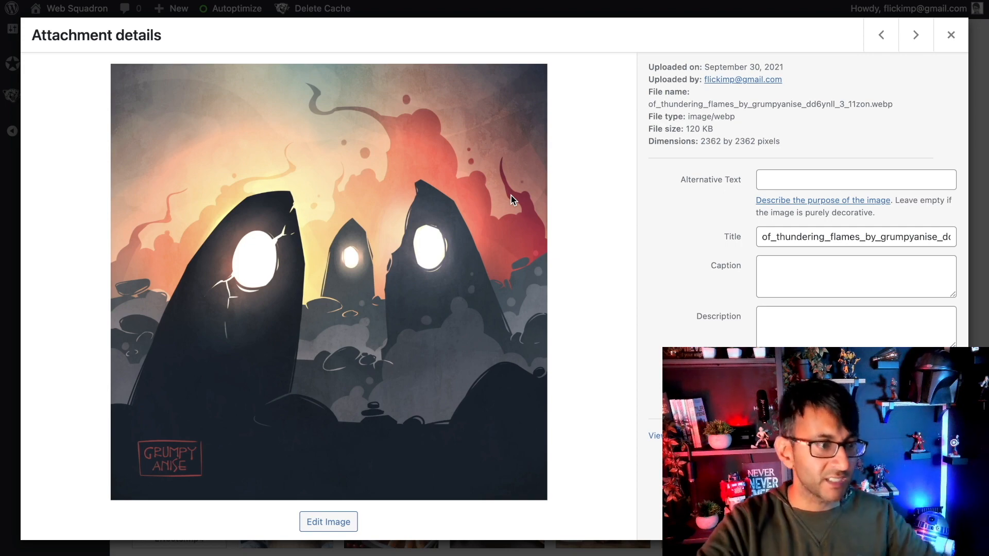
{"action": "left_click", "coordinate": [951, 35]}
{"action": "scroll", "coordinate": [472, 179], "scroll_direction": "up", "scroll_amount": 10}
{"action": "left_click", "coordinate": [411, 248]}
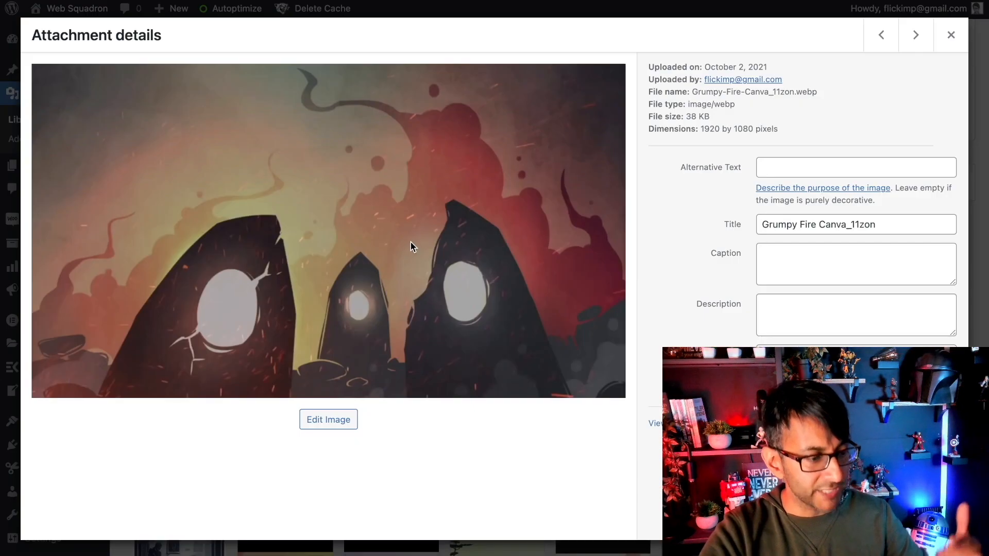
{"action": "left_click", "coordinate": [951, 34]}
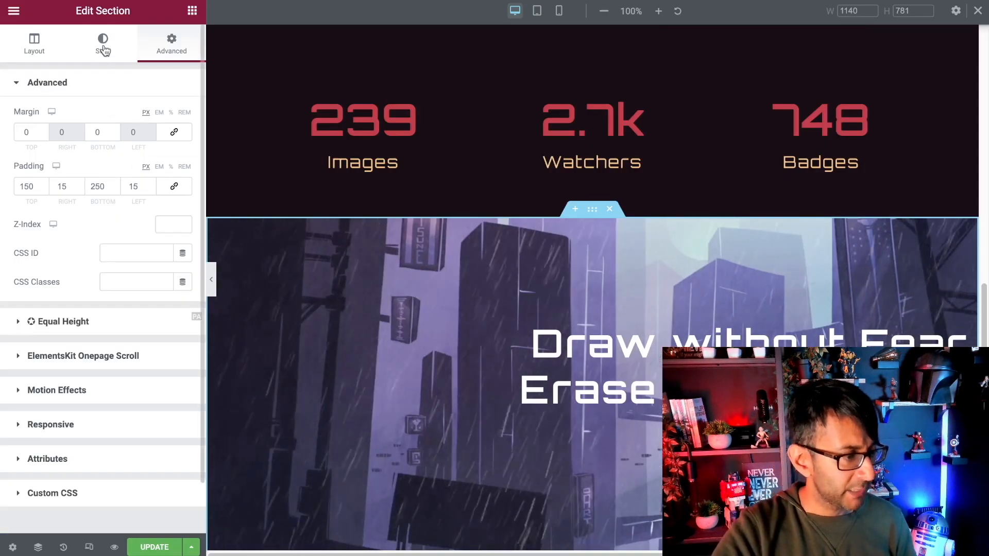
Step: Replace the quote section's background video link with the copied URL of Grumpy-Fire-Canva.mp4
{"action": "left_click", "coordinate": [103, 50]}
{"action": "triple_click", "coordinate": [118, 190]}
{"action": "key", "text": "ctrl+v"}
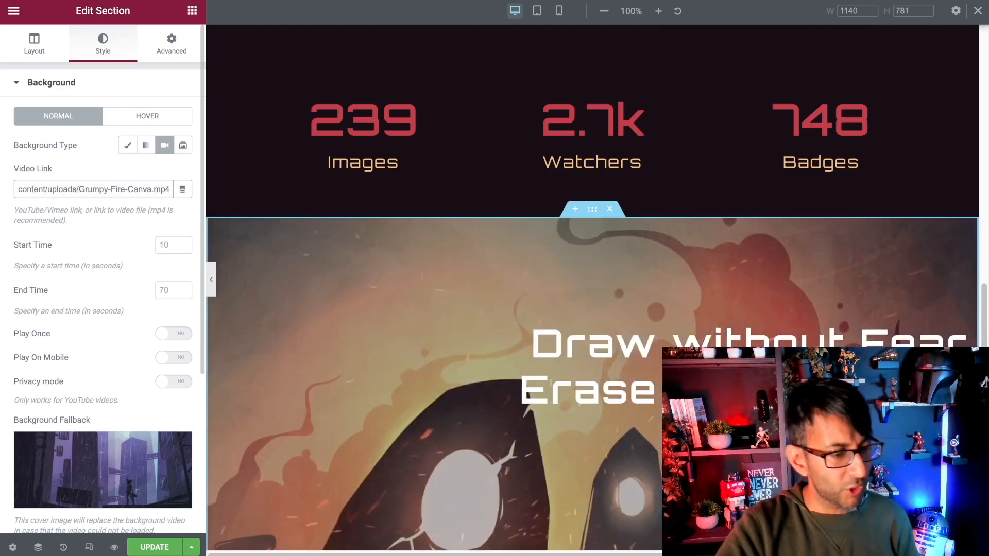
Step: Set the quote section's background fallback image to Grumpy-Fire-Canva_11zon.webp from the media library
{"action": "left_click", "coordinate": [103, 469]}
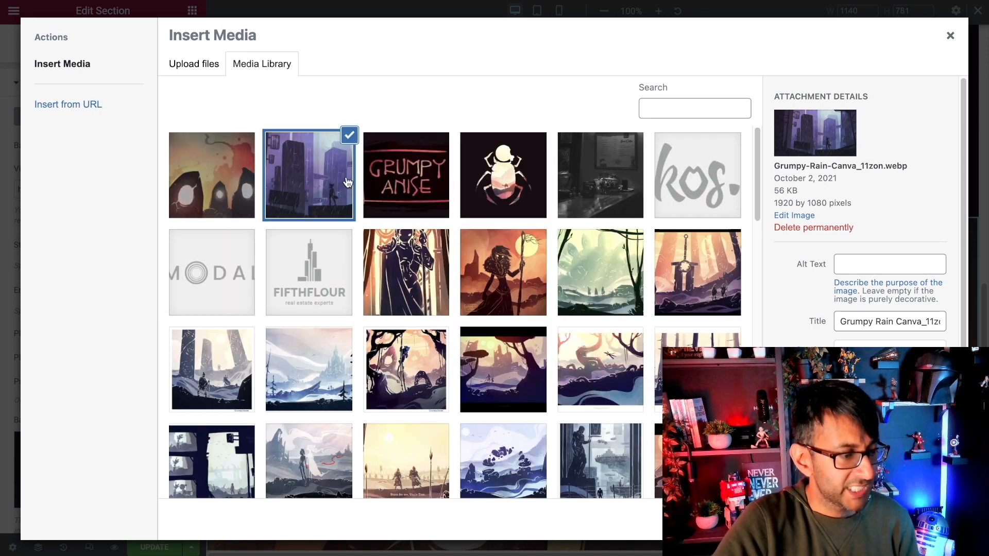
{"action": "left_click", "coordinate": [214, 183]}
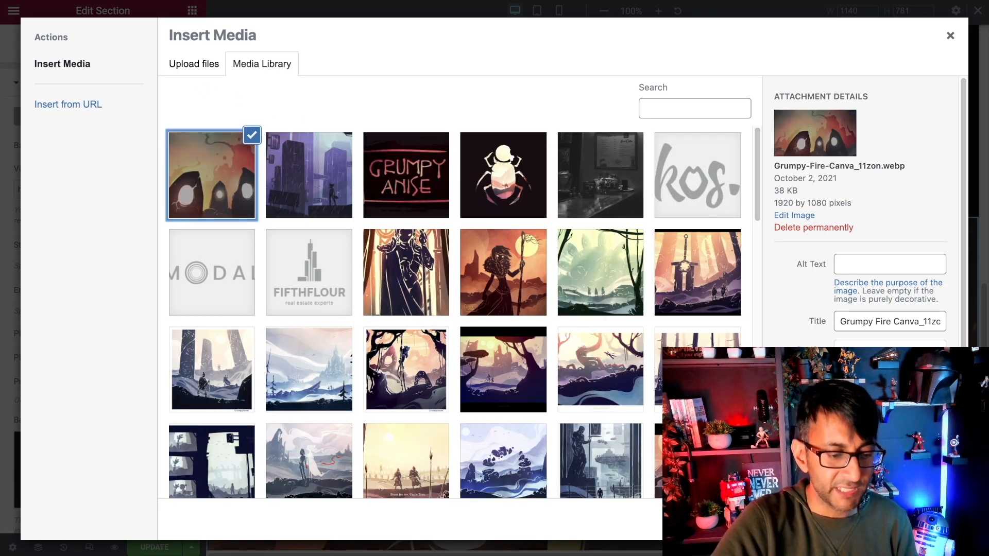
{"action": "left_click", "coordinate": [923, 520]}
{"action": "scroll", "coordinate": [390, 369], "scroll_direction": "down", "scroll_amount": 2}
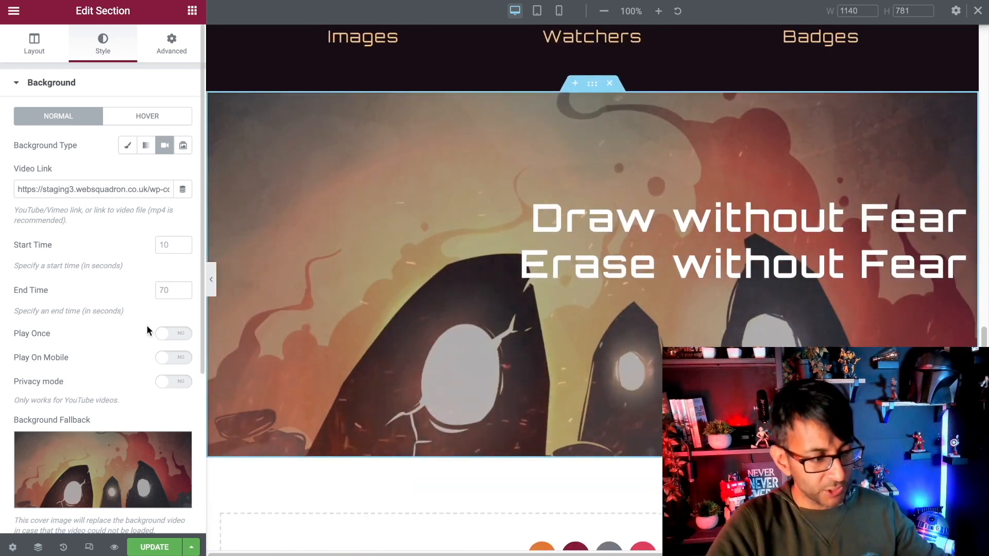
{"action": "scroll", "coordinate": [150, 320], "scroll_direction": "down", "scroll_amount": 2}
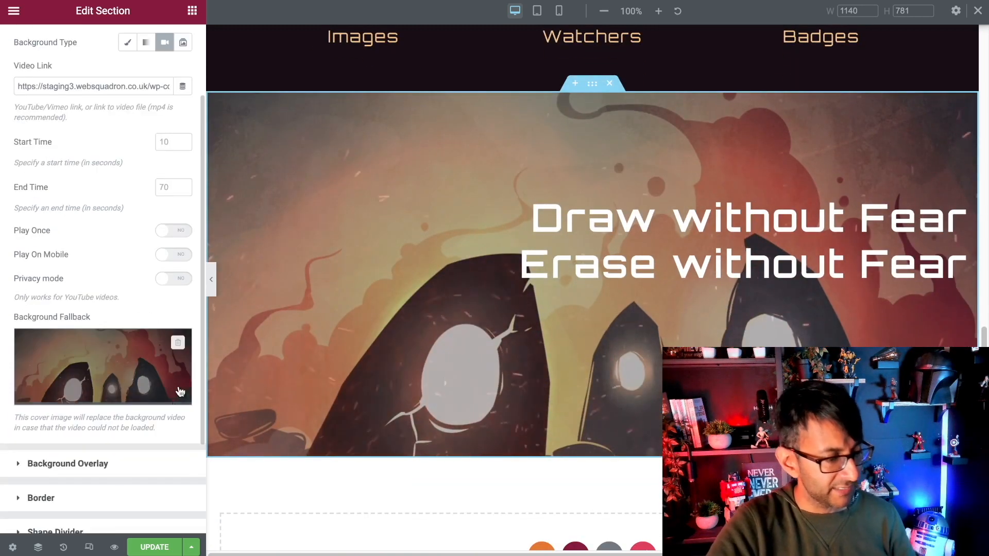
{"action": "scroll", "coordinate": [266, 363], "scroll_direction": "up", "scroll_amount": 1}
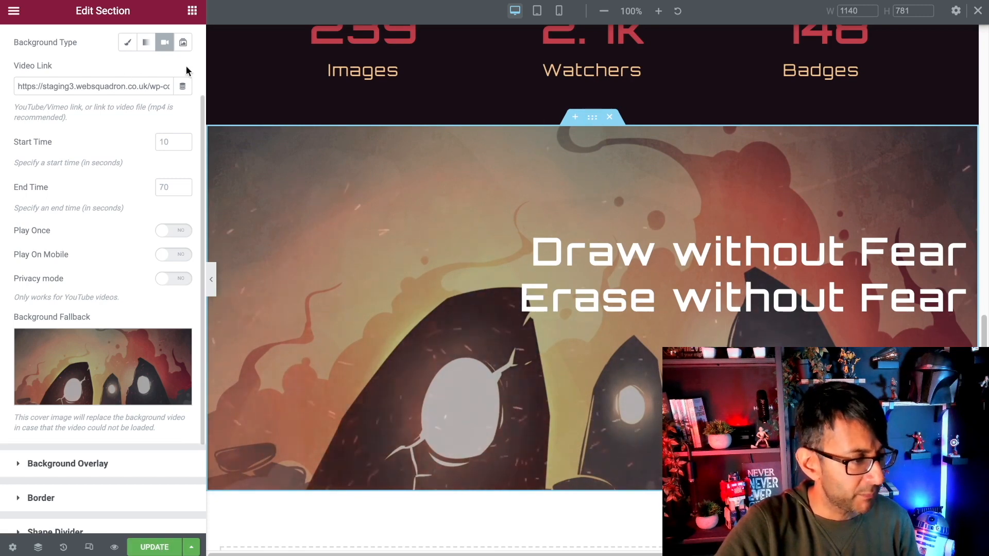
Step: Set the quote section's desktop bottom padding to 350 px, save the page and preview the section at full width
{"action": "scroll", "coordinate": [185, 66], "scroll_direction": "up", "scroll_amount": 3}
{"action": "left_click", "coordinate": [170, 51]}
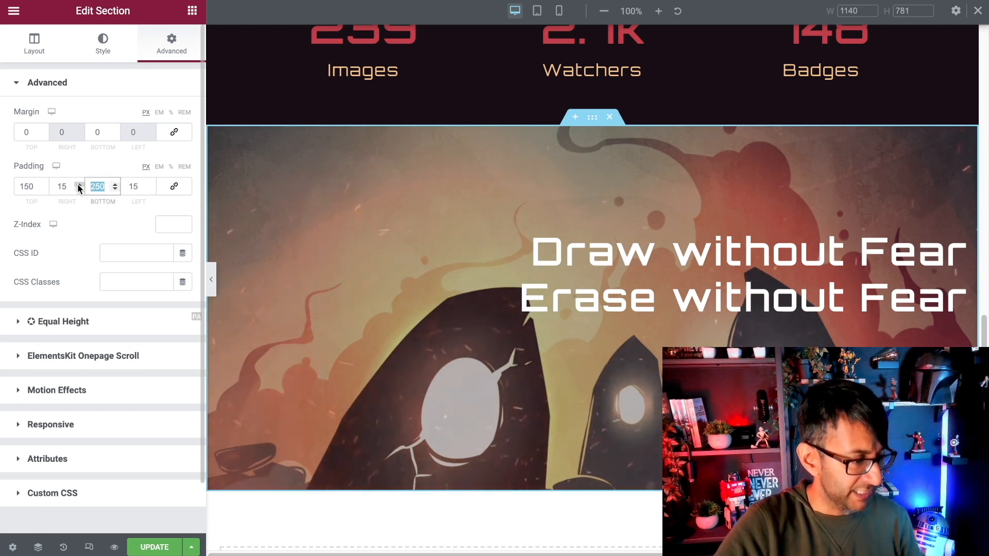
{"action": "type", "text": "350"}
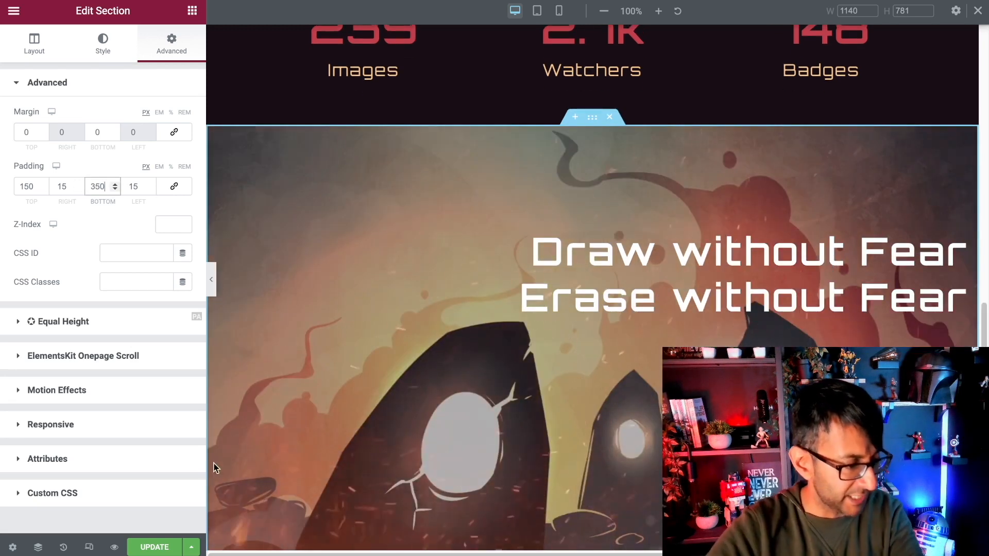
{"action": "key", "text": "ctrl+s"}
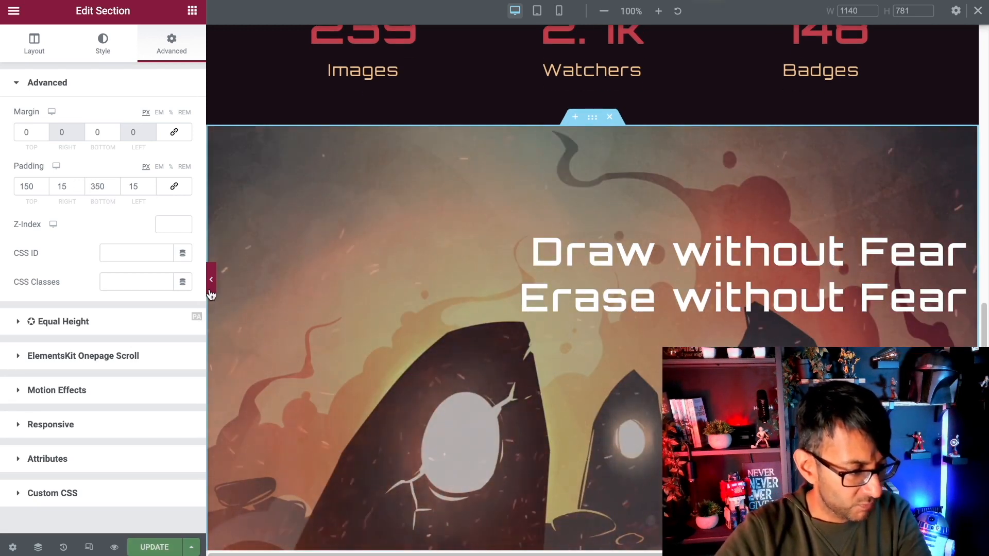
{"action": "left_click", "coordinate": [209, 286]}
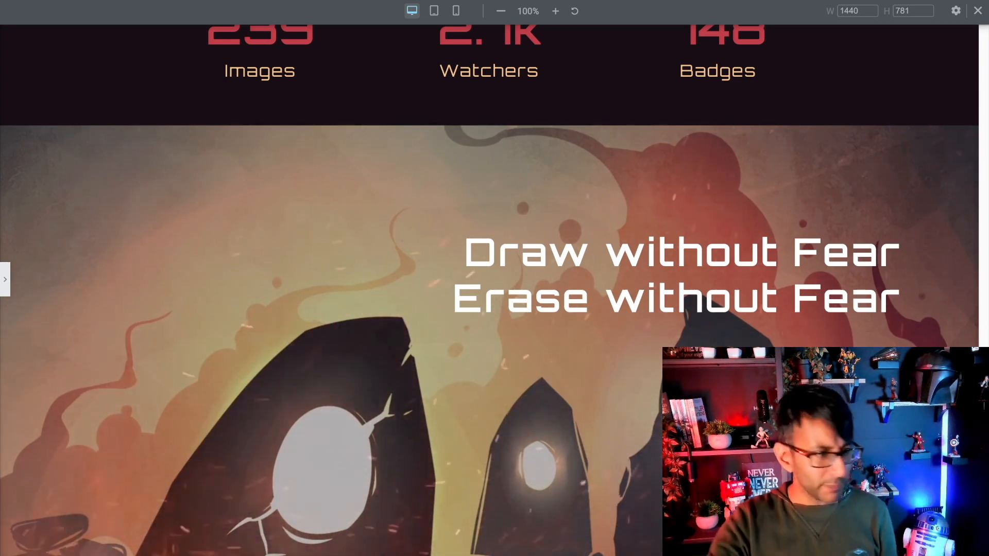
{"action": "left_click", "coordinate": [6, 279]}
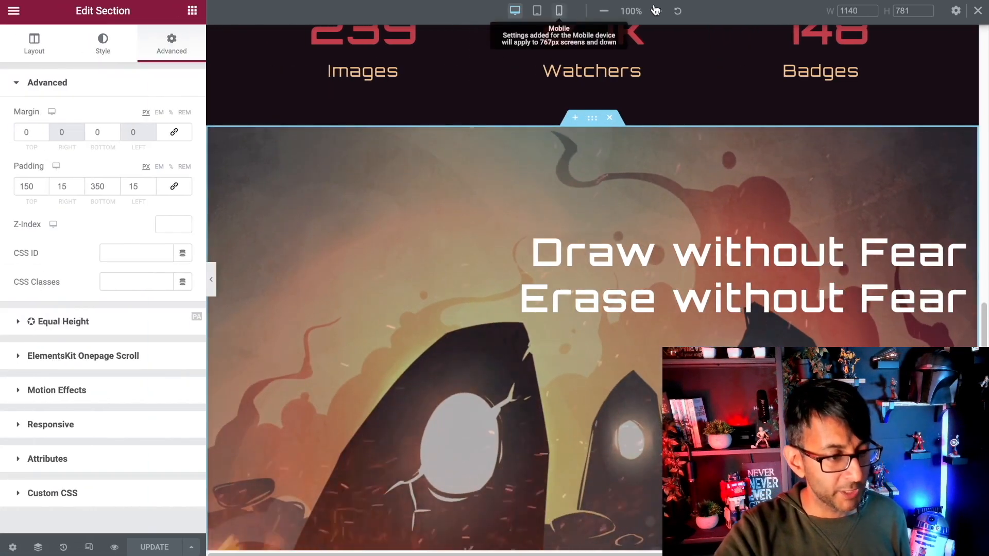
Step: Switch to the mobile preview at 378 px width and bring the quote section into view
{"action": "left_click", "coordinate": [559, 10]}
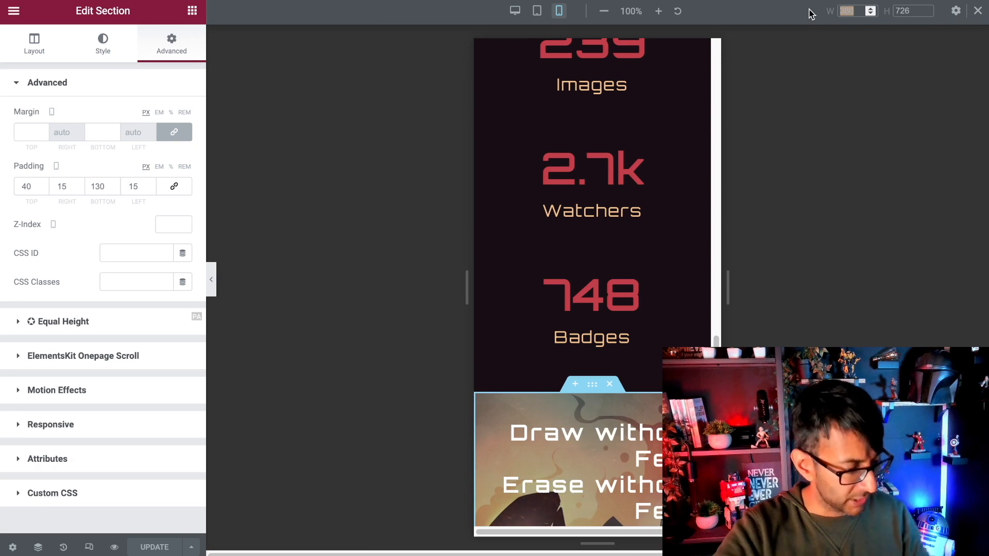
{"action": "type", "text": "378"}
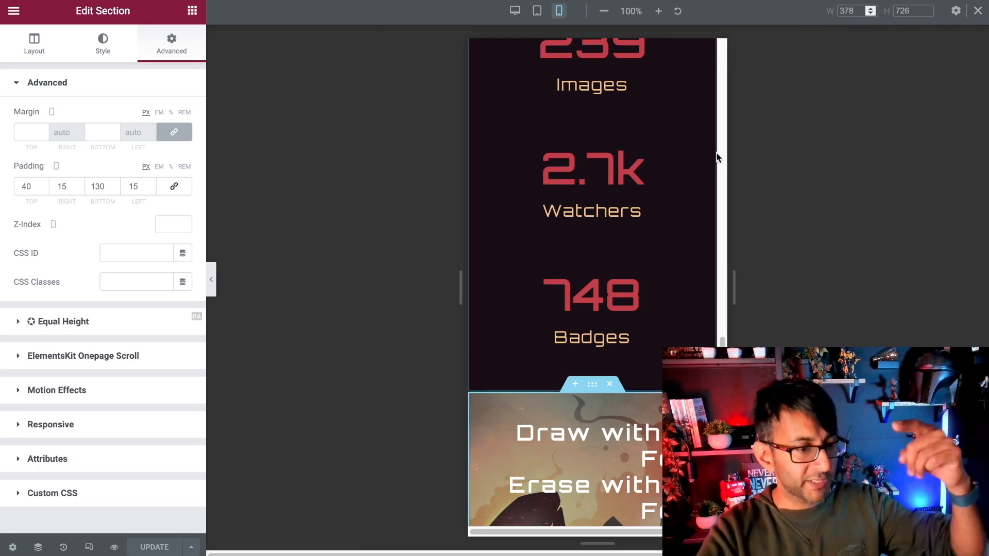
{"action": "scroll", "coordinate": [625, 371], "scroll_direction": "down", "scroll_amount": 5}
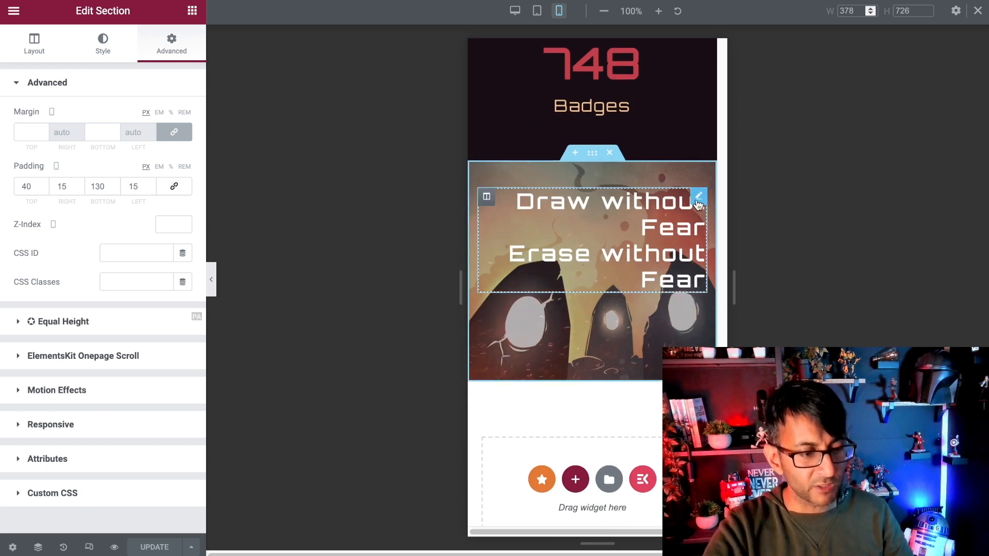
Step: Reduce the quote heading's mobile font size to 1.6 rem
{"action": "left_click", "coordinate": [698, 202]}
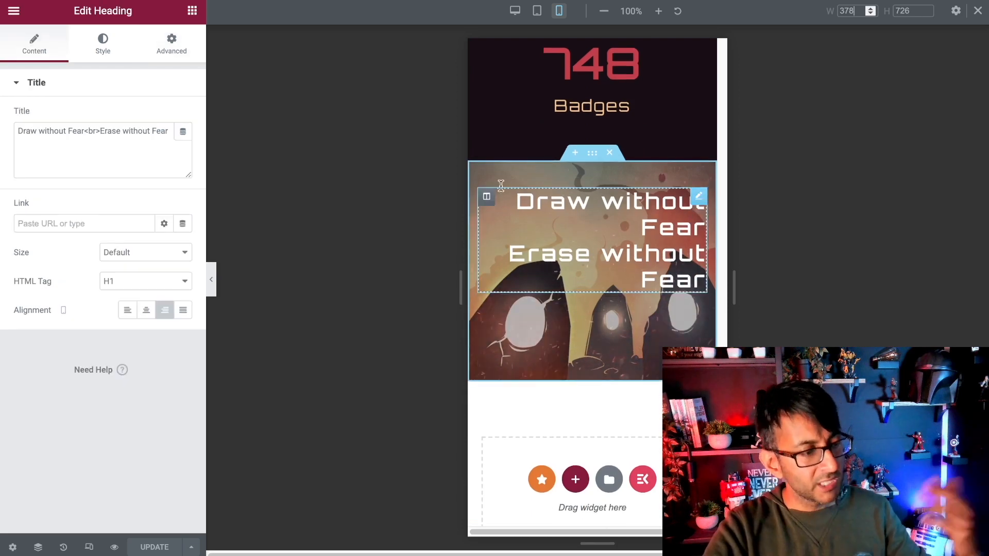
{"action": "left_click", "coordinate": [103, 54]}
{"action": "left_click", "coordinate": [183, 146]}
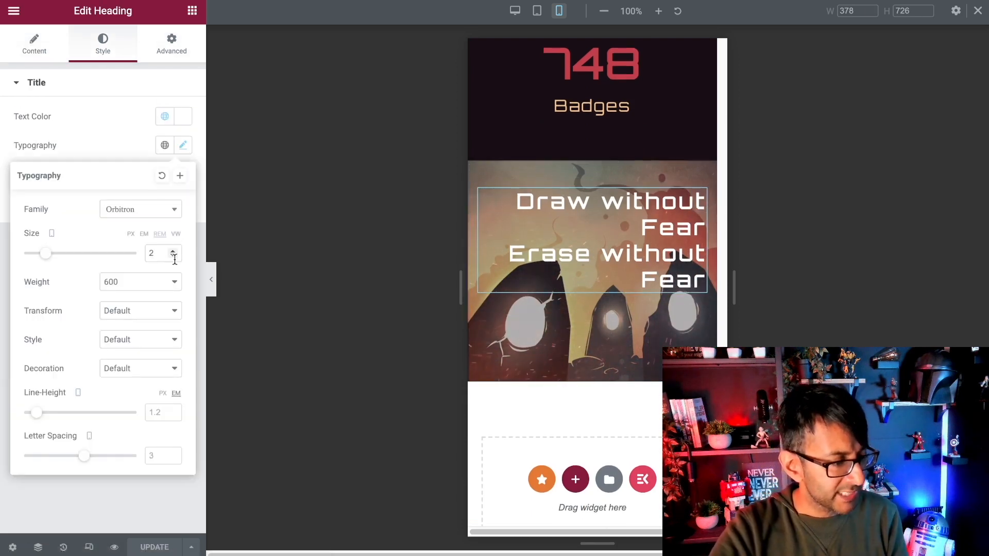
{"action": "left_click", "coordinate": [174, 256]}
{"action": "left_click", "coordinate": [173, 257]}
{"action": "left_click", "coordinate": [173, 256]}
{"action": "left_click", "coordinate": [174, 256]}
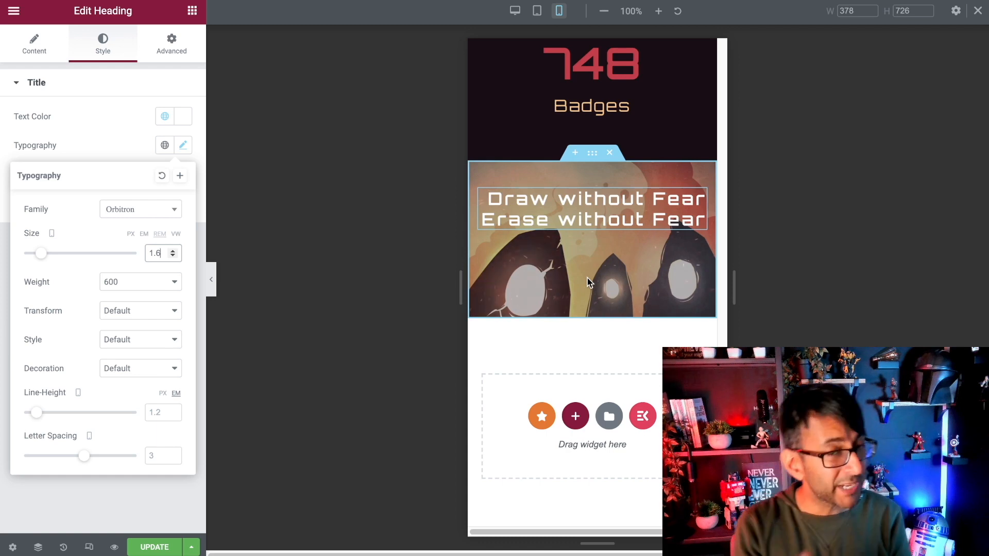
Step: Set the quote section's mobile padding to 60 px at the top and 150 px at the bottom
{"action": "scroll", "coordinate": [613, 304], "scroll_direction": "up", "scroll_amount": 20}
{"action": "scroll", "coordinate": [635, 304], "scroll_direction": "down", "scroll_amount": 17}
{"action": "scroll", "coordinate": [629, 359], "scroll_direction": "down", "scroll_amount": 10}
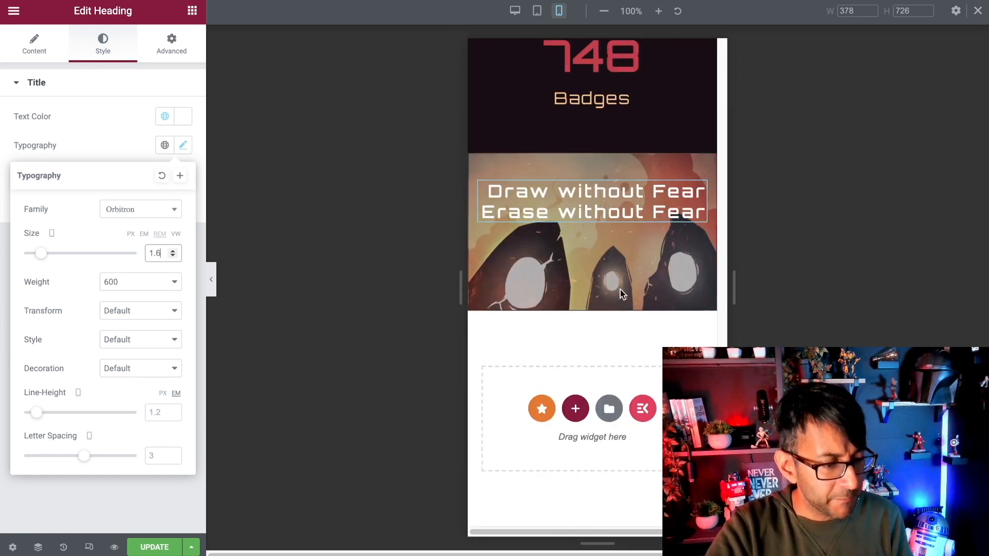
{"action": "left_click", "coordinate": [590, 151]}
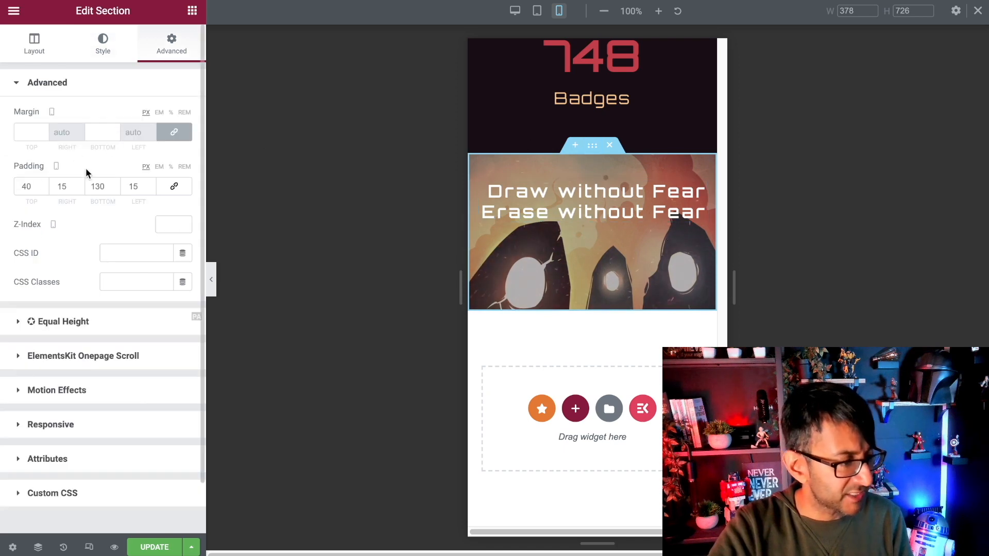
{"action": "left_click", "coordinate": [44, 184]}
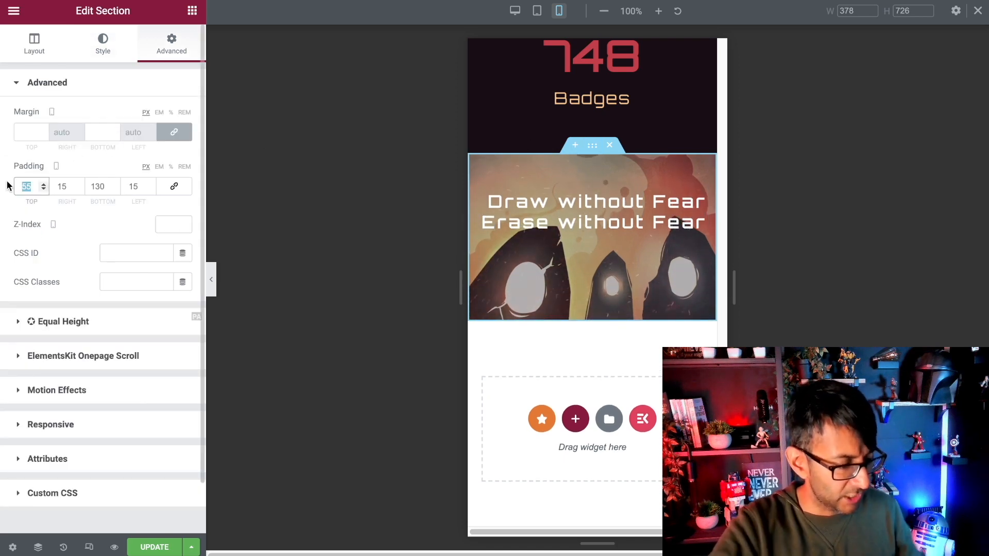
{"action": "type", "text": "60"}
{"action": "key", "text": "Tab"}
{"action": "key", "text": "Tab"}
{"action": "type", "text": "1"}
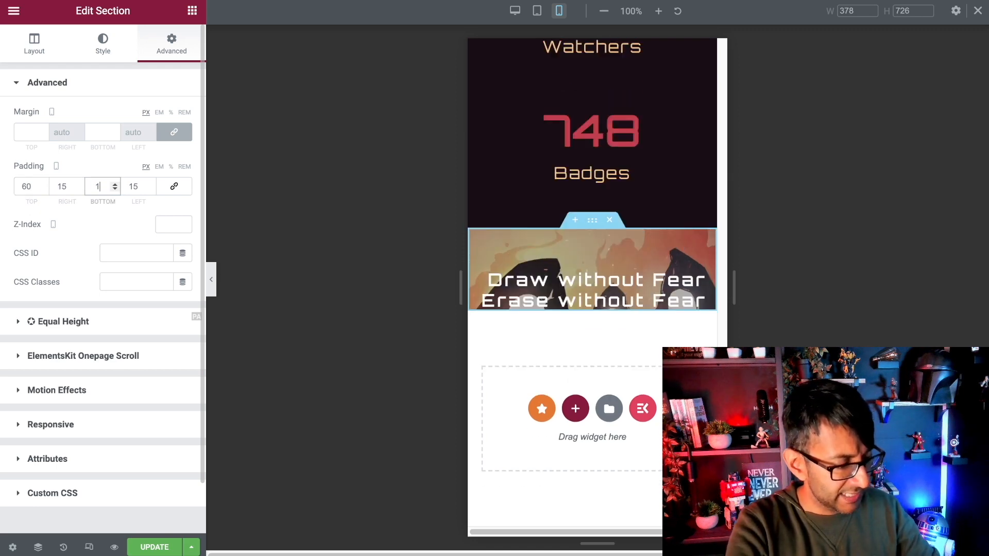
{"action": "type", "text": "50"}
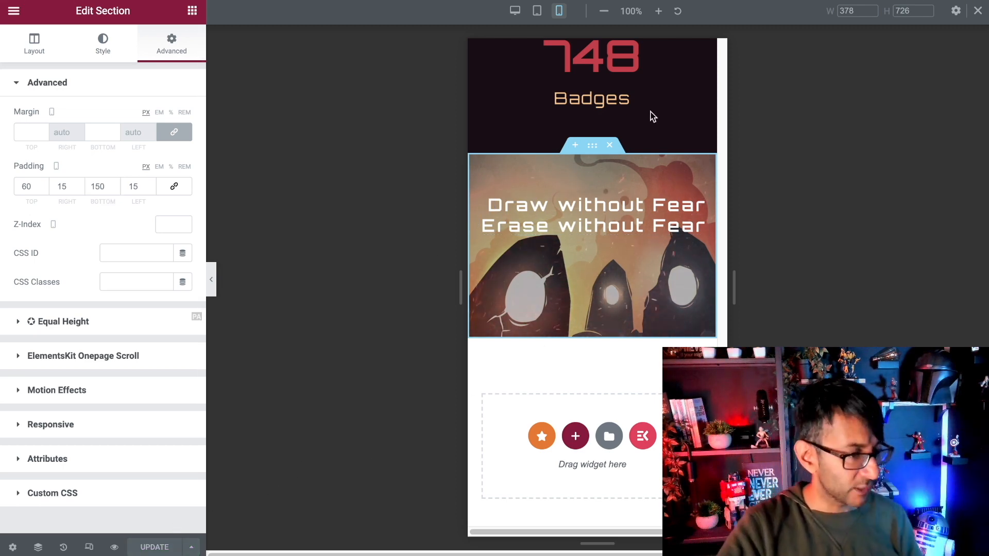
Step: Return to the desktop view and add a single-column section below the quote section
{"action": "left_click", "coordinate": [514, 11]}
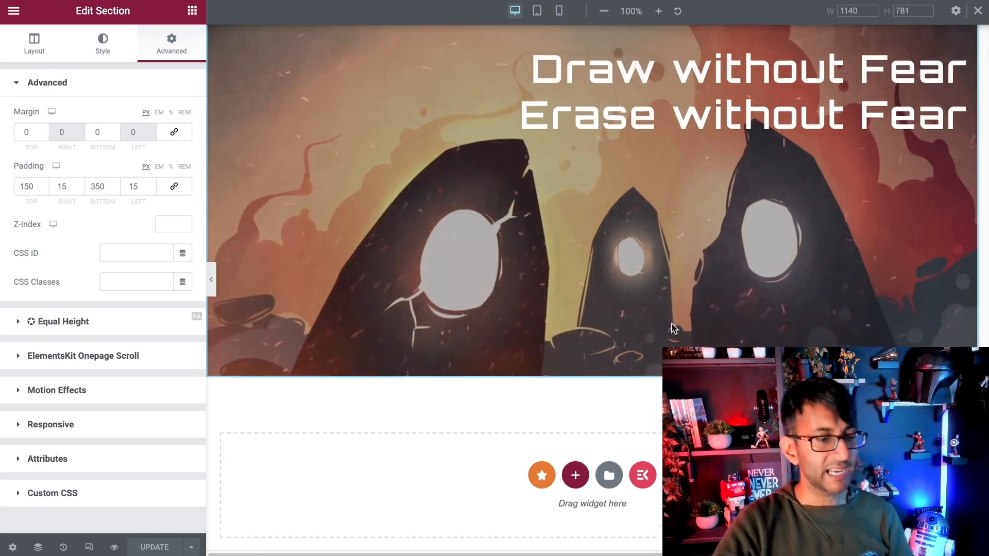
{"action": "scroll", "coordinate": [644, 323], "scroll_direction": "up", "scroll_amount": 6}
{"action": "scroll", "coordinate": [603, 323], "scroll_direction": "down", "scroll_amount": 7}
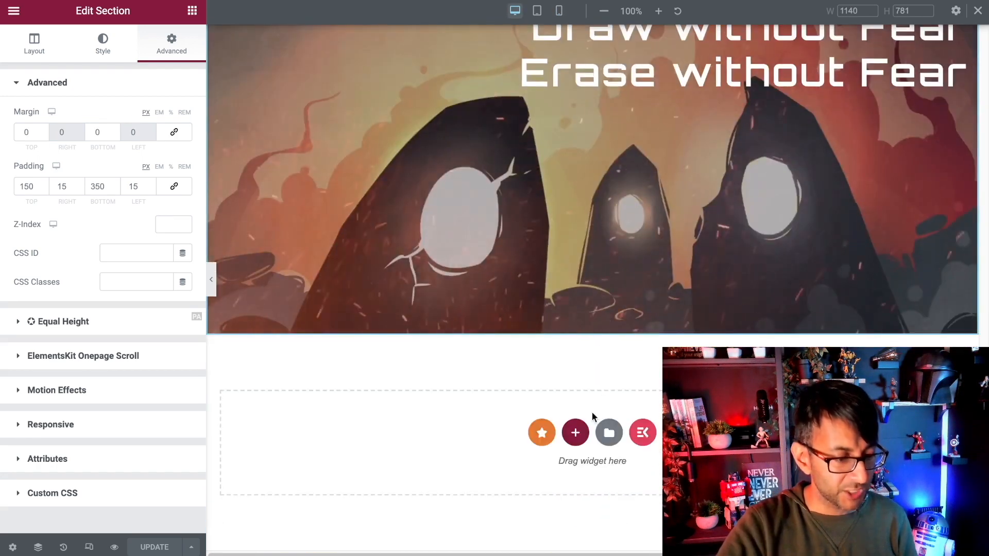
{"action": "left_click", "coordinate": [575, 433]}
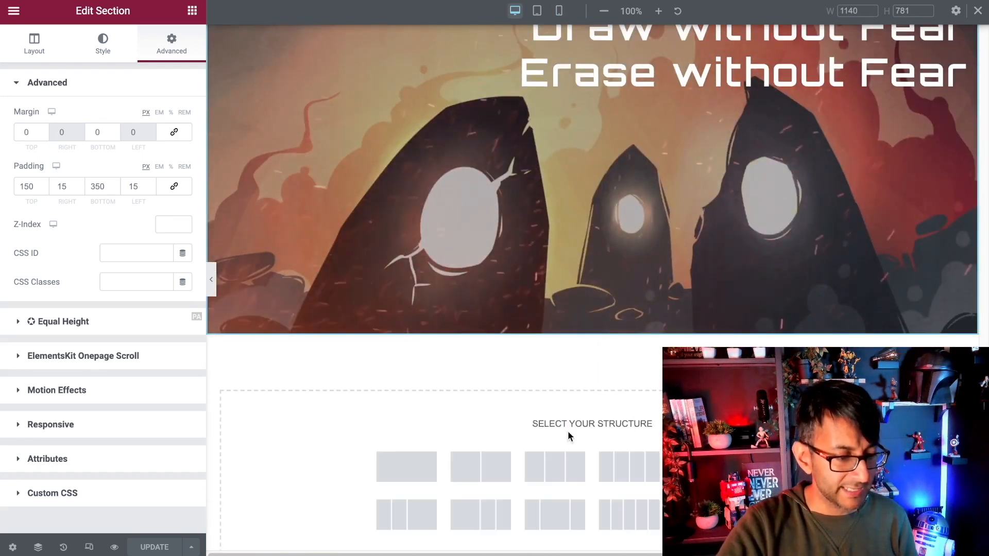
{"action": "left_click", "coordinate": [399, 475]}
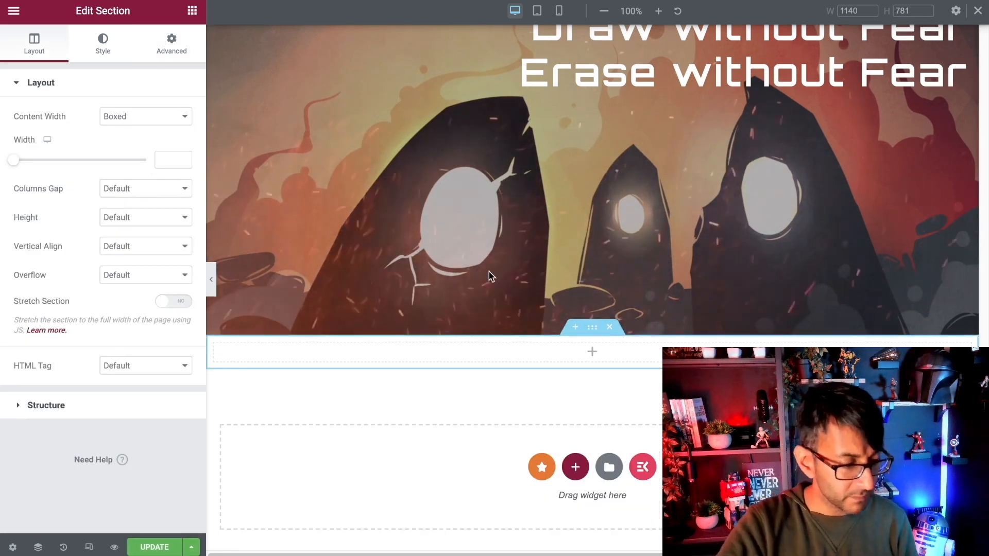
Step: Give the new section a classic background in the dark global colour New Item #12 (#190E14)
{"action": "left_click", "coordinate": [103, 44]}
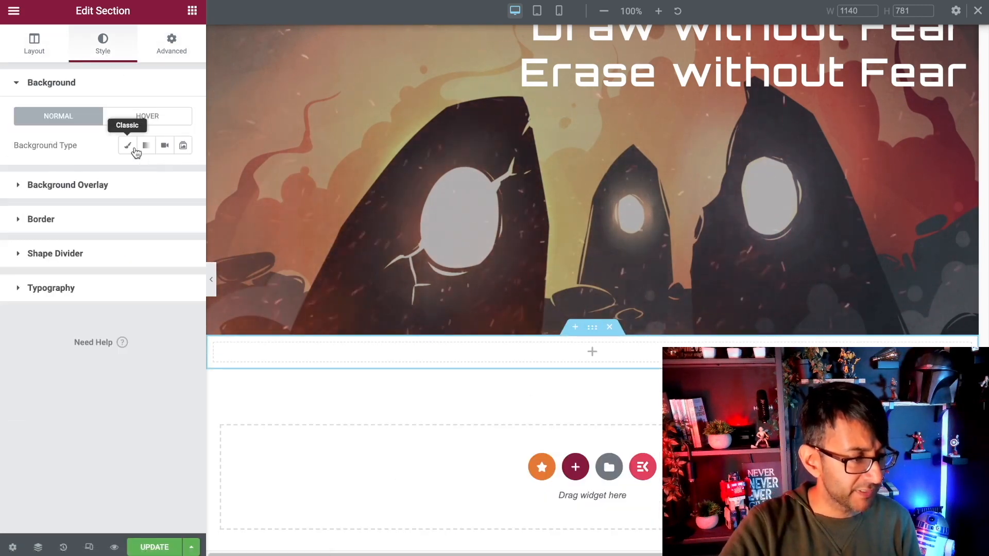
{"action": "left_click", "coordinate": [127, 145]}
{"action": "left_click", "coordinate": [165, 174]}
{"action": "scroll", "coordinate": [103, 309], "scroll_direction": "down", "scroll_amount": 5}
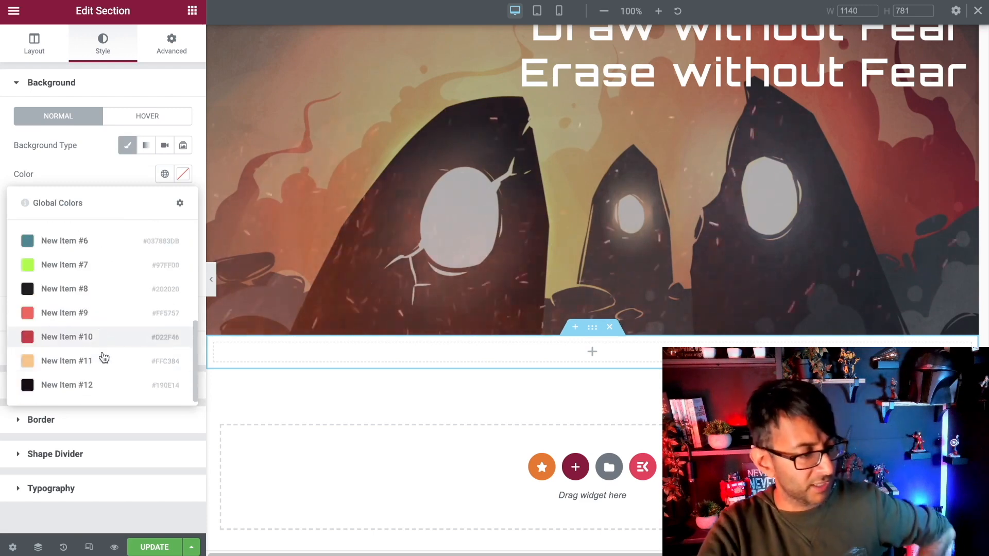
{"action": "left_click", "coordinate": [111, 396]}
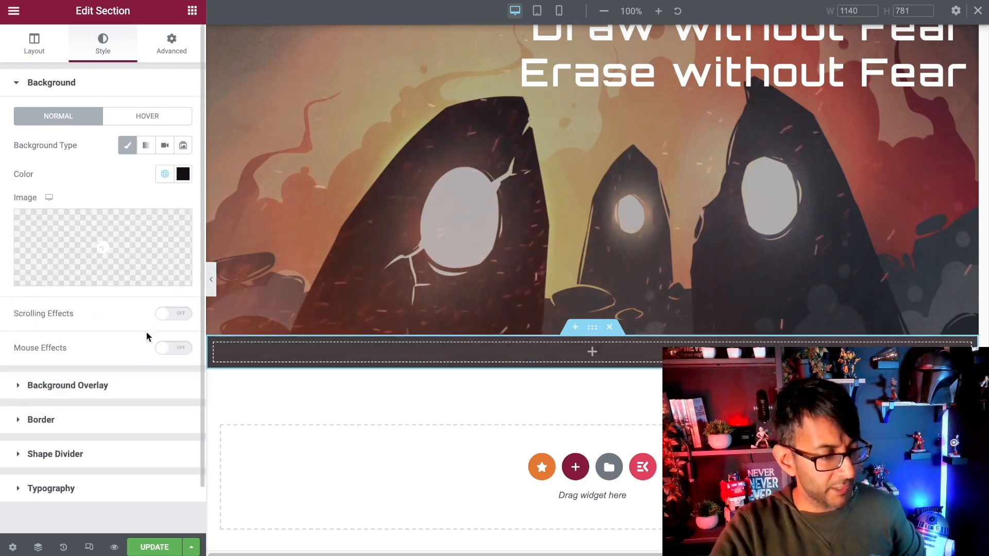
Step: Unlink the new section's margin and padding values, set its top padding to 100 px and compare it with the counter section's spacing
{"action": "left_click", "coordinate": [171, 43]}
{"action": "left_click", "coordinate": [174, 132]}
{"action": "left_click", "coordinate": [175, 186]}
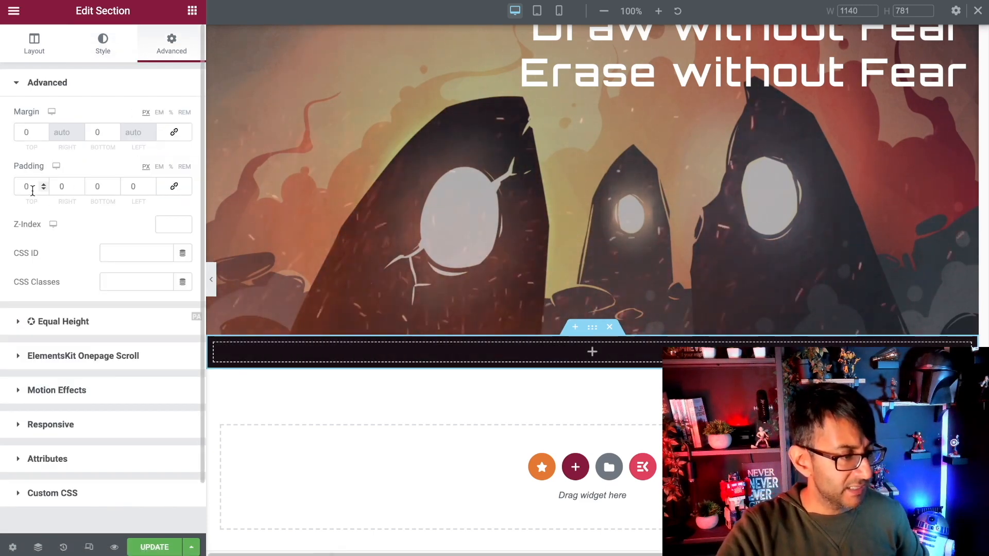
{"action": "left_click", "coordinate": [26, 186]}
{"action": "type", "text": "100"}
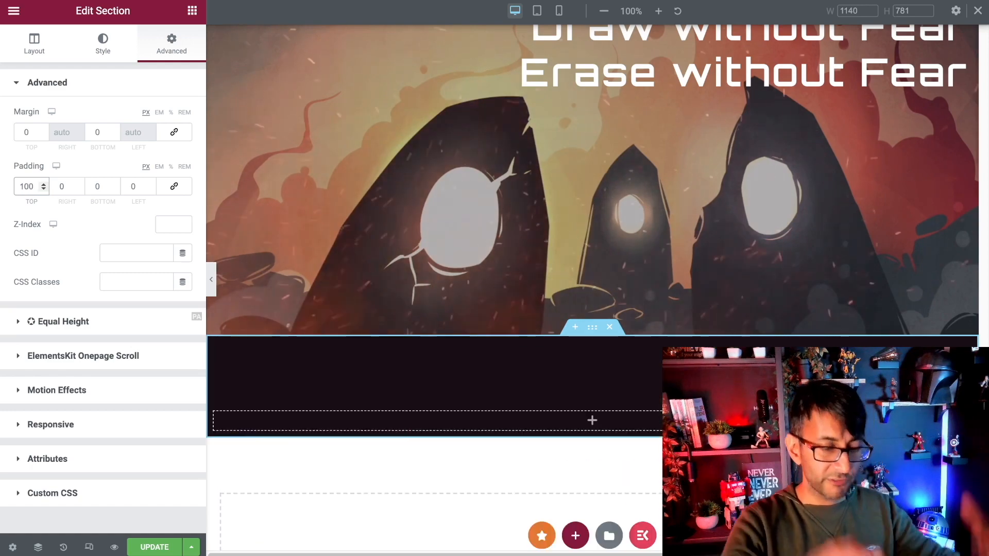
{"action": "scroll", "coordinate": [541, 206], "scroll_direction": "down", "scroll_amount": 4}
{"action": "scroll", "coordinate": [576, 220], "scroll_direction": "down", "scroll_amount": 8}
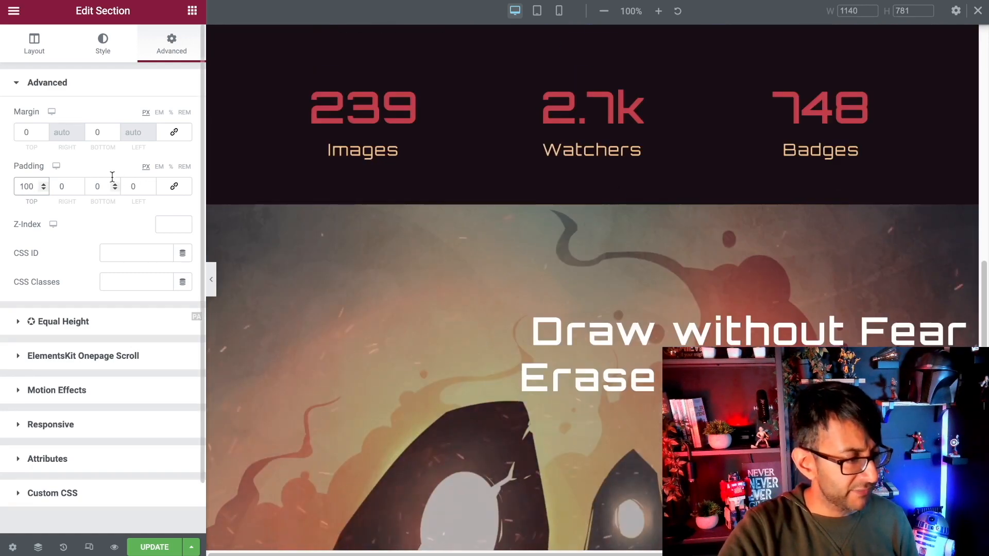
Step: Reduce the new section's top padding to 70 px and check the spacing against the sections above
{"action": "double_click", "coordinate": [35, 187]}
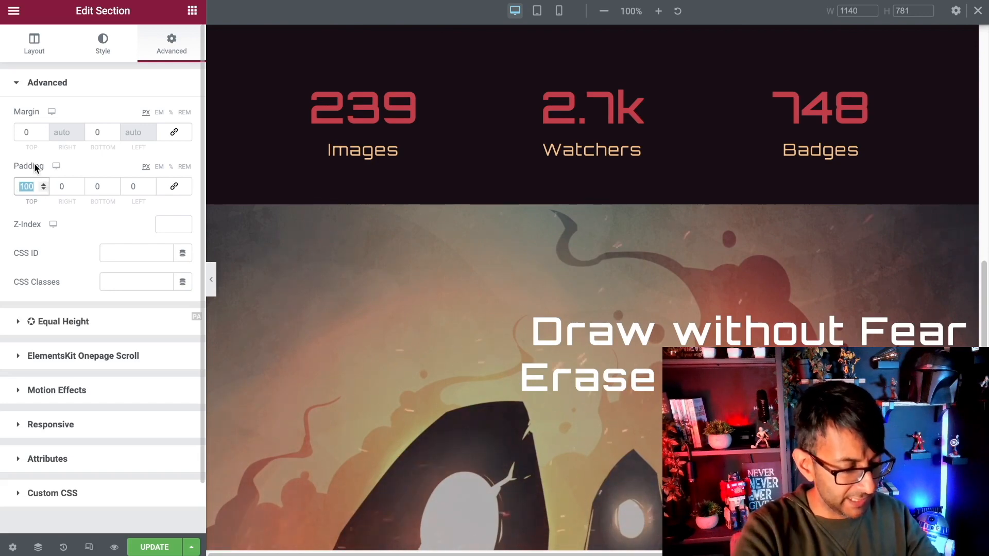
{"action": "type", "text": "70"}
{"action": "scroll", "coordinate": [390, 182], "scroll_direction": "down", "scroll_amount": 8}
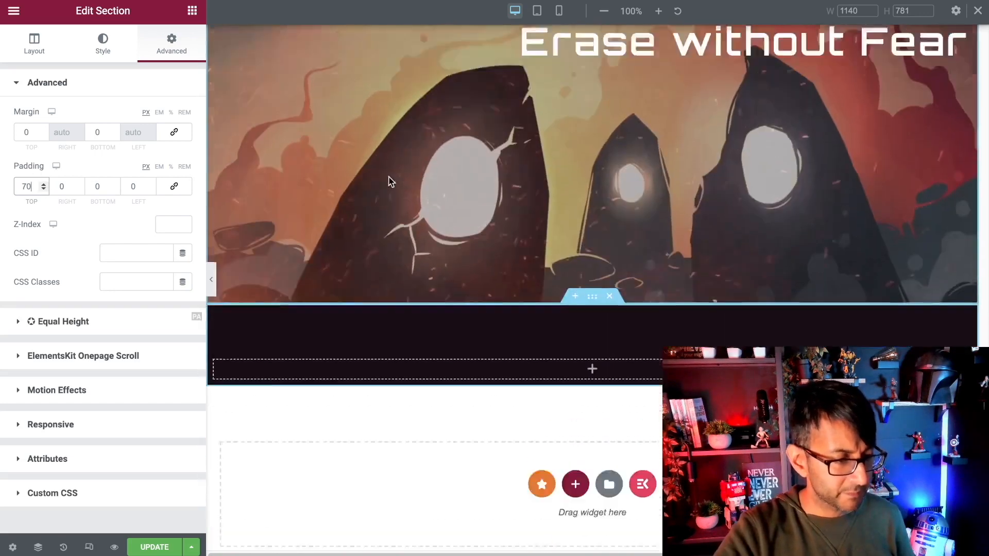
{"action": "scroll", "coordinate": [499, 256], "scroll_direction": "up", "scroll_amount": 15}
{"action": "scroll", "coordinate": [505, 265], "scroll_direction": "down", "scroll_amount": 8}
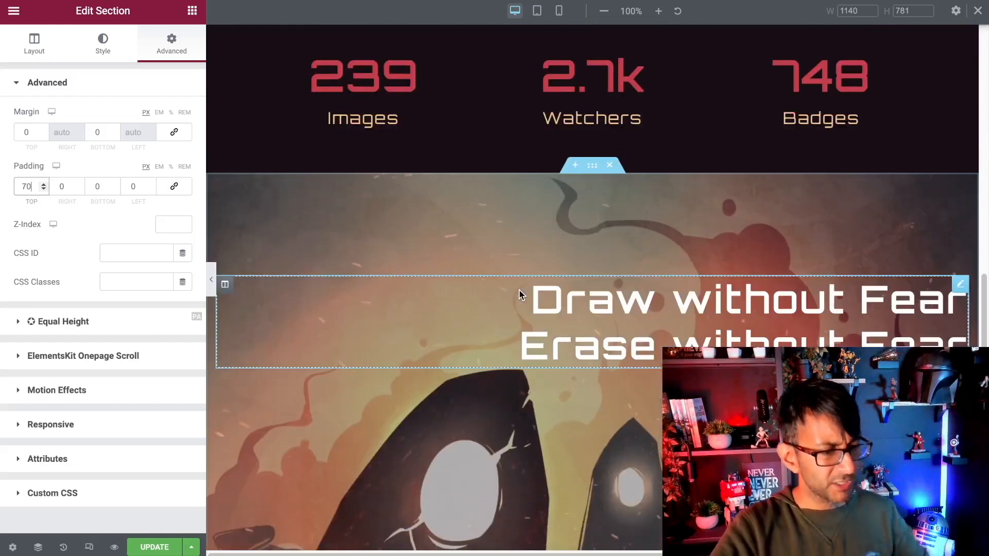
Step: Set the new dark section's boxed content width to 1200
{"action": "scroll", "coordinate": [520, 294], "scroll_direction": "down", "scroll_amount": 7}
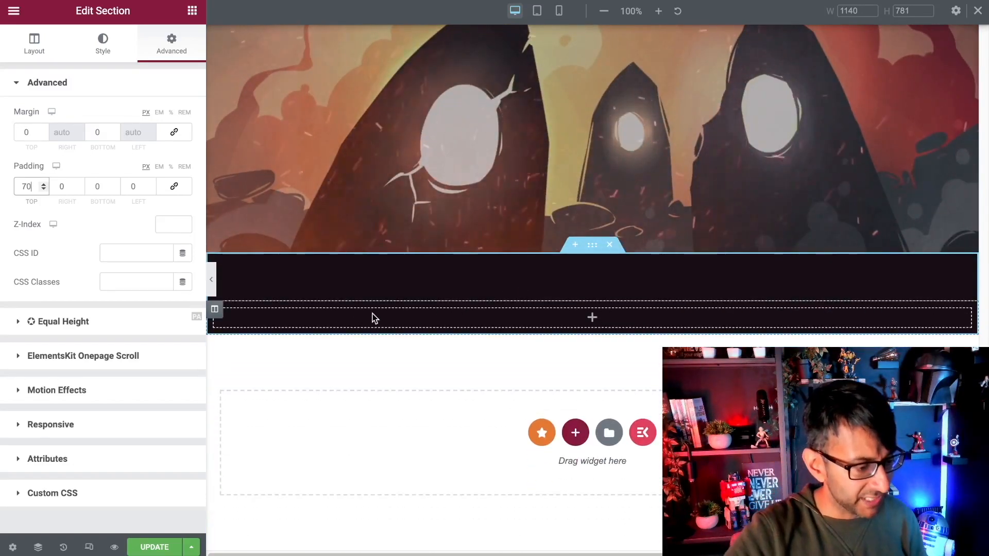
{"action": "left_click", "coordinate": [61, 55]}
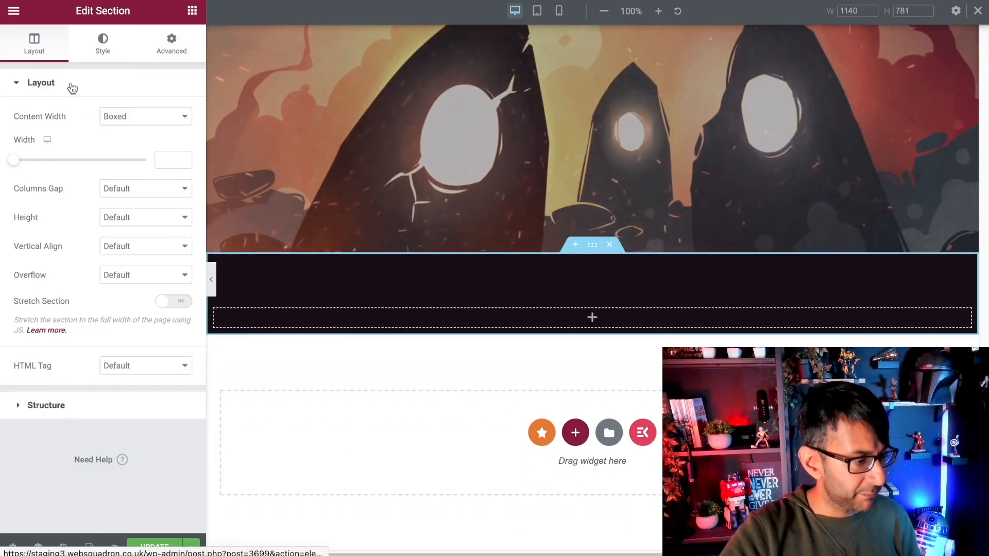
{"action": "left_click", "coordinate": [164, 157]}
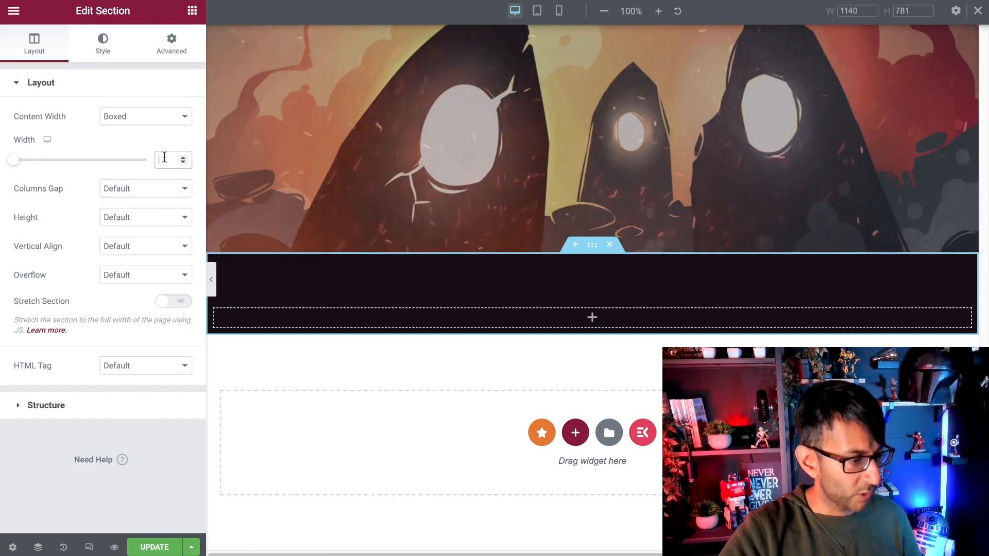
{"action": "type", "text": "12000"}
{"action": "key", "text": "BackSpace"}
{"action": "key", "text": "BackSpace"}
{"action": "key", "text": "BackSpace"}
{"action": "type", "text": "00"}
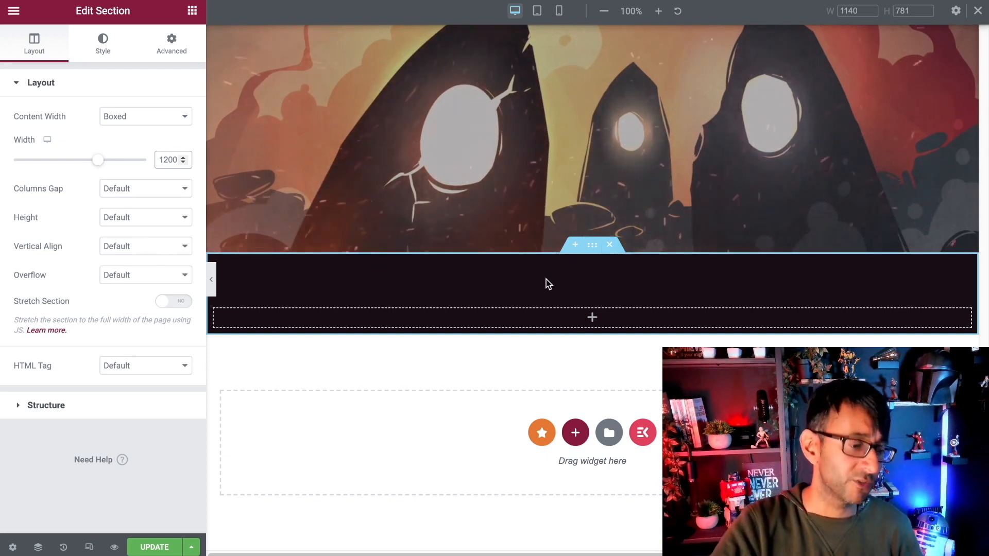
Step: Search the widgets for "gallery" and place the Pro Gallery widget in the new dark section
{"action": "left_click", "coordinate": [192, 13]}
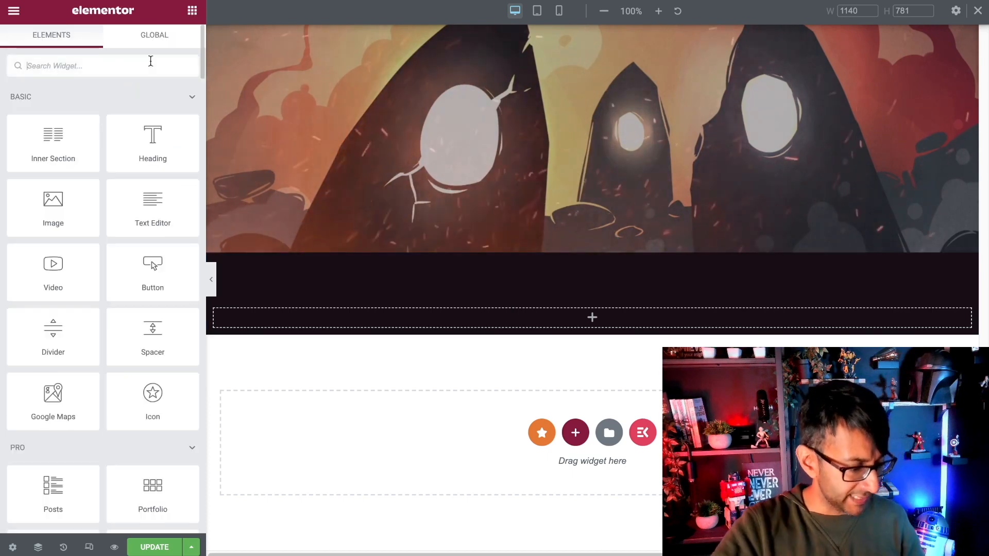
{"action": "type", "text": "gallery"}
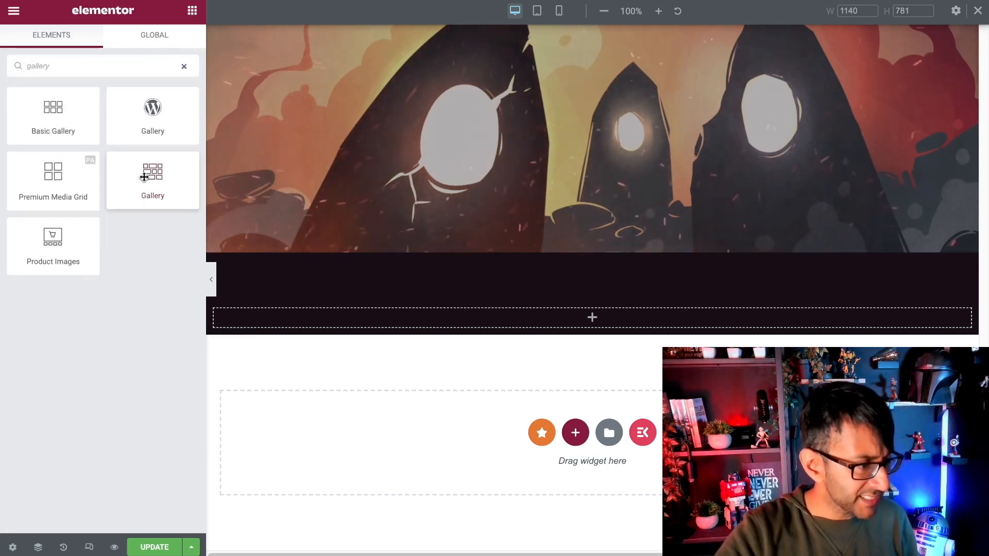
{"action": "left_click_drag", "start_coordinate": [450, 279], "coordinate": [556, 322]}
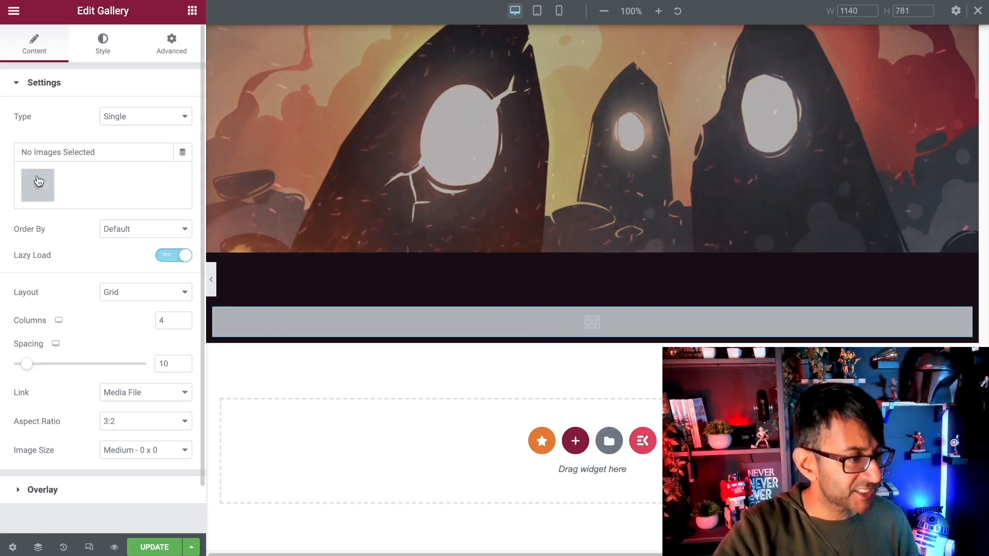
Step: Select the 32 GrumpyAnise artworks from the media library for the gallery, leaving out the logos and unrelated photos
{"action": "left_click", "coordinate": [37, 187]}
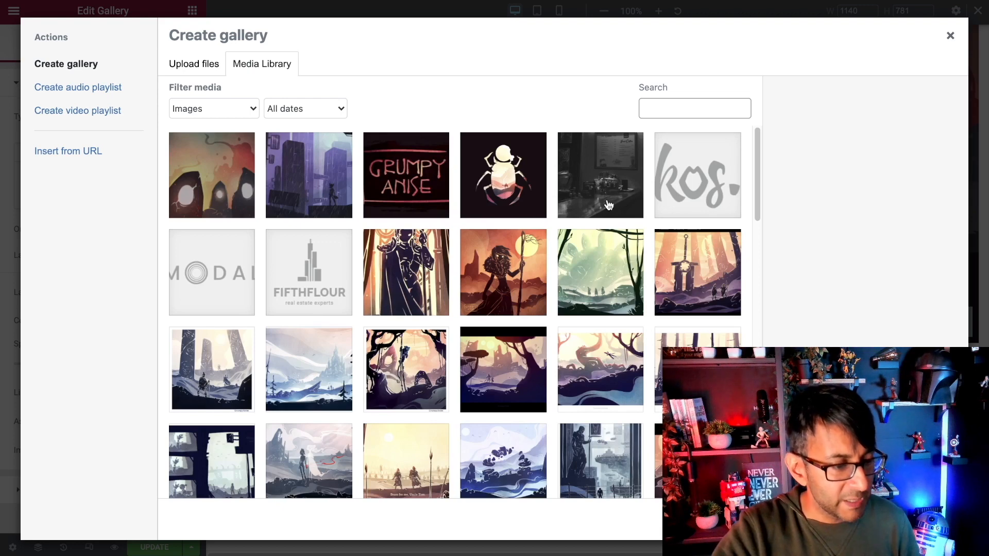
{"action": "left_click", "coordinate": [686, 284]}
{"action": "left_click", "coordinate": [693, 363]}
{"action": "left_click", "coordinate": [607, 368]}
{"action": "left_click", "coordinate": [603, 310]}
{"action": "left_click", "coordinate": [502, 288]}
{"action": "left_click", "coordinate": [427, 369]}
{"action": "left_click", "coordinate": [486, 367]}
{"action": "left_click", "coordinate": [407, 279]}
{"action": "left_click", "coordinate": [309, 371]}
{"action": "left_click", "coordinate": [232, 385]}
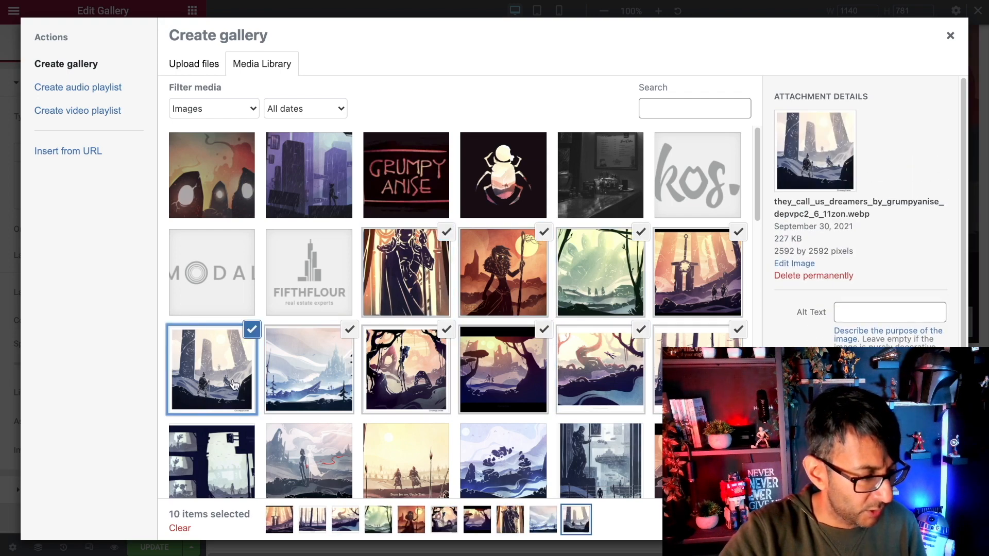
{"action": "left_click", "coordinate": [223, 479]}
{"action": "left_click", "coordinate": [309, 464]}
{"action": "left_click", "coordinate": [407, 463]}
{"action": "left_click", "coordinate": [504, 464]}
{"action": "left_click", "coordinate": [629, 463]}
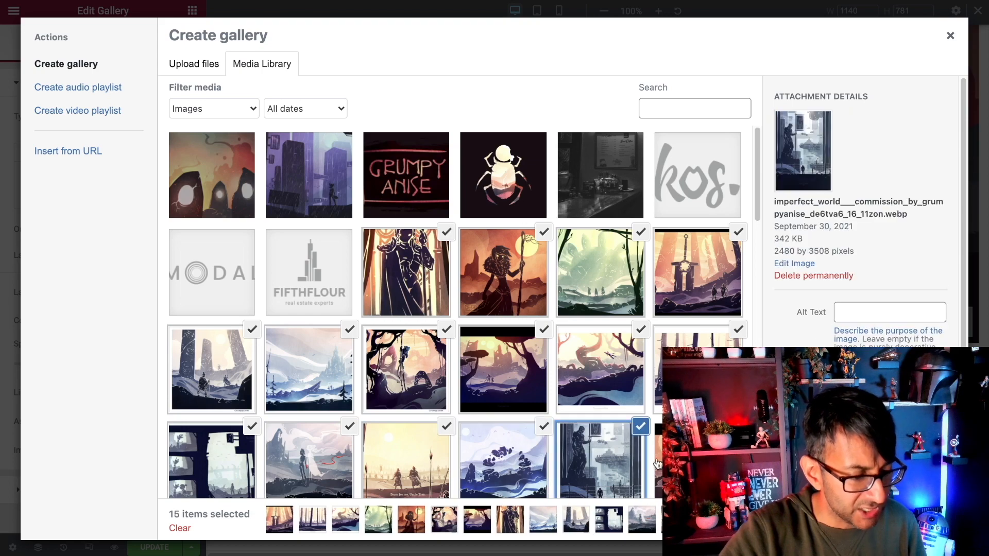
{"action": "left_click", "coordinate": [721, 464]}
{"action": "scroll", "coordinate": [742, 263], "scroll_direction": "down", "scroll_amount": 4}
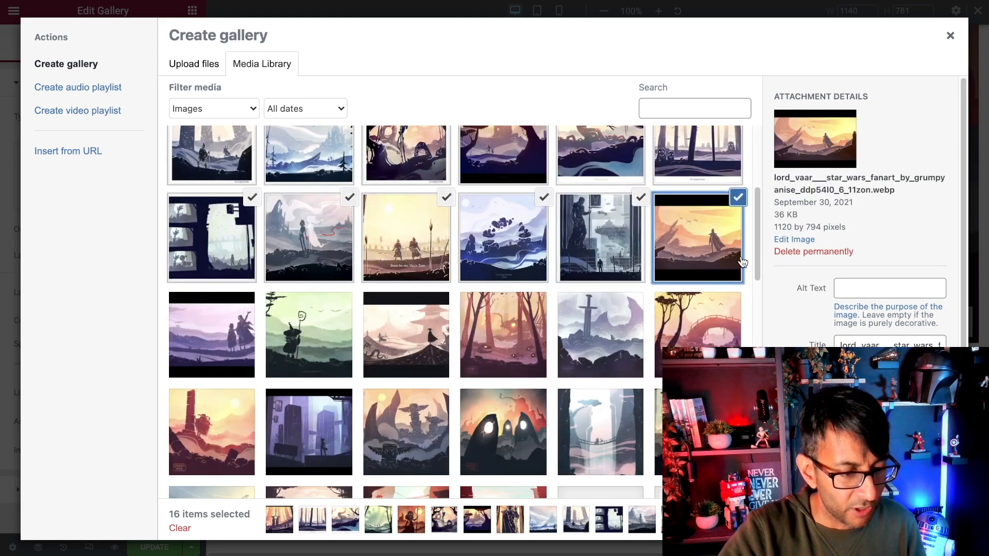
{"action": "left_click", "coordinate": [695, 332]}
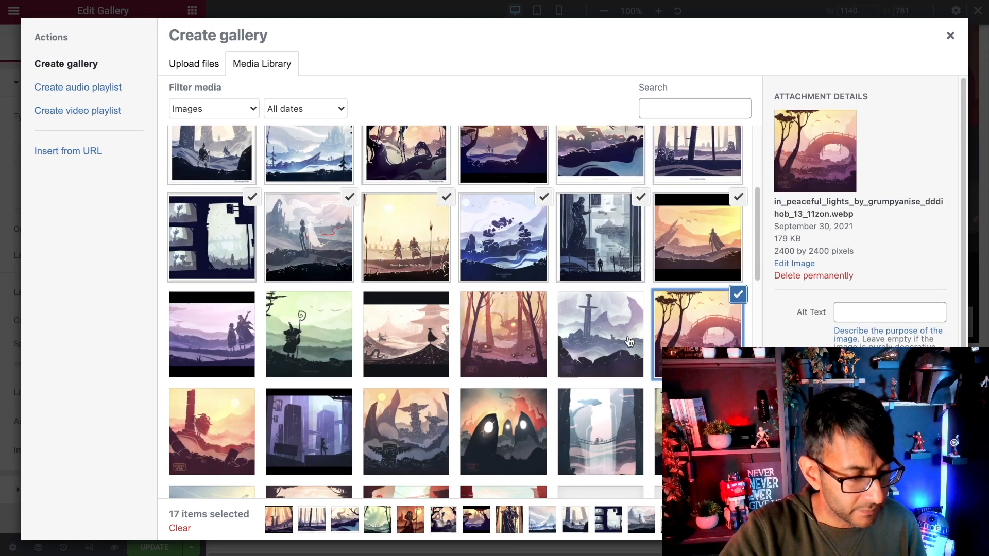
{"action": "left_click", "coordinate": [603, 345]}
{"action": "left_click", "coordinate": [516, 354]}
{"action": "left_click", "coordinate": [423, 350]}
{"action": "left_click", "coordinate": [308, 348]}
{"action": "left_click", "coordinate": [222, 345]}
{"action": "left_click", "coordinate": [214, 435]}
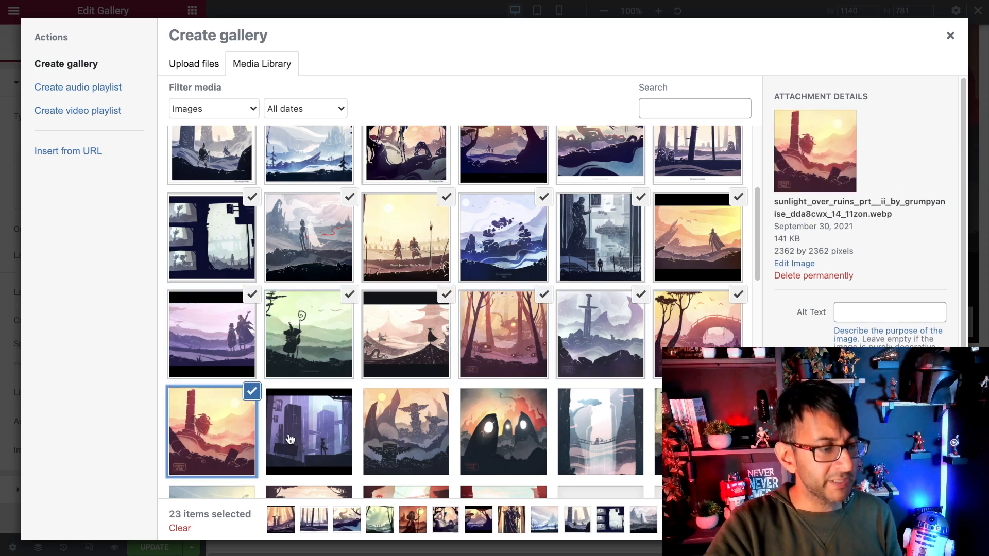
{"action": "left_click", "coordinate": [318, 438]}
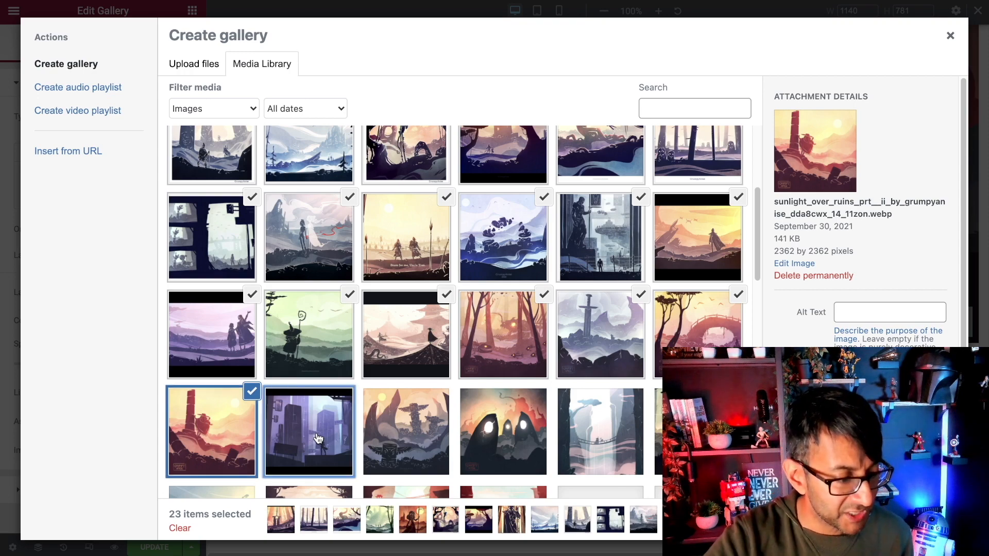
{"action": "left_click", "coordinate": [412, 440]}
{"action": "left_click", "coordinate": [534, 433]}
{"action": "left_click", "coordinate": [612, 445]}
{"action": "left_click", "coordinate": [657, 441]}
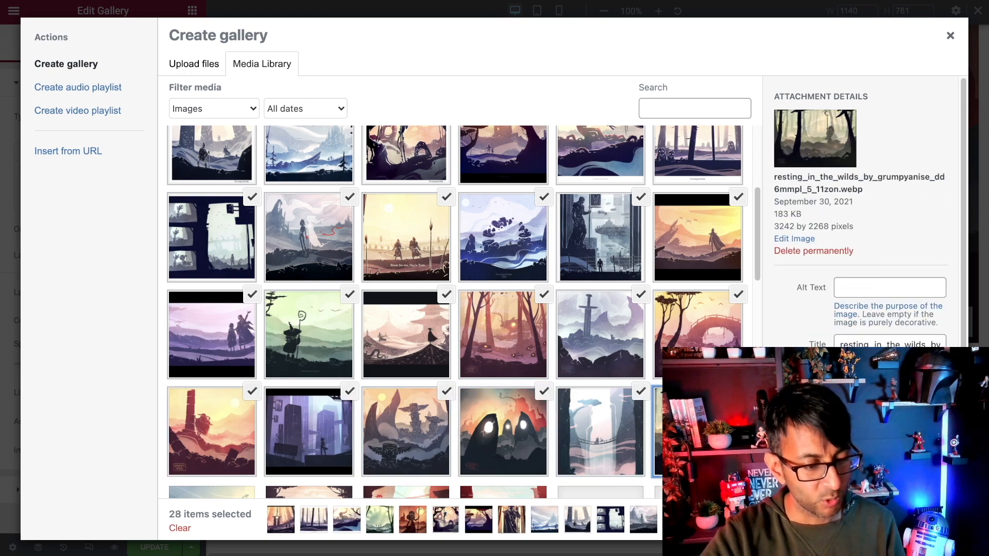
{"action": "scroll", "coordinate": [641, 394], "scroll_direction": "down", "scroll_amount": 5}
{"action": "scroll", "coordinate": [642, 394], "scroll_direction": "up", "scroll_amount": 5}
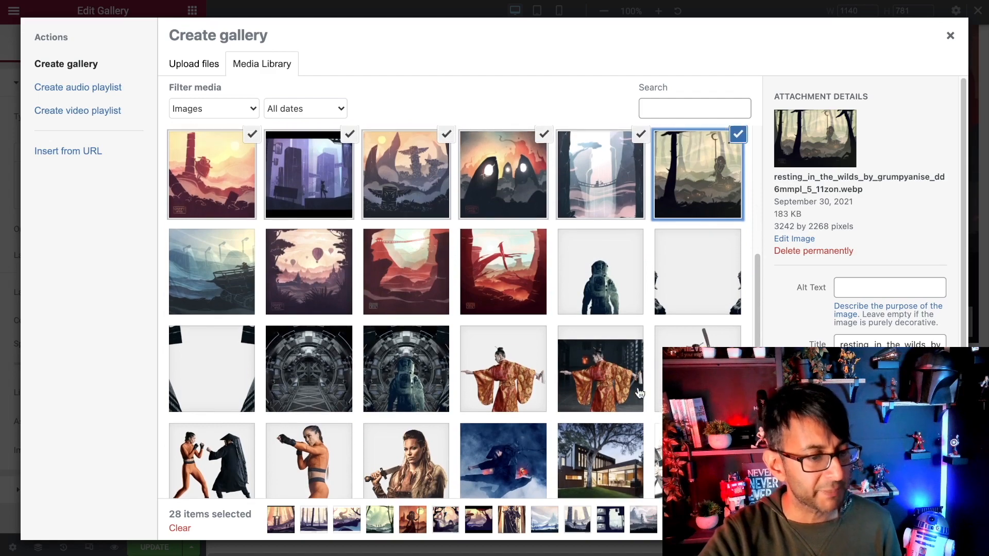
{"action": "left_click", "coordinate": [237, 273]}
{"action": "left_click", "coordinate": [293, 278]}
{"action": "left_click", "coordinate": [389, 278]}
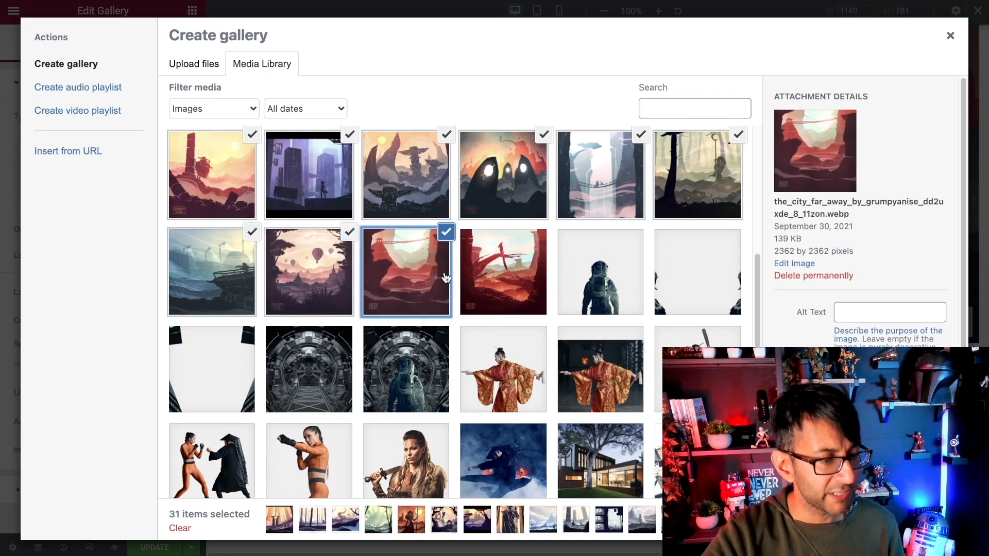
{"action": "left_click", "coordinate": [497, 278]}
{"action": "scroll", "coordinate": [565, 305], "scroll_direction": "up", "scroll_amount": 3}
{"action": "scroll", "coordinate": [639, 322], "scroll_direction": "up", "scroll_amount": 2}
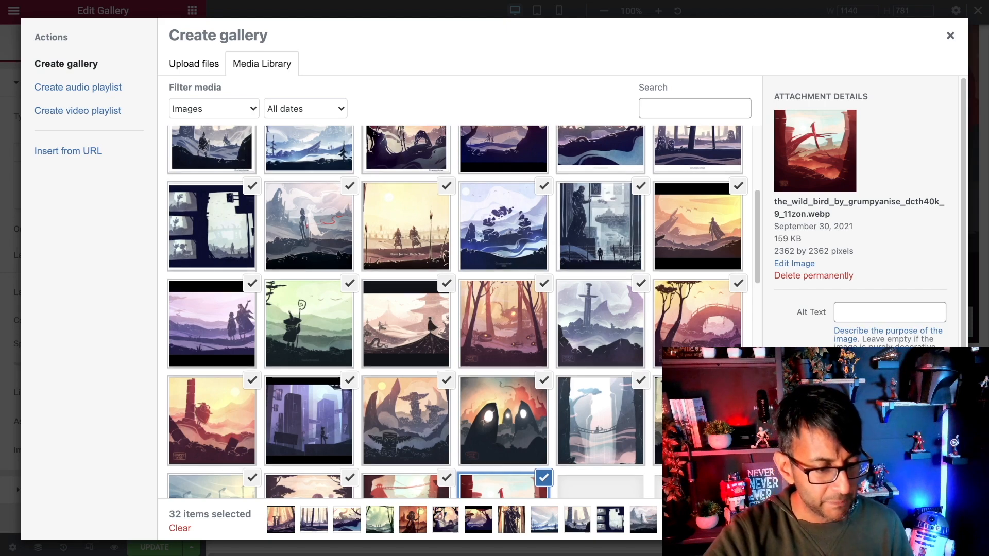
Step: Create the gallery from the selected artworks, review their order and insert it into the page
{"action": "left_click", "coordinate": [909, 519]}
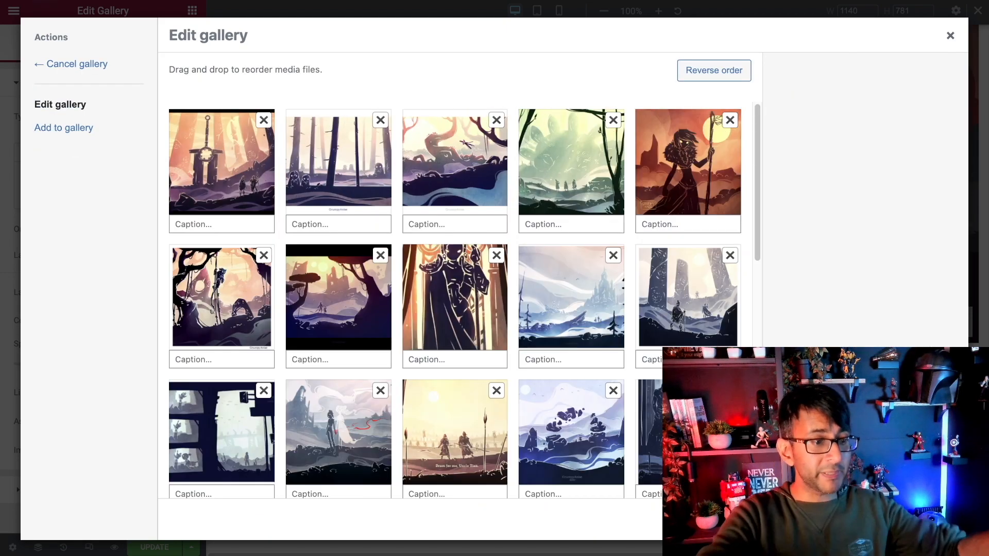
{"action": "scroll", "coordinate": [438, 289], "scroll_direction": "down", "scroll_amount": 5}
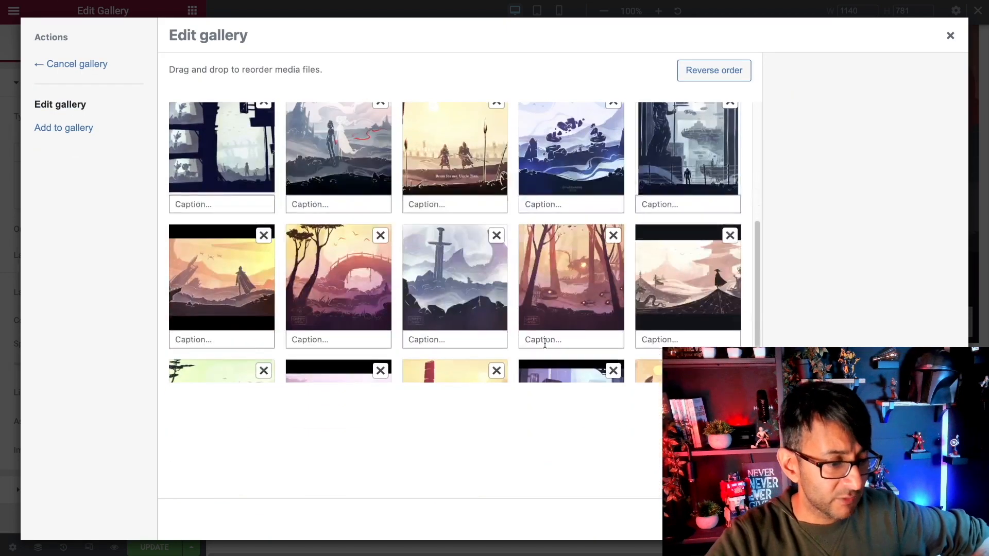
{"action": "scroll", "coordinate": [622, 373], "scroll_direction": "down", "scroll_amount": 2}
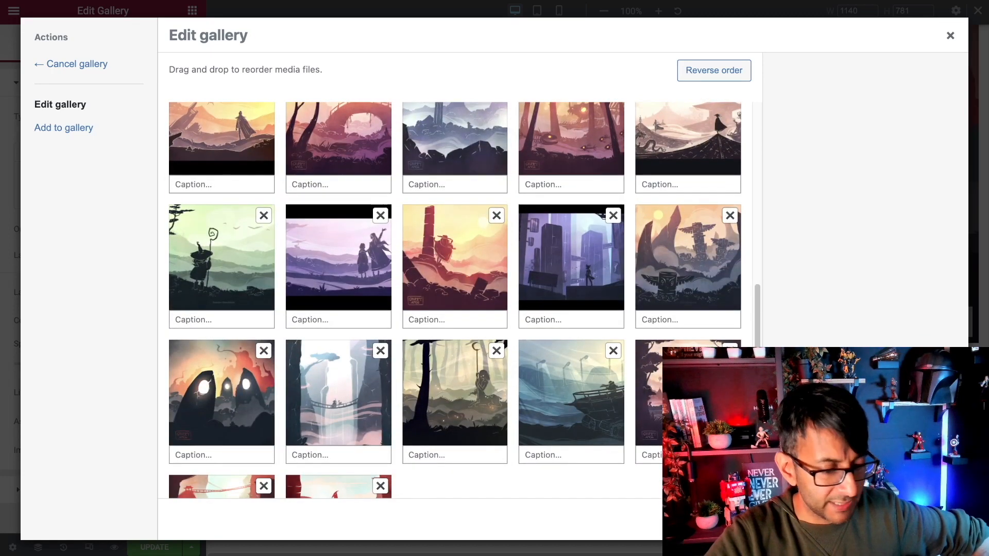
{"action": "left_click", "coordinate": [924, 519]}
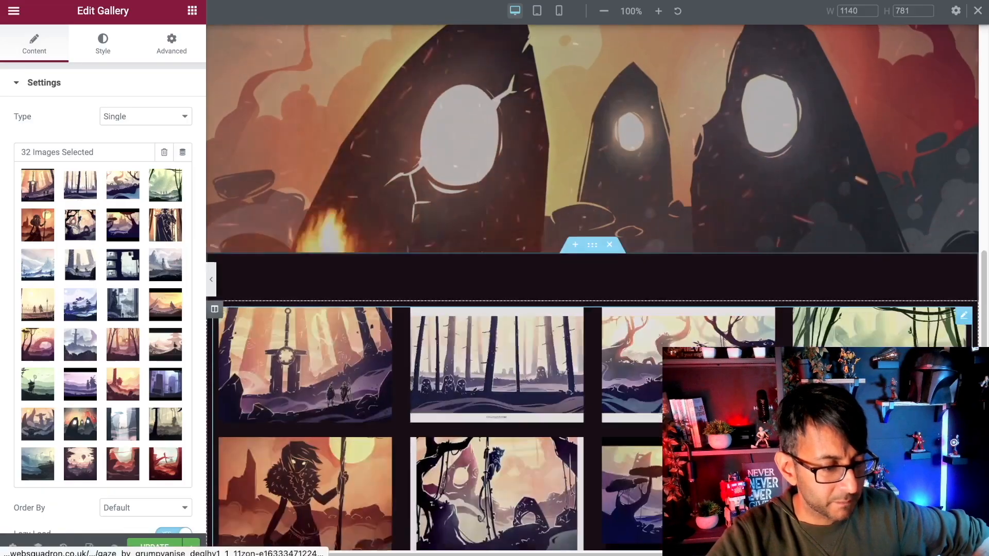
{"action": "scroll", "coordinate": [922, 515], "scroll_direction": "down", "scroll_amount": 2}
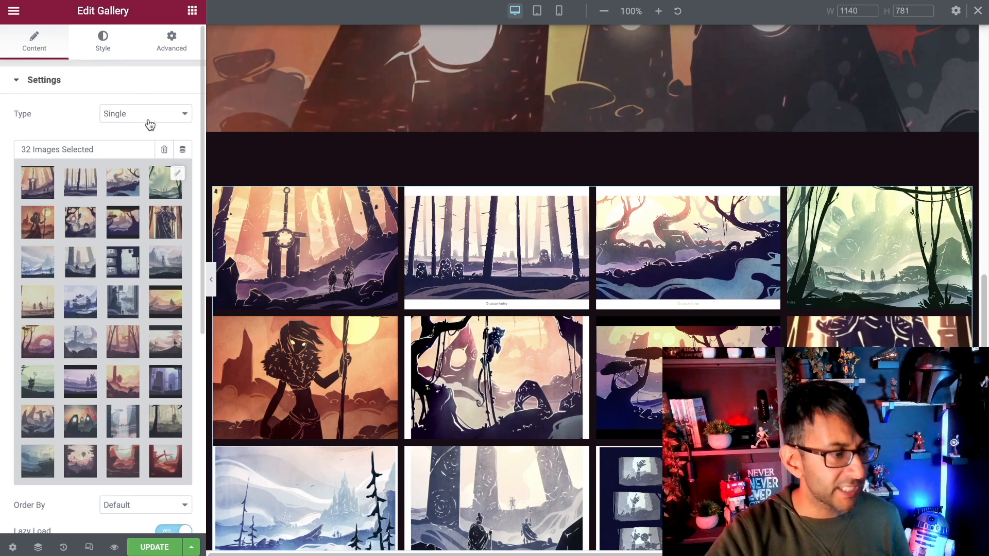
{"action": "scroll", "coordinate": [152, 111], "scroll_direction": "down", "scroll_amount": 3}
{"action": "left_click", "coordinate": [159, 188]}
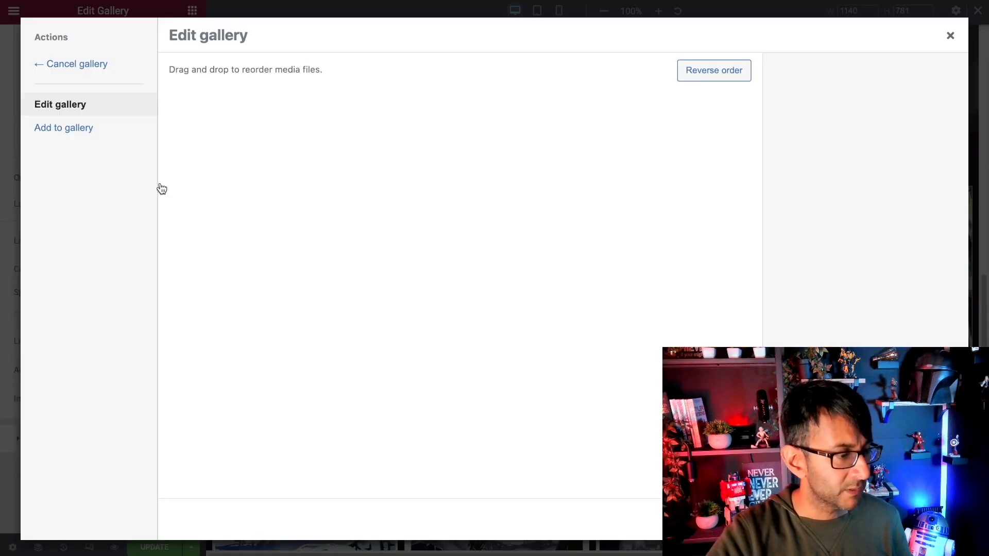
{"action": "left_click", "coordinate": [950, 38]}
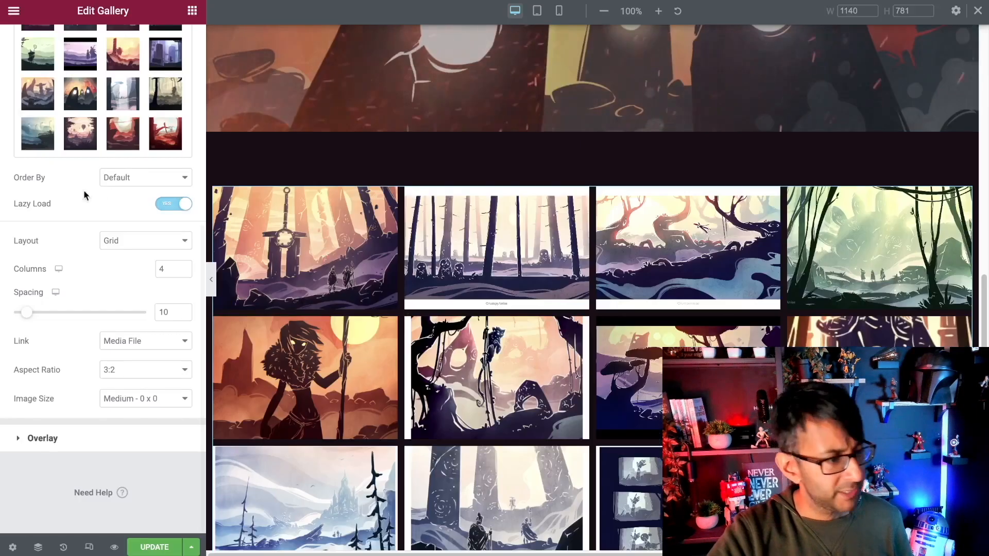
{"action": "scroll", "coordinate": [103, 185], "scroll_direction": "up", "scroll_amount": 6}
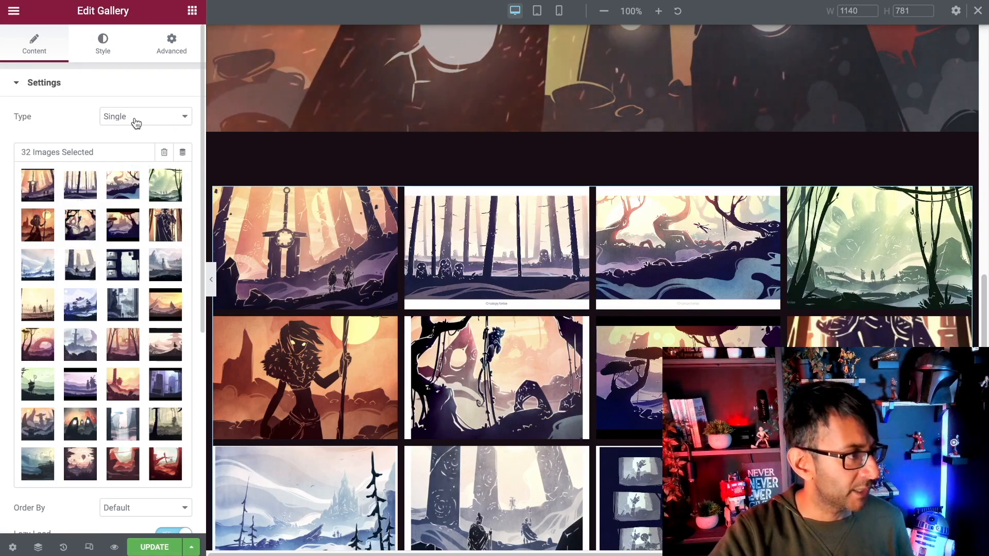
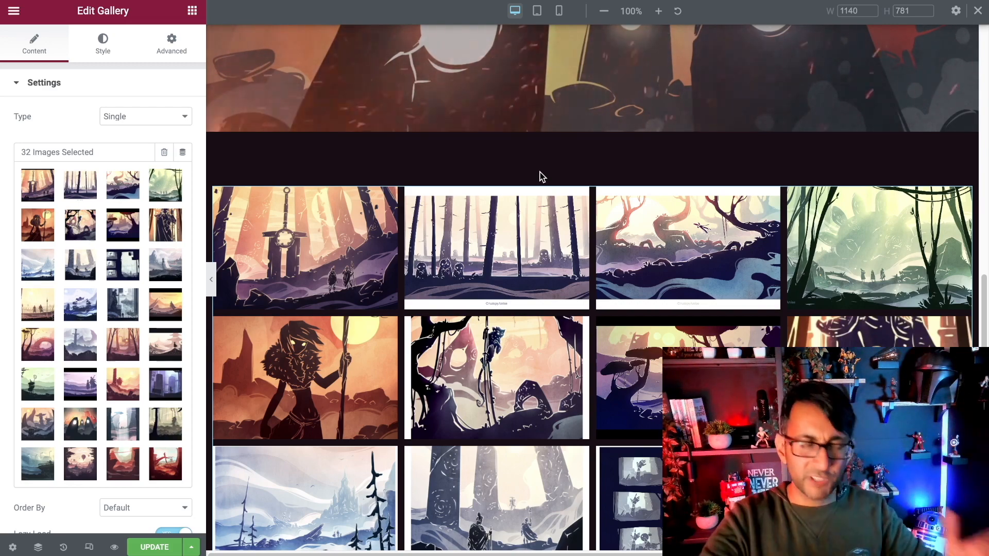
Step: Try the Justified layout on the gallery and look at how the images are arranged
{"action": "scroll", "coordinate": [102, 392], "scroll_direction": "down", "scroll_amount": 6}
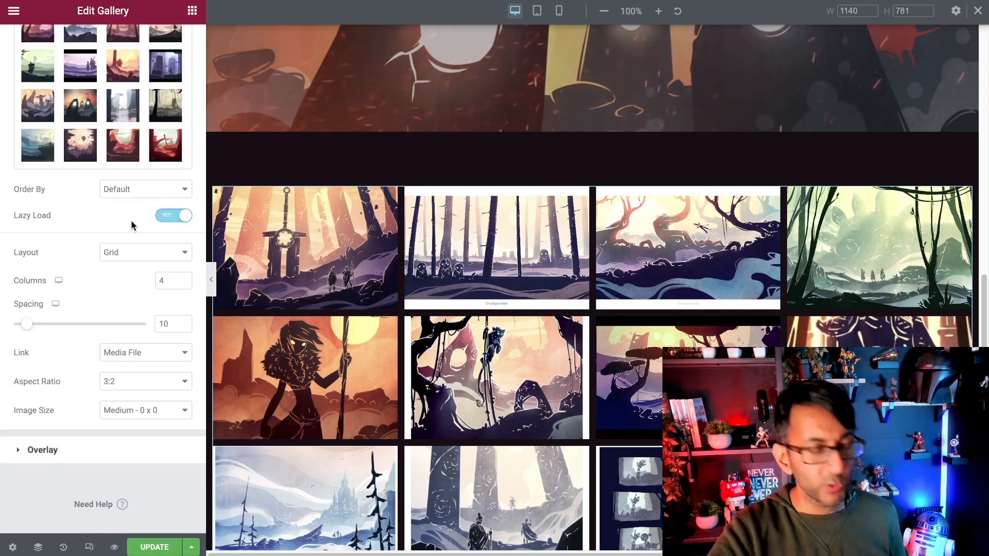
{"action": "left_click", "coordinate": [119, 253]}
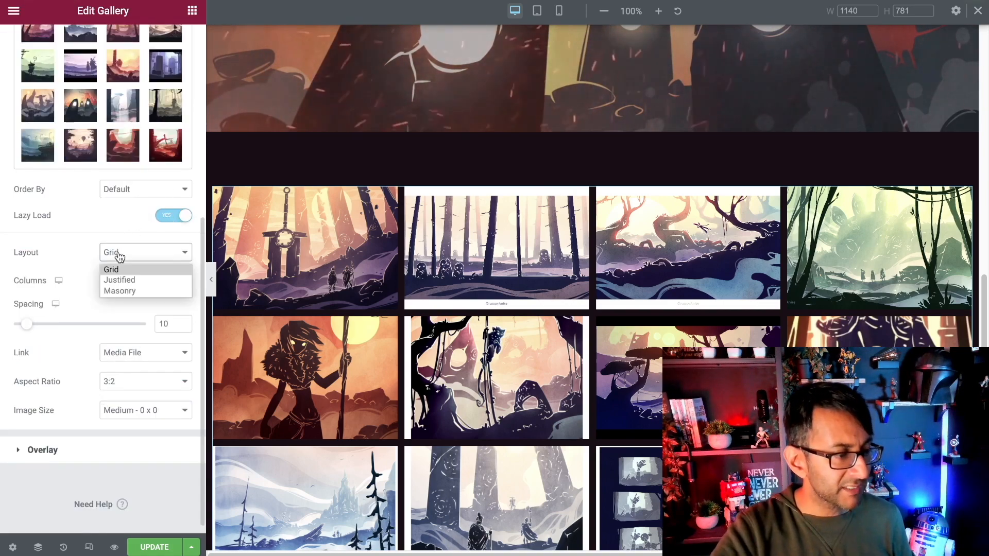
{"action": "left_click", "coordinate": [123, 281]}
{"action": "scroll", "coordinate": [445, 295], "scroll_direction": "down", "scroll_amount": 3}
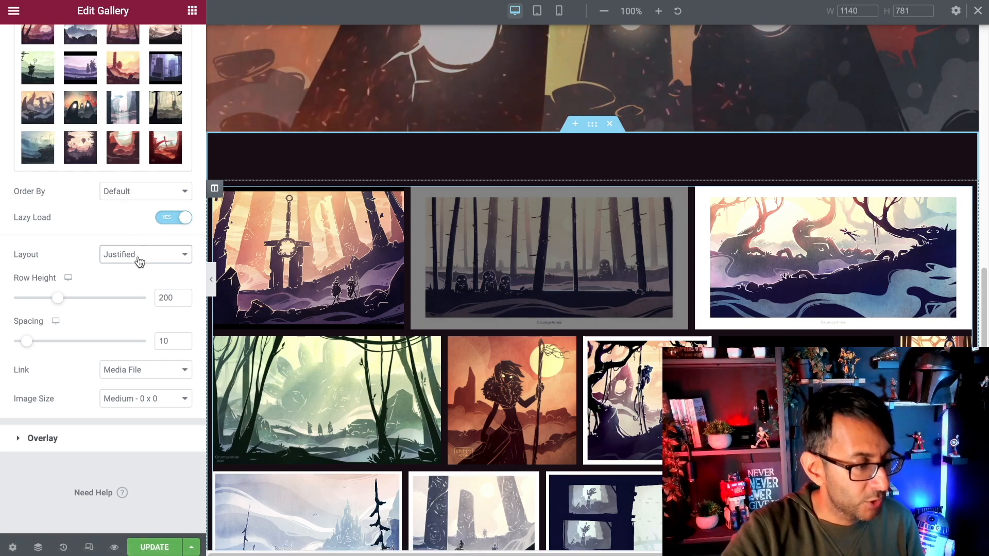
Step: Switch the gallery to the Masonry layout and set it to 5 columns
{"action": "left_click", "coordinate": [175, 257]}
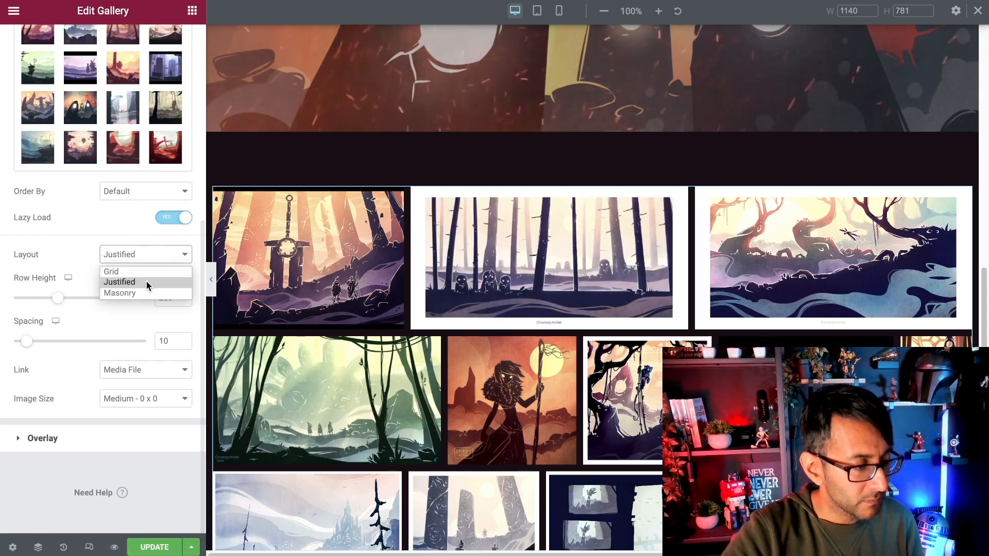
{"action": "left_click", "coordinate": [144, 295]}
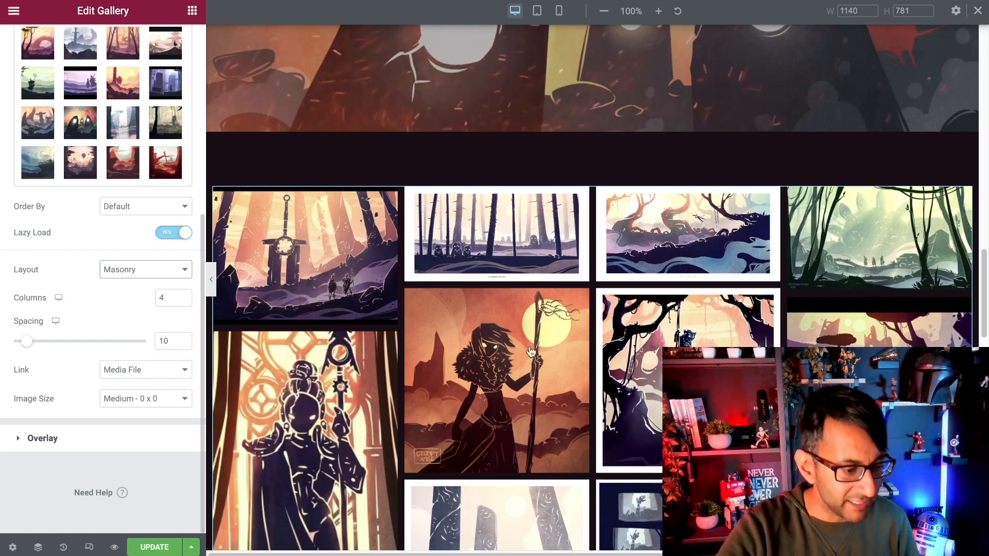
{"action": "scroll", "coordinate": [531, 352], "scroll_direction": "down", "scroll_amount": 10}
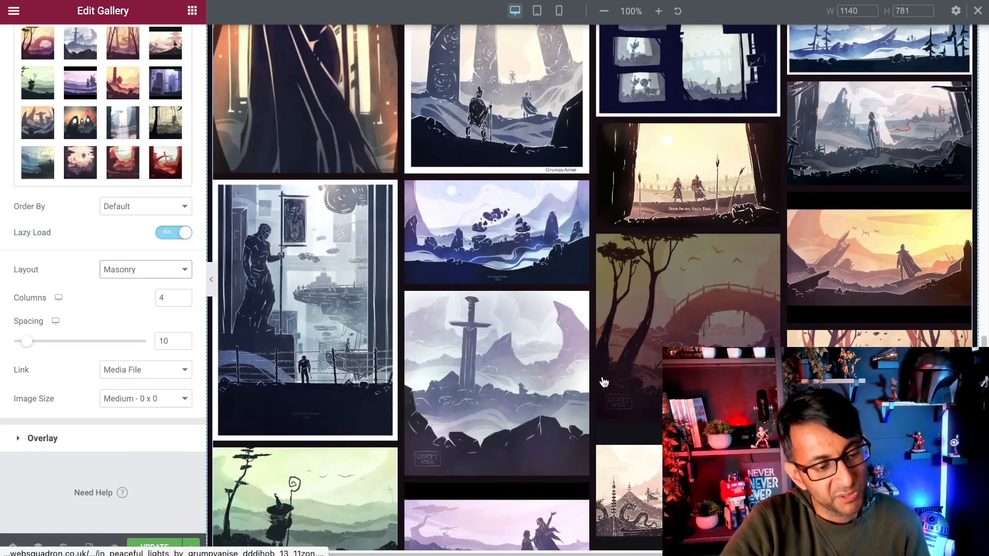
{"action": "scroll", "coordinate": [604, 381], "scroll_direction": "up", "scroll_amount": 10}
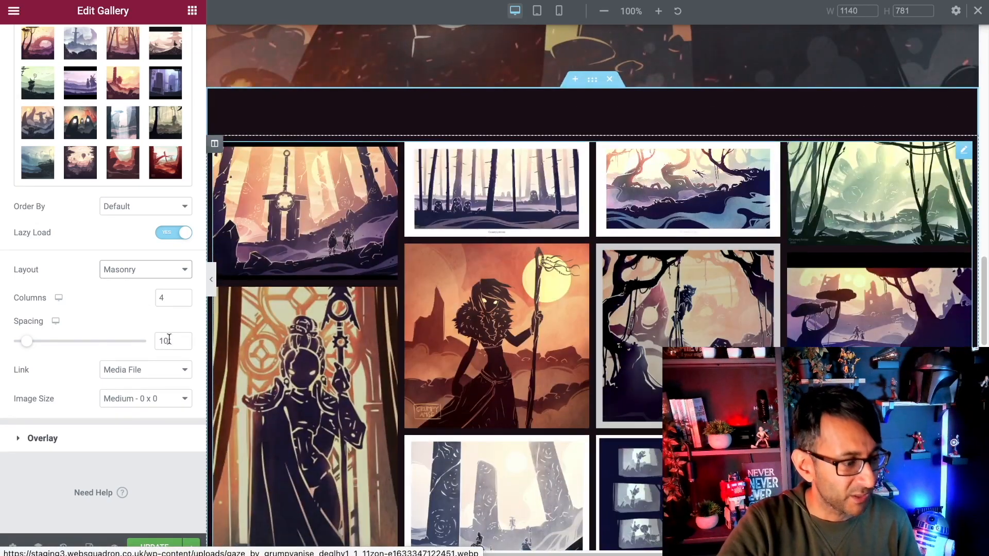
{"action": "left_click", "coordinate": [169, 340]}
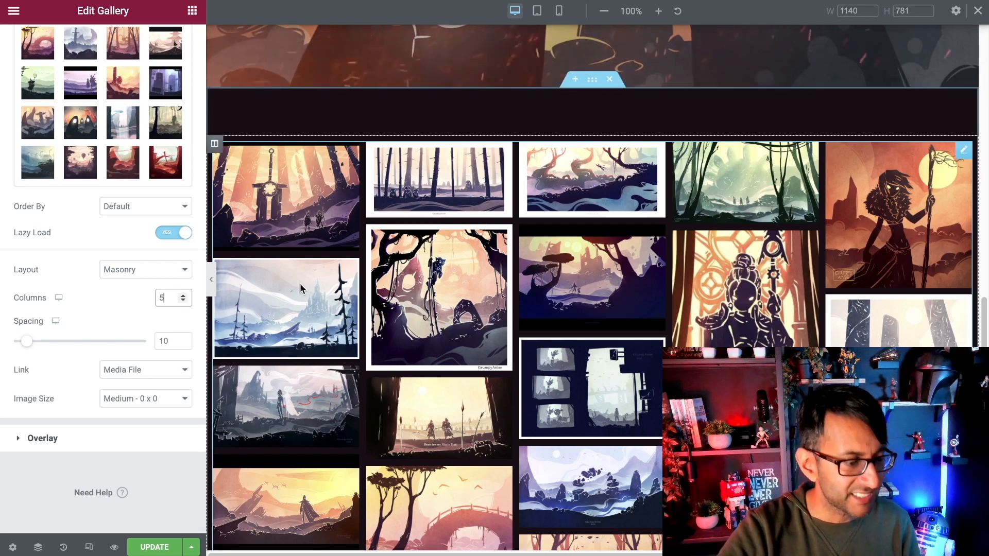
Step: Set the gallery images to link to their Media File and look over the masonry arrangement
{"action": "left_click", "coordinate": [153, 374]}
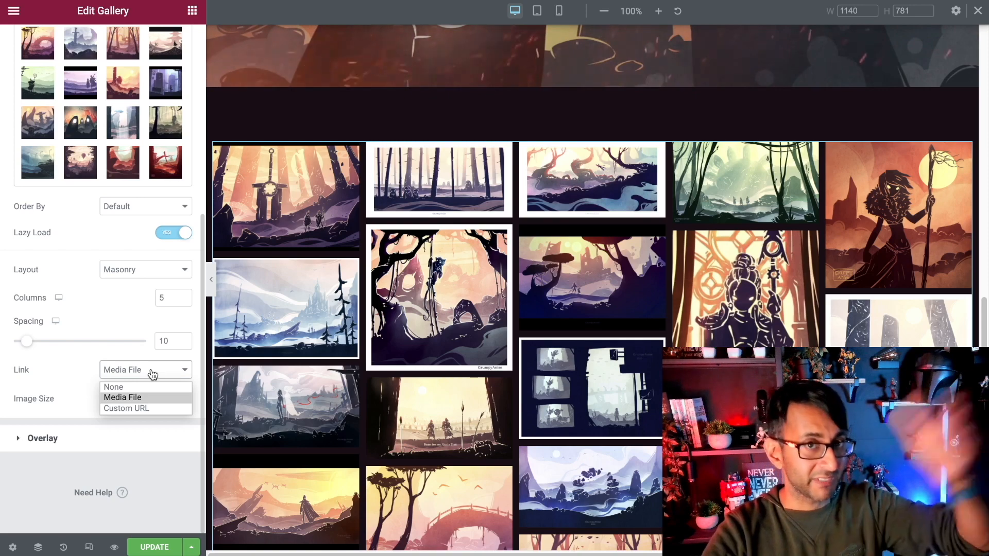
{"action": "left_click", "coordinate": [152, 397]}
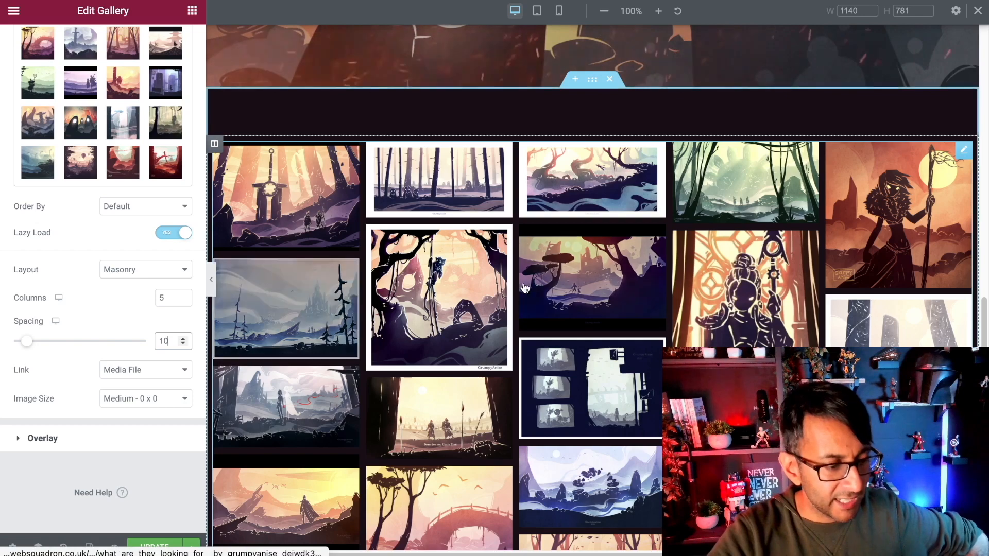
{"action": "scroll", "coordinate": [512, 270], "scroll_direction": "up", "scroll_amount": 3}
{"action": "scroll", "coordinate": [572, 344], "scroll_direction": "down", "scroll_amount": 5}
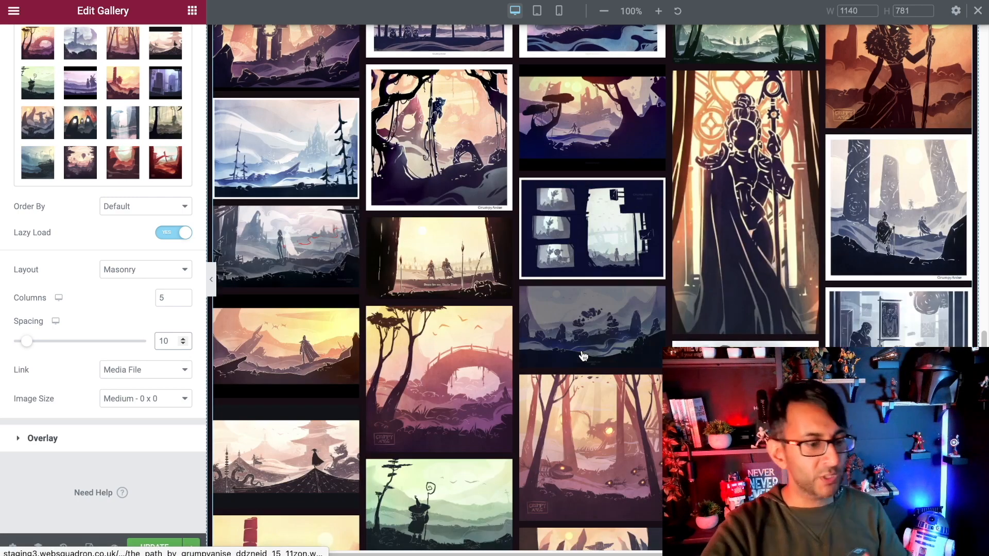
{"action": "scroll", "coordinate": [591, 351], "scroll_direction": "up", "scroll_amount": 7}
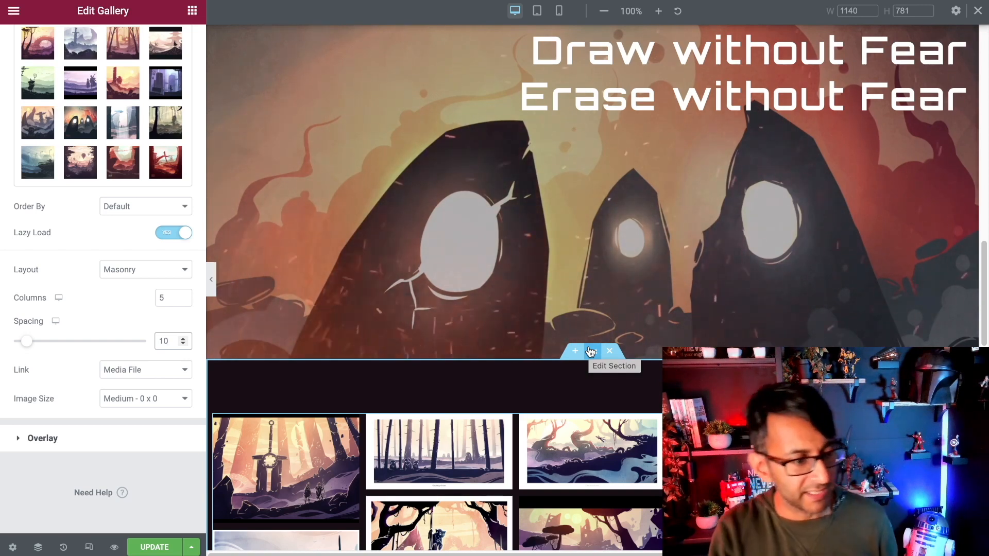
Step: Set the gallery section's bottom padding to 70 px, save the page and check the gallery
{"action": "left_click", "coordinate": [571, 359]}
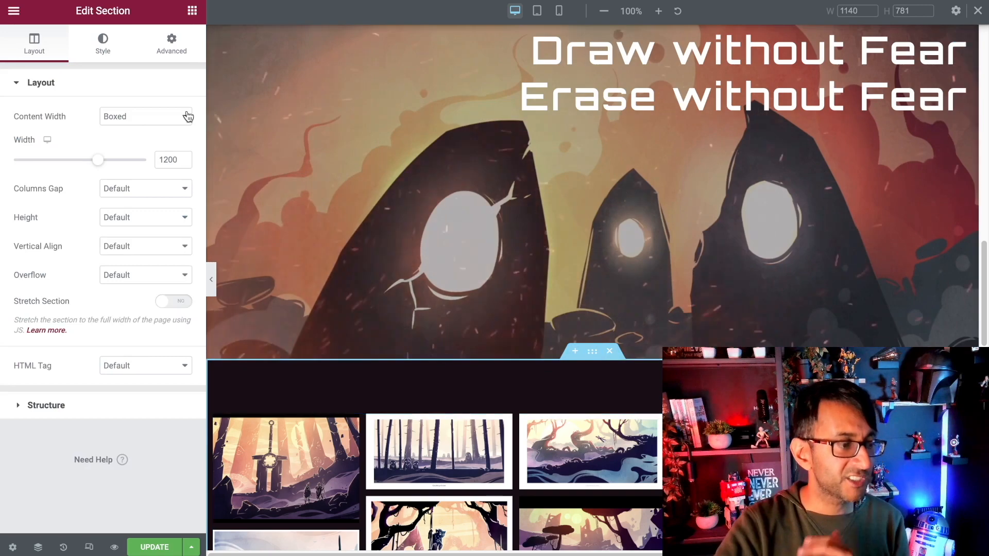
{"action": "left_click", "coordinate": [178, 55]}
{"action": "left_click_drag", "start_coordinate": [103, 186], "coordinate": [88, 181]}
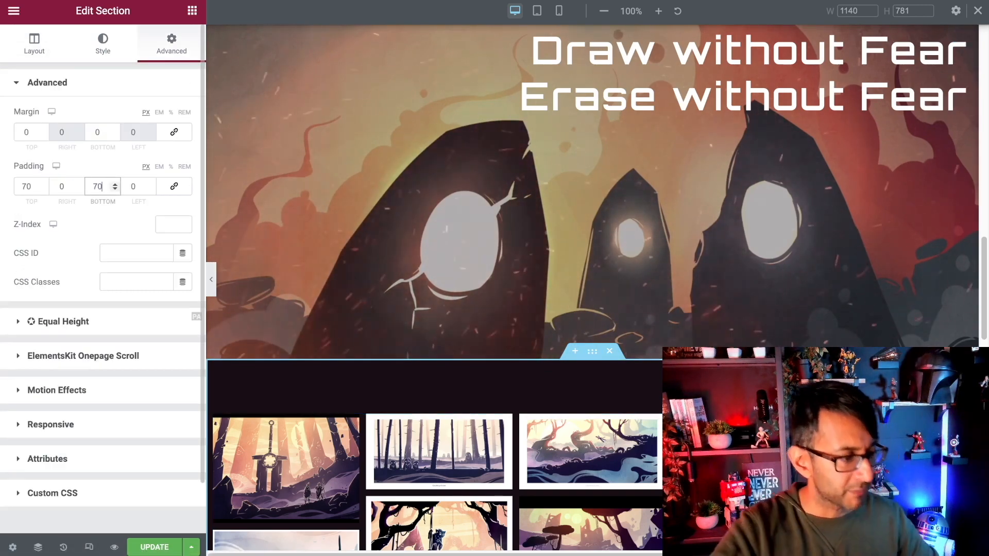
{"action": "scroll", "coordinate": [540, 298], "scroll_direction": "down", "scroll_amount": 1}
{"action": "scroll", "coordinate": [592, 368], "scroll_direction": "up", "scroll_amount": 2}
{"action": "scroll", "coordinate": [595, 375], "scroll_direction": "down", "scroll_amount": 15}
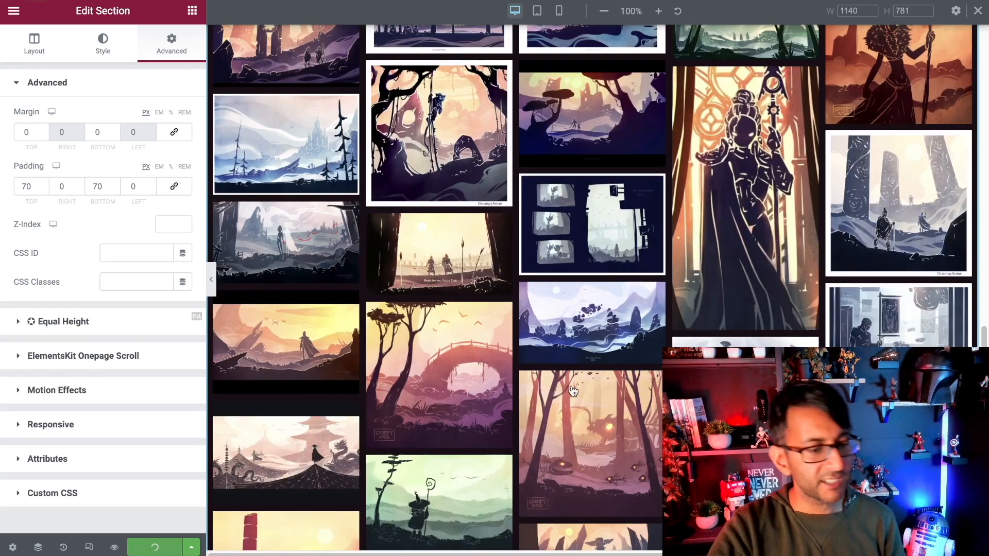
{"action": "scroll", "coordinate": [575, 383], "scroll_direction": "up", "scroll_amount": 12}
Step: Set the gallery to 2 columns for mobile in a 378 px wide mobile preview and save the page
{"action": "scroll", "coordinate": [623, 304], "scroll_direction": "down", "scroll_amount": 7}
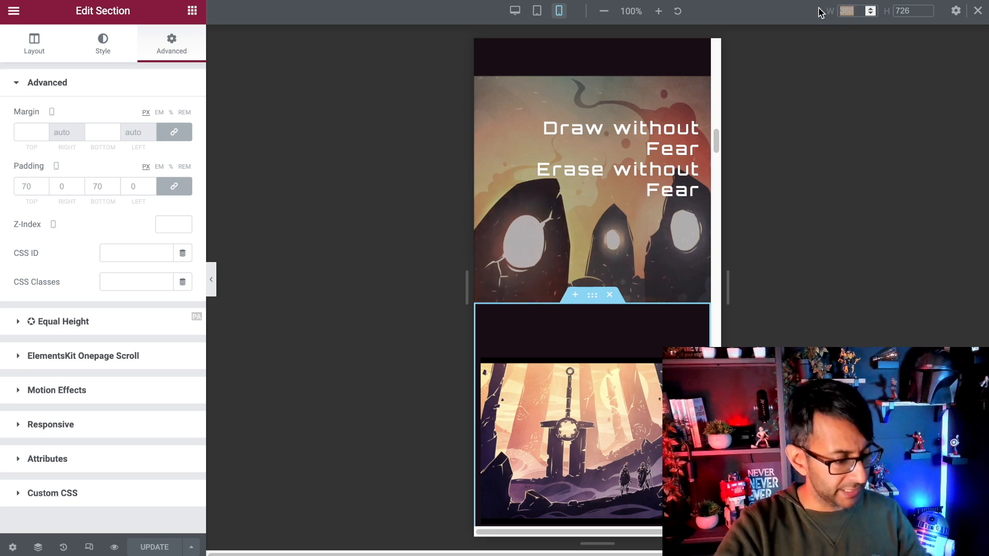
{"action": "type", "text": "8"}
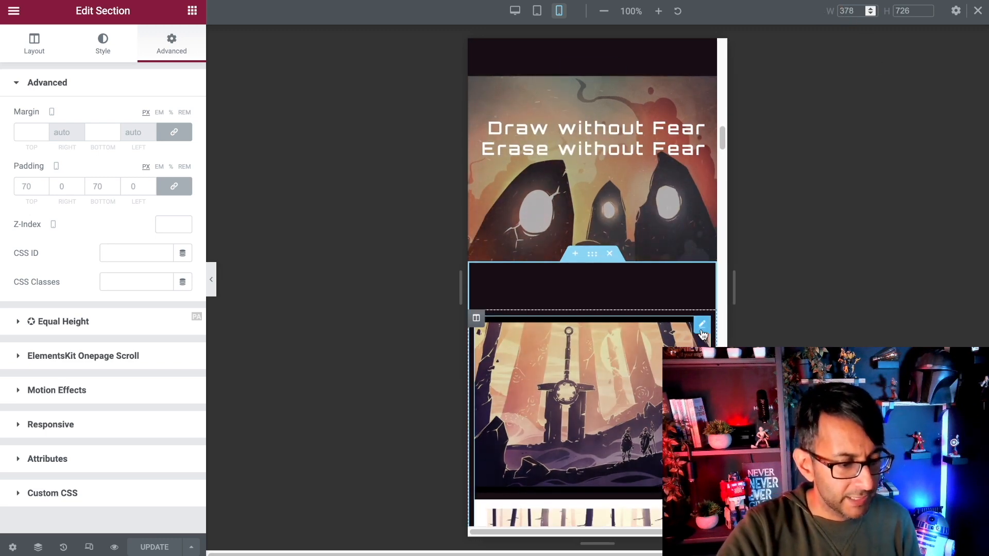
{"action": "left_click", "coordinate": [703, 325]}
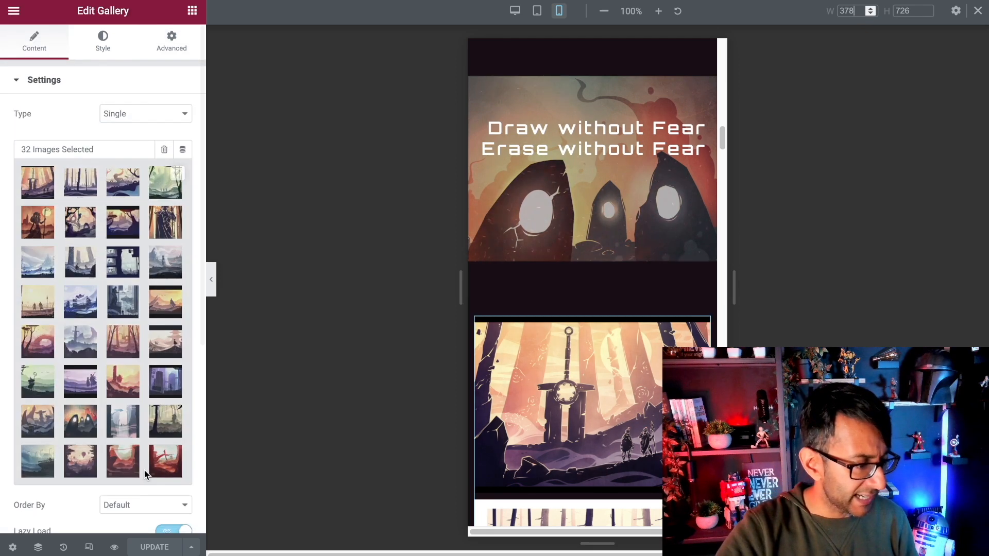
{"action": "scroll", "coordinate": [145, 471], "scroll_direction": "down", "scroll_amount": 5}
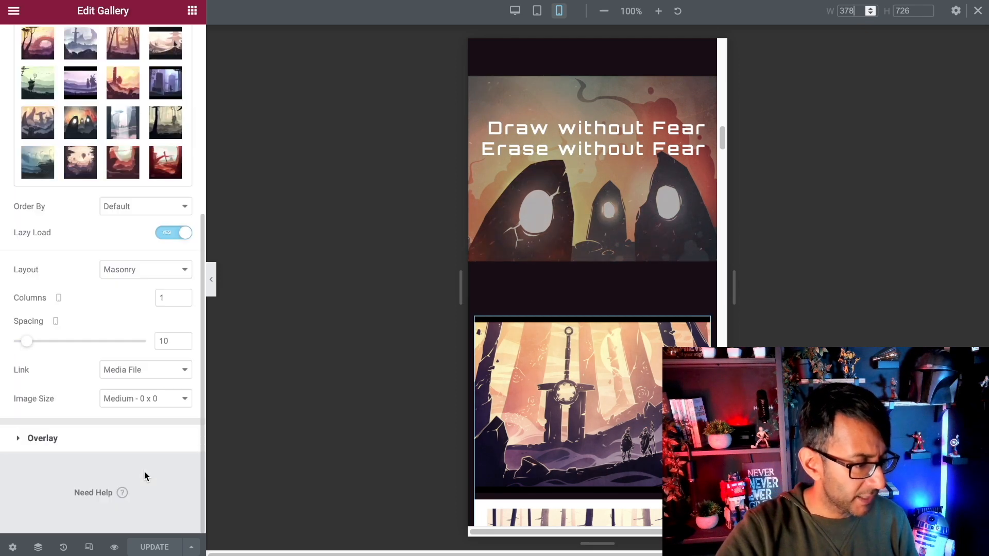
{"action": "left_click", "coordinate": [181, 296]}
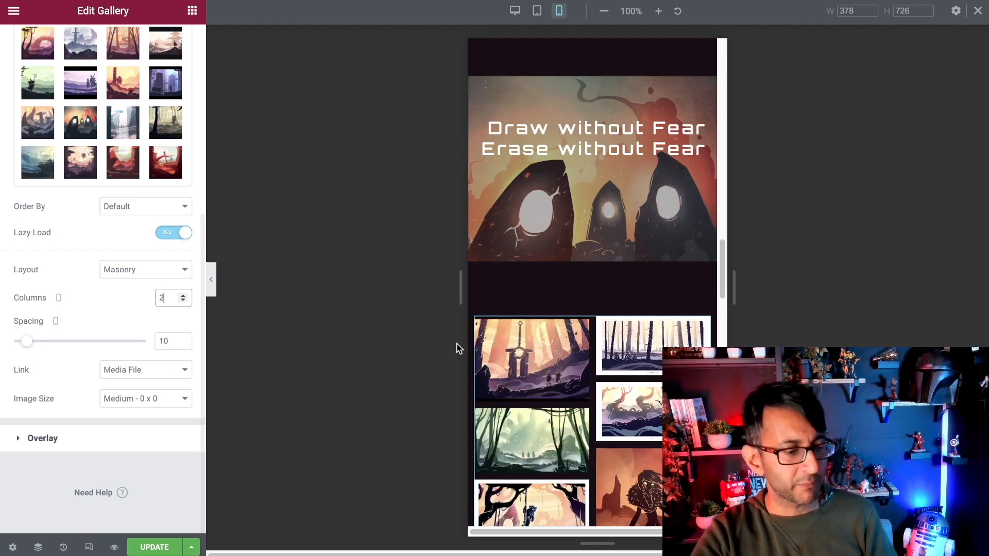
{"action": "scroll", "coordinate": [616, 422], "scroll_direction": "down", "scroll_amount": 6}
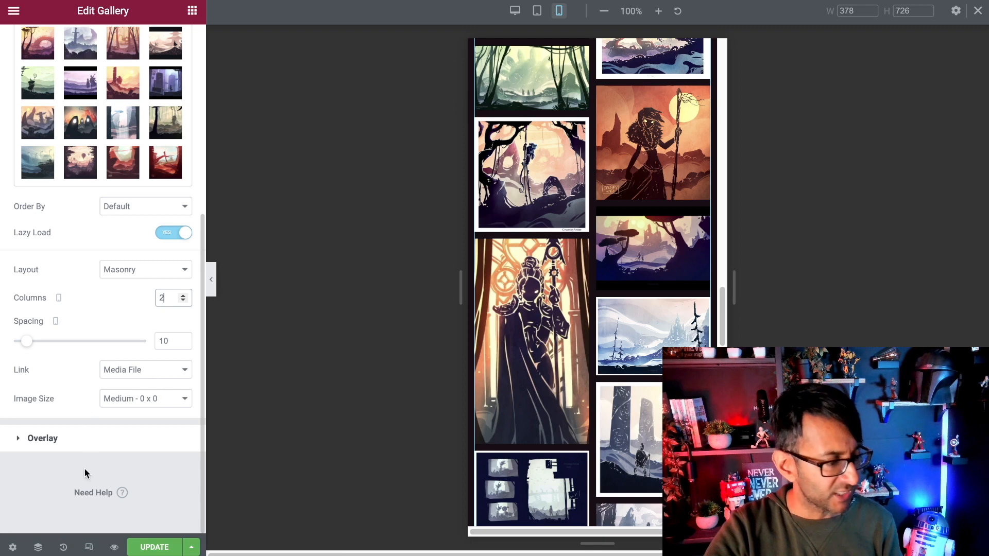
{"action": "left_click", "coordinate": [156, 550]}
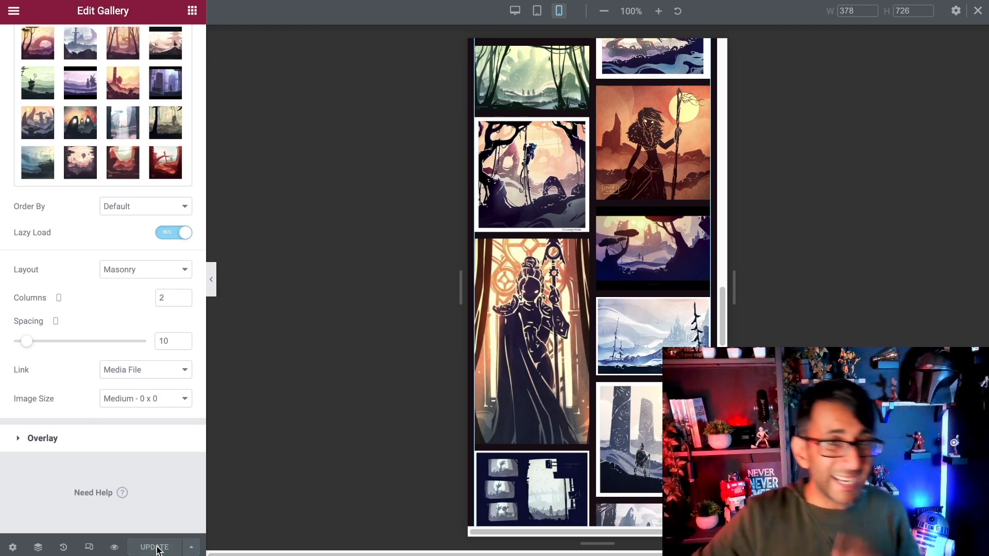
Step: Return to the desktop view and review the page at full width, from the header to the artist's biography and statistics
{"action": "left_click", "coordinate": [515, 10]}
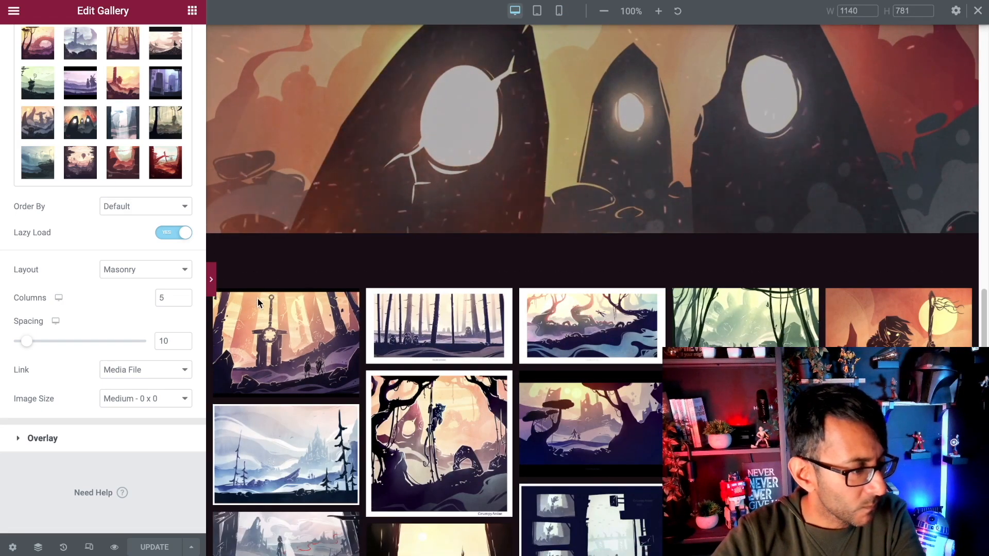
{"action": "left_click", "coordinate": [211, 279]}
{"action": "scroll", "coordinate": [729, 300], "scroll_direction": "up", "scroll_amount": 18}
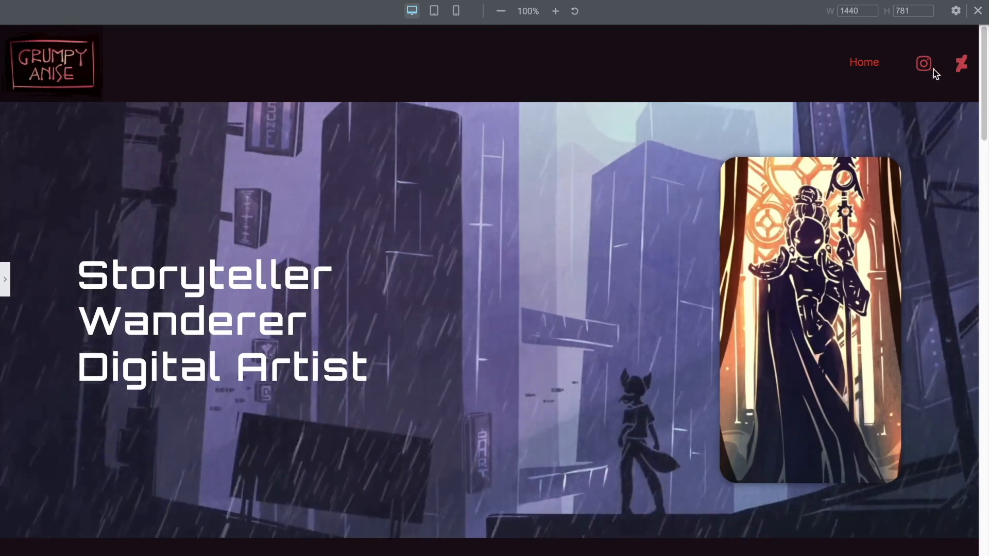
{"action": "scroll", "coordinate": [725, 231], "scroll_direction": "down", "scroll_amount": 1}
{"action": "scroll", "coordinate": [725, 231], "scroll_direction": "down", "scroll_amount": 4}
{"action": "scroll", "coordinate": [749, 210], "scroll_direction": "up", "scroll_amount": 2}
{"action": "scroll", "coordinate": [745, 219], "scroll_direction": "down", "scroll_amount": 4}
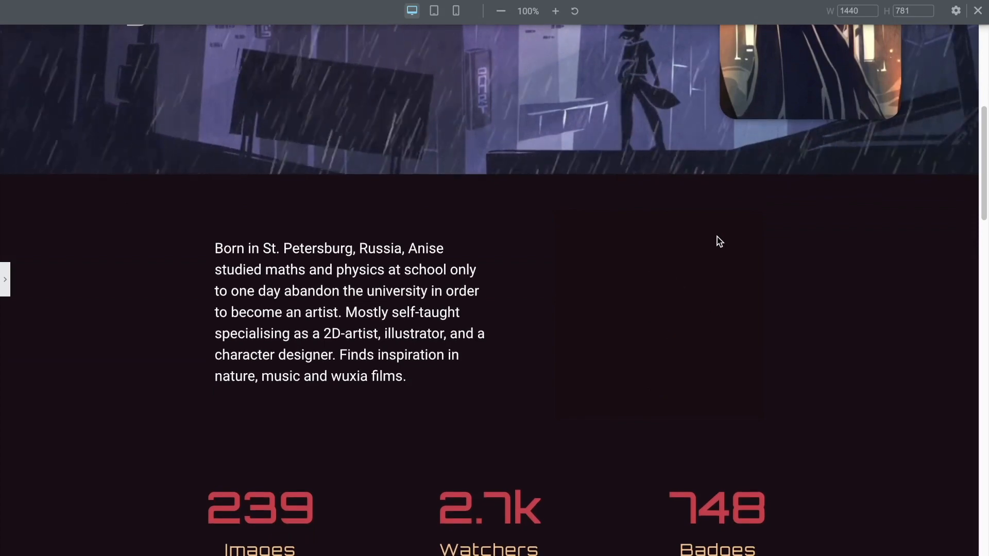
{"action": "scroll", "coordinate": [718, 238], "scroll_direction": "down", "scroll_amount": 1}
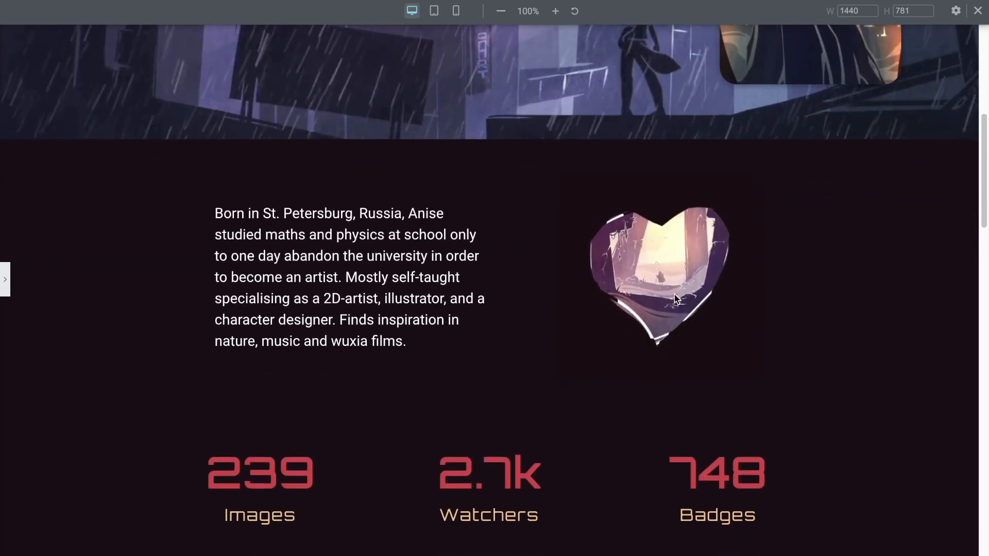
{"action": "scroll", "coordinate": [658, 304], "scroll_direction": "down", "scroll_amount": 1}
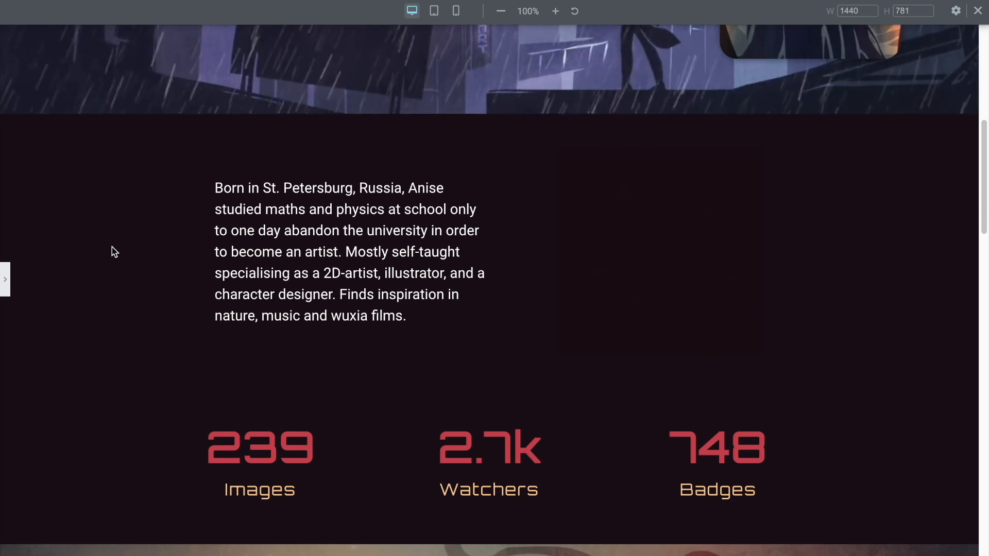
{"action": "scroll", "coordinate": [61, 268], "scroll_direction": "up", "scroll_amount": 8}
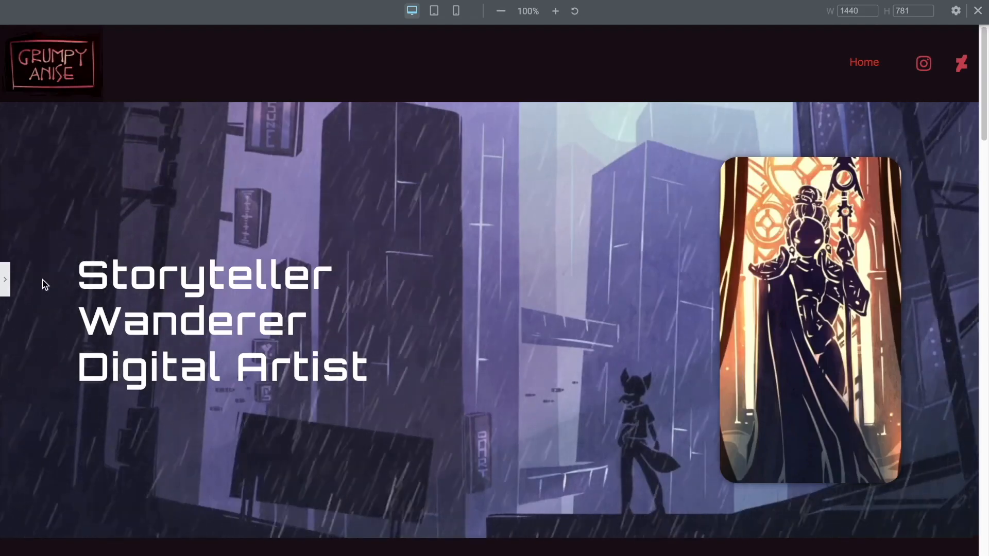
Step: Open the page preview outside the editor and look through it from the hero to the quote section
{"action": "left_click", "coordinate": [5, 280]}
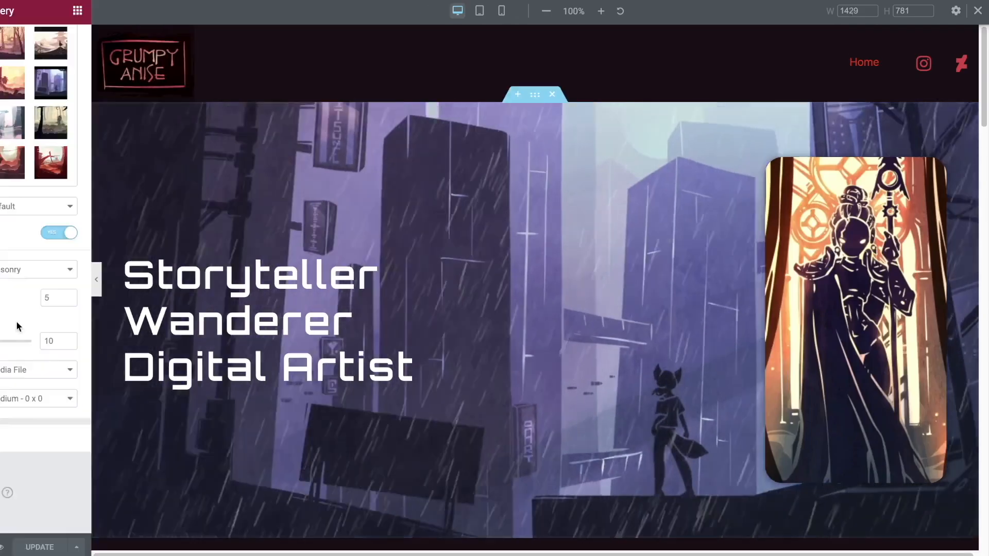
{"action": "left_click", "coordinate": [116, 548]}
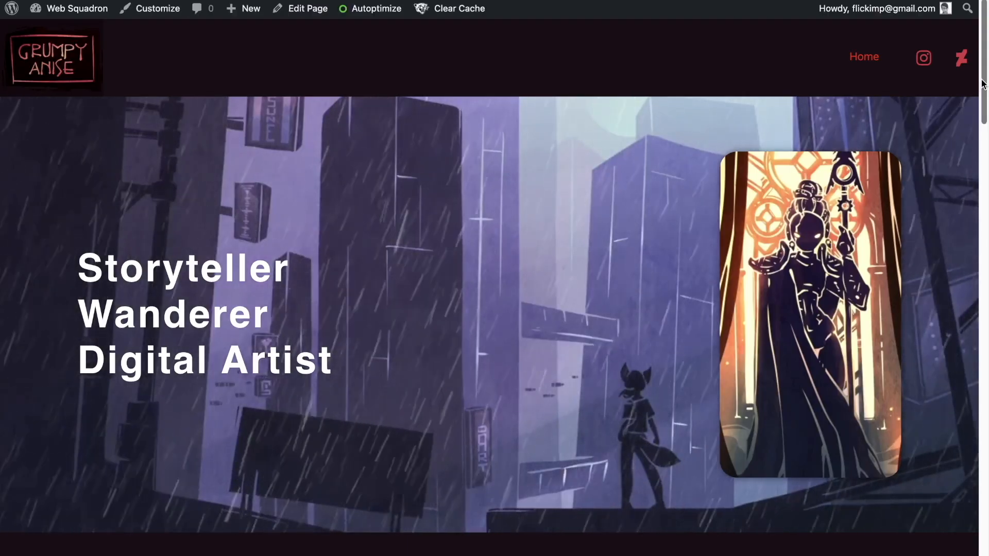
{"action": "left_click_drag", "start_coordinate": [985, 77], "coordinate": [985, 80]}
{"action": "left_click_drag", "start_coordinate": [985, 88], "coordinate": [986, 188]}
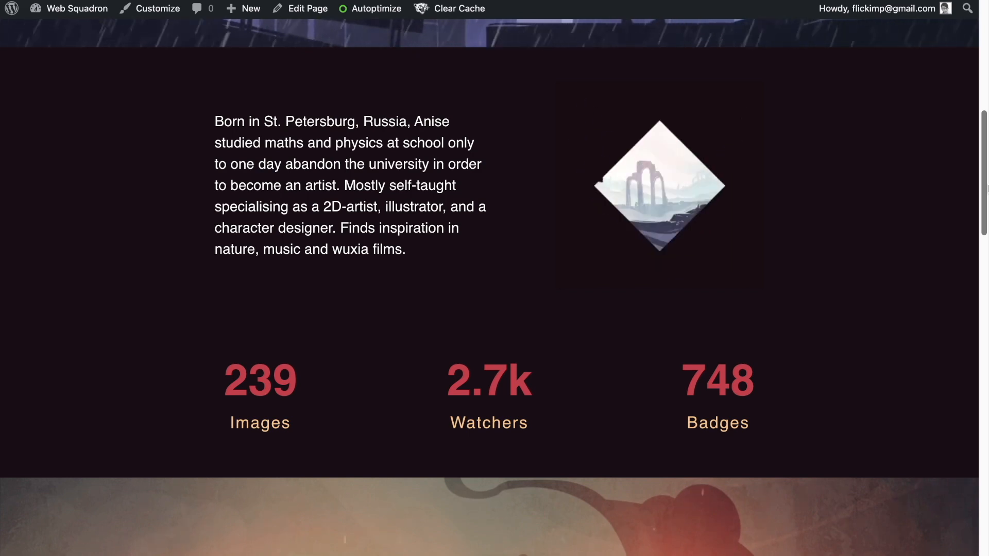
{"action": "left_click_drag", "start_coordinate": [986, 192], "coordinate": [987, 281]}
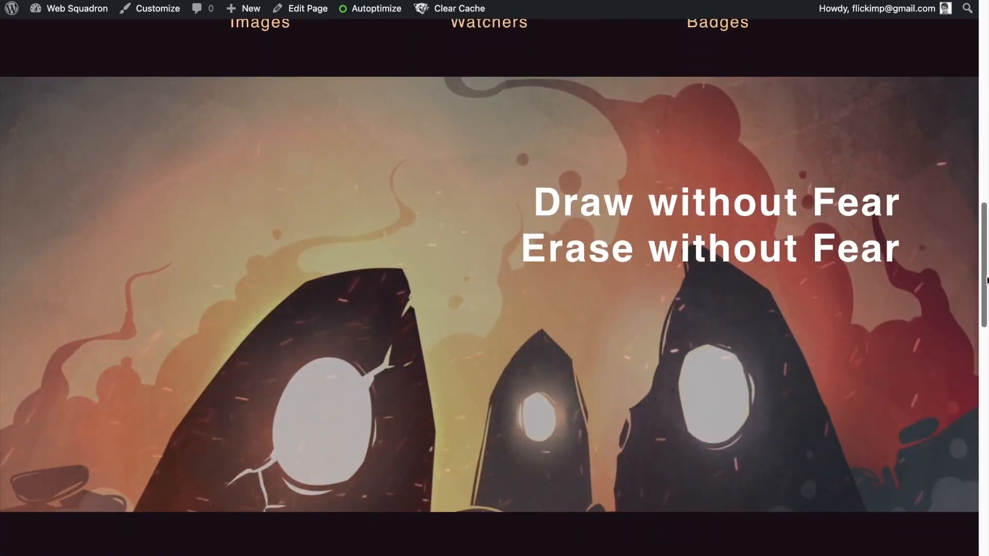
{"action": "mouse_move", "coordinate": [987, 281]}
{"action": "left_mouse_down"}
{"action": "mouse_move", "coordinate": [987, 504]}
{"action": "mouse_move", "coordinate": [987, 62]}
{"action": "left_mouse_up"}
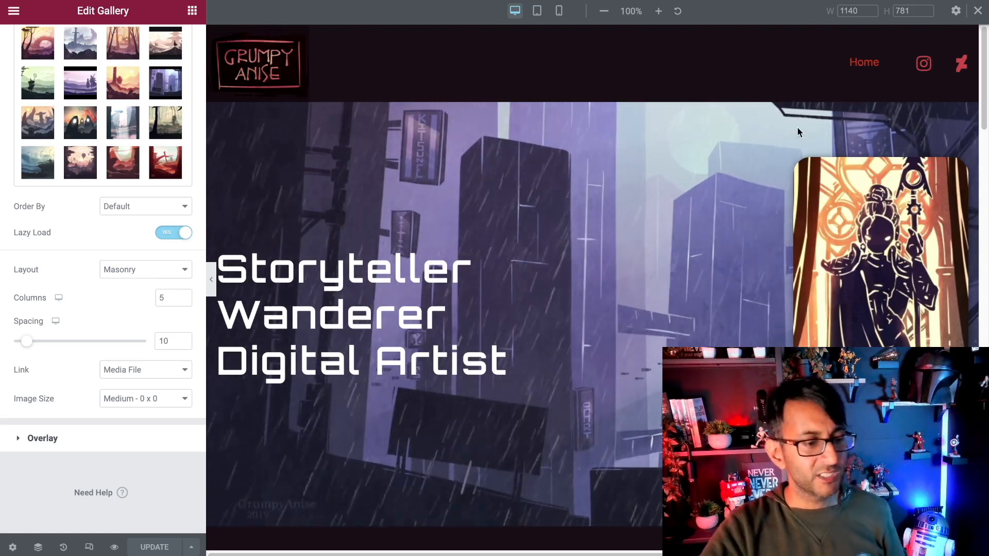
Step: Look through the whole page in the editor, from the hero section down to the gallery
{"action": "scroll", "coordinate": [797, 220], "scroll_direction": "down", "scroll_amount": 9}
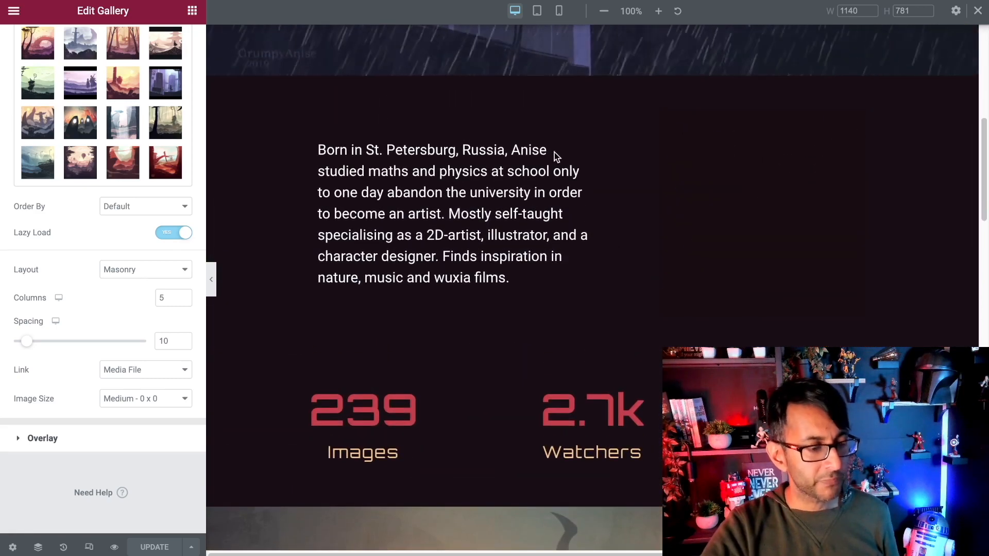
{"action": "scroll", "coordinate": [577, 231], "scroll_direction": "down", "scroll_amount": 8}
{"action": "scroll", "coordinate": [621, 258], "scroll_direction": "up", "scroll_amount": 3}
{"action": "scroll", "coordinate": [570, 380], "scroll_direction": "down", "scroll_amount": 10}
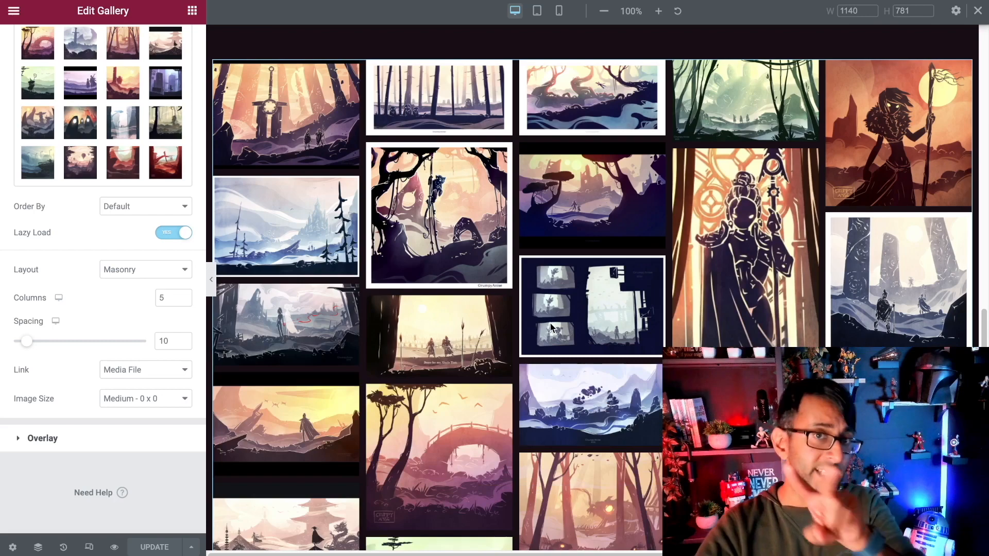
{"action": "scroll", "coordinate": [684, 148], "scroll_direction": "up", "scroll_amount": 20}
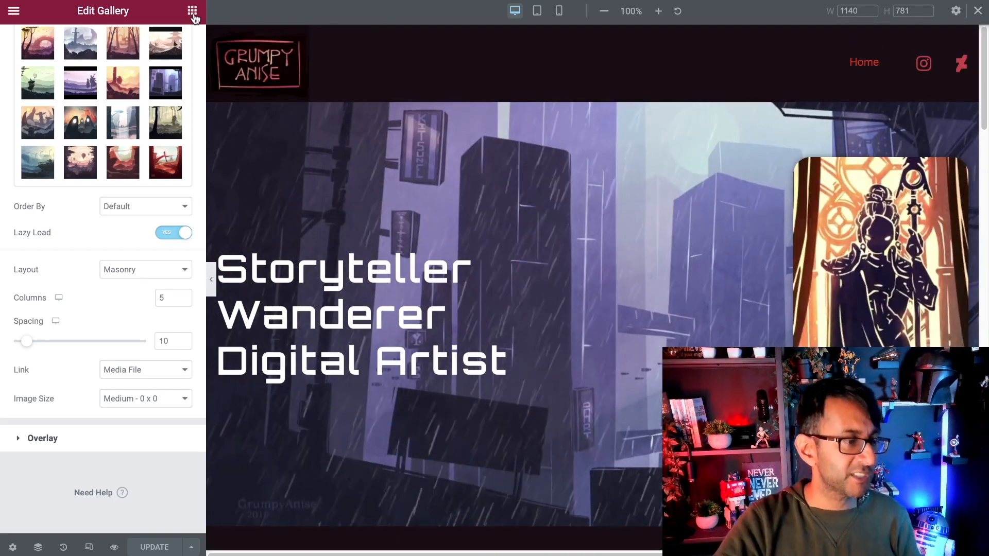
Step: Add a Menu Anchor widget above the logo in the header and give it the ID home
{"action": "left_click", "coordinate": [193, 12]}
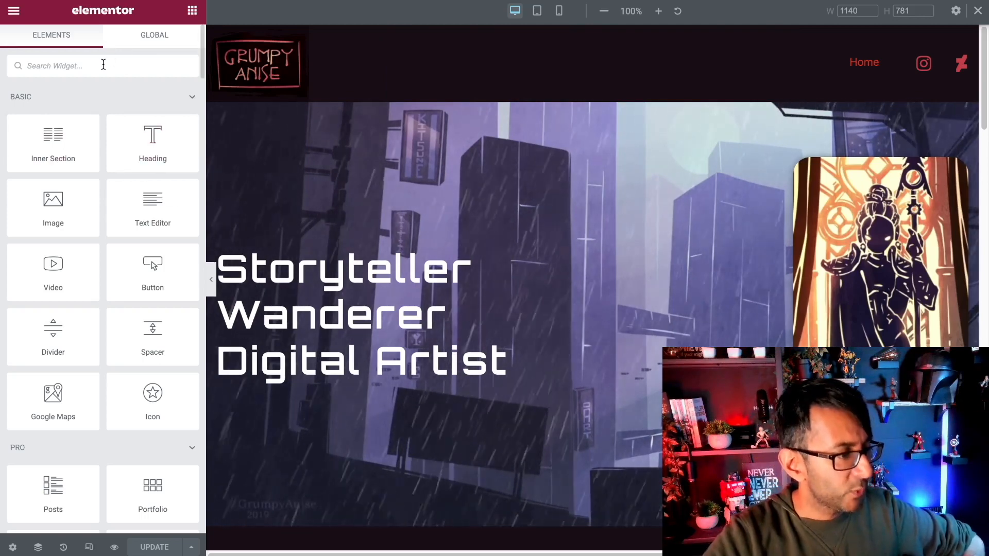
{"action": "left_click", "coordinate": [103, 64]}
{"action": "type", "text": "anch"}
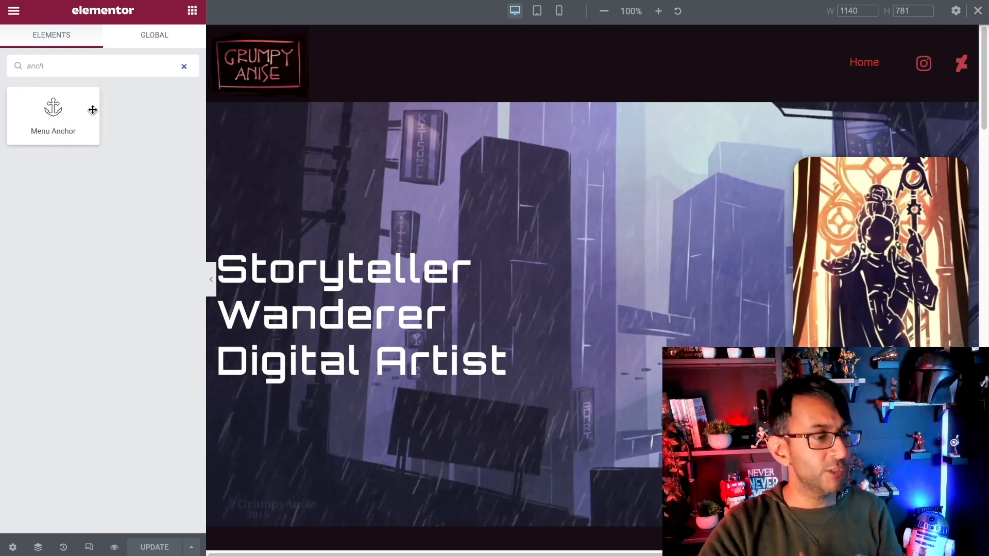
{"action": "mouse_move", "coordinate": [50, 122]}
{"action": "left_mouse_down"}
{"action": "mouse_move", "coordinate": [629, 111]}
{"action": "mouse_move", "coordinate": [202, 247]}
{"action": "mouse_move", "coordinate": [93, 128]}
{"action": "mouse_move", "coordinate": [54, 109]}
{"action": "left_mouse_up"}
{"action": "scroll", "coordinate": [654, 349], "scroll_direction": "down", "scroll_amount": 4}
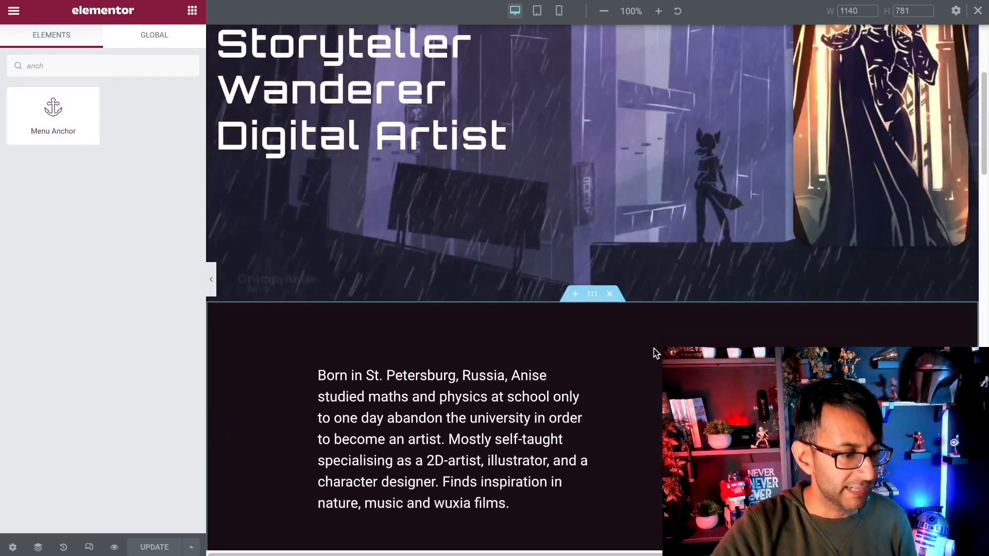
{"action": "scroll", "coordinate": [431, 218], "scroll_direction": "up", "scroll_amount": 4}
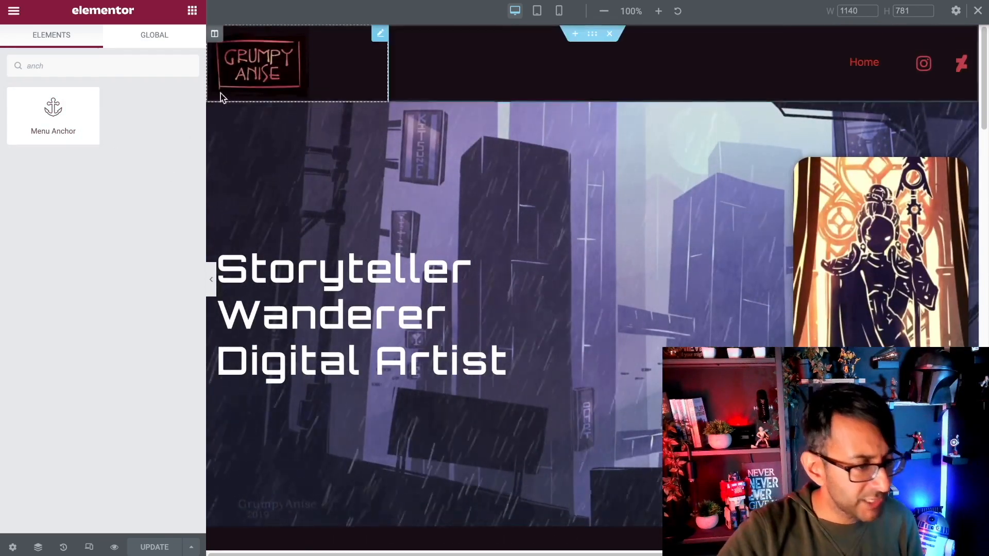
{"action": "left_click_drag", "start_coordinate": [208, 111], "coordinate": [311, 55]}
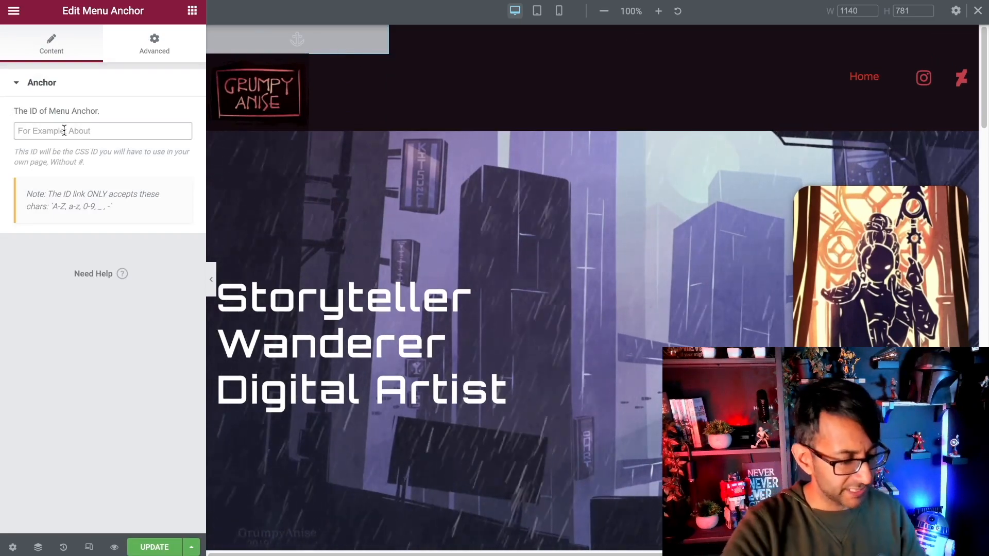
{"action": "type", "text": "home"}
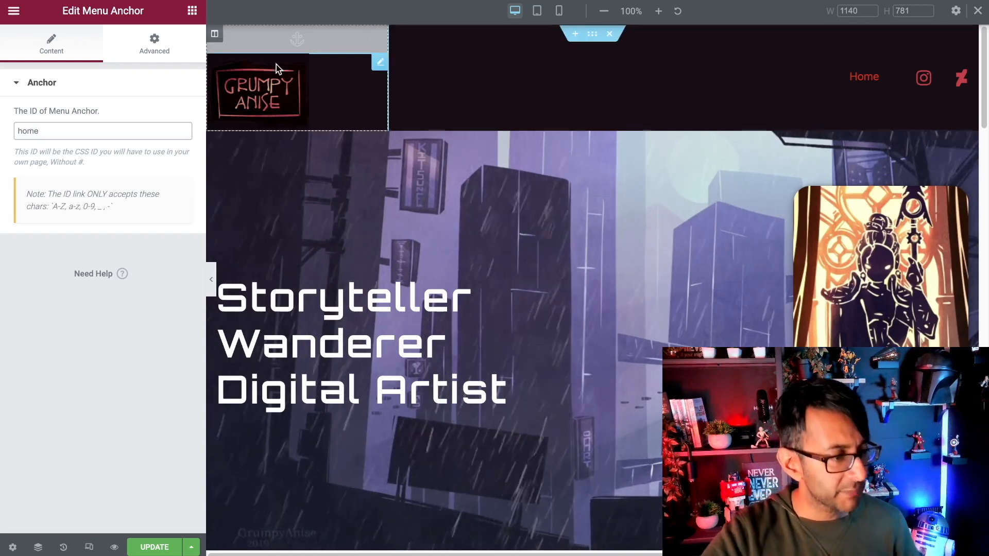
{"action": "scroll", "coordinate": [653, 205], "scroll_direction": "down", "scroll_amount": 10}
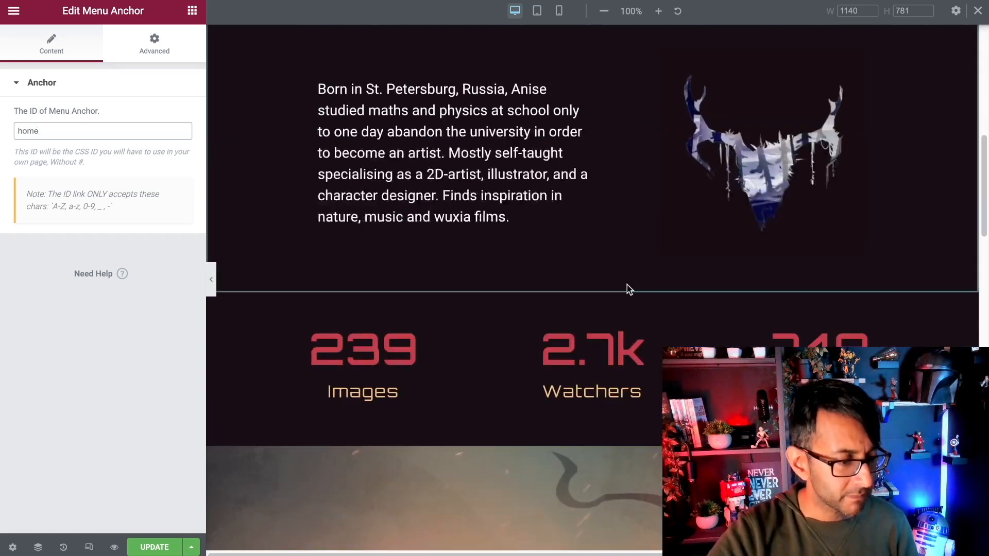
Step: Add a Menu Anchor widget directly above the artist's biography text
{"action": "left_click", "coordinate": [192, 10]}
{"action": "left_click", "coordinate": [125, 68]}
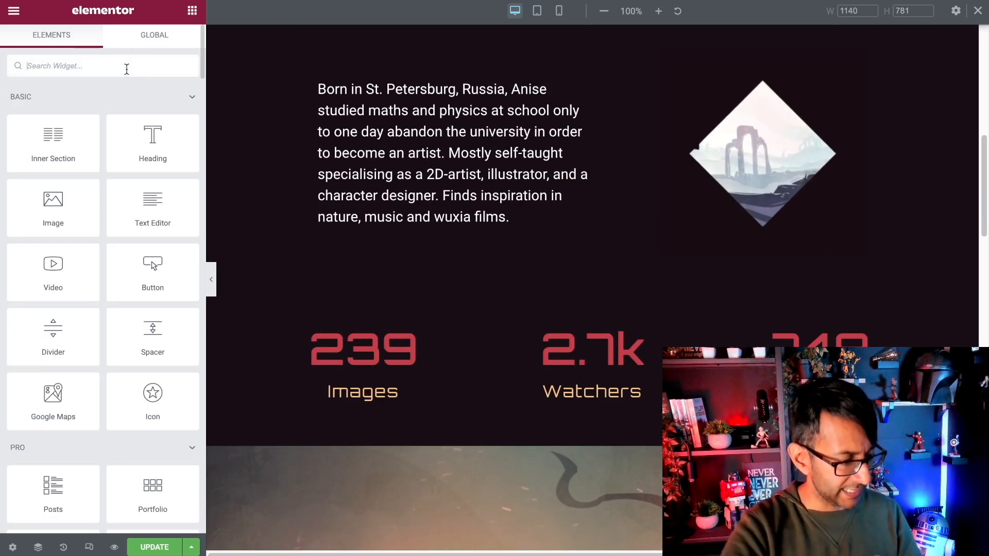
{"action": "type", "text": "anch"}
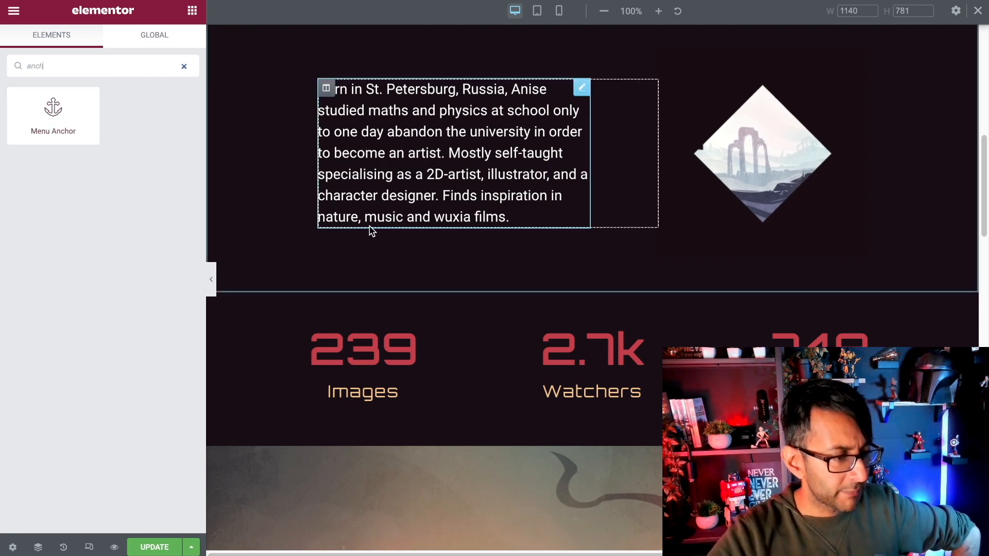
{"action": "scroll", "coordinate": [371, 232], "scroll_direction": "up", "scroll_amount": 1}
{"action": "scroll", "coordinate": [472, 133], "scroll_direction": "up", "scroll_amount": 1}
{"action": "scroll", "coordinate": [471, 132], "scroll_direction": "up", "scroll_amount": 1}
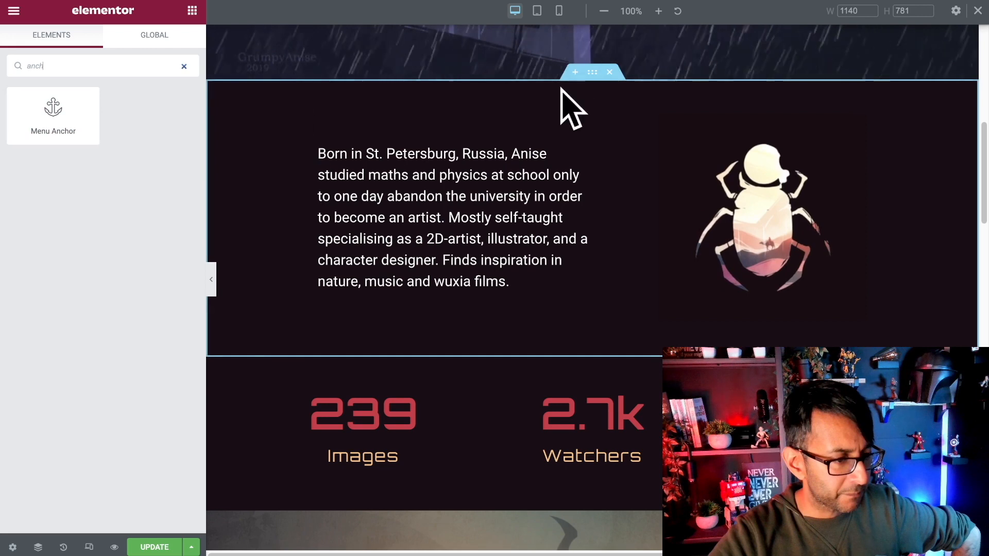
{"action": "left_click_drag", "start_coordinate": [56, 110], "coordinate": [462, 150]}
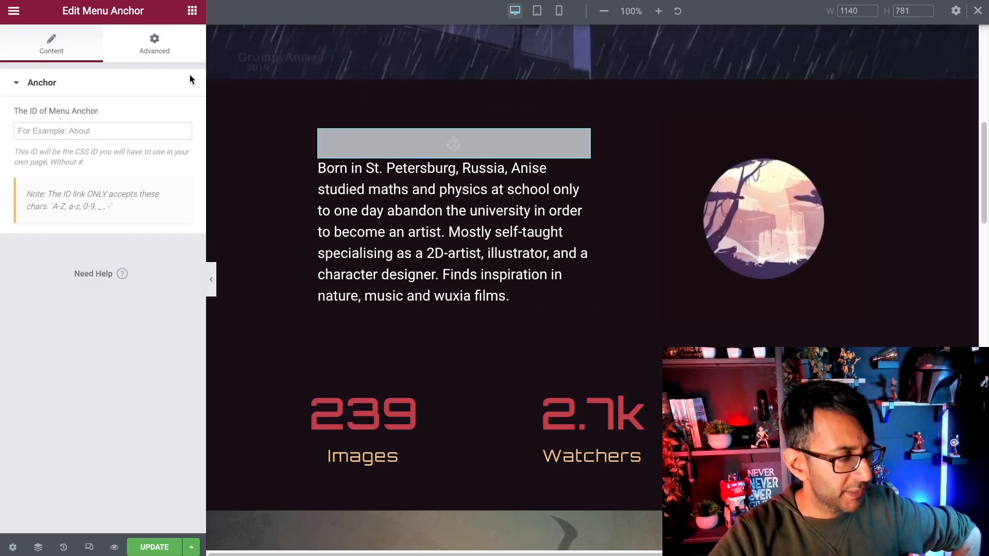
Step: Give the biography's menu anchor a 50 px bottom margin and the ID about
{"action": "left_click", "coordinate": [158, 48]}
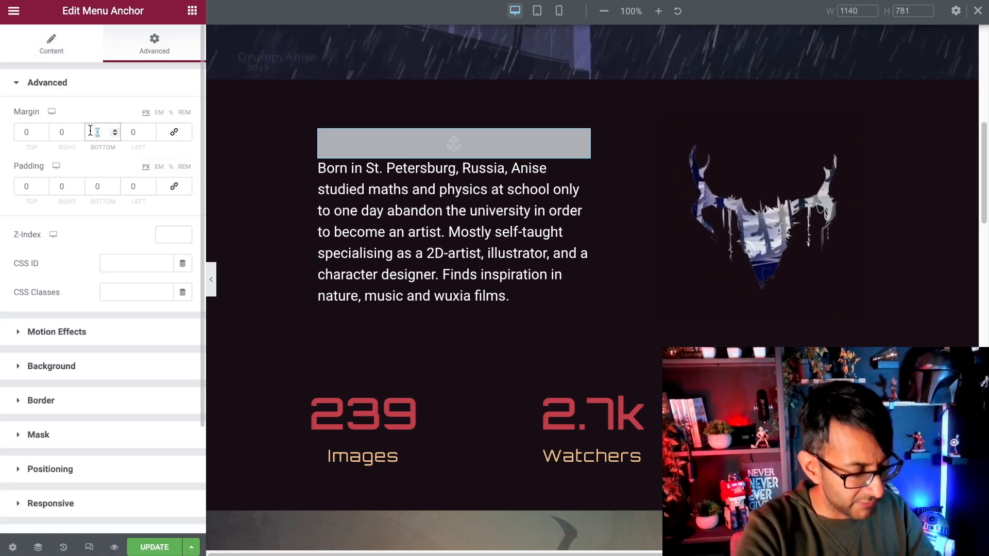
{"action": "type", "text": "50"}
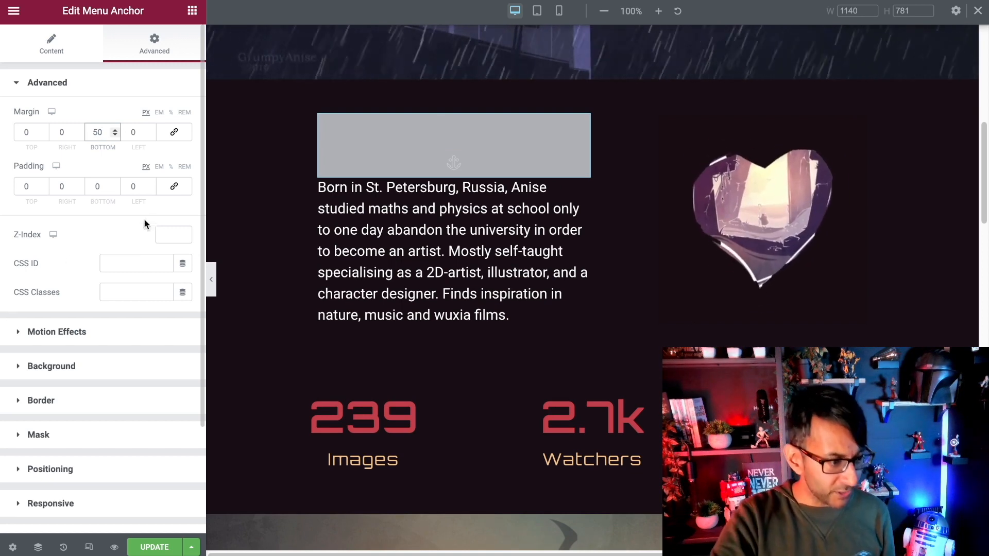
{"action": "left_click", "coordinate": [212, 280]}
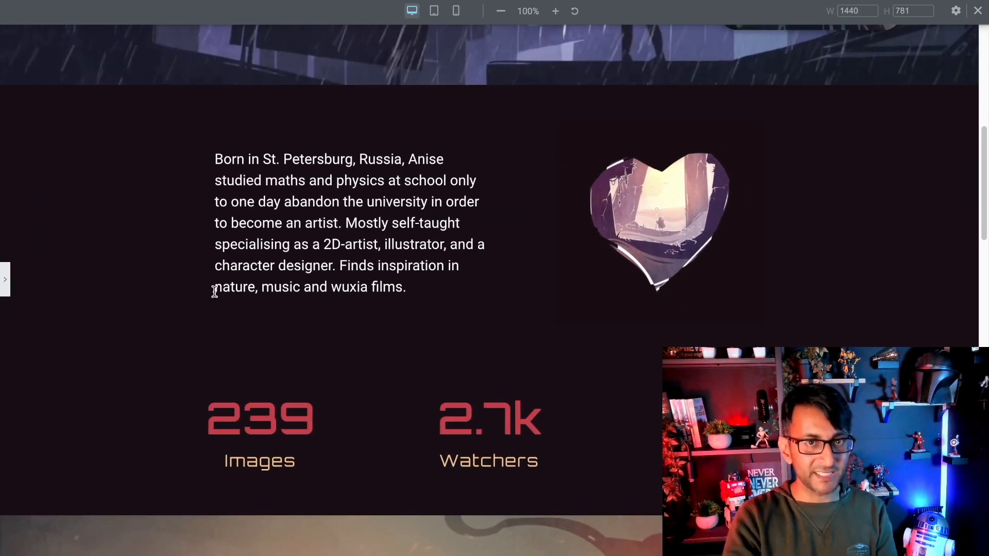
{"action": "left_click", "coordinate": [5, 280]}
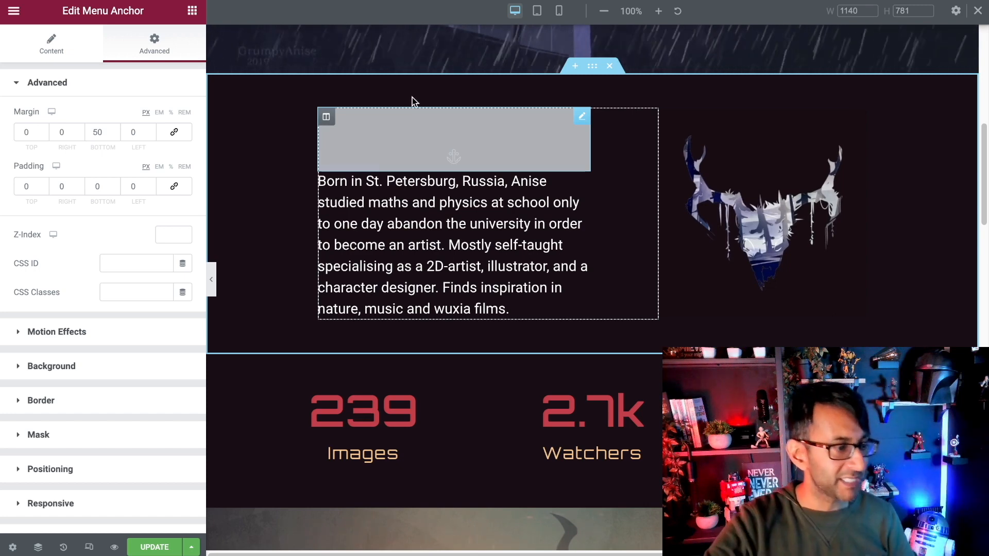
{"action": "left_click", "coordinate": [51, 44]}
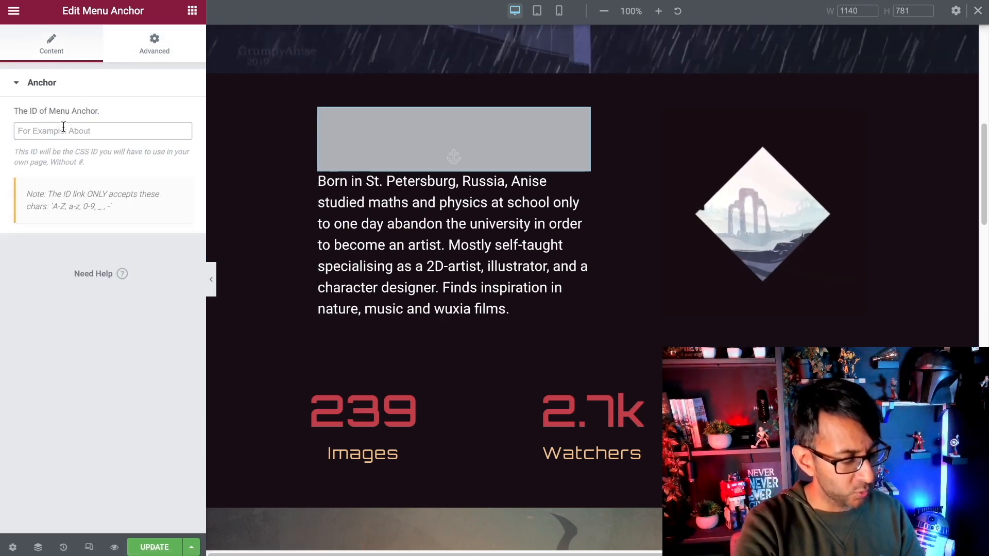
{"action": "type", "text": "about"}
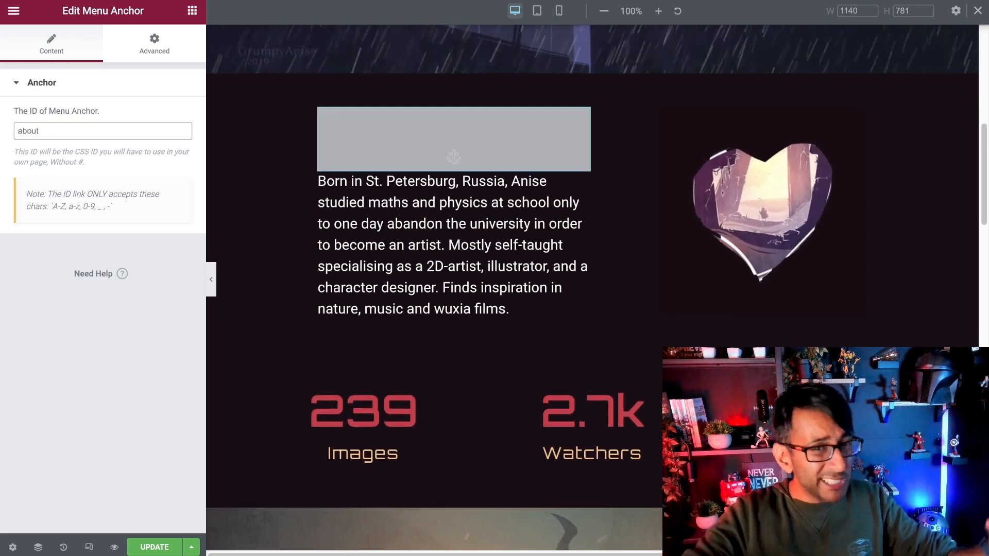
Step: Add a Menu Anchor widget directly above the masonry gallery
{"action": "left_click", "coordinate": [192, 11]}
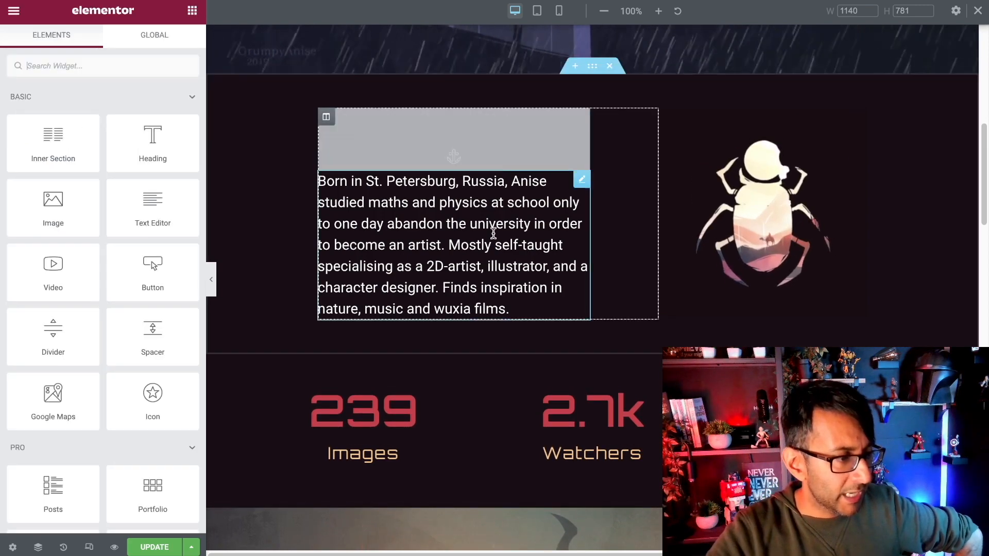
{"action": "scroll", "coordinate": [505, 283], "scroll_direction": "down", "scroll_amount": 9}
{"action": "scroll", "coordinate": [510, 312], "scroll_direction": "down", "scroll_amount": 5}
{"action": "left_click", "coordinate": [143, 62]}
{"action": "type", "text": "anchor"}
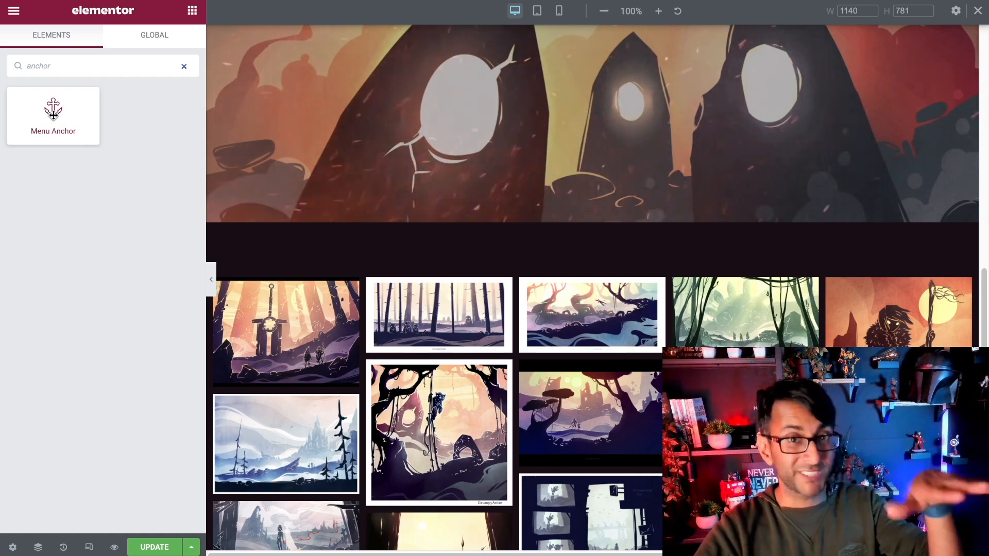
{"action": "left_click_drag", "start_coordinate": [54, 114], "coordinate": [397, 287]}
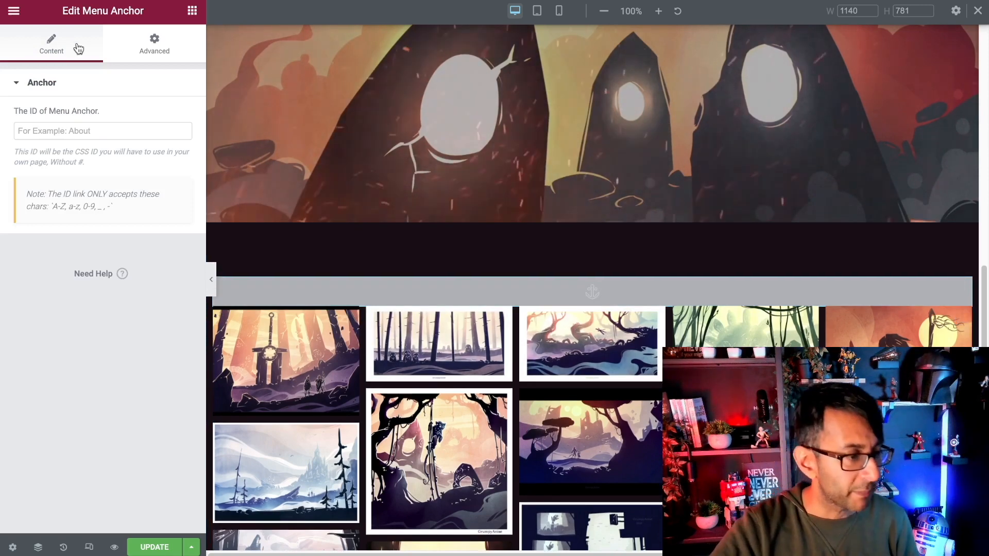
Step: Set the gallery anchor's top margin to 50 px and its ID to gallery, and update the page
{"action": "left_click", "coordinate": [154, 47]}
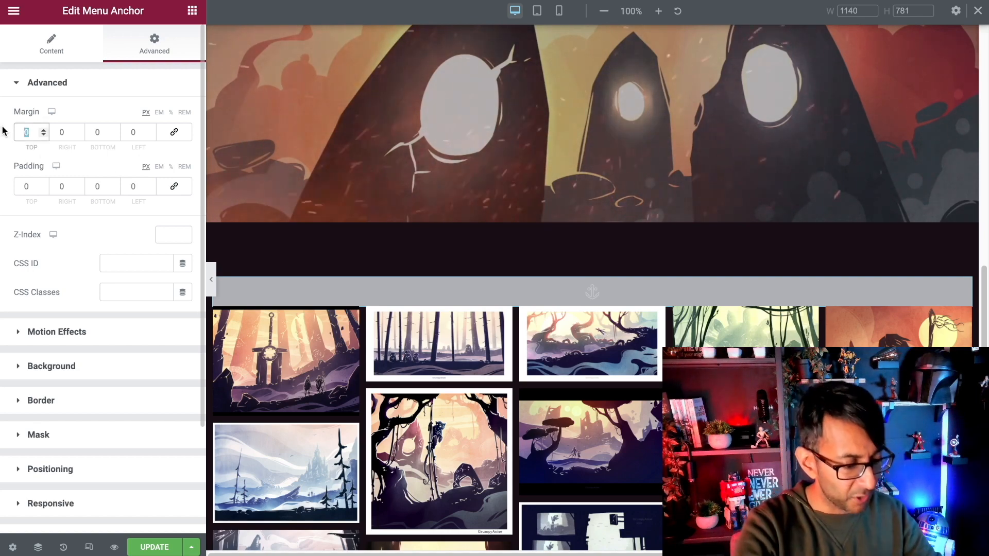
{"action": "type", "text": "50"}
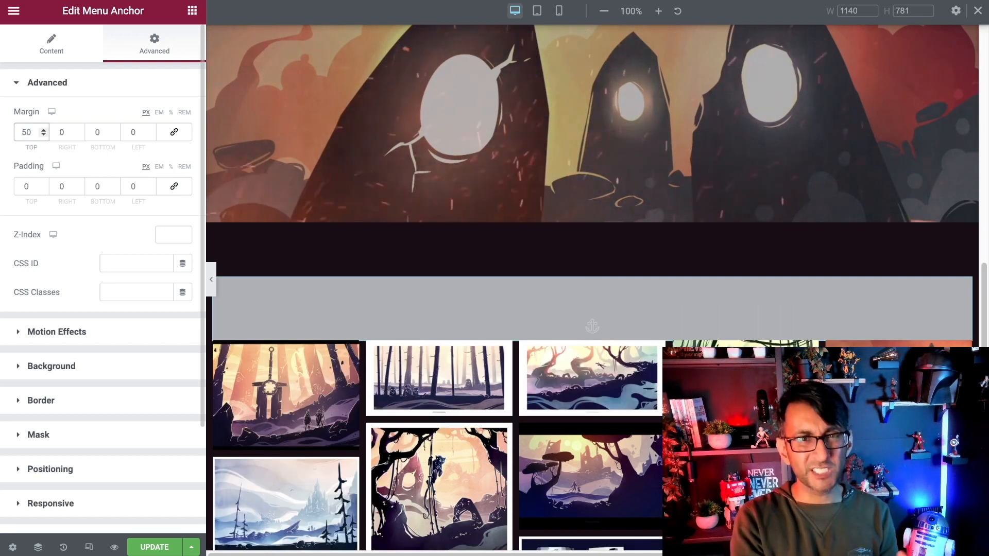
{"action": "left_click", "coordinate": [44, 48]}
{"action": "left_click", "coordinate": [65, 133]}
{"action": "type", "text": "gallery"}
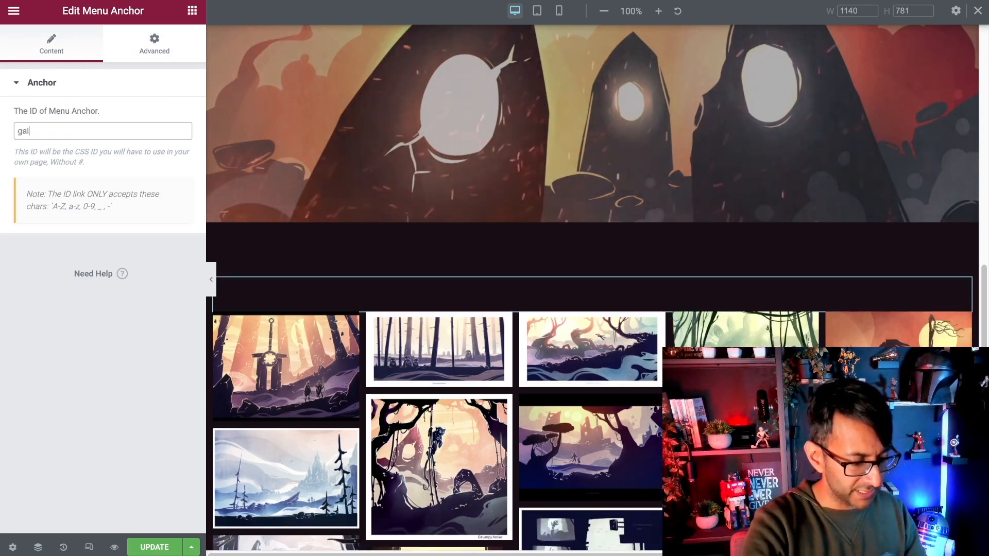
{"action": "left_click", "coordinate": [161, 547]}
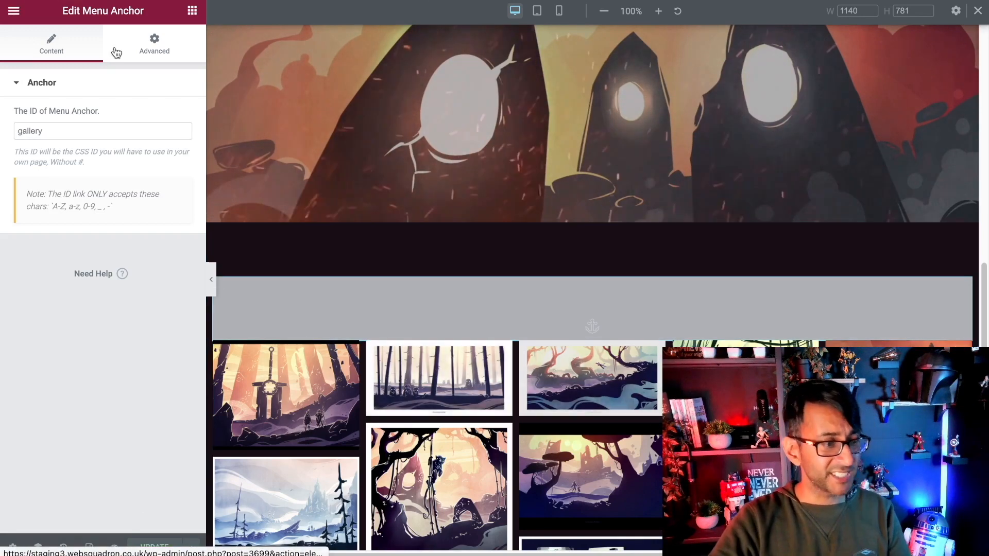
Step: Try out a white heading between the gallery anchor and the gallery, and delete it again
{"action": "left_click", "coordinate": [191, 10]}
{"action": "left_click_drag", "start_coordinate": [159, 150], "coordinate": [288, 340]}
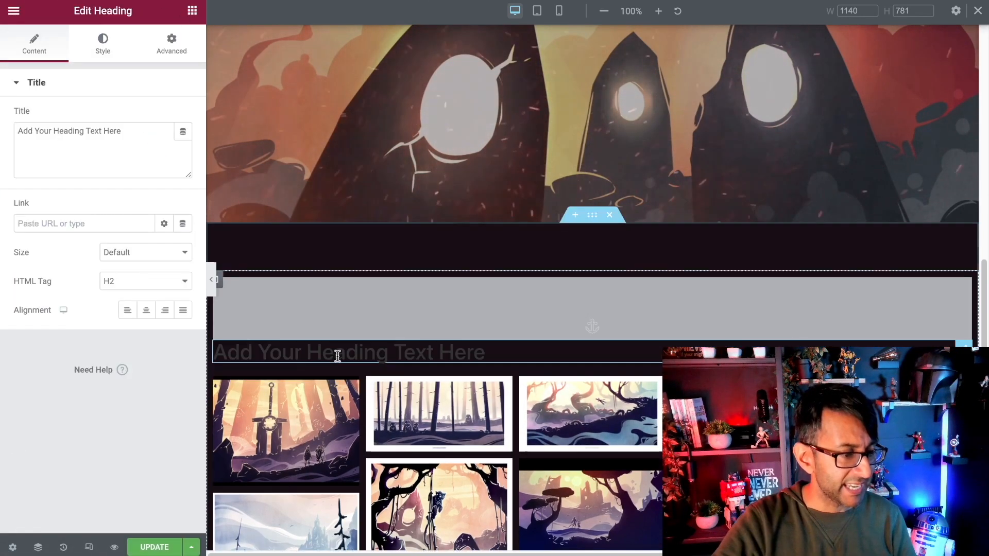
{"action": "left_click", "coordinate": [99, 57]}
{"action": "left_click", "coordinate": [164, 116]}
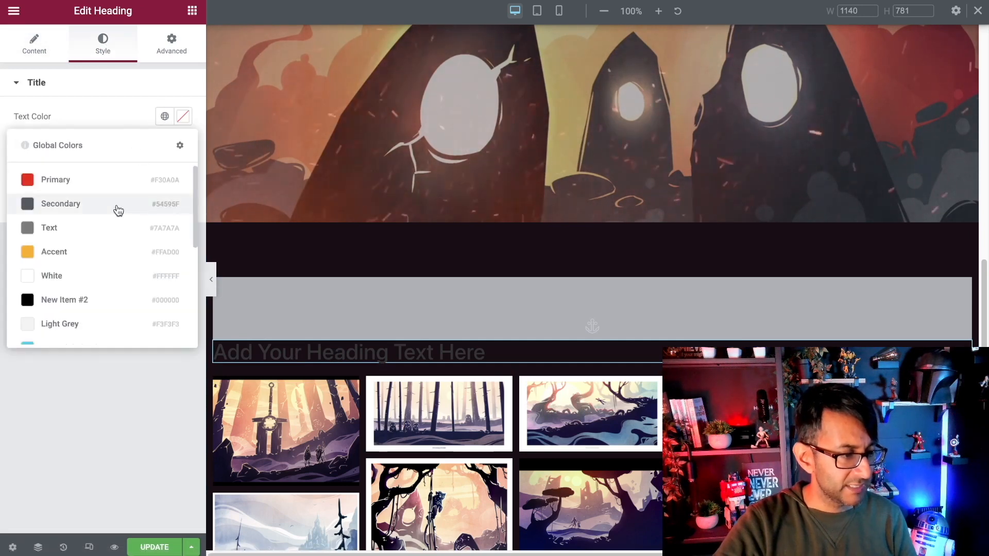
{"action": "left_click", "coordinate": [105, 277]}
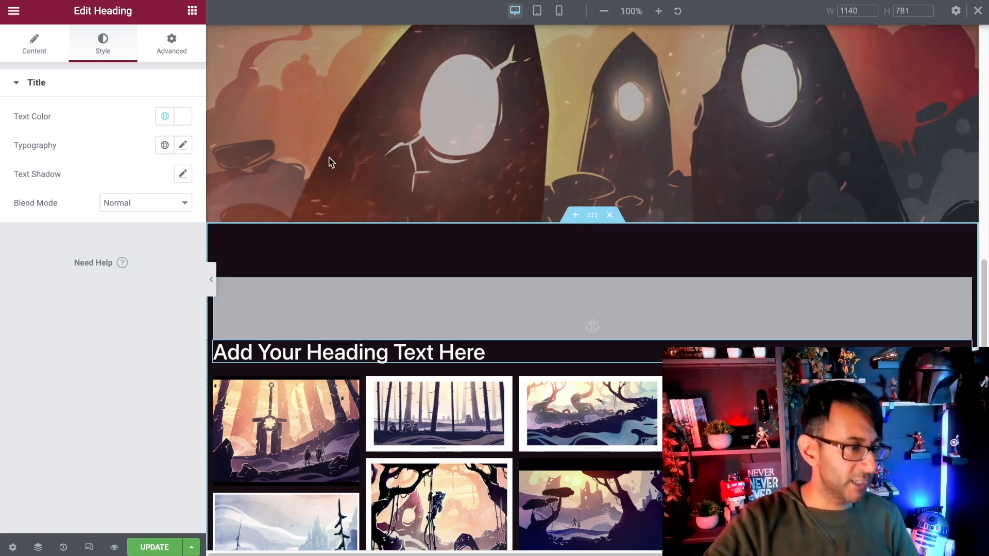
{"action": "right_click", "coordinate": [410, 354]}
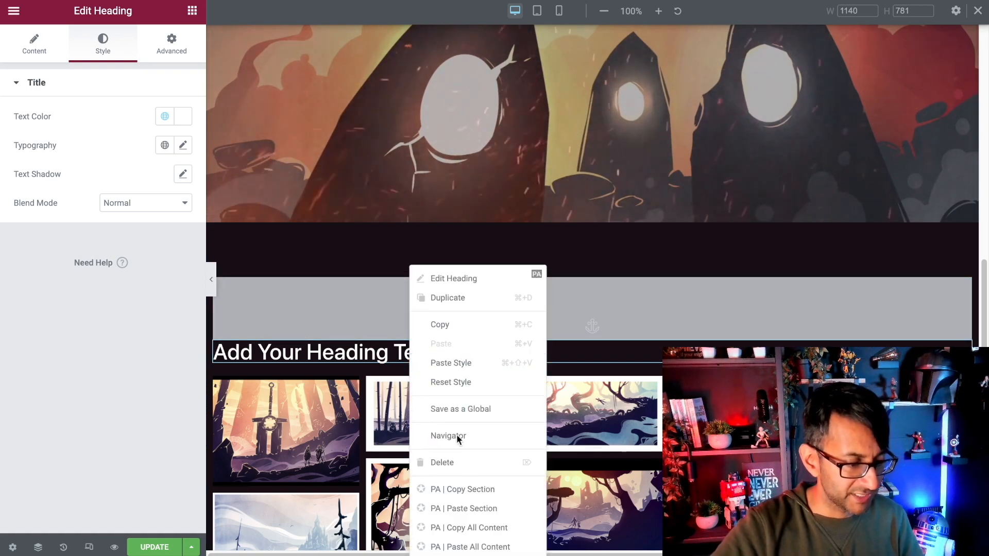
{"action": "left_click", "coordinate": [485, 472]}
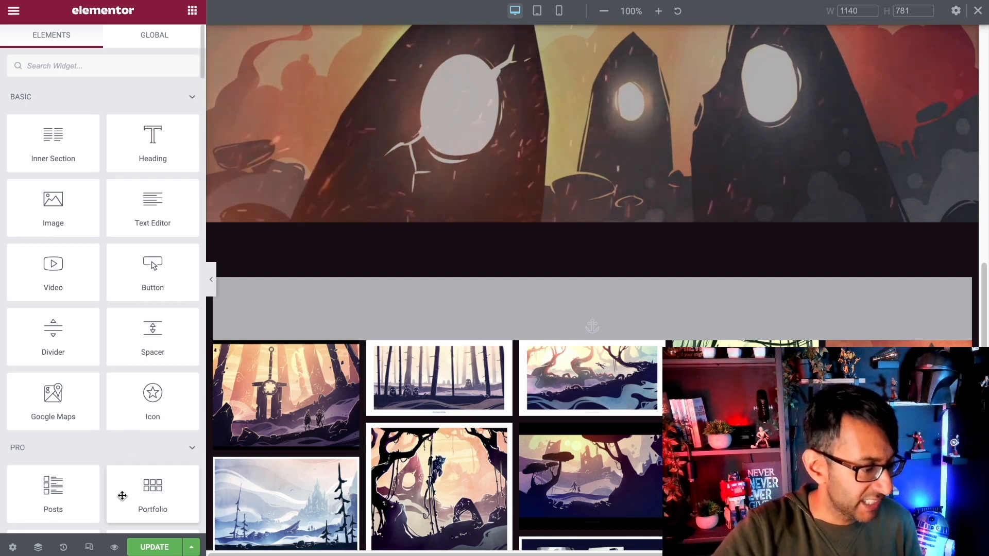
Step: Go to the WordPress admin dashboard and open the site's Menus settings
{"action": "left_click", "coordinate": [115, 548]}
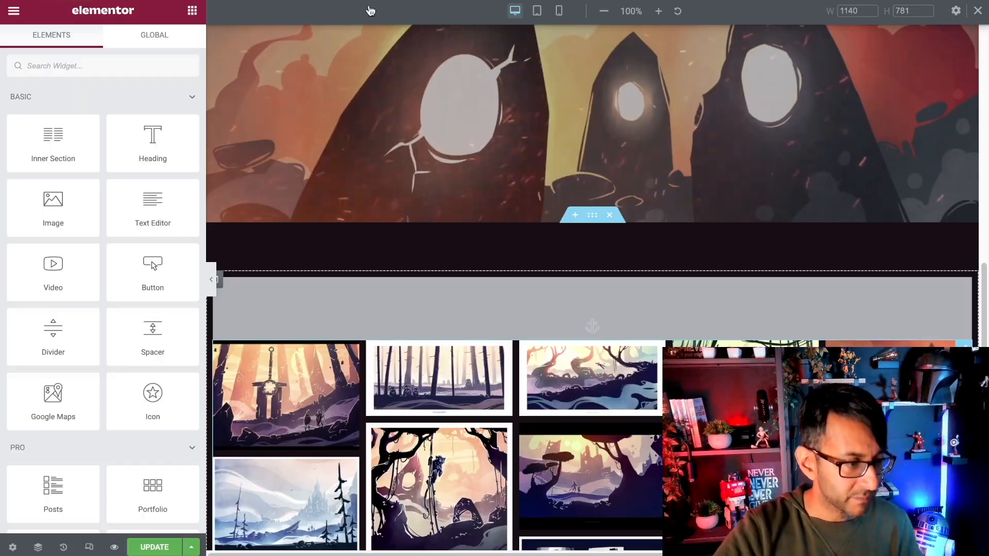
{"action": "left_click", "coordinate": [165, 553]}
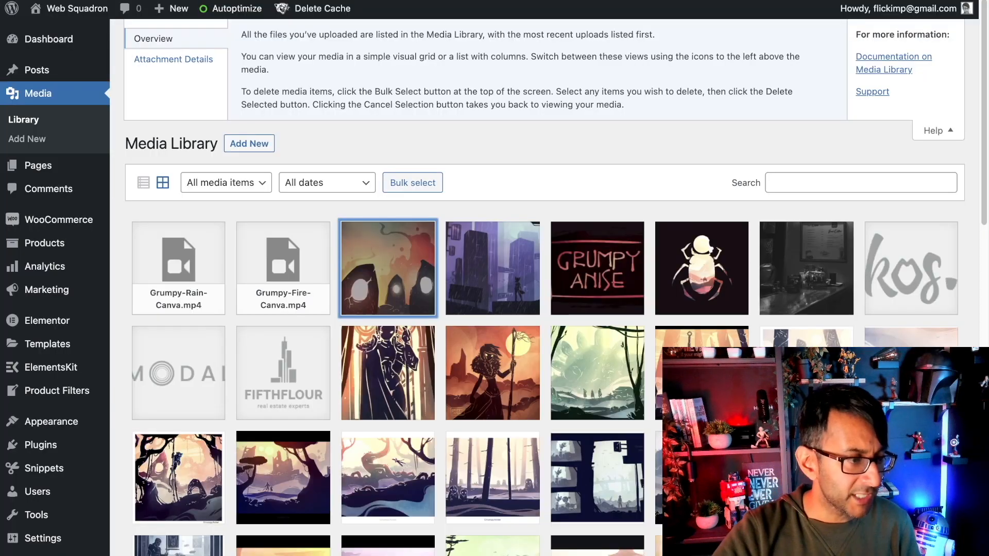
{"action": "key", "text": "BackSpace"}
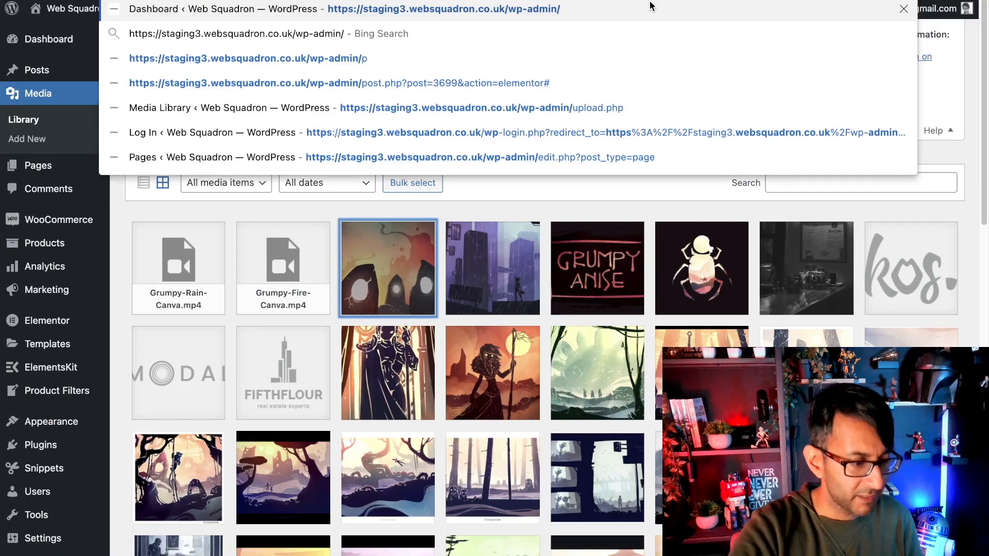
{"action": "key", "text": "Return"}
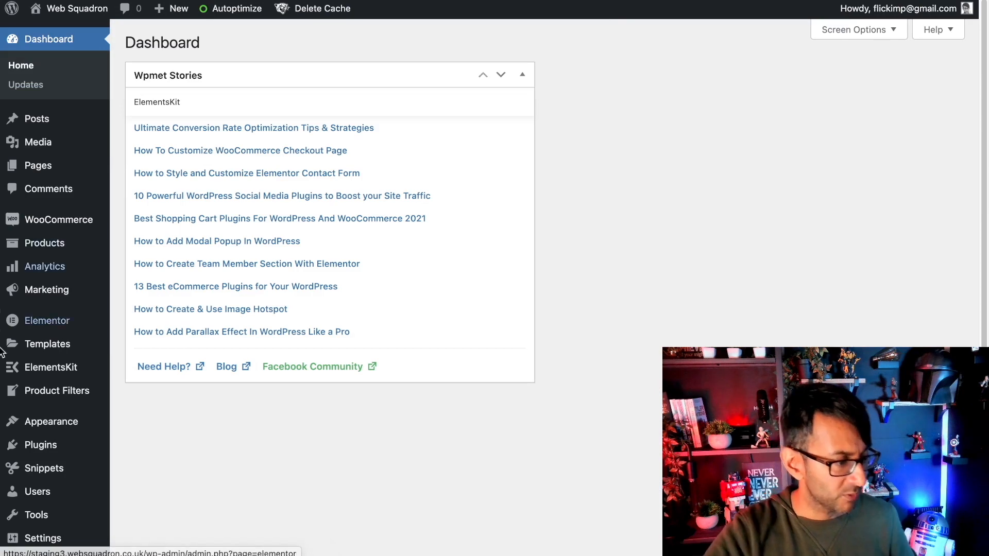
{"action": "mouse_move", "coordinate": [72, 427]}
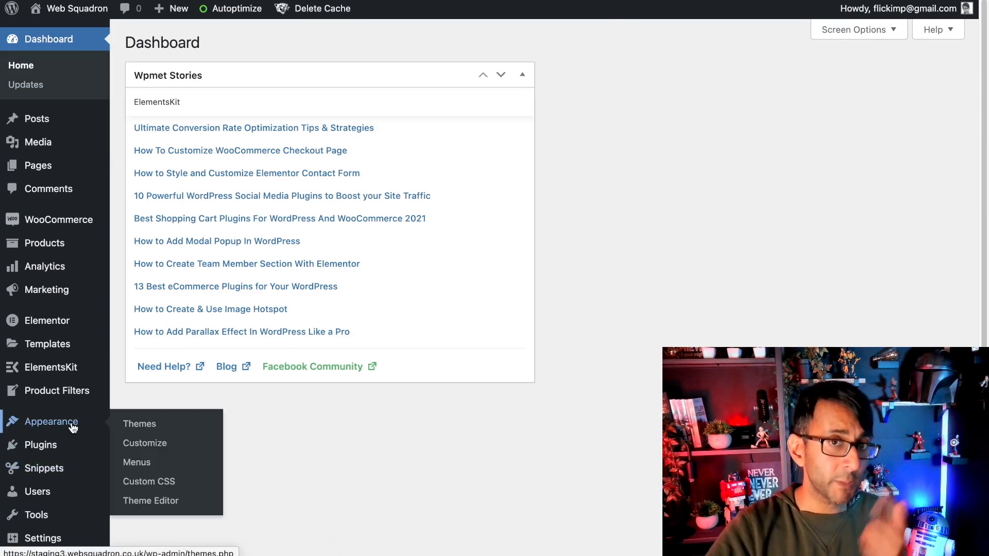
{"action": "left_click", "coordinate": [137, 463]}
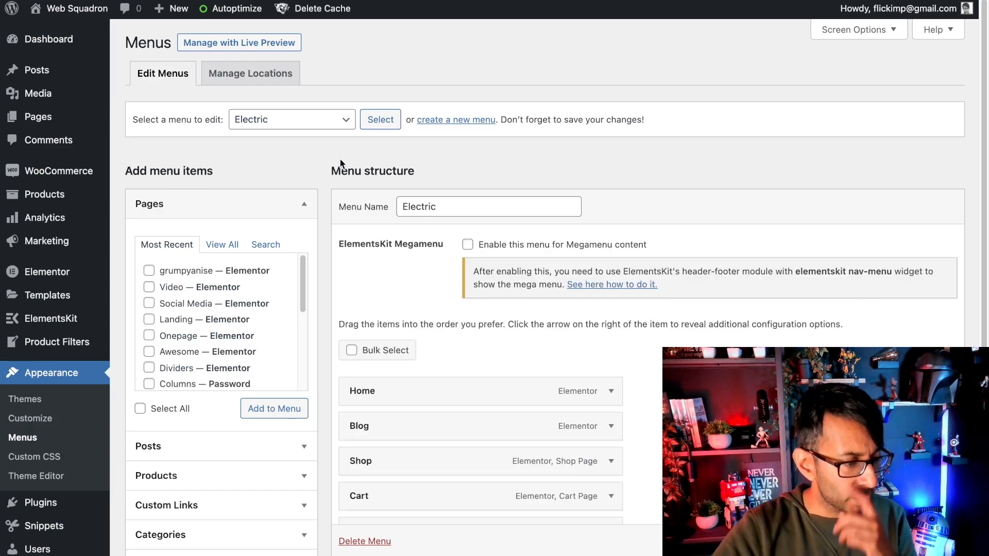
Step: Create a new navigation menu named ga
{"action": "left_click", "coordinate": [457, 121]}
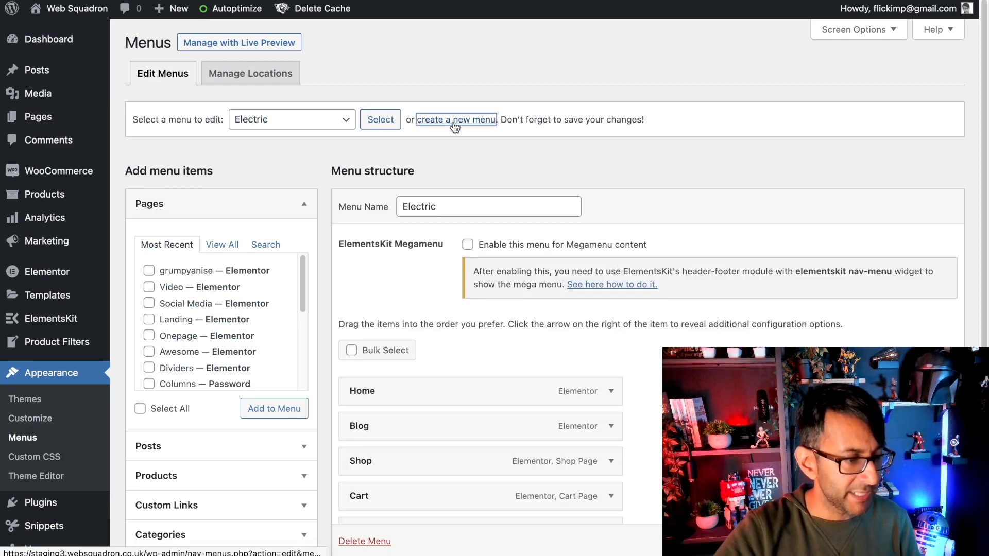
{"action": "left_click", "coordinate": [330, 119]}
{"action": "left_click", "coordinate": [442, 162]}
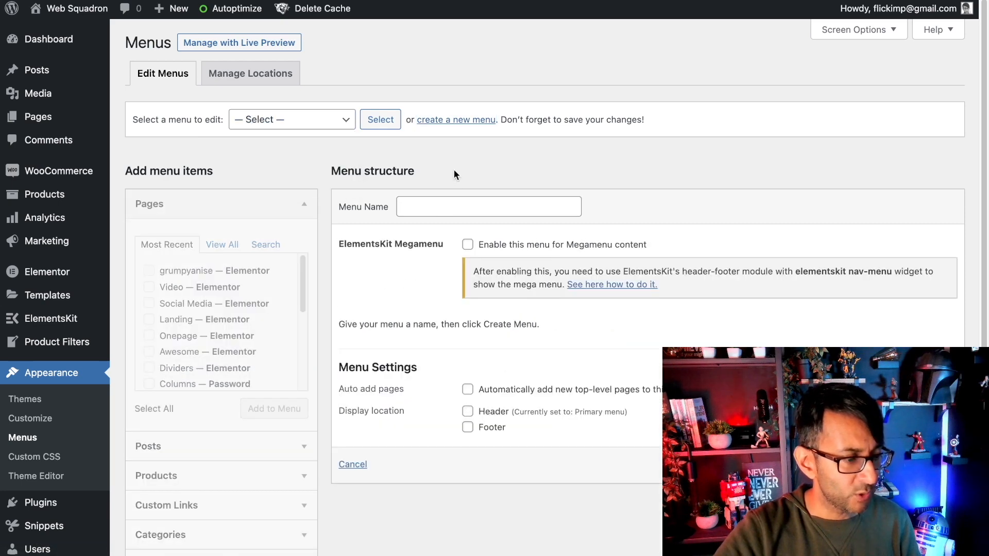
{"action": "left_click", "coordinate": [439, 201]}
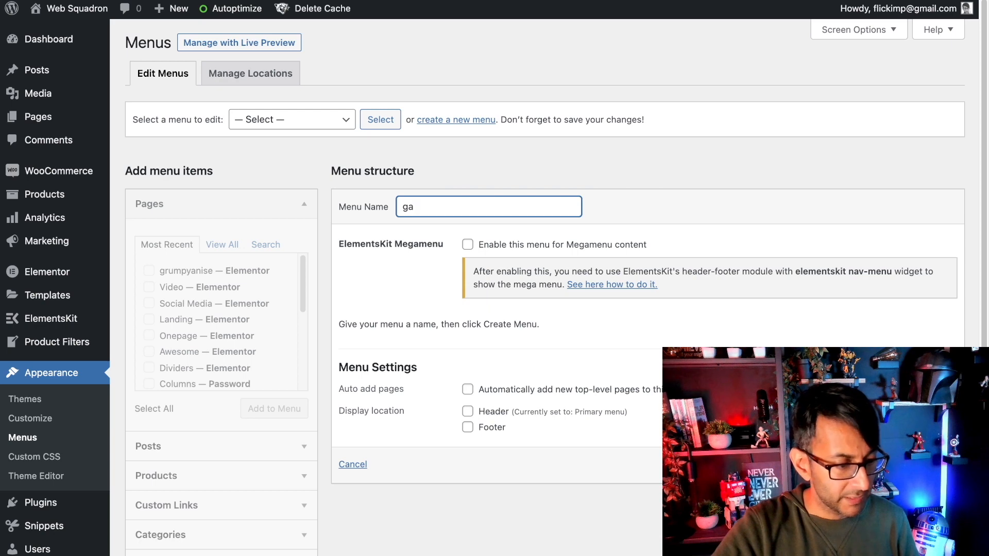
{"action": "left_click", "coordinate": [926, 464]}
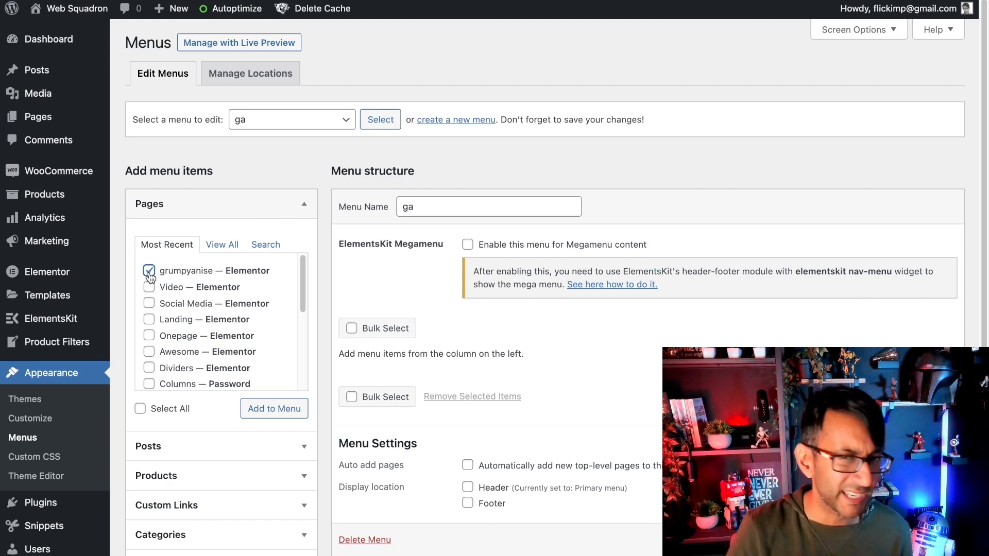
Step: Add the grumpyanise page to the ga menu and change its navigation label to Home
{"action": "left_click", "coordinate": [277, 409]}
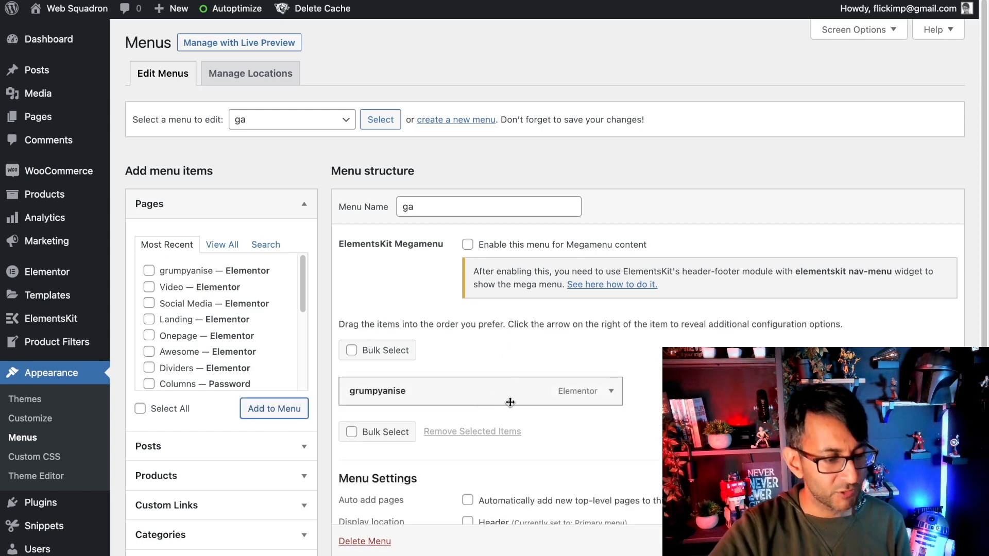
{"action": "left_click", "coordinate": [613, 392]}
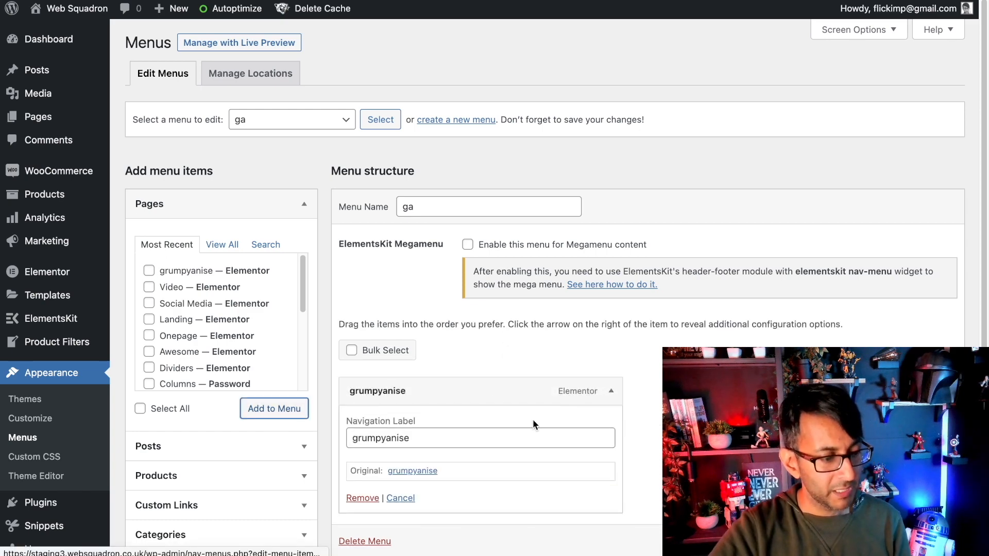
{"action": "left_click_drag", "start_coordinate": [410, 438], "coordinate": [345, 432]}
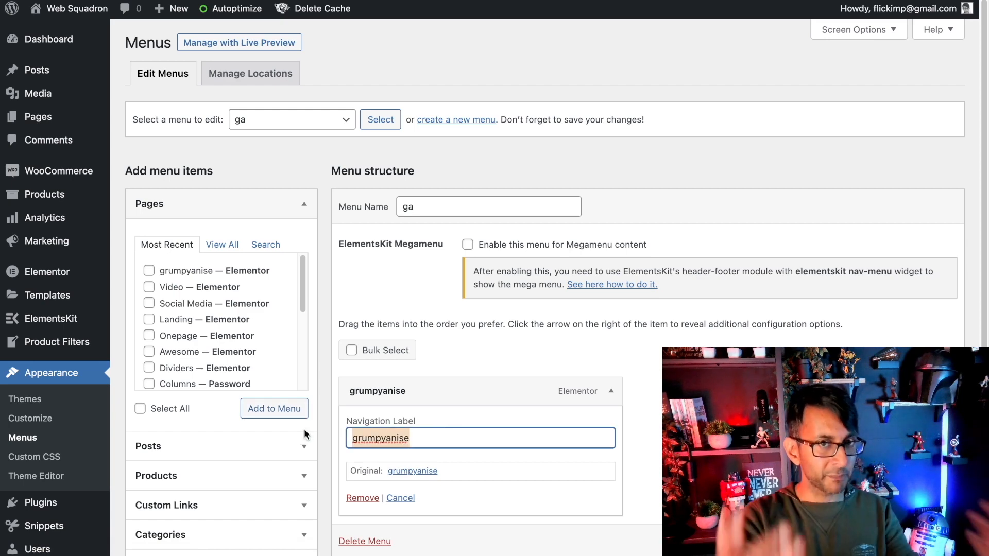
{"action": "type", "text": "Home"}
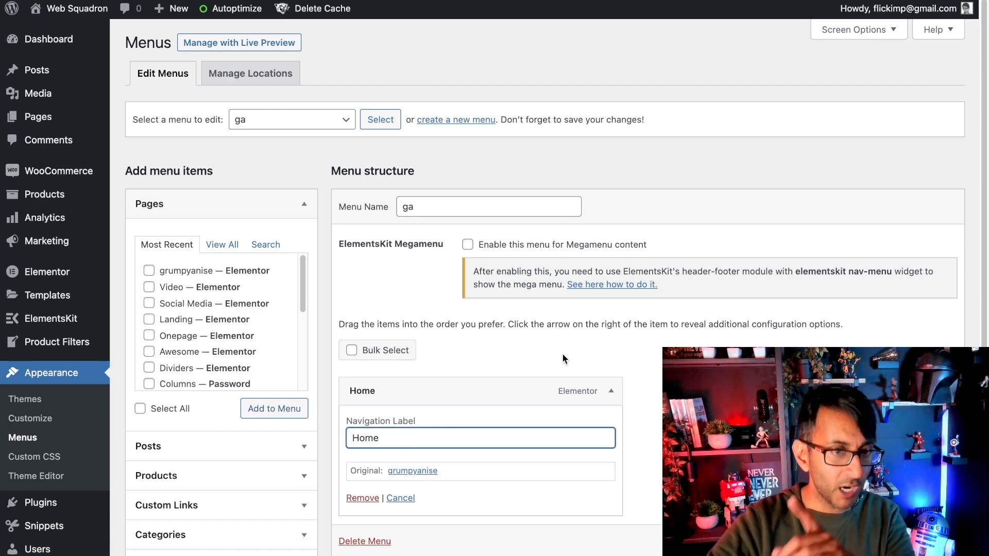
{"action": "left_click", "coordinate": [611, 392]}
Step: Add a custom link with the text About to the menu, pointing to the grumpyanise page URL ending in #about
{"action": "scroll", "coordinate": [206, 515], "scroll_direction": "down", "scroll_amount": 1}
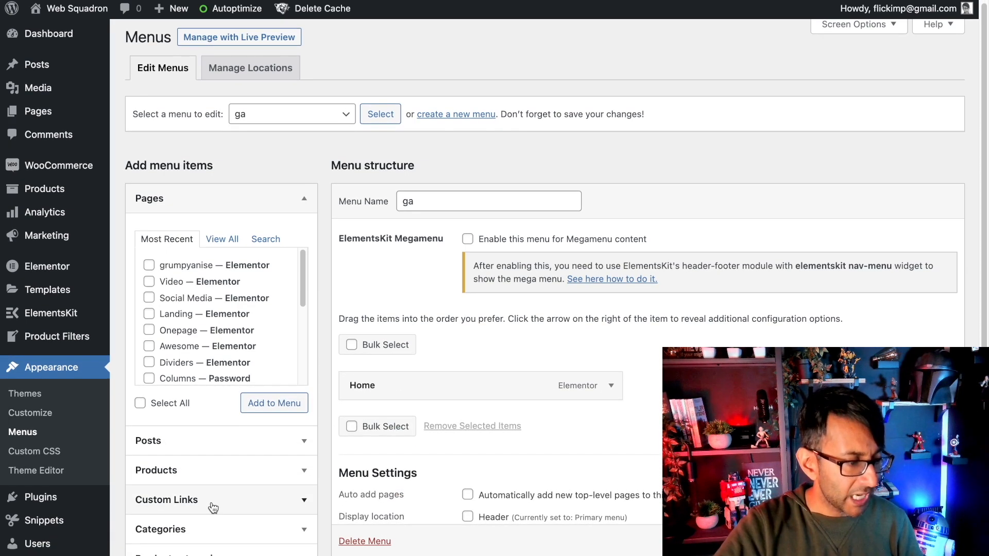
{"action": "left_click", "coordinate": [213, 502]}
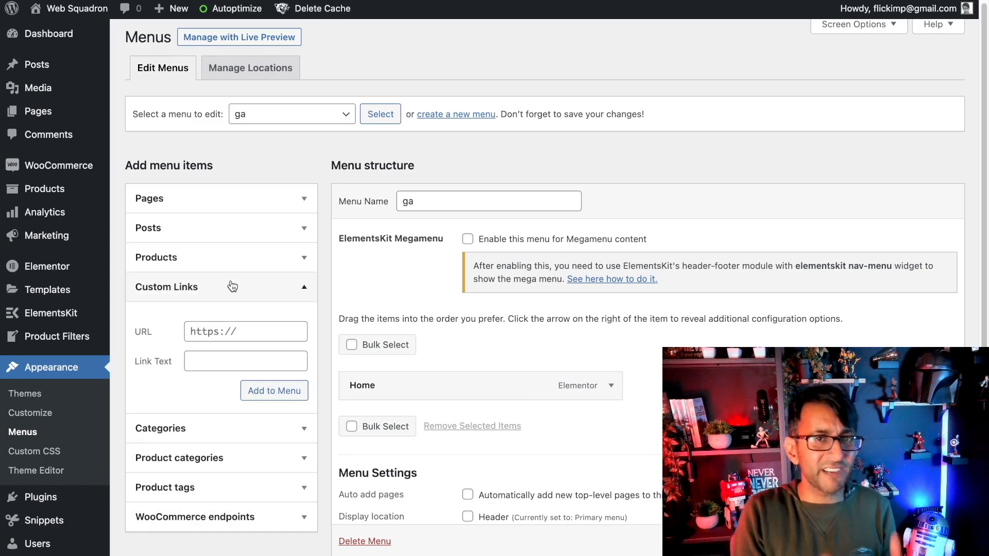
{"action": "left_click", "coordinate": [218, 335]}
{"action": "key", "text": "ctrl+v"}
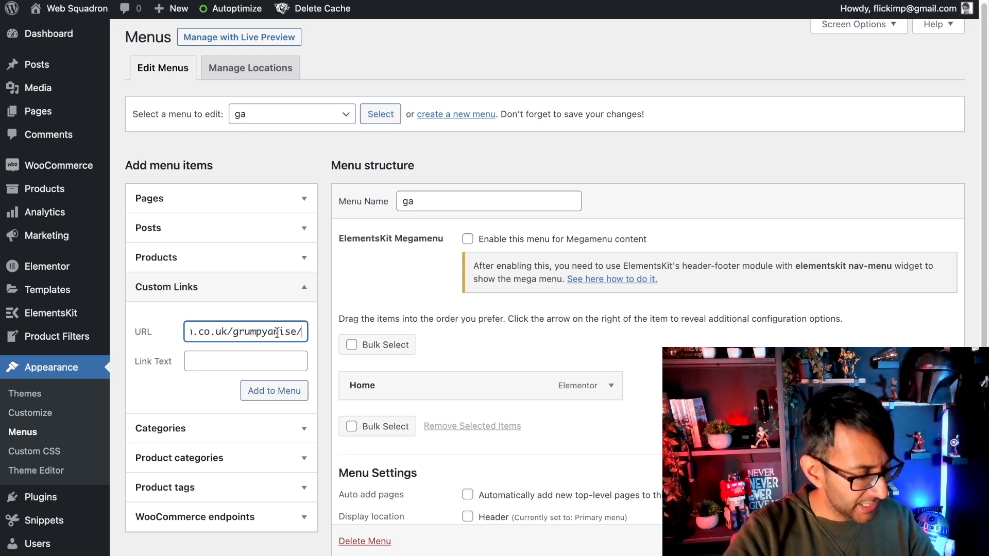
{"action": "type", "text": "#"}
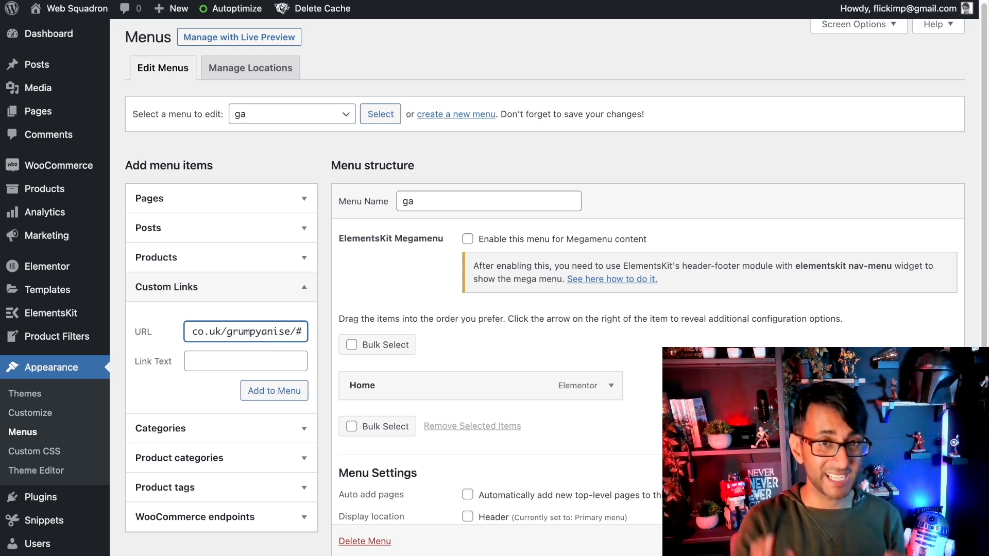
{"action": "type", "text": "about"}
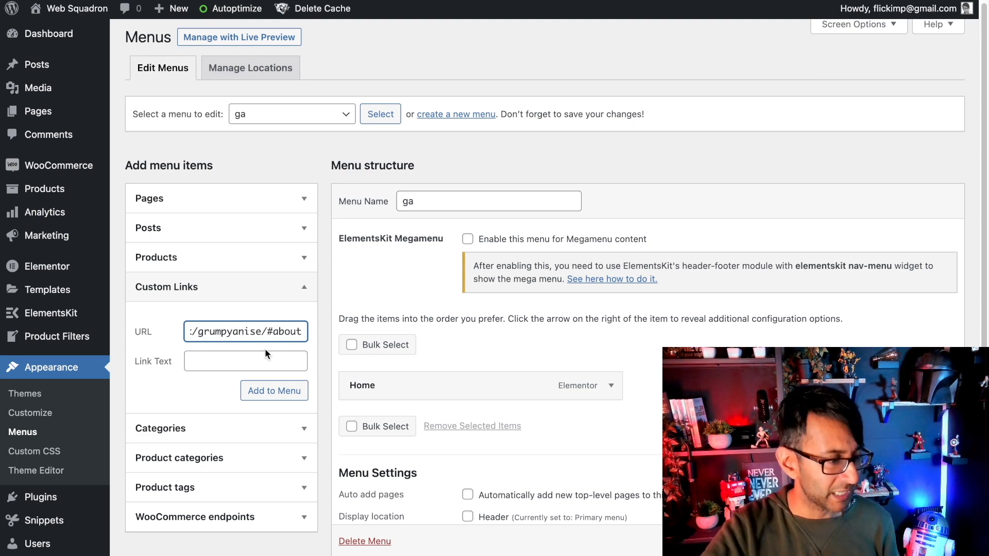
{"action": "left_click", "coordinate": [243, 363]}
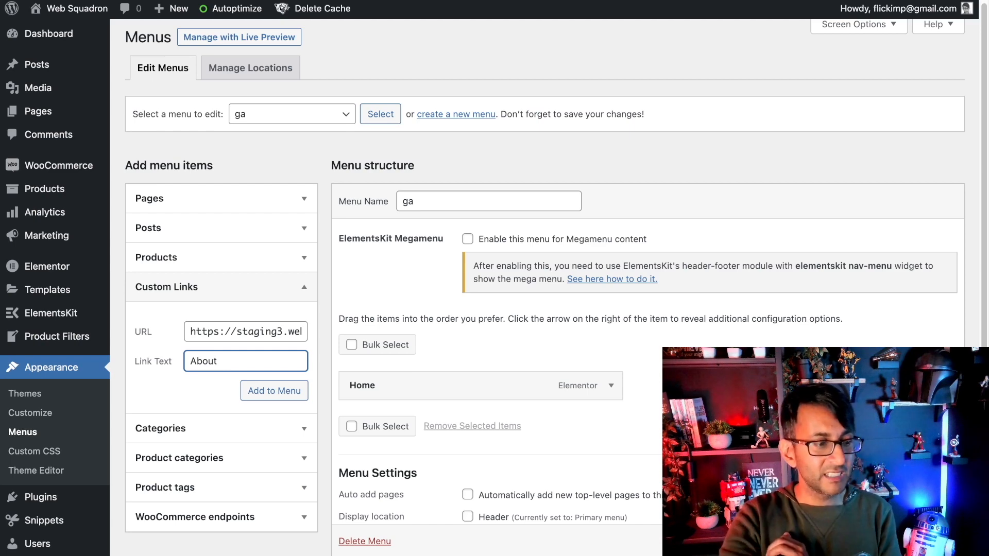
{"action": "key", "text": "shift+Tab"}
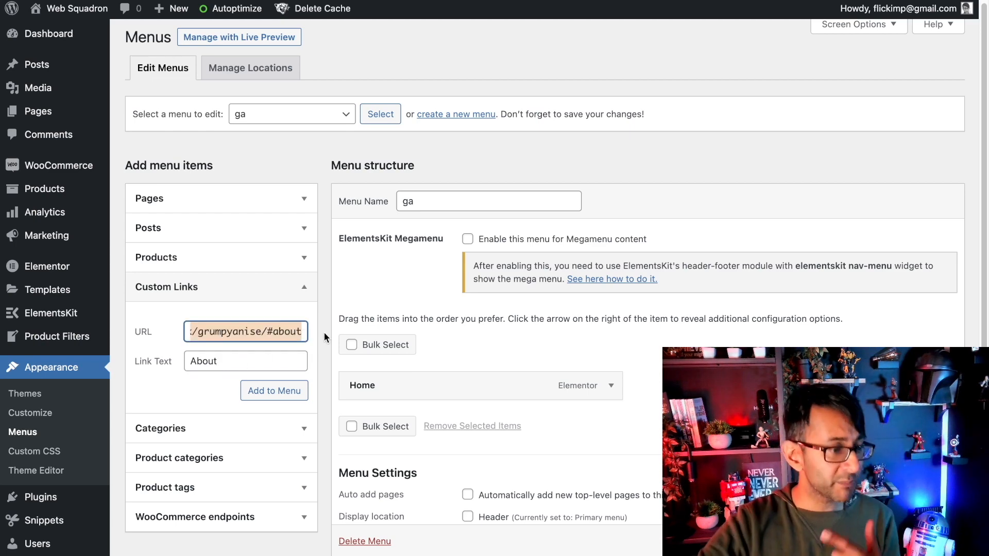
{"action": "left_click", "coordinate": [279, 391]}
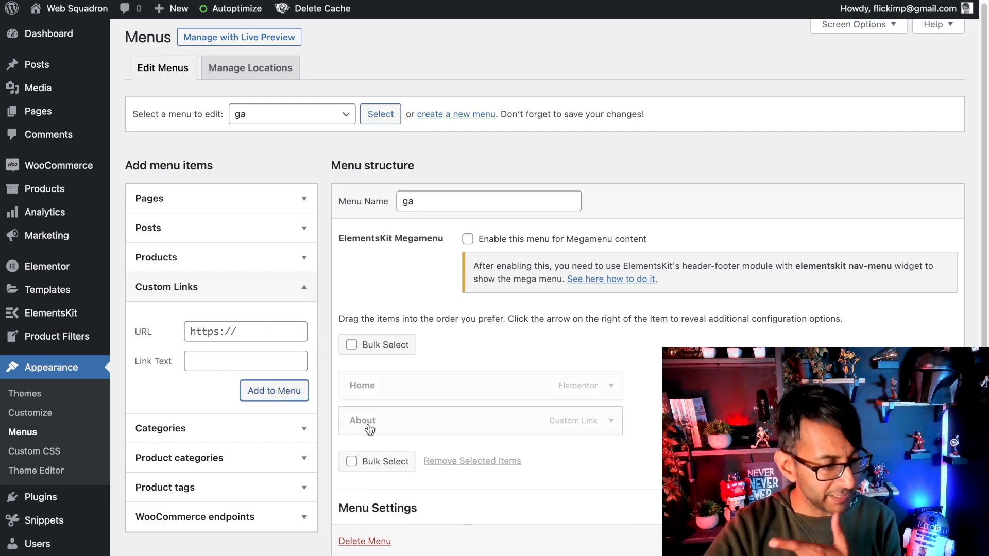
Step: Add a custom link with the text Gallery to the menu, pointing to the grumpyanise page URL ending in #gallery
{"action": "left_click", "coordinate": [226, 326]}
{"action": "key", "text": "ctrl+v"}
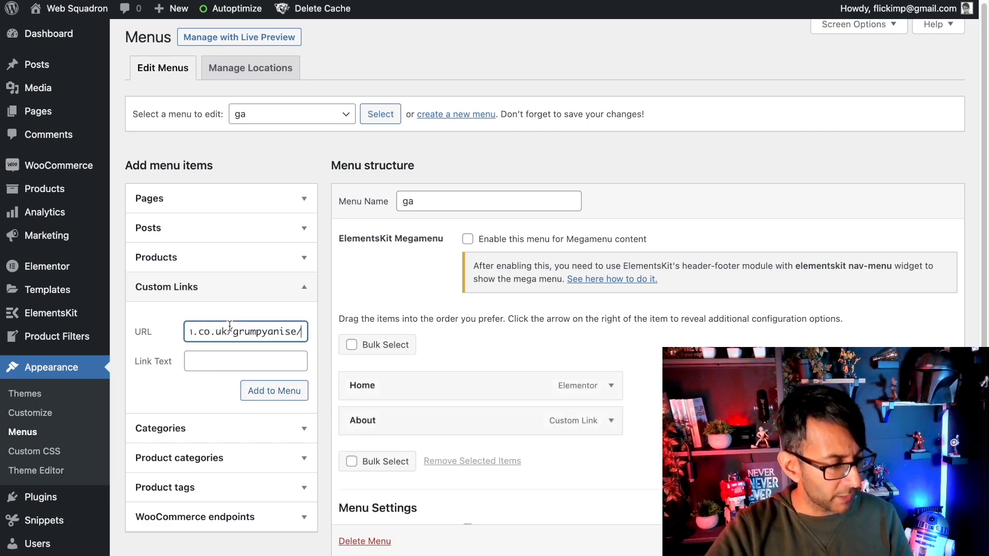
{"action": "left_click_drag", "start_coordinate": [251, 331], "coordinate": [311, 330]}
{"action": "left_click", "coordinate": [298, 332]}
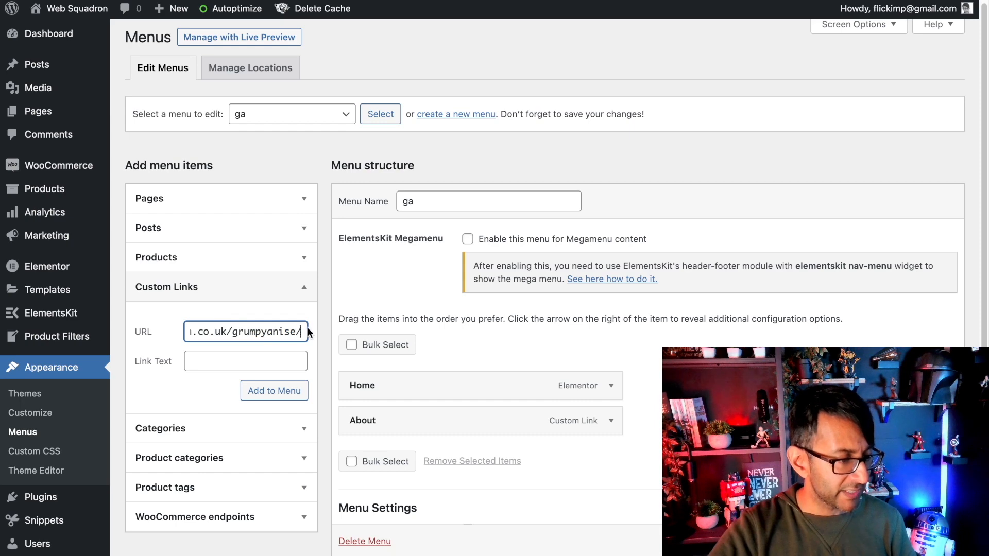
{"action": "type", "text": "#"}
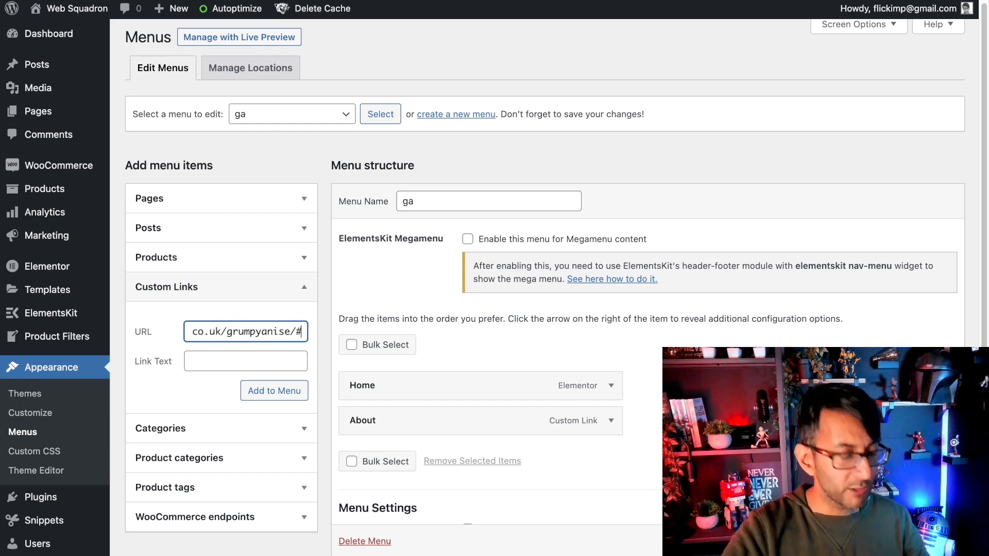
{"action": "type", "text": "gallery"}
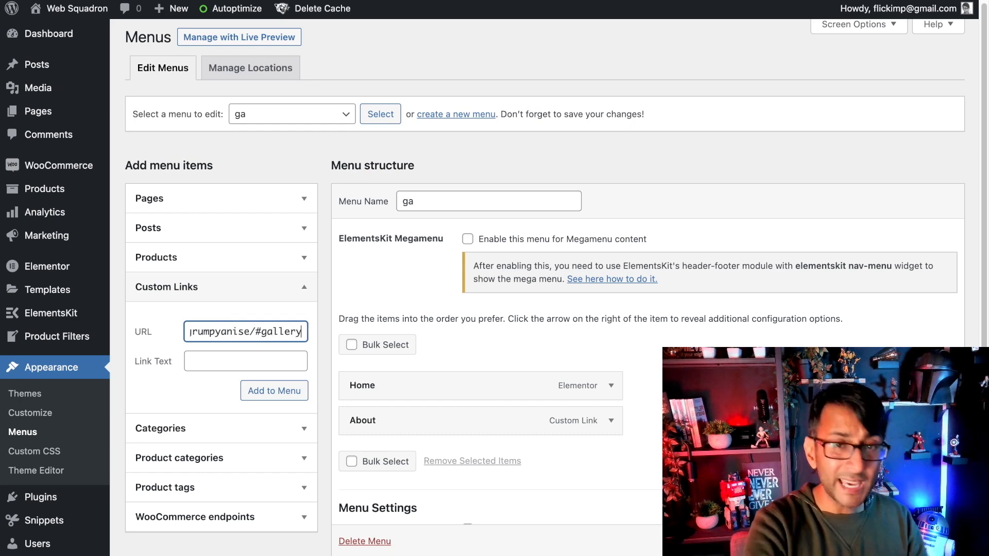
{"action": "left_click", "coordinate": [285, 359]}
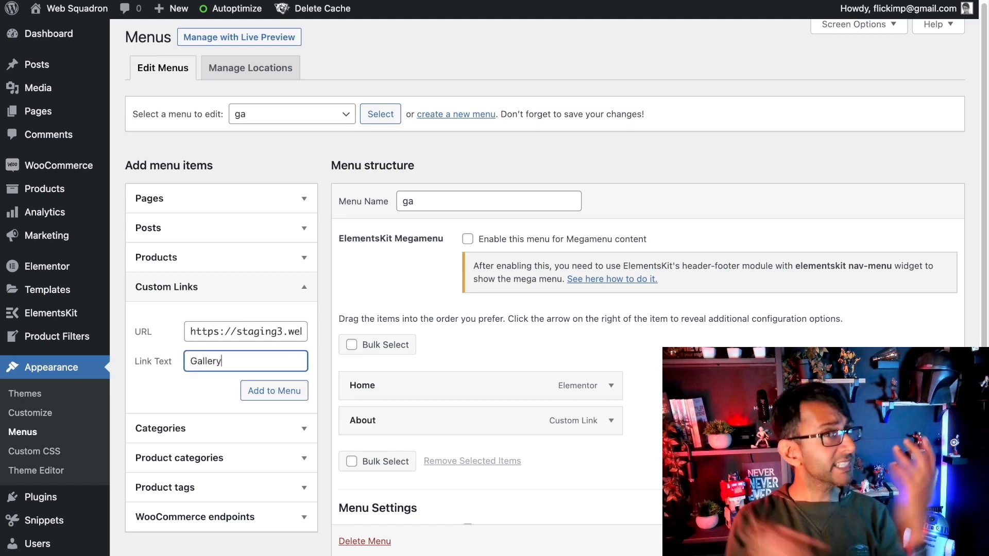
{"action": "left_click", "coordinate": [295, 393]}
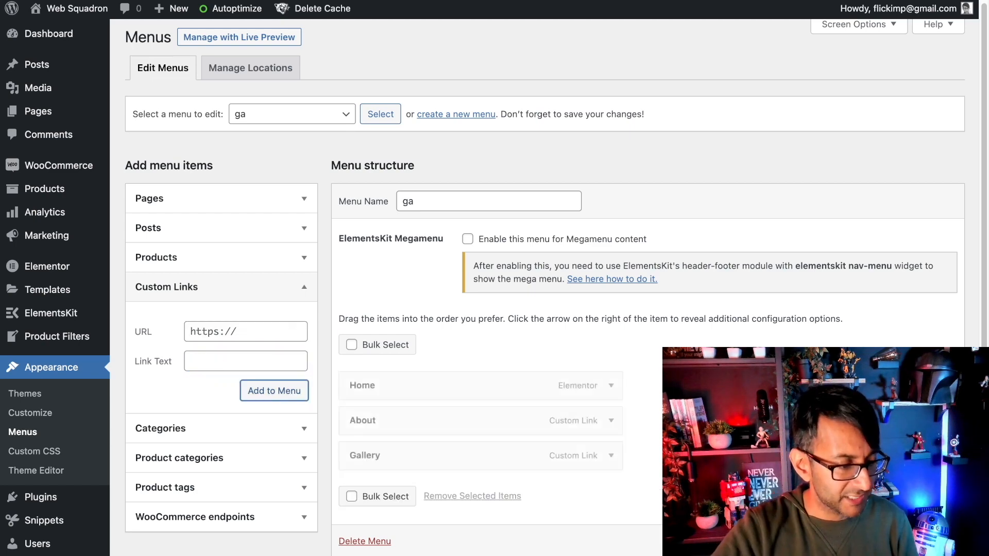
Step: Return to the Elementor page editor, reload it, and assign the ga menu to the header's navigation menu
{"action": "scroll", "coordinate": [294, 393], "scroll_direction": "down", "scroll_amount": 1}
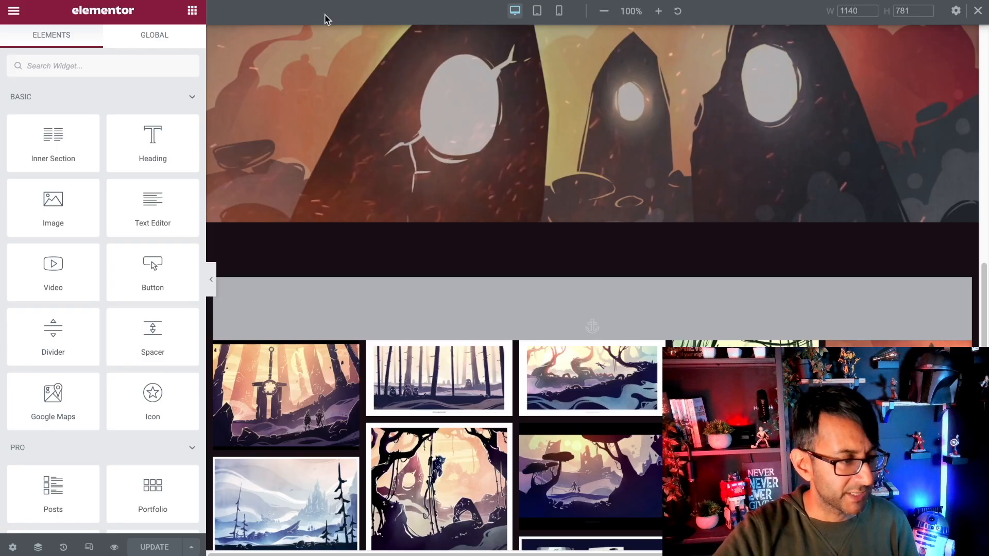
{"action": "scroll", "coordinate": [968, 161], "scroll_direction": "up", "scroll_amount": 5}
{"action": "scroll", "coordinate": [969, 162], "scroll_direction": "up", "scroll_amount": 5}
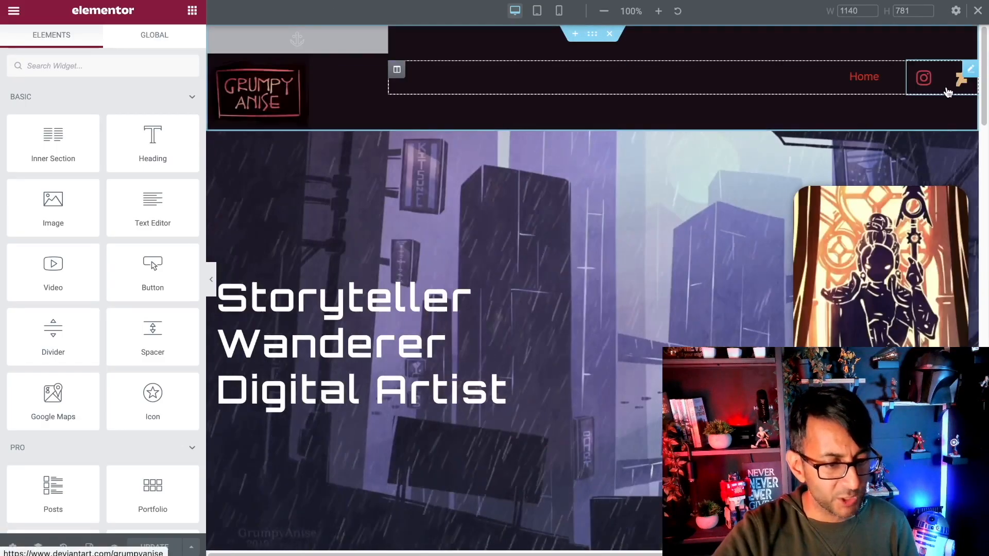
{"action": "left_click", "coordinate": [898, 76]}
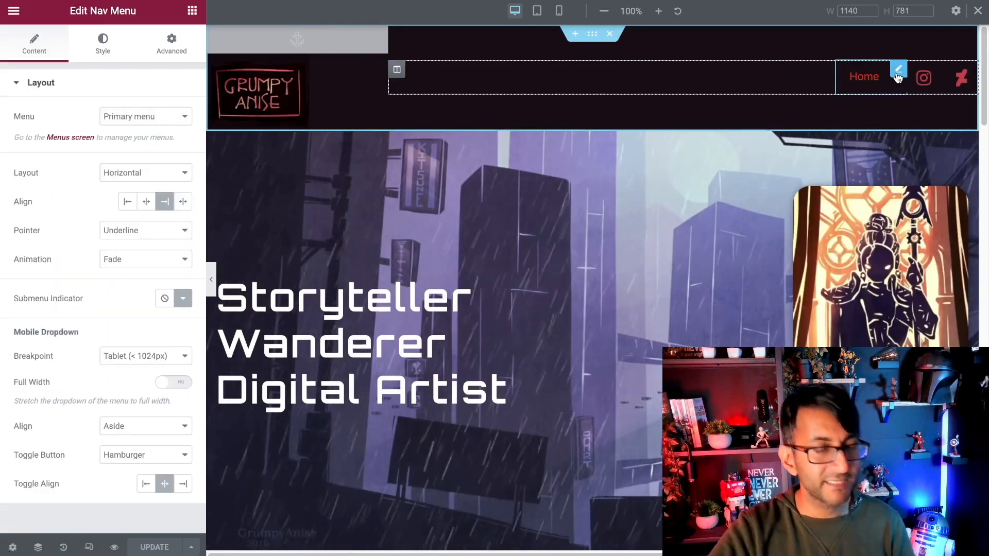
{"action": "left_click", "coordinate": [172, 118]}
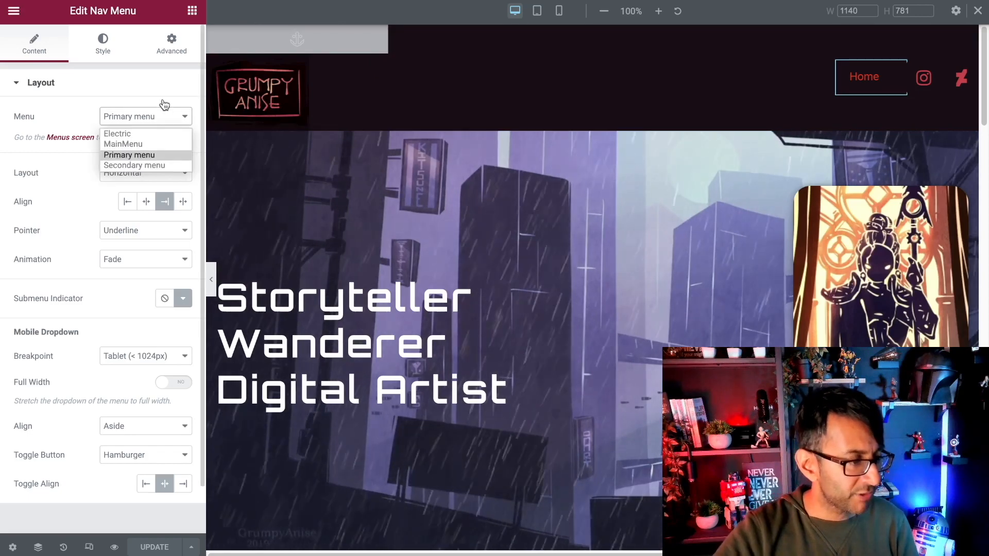
{"action": "left_click", "coordinate": [188, 2]}
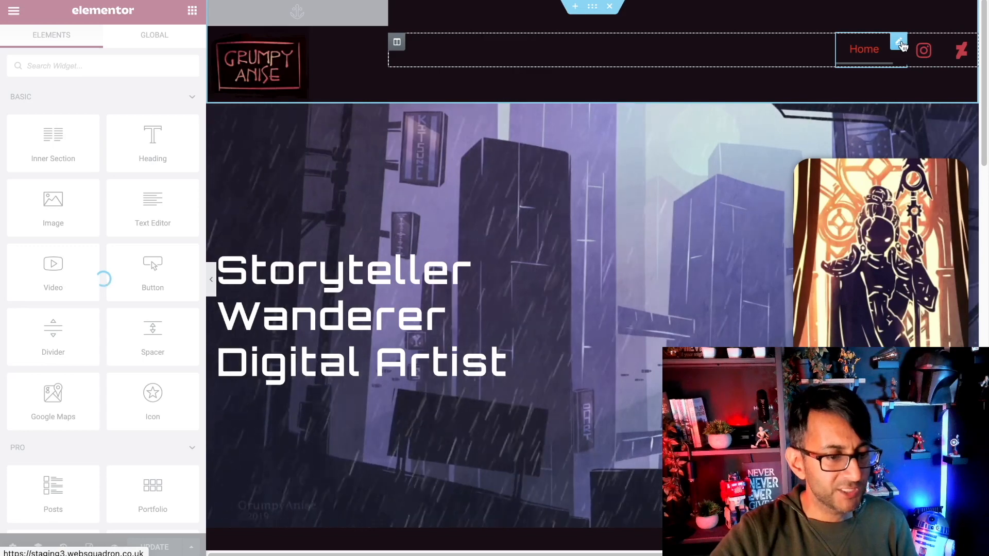
{"action": "left_click", "coordinate": [904, 44]}
{"action": "left_click", "coordinate": [137, 123]}
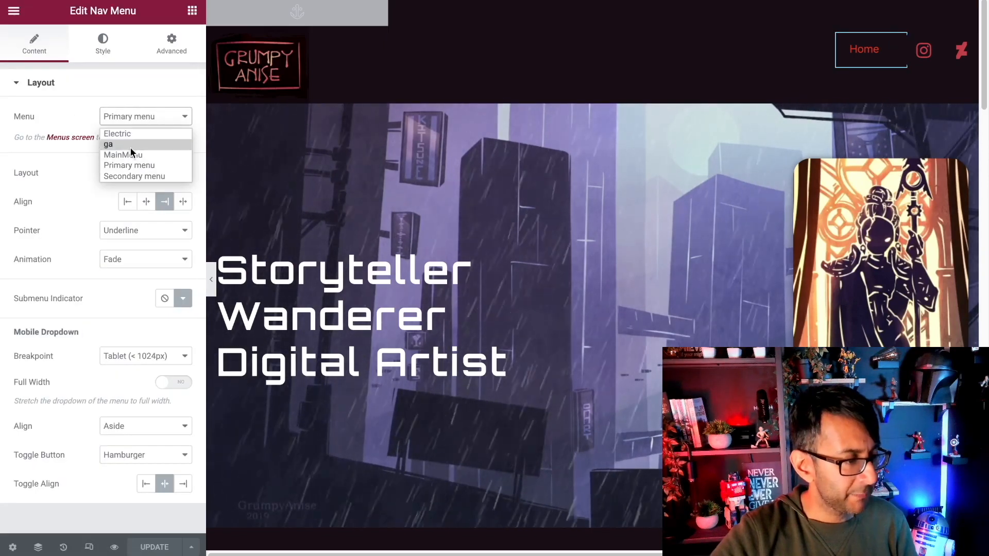
{"action": "left_click", "coordinate": [133, 145]}
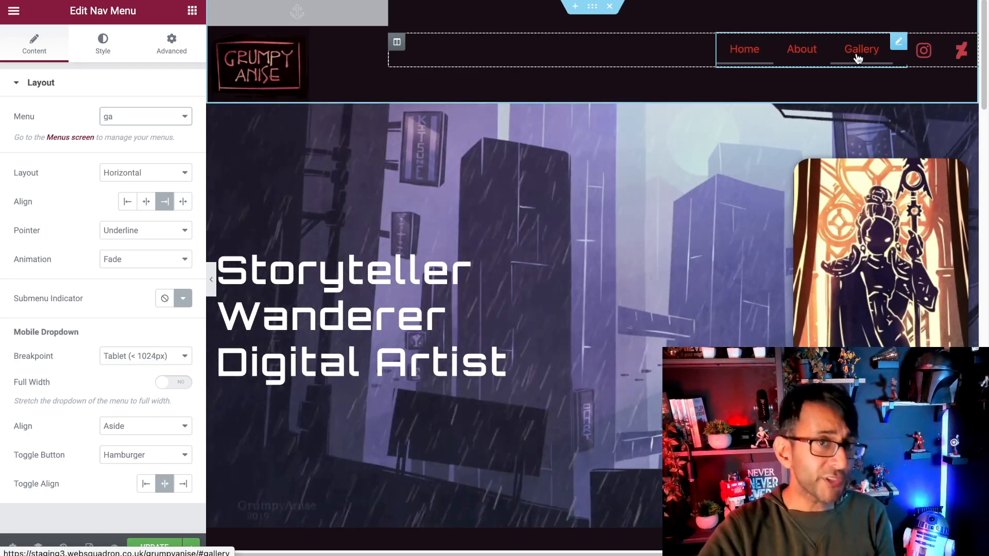
Step: Try out the Vertical layout for the header's navigation menu and return it to Horizontal
{"action": "left_click", "coordinate": [137, 178]}
{"action": "left_click", "coordinate": [138, 199]}
{"action": "left_click", "coordinate": [154, 179]}
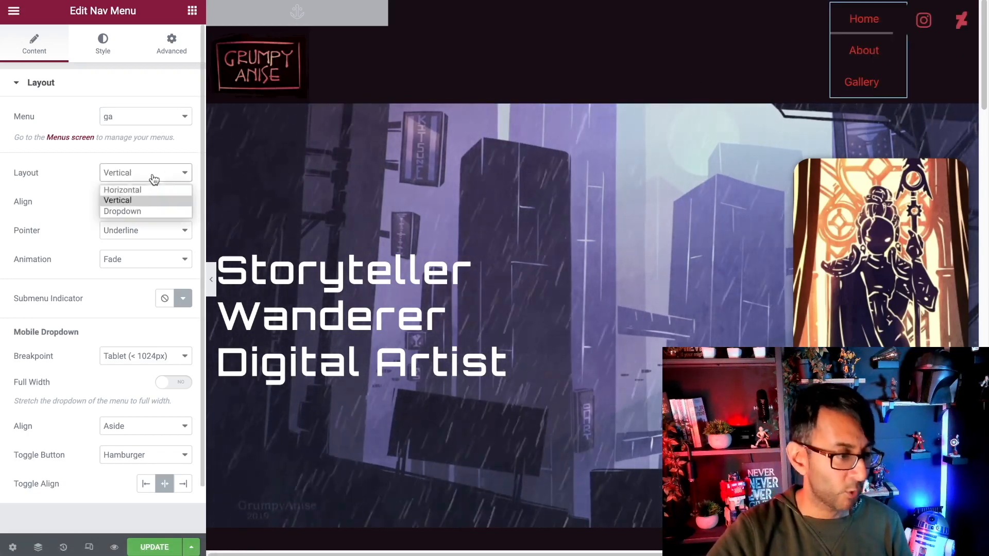
{"action": "left_click", "coordinate": [150, 189]}
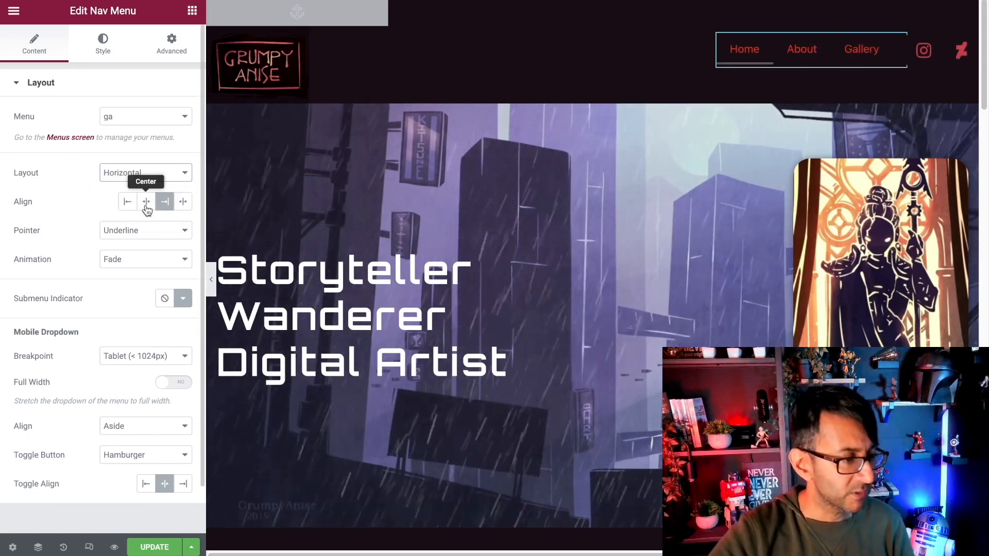
Step: Try out other pointer styles, such as Double Line, on the header's navigation menu
{"action": "left_click", "coordinate": [141, 233]}
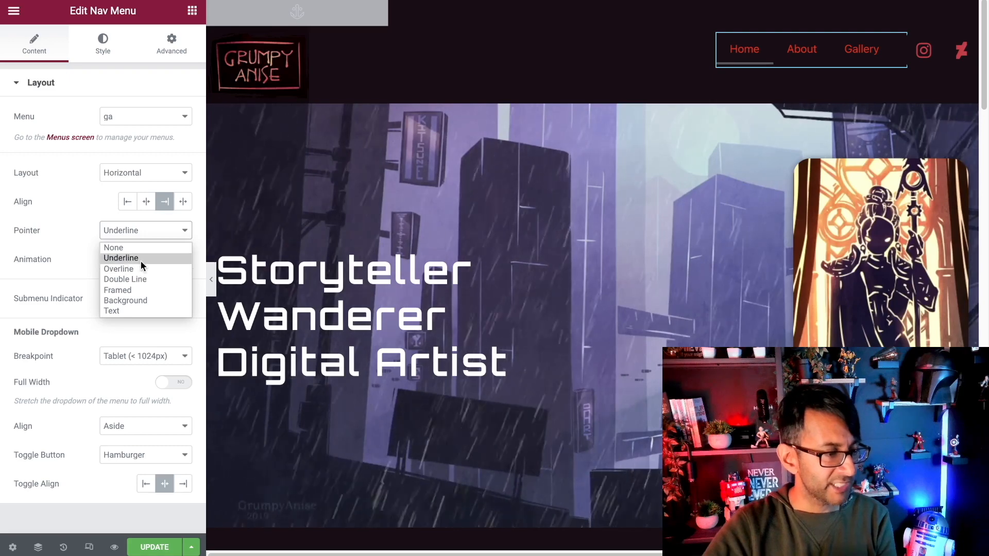
{"action": "left_click", "coordinate": [135, 279]}
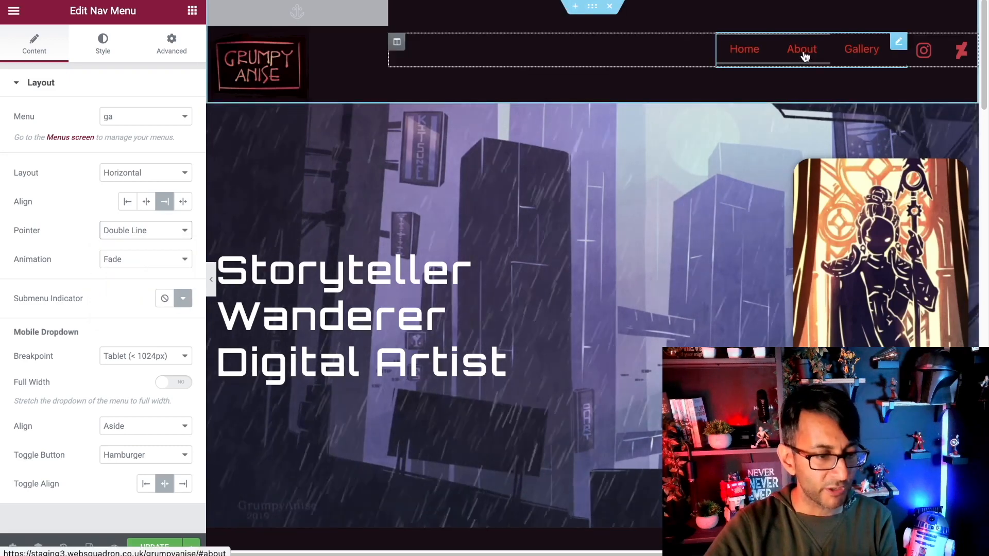
{"action": "left_click", "coordinate": [161, 231]}
{"action": "left_click", "coordinate": [146, 299]}
Step: Set the navigation menu's pointer to None and turn on full width for its mobile dropdown
{"action": "left_click", "coordinate": [175, 230]}
{"action": "left_click", "coordinate": [138, 250]}
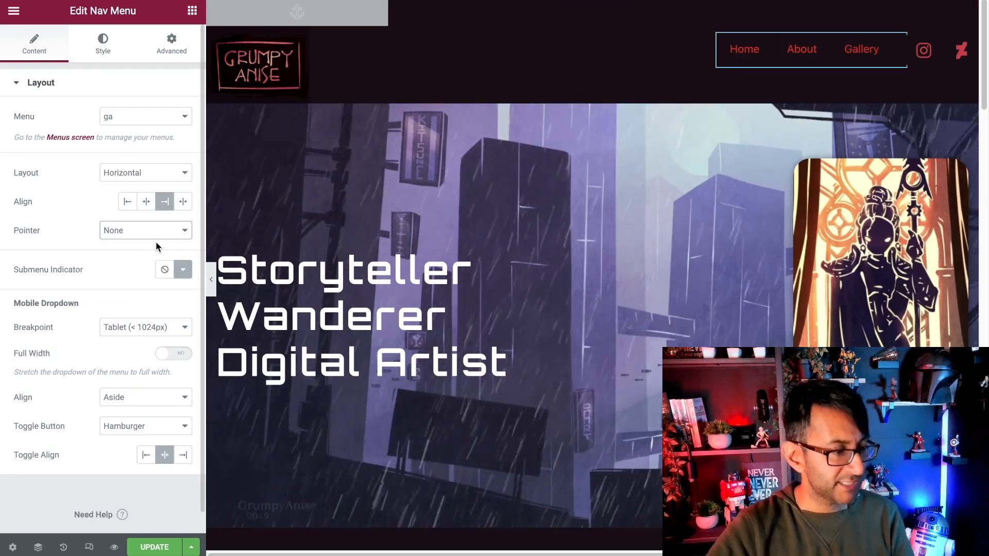
{"action": "left_click", "coordinate": [173, 355]}
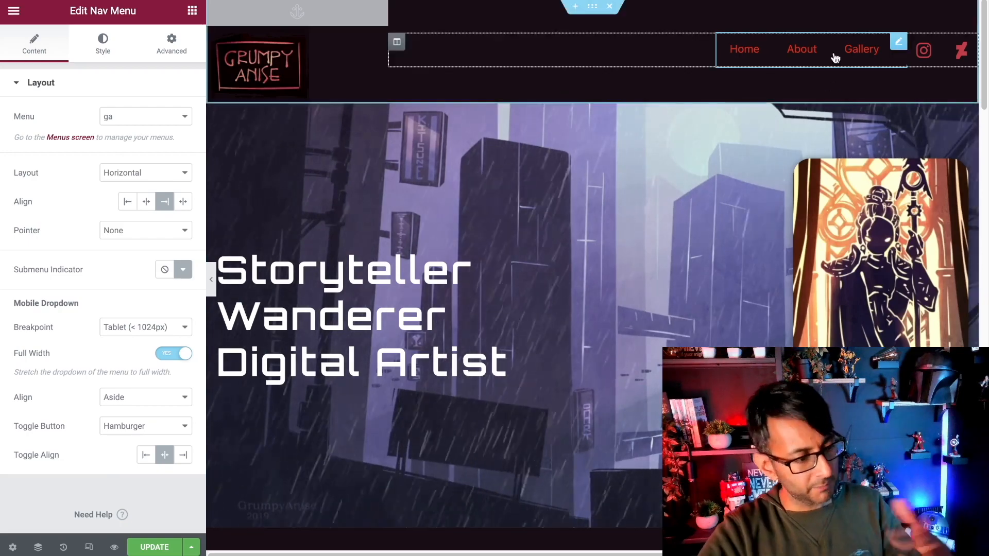
Step: Set the background colour of the navigation menu's dropdown to a black global colour
{"action": "left_click", "coordinate": [98, 49]}
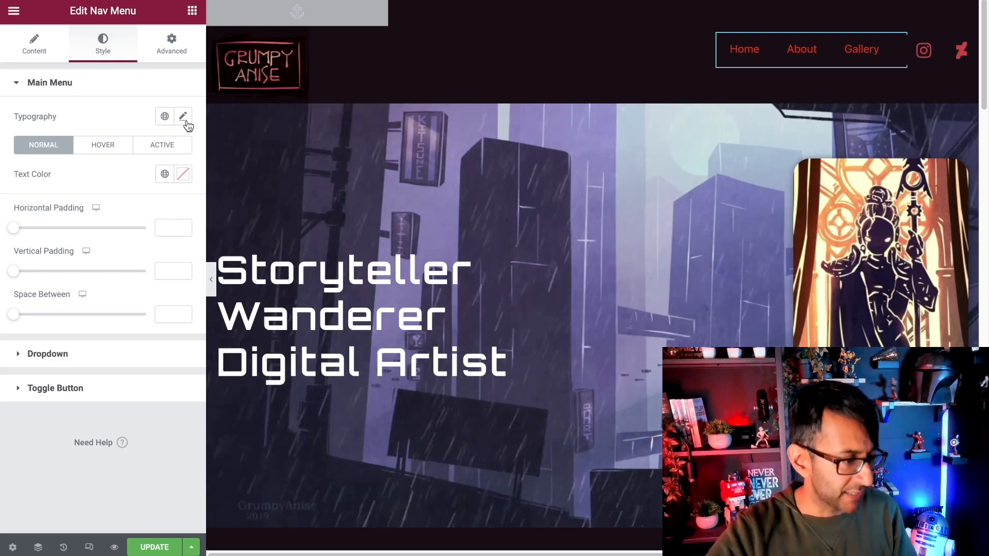
{"action": "left_click", "coordinate": [73, 364]}
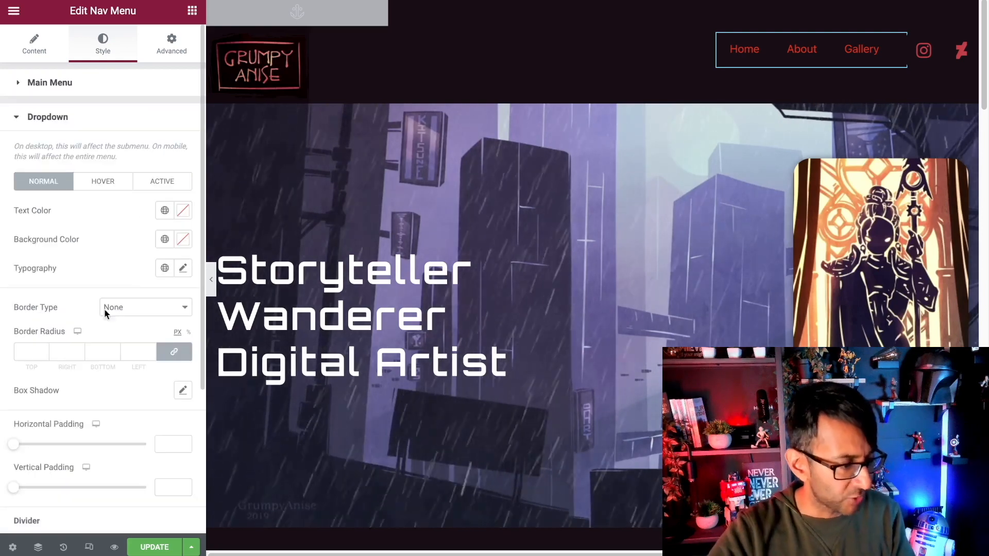
{"action": "left_click", "coordinate": [165, 239]}
{"action": "scroll", "coordinate": [103, 428], "scroll_direction": "down", "scroll_amount": 5}
{"action": "left_click", "coordinate": [103, 449]}
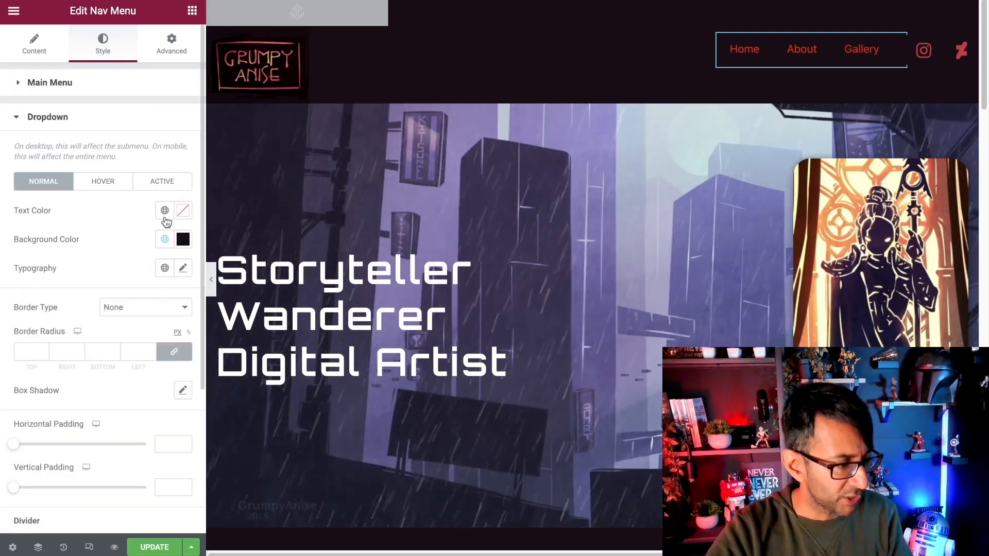
Step: Set the text colour of the navigation menu's dropdown to the red global colour New Item #10
{"action": "left_click", "coordinate": [166, 209]}
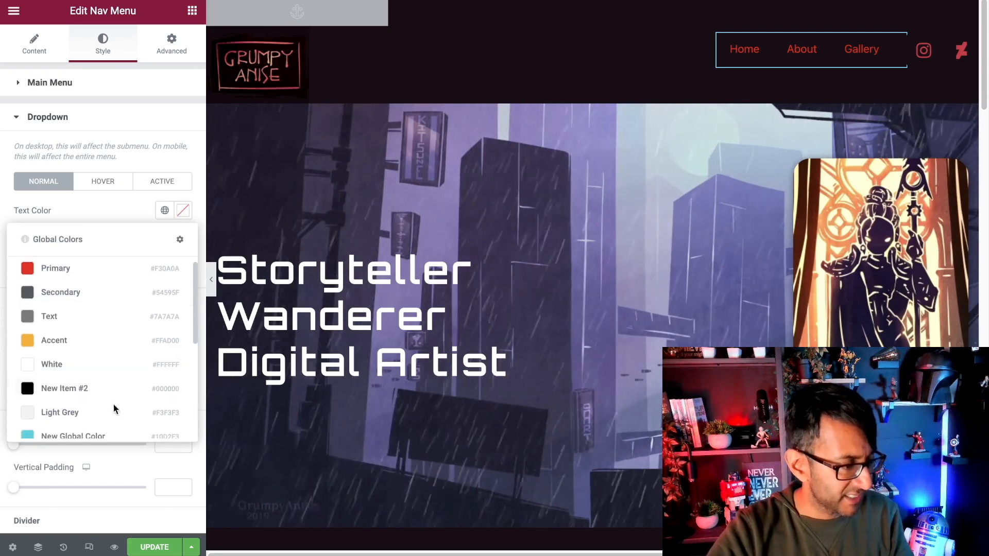
{"action": "scroll", "coordinate": [110, 416], "scroll_direction": "down", "scroll_amount": 5}
{"action": "left_click", "coordinate": [102, 376]}
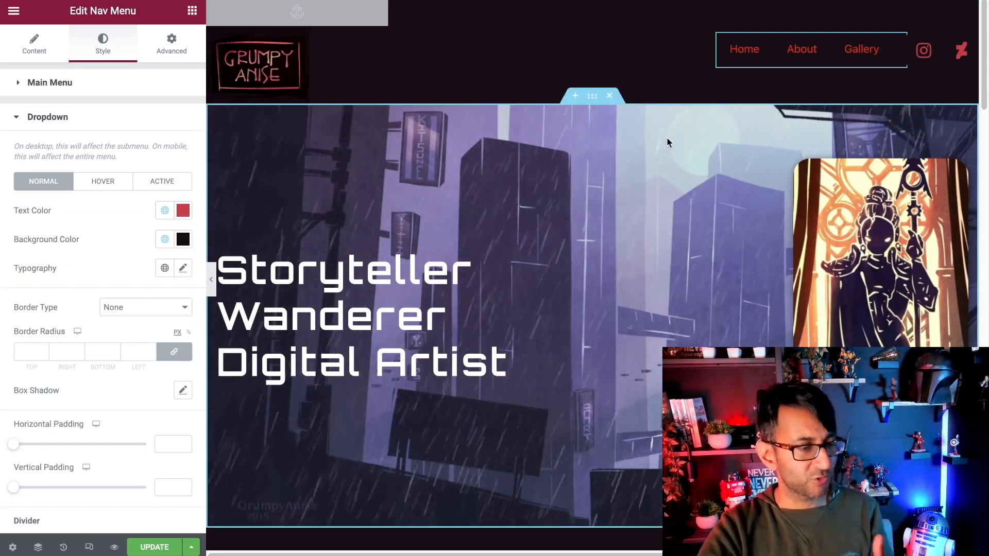
Step: Set the main menu's typography to the Orbitron font family with a weight of 500
{"action": "left_click", "coordinate": [99, 86]}
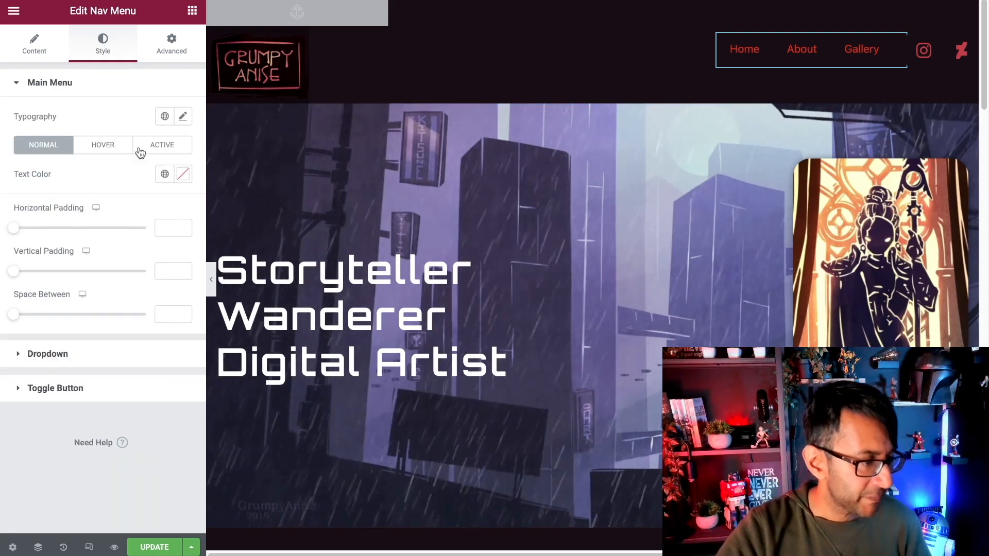
{"action": "left_click", "coordinate": [182, 117]}
{"action": "left_click", "coordinate": [154, 183]}
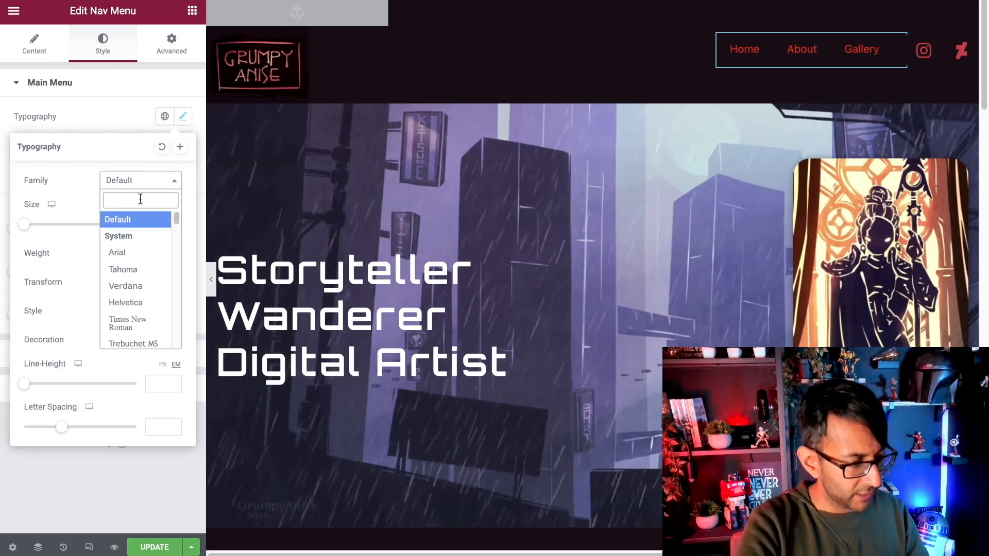
{"action": "type", "text": "orbi"}
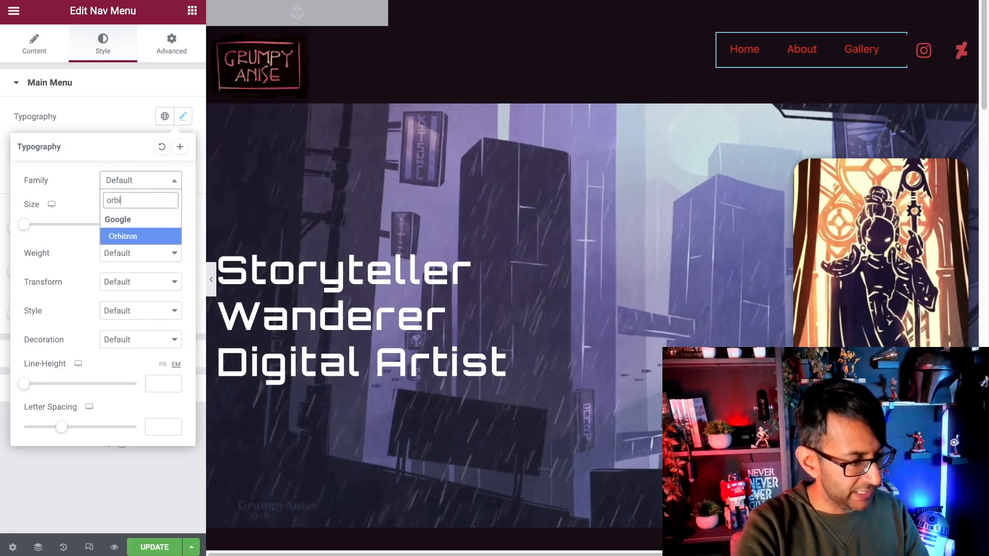
{"action": "left_click", "coordinate": [116, 237]}
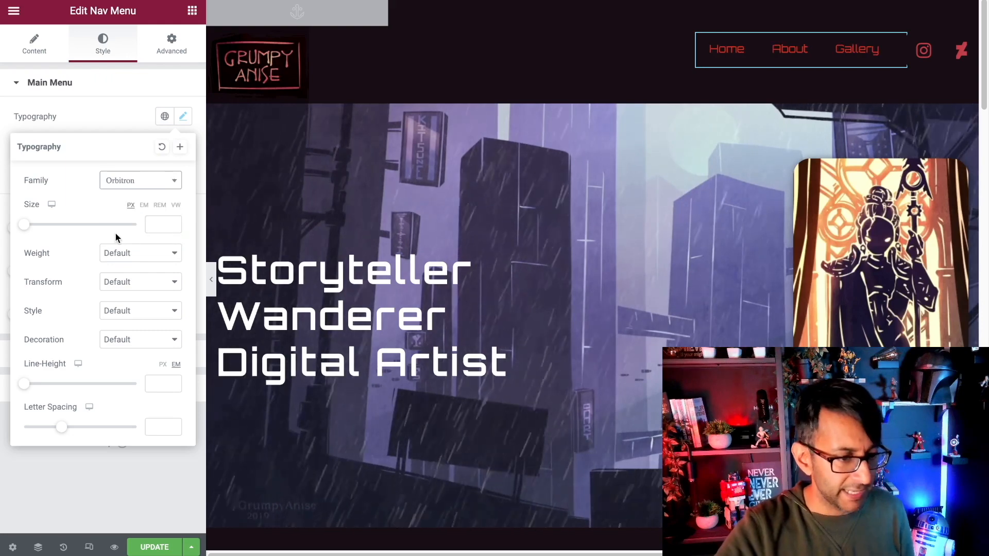
{"action": "left_click", "coordinate": [135, 256]}
{"action": "left_click", "coordinate": [113, 313]}
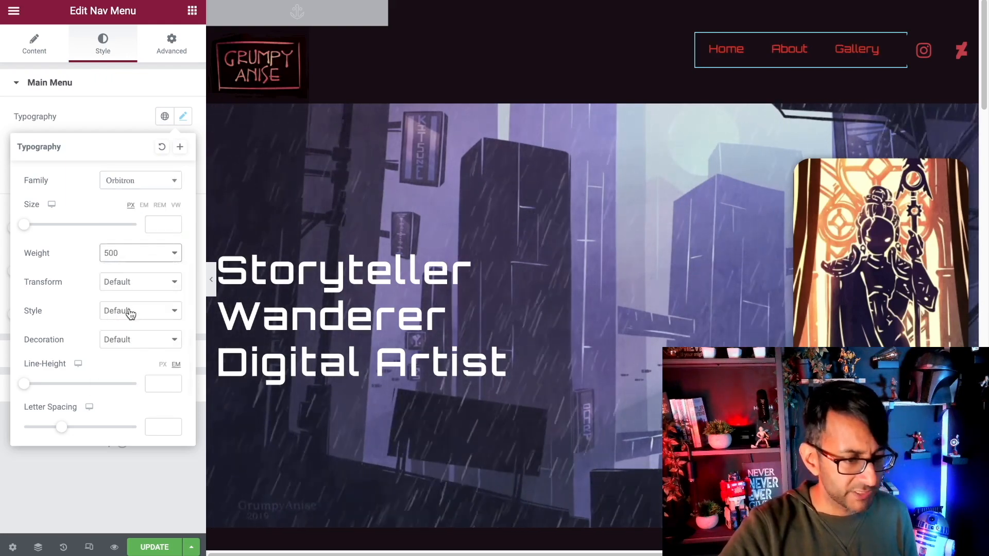
Step: Set the main menu's text size to 1.1 rem
{"action": "left_click", "coordinate": [157, 205]}
{"action": "type", "text": "2"}
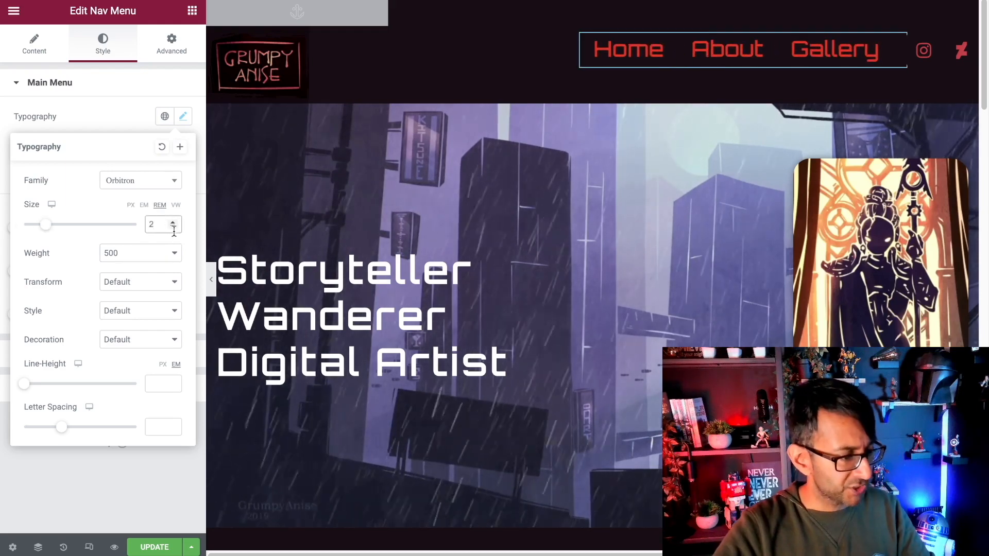
{"action": "left_click", "coordinate": [173, 228]}
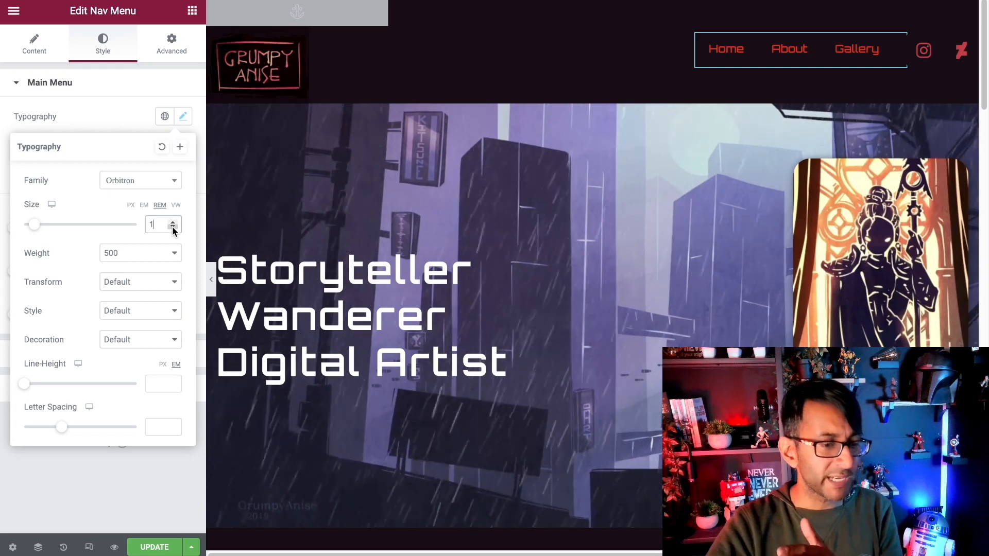
{"action": "left_click", "coordinate": [175, 222]}
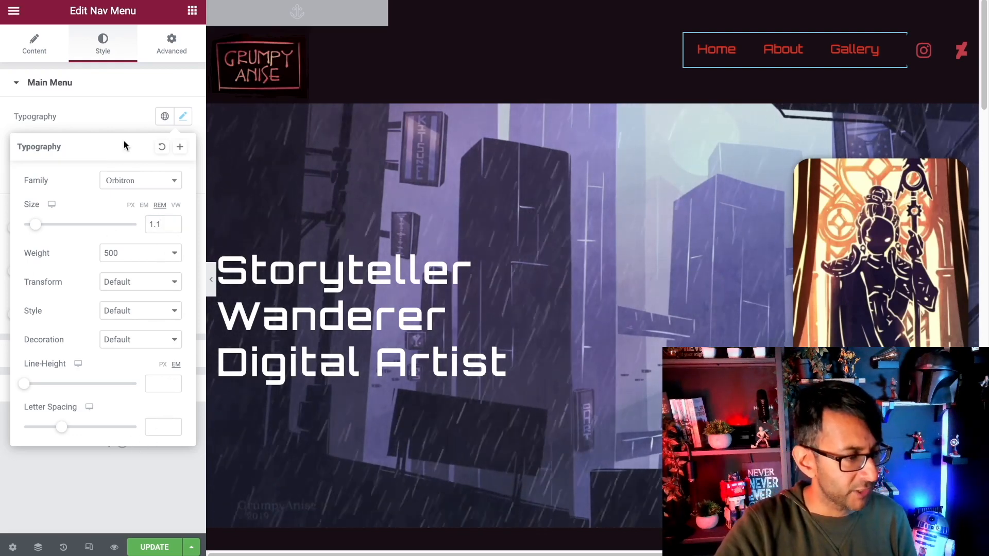
{"action": "left_click", "coordinate": [142, 115]}
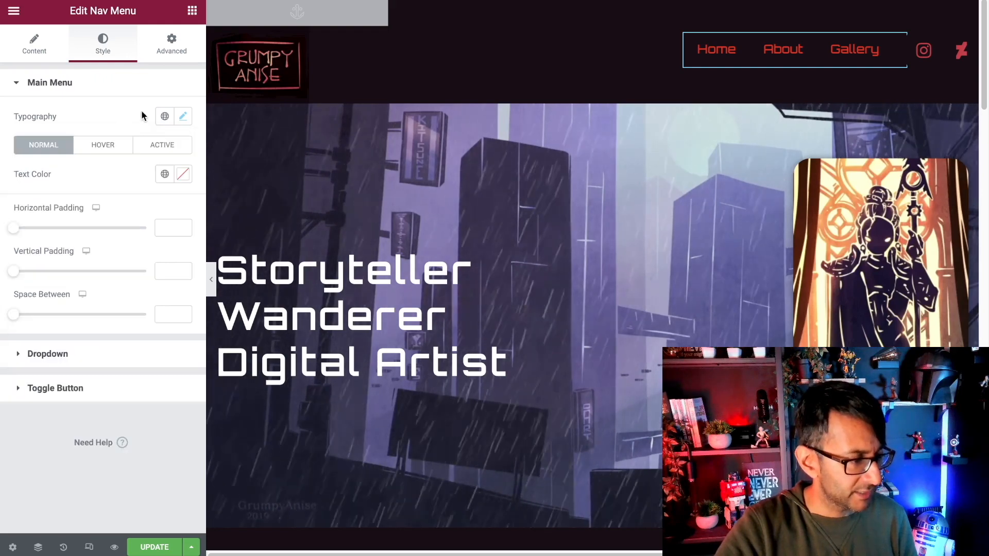
Step: Set the font family of the navigation menu's dropdown to Orbitron
{"action": "left_click", "coordinate": [175, 354]}
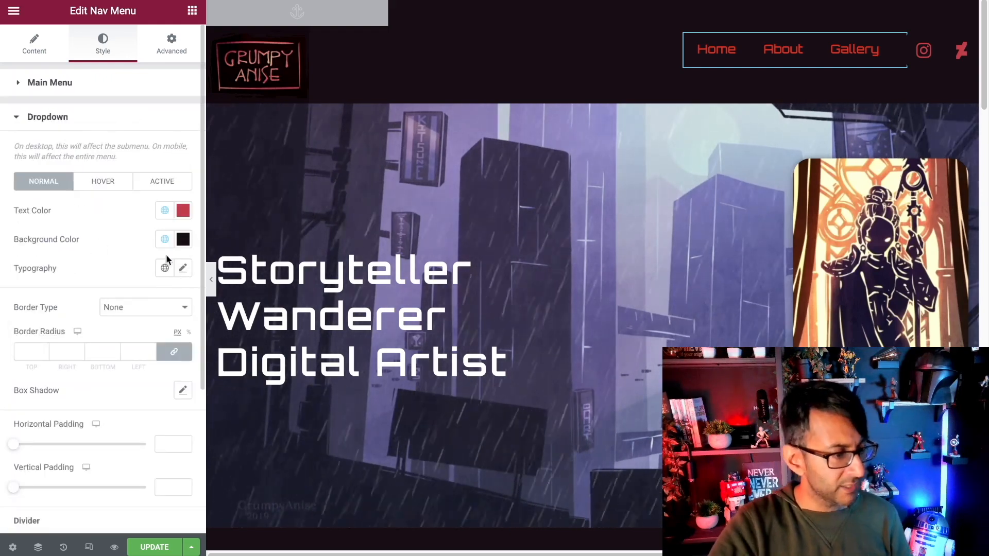
{"action": "left_click", "coordinate": [183, 268]}
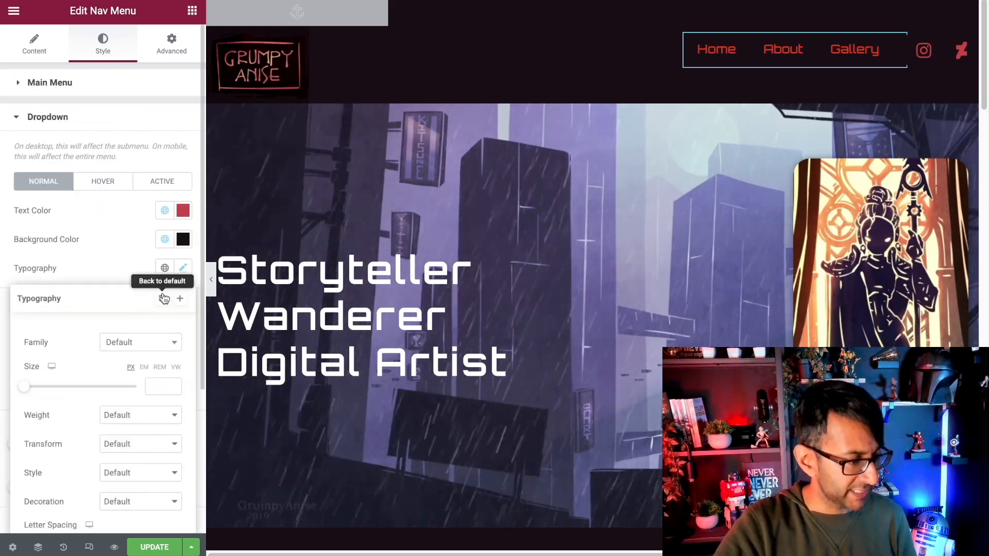
{"action": "left_click", "coordinate": [154, 349]}
{"action": "type", "text": "orbl"}
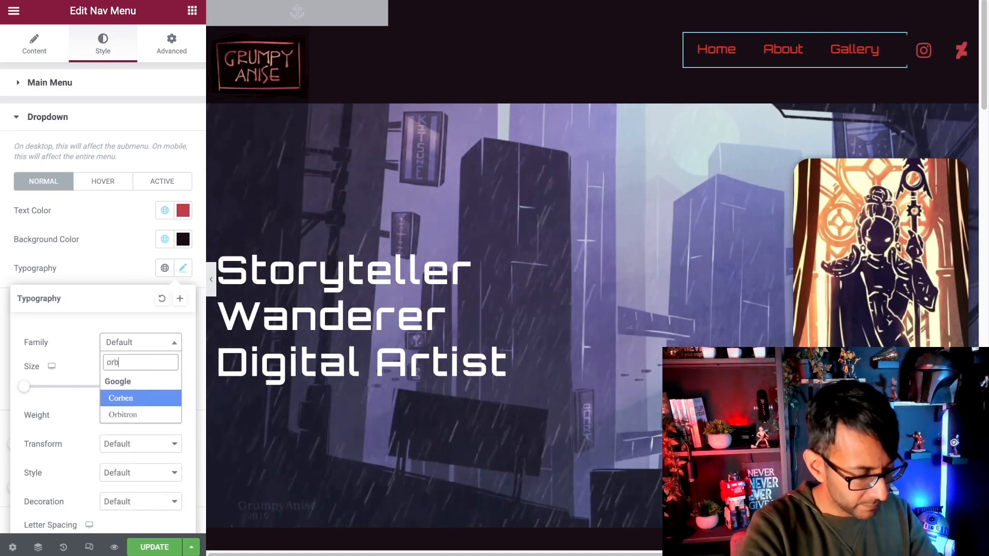
{"action": "key", "text": "BackSpace"}
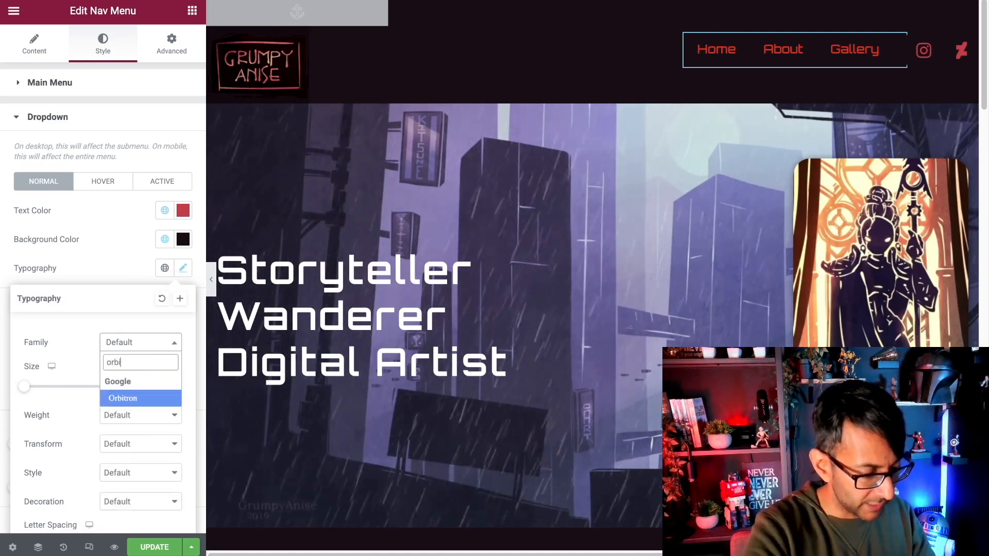
{"action": "left_click", "coordinate": [155, 396]}
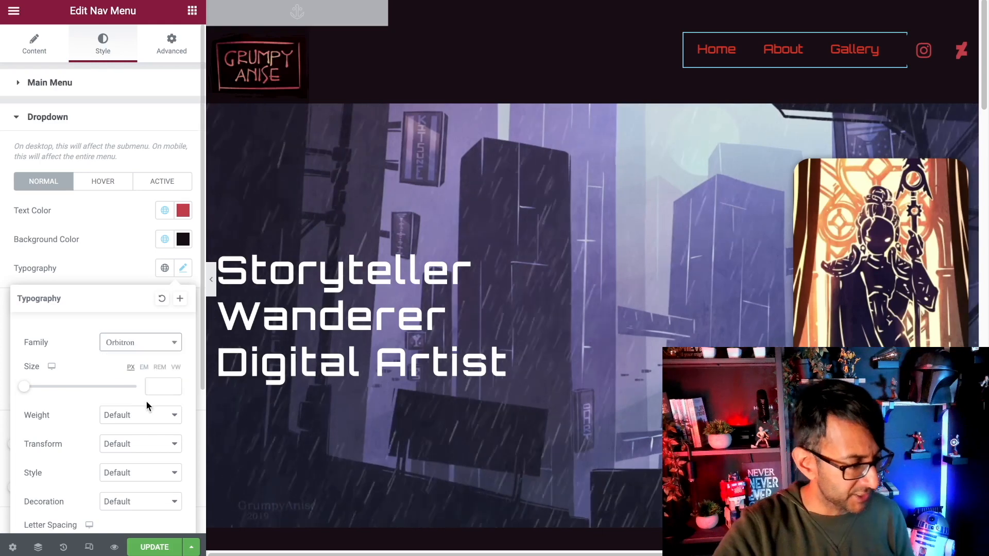
Step: Set the dropdown's text size to 1.1 rem and its vertical padding to 30 px
{"action": "left_click", "coordinate": [159, 368]}
{"action": "left_click", "coordinate": [159, 383]}
{"action": "type", "text": "1.1"}
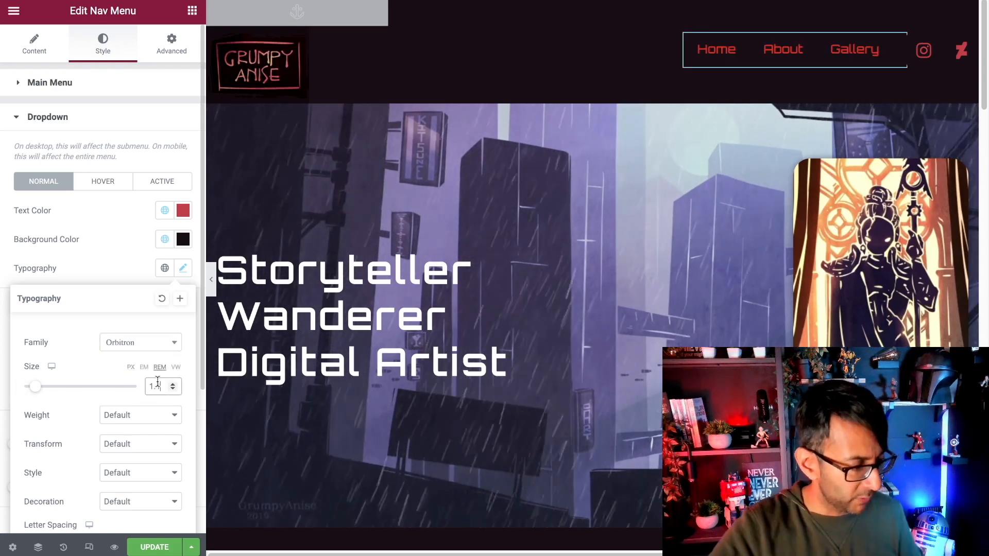
{"action": "left_click", "coordinate": [125, 412]}
{"action": "left_click", "coordinate": [130, 465]}
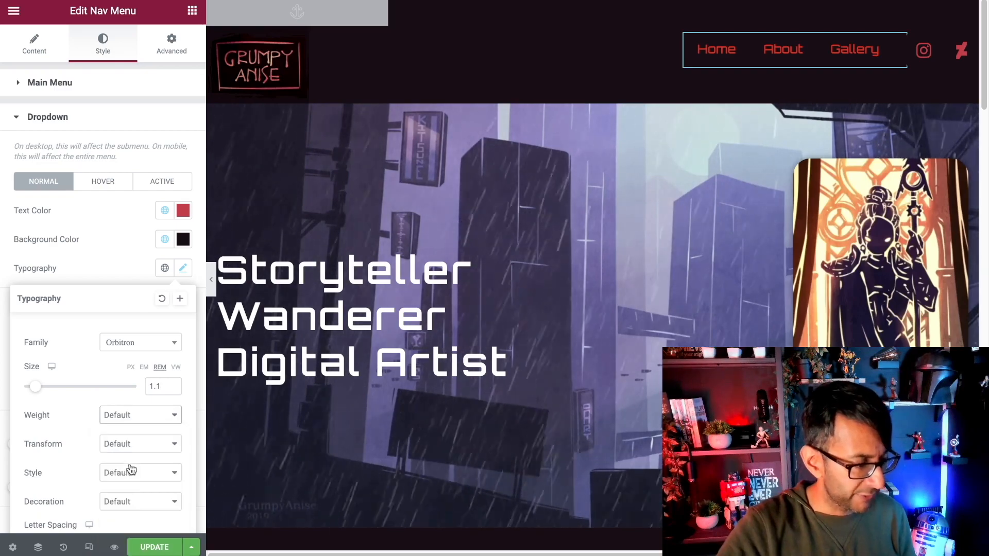
{"action": "scroll", "coordinate": [119, 272], "scroll_direction": "down", "scroll_amount": 1}
{"action": "left_click", "coordinate": [113, 223]}
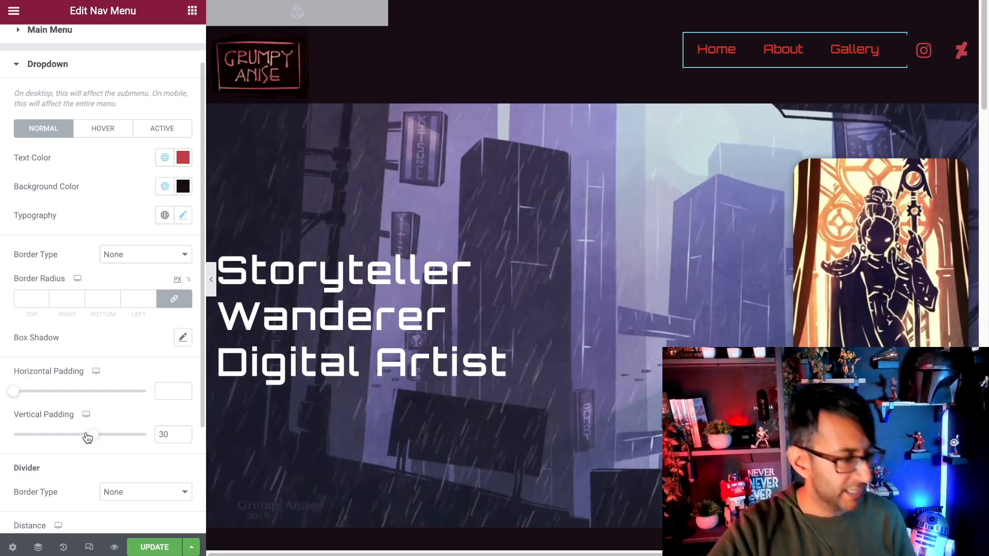
Step: Give the menu's toggle button a near-black global background colour and a red global icon colour in its normal state
{"action": "scroll", "coordinate": [122, 413], "scroll_direction": "down", "scroll_amount": 3}
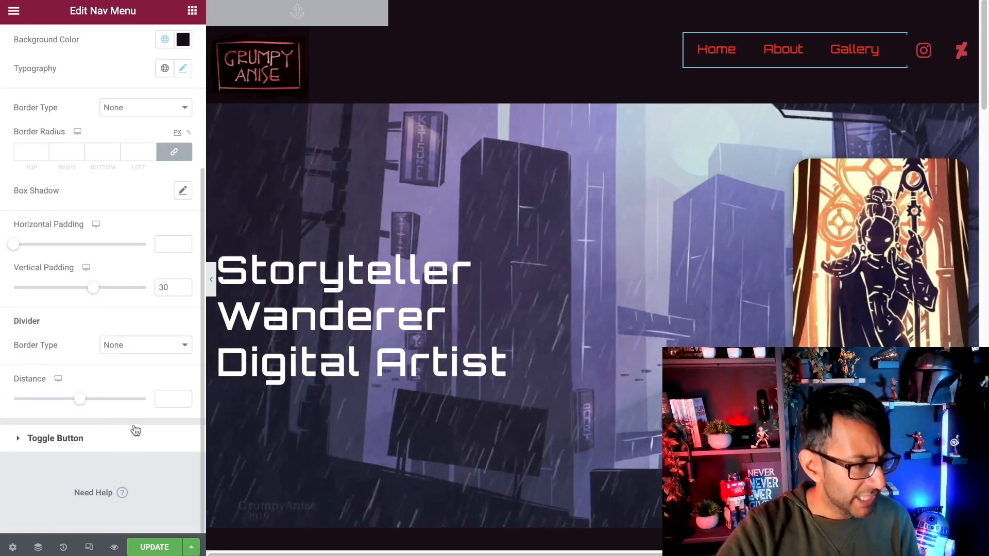
{"action": "left_click", "coordinate": [135, 435]}
{"action": "left_click", "coordinate": [171, 250]}
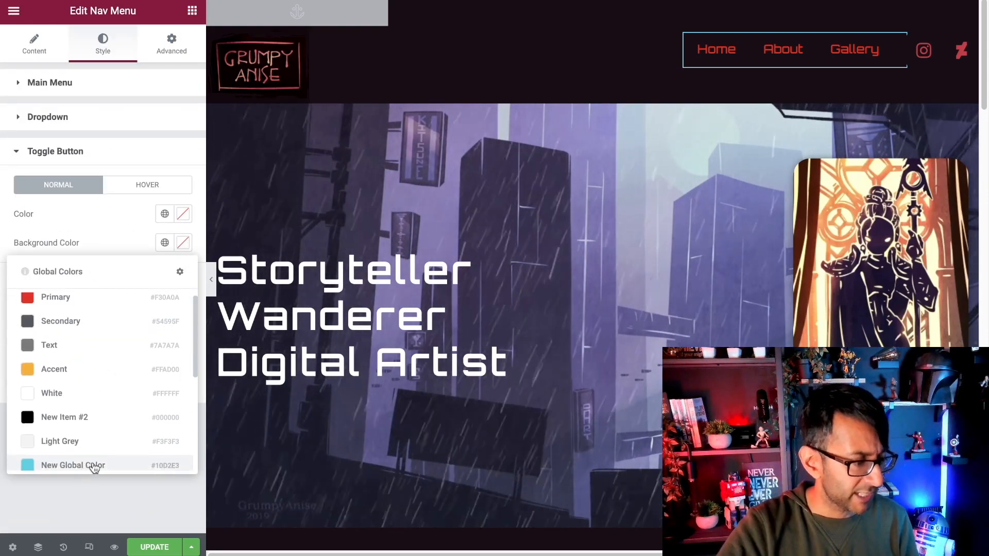
{"action": "scroll", "coordinate": [88, 464], "scroll_direction": "down", "scroll_amount": 5}
{"action": "left_click", "coordinate": [89, 457]}
{"action": "left_click", "coordinate": [165, 216]}
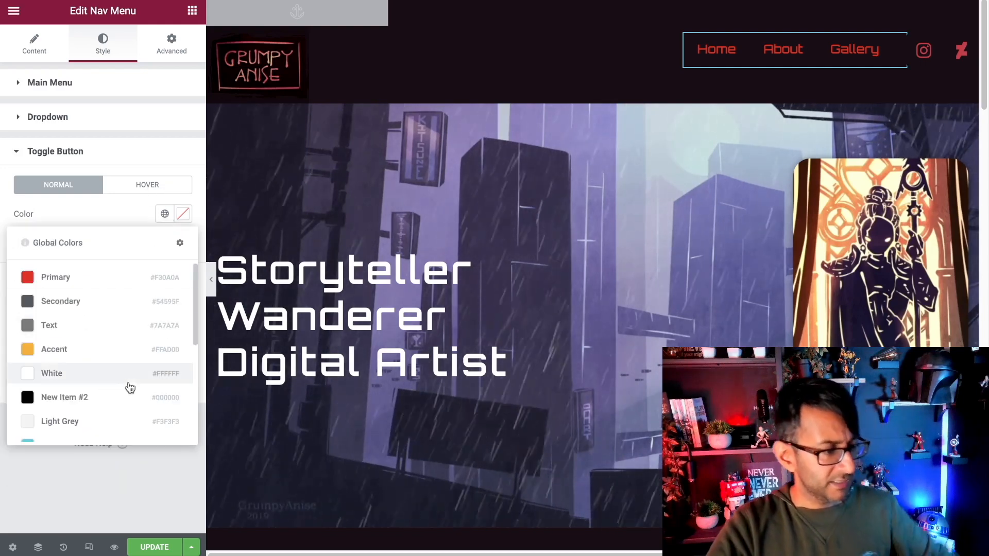
{"action": "left_click", "coordinate": [126, 276]}
Step: Set the toggle button's hover colour to the red New Item #10 and its hover background to the near-black New Item #12
{"action": "left_click", "coordinate": [163, 191]}
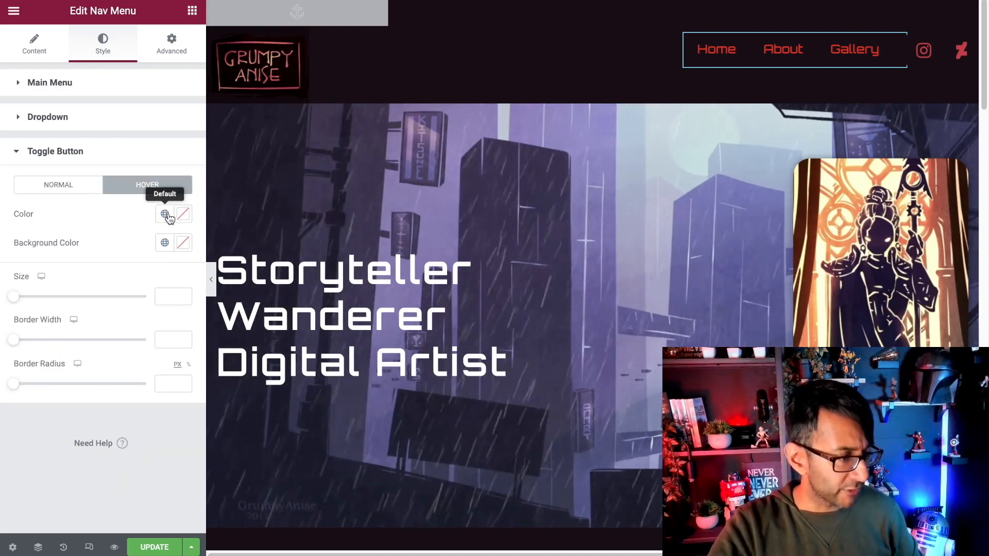
{"action": "left_click", "coordinate": [165, 215]}
{"action": "scroll", "coordinate": [113, 381], "scroll_direction": "down", "scroll_amount": 5}
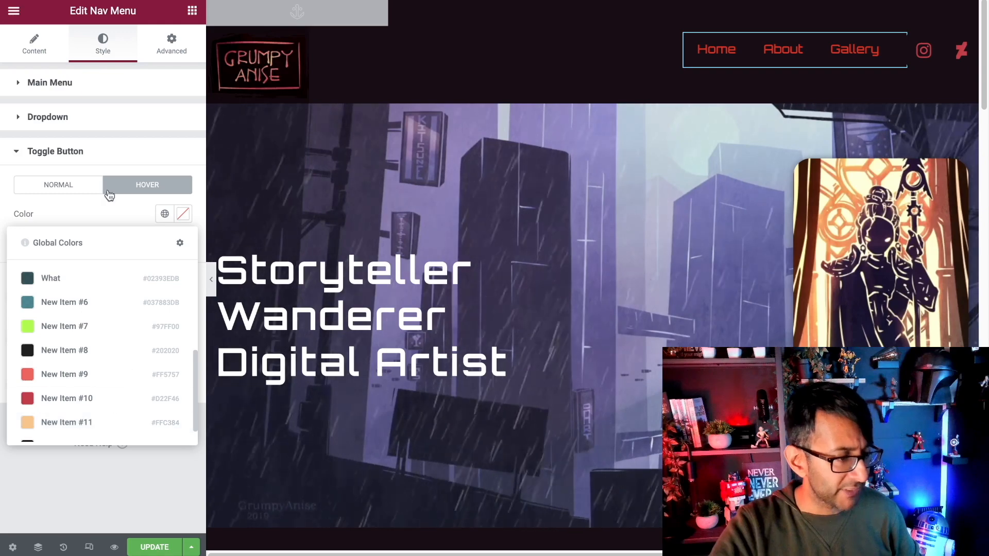
{"action": "left_click", "coordinate": [105, 398]}
{"action": "left_click", "coordinate": [165, 244]}
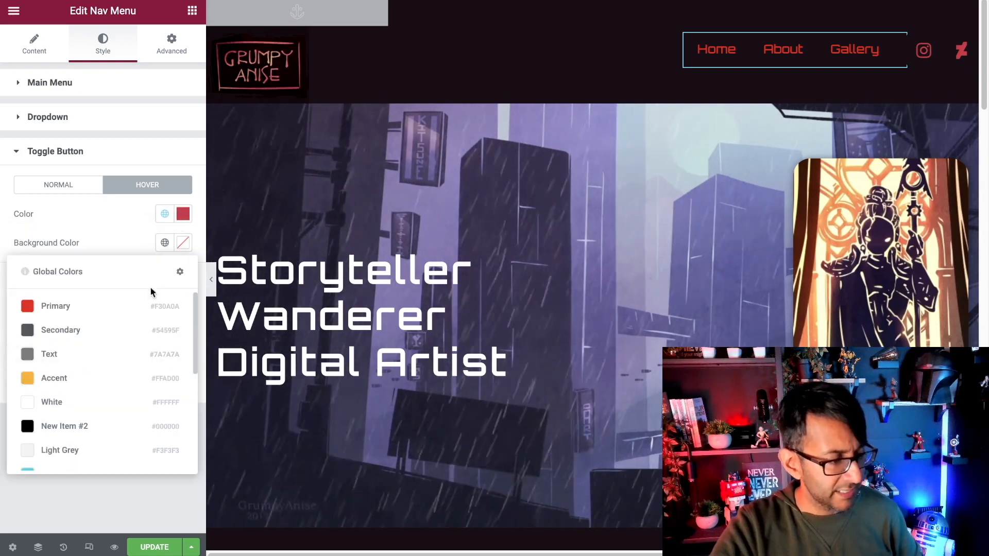
{"action": "scroll", "coordinate": [116, 407], "scroll_direction": "down", "scroll_amount": 5}
{"action": "left_click", "coordinate": [150, 452]}
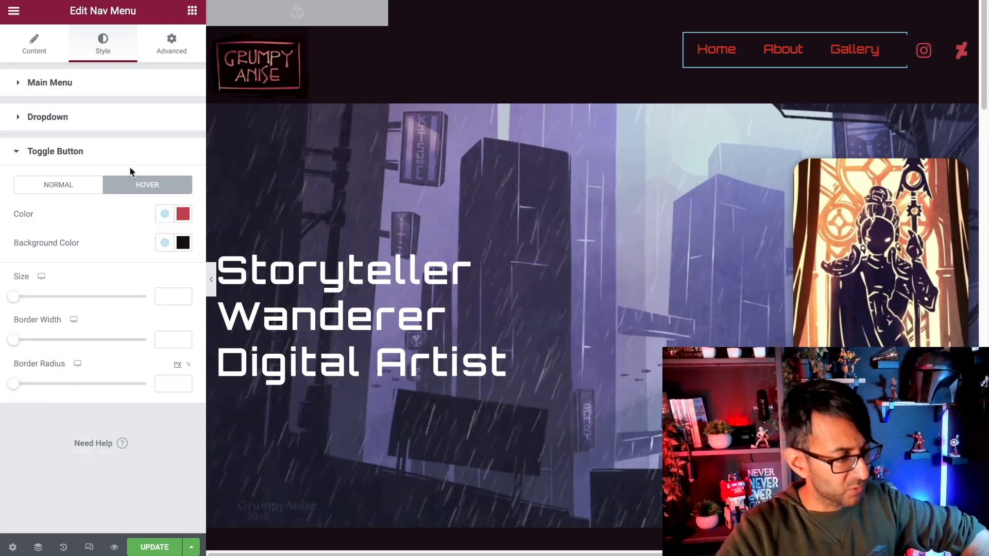
Step: Assign global colours to the text and background of the dropdown's hover state
{"action": "left_click", "coordinate": [135, 126]}
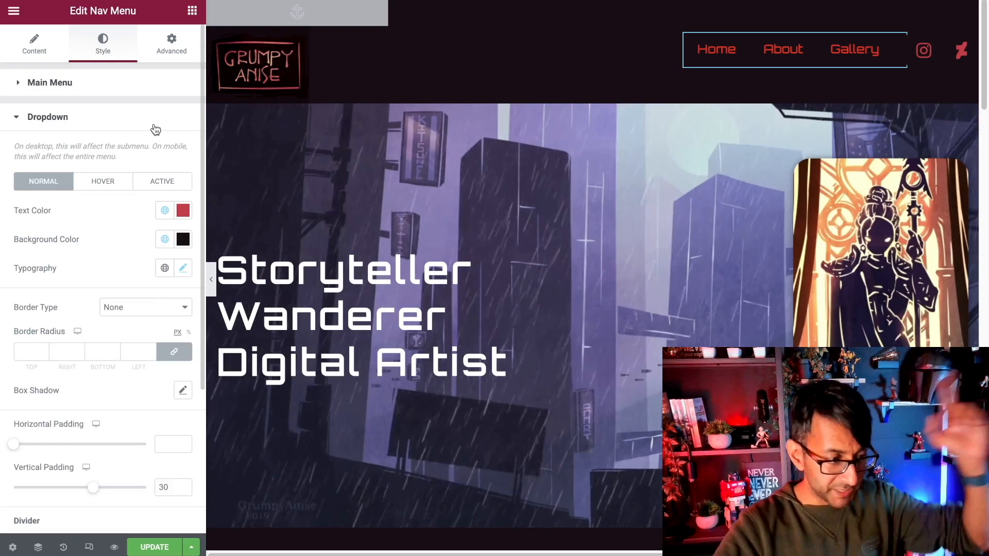
{"action": "left_click", "coordinate": [112, 182]}
{"action": "left_click", "coordinate": [158, 213]}
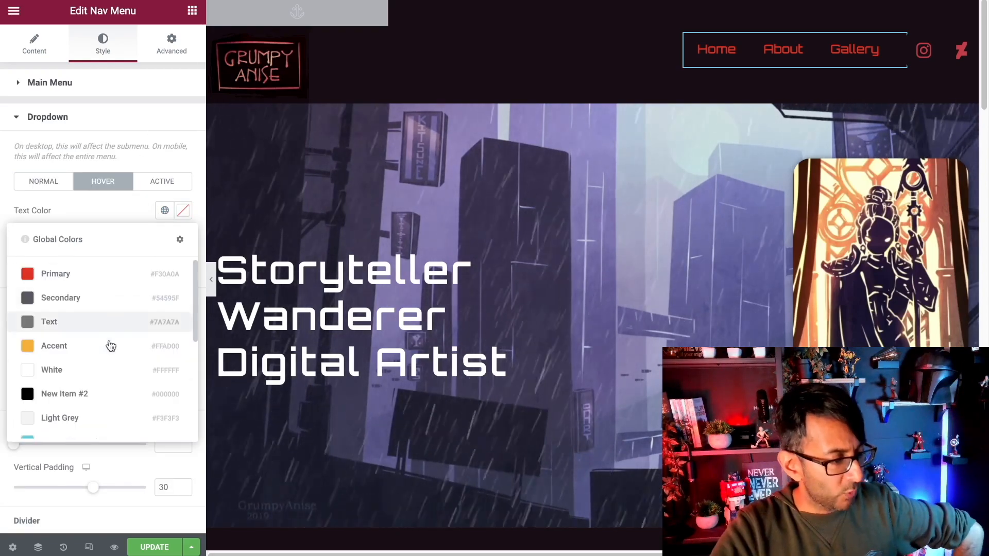
{"action": "scroll", "coordinate": [106, 361], "scroll_direction": "down", "scroll_amount": 5}
{"action": "left_click", "coordinate": [100, 405]}
{"action": "left_click", "coordinate": [165, 239]}
{"action": "scroll", "coordinate": [88, 392], "scroll_direction": "down", "scroll_amount": 5}
{"action": "left_click", "coordinate": [89, 422]}
Step: Set the dropdown's active state to a New Item #12 background and New Item #10 text colour
{"action": "left_click", "coordinate": [174, 186]}
{"action": "scroll", "coordinate": [134, 381], "scroll_direction": "down", "scroll_amount": 4}
{"action": "scroll", "coordinate": [129, 360], "scroll_direction": "up", "scroll_amount": 4}
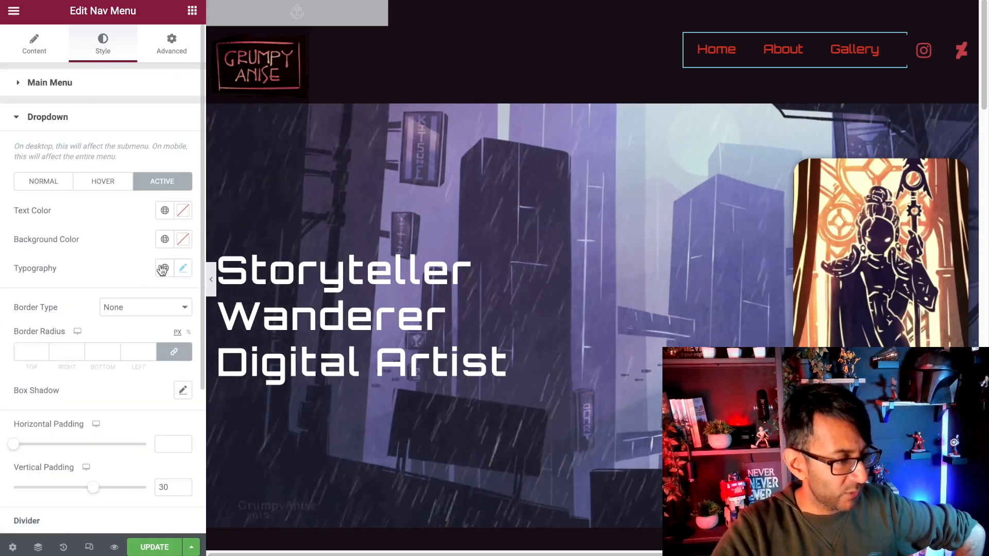
{"action": "left_click", "coordinate": [165, 242]}
{"action": "scroll", "coordinate": [96, 432], "scroll_direction": "down", "scroll_amount": 5}
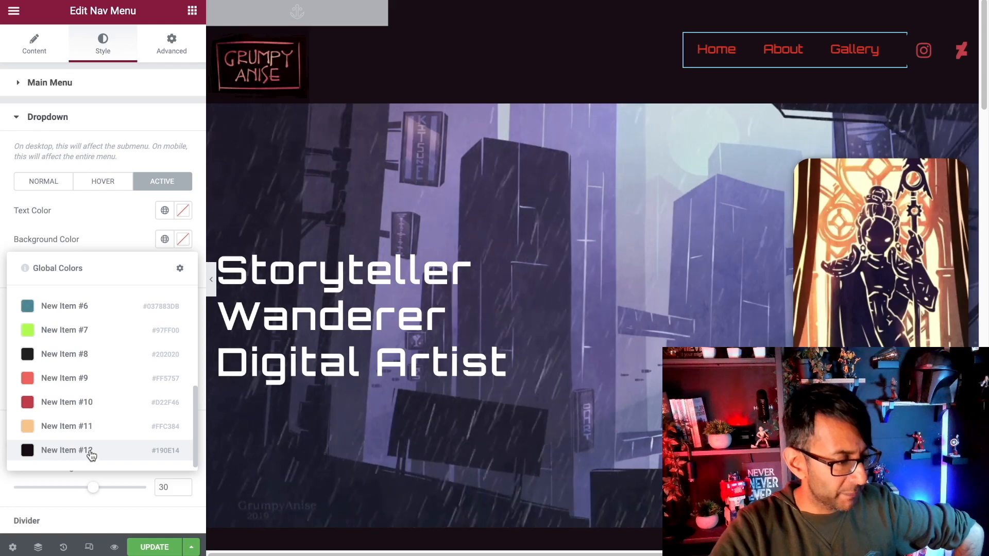
{"action": "left_click", "coordinate": [90, 452]}
{"action": "left_click", "coordinate": [164, 210]}
{"action": "scroll", "coordinate": [118, 402], "scroll_direction": "down", "scroll_amount": 5}
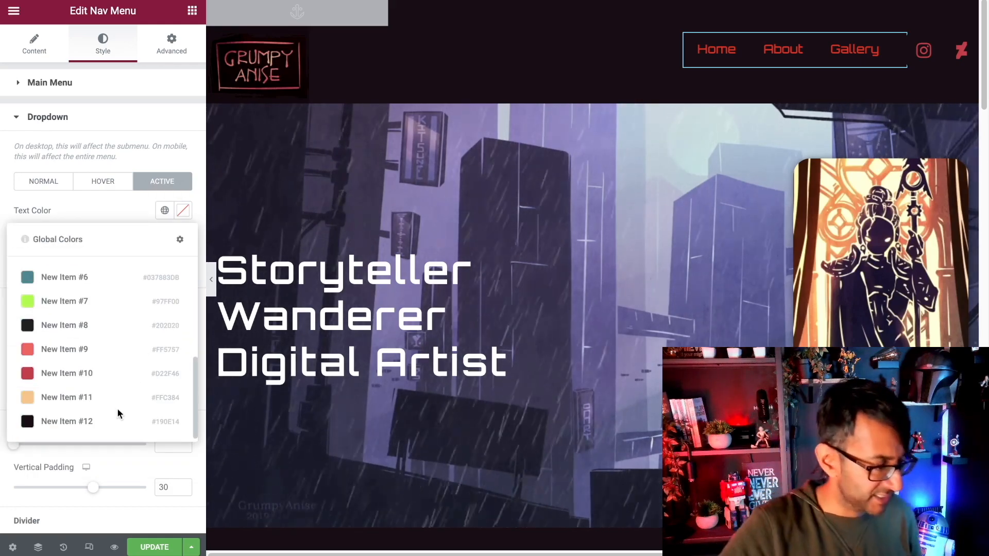
{"action": "left_click", "coordinate": [123, 379]}
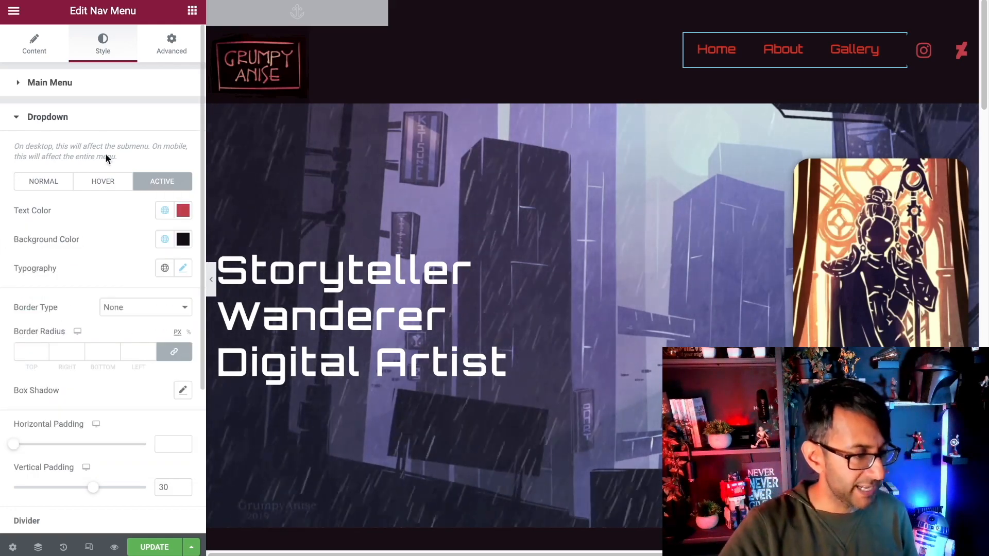
Step: Set the main menu's normal text colour to the global New Item #10 and its hover text colour to New Item #11
{"action": "left_click", "coordinate": [116, 90]}
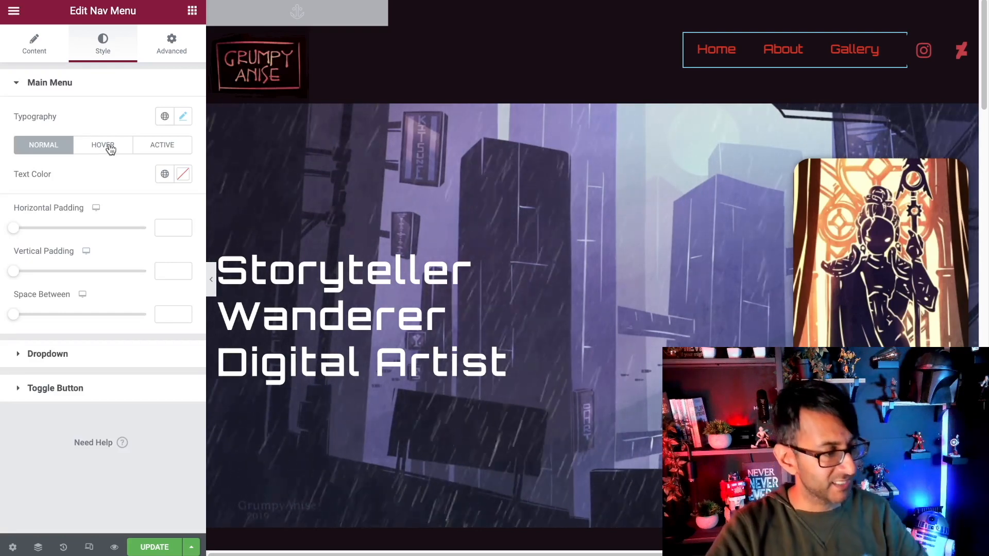
{"action": "left_click", "coordinate": [165, 174]}
{"action": "scroll", "coordinate": [103, 329], "scroll_direction": "down", "scroll_amount": 5}
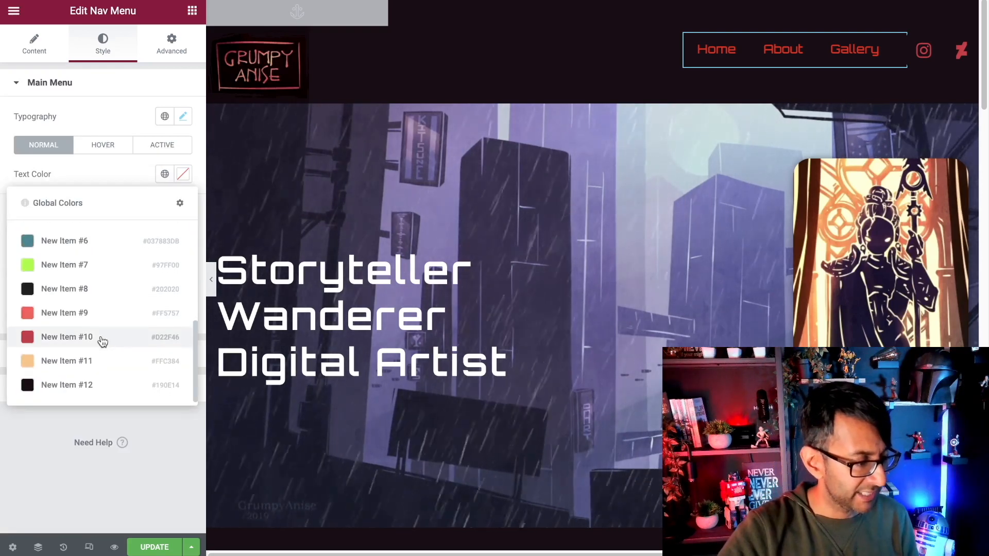
{"action": "left_click", "coordinate": [103, 339]}
{"action": "left_click", "coordinate": [103, 145]}
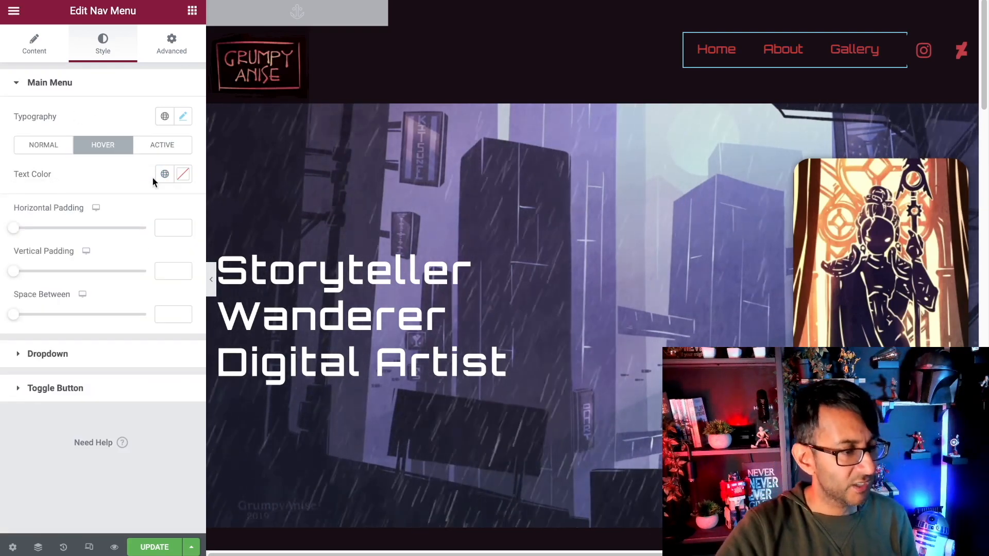
{"action": "left_click", "coordinate": [164, 174]}
{"action": "scroll", "coordinate": [95, 335], "scroll_direction": "down", "scroll_amount": 5}
{"action": "left_click", "coordinate": [97, 359]}
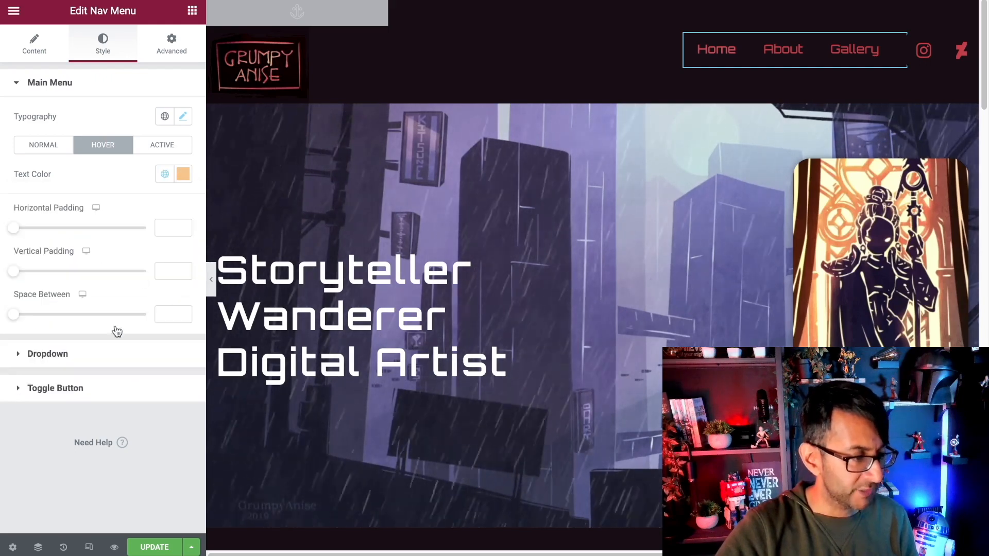
Step: Set the main menu's active text colour to the global New Item #10 and save the page
{"action": "left_click", "coordinate": [172, 146]}
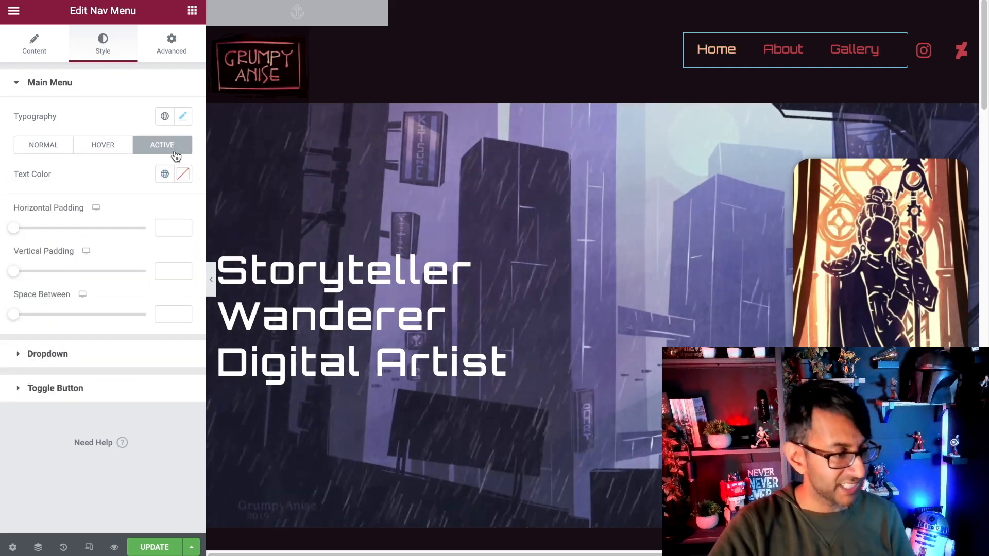
{"action": "left_click", "coordinate": [164, 175]}
{"action": "scroll", "coordinate": [83, 350], "scroll_direction": "down", "scroll_amount": 5}
{"action": "left_click", "coordinate": [82, 336]}
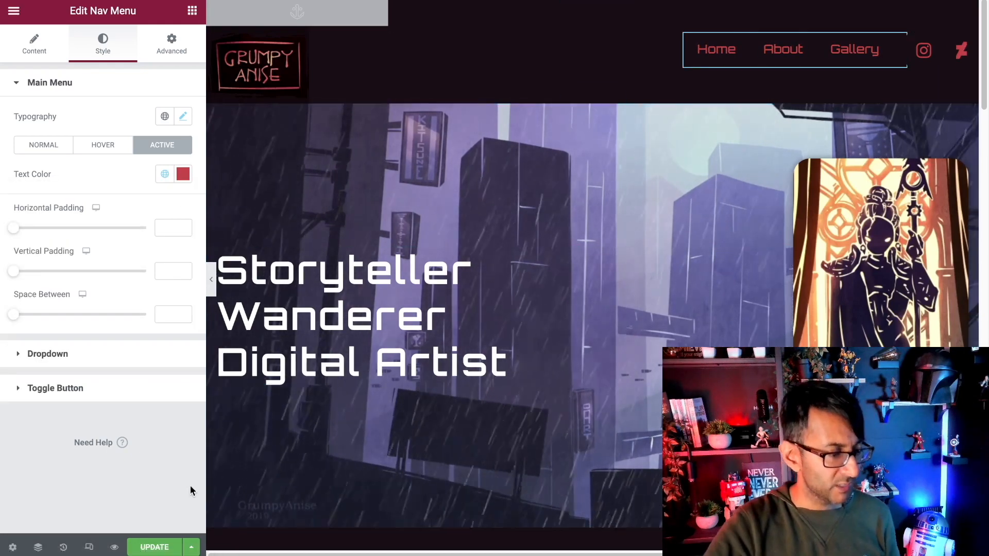
{"action": "left_click", "coordinate": [154, 548]}
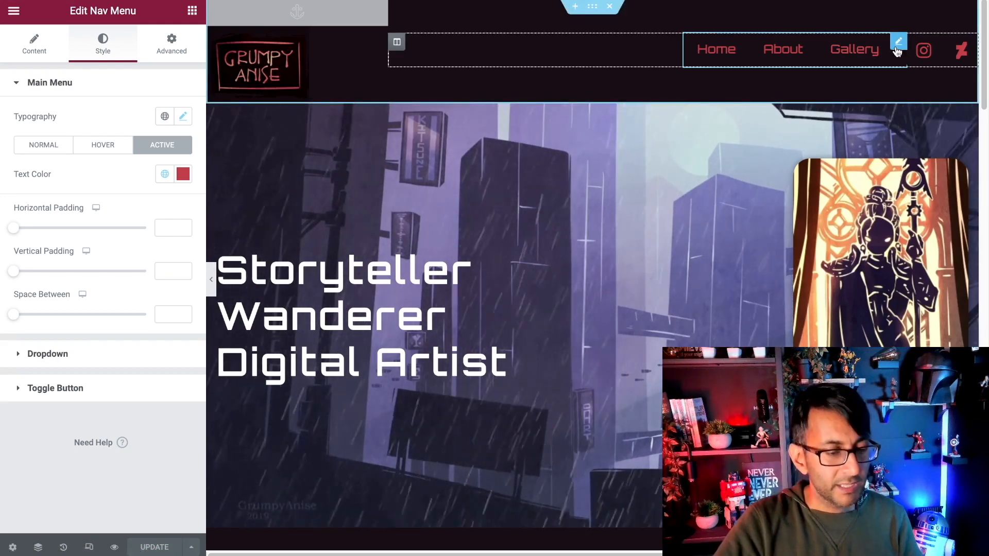
Step: Preview the live page and test whether the About and Gallery menu links jump to their sections, returning to the header after each
{"action": "left_click", "coordinate": [113, 548]}
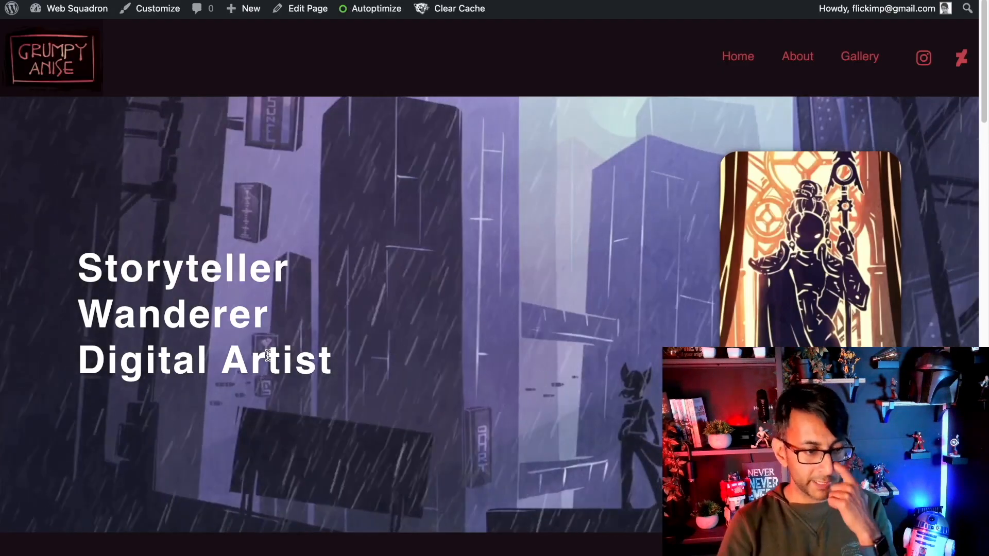
{"action": "left_click", "coordinate": [809, 56]}
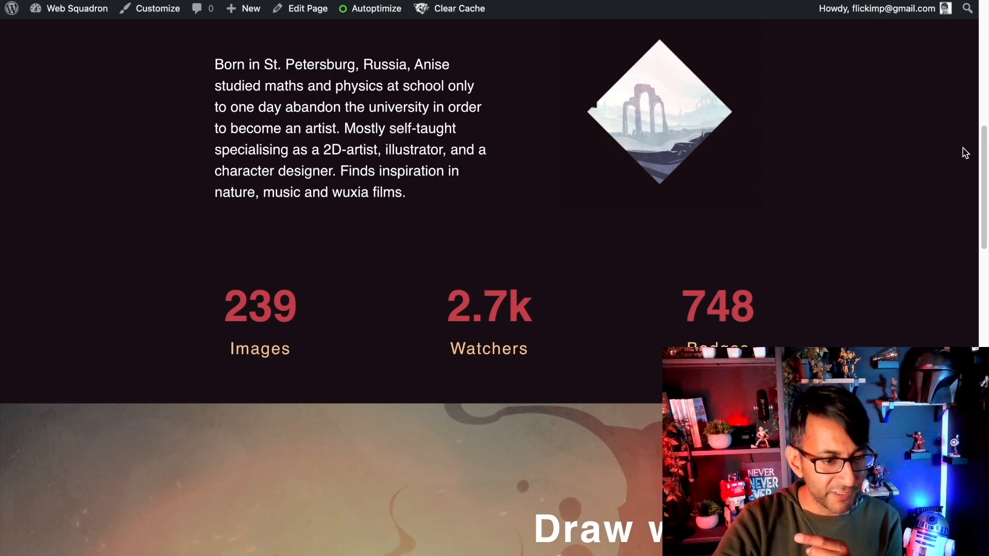
{"action": "left_click_drag", "start_coordinate": [980, 154], "coordinate": [954, 16]}
{"action": "left_click", "coordinate": [861, 57]}
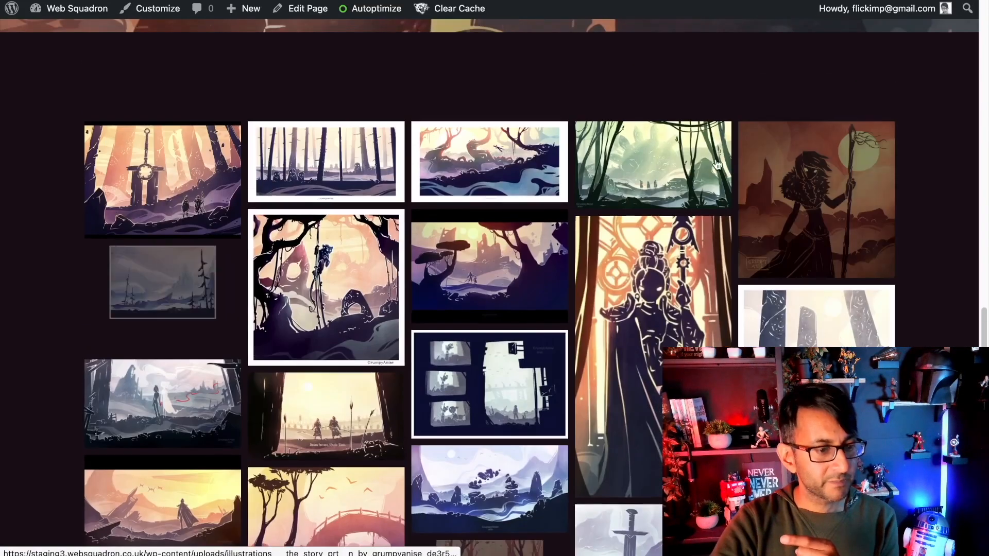
{"action": "left_click_drag", "start_coordinate": [985, 334], "coordinate": [984, 23]}
{"action": "scroll", "coordinate": [819, 54], "scroll_direction": "down", "scroll_amount": 10}
{"action": "scroll", "coordinate": [896, 126], "scroll_direction": "up", "scroll_amount": 9}
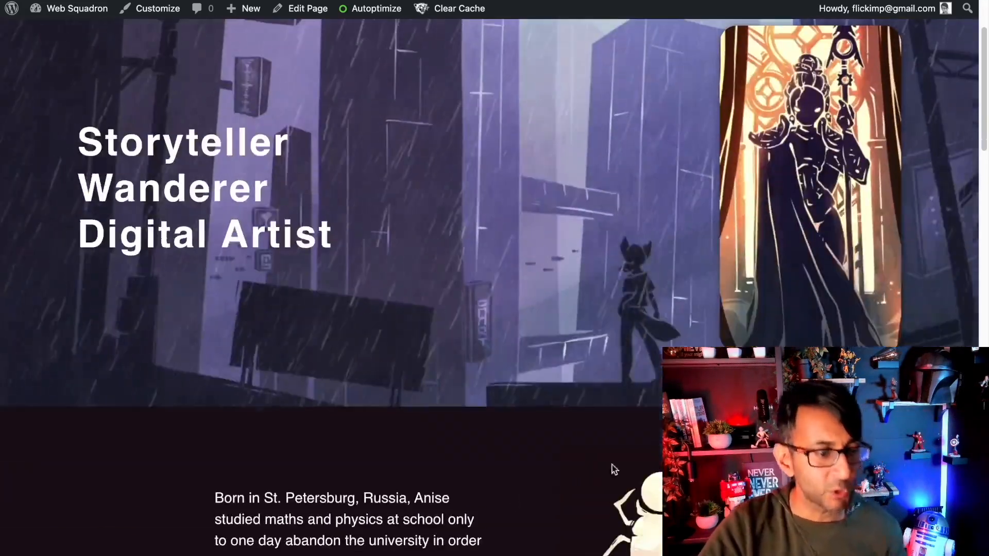
{"action": "scroll", "coordinate": [510, 497], "scroll_direction": "up", "scroll_amount": 3}
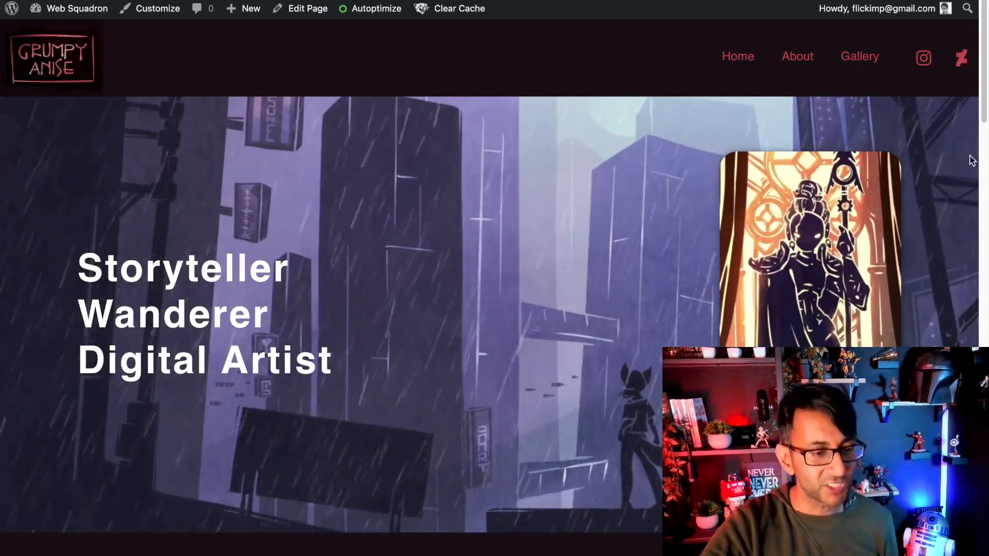
{"action": "left_click", "coordinate": [869, 59]}
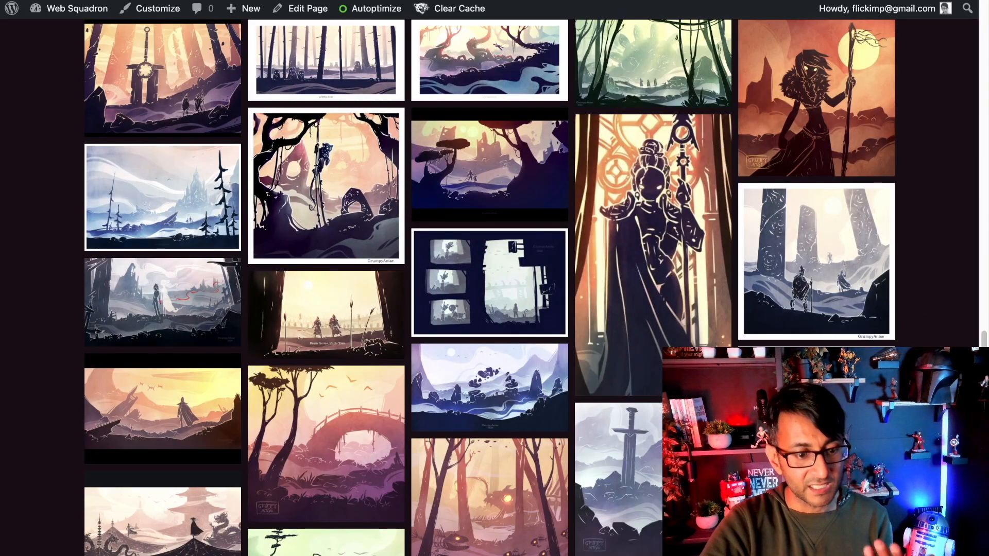
{"action": "scroll", "coordinate": [422, 67], "scroll_direction": "up", "scroll_amount": 20}
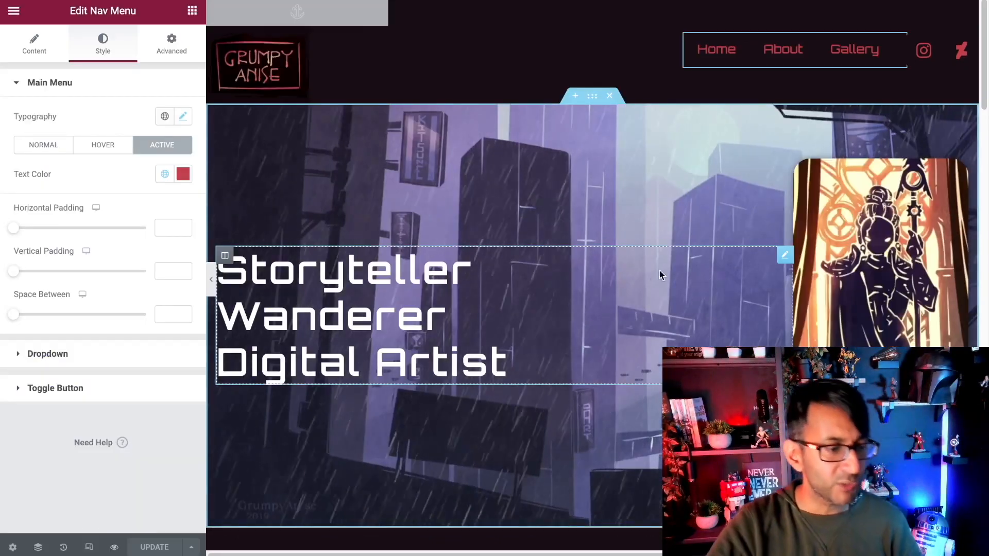
Step: Insert a new single-column section between the header and the hero section
{"action": "scroll", "coordinate": [659, 275], "scroll_direction": "down", "scroll_amount": 10}
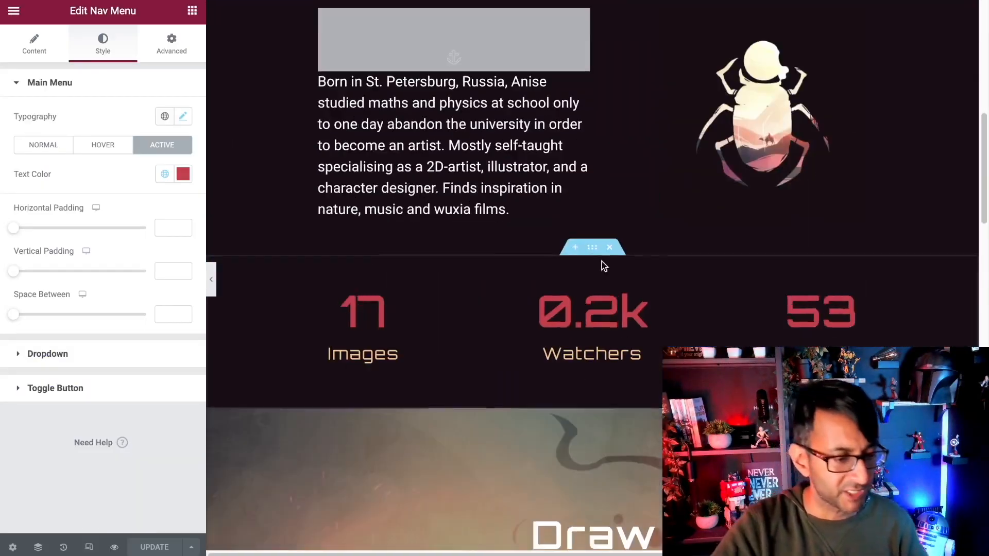
{"action": "scroll", "coordinate": [603, 265], "scroll_direction": "up", "scroll_amount": 8}
{"action": "scroll", "coordinate": [596, 371], "scroll_direction": "down", "scroll_amount": 1}
{"action": "scroll", "coordinate": [596, 371], "scroll_direction": "up", "scroll_amount": 3}
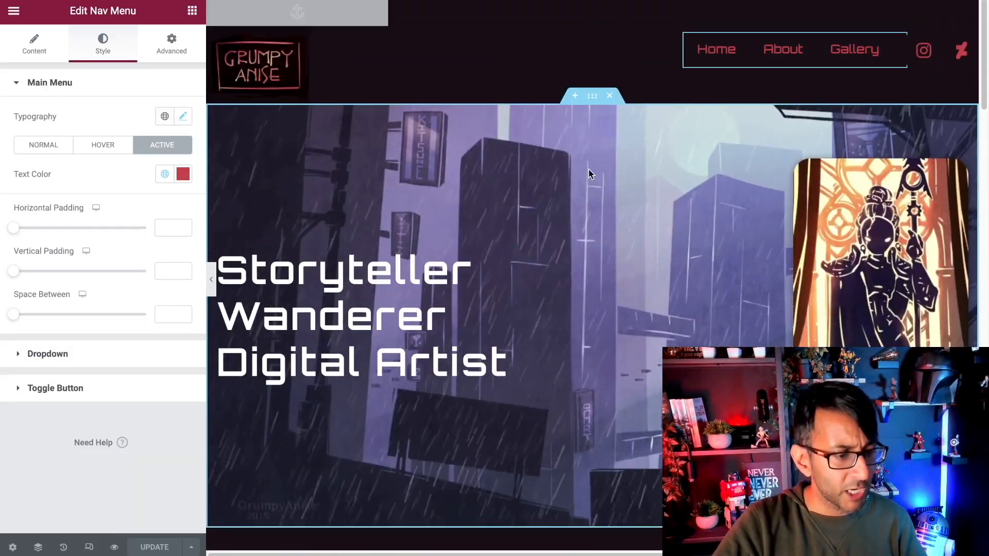
{"action": "left_click", "coordinate": [575, 97]}
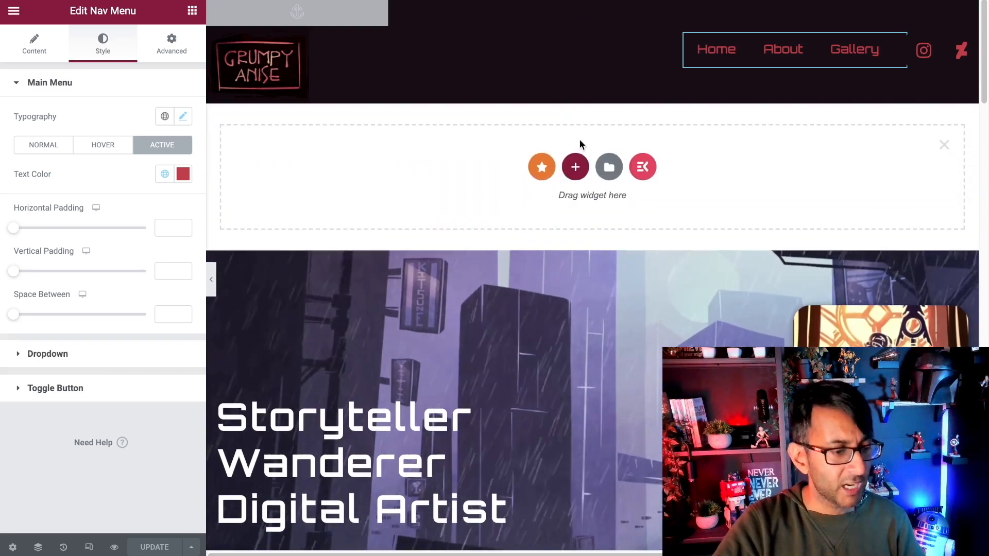
{"action": "left_click", "coordinate": [574, 165]}
{"action": "left_click", "coordinate": [397, 201]}
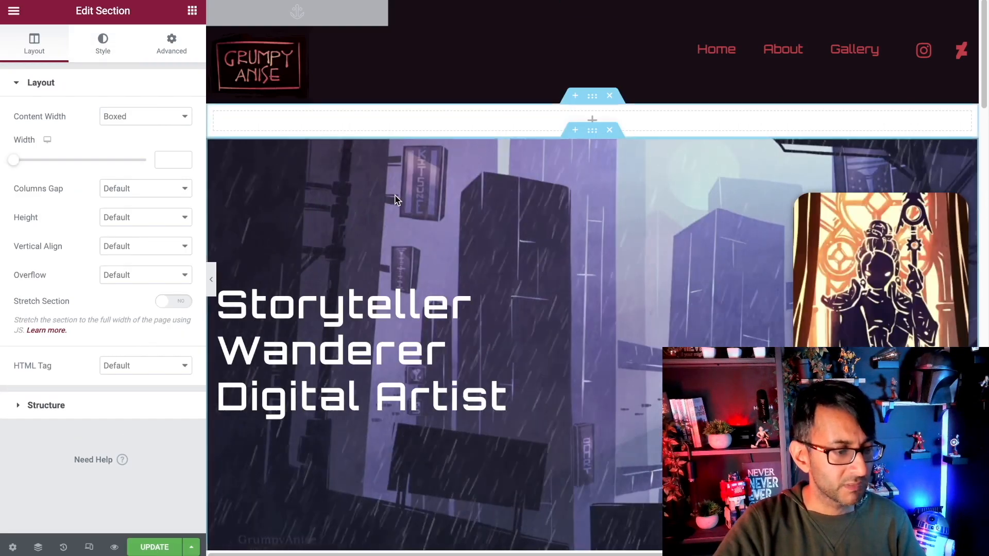
Step: Add an Icon widget to the new section and choose the bold upward chevron from the icon library
{"action": "left_click", "coordinate": [192, 10]}
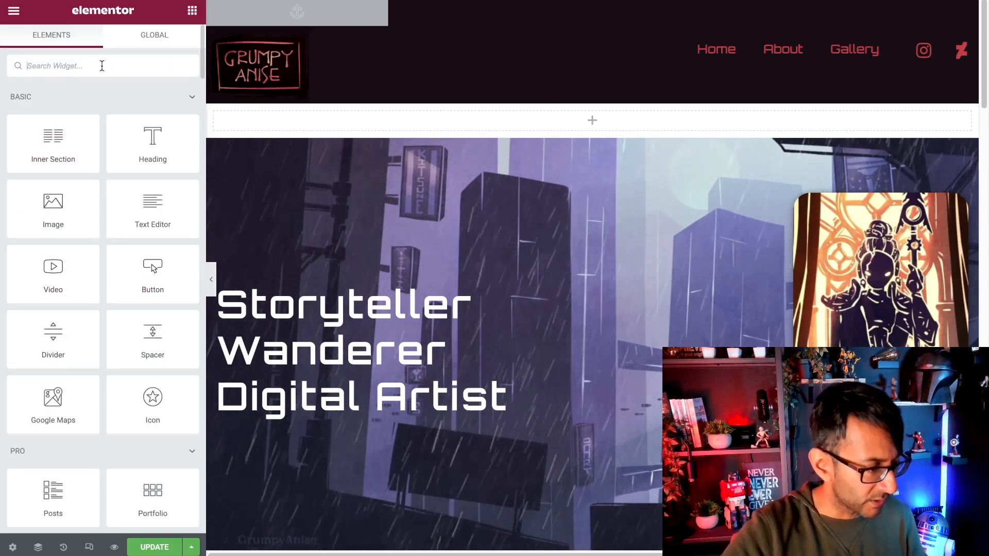
{"action": "left_click_drag", "start_coordinate": [153, 405], "coordinate": [449, 126]}
{"action": "left_click", "coordinate": [88, 182]}
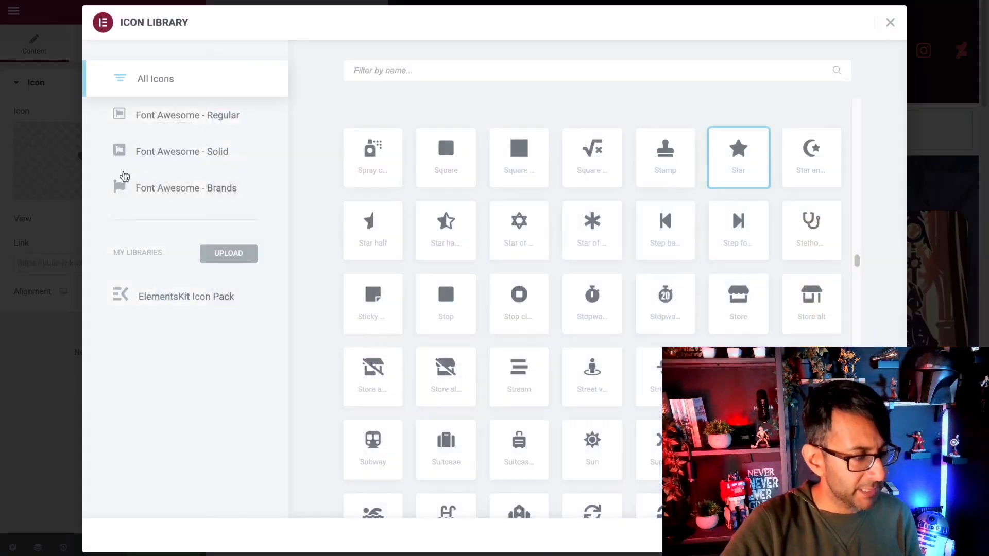
{"action": "type", "text": "chev"}
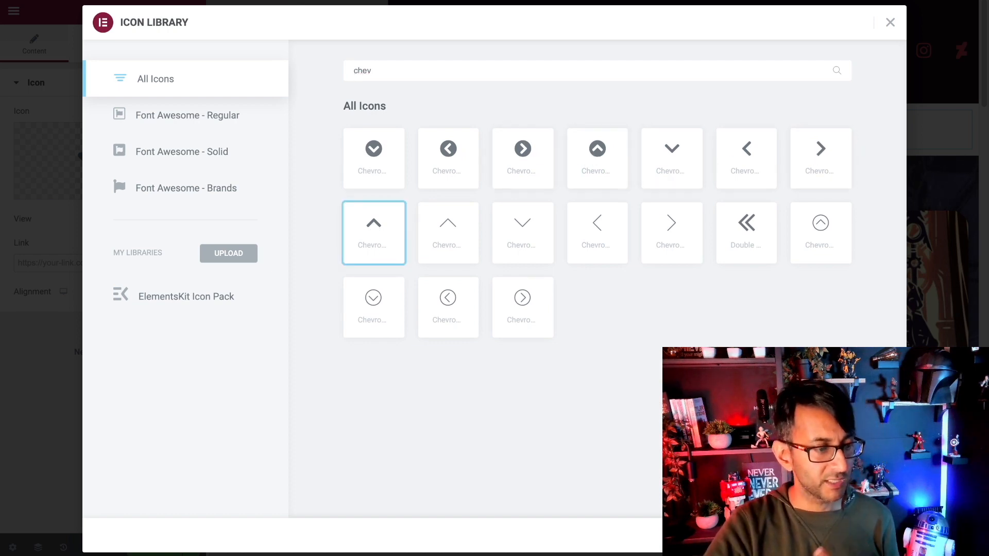
{"action": "left_click", "coordinate": [871, 536]}
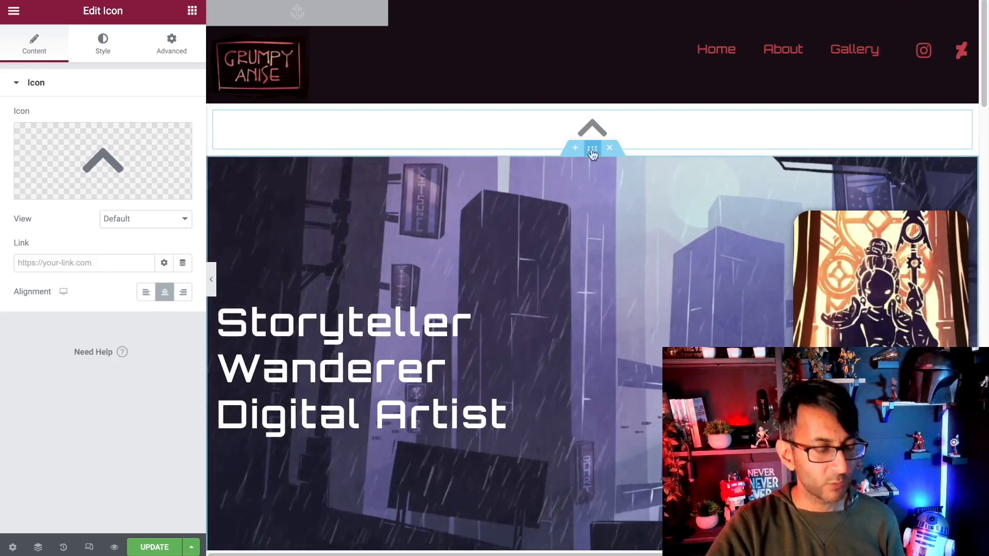
Step: Give the chevron icon the global Primary red colour and set its size to 29
{"action": "left_click", "coordinate": [102, 50]}
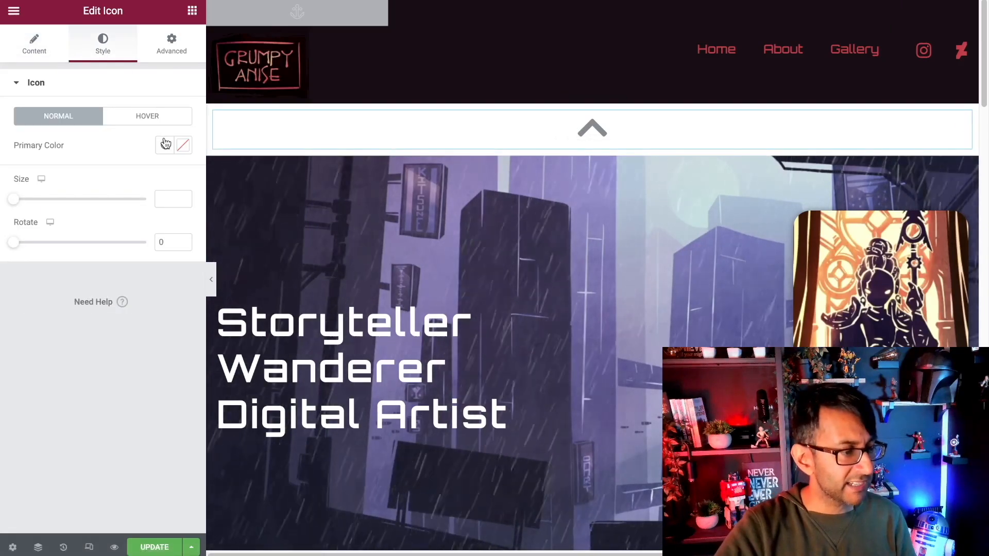
{"action": "left_click", "coordinate": [165, 145]}
{"action": "left_click", "coordinate": [117, 217]}
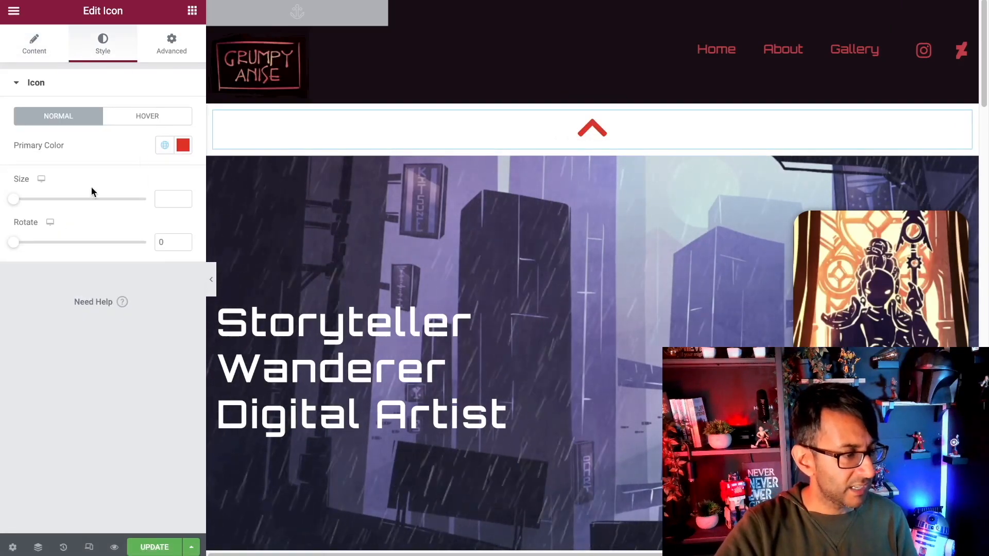
{"action": "left_click_drag", "start_coordinate": [14, 202], "coordinate": [24, 202]}
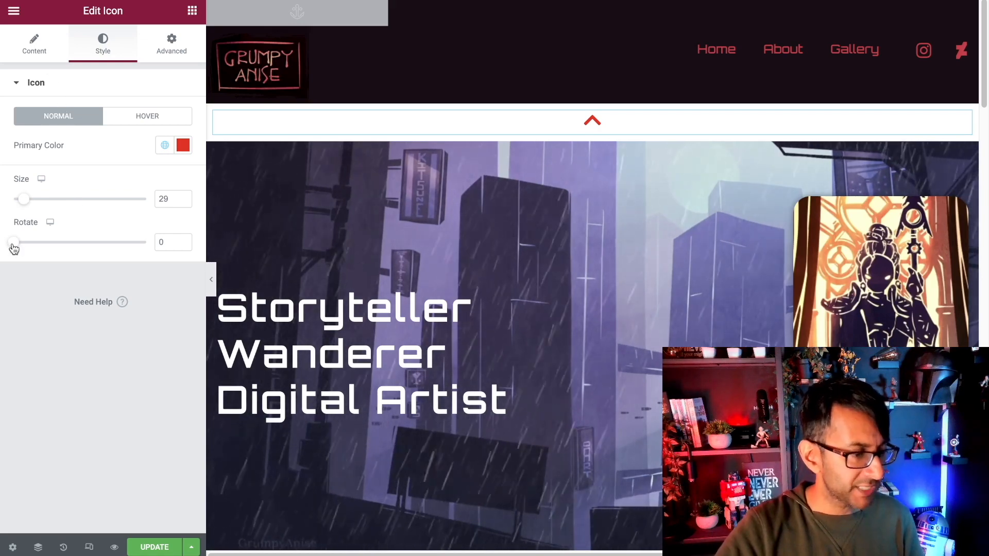
{"action": "left_click", "coordinate": [32, 45]}
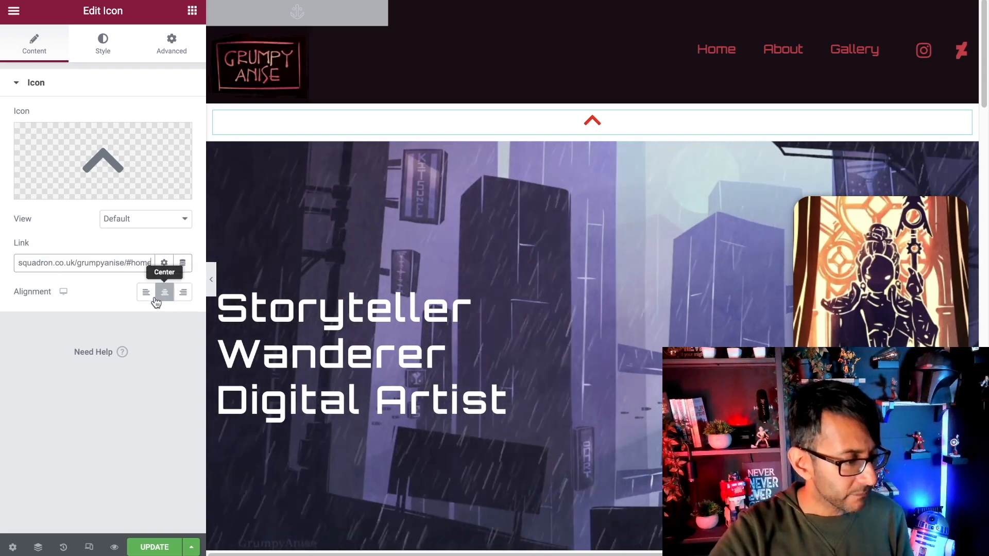
{"action": "left_click", "coordinate": [182, 293]}
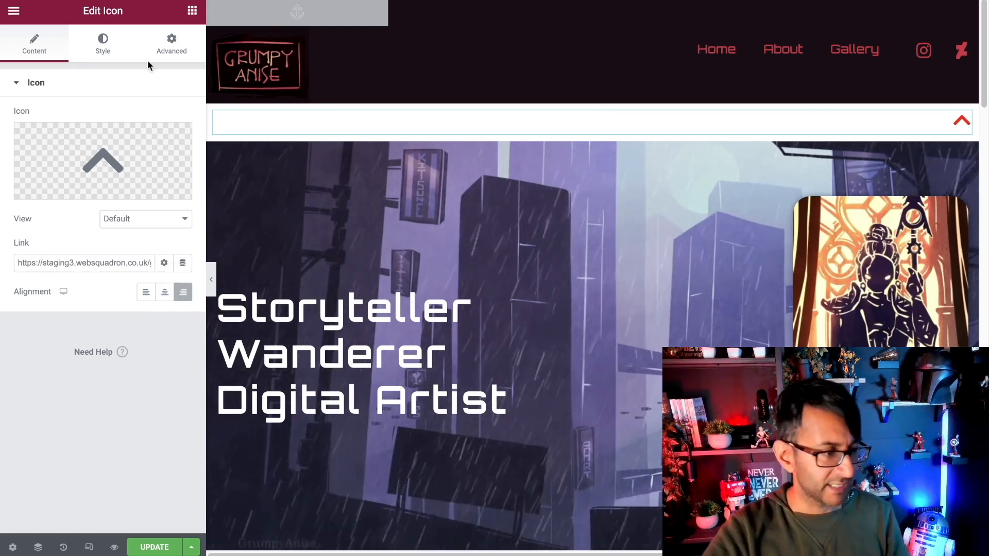
Step: Set the chevron icon's hover colour to the global New Item #11
{"action": "left_click", "coordinate": [106, 49]}
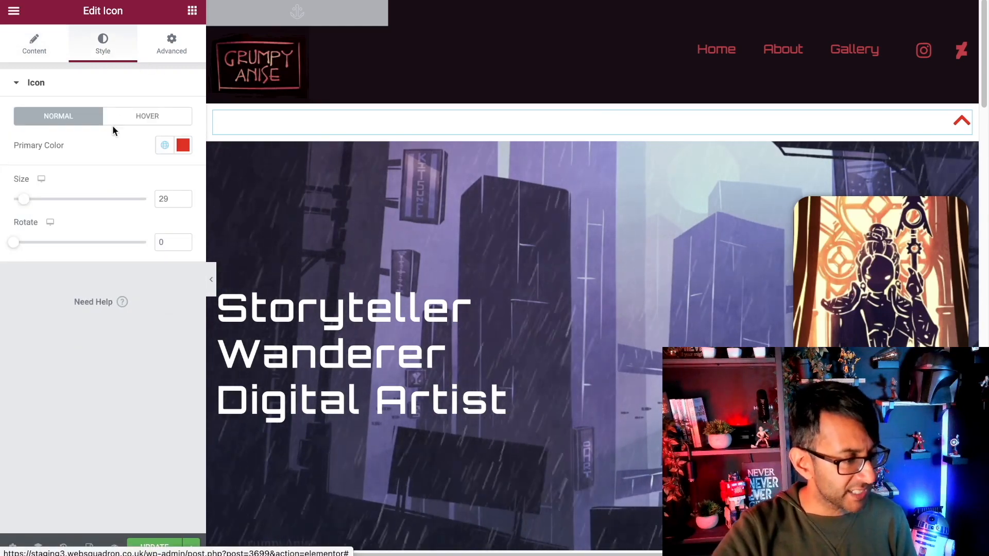
{"action": "left_click", "coordinate": [135, 118]}
{"action": "left_click", "coordinate": [164, 145]}
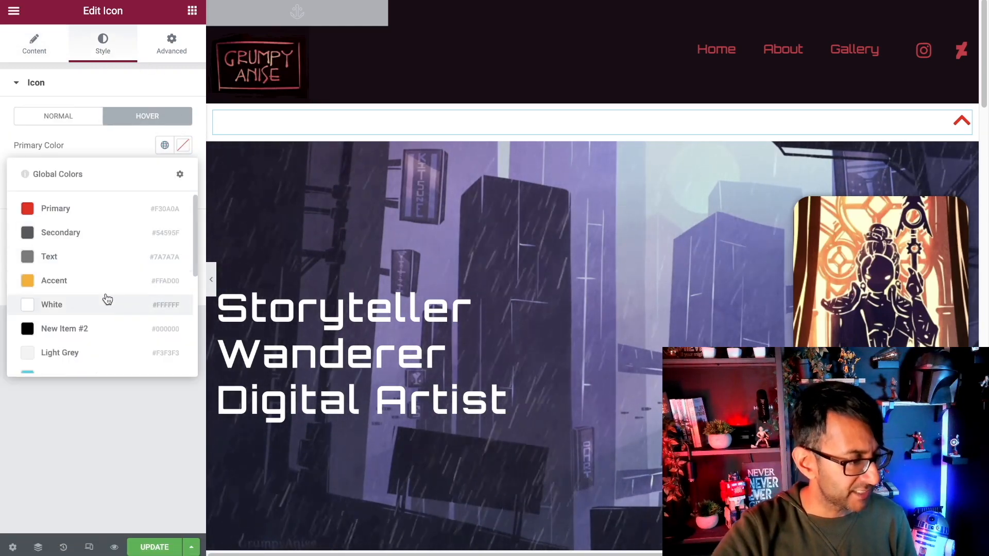
{"action": "scroll", "coordinate": [109, 309], "scroll_direction": "down", "scroll_amount": 5}
{"action": "left_click", "coordinate": [106, 344]}
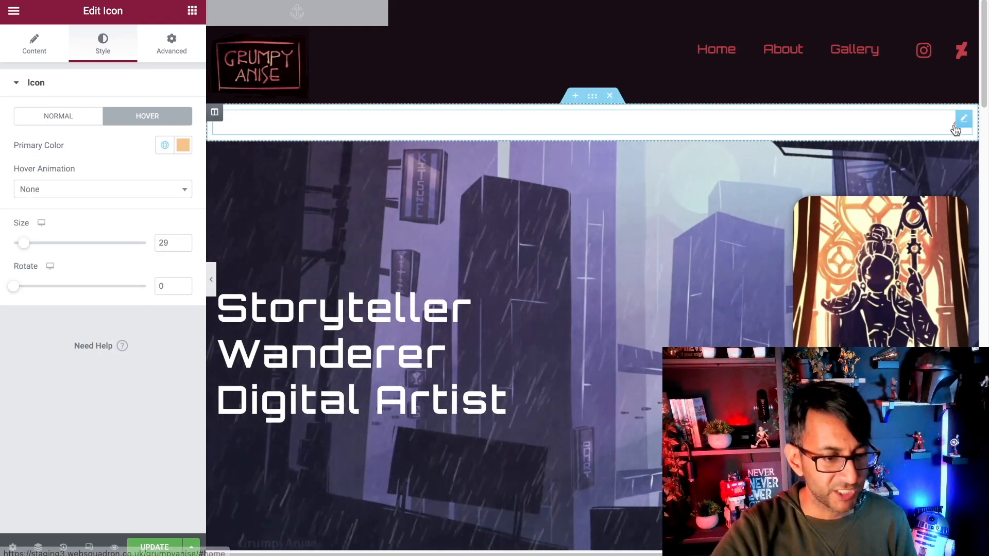
Step: Give the chevron icon widget a classic background in the global New Item #12 colour
{"action": "left_click", "coordinate": [39, 51]}
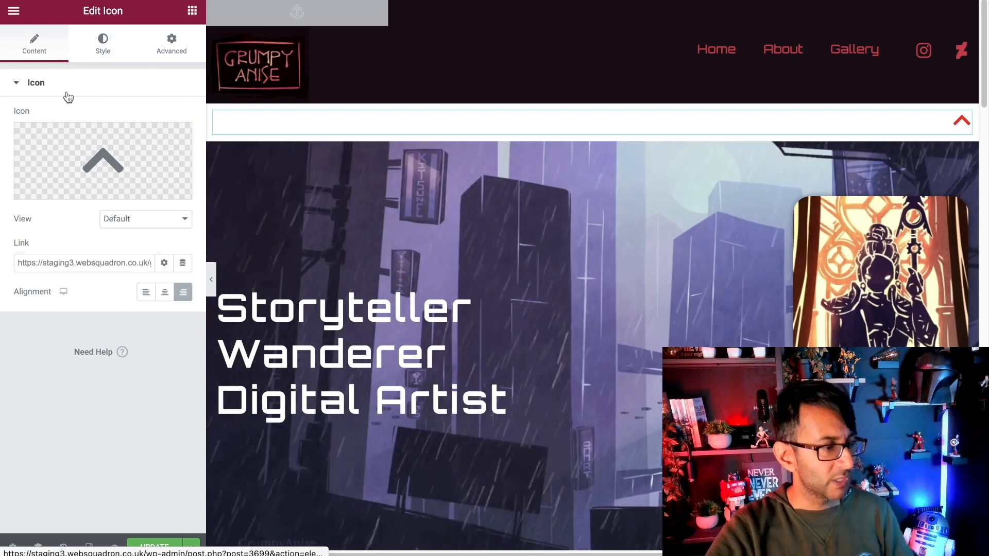
{"action": "left_click", "coordinate": [100, 60]}
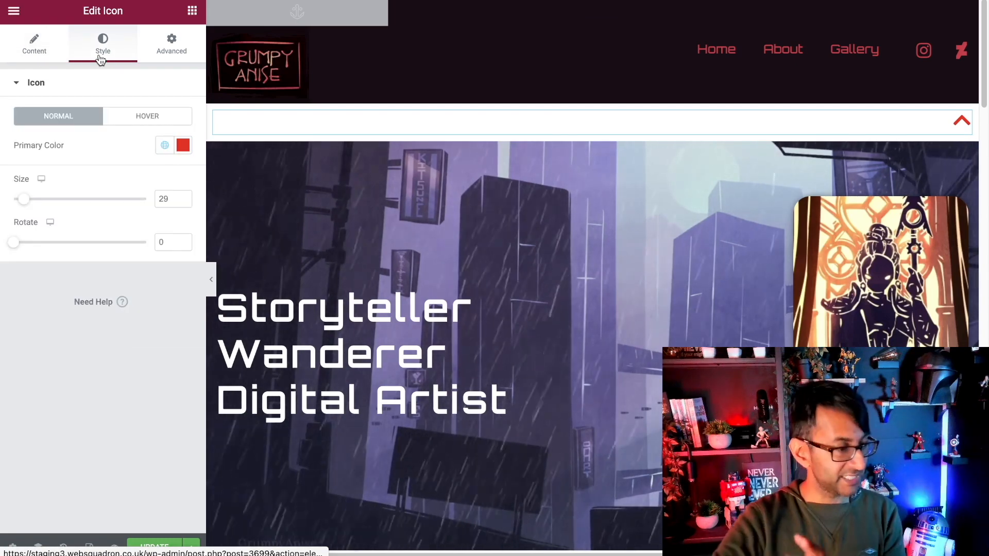
{"action": "left_click", "coordinate": [163, 57]}
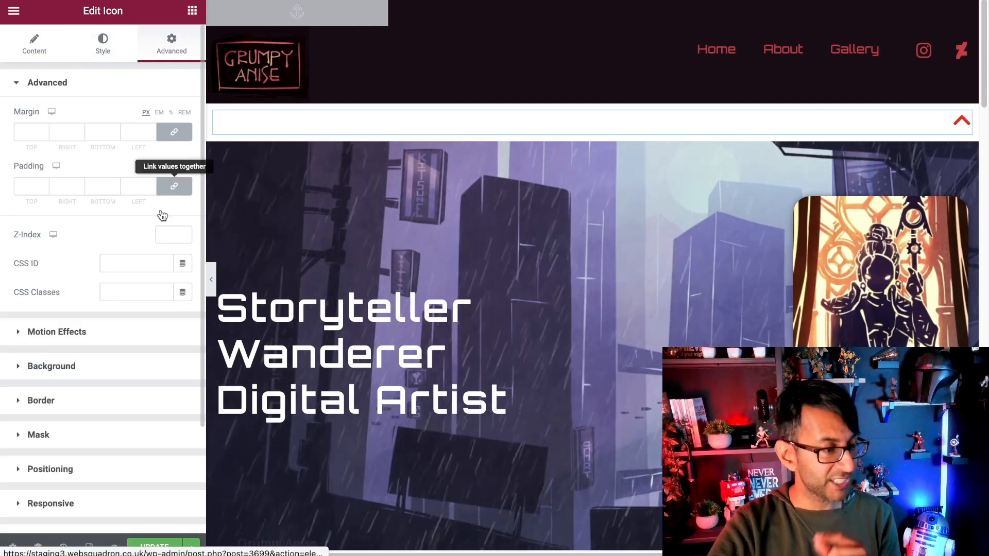
{"action": "left_click", "coordinate": [110, 367]}
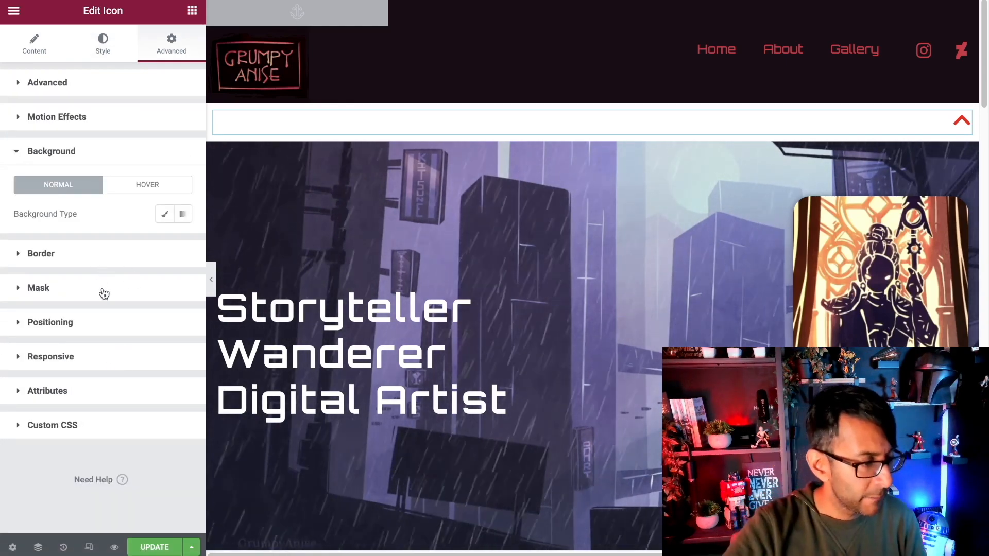
{"action": "left_click", "coordinate": [165, 217]}
{"action": "scroll", "coordinate": [95, 331], "scroll_direction": "down", "scroll_amount": 1}
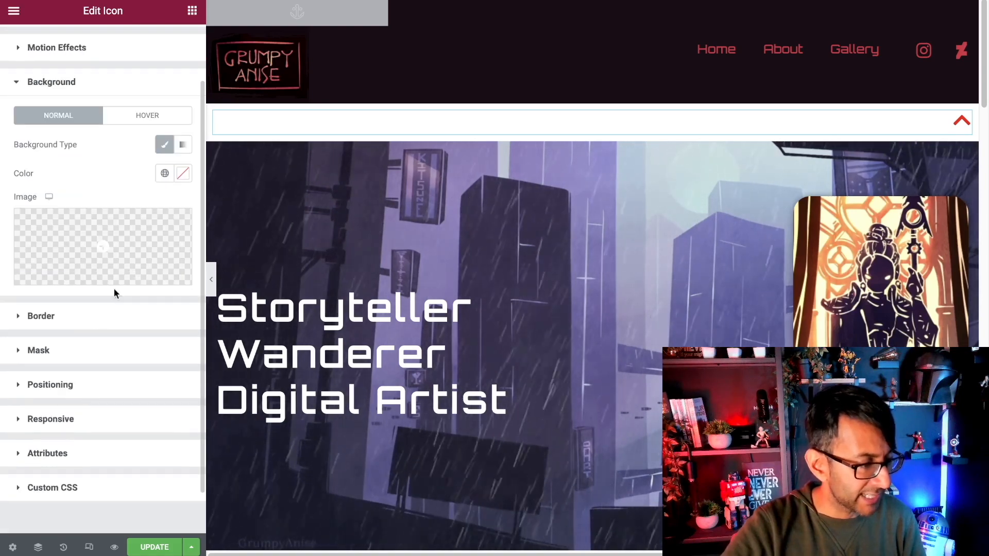
{"action": "left_click", "coordinate": [165, 173]}
{"action": "scroll", "coordinate": [103, 384], "scroll_direction": "down", "scroll_amount": 6}
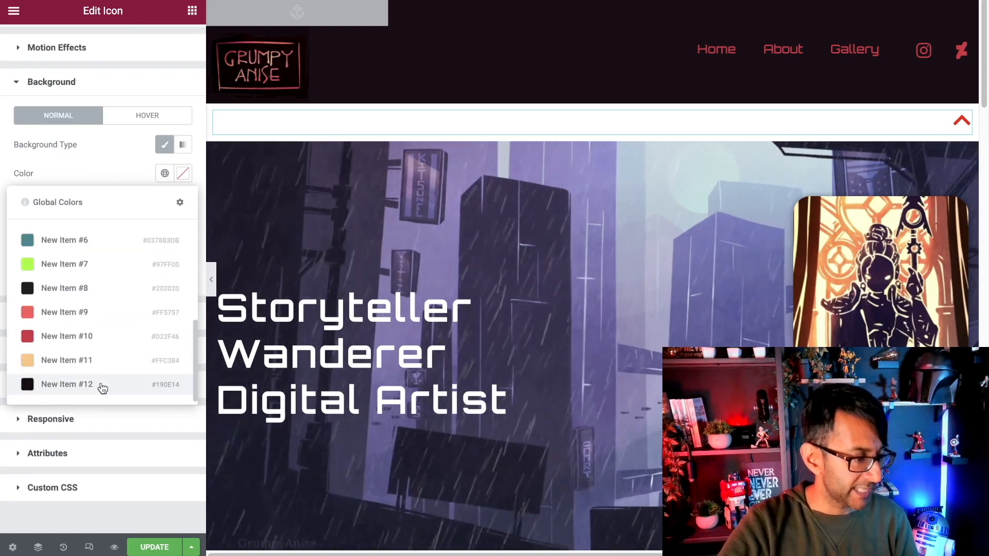
{"action": "left_click", "coordinate": [99, 389]}
{"action": "left_click", "coordinate": [99, 387]}
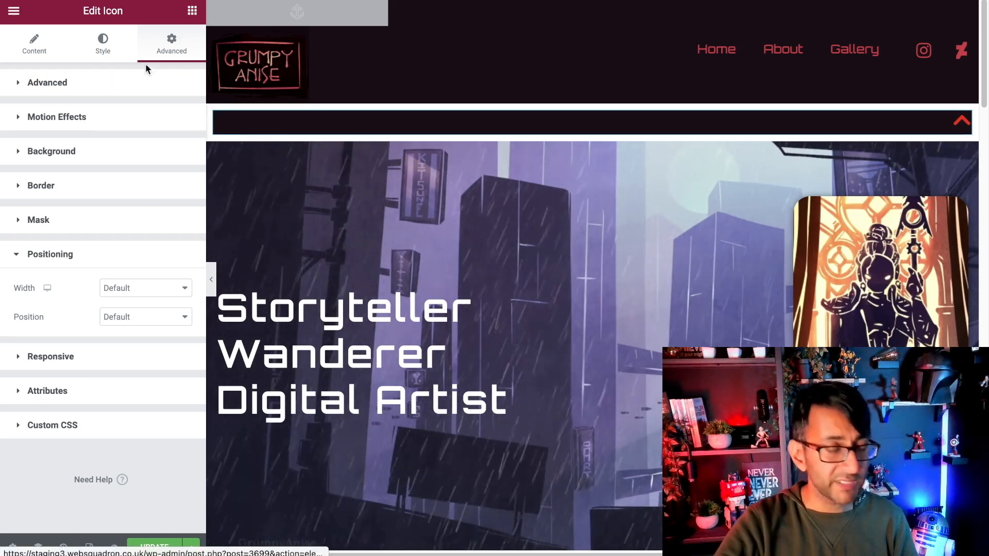
Step: Unlink the chevron icon's padding values and set them to 5 px top, 5 right, 0 bottom and 5 left
{"action": "left_click", "coordinate": [108, 85]}
{"action": "left_click", "coordinate": [174, 186]}
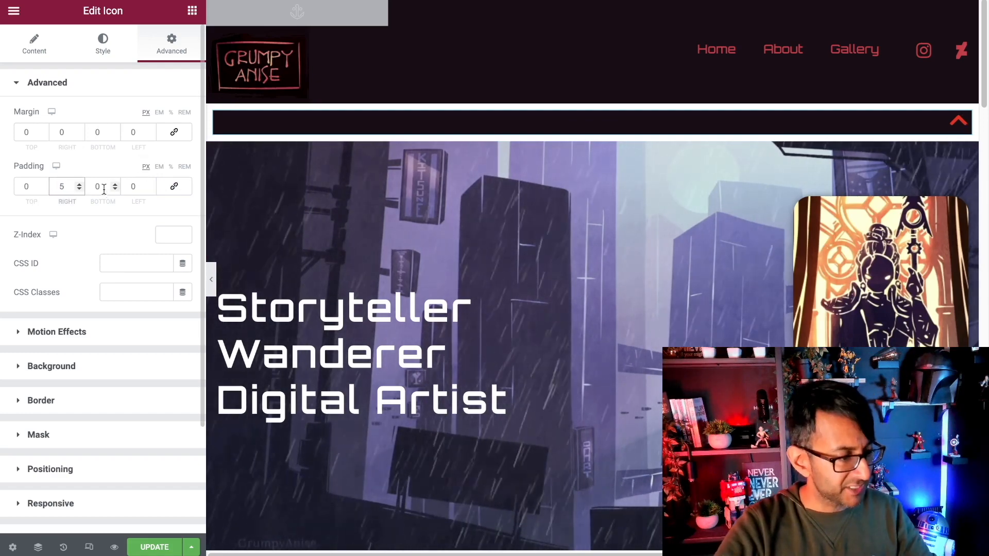
{"action": "type", "text": "5"}
{"action": "left_click_drag", "start_coordinate": [100, 187], "coordinate": [64, 181]}
{"action": "type", "text": "5"}
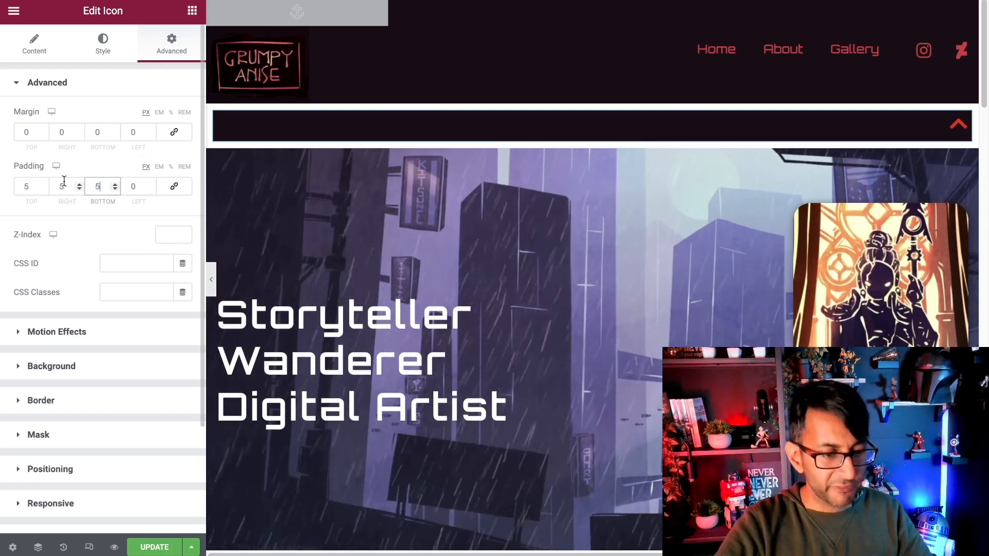
{"action": "left_click", "coordinate": [116, 188]}
{"action": "left_click", "coordinate": [115, 188]}
{"action": "left_click", "coordinate": [116, 188]}
{"action": "left_click", "coordinate": [115, 188]}
{"action": "left_click", "coordinate": [115, 188]}
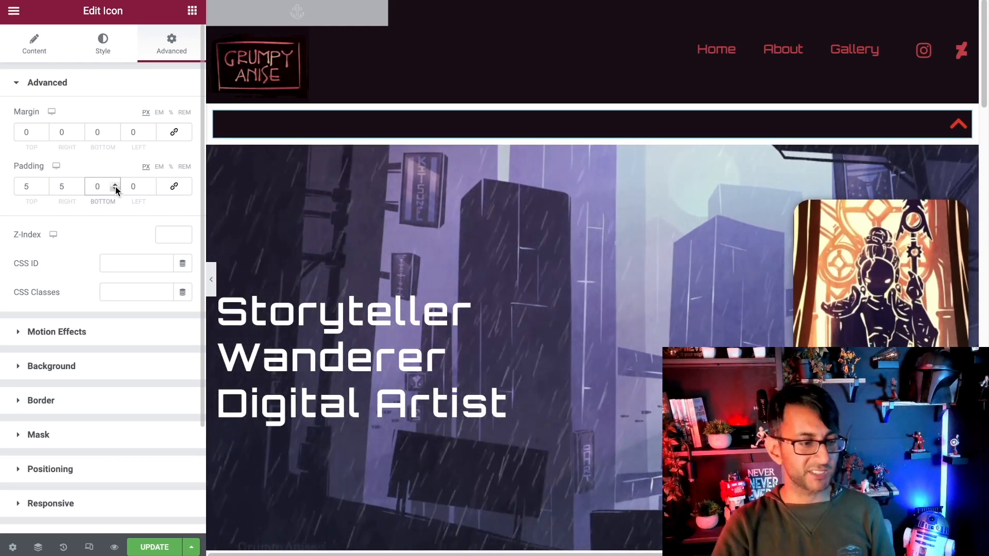
{"action": "key", "text": "Tab"}
{"action": "type", "text": "5"}
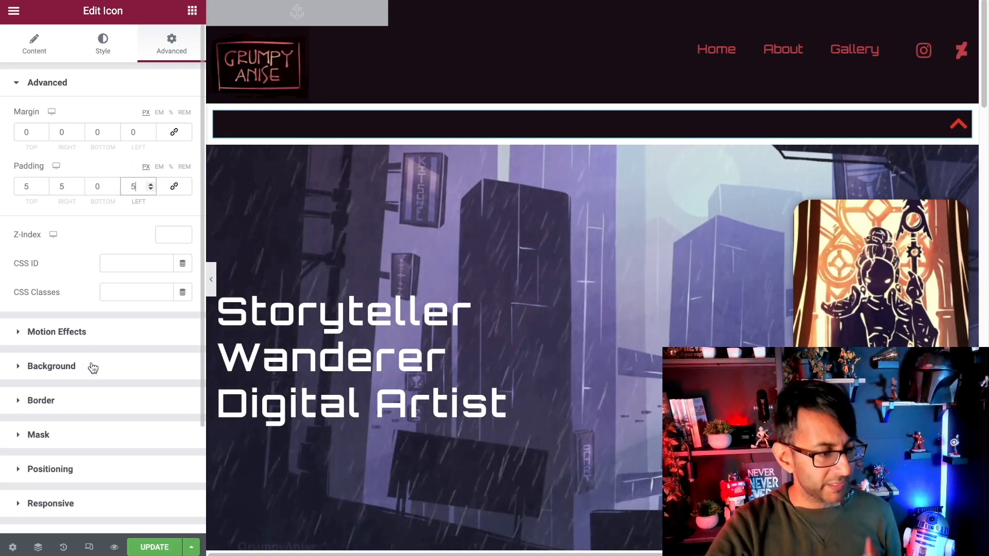
Step: Set the chevron icon widget's width to Custom
{"action": "left_click", "coordinate": [107, 467]}
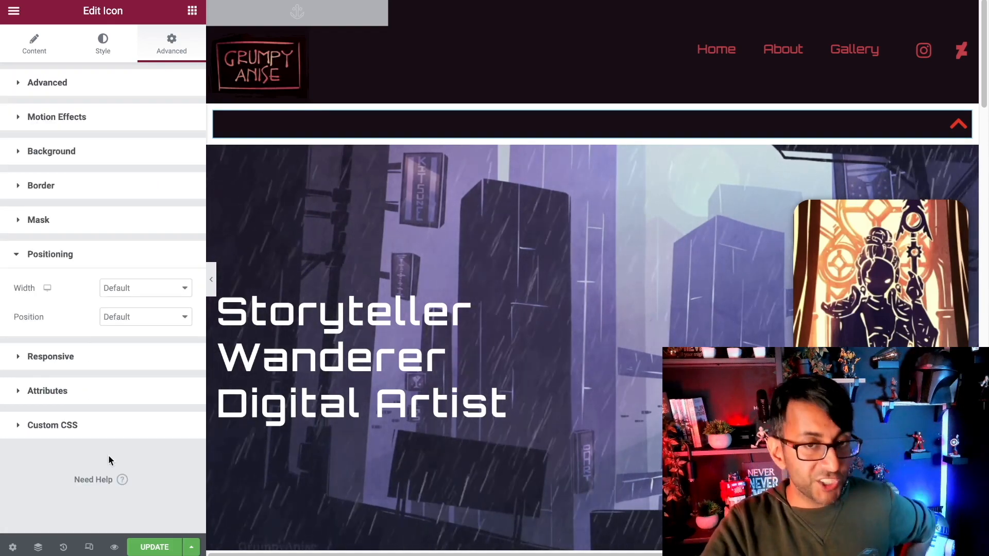
{"action": "left_click", "coordinate": [128, 291]}
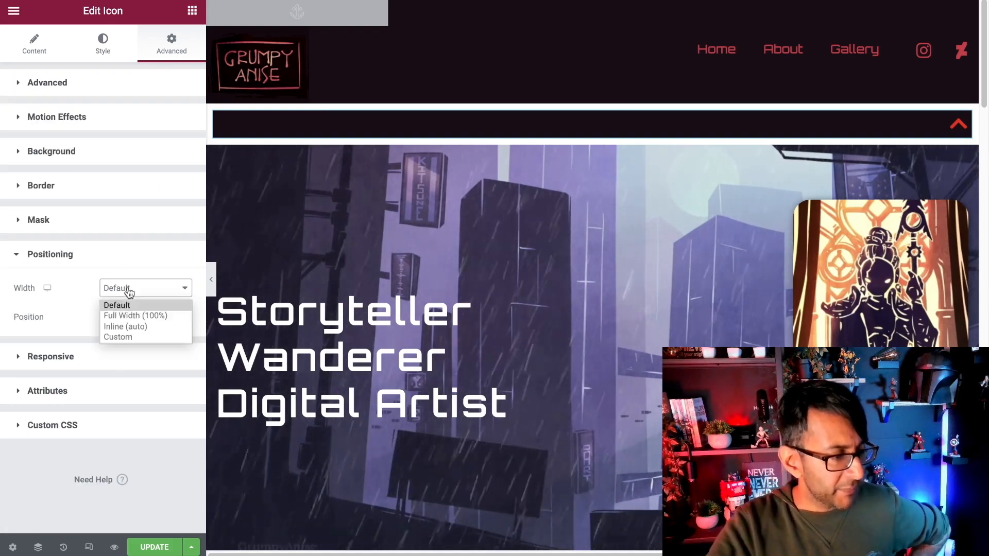
{"action": "left_click", "coordinate": [132, 335]}
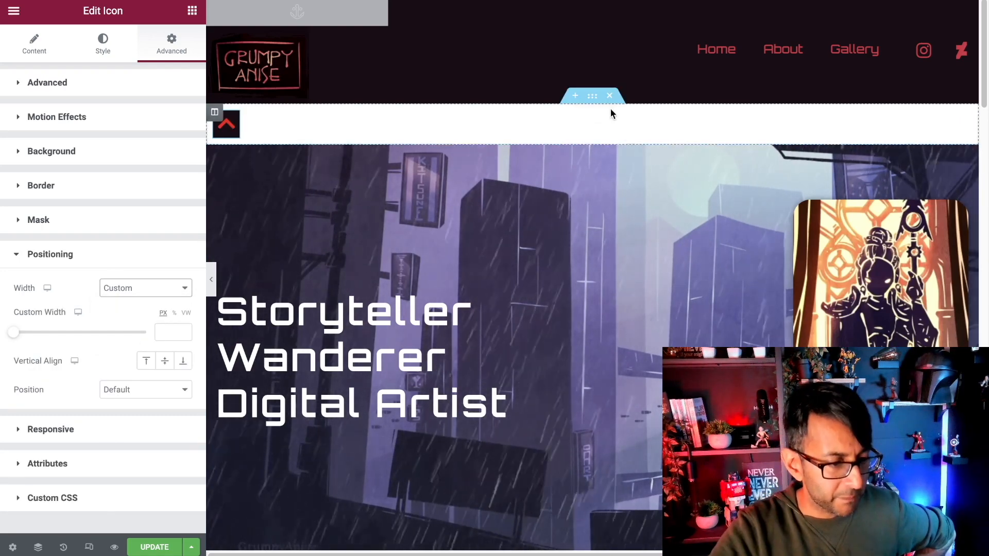
Step: Set the icon section's columns gap to No Gap and its height to Min Height with a value of 0
{"action": "left_click", "coordinate": [593, 97]}
{"action": "left_click", "coordinate": [180, 117]}
{"action": "left_click", "coordinate": [163, 144]}
{"action": "left_click", "coordinate": [135, 149]}
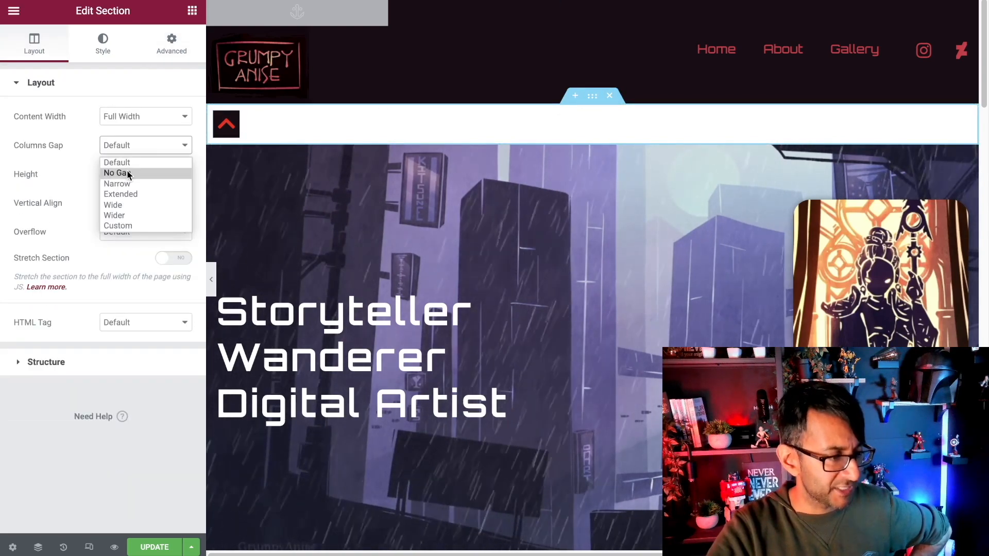
{"action": "left_click", "coordinate": [125, 175]}
{"action": "left_click", "coordinate": [133, 176]}
{"action": "left_click", "coordinate": [130, 191]}
{"action": "left_click", "coordinate": [136, 219]}
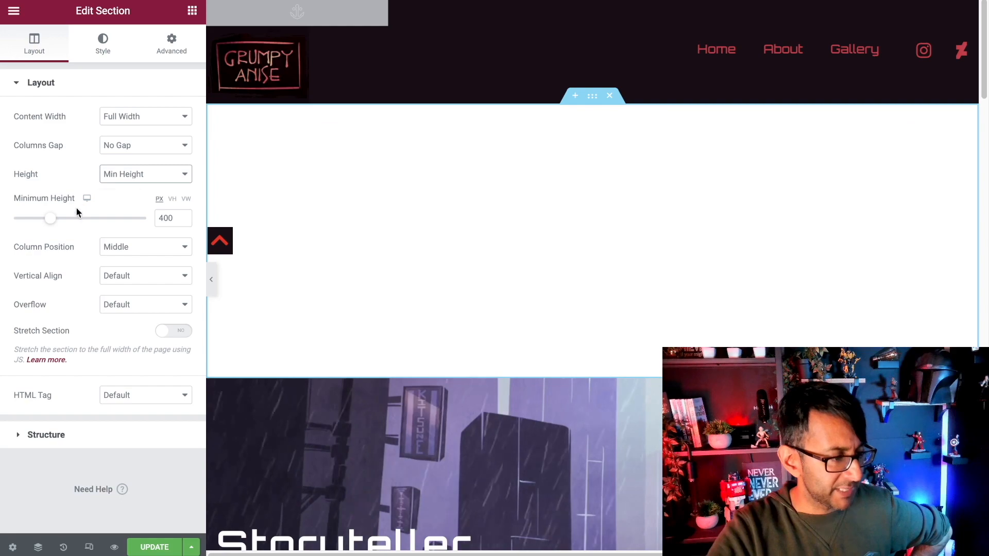
{"action": "left_click_drag", "start_coordinate": [60, 222], "coordinate": [12, 220]}
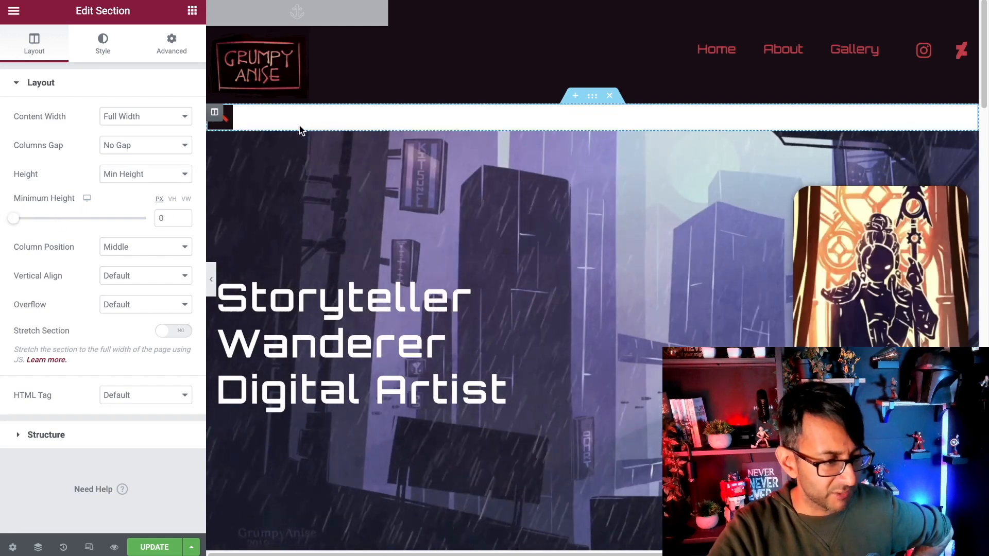
Step: Try absolute positioning on the chevron icon and reset its position to Default
{"action": "left_click", "coordinate": [225, 114]}
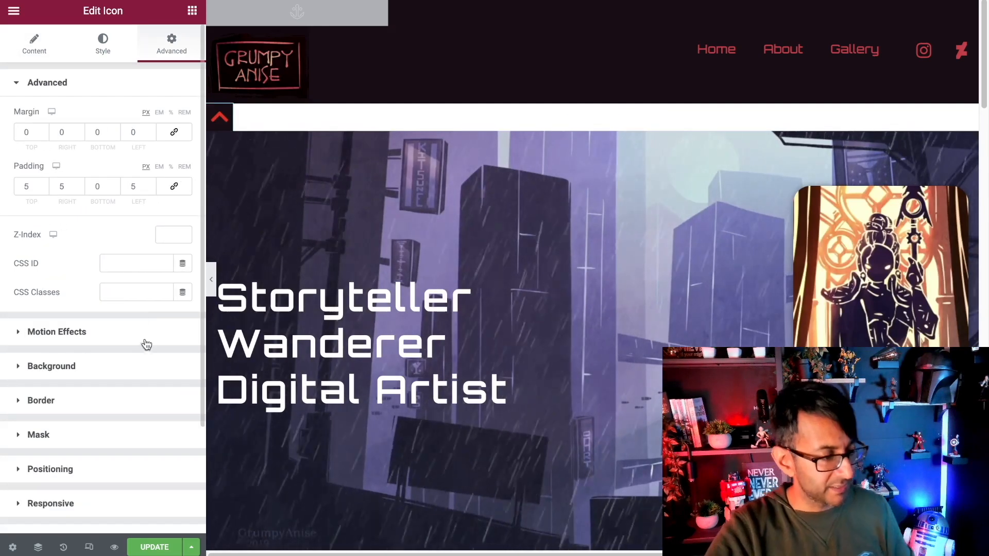
{"action": "left_click", "coordinate": [120, 479]}
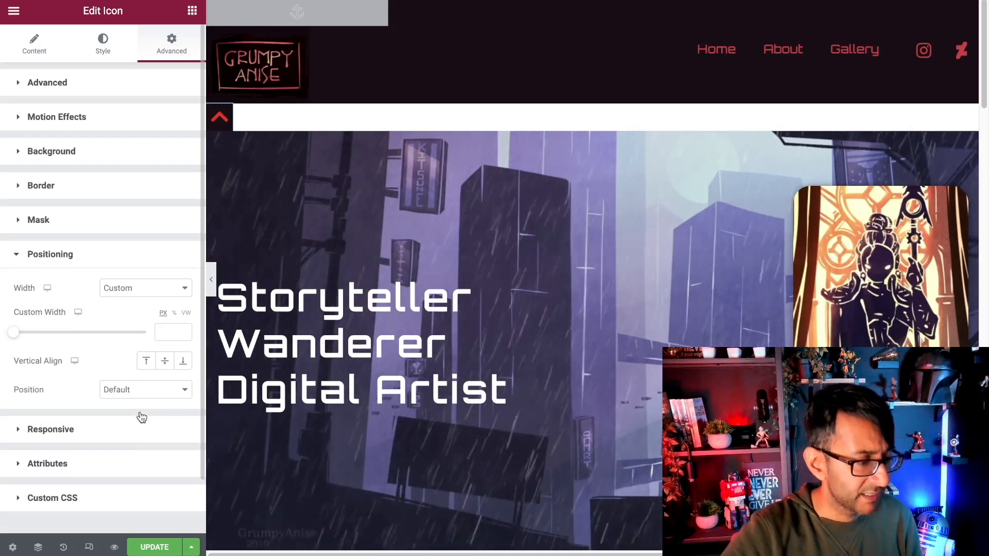
{"action": "left_click", "coordinate": [158, 396]}
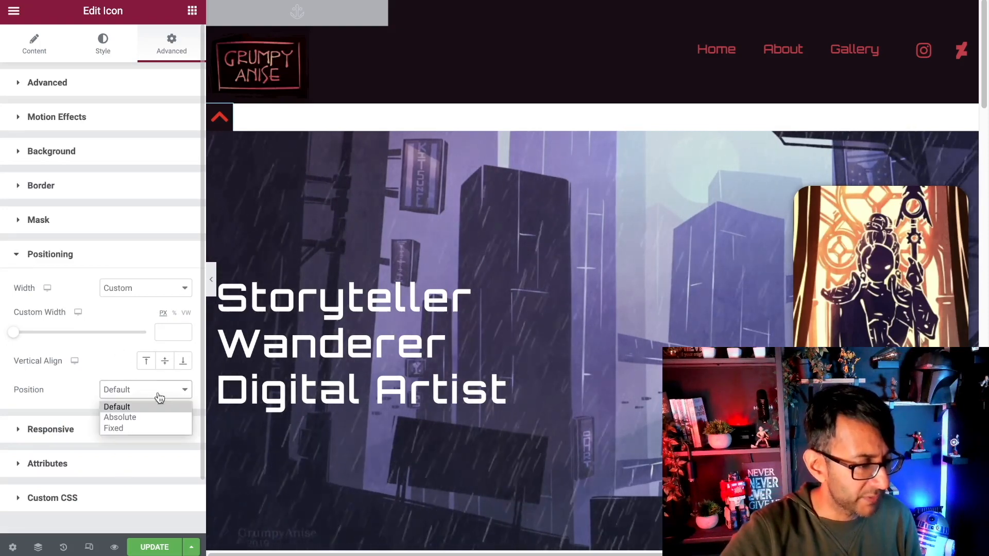
{"action": "left_click", "coordinate": [156, 417]}
{"action": "left_click", "coordinate": [229, 117]}
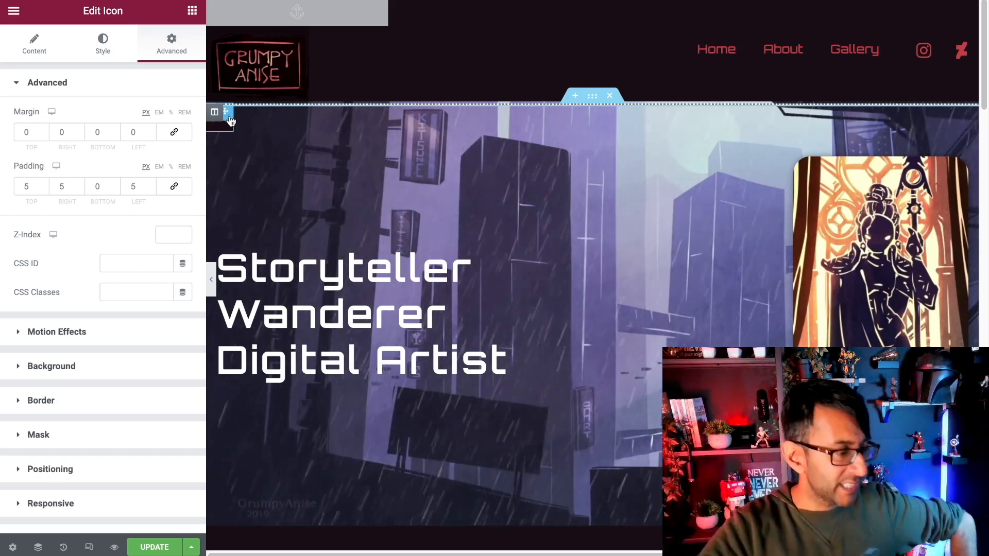
{"action": "left_click", "coordinate": [89, 479]}
{"action": "scroll", "coordinate": [93, 433], "scroll_direction": "down", "scroll_amount": 3}
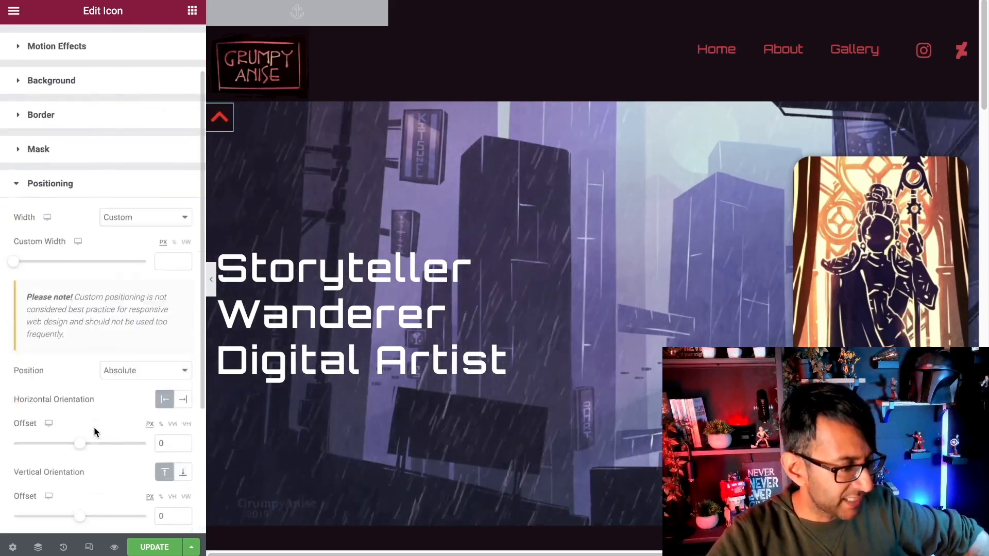
{"action": "left_click", "coordinate": [164, 292]}
{"action": "left_click", "coordinate": [139, 306]}
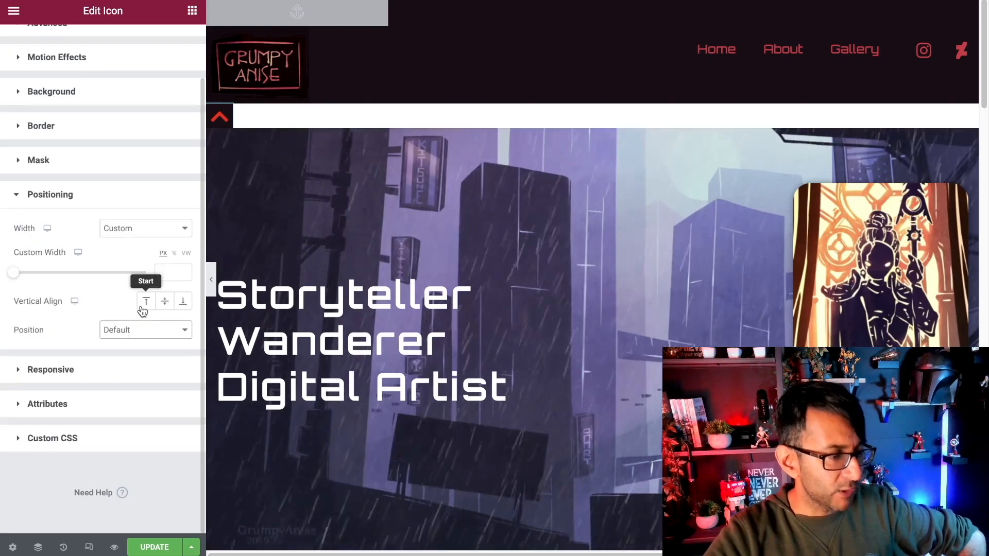
Step: Give the chevron icon a Fixed position with right horizontal orientation and a vertical offset of 238
{"action": "left_click", "coordinate": [146, 330]}
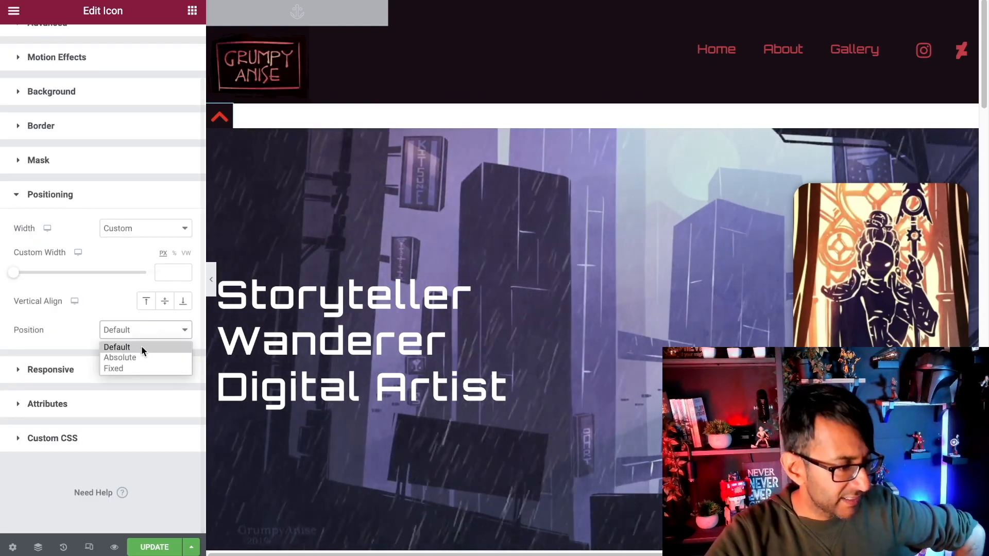
{"action": "left_click", "coordinate": [141, 355]}
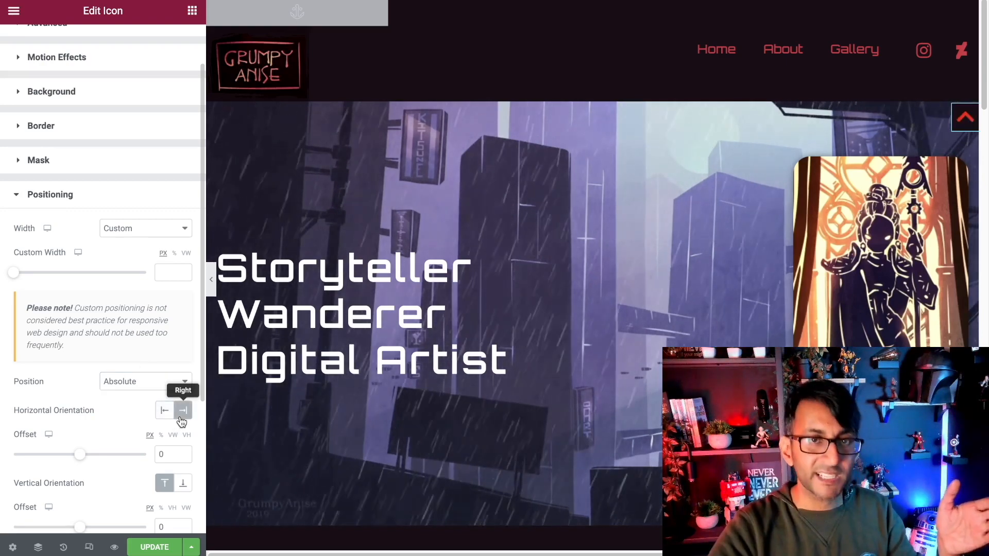
{"action": "left_click", "coordinate": [164, 415]}
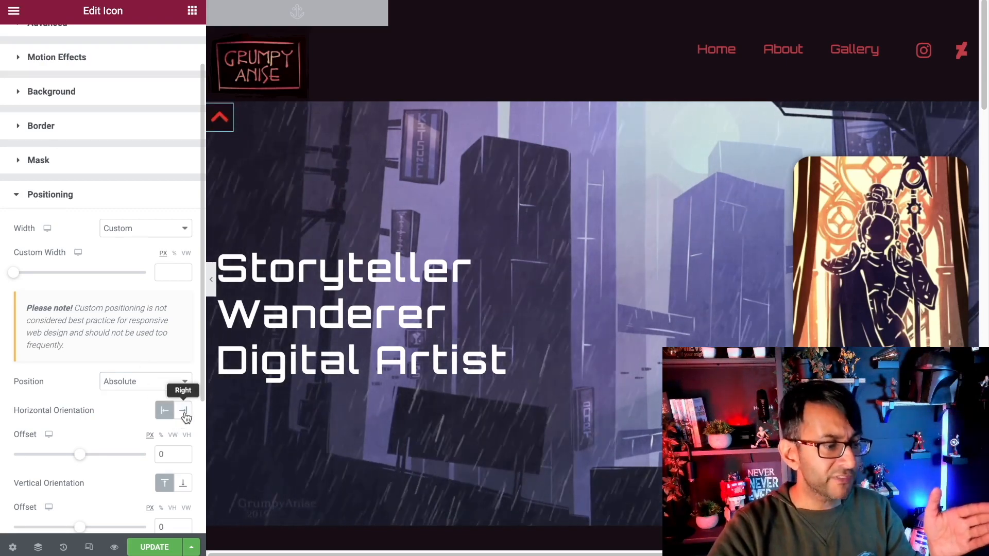
{"action": "scroll", "coordinate": [185, 417], "scroll_direction": "down", "scroll_amount": 2}
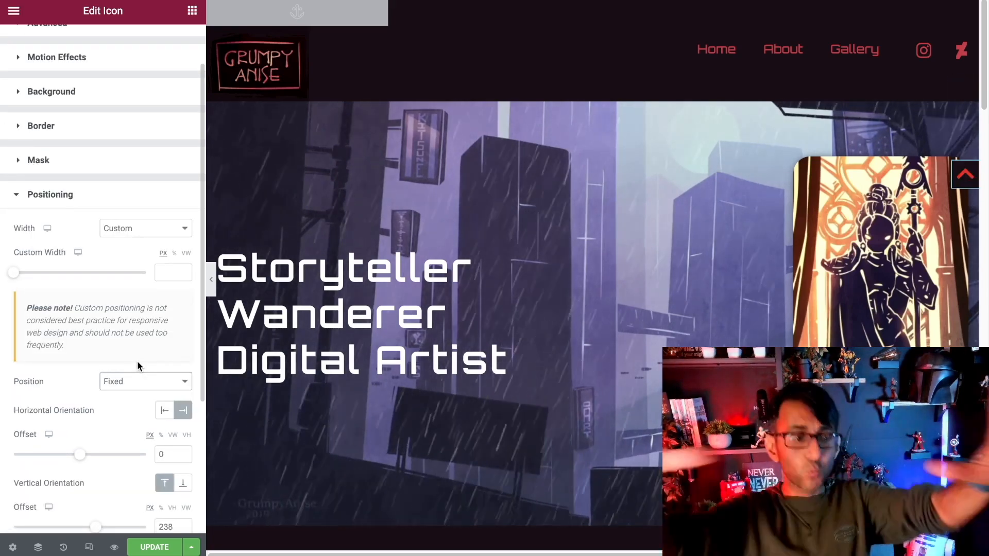
Step: Switch the chevron icon's position to Absolute for comparison and restore it to Fixed
{"action": "left_click", "coordinate": [158, 381]}
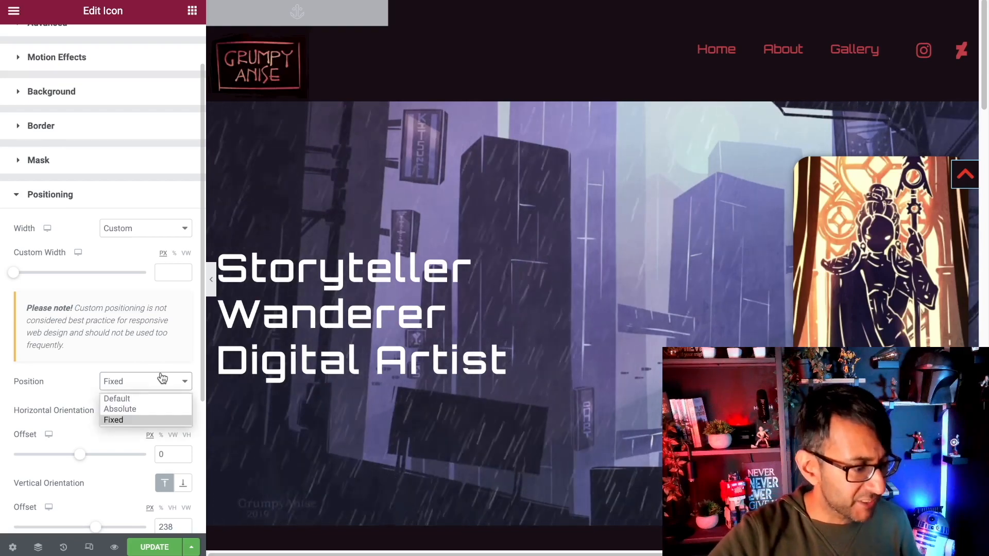
{"action": "left_click", "coordinate": [122, 408]}
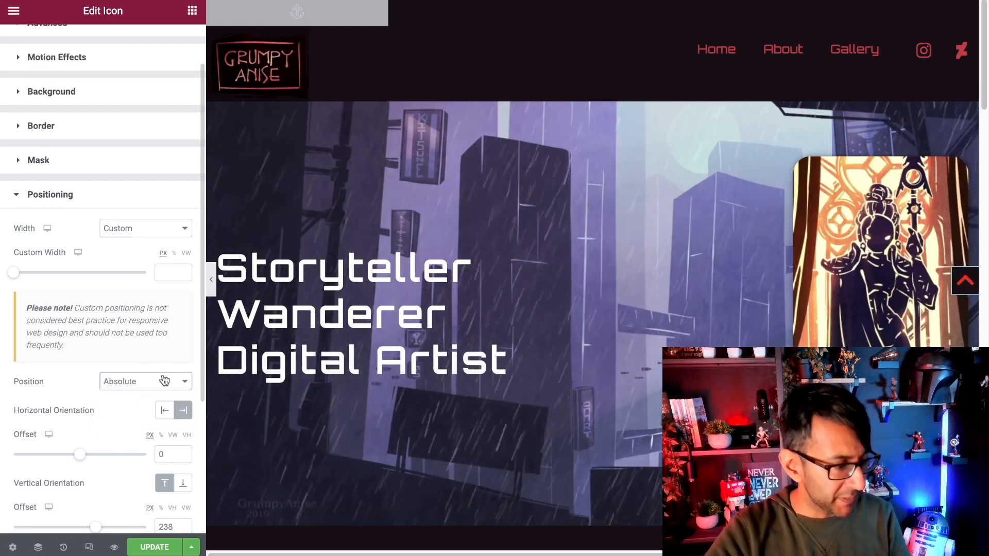
{"action": "left_click", "coordinate": [159, 382]}
{"action": "left_click", "coordinate": [145, 421]}
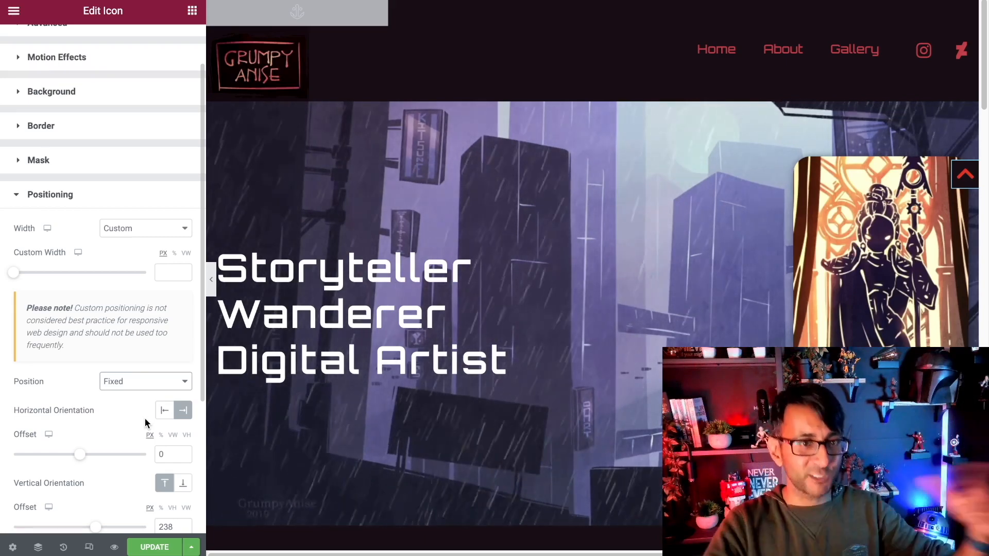
Step: Set the chevron icon's vertical offset to 403 and update the page
{"action": "scroll", "coordinate": [135, 469], "scroll_direction": "down", "scroll_amount": 1}
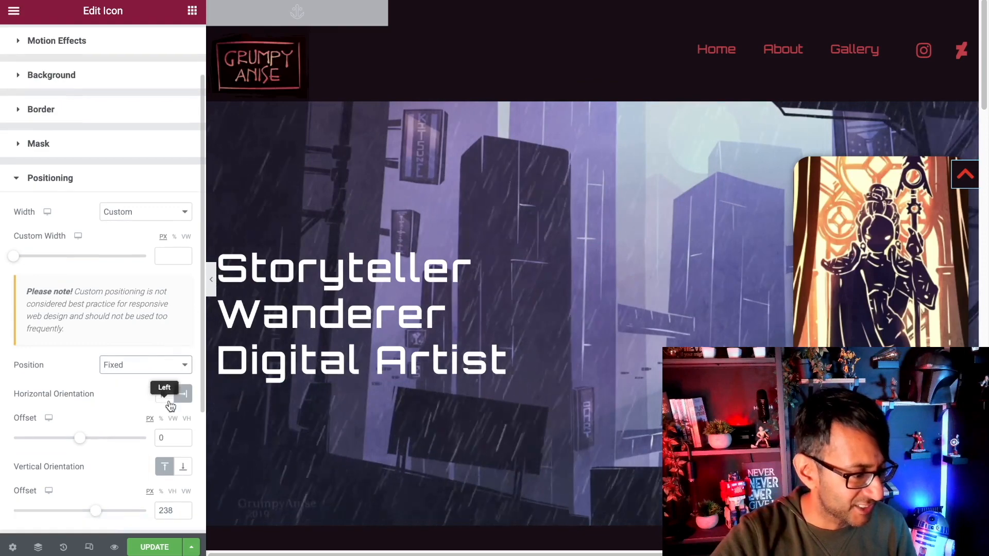
{"action": "left_click_drag", "start_coordinate": [100, 516], "coordinate": [106, 517]}
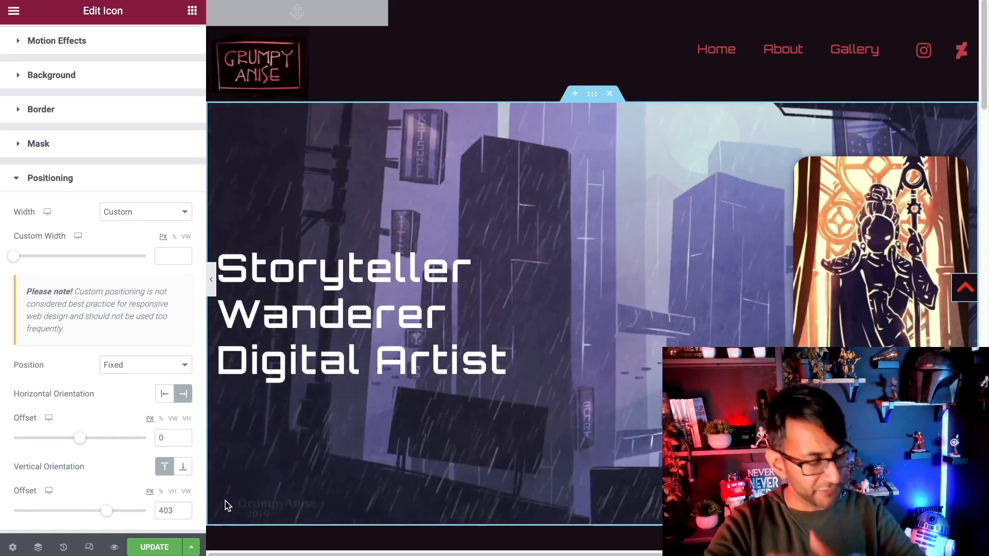
{"action": "left_click", "coordinate": [154, 549]}
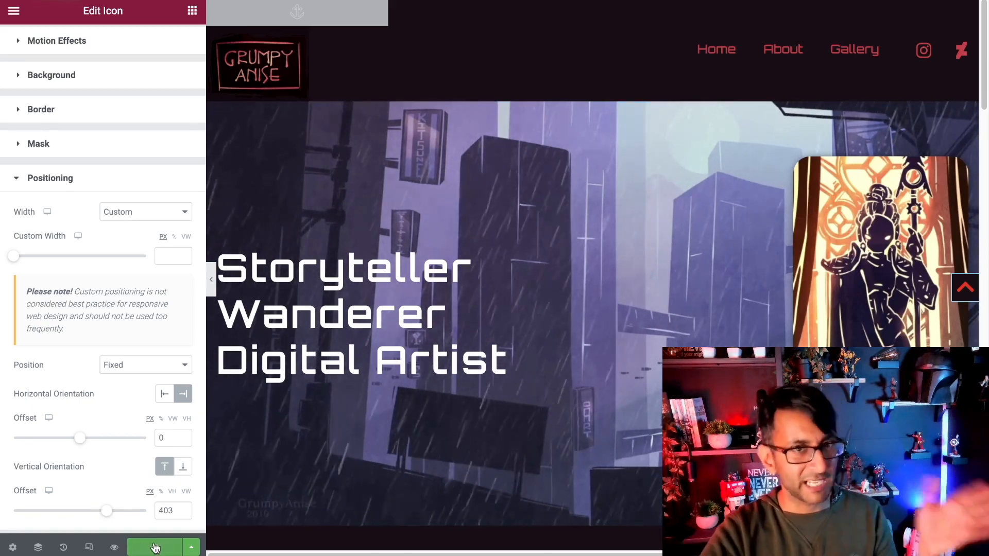
Step: Preview the page and move down past the gallery to check the fixed chevron icon
{"action": "left_click", "coordinate": [114, 548]}
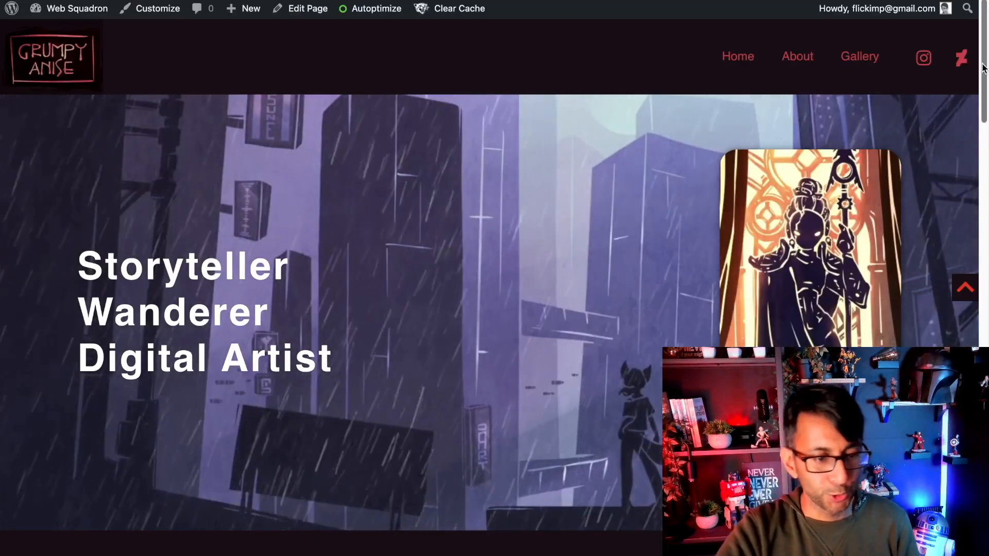
{"action": "left_click_drag", "start_coordinate": [984, 67], "coordinate": [986, 420]}
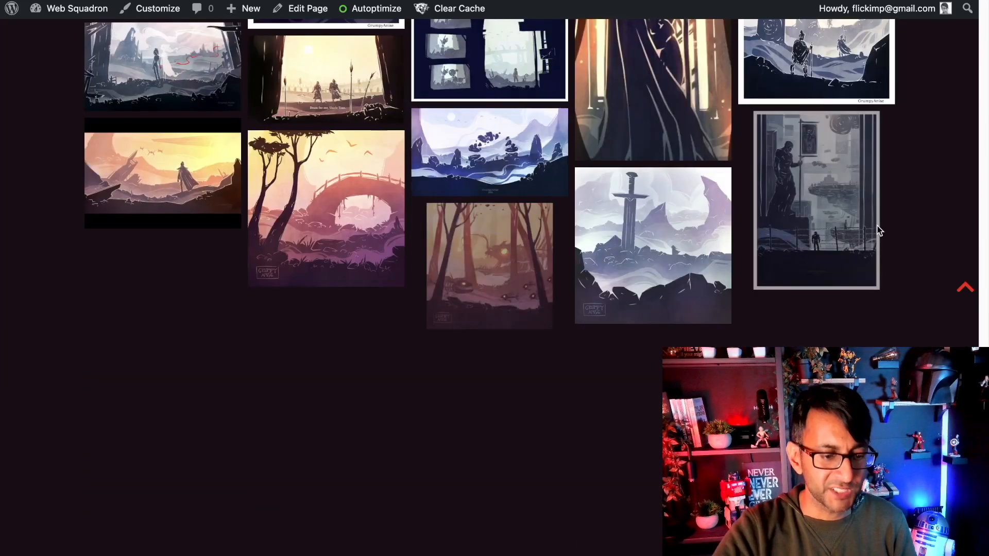
Step: Test the header's Gallery, About and Home links, using the chevron icon to return to the top of the page after Gallery and About
{"action": "left_click_drag", "start_coordinate": [985, 377], "coordinate": [983, 25]}
{"action": "left_click", "coordinate": [867, 56]}
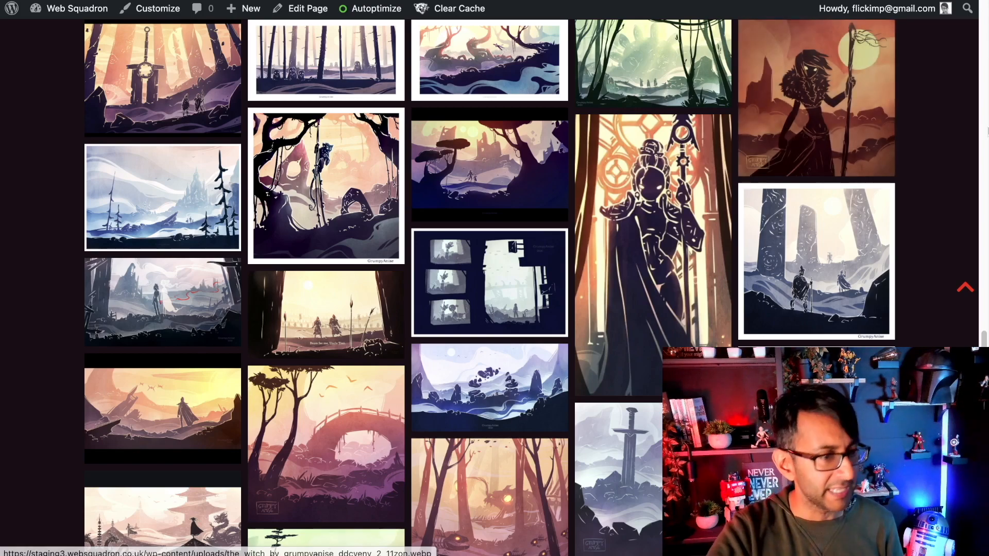
{"action": "left_click", "coordinate": [966, 289]}
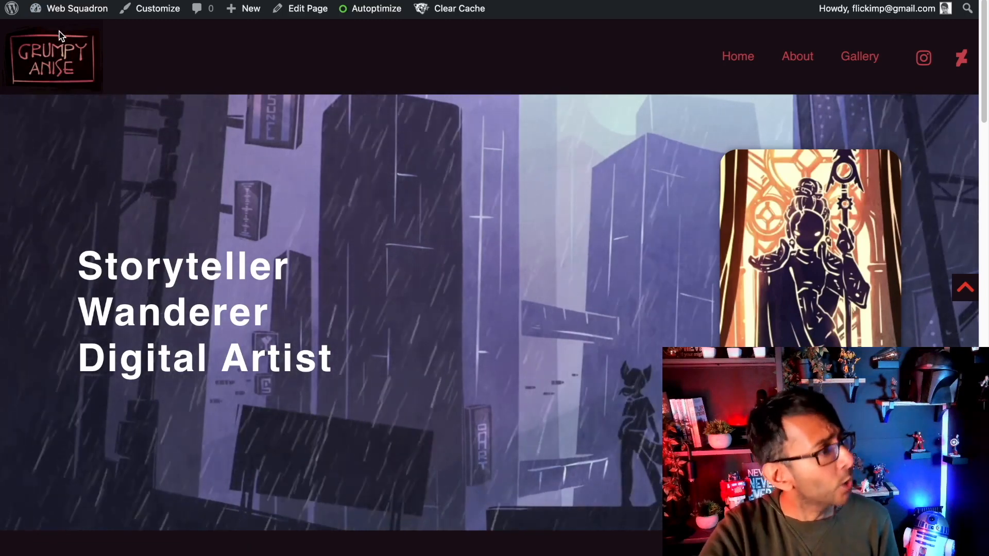
{"action": "left_click", "coordinate": [796, 57]}
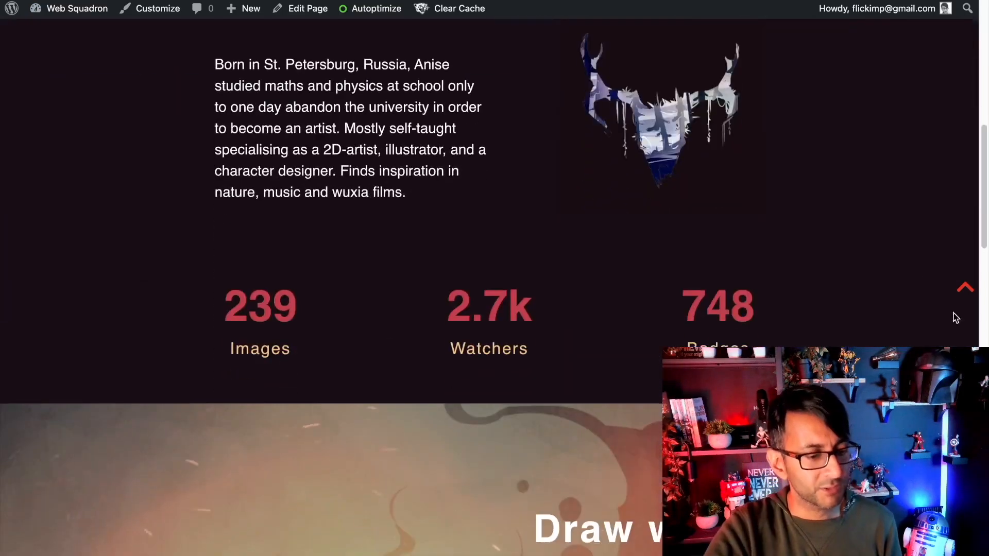
{"action": "left_click", "coordinate": [965, 289]}
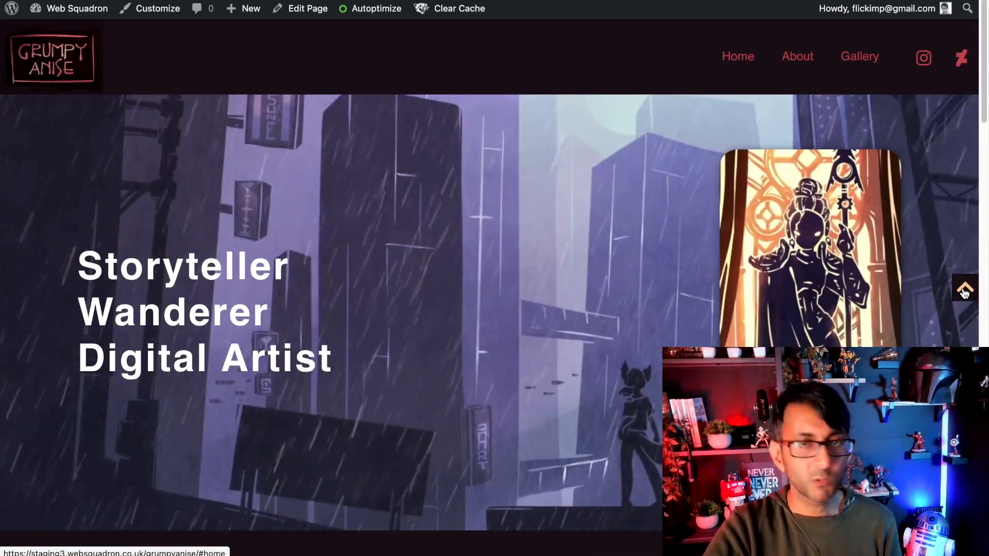
{"action": "left_click", "coordinate": [745, 61]}
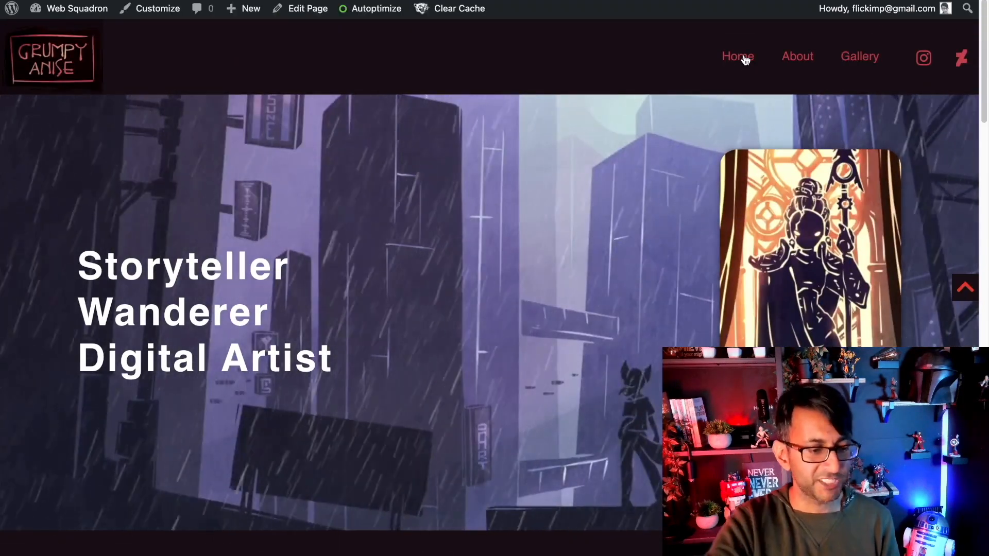
Step: Examine the previewed page from the hero section through the biography, counters and "Draw without Fear" banner, checking the chevron icon against each section
{"action": "scroll", "coordinate": [656, 293], "scroll_direction": "down", "scroll_amount": 20}
{"action": "scroll", "coordinate": [655, 294], "scroll_direction": "up", "scroll_amount": 12}
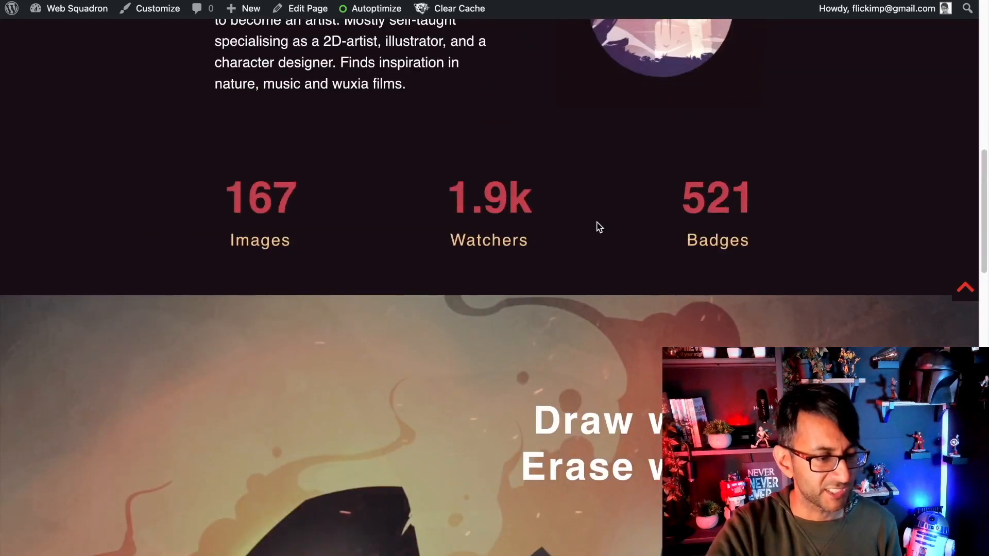
{"action": "scroll", "coordinate": [608, 224], "scroll_direction": "up", "scroll_amount": 11}
{"action": "scroll", "coordinate": [747, 338], "scroll_direction": "down", "scroll_amount": 3}
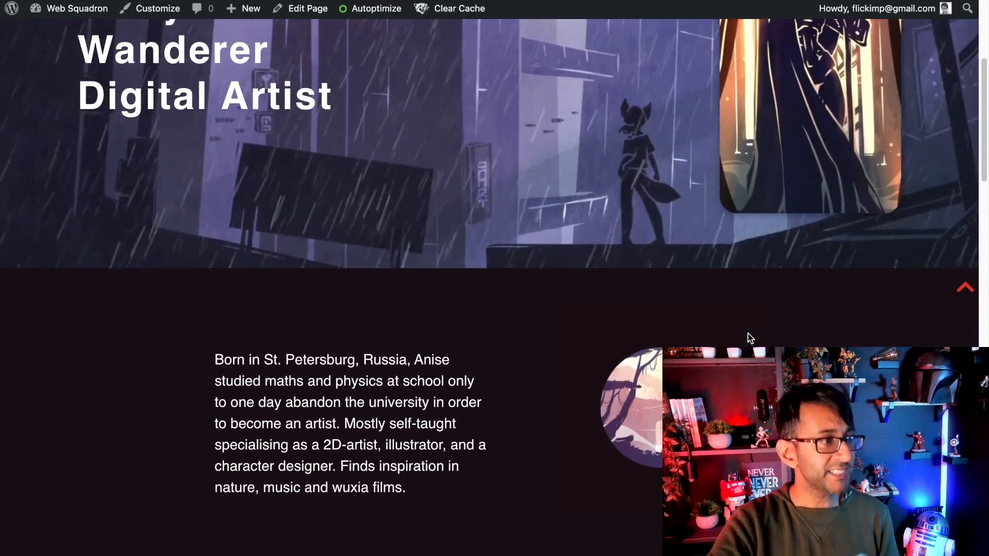
{"action": "scroll", "coordinate": [750, 331], "scroll_direction": "up", "scroll_amount": 5}
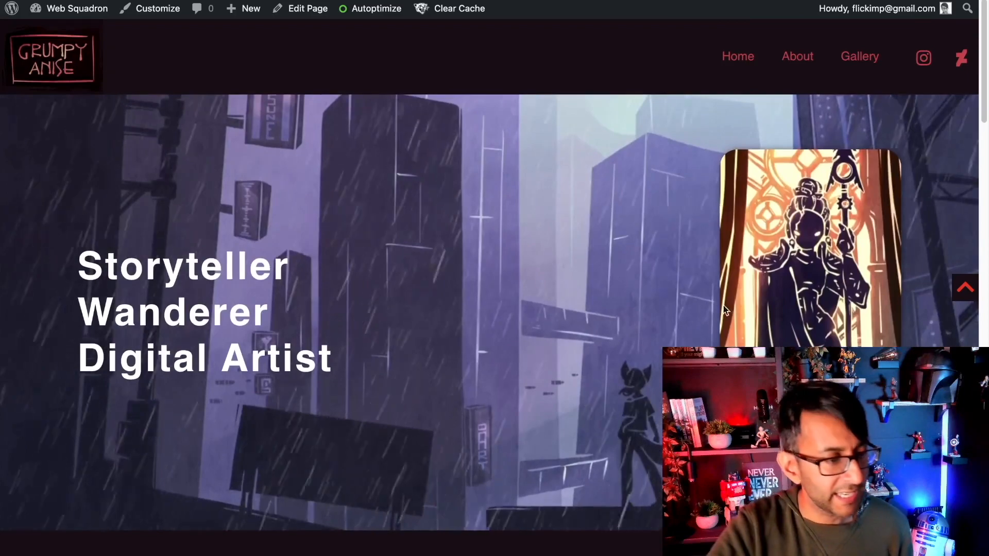
{"action": "scroll", "coordinate": [648, 292], "scroll_direction": "down", "scroll_amount": 2}
{"action": "scroll", "coordinate": [648, 292], "scroll_direction": "up", "scroll_amount": 2}
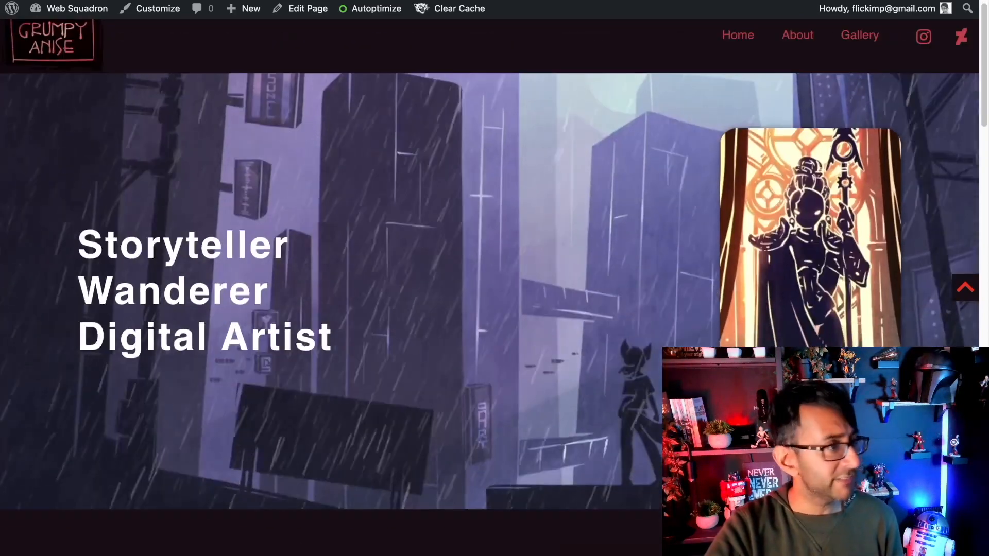
{"action": "scroll", "coordinate": [495, 278], "scroll_direction": "down", "scroll_amount": 10}
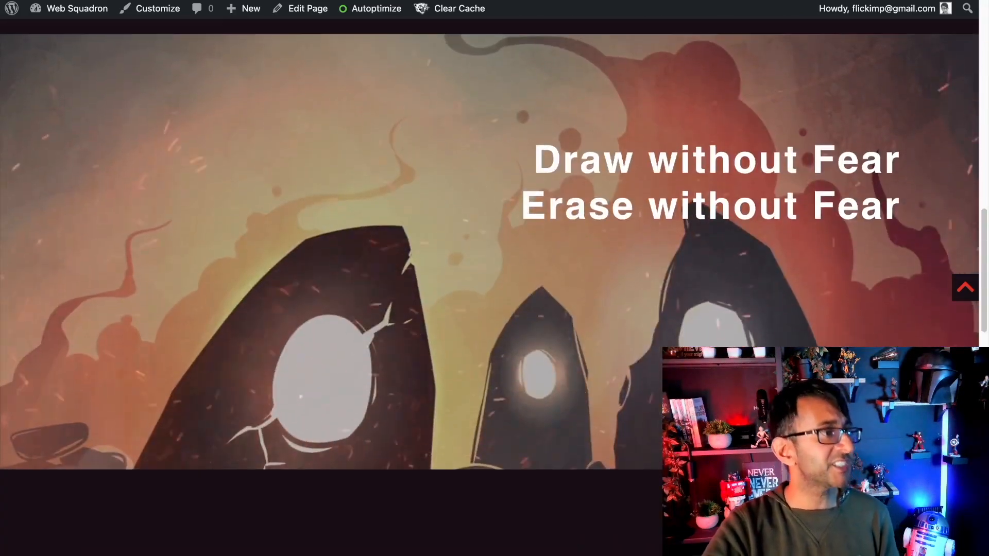
{"action": "scroll", "coordinate": [494, 279], "scroll_direction": "up", "scroll_amount": 2}
{"action": "scroll", "coordinate": [494, 278], "scroll_direction": "down", "scroll_amount": 1}
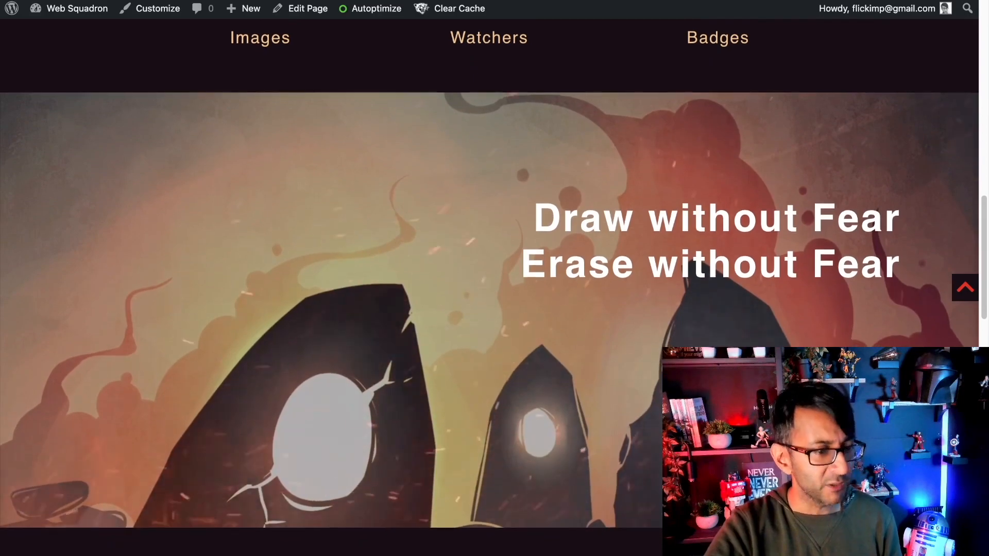
{"action": "scroll", "coordinate": [494, 278], "scroll_direction": "up", "scroll_amount": 14}
{"action": "scroll", "coordinate": [495, 278], "scroll_direction": "down", "scroll_amount": 2}
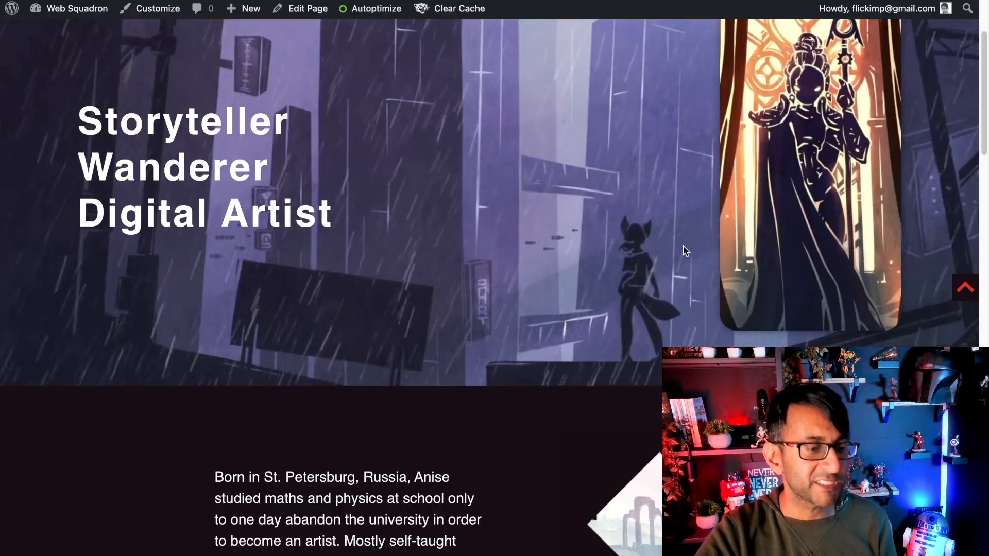
{"action": "scroll", "coordinate": [669, 227], "scroll_direction": "down", "scroll_amount": 10}
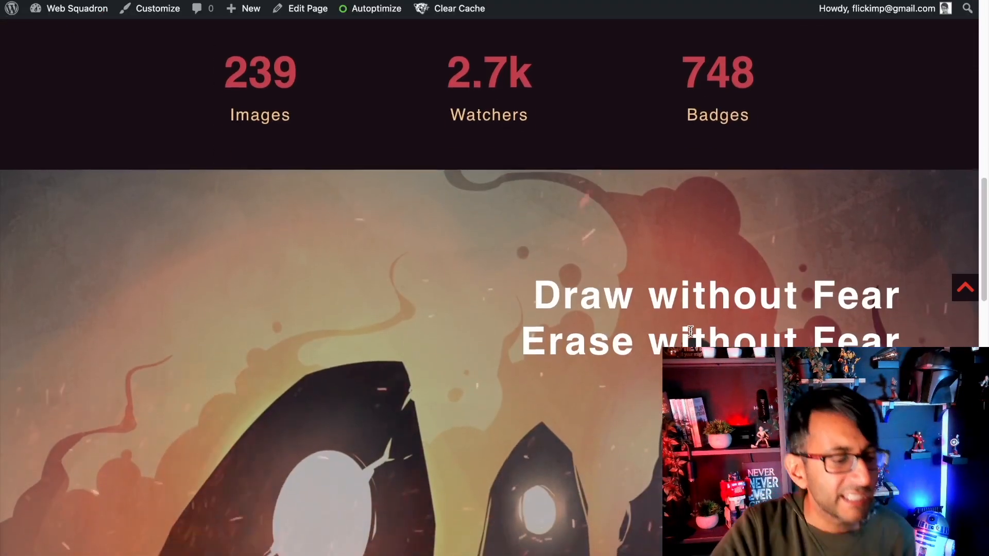
{"action": "scroll", "coordinate": [693, 327], "scroll_direction": "down", "scroll_amount": 7}
{"action": "scroll", "coordinate": [490, 206], "scroll_direction": "up", "scroll_amount": 17}
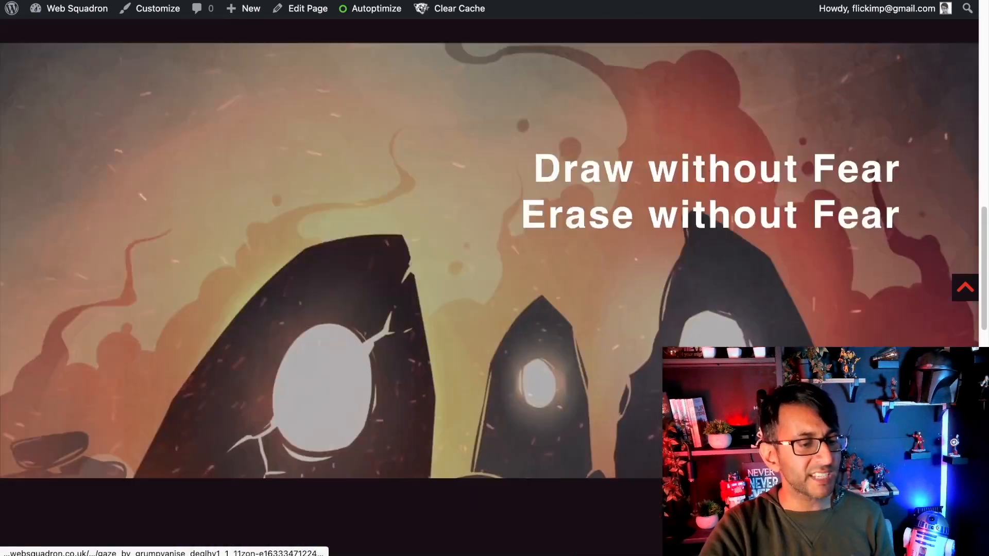
{"action": "scroll", "coordinate": [489, 206], "scroll_direction": "down", "scroll_amount": 1}
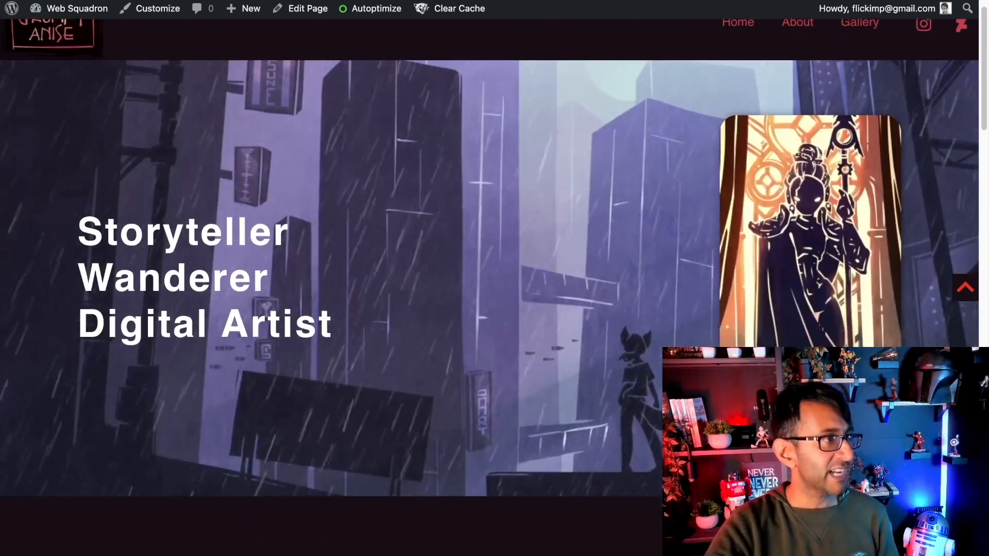
{"action": "scroll", "coordinate": [489, 206], "scroll_direction": "up", "scroll_amount": 1}
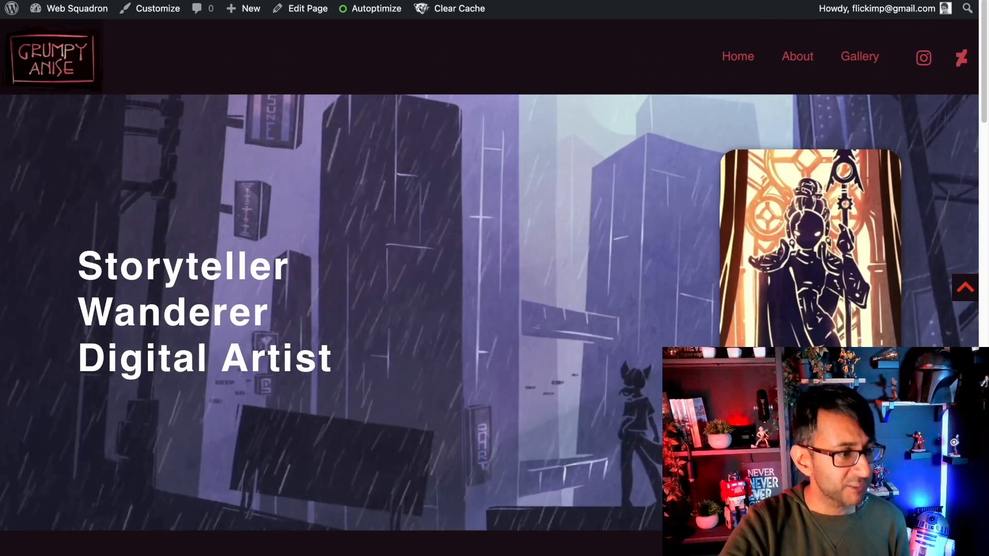